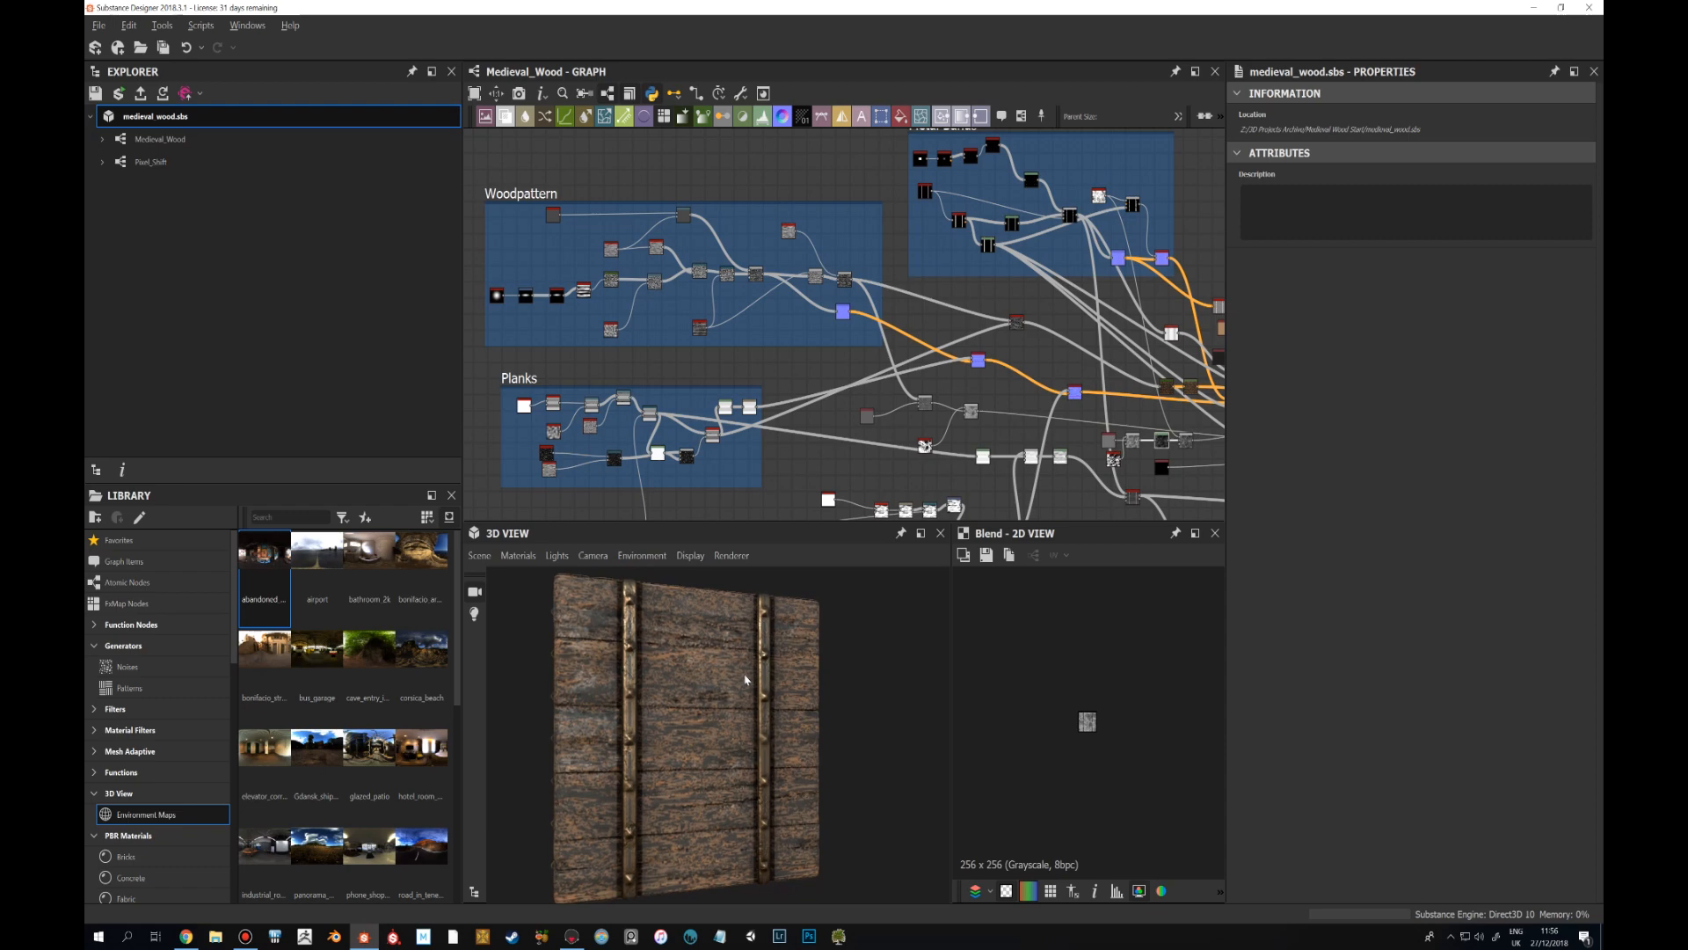
Inspect the wood material on the cube, the Medieval_Wood graph's output size inheritance options and the final Woodpattern Blend node's parameters.
mouse_move(746, 679)
left_mouse_down()
mouse_move(766, 687)
mouse_move(682, 678)
mouse_move(713, 681)
left_mouse_up()
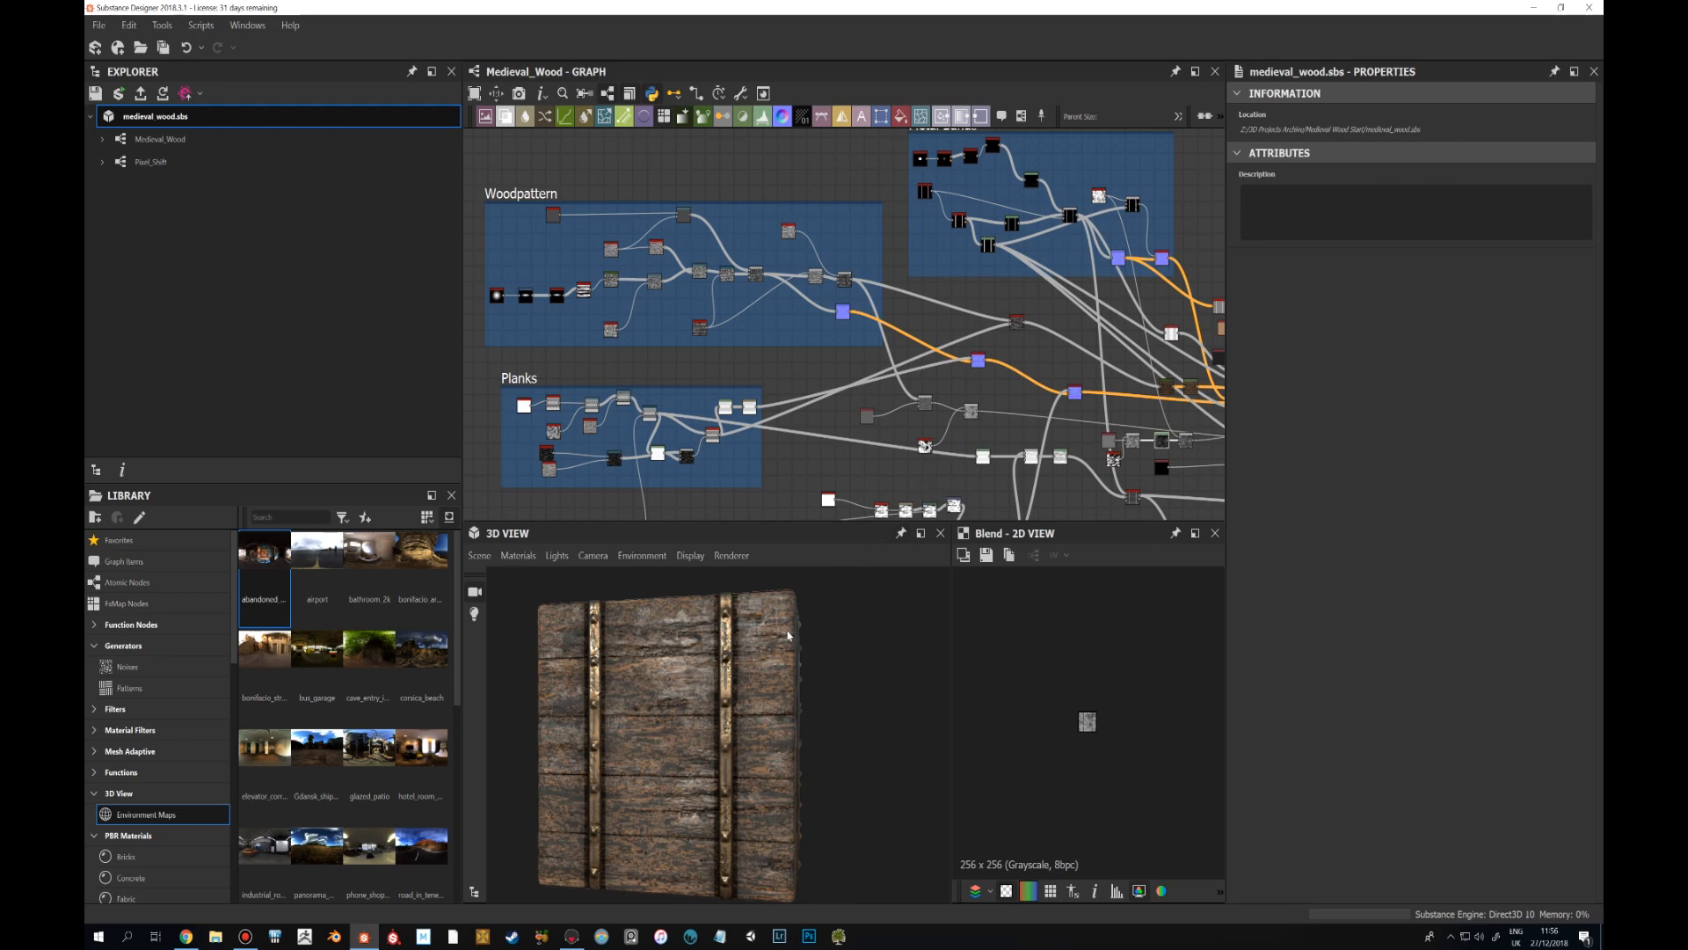
left_click_drag(792, 634, 744, 678)
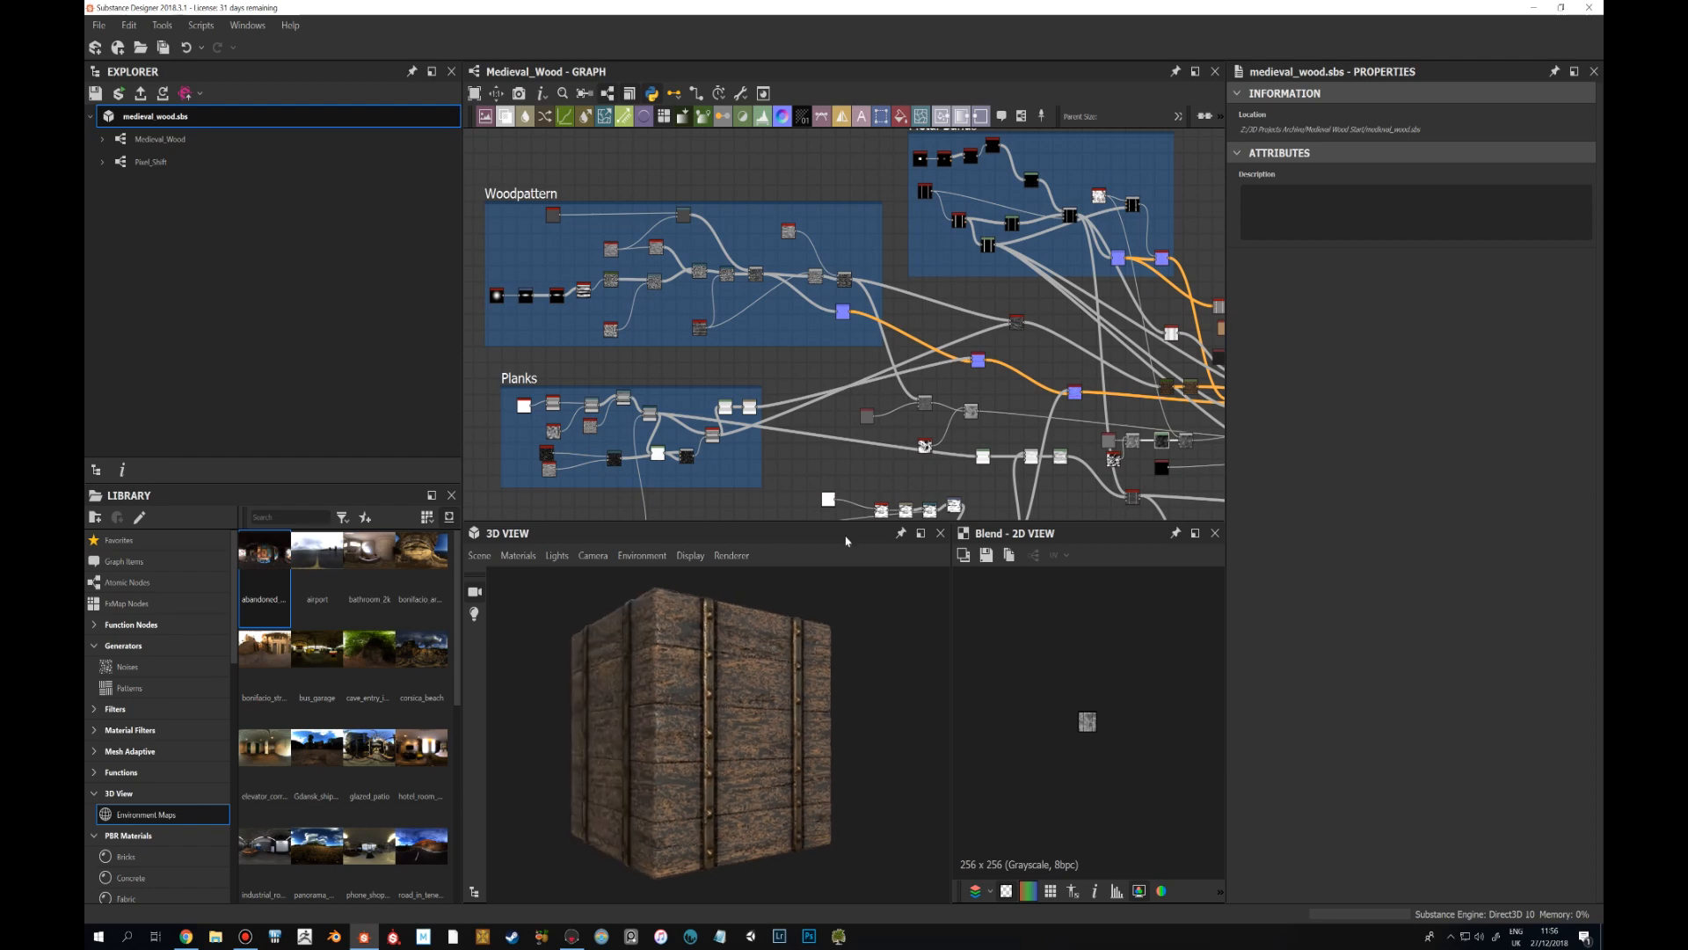
left_click(177, 141)
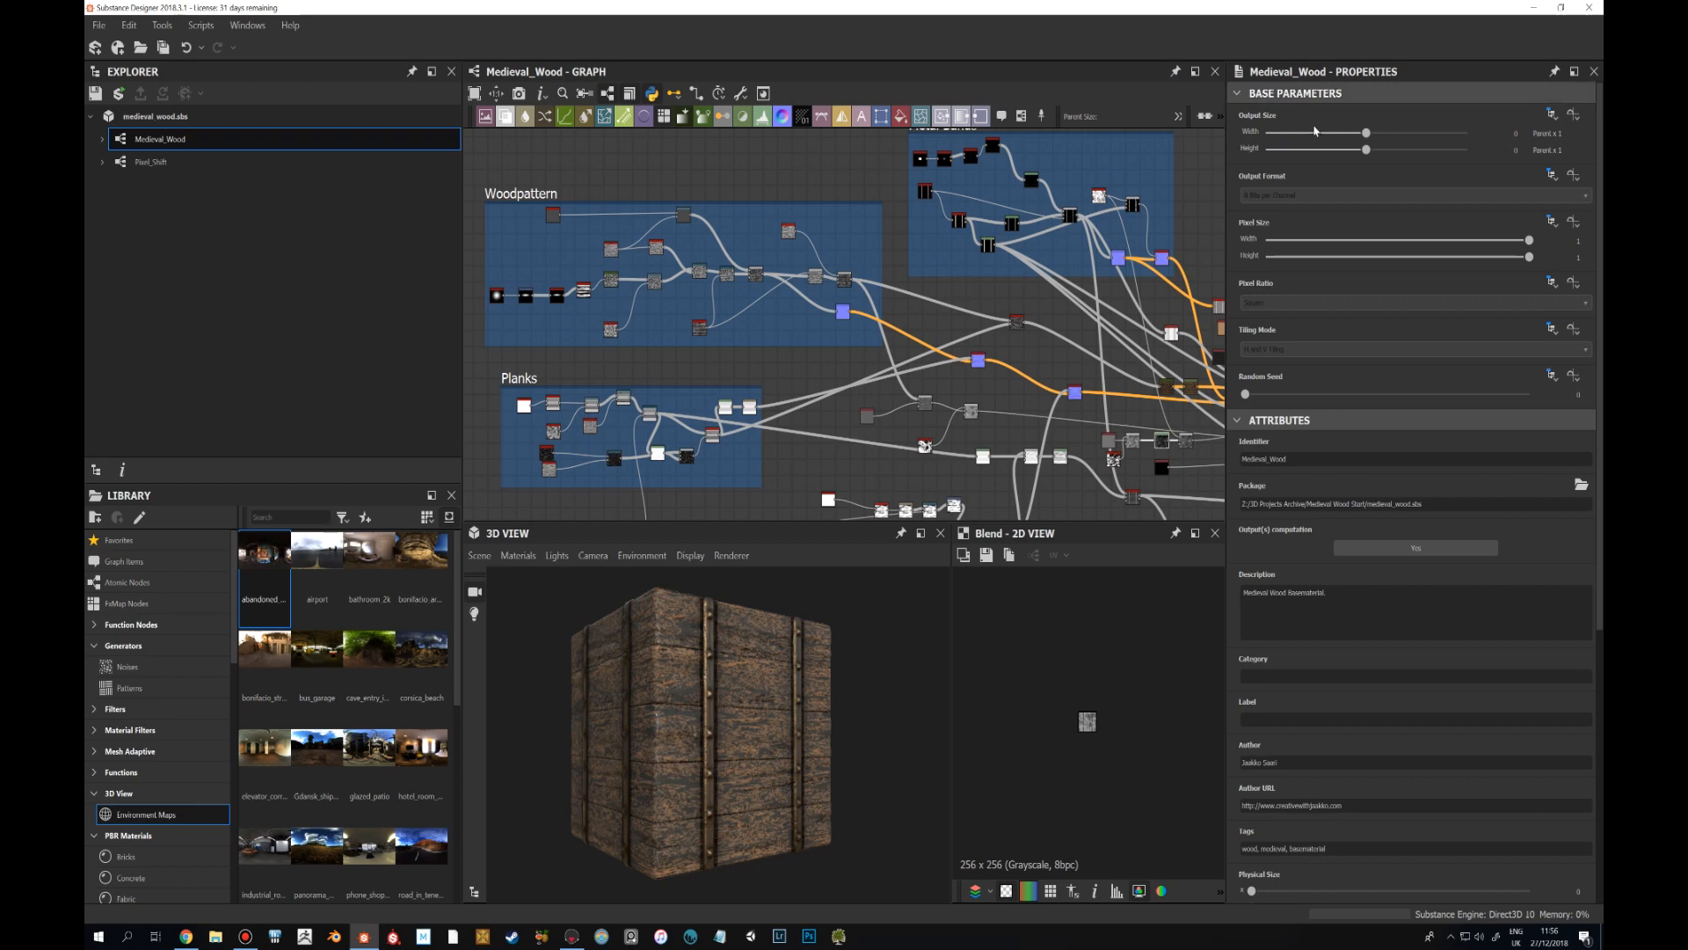
left_click(1554, 116)
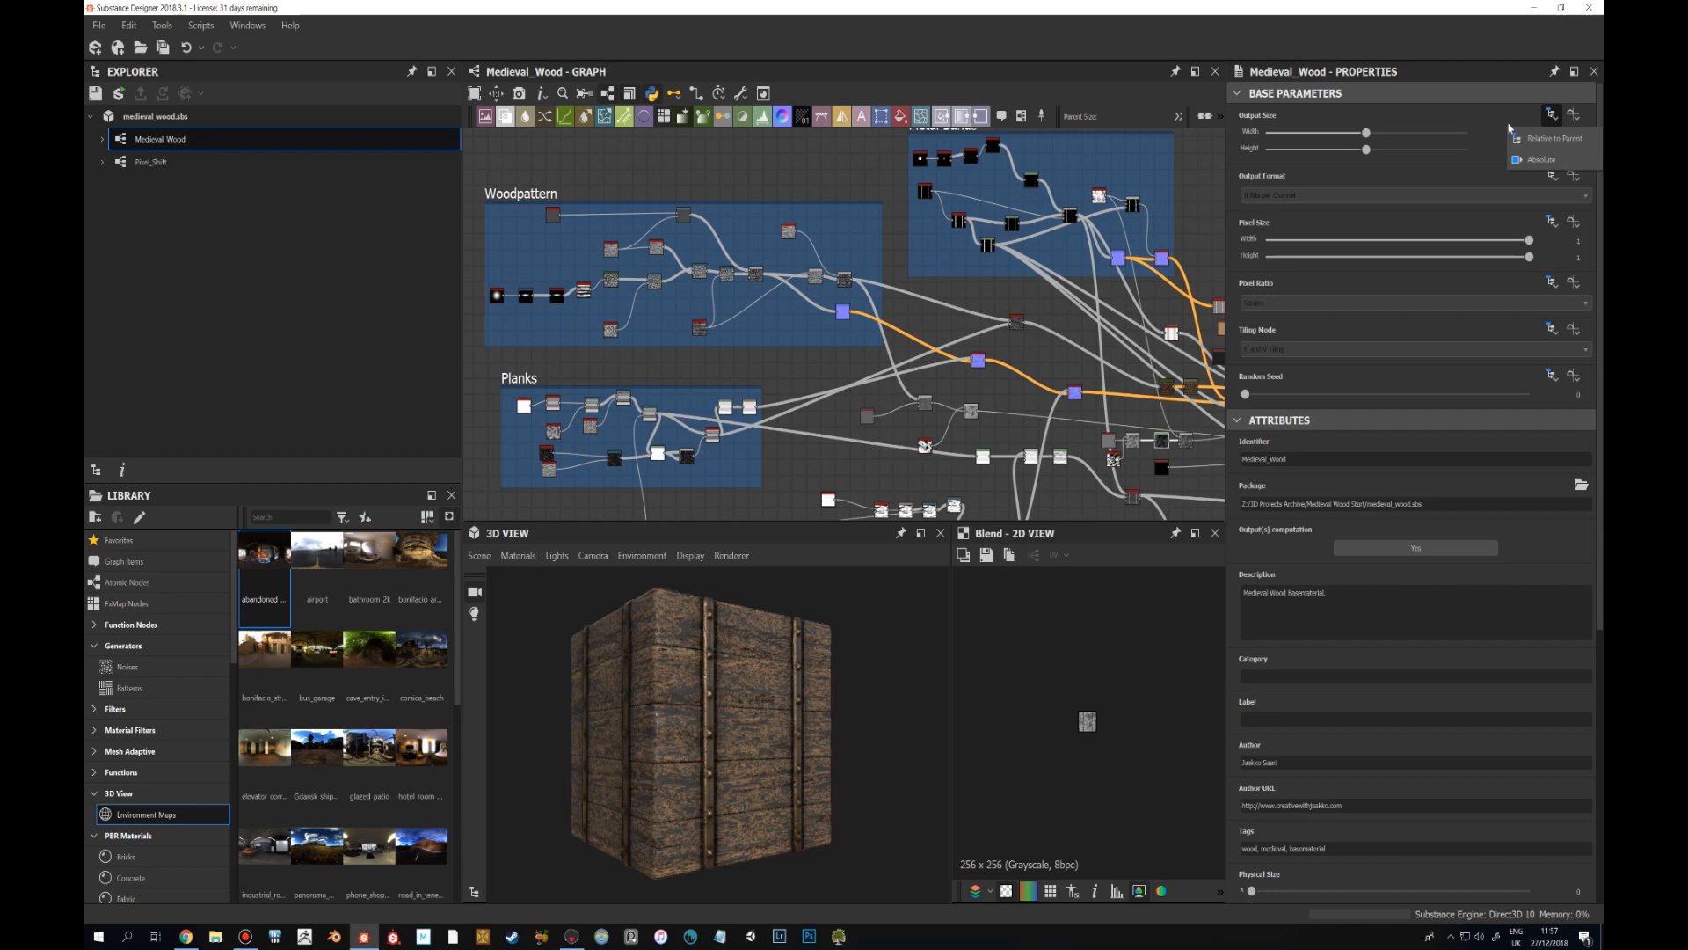
left_click(838, 240)
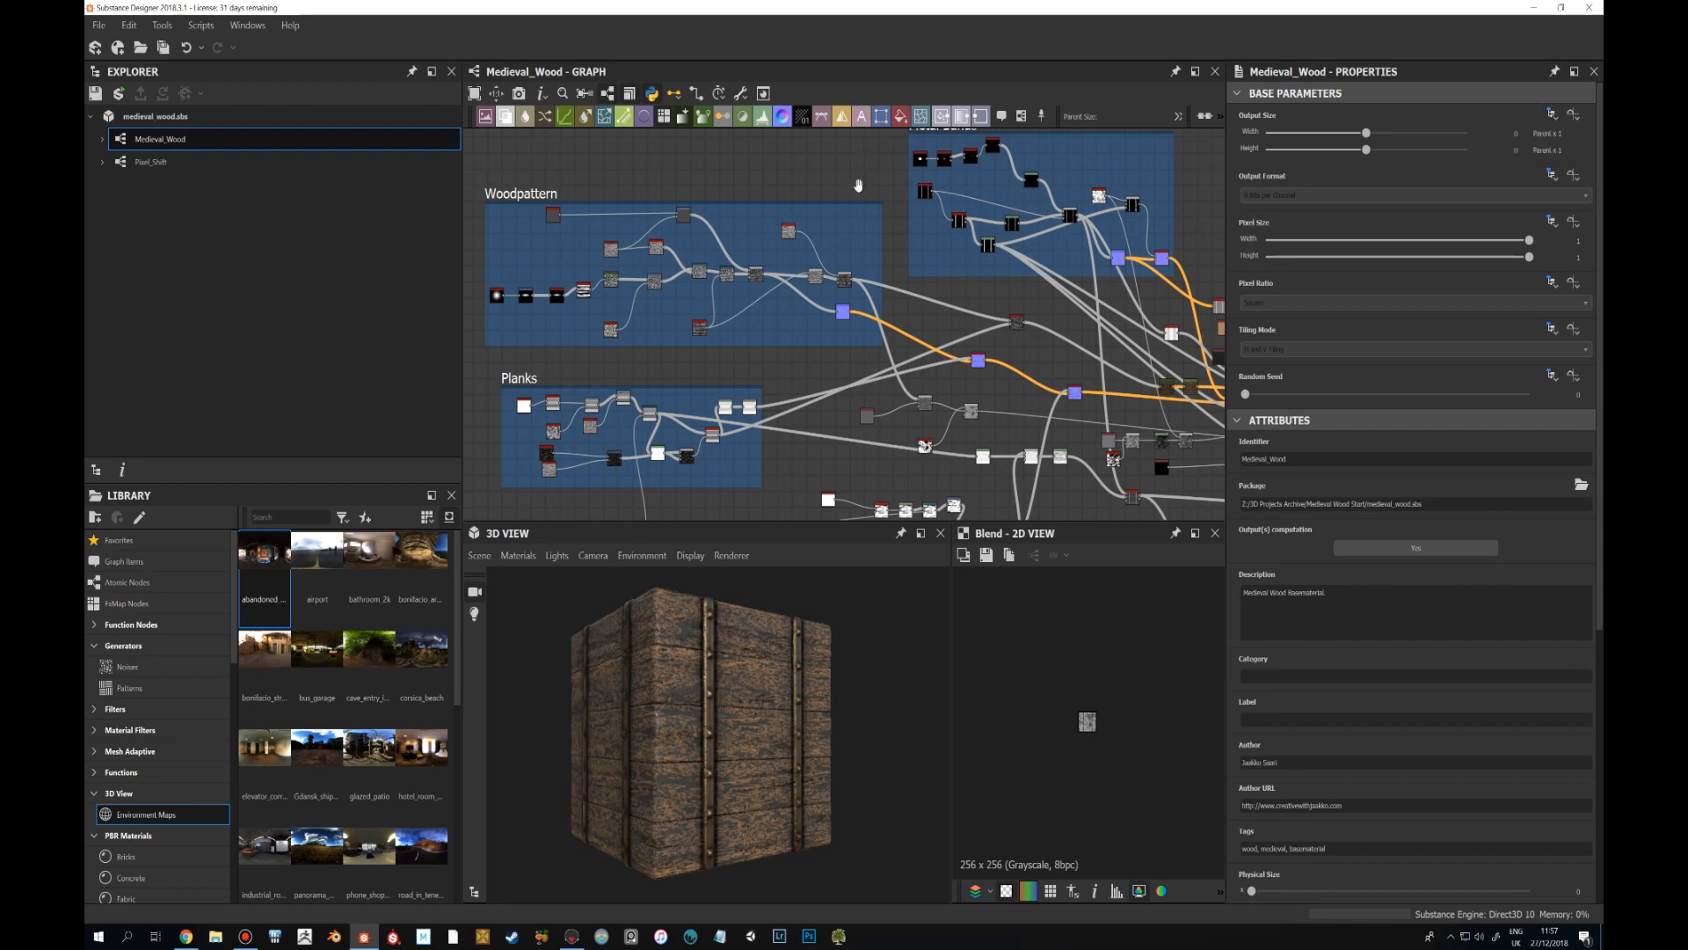
left_click(845, 279)
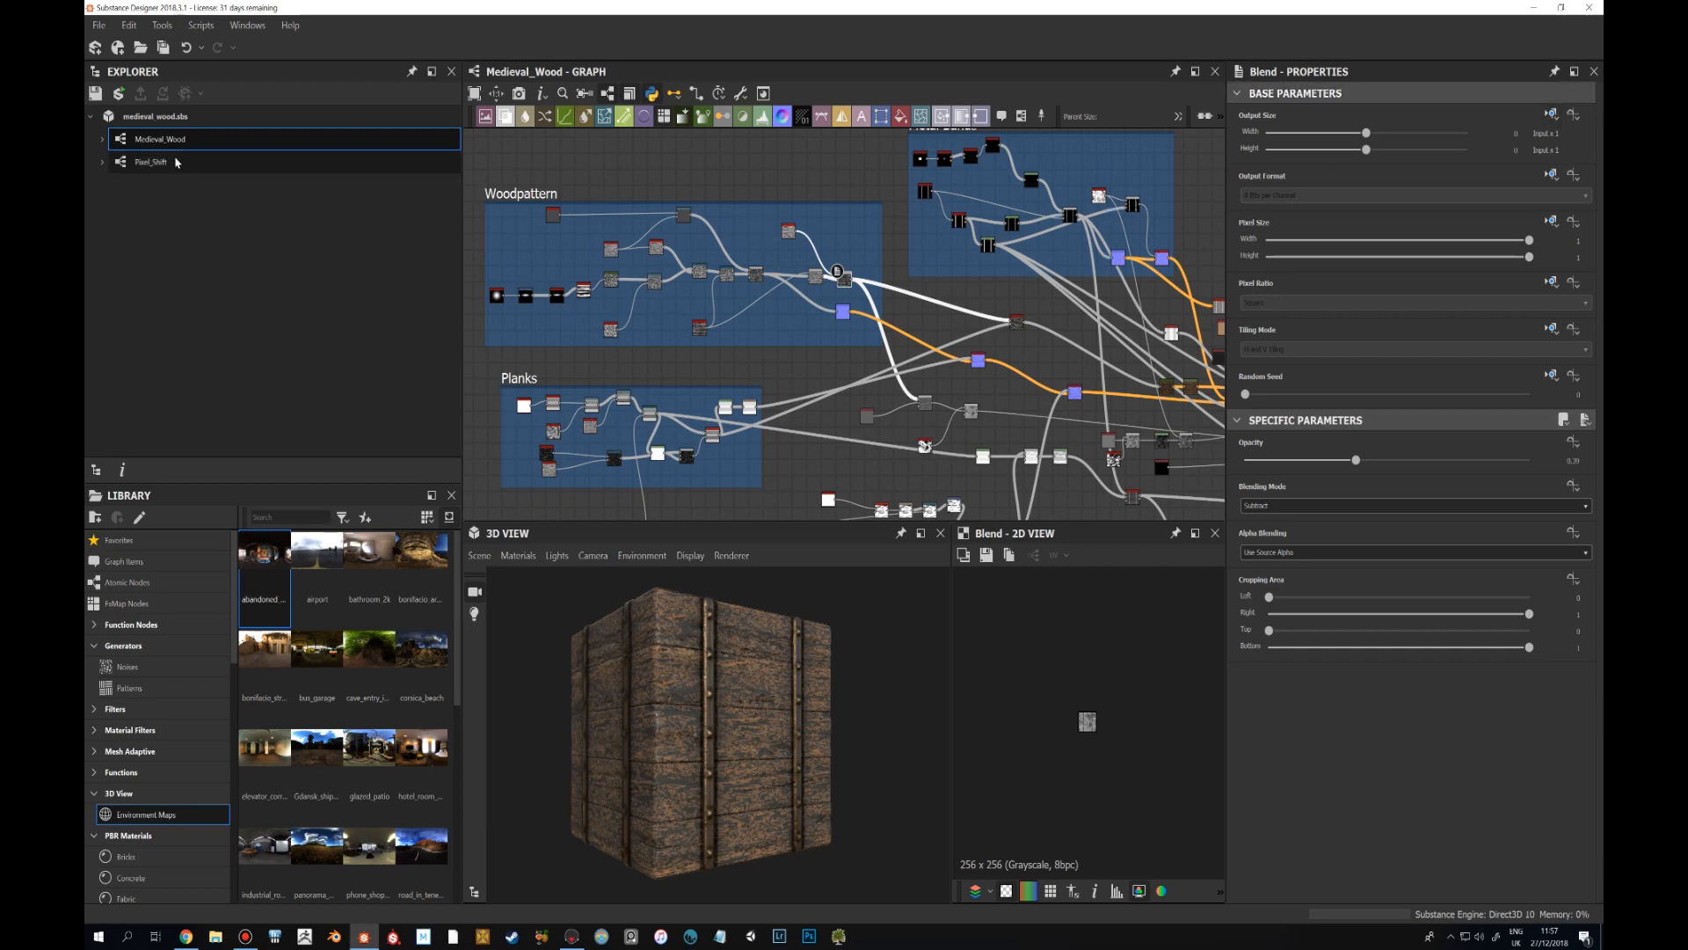
left_click(527, 174)
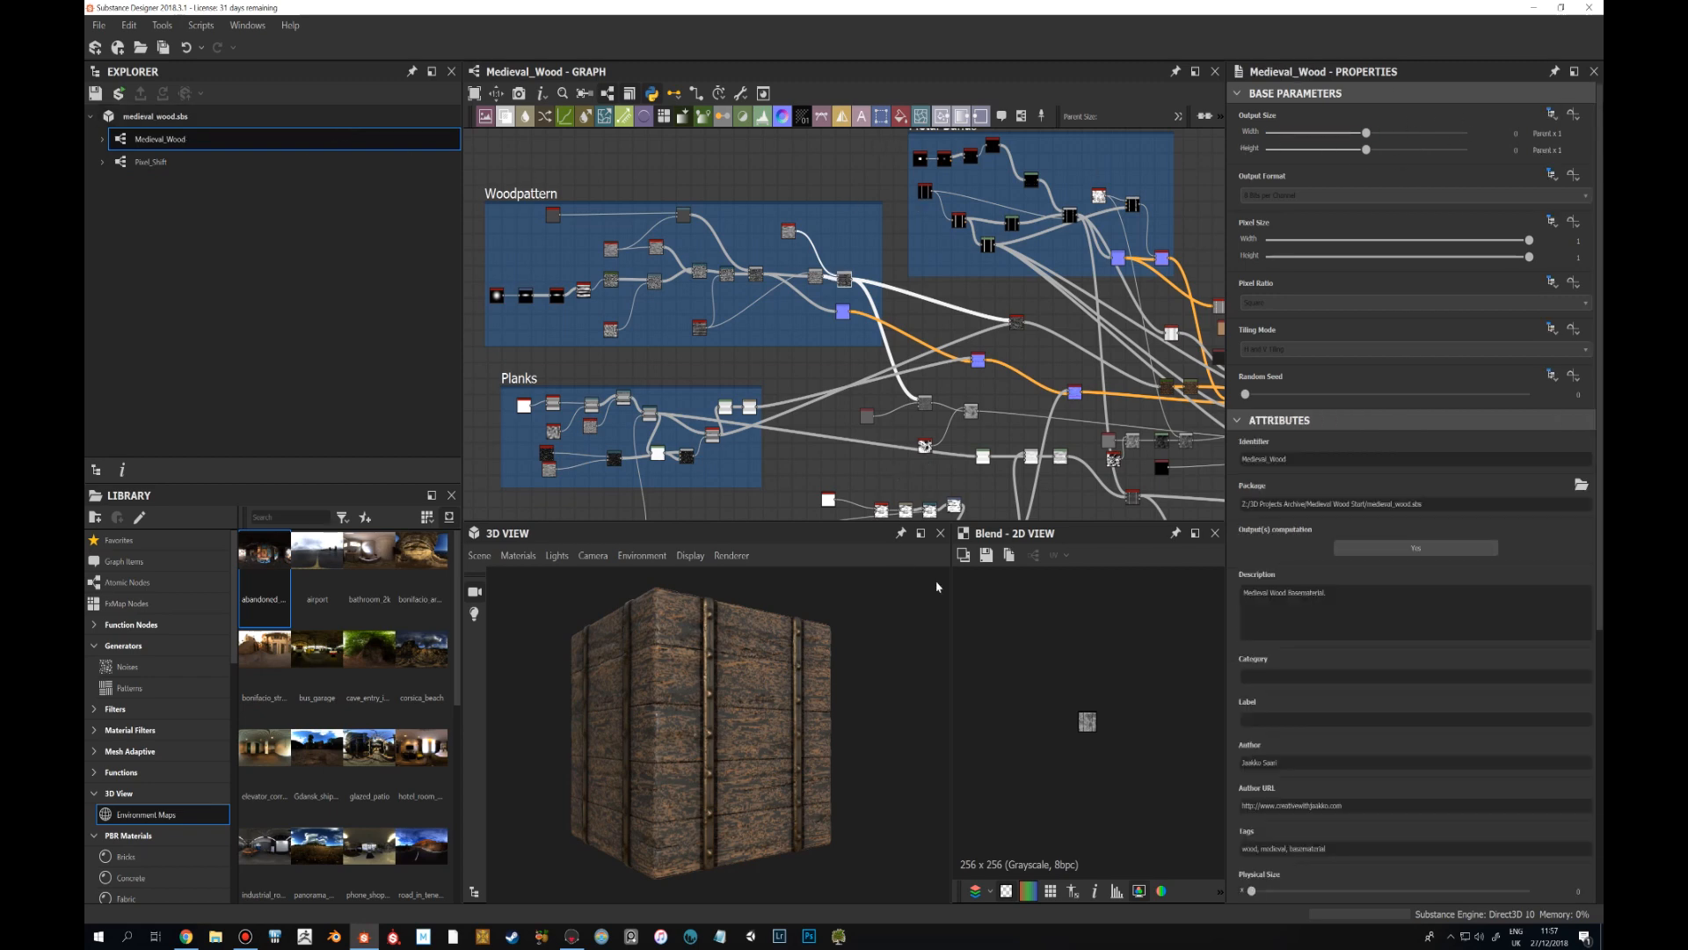
Set the Medieval_Wood graph's output size to Absolute at 4096 x 4096 px and check the material on the cube.
left_click_drag(863, 682, 806, 673)
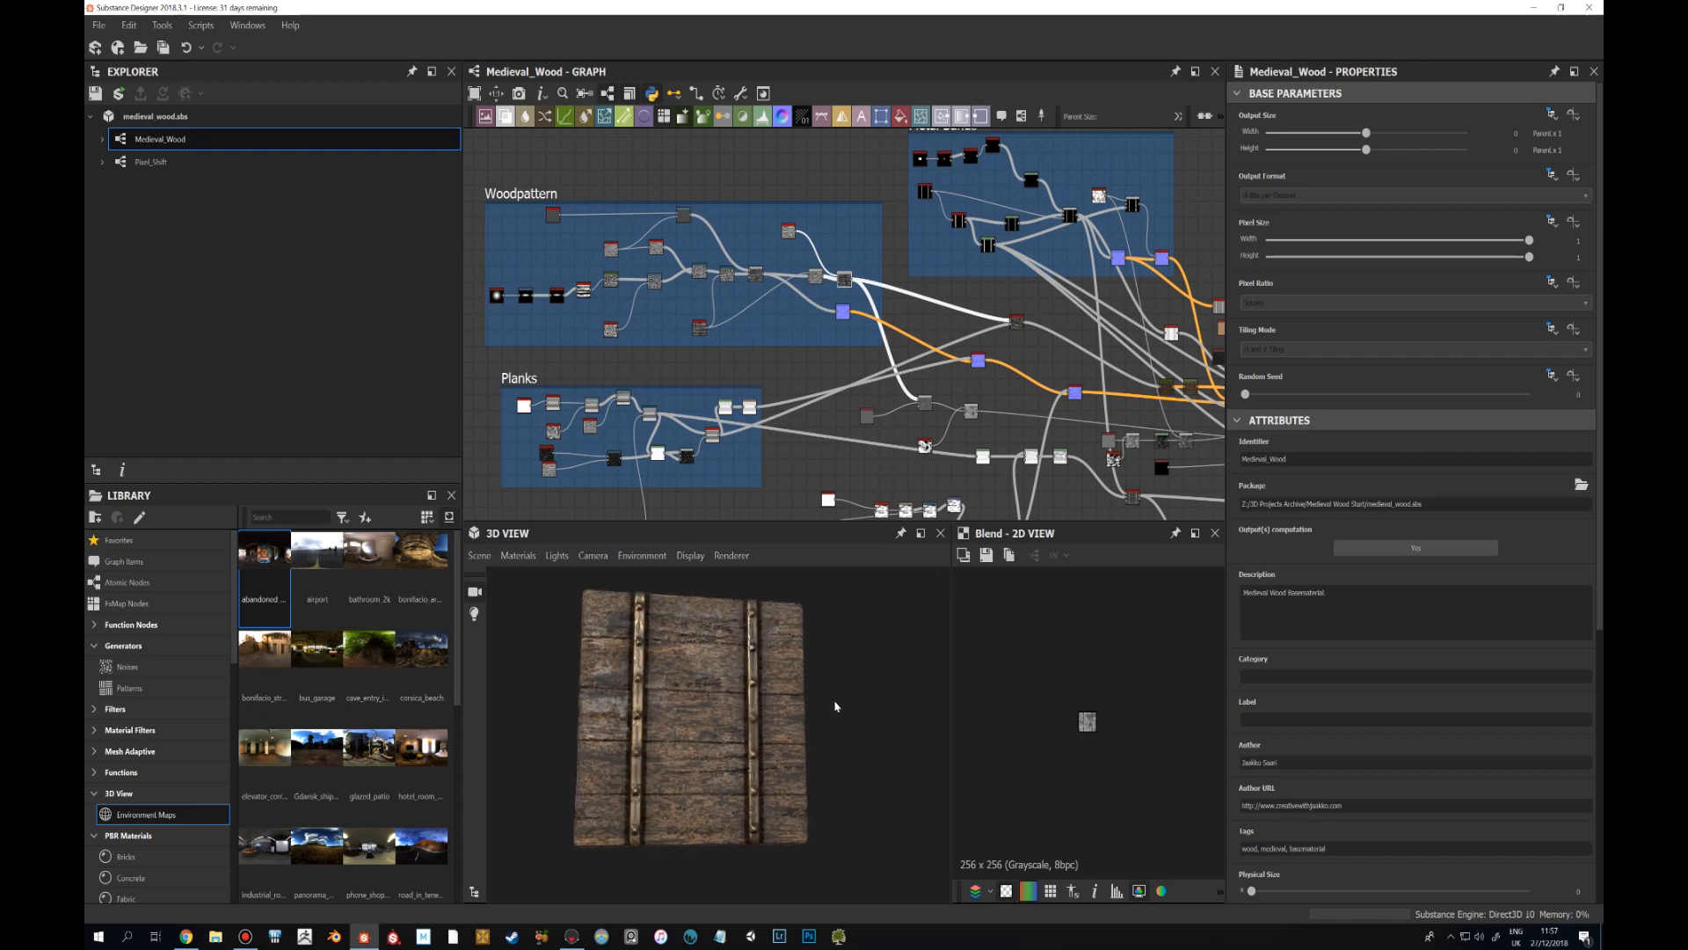
scroll(833, 701, "up", 5)
scroll(784, 695, "down", 5)
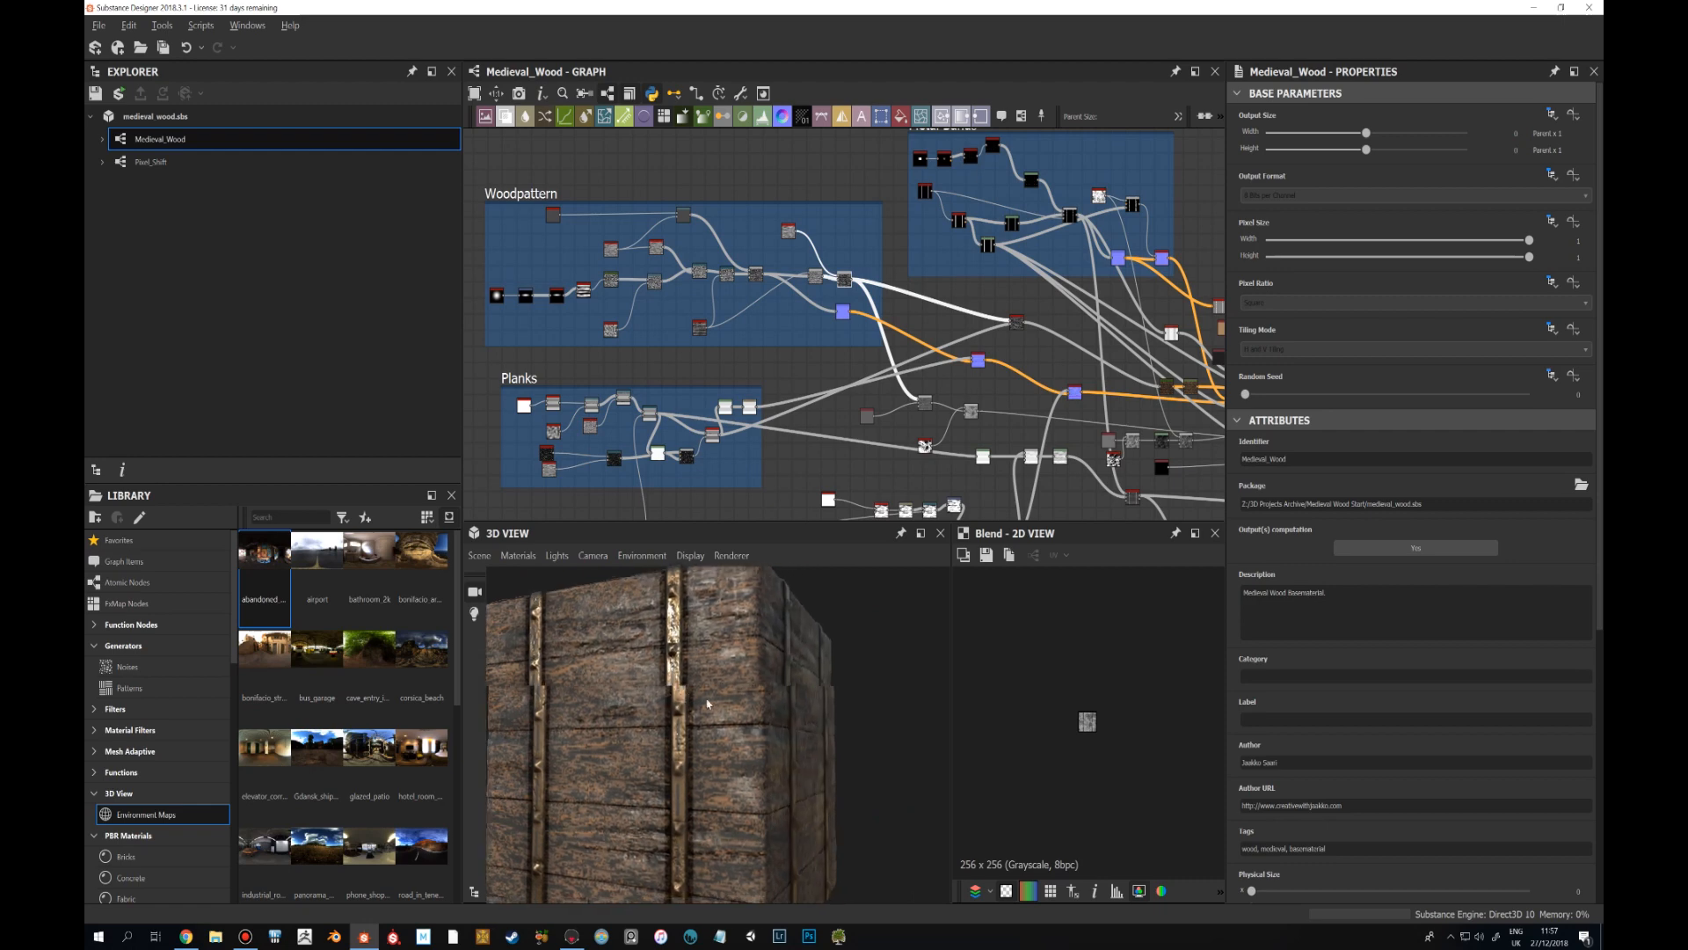
mouse_move(765, 711)
left_mouse_down()
mouse_move(783, 705)
mouse_move(772, 695)
left_mouse_up()
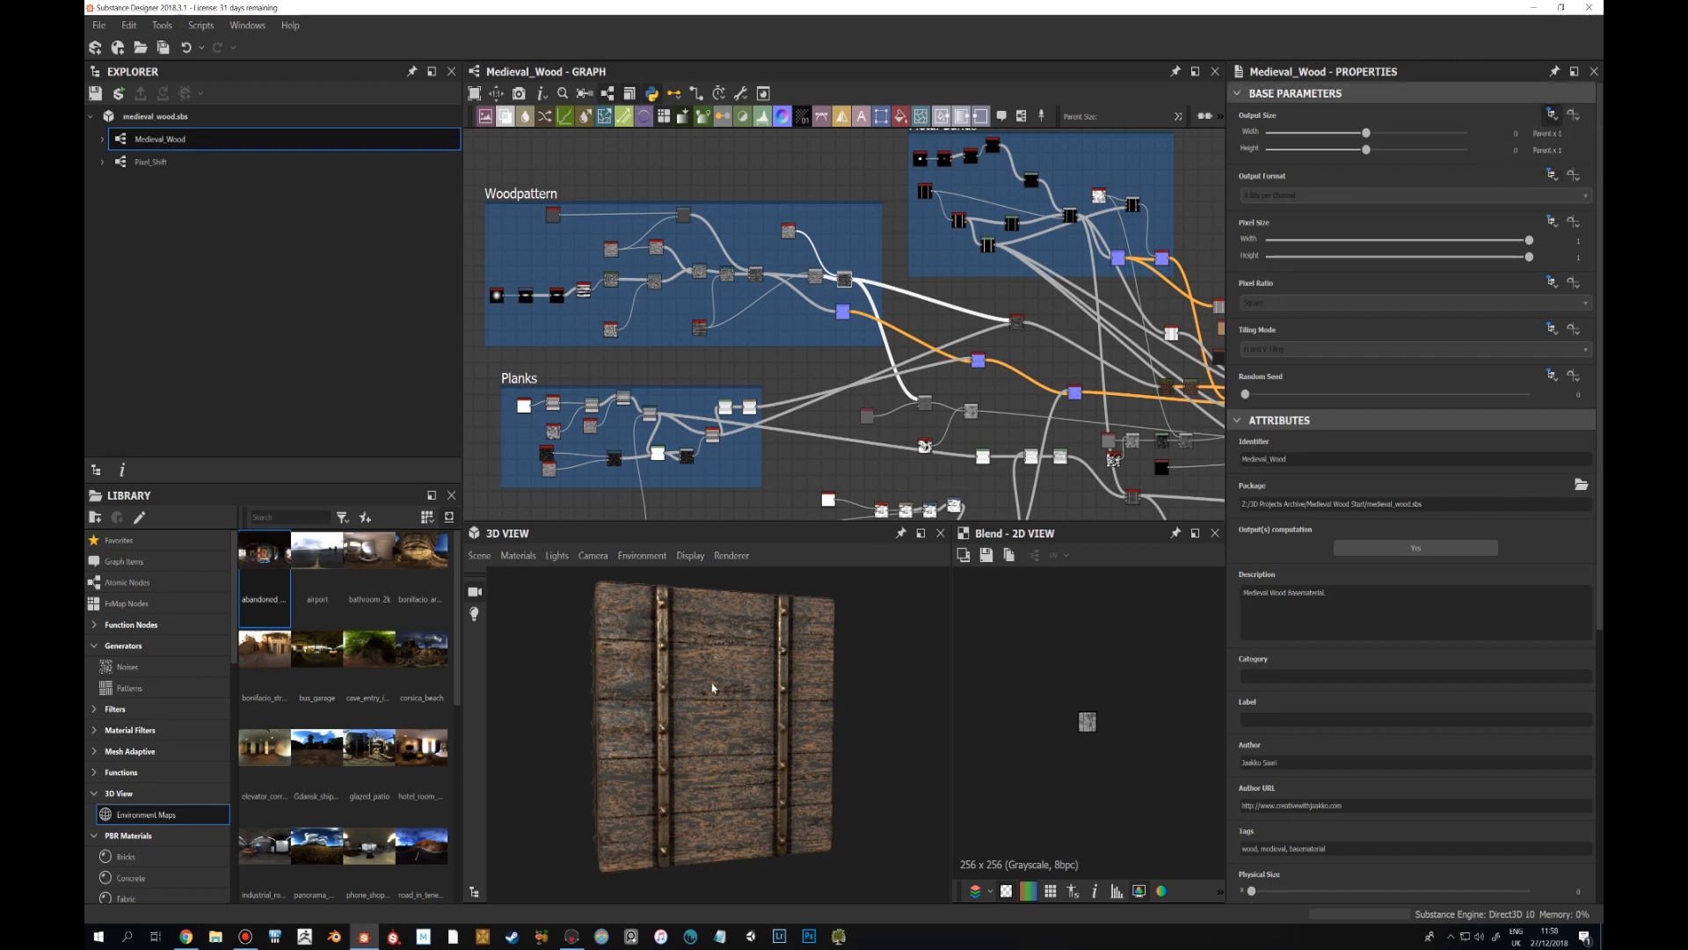
scroll(732, 737, "up", 5)
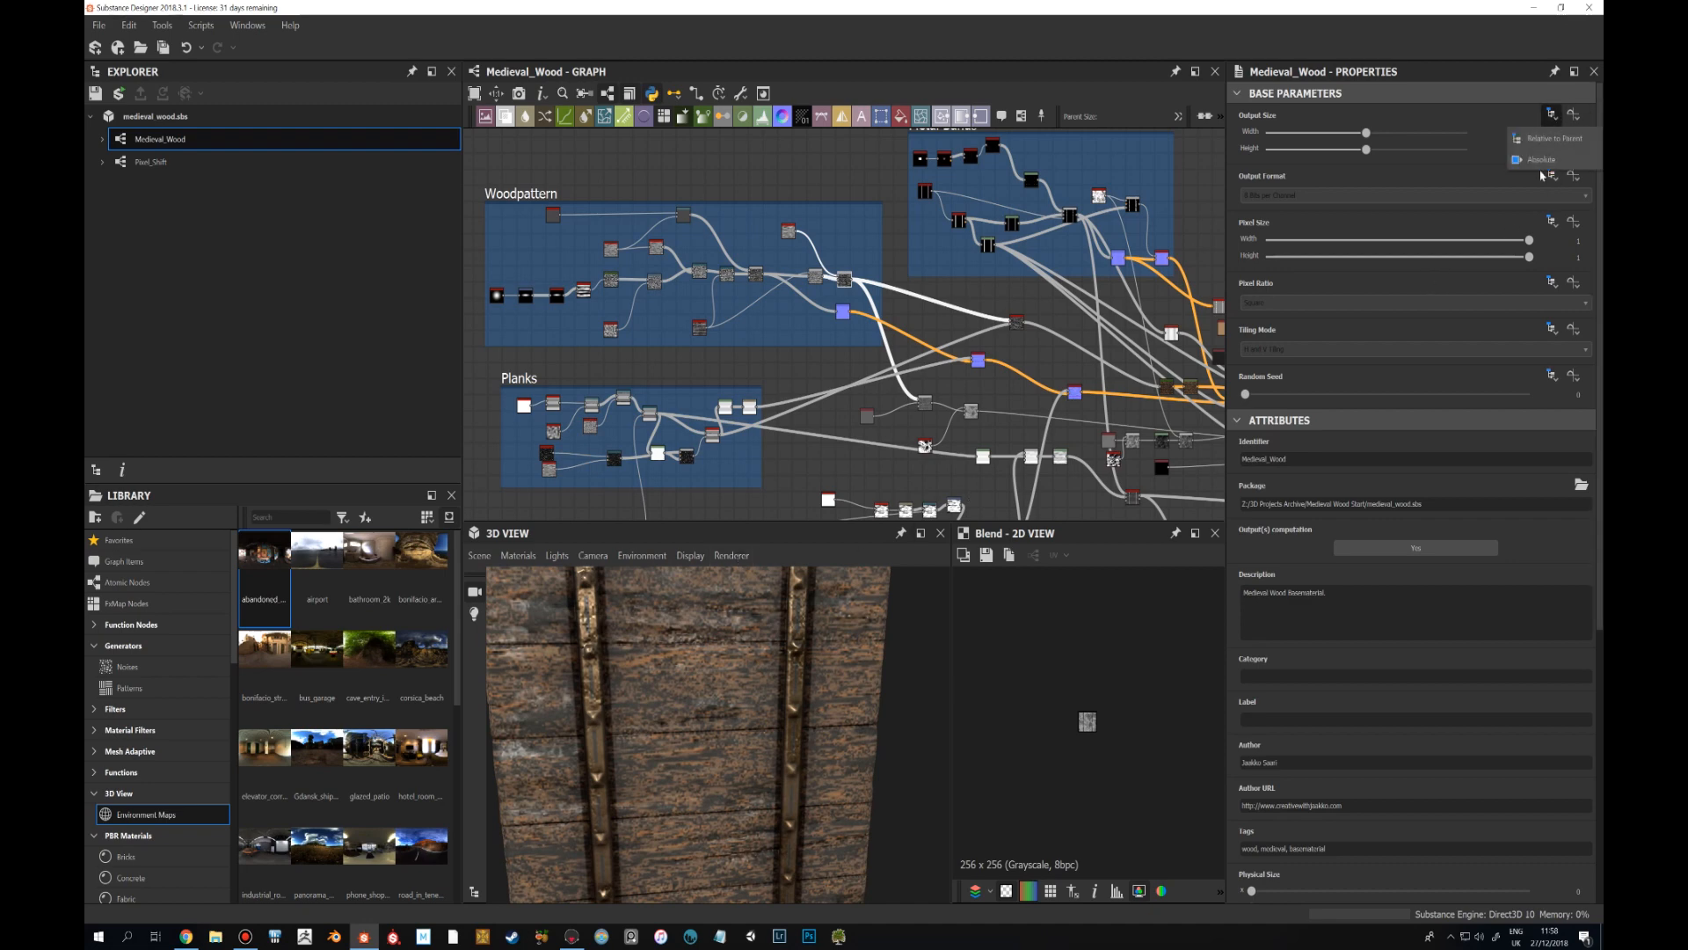
left_click(1552, 114)
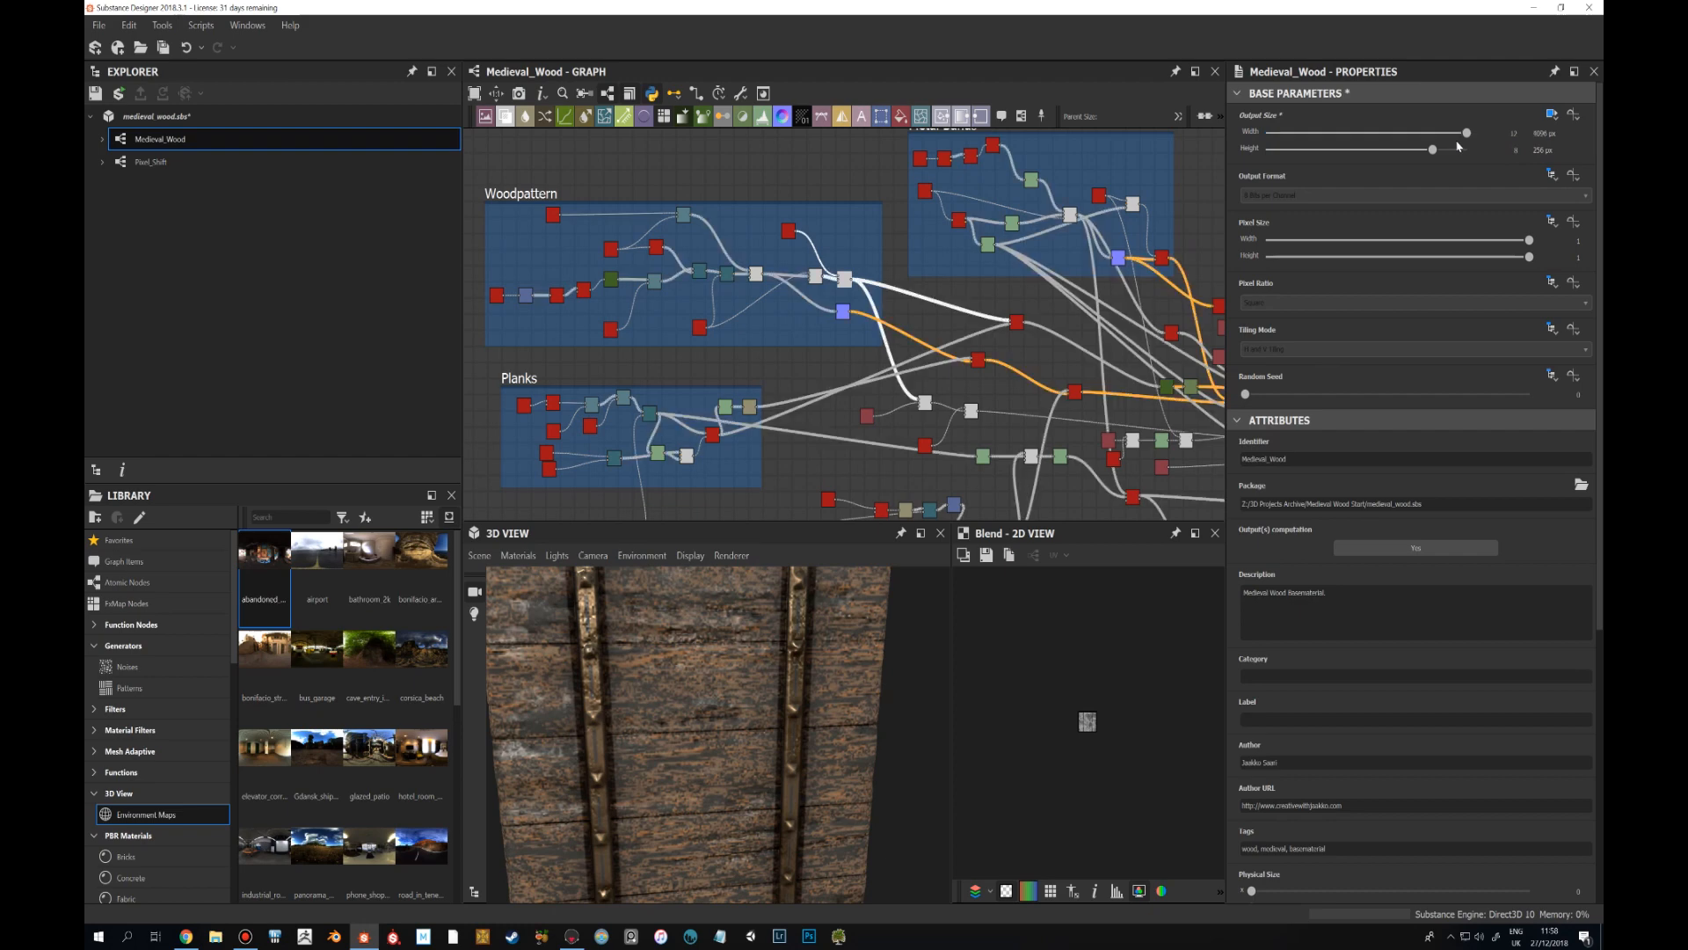
scroll(641, 730, "down", 3)
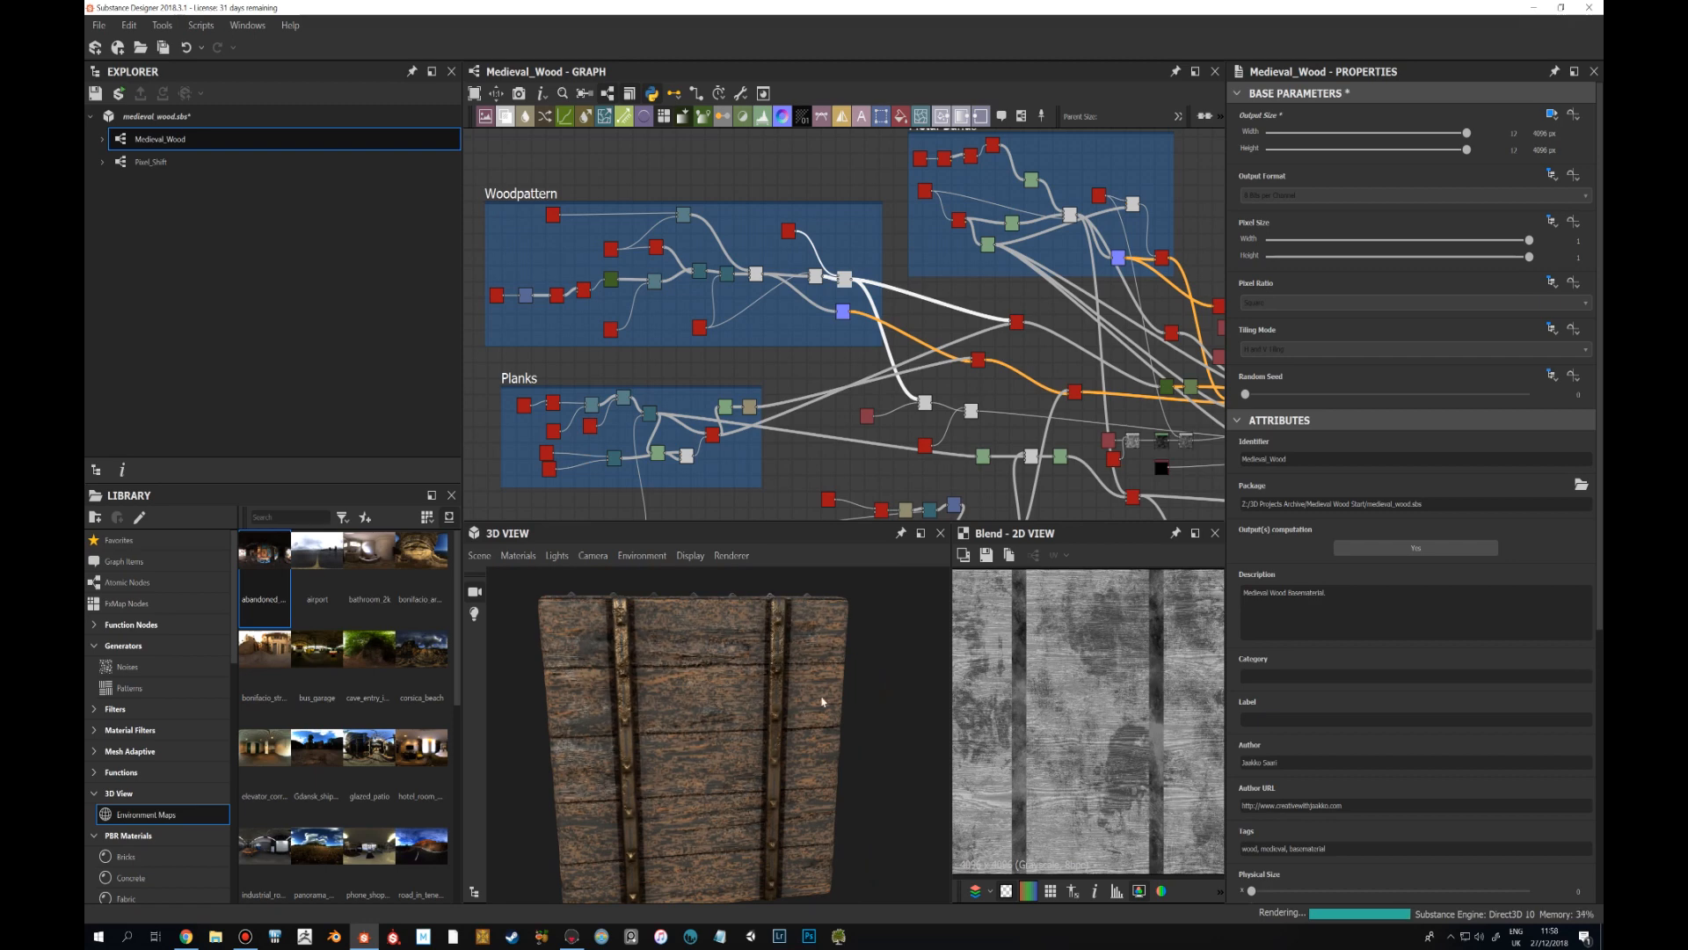
left_click_drag(811, 701, 763, 680)
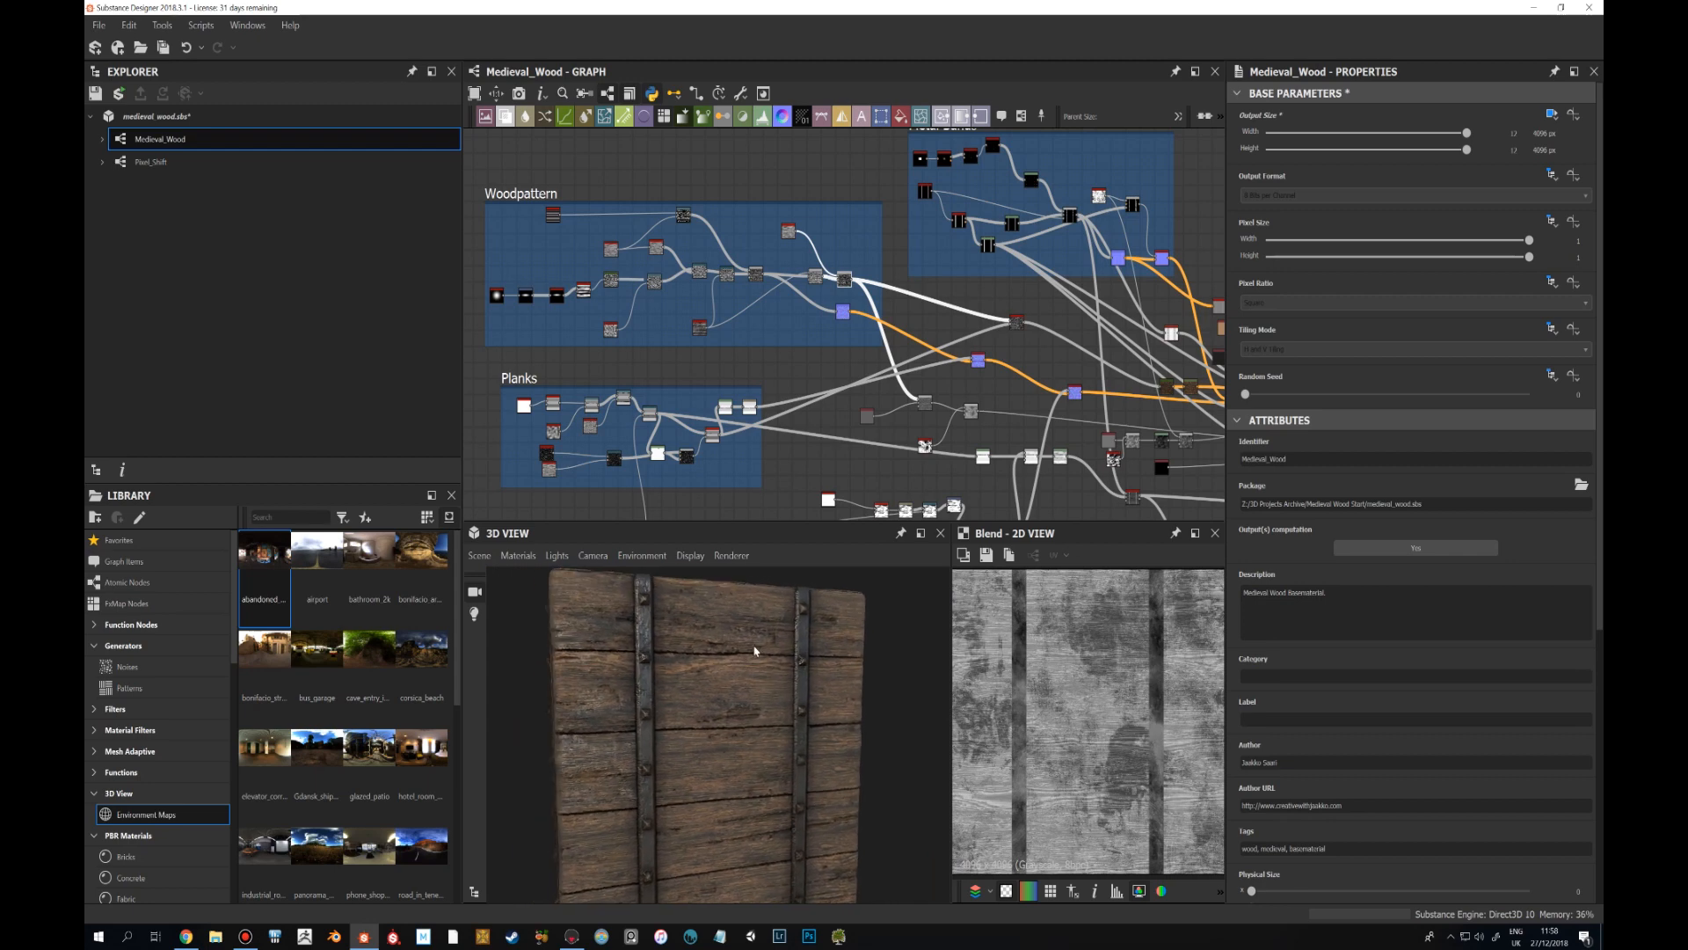
left_click_drag(727, 594, 741, 668)
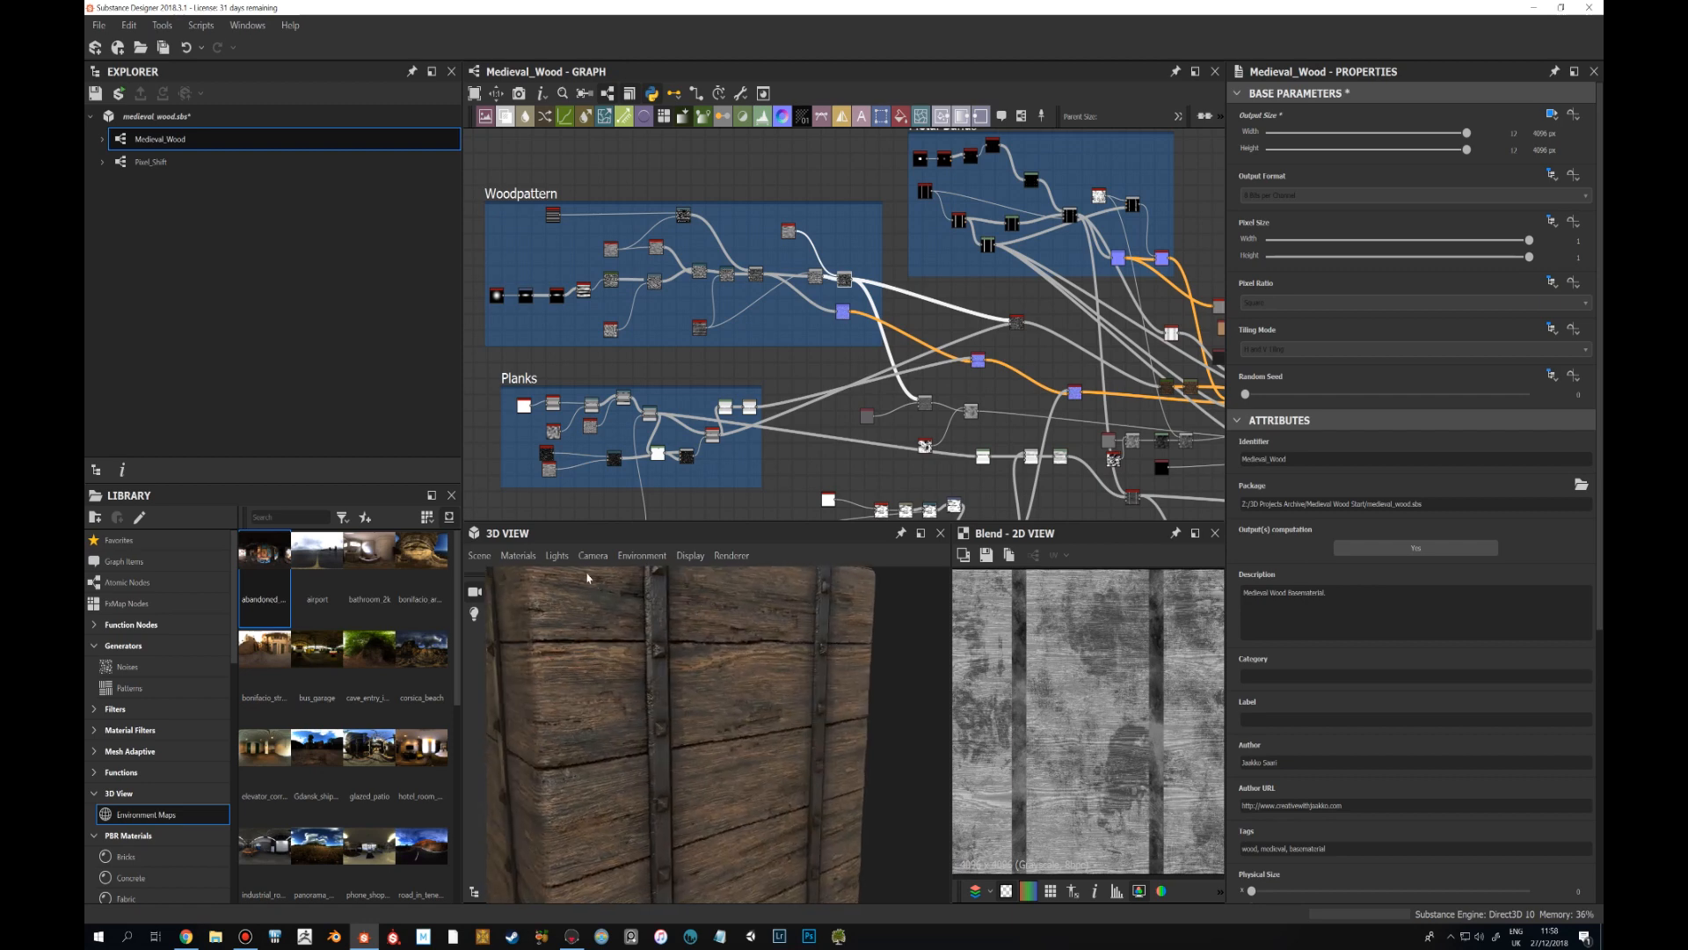
Switch the default material's physically_metallic_roughness definition to Parallax Occlusion and examine the planks and metal bands.
left_click(489, 557)
left_click(492, 567)
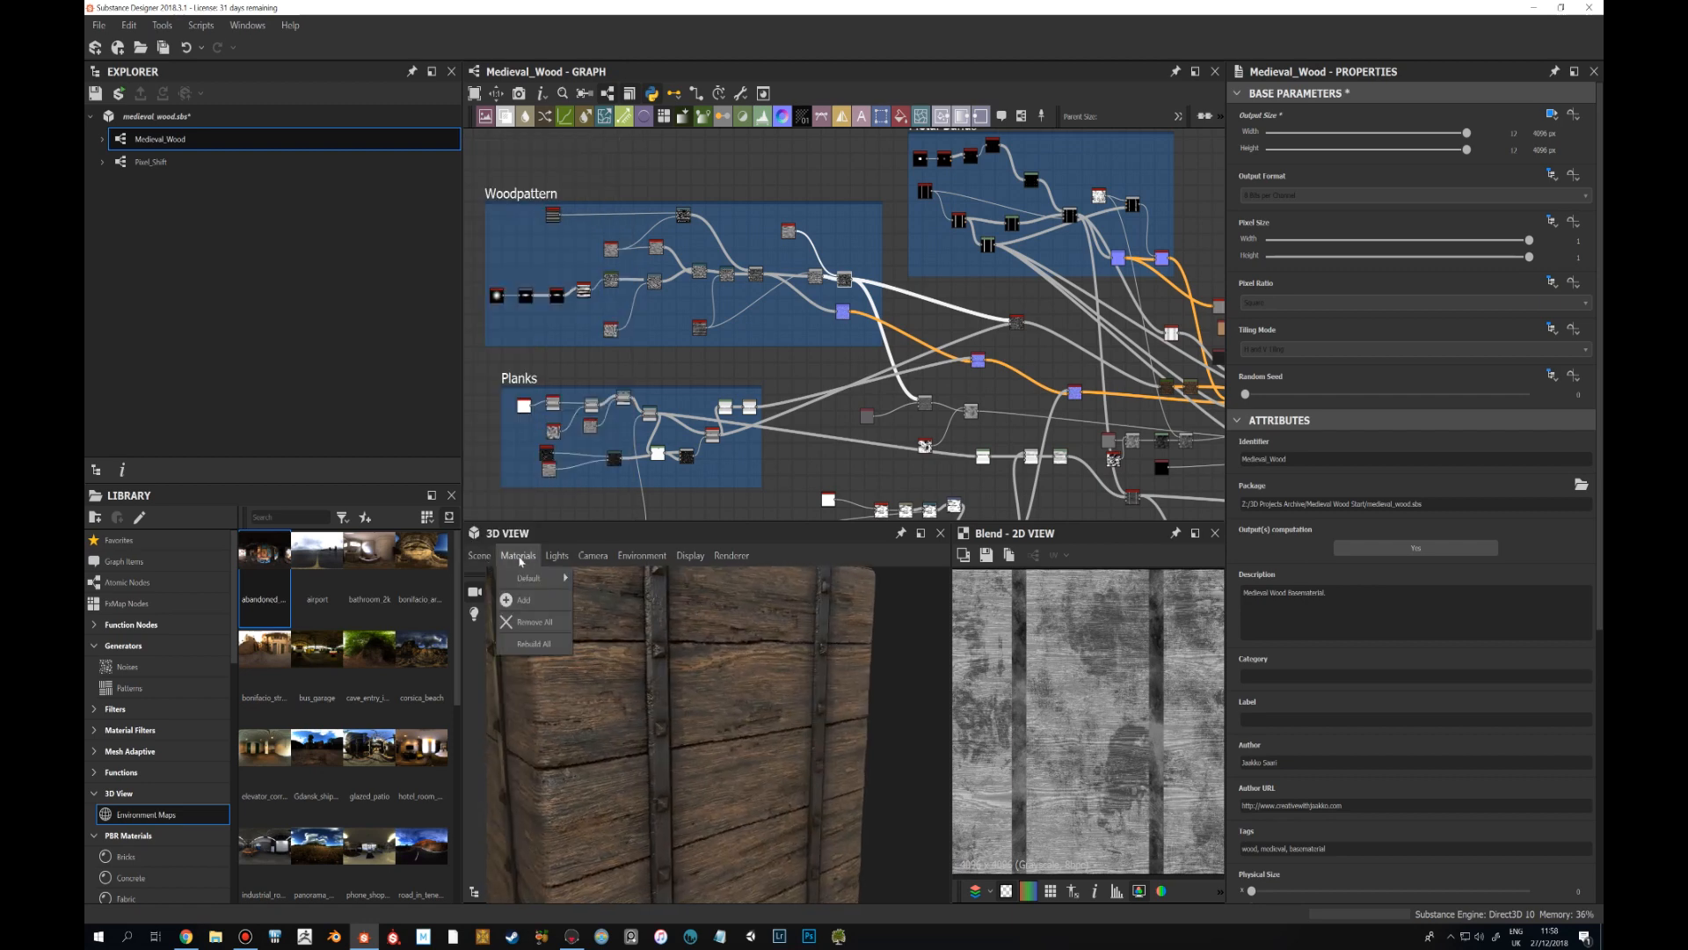
left_click(518, 556)
mouse_move(531, 576)
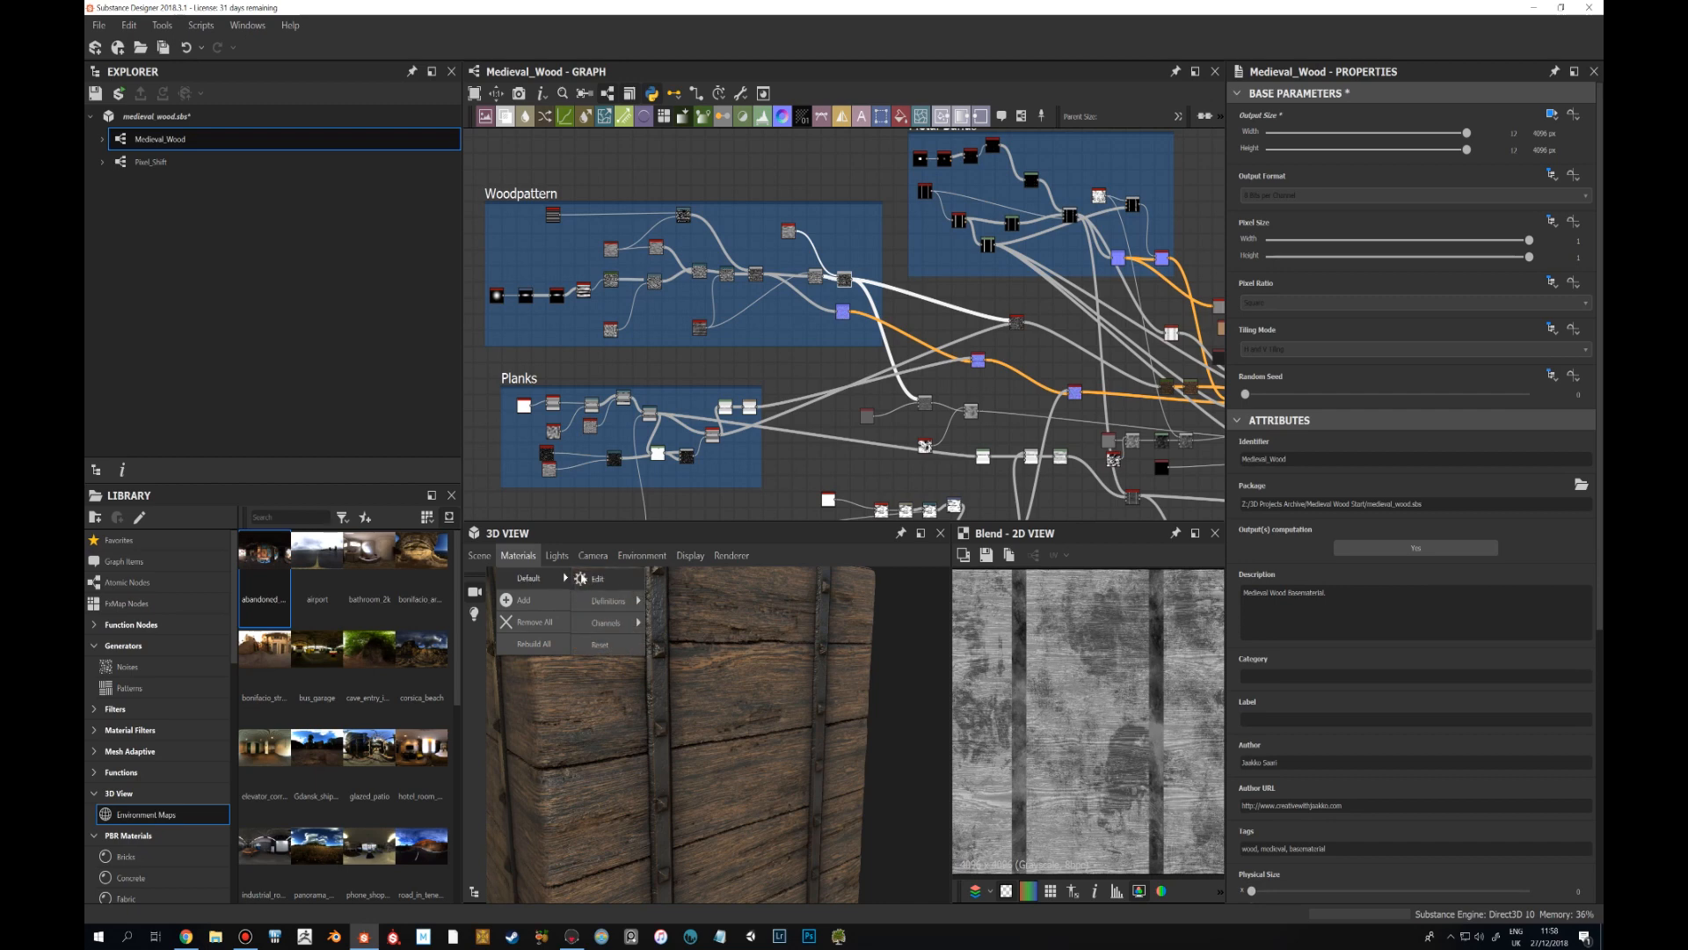
mouse_move(636, 598)
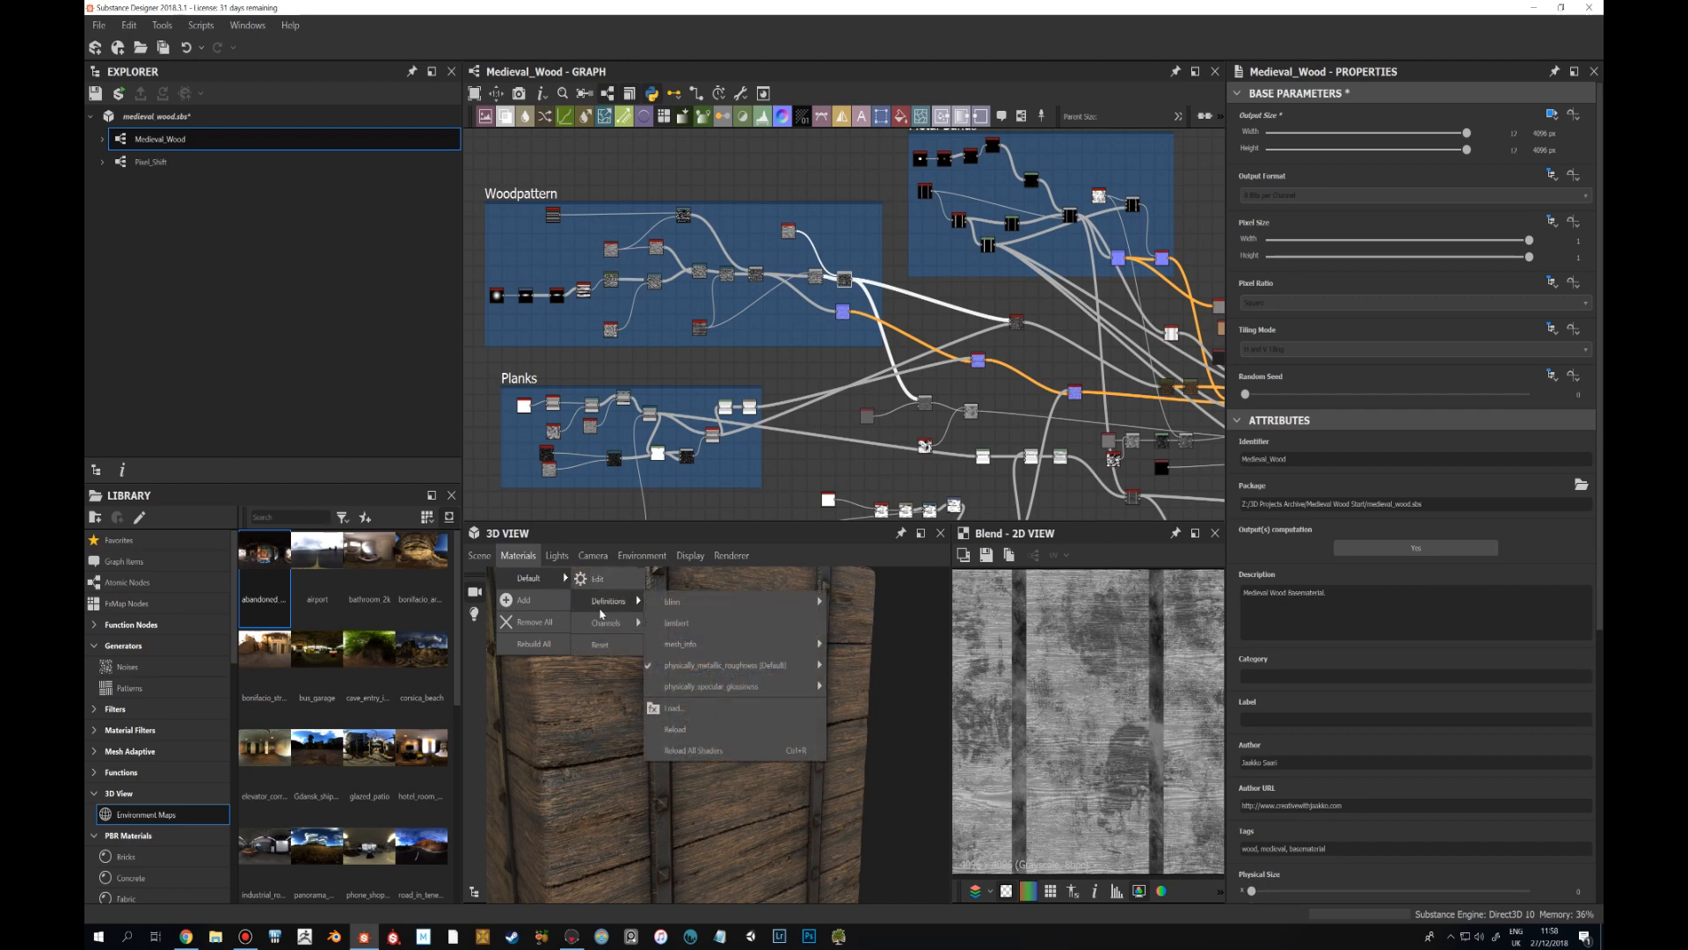
mouse_move(734, 666)
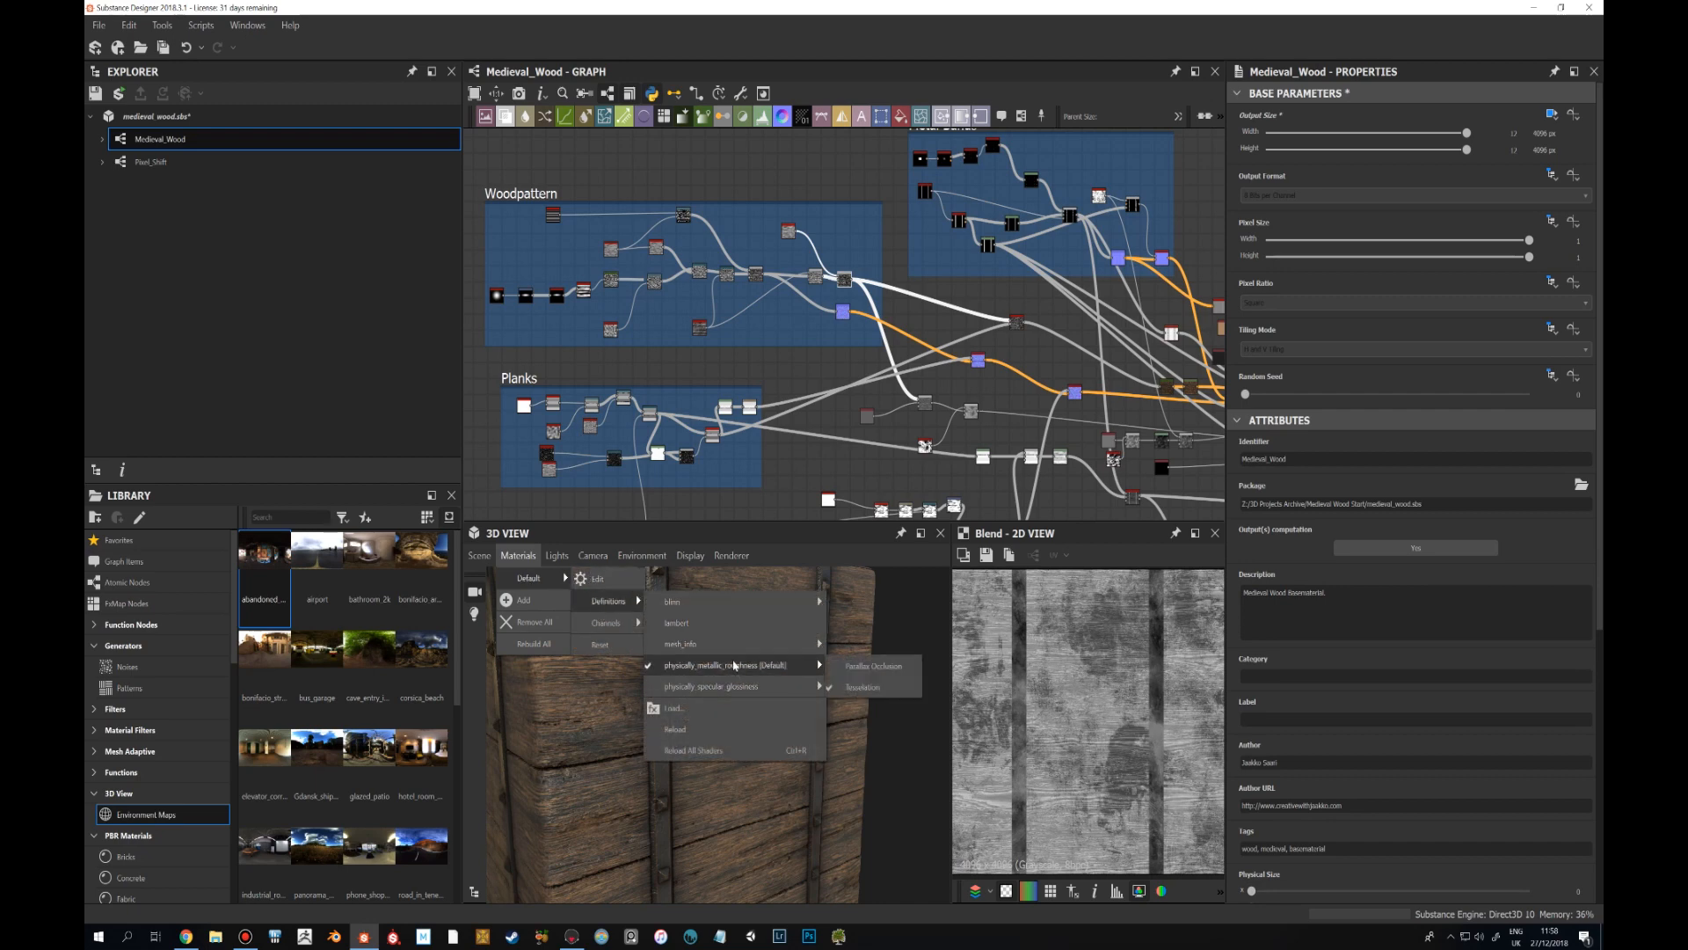
left_click(850, 685)
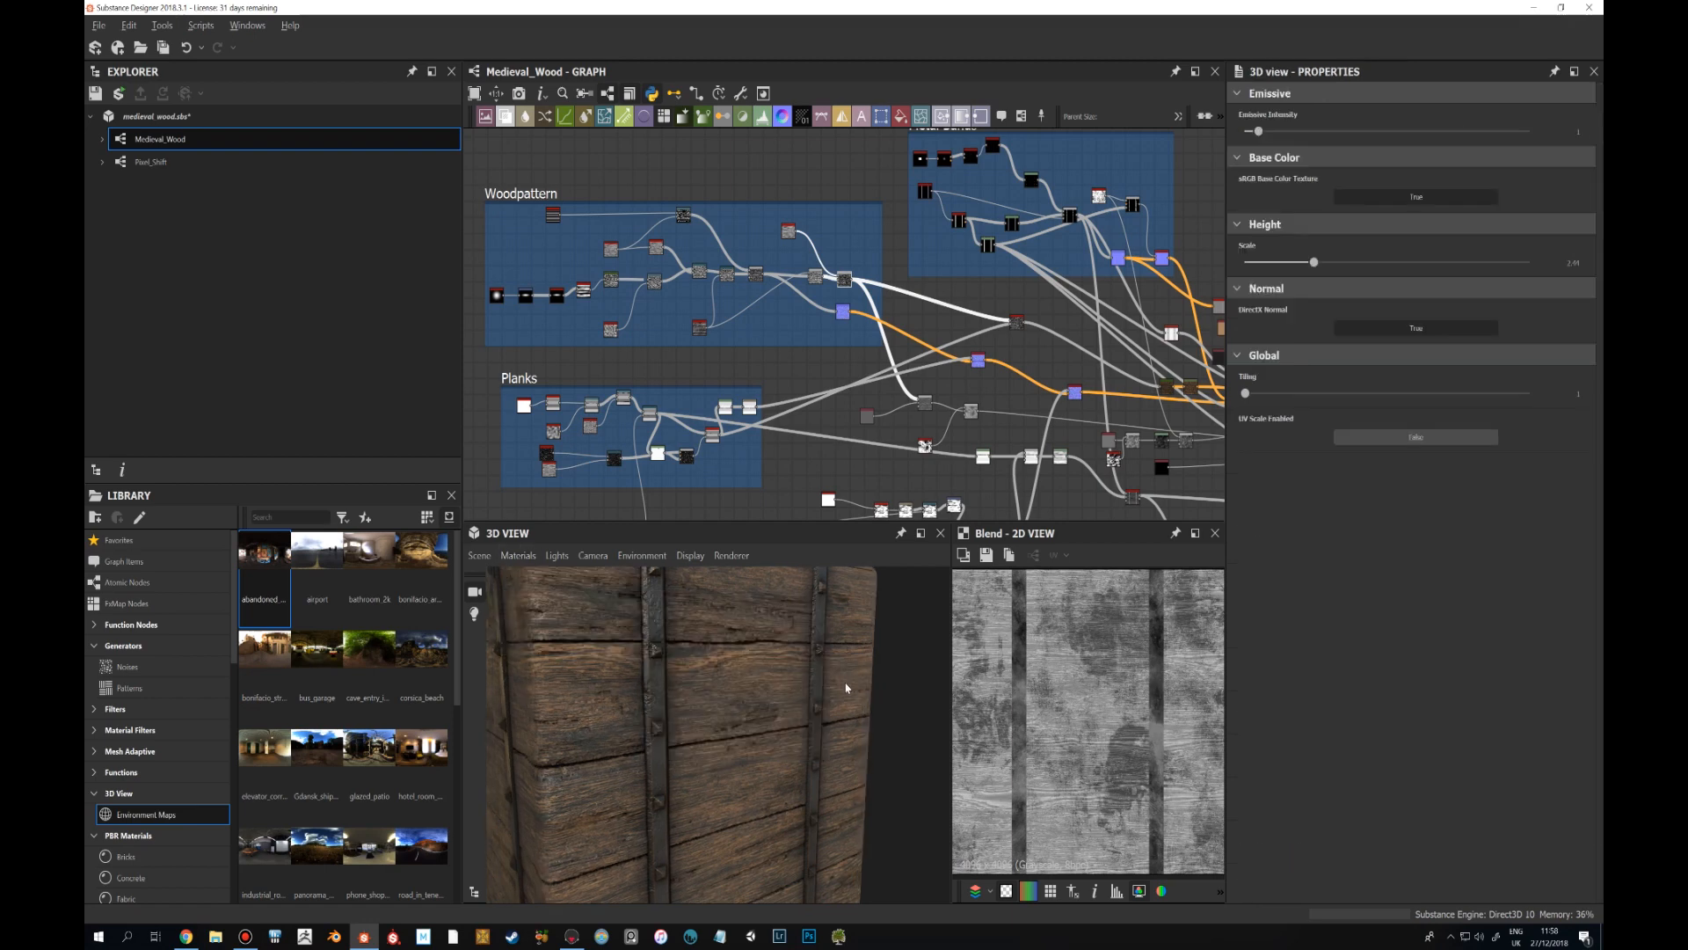
left_click_drag(763, 686, 821, 672)
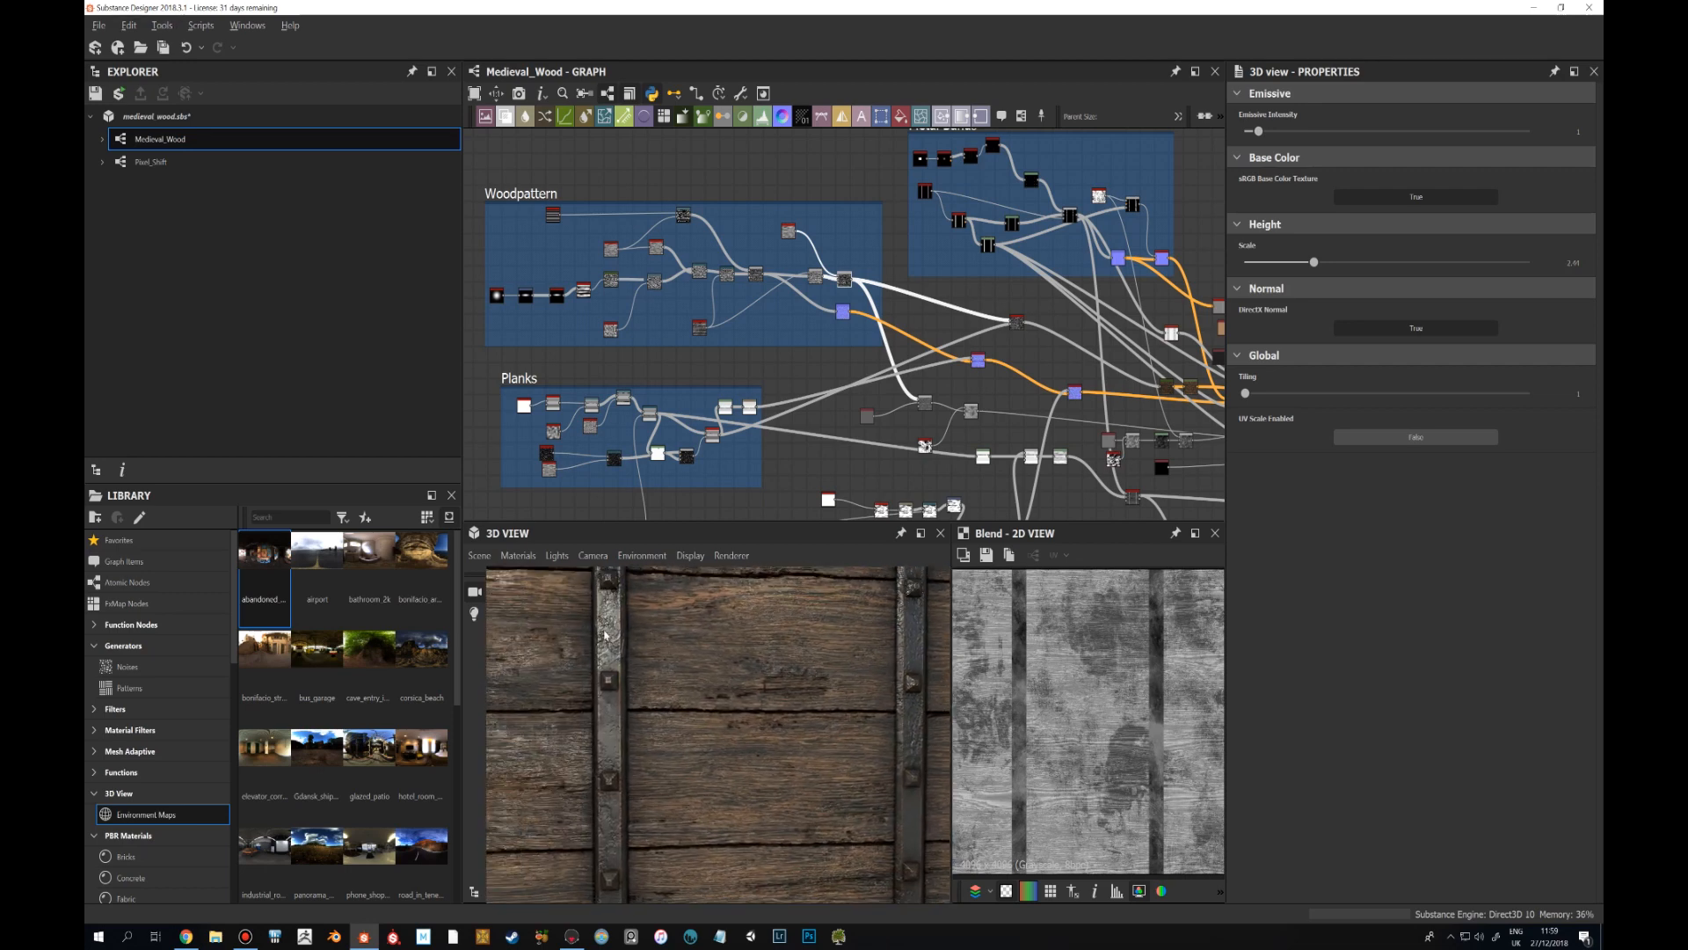
left_click_drag(604, 636, 529, 573)
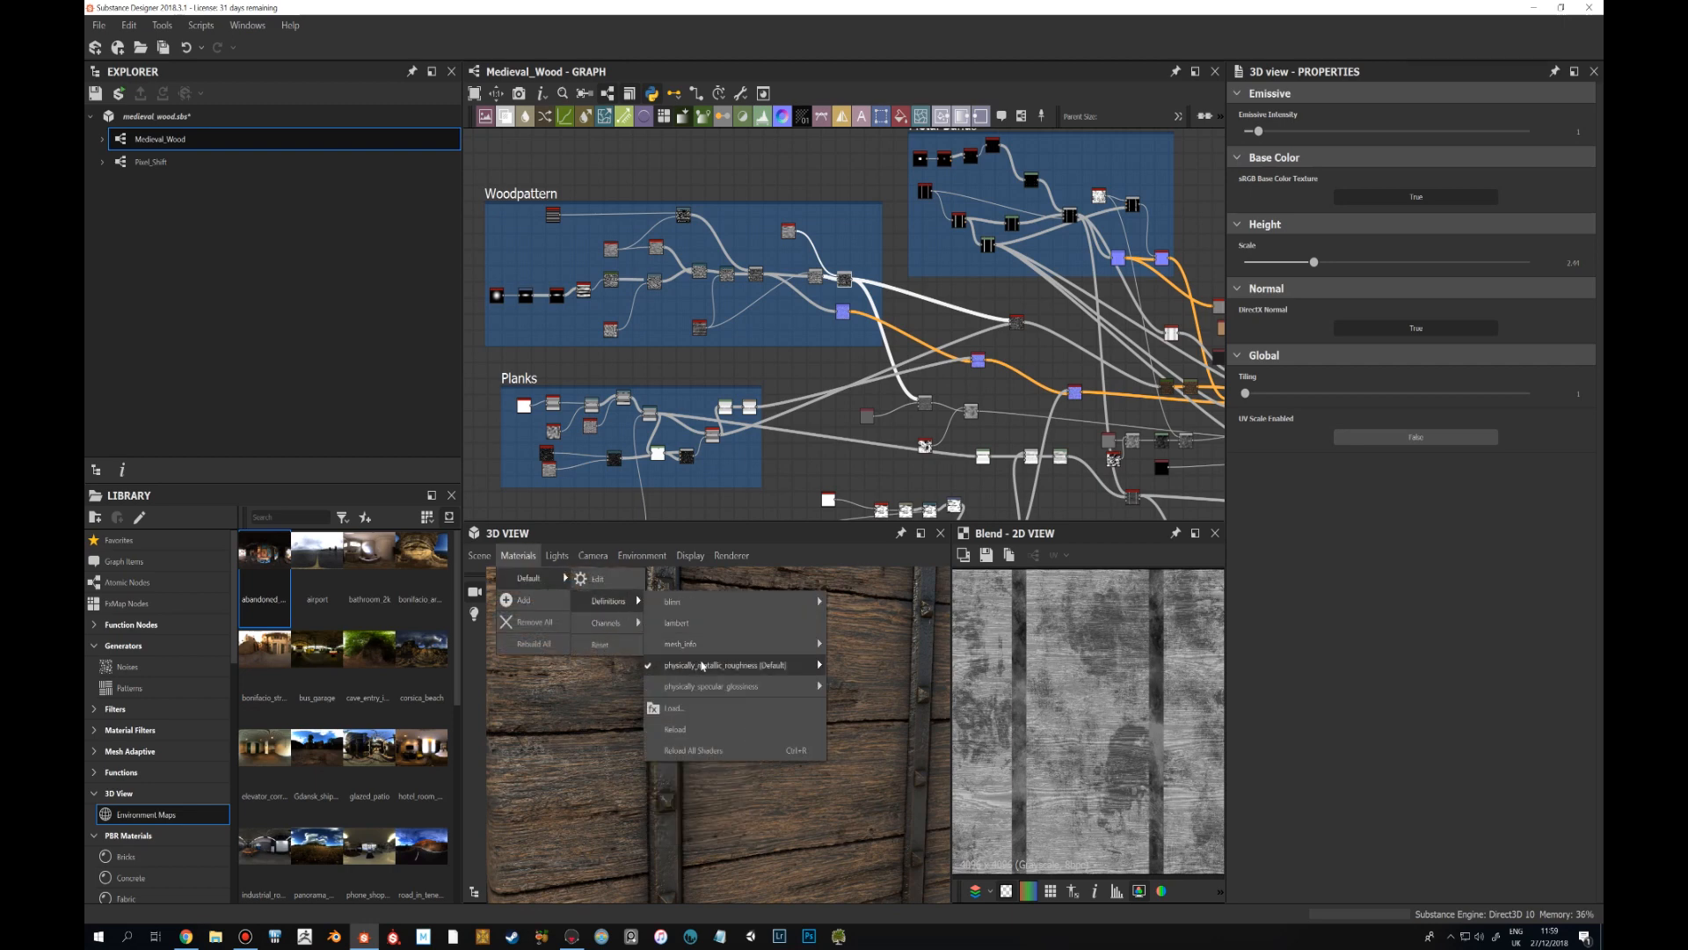
Set the default material's physically_metallic_roughness definition to Tessellation and check the surface relief up close.
left_click(862, 687)
left_click_drag(842, 684, 907, 711)
left_click_drag(870, 715, 897, 576)
scroll(818, 704, "down", 3)
scroll(835, 697, "up", 5)
scroll(735, 703, "down", 3)
scroll(832, 599, "up", 3)
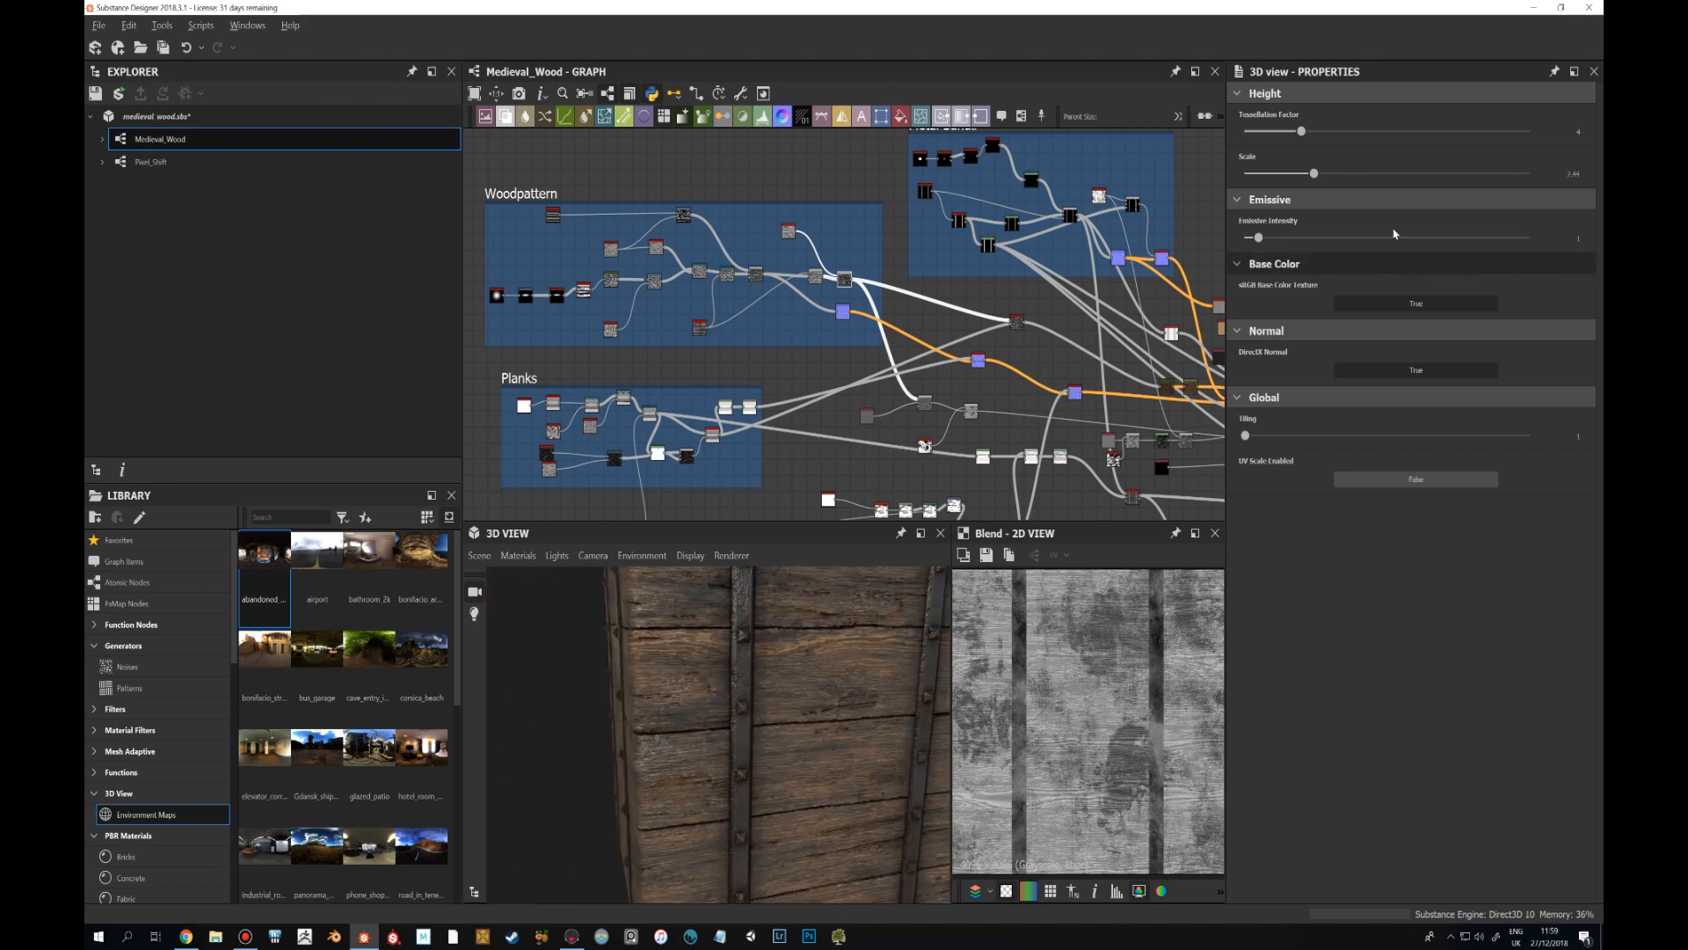
Raise the material's tessellation factor to 10 and check the cube's edges.
left_click_drag(1302, 131, 1340, 141)
left_click_drag(710, 639, 634, 651)
left_click_drag(1339, 131, 1415, 133)
left_click_drag(724, 683, 799, 674)
Try the material's height scale at lower values and at the maximum of 10, and settle on about 2.22.
mouse_move(1314, 176)
left_mouse_down()
mouse_move(1256, 178)
mouse_move(1411, 176)
mouse_move(1301, 184)
left_mouse_up()
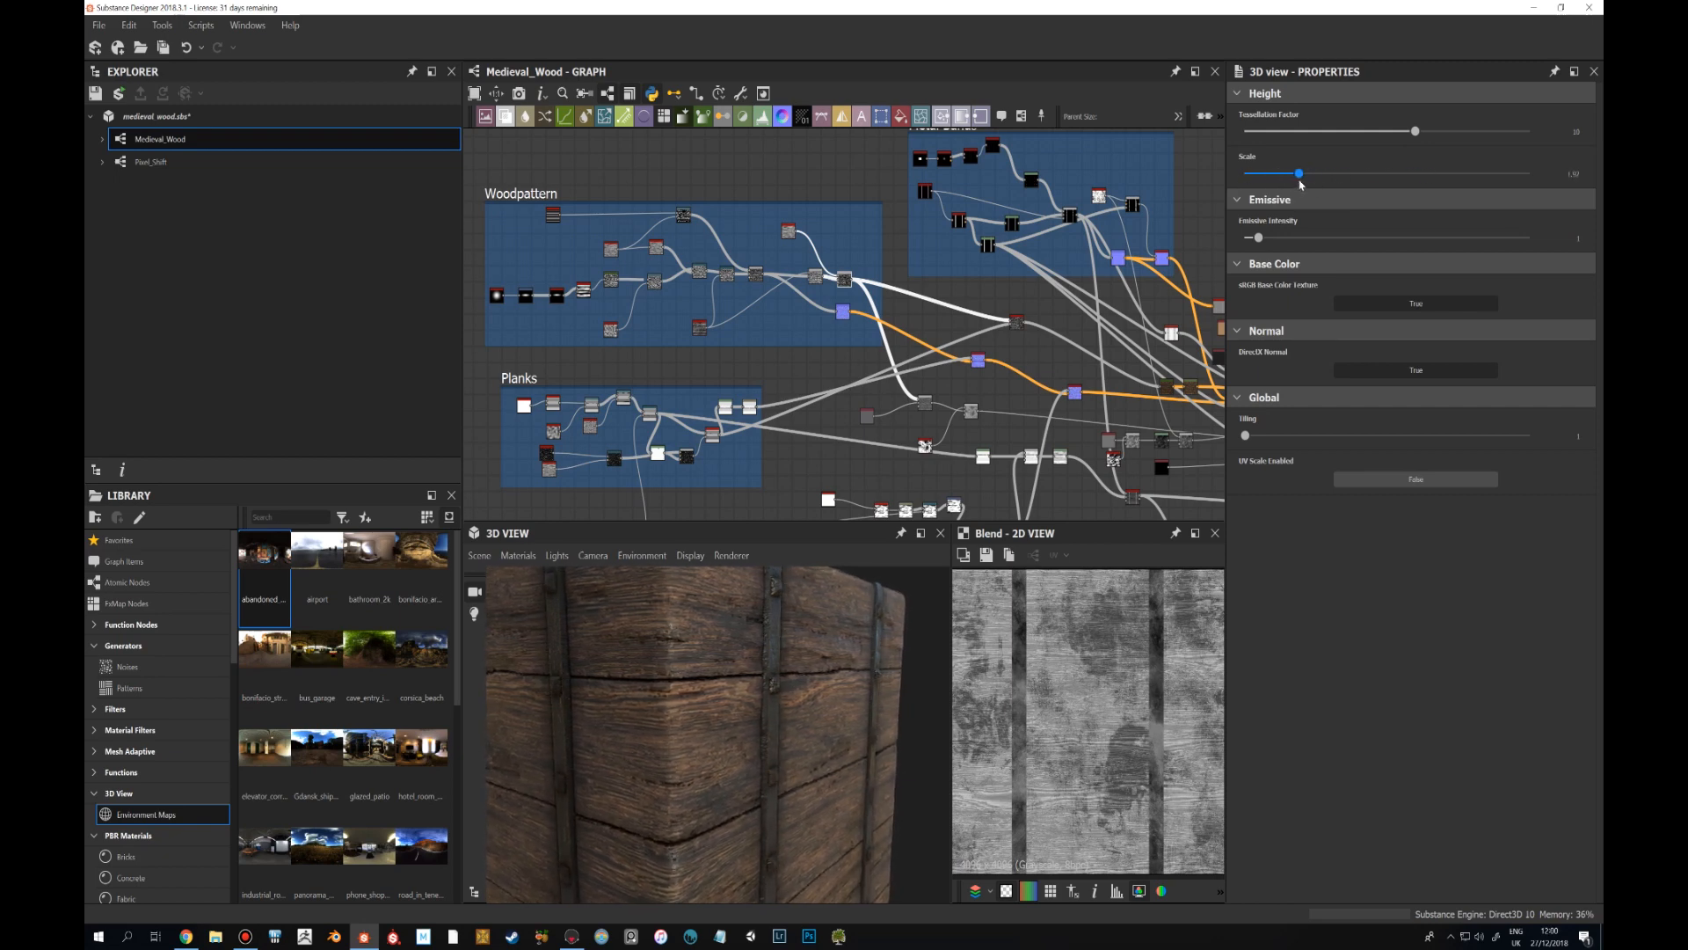
left_click_drag(787, 737, 810, 711)
left_click_drag(1325, 185, 1590, 178)
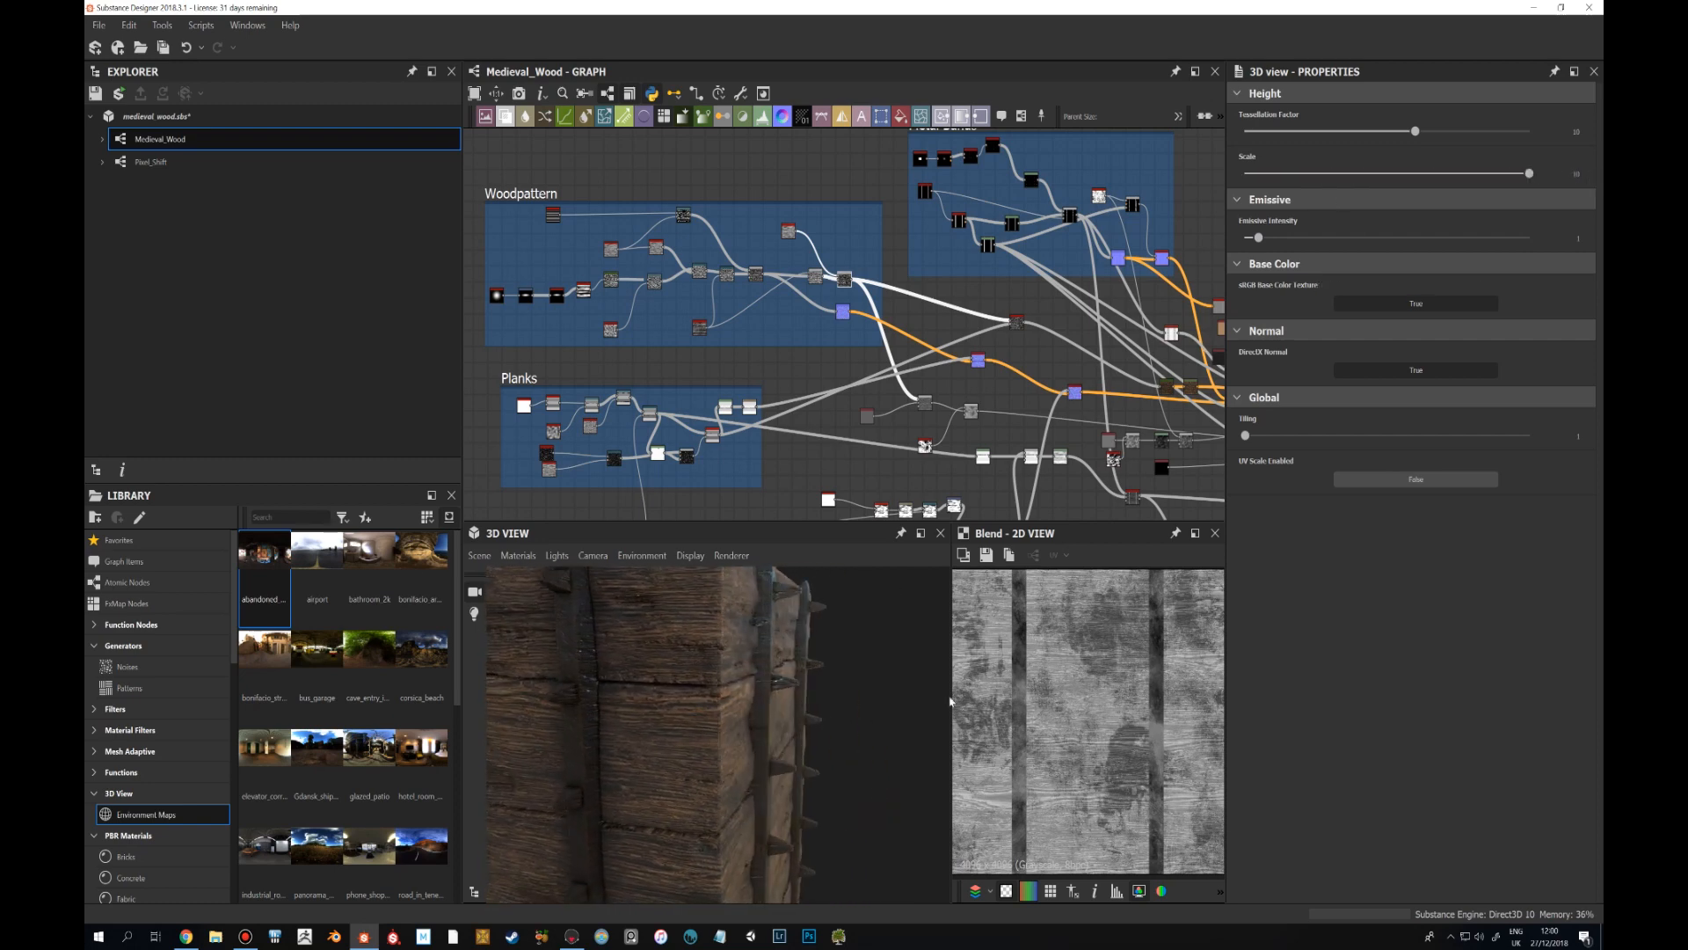
left_click_drag(866, 706, 717, 709)
left_click_drag(1529, 173, 1308, 174)
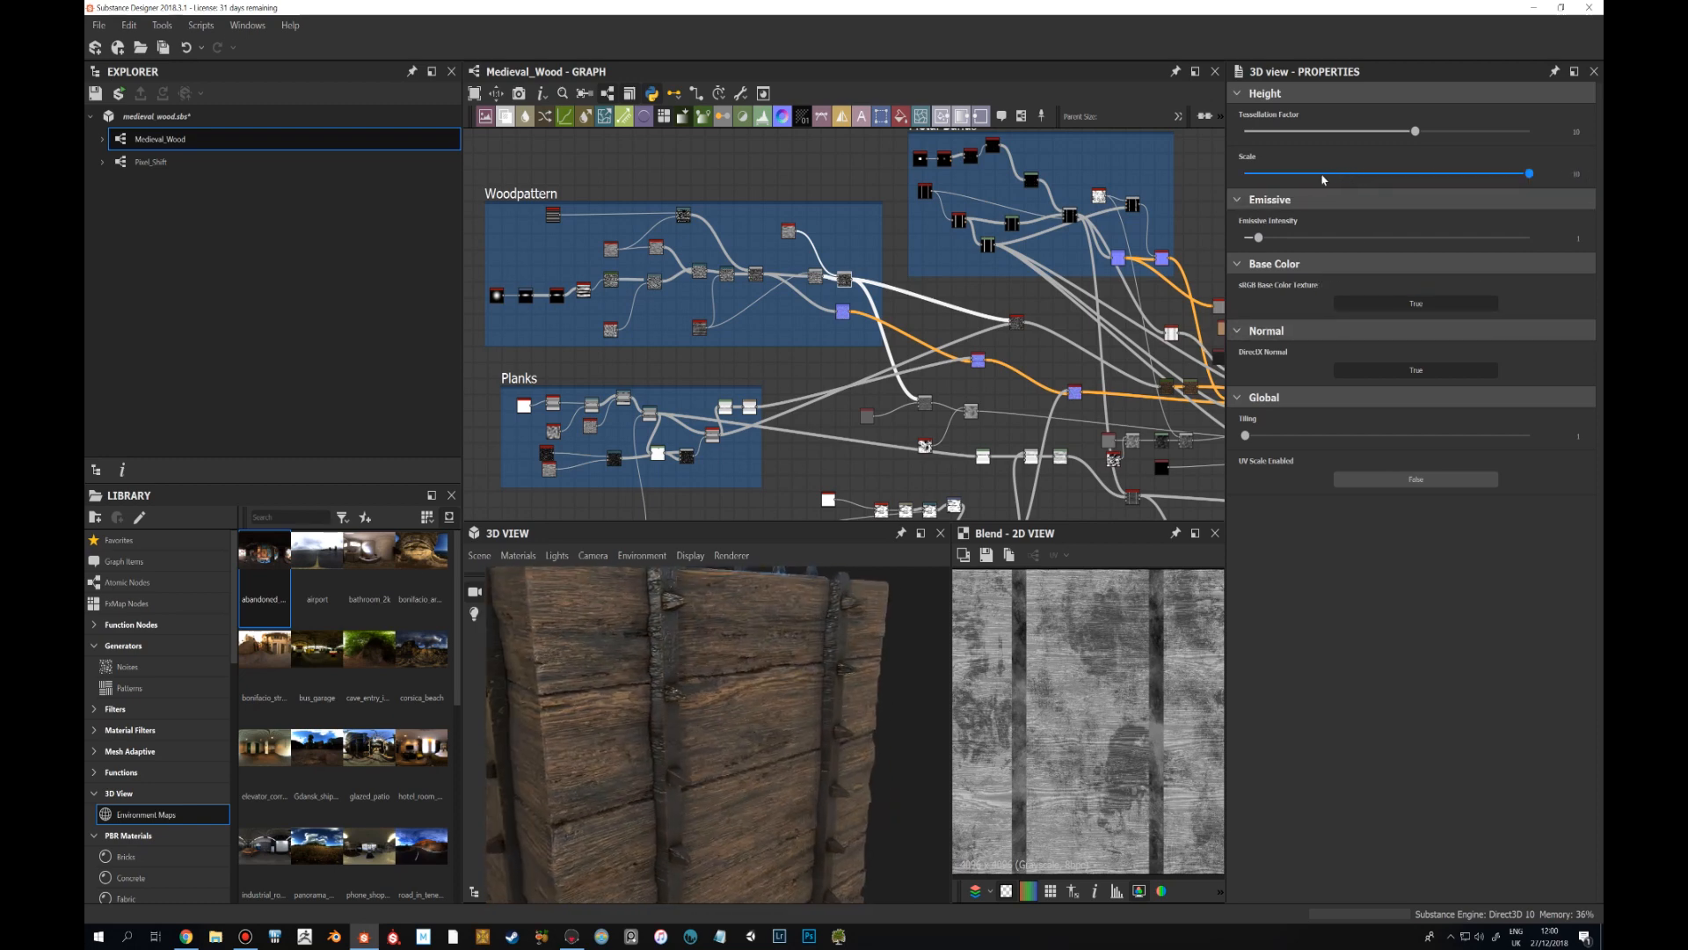
left_click_drag(899, 677, 738, 690)
Switch the 3D view's renderer to Iray and frame the cube's corner and planks.
left_click(731, 554)
left_click(738, 621)
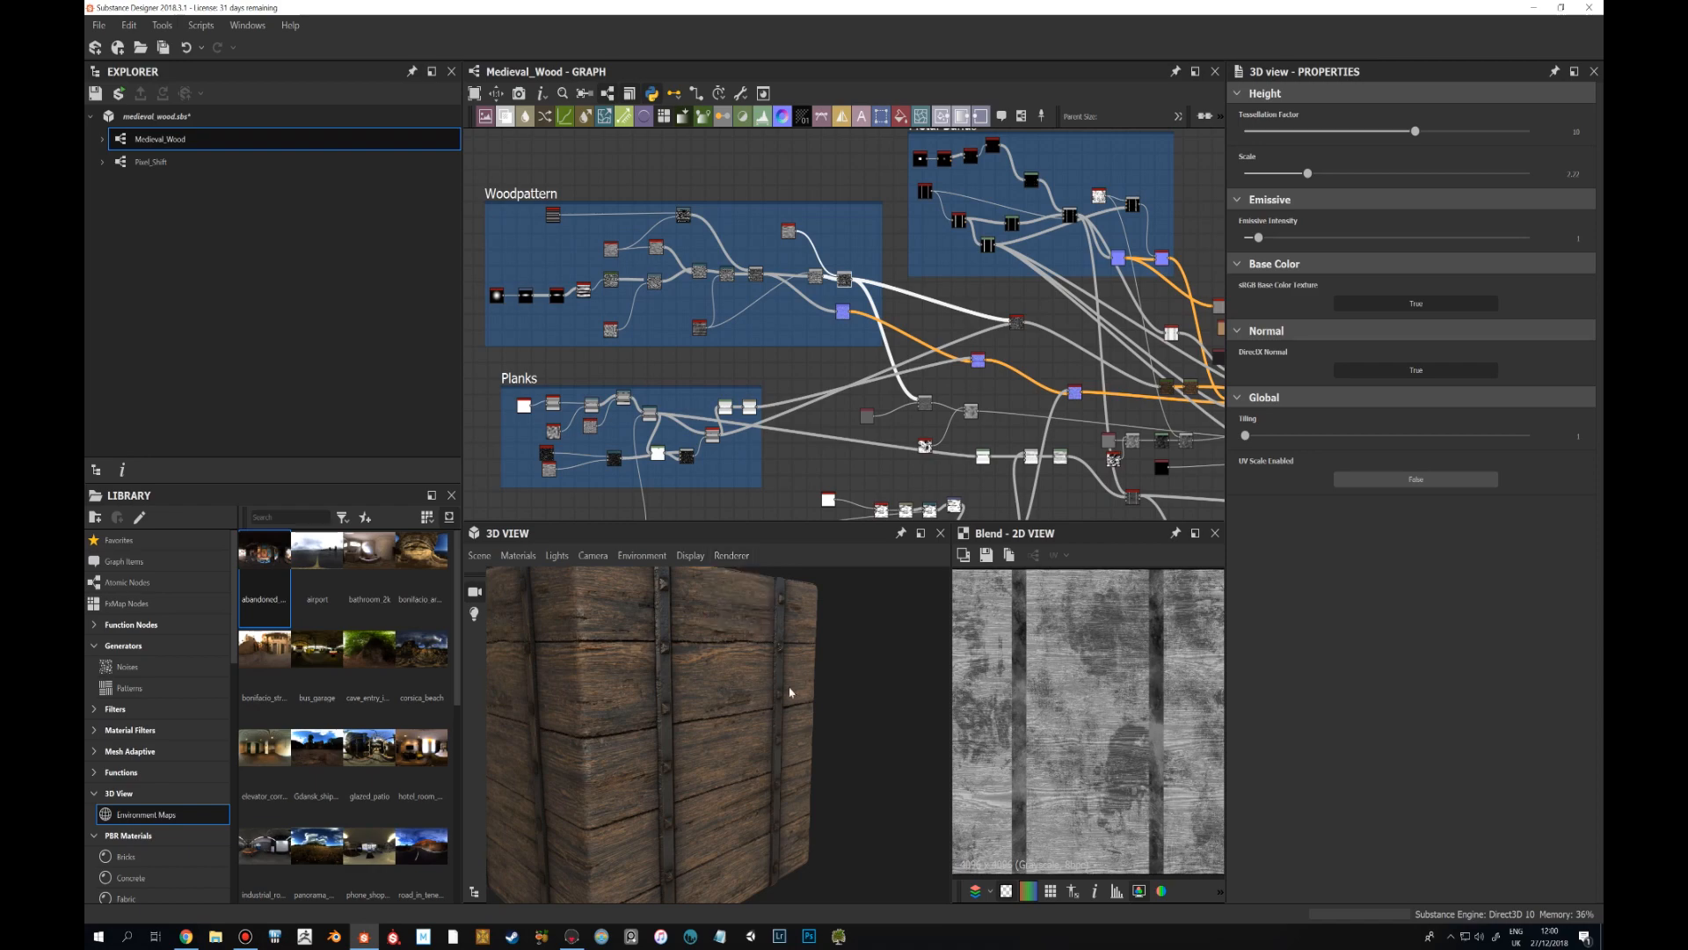
left_click_drag(818, 697, 585, 612)
scroll(745, 702, "up", 3)
Edit the scene's Rounded Cube to use the Parametric subdivision method with a subdivision number of 2.
left_click(479, 555)
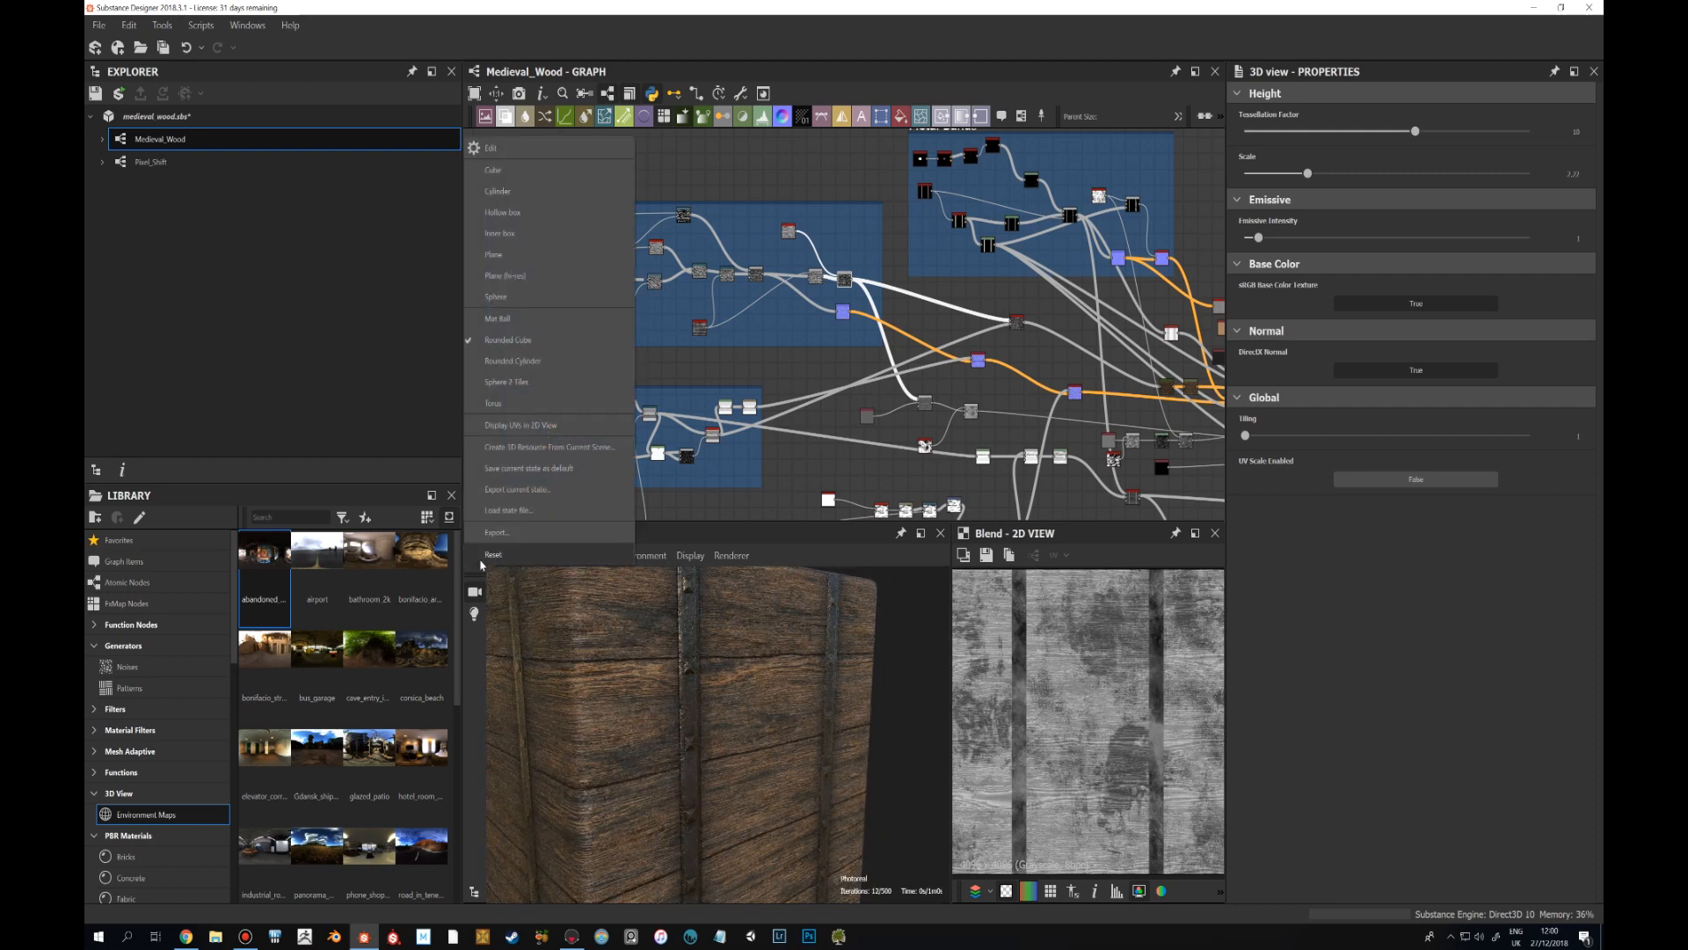
left_click(541, 161)
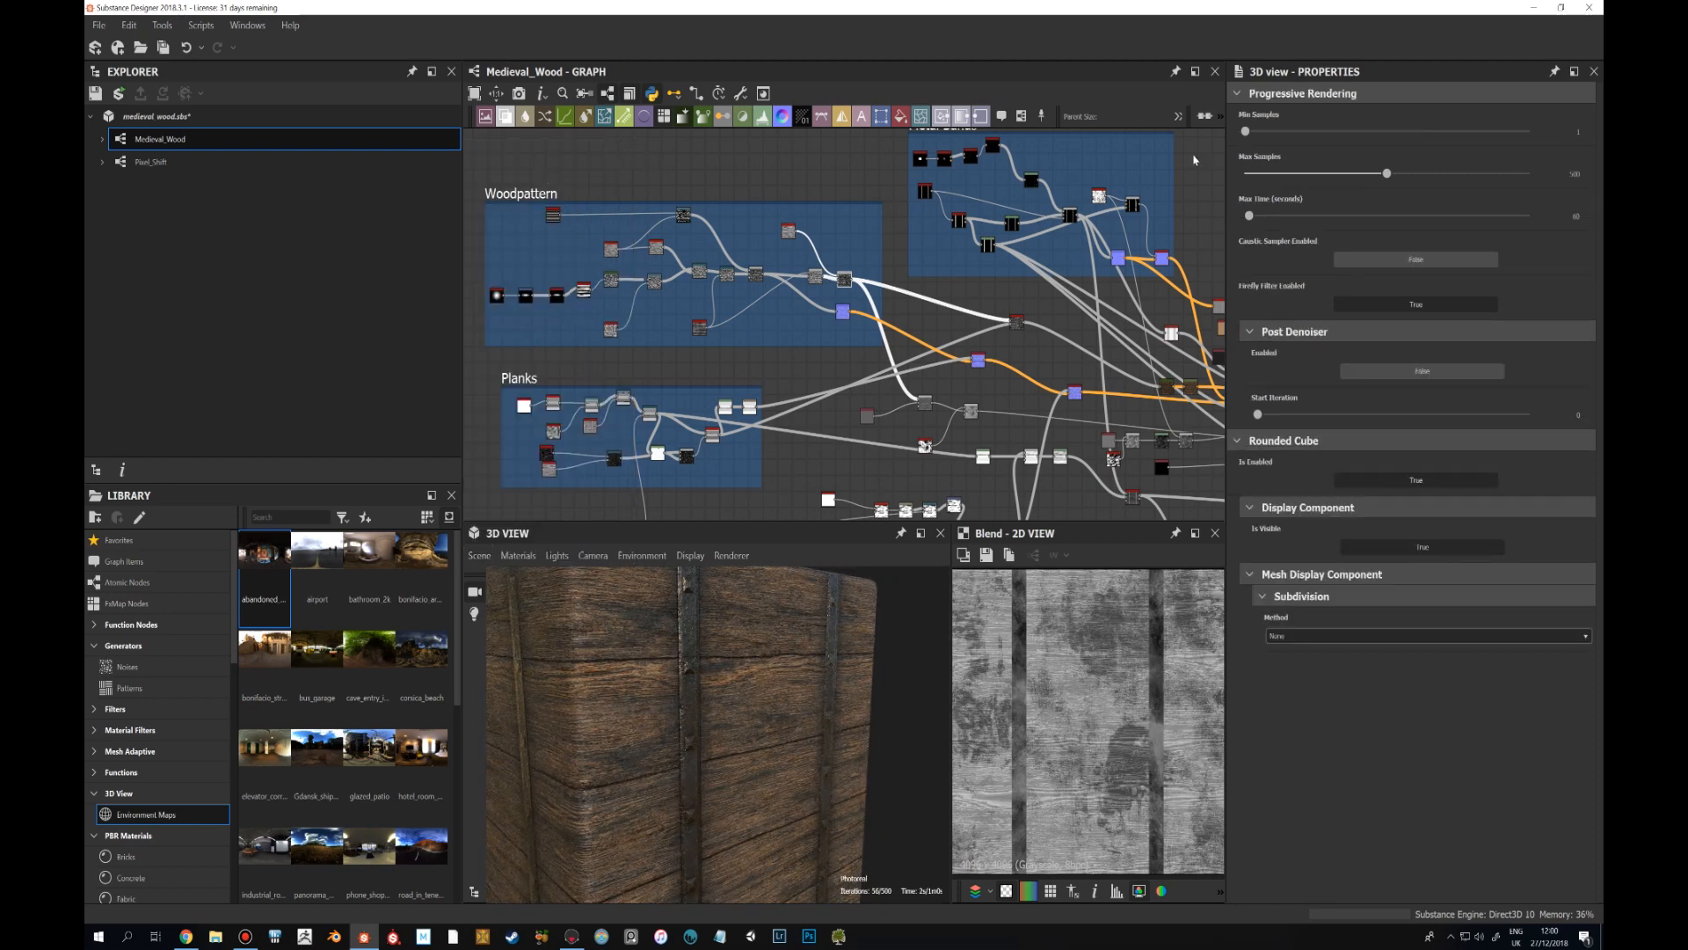
left_click(1284, 635)
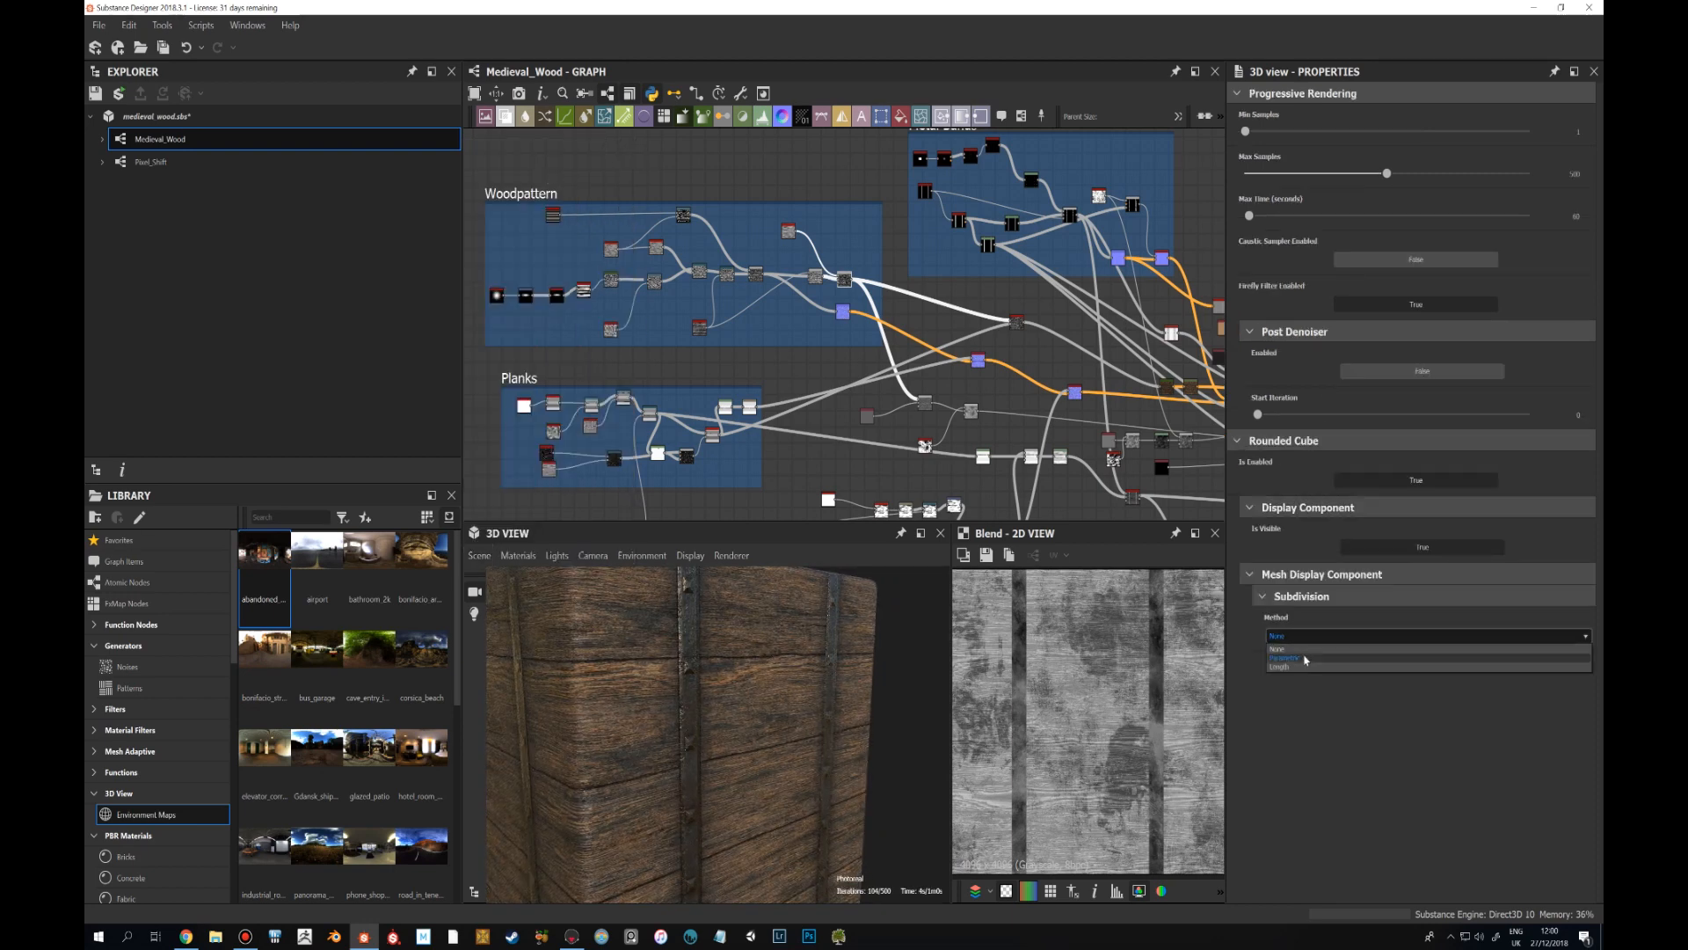
left_click(1284, 655)
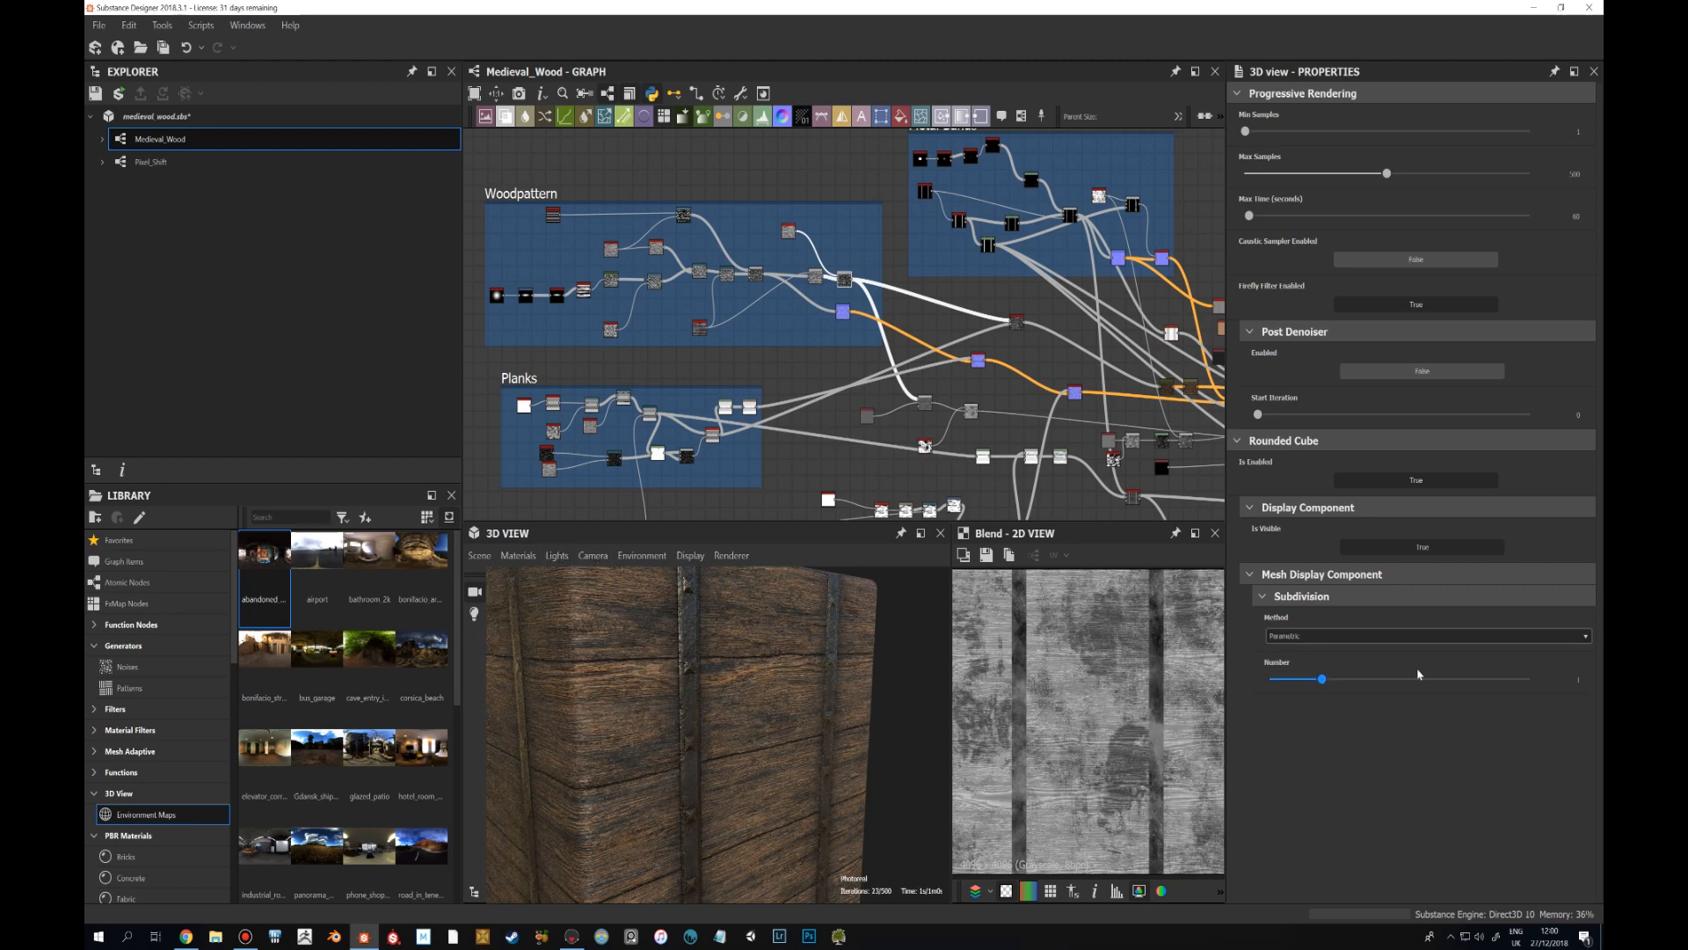
left_click(1352, 682)
left_click(1426, 680)
left_click_drag(841, 723, 607, 726)
left_click(1365, 680)
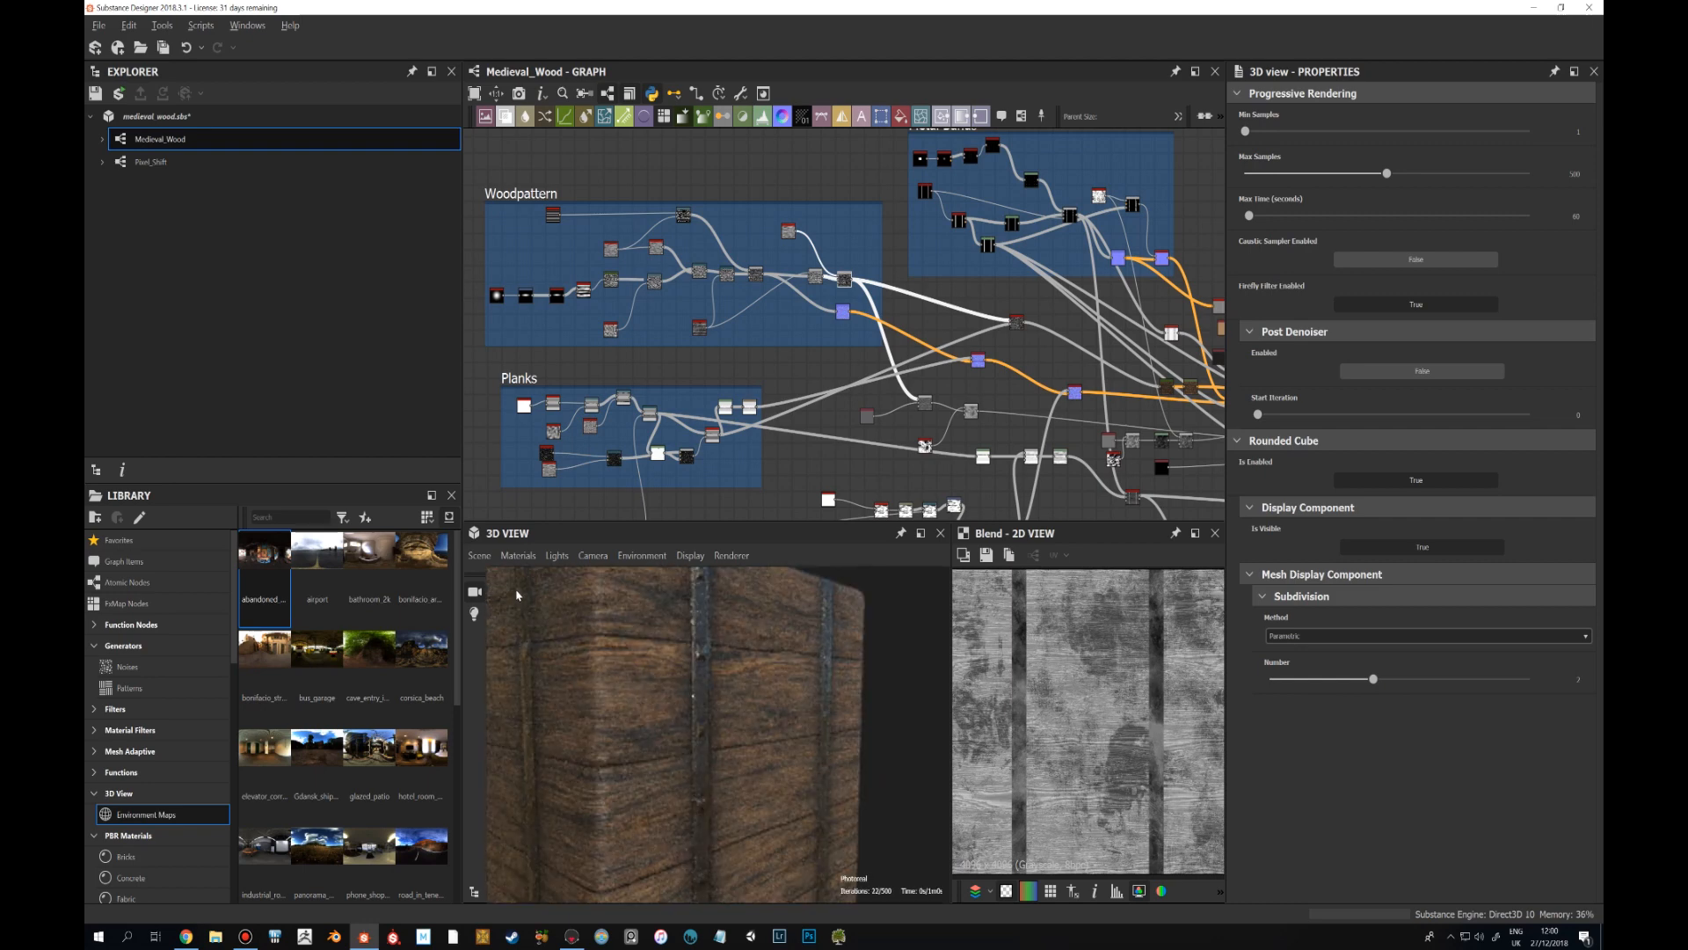
Edit the default Iray material and raise its height scale from zero to displace the wood surface.
left_click(518, 561)
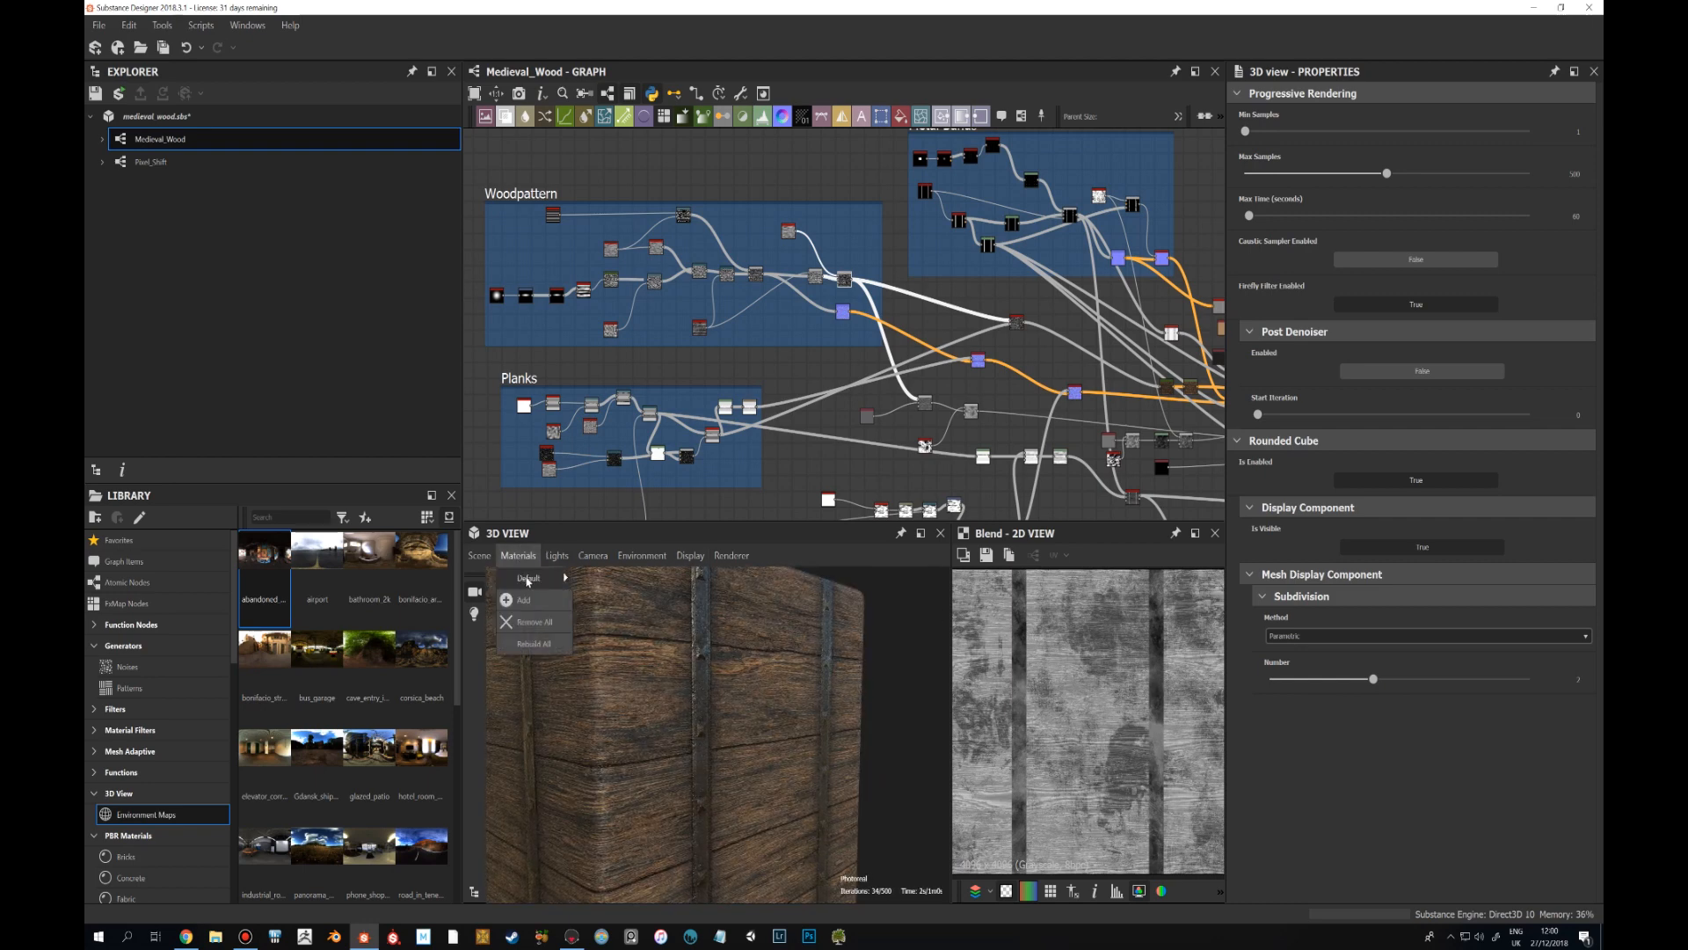
mouse_move(537, 577)
left_click(615, 579)
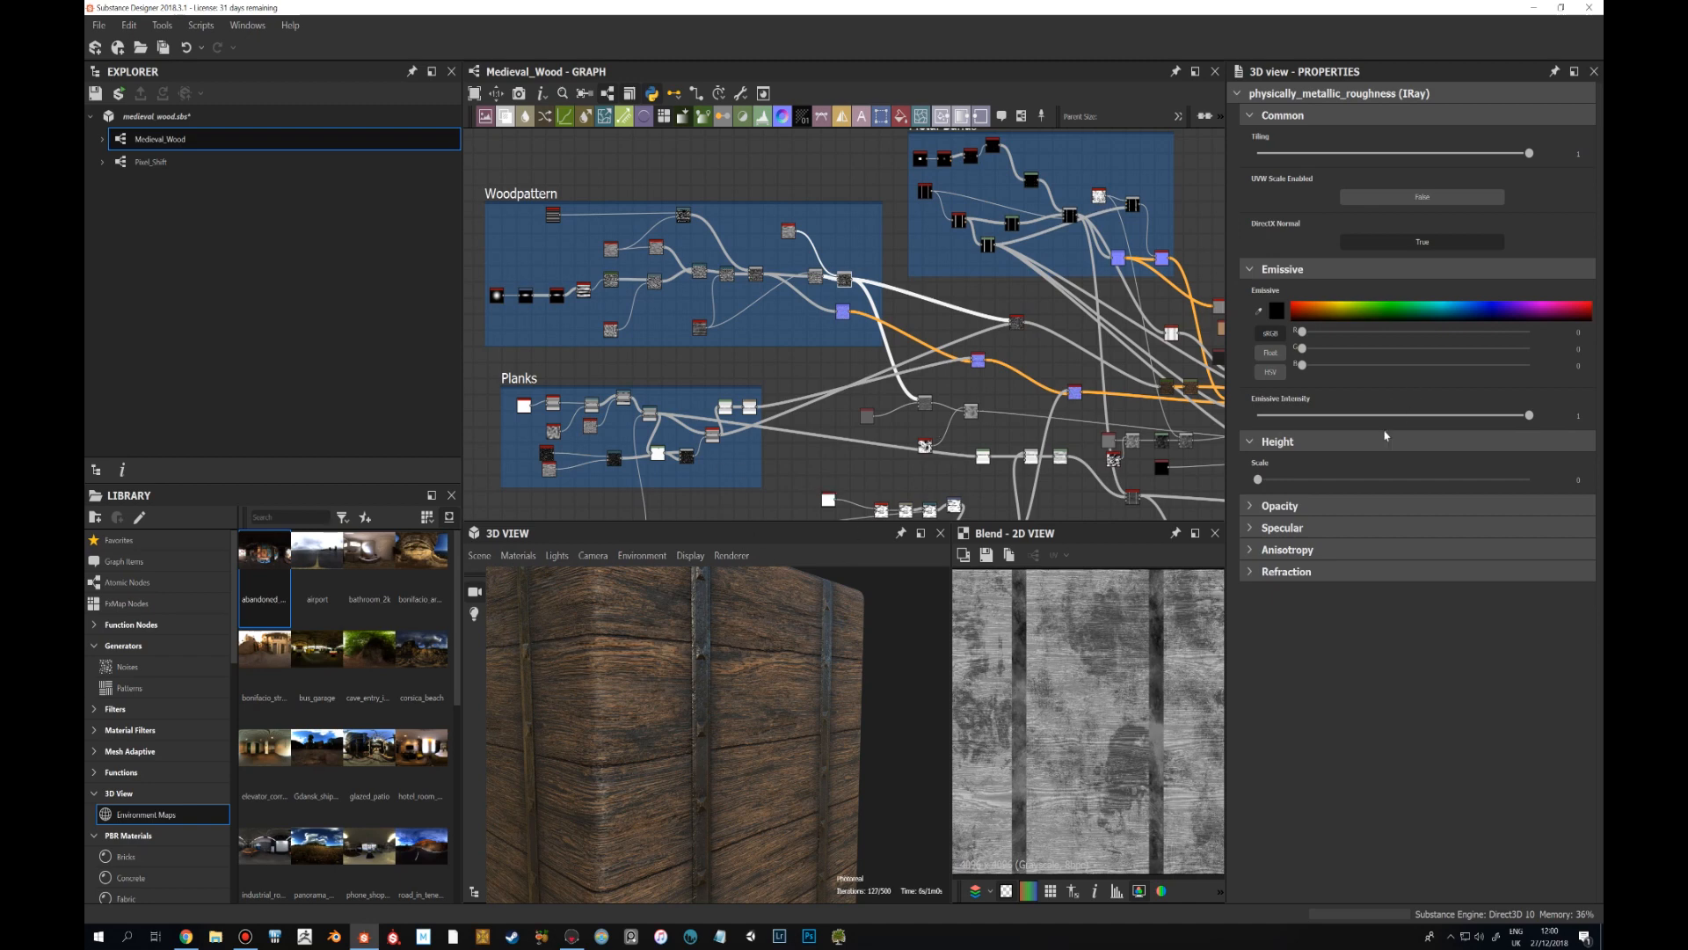
left_click_drag(1257, 479, 1439, 488)
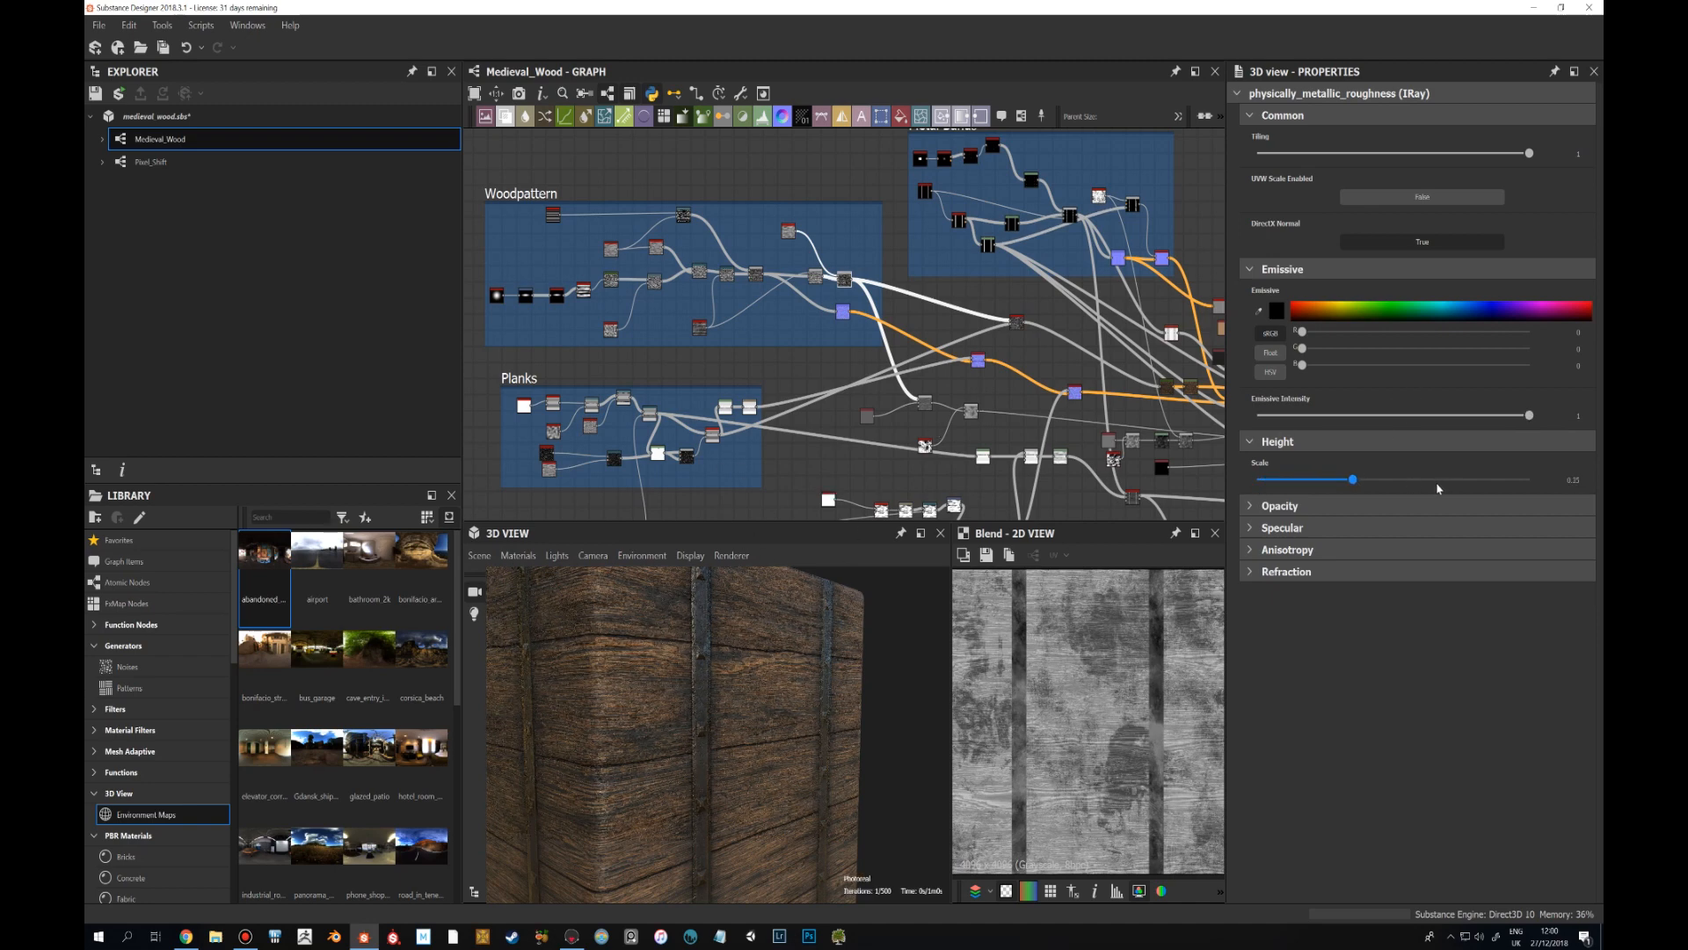
Try higher height scales on the Iray material, ending at 1.5, and check the displaced planks and metal bands on the cube.
left_click(1445, 480)
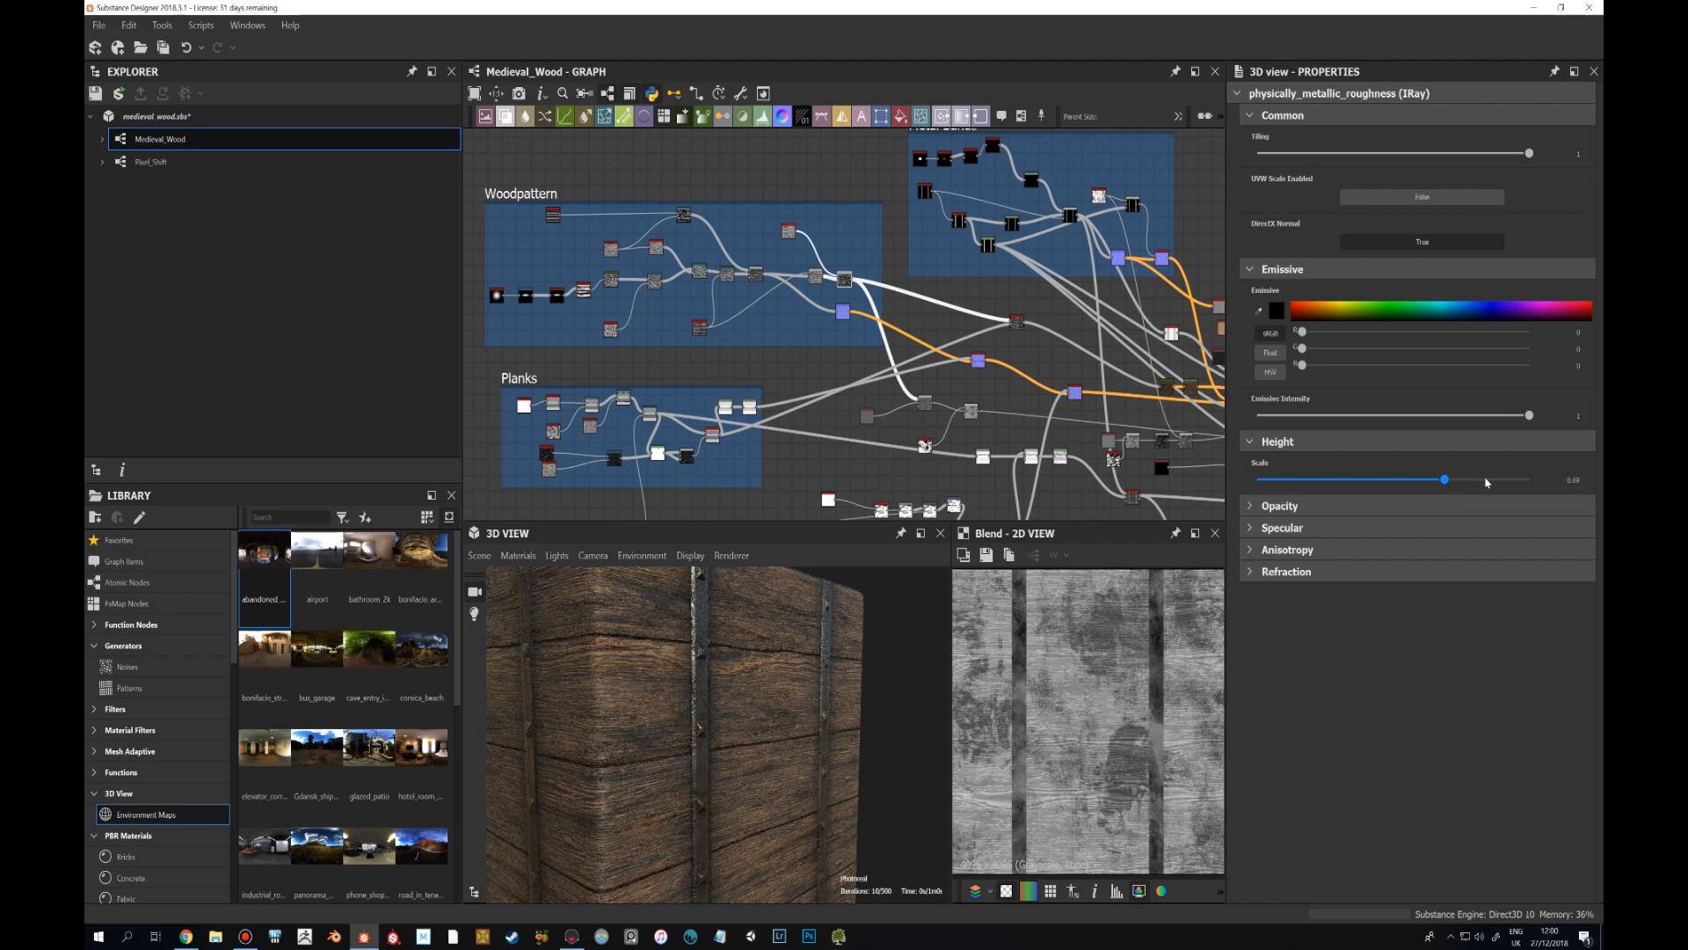
double_click(1590, 479)
type("1.5")
key("Return")
left_click_drag(783, 686, 830, 692)
scroll(830, 692, "up", 3)
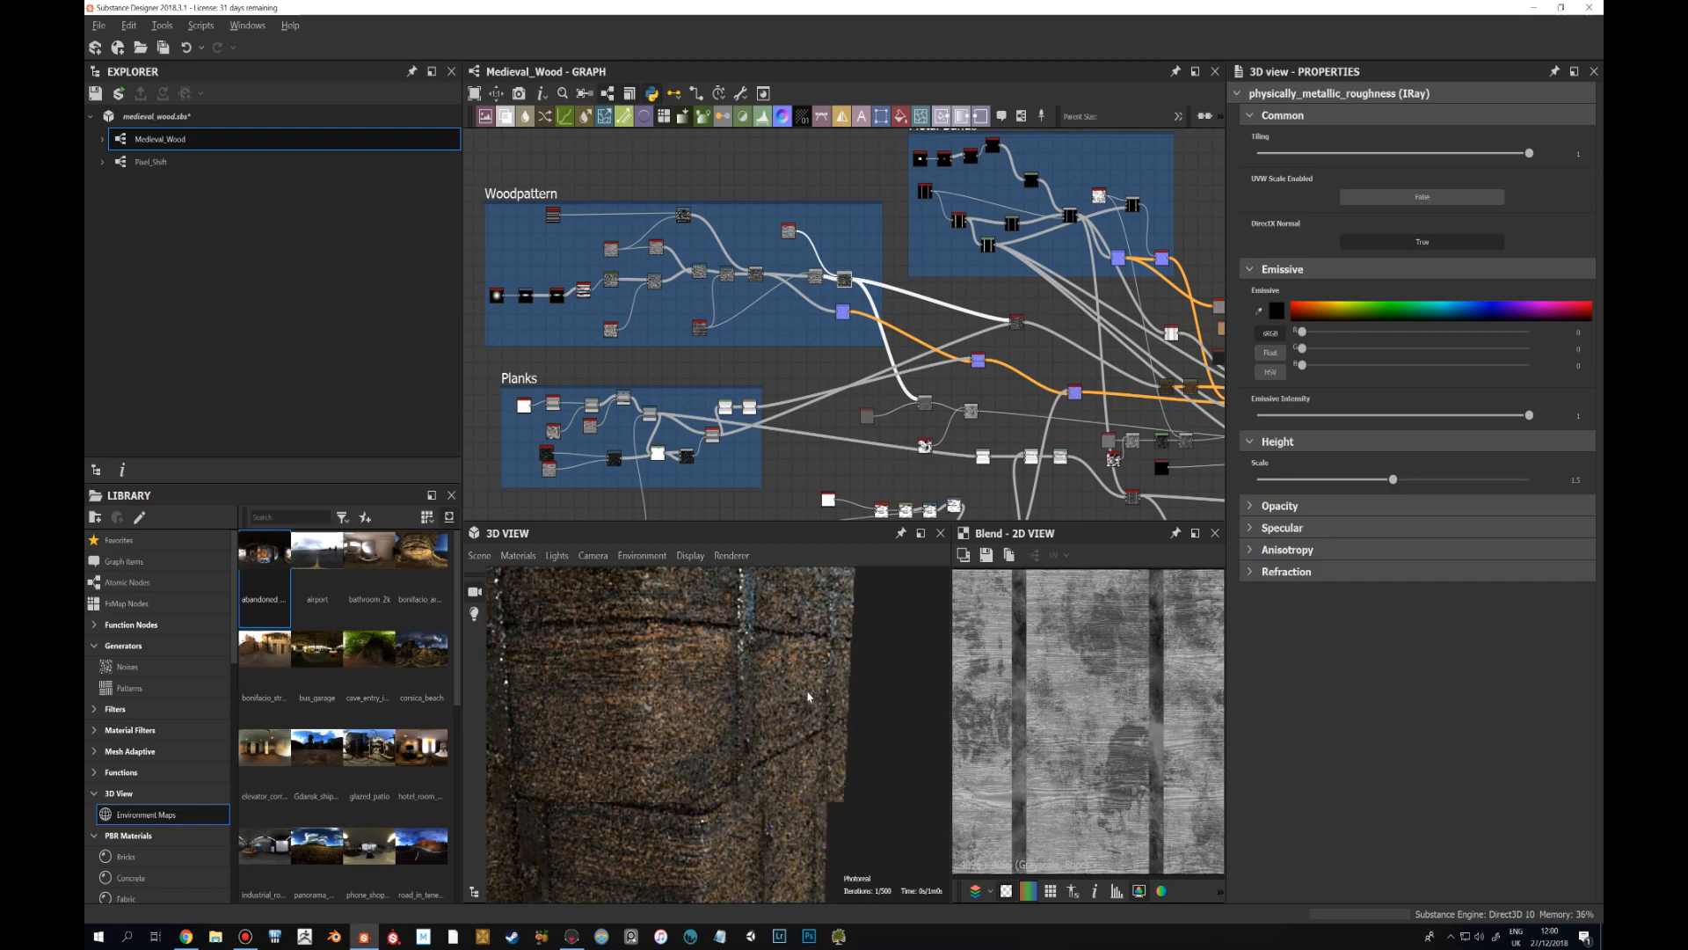
left_click_drag(843, 691, 813, 676)
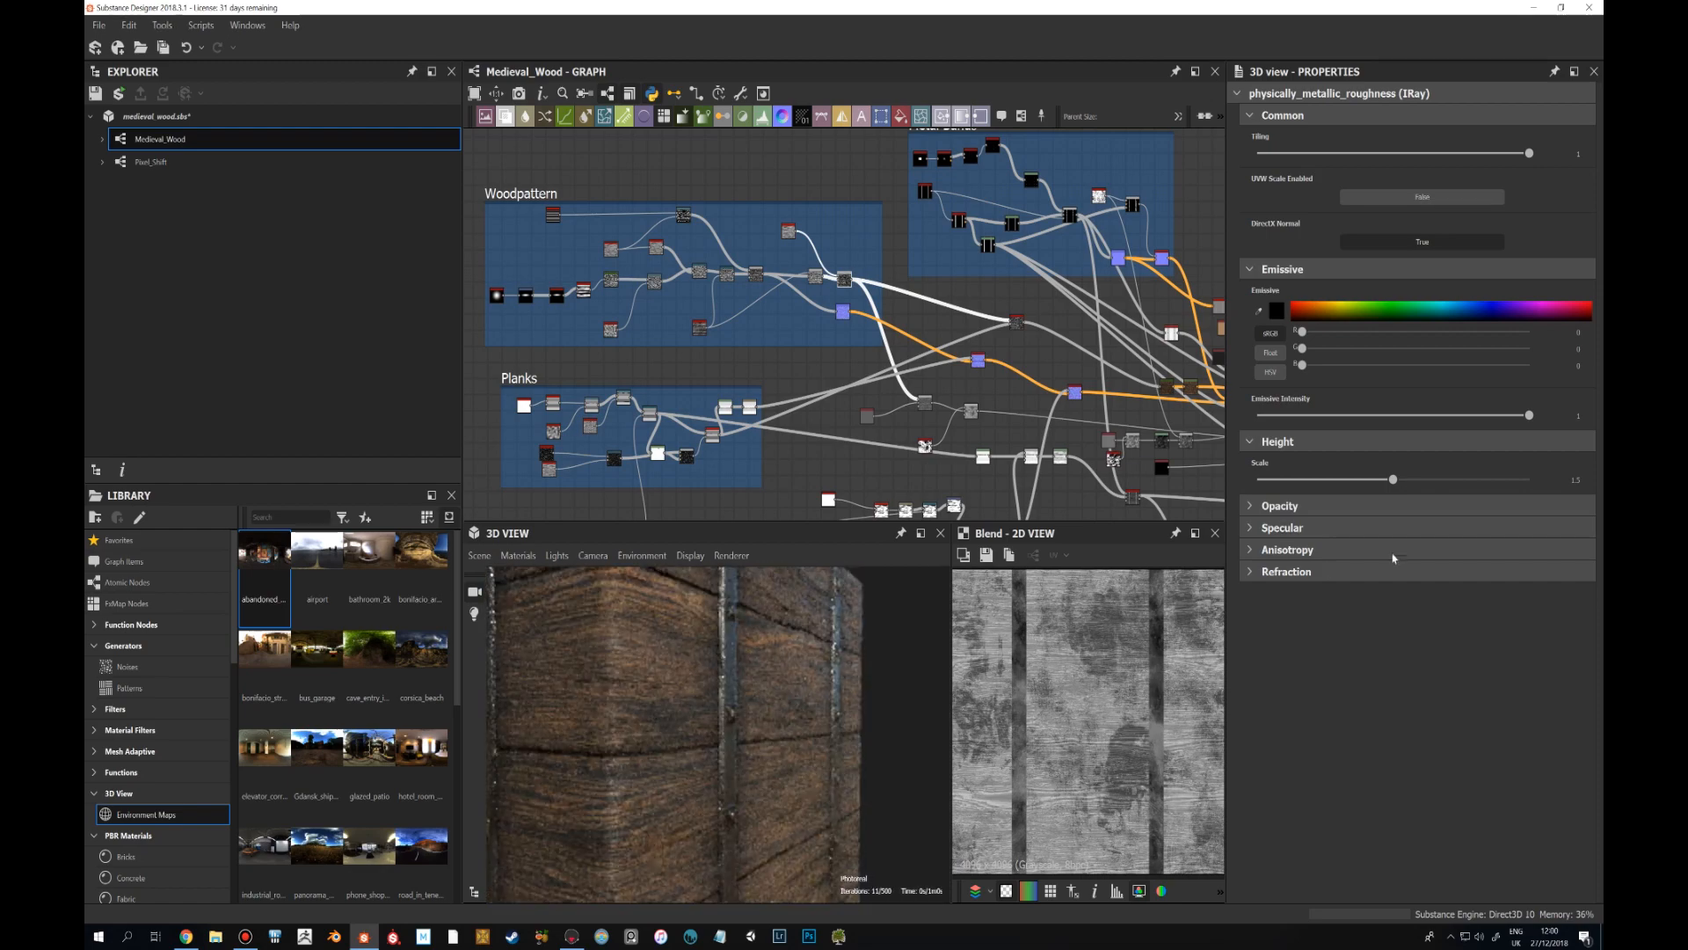
Set the Iray material's height scale to 2 and inspect the displaced wood on the cube.
double_click(1574, 479)
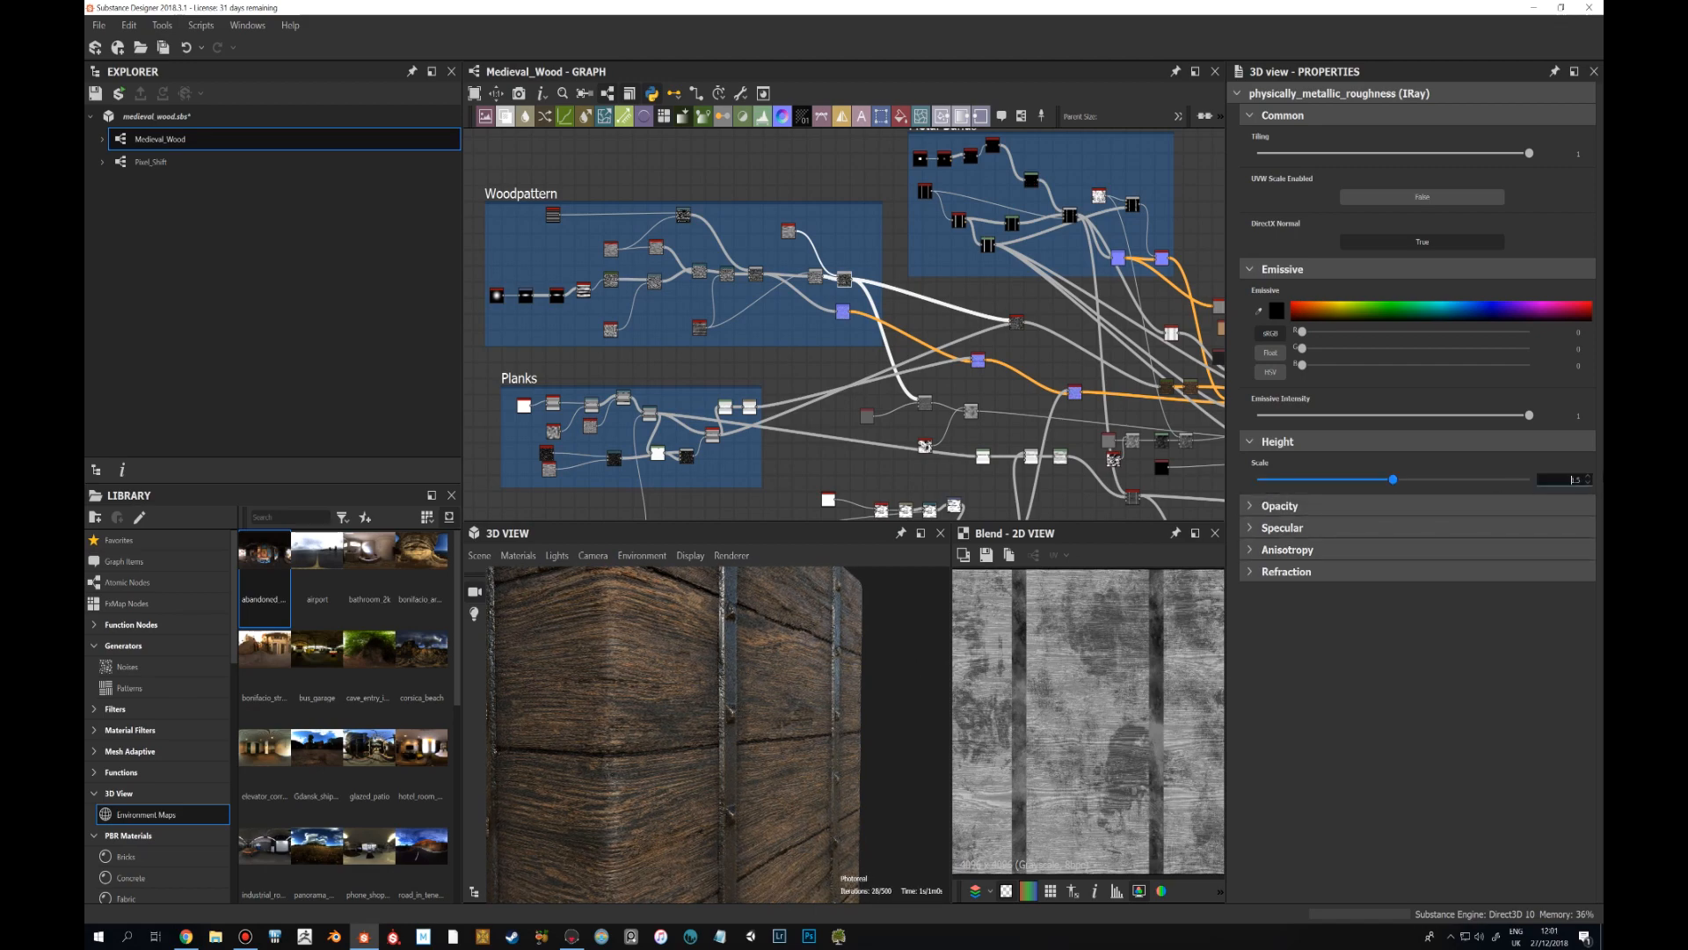
type("2")
key("Return")
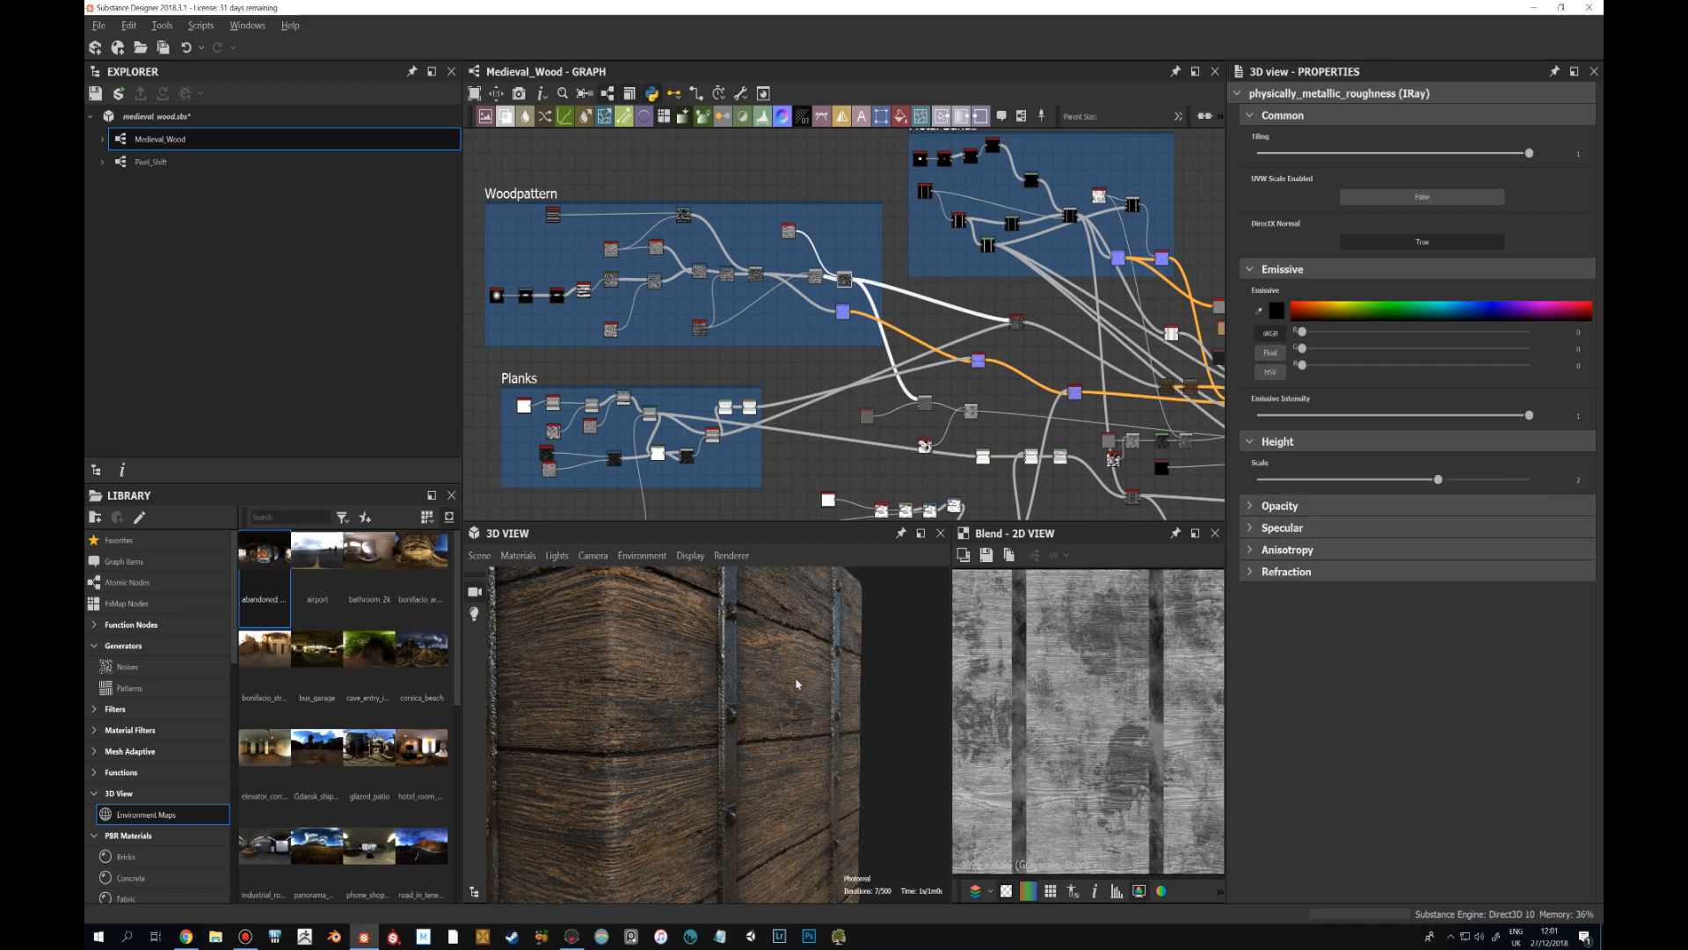
scroll(737, 710, "up", 3)
scroll(737, 711, "down", 3)
left_click_drag(735, 709, 840, 679)
scroll(841, 679, "down", 3)
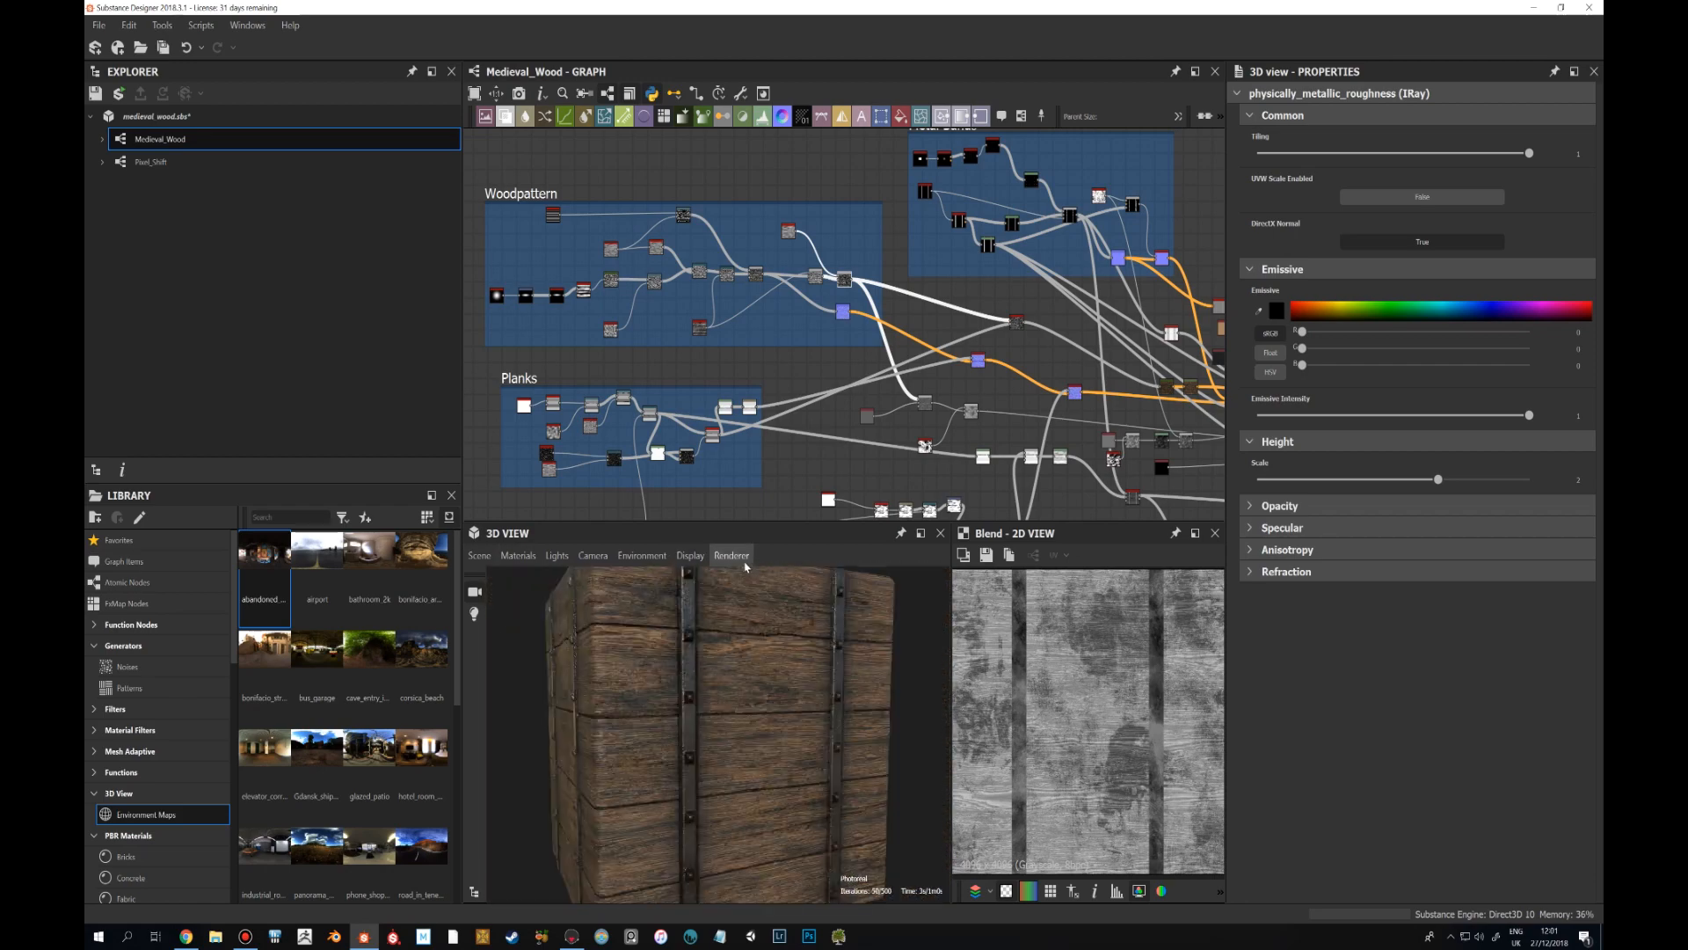
Switch the 3D view's renderer back to OpenGL and frame the whole front face of the cube.
left_click(732, 556)
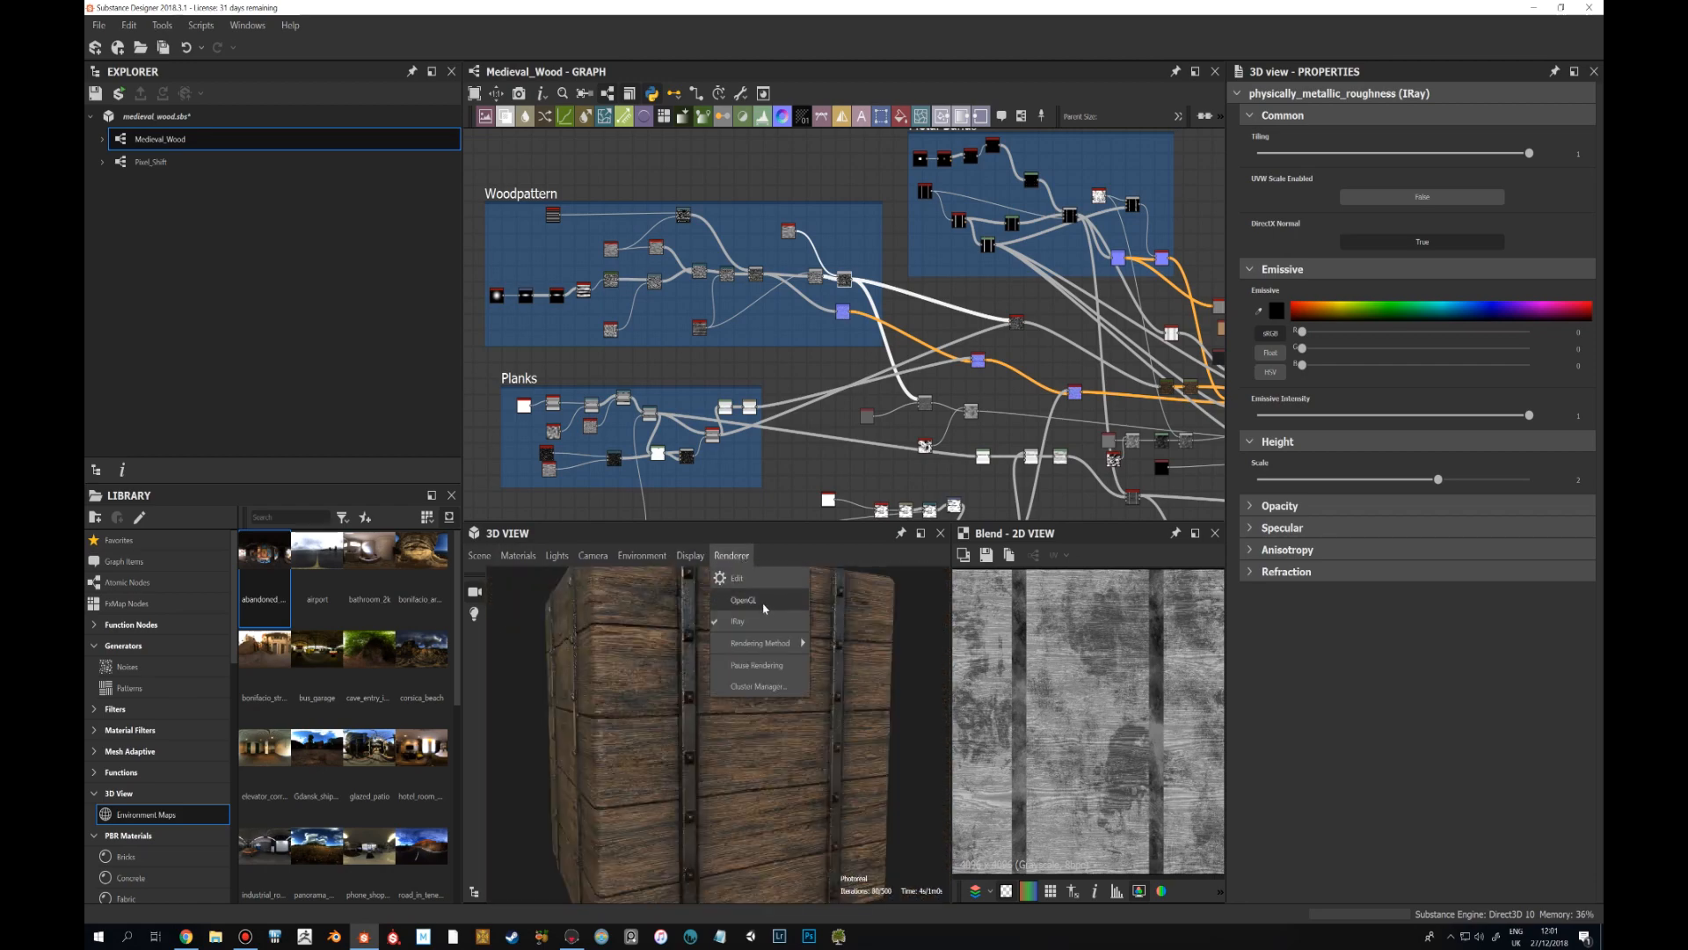
left_click(764, 604)
mouse_move(757, 683)
left_mouse_down()
mouse_move(833, 678)
mouse_move(782, 697)
mouse_move(726, 682)
left_mouse_up()
scroll(780, 699, "down", 5)
scroll(800, 367, "down", 3)
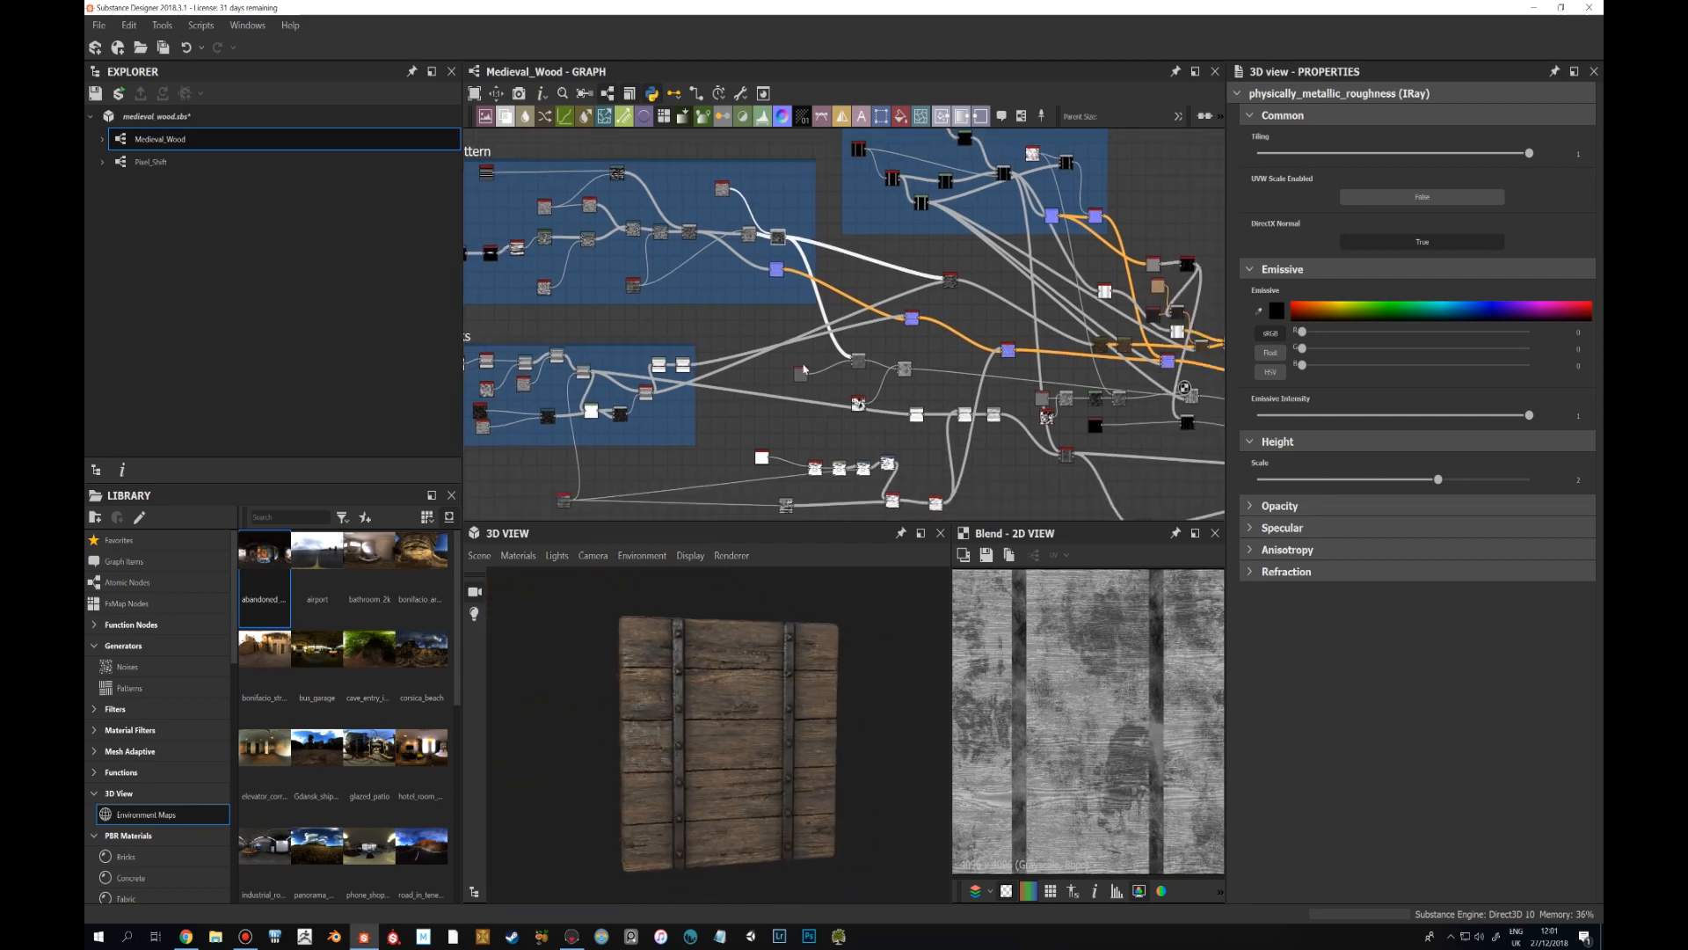
Look over the Woodpattern and Planks node groups and show the properties of the Pixel_Shift graph.
middle_click_drag(801, 367, 883, 383)
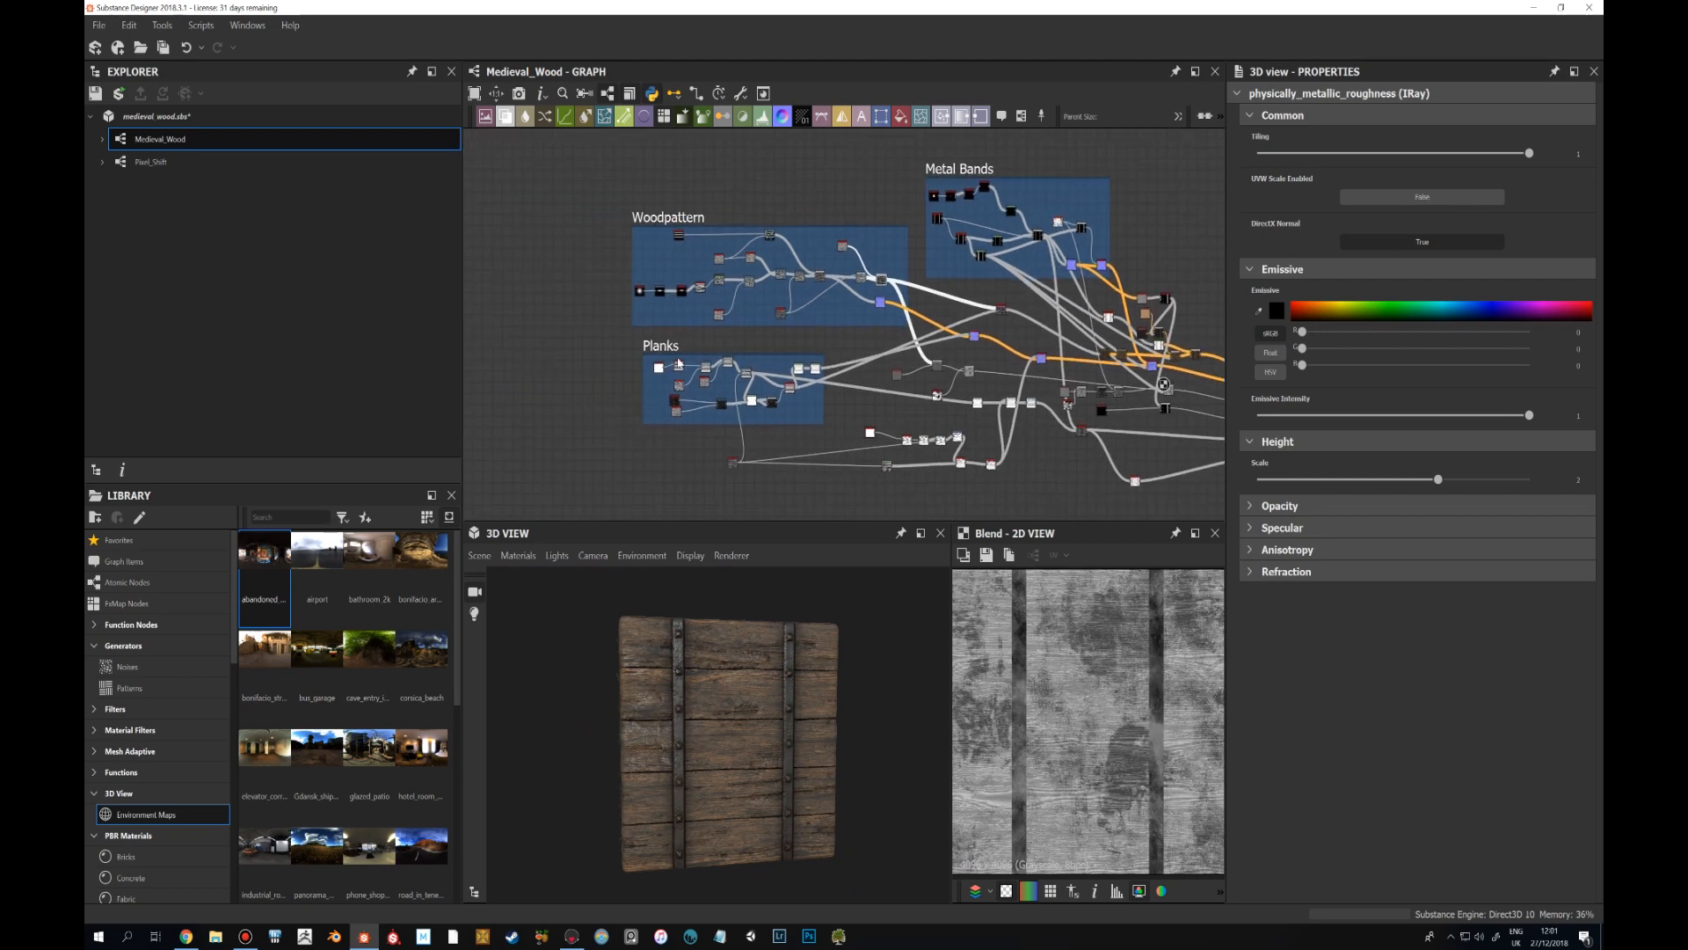
mouse_move(678, 361)
middle_mouse_down()
mouse_move(715, 319)
mouse_move(662, 372)
middle_mouse_up()
scroll(743, 320, "up", 2)
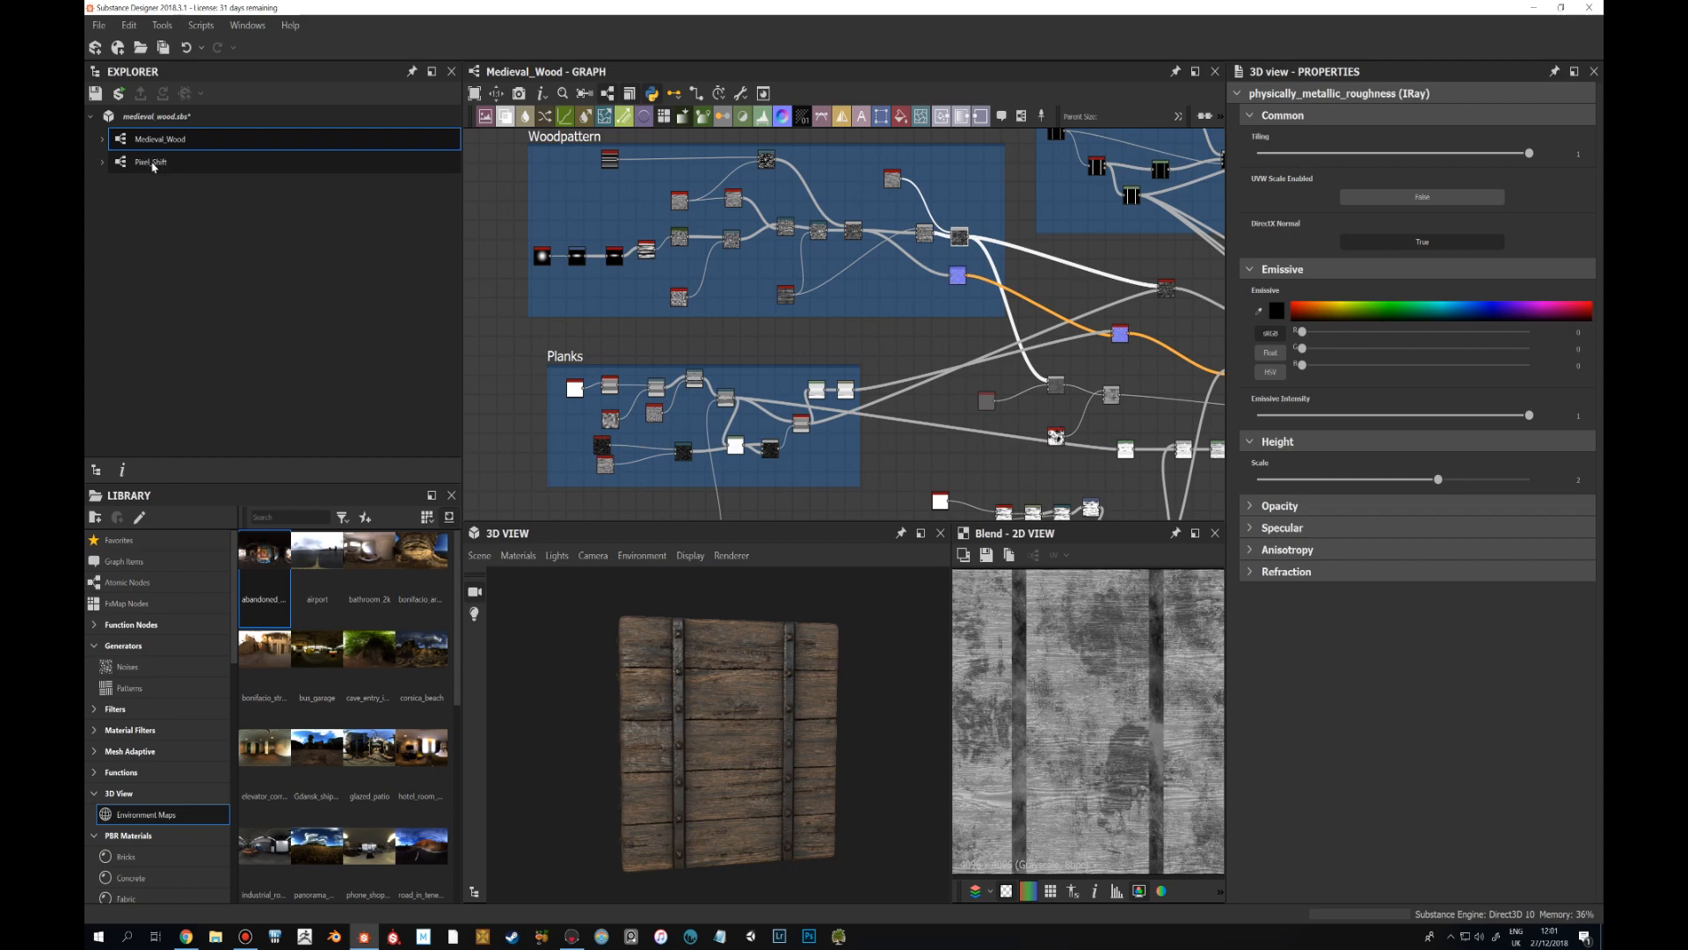
left_click(155, 166)
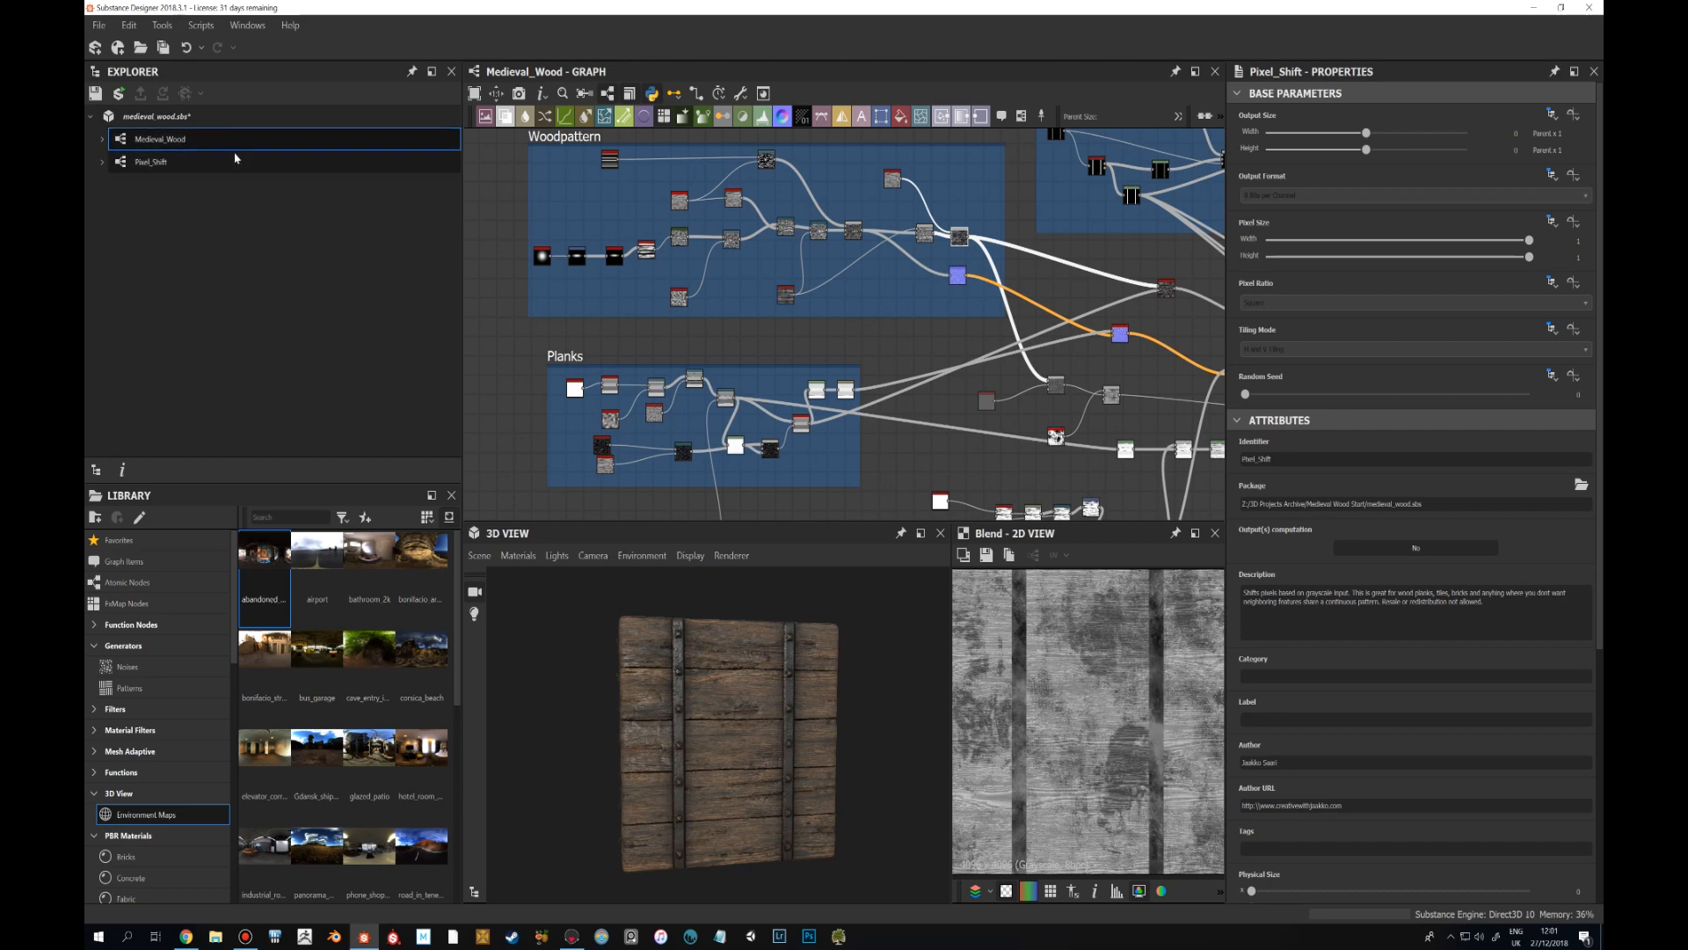
Show the Medieval_Wood graph's properties and examine its Woodpattern and Planks nodes alongside the wood preview.
left_click(184, 148)
key("f")
scroll(810, 349, "up", 3)
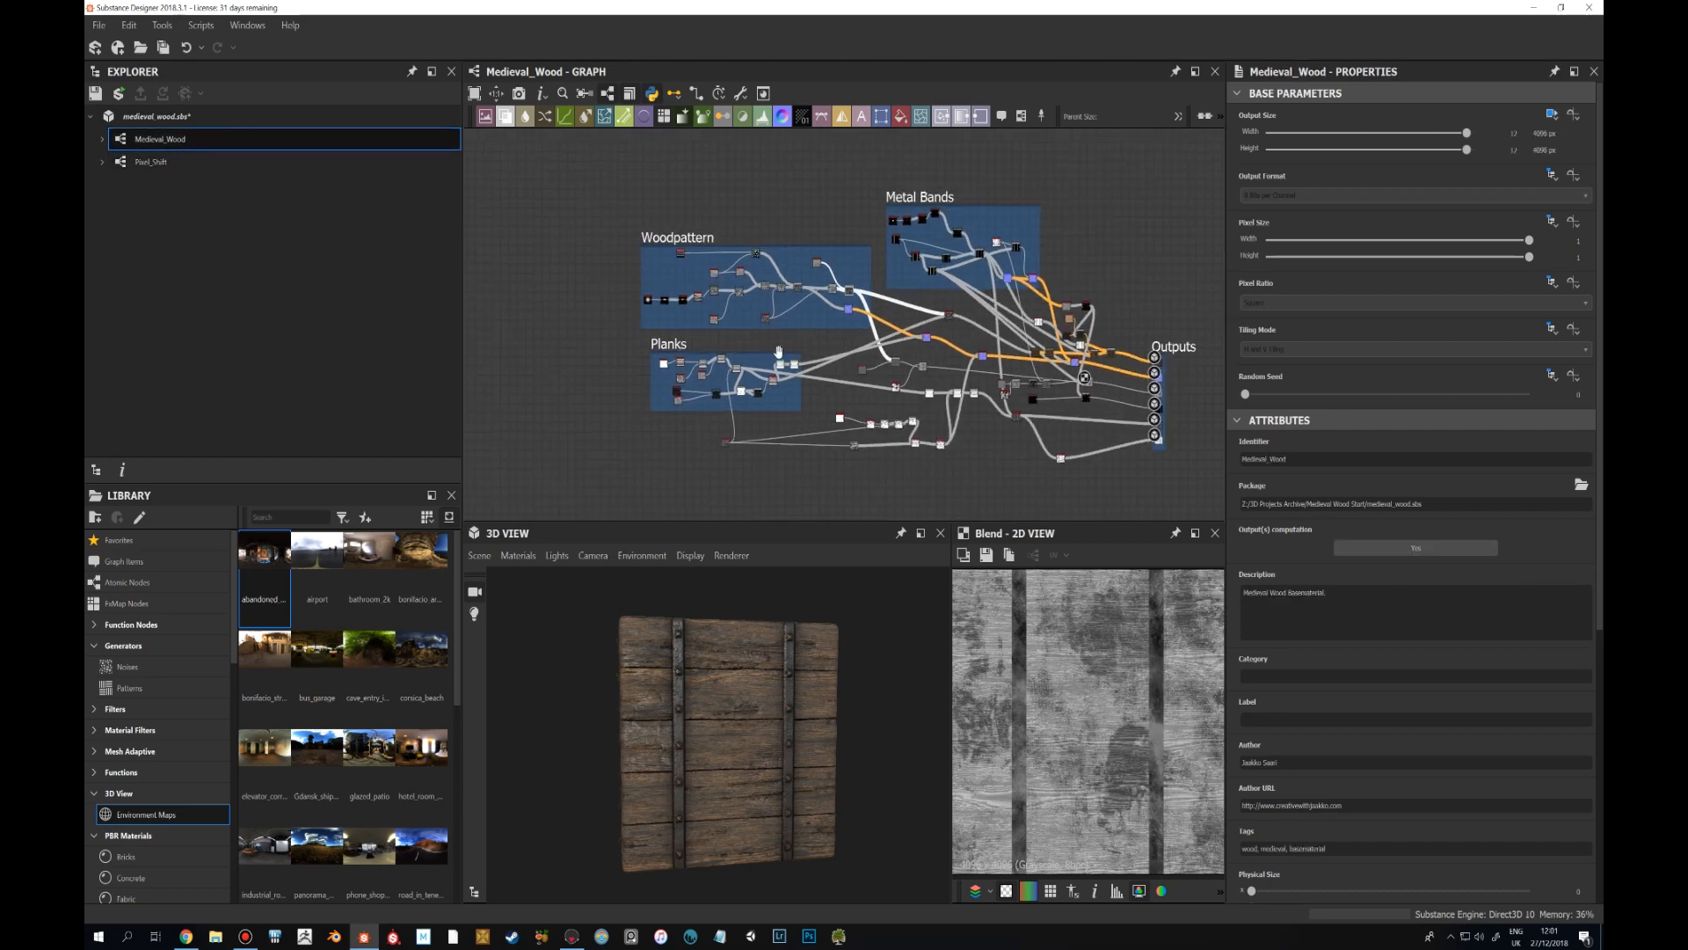
scroll(780, 358, "up", 2)
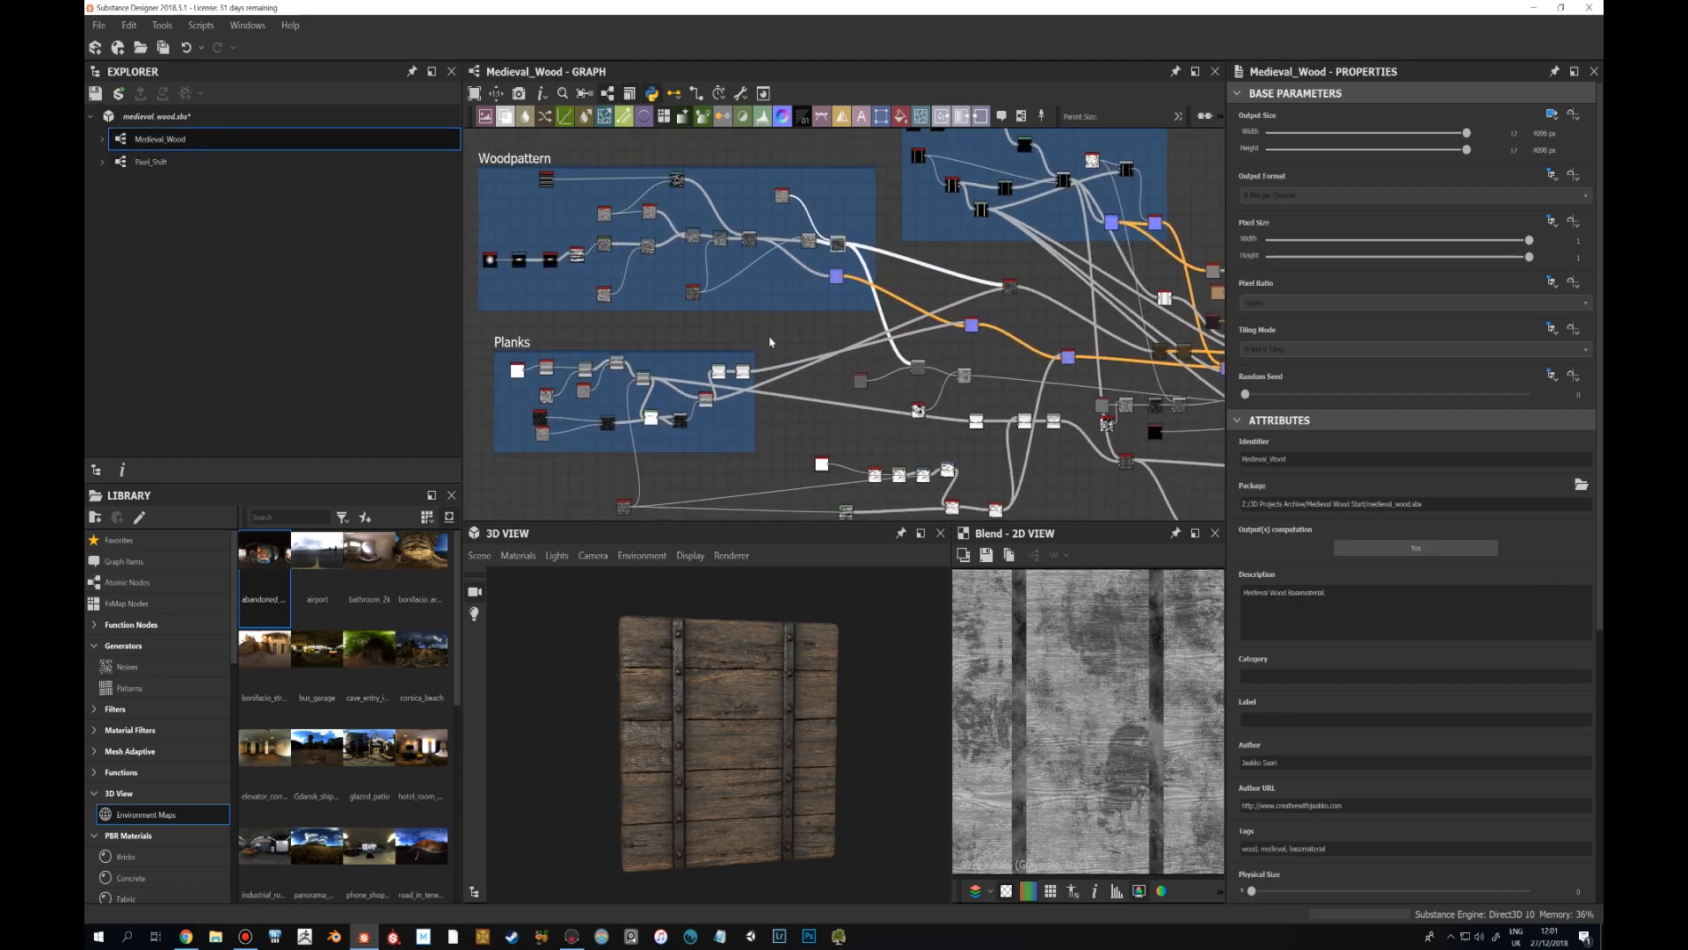
middle_click_drag(822, 307, 848, 306)
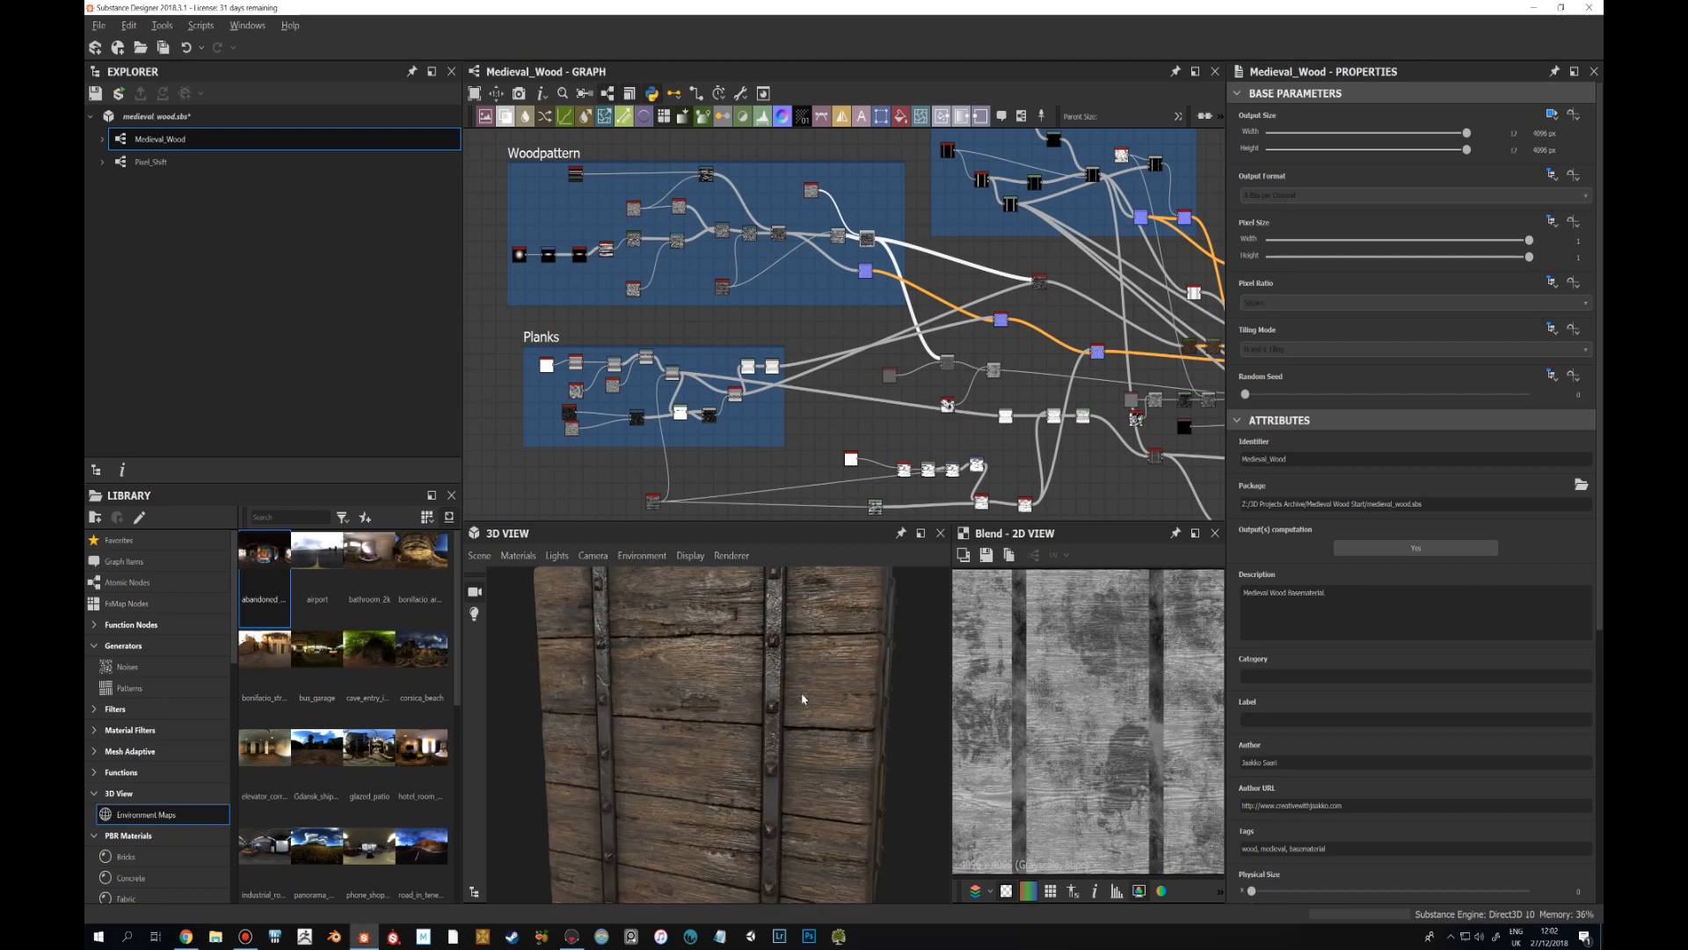
scroll(799, 701, "down", 2)
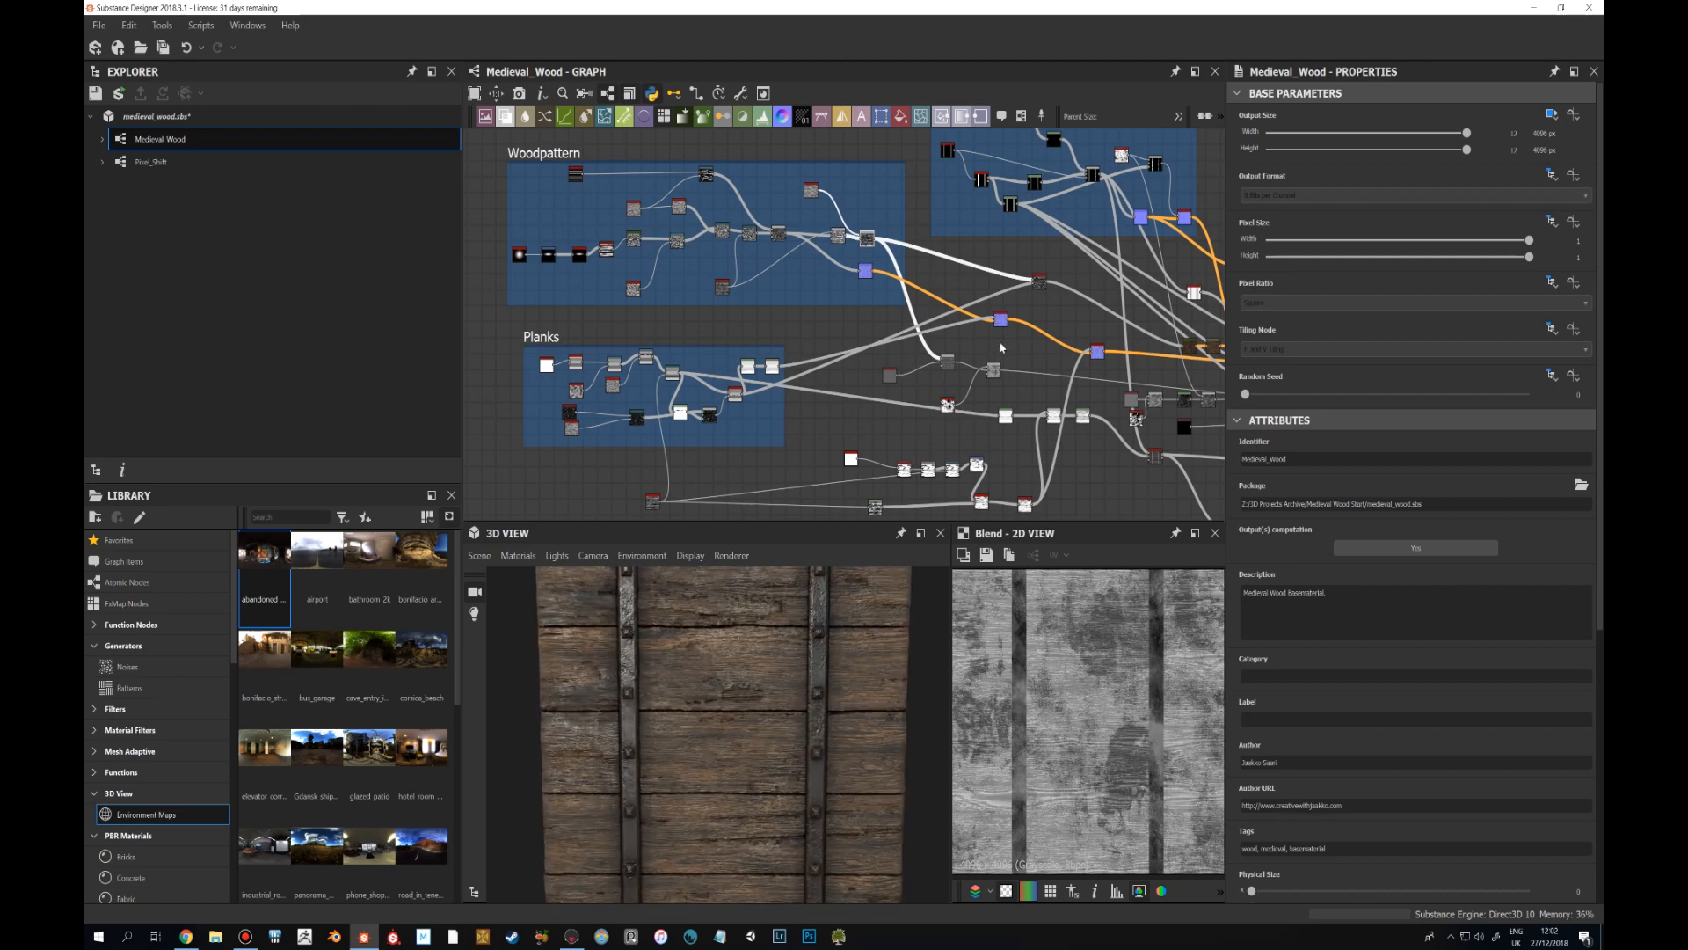
left_click_drag(794, 708, 740, 702)
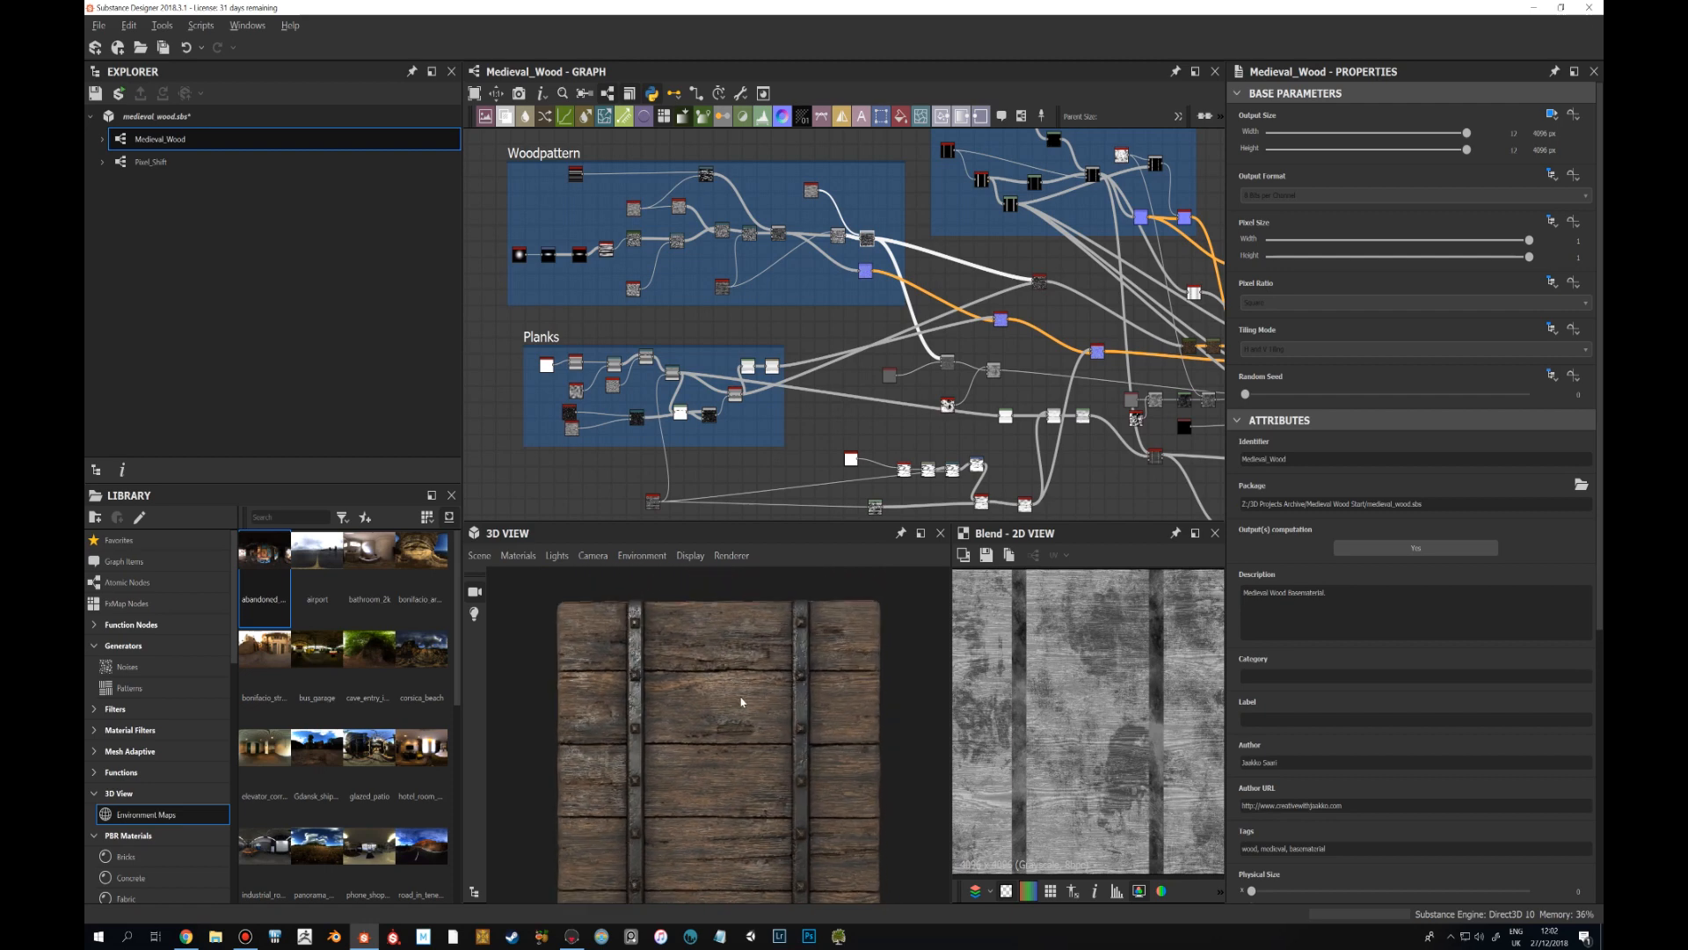
Preview the output of the Pixel_Shift node, and that of the slope blur node in the Planks group, in the 2D view.
double_click(1040, 281)
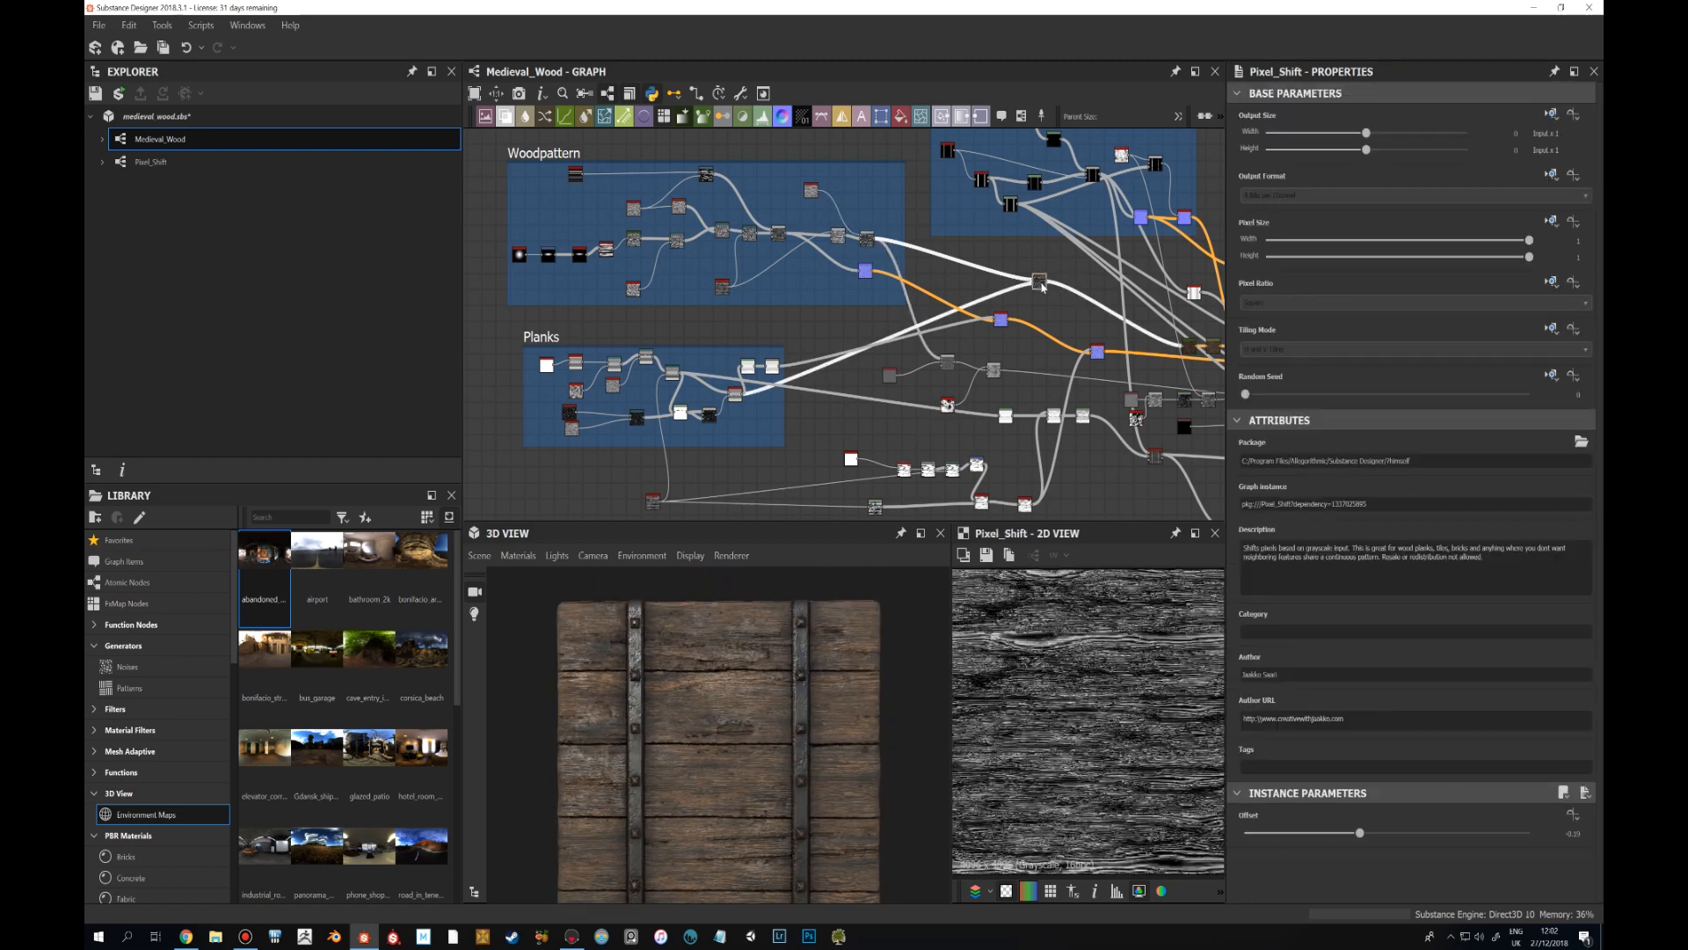
scroll(1041, 627, "down", 3)
scroll(1085, 623, "up", 3)
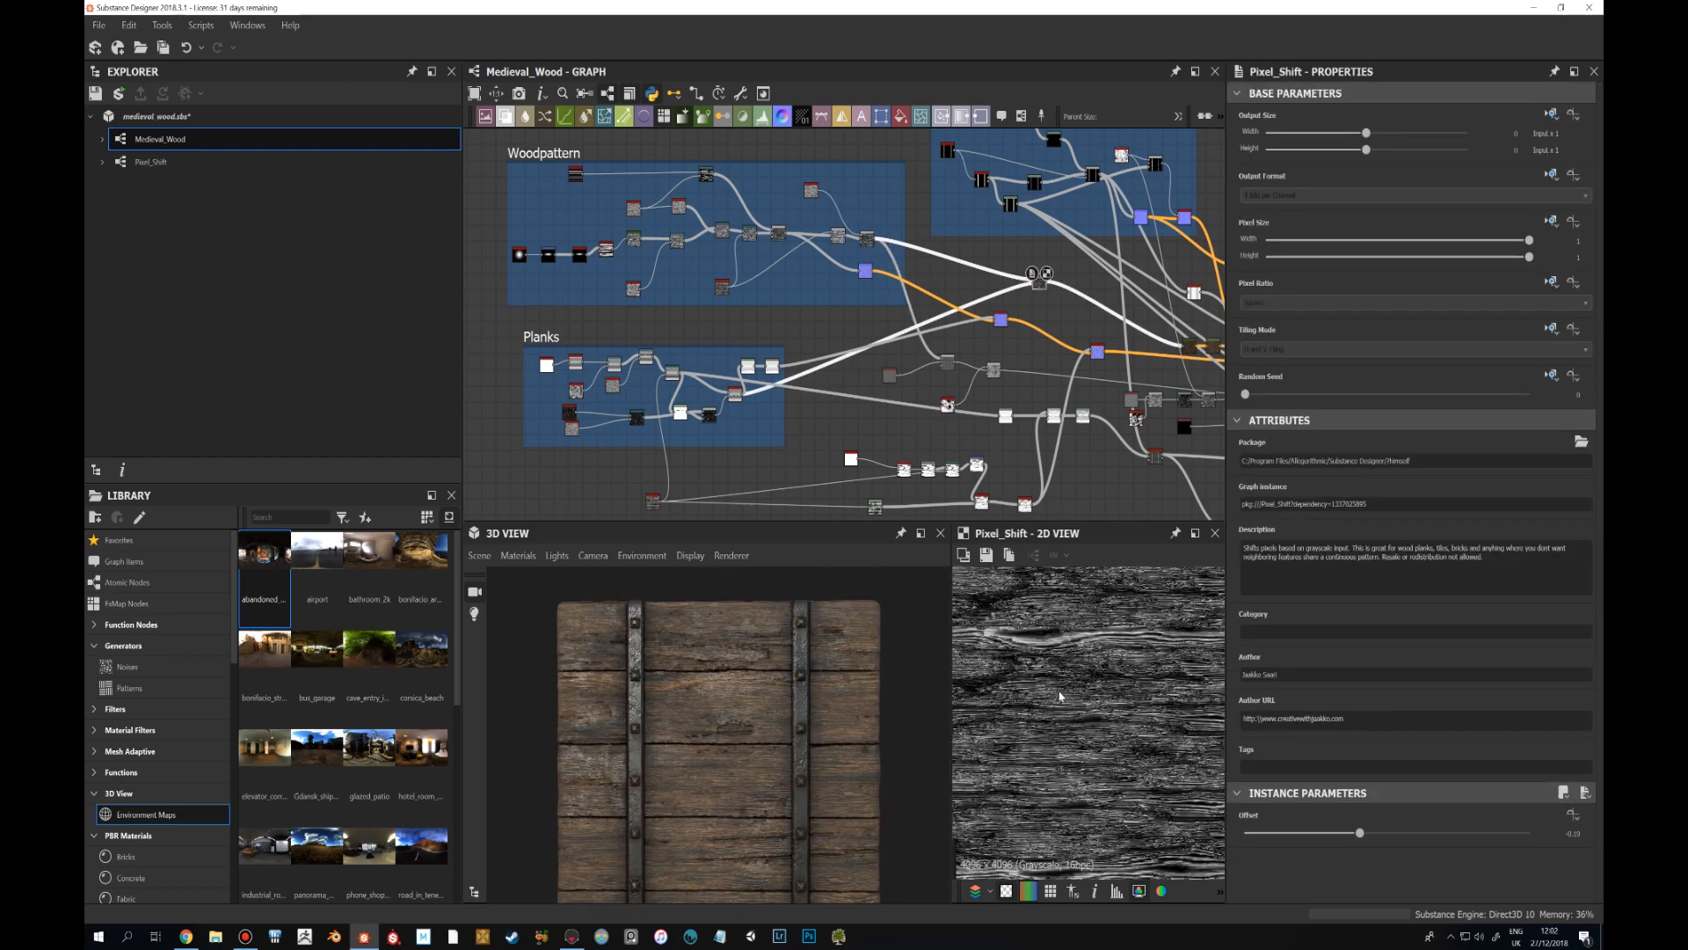
middle_click_drag(747, 430, 807, 349)
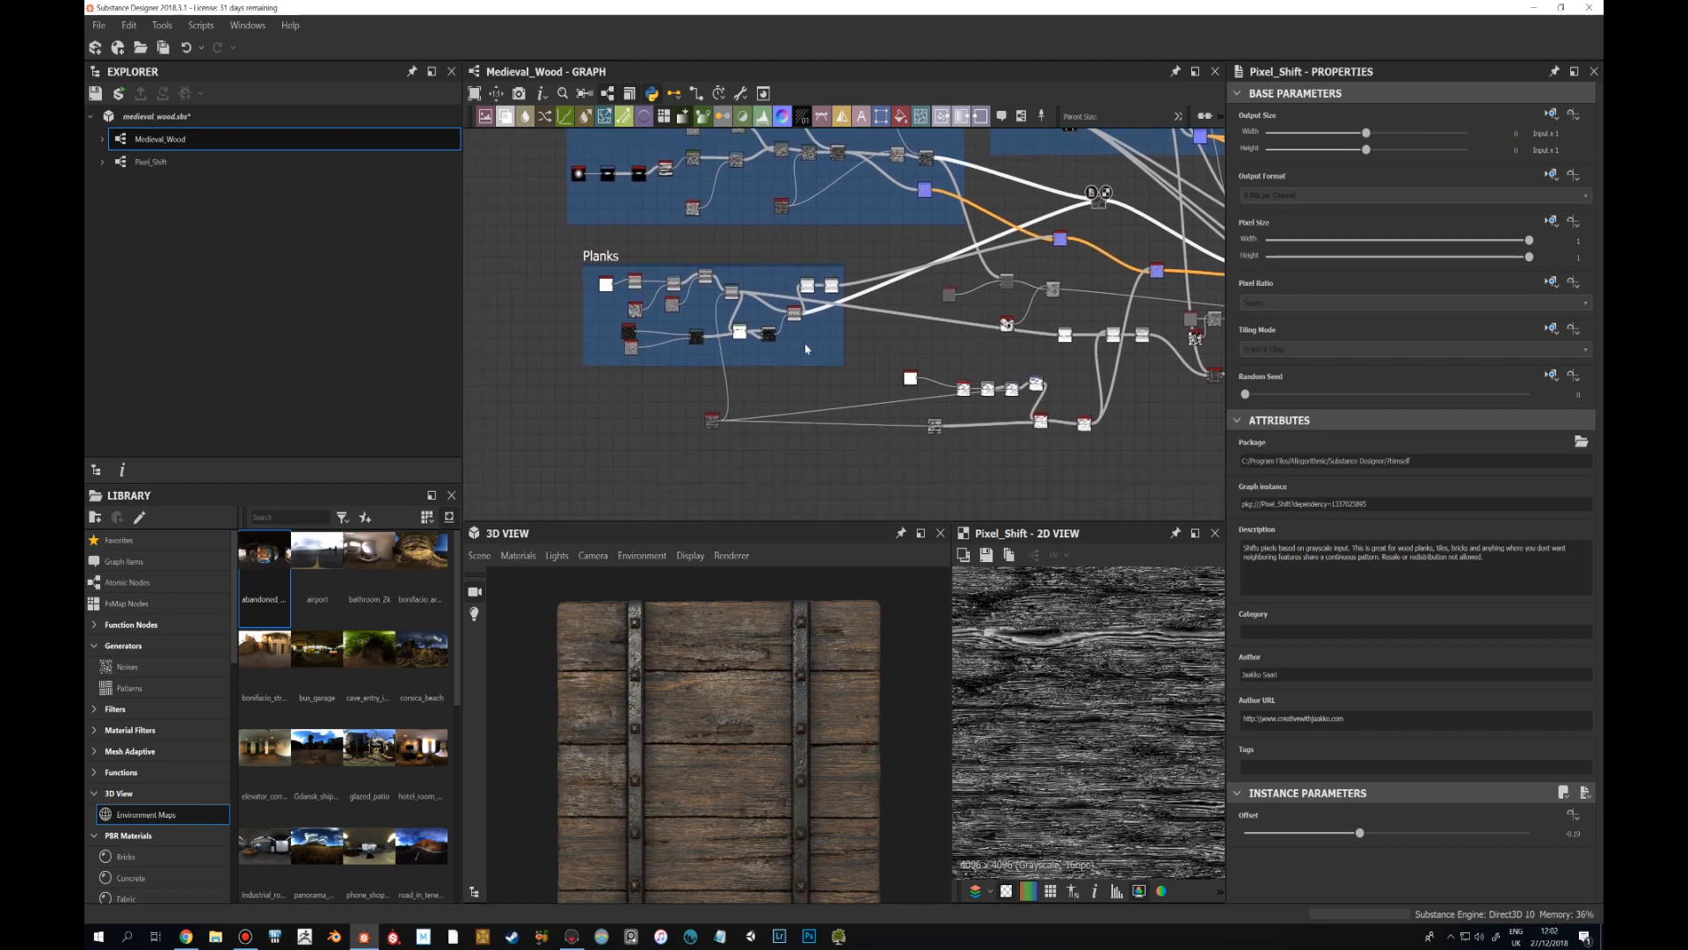
double_click(794, 314)
scroll(1085, 719, "down", 3)
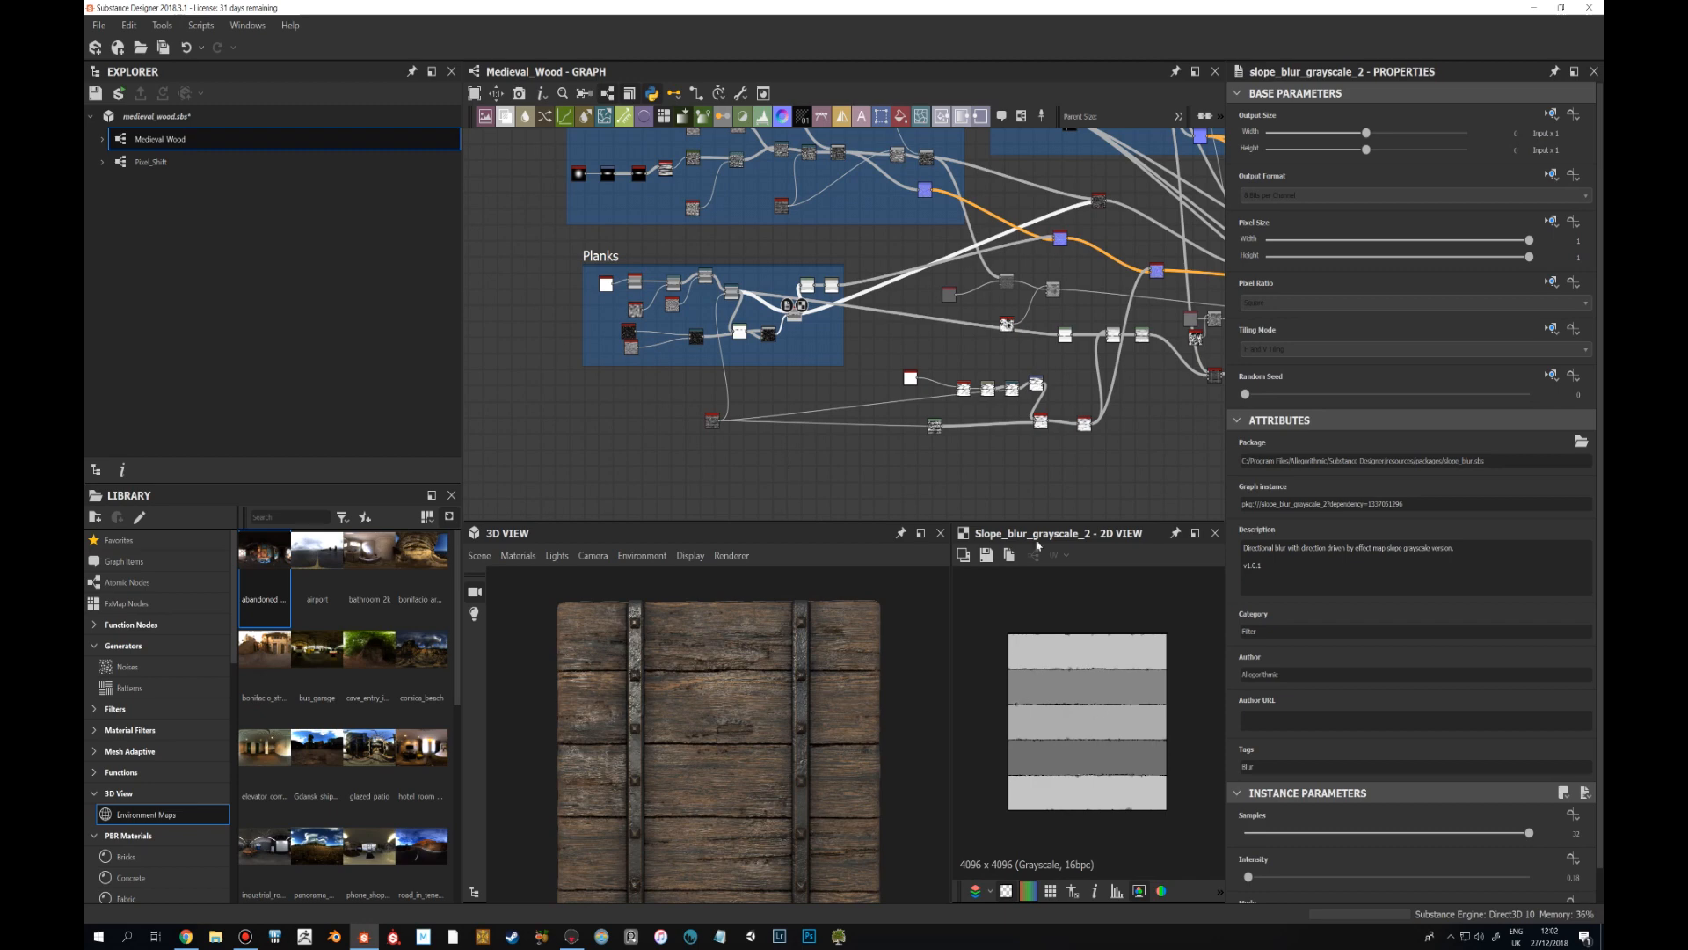
Compare the Pixel_Shift node's grain pattern with the slope blur node's plank shades up close in the 2D view.
double_click(1096, 200)
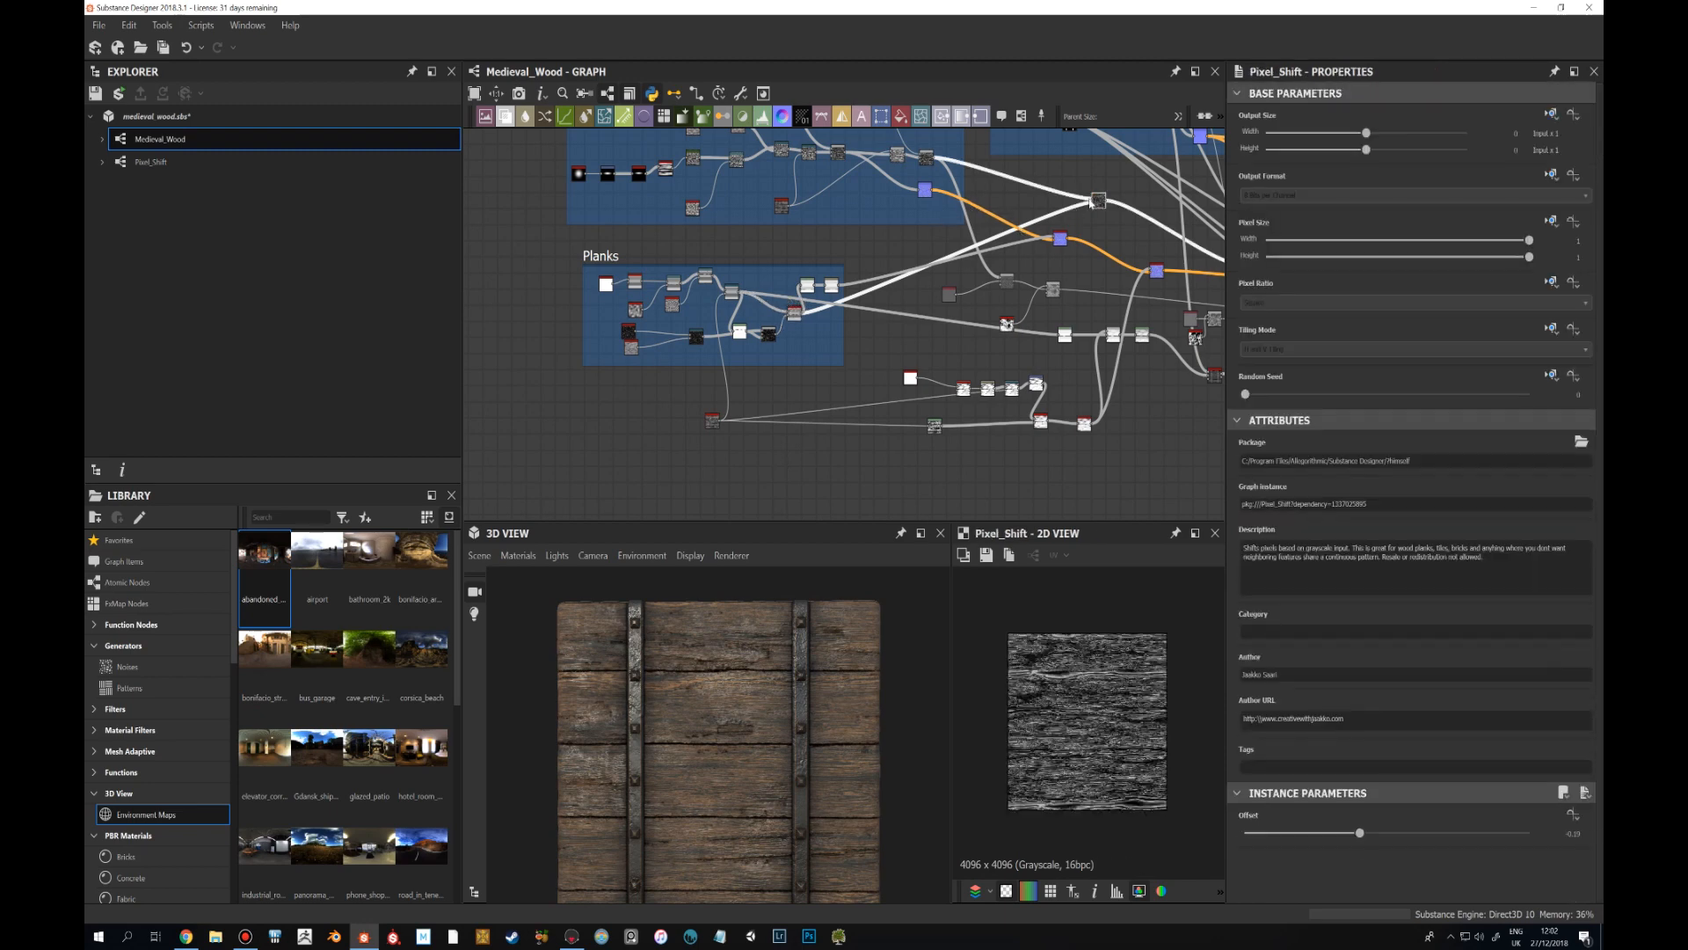
scroll(977, 650, "up", 3)
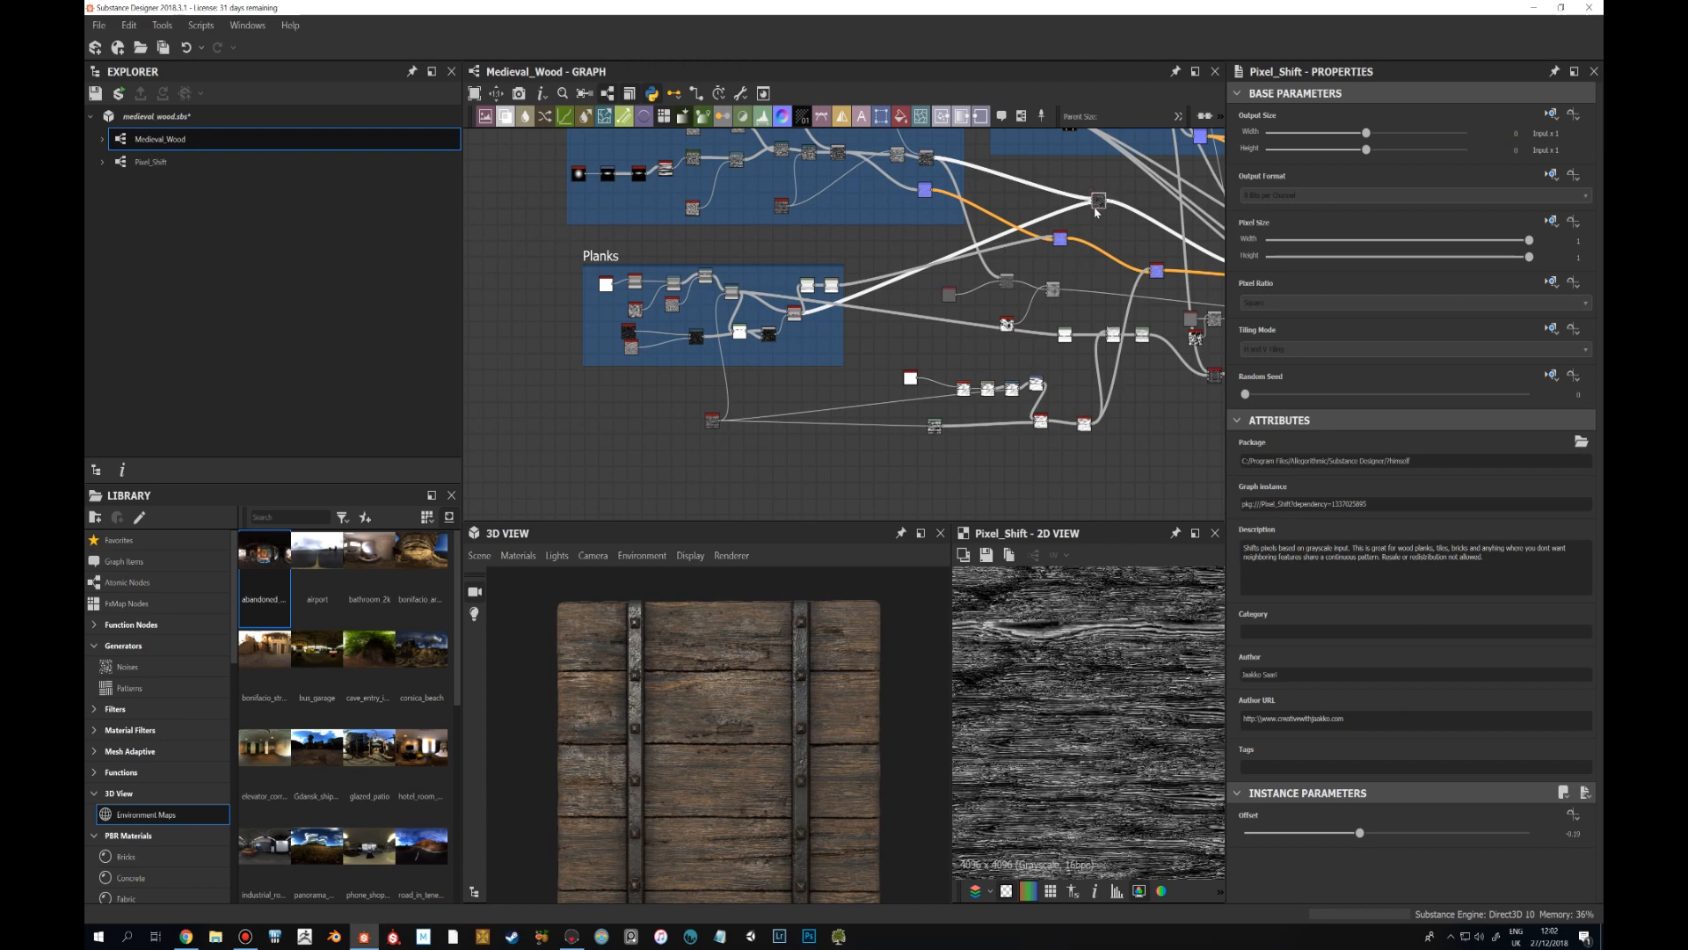
middle_click_drag(1041, 629, 1065, 708)
scroll(1064, 707, "up", 2)
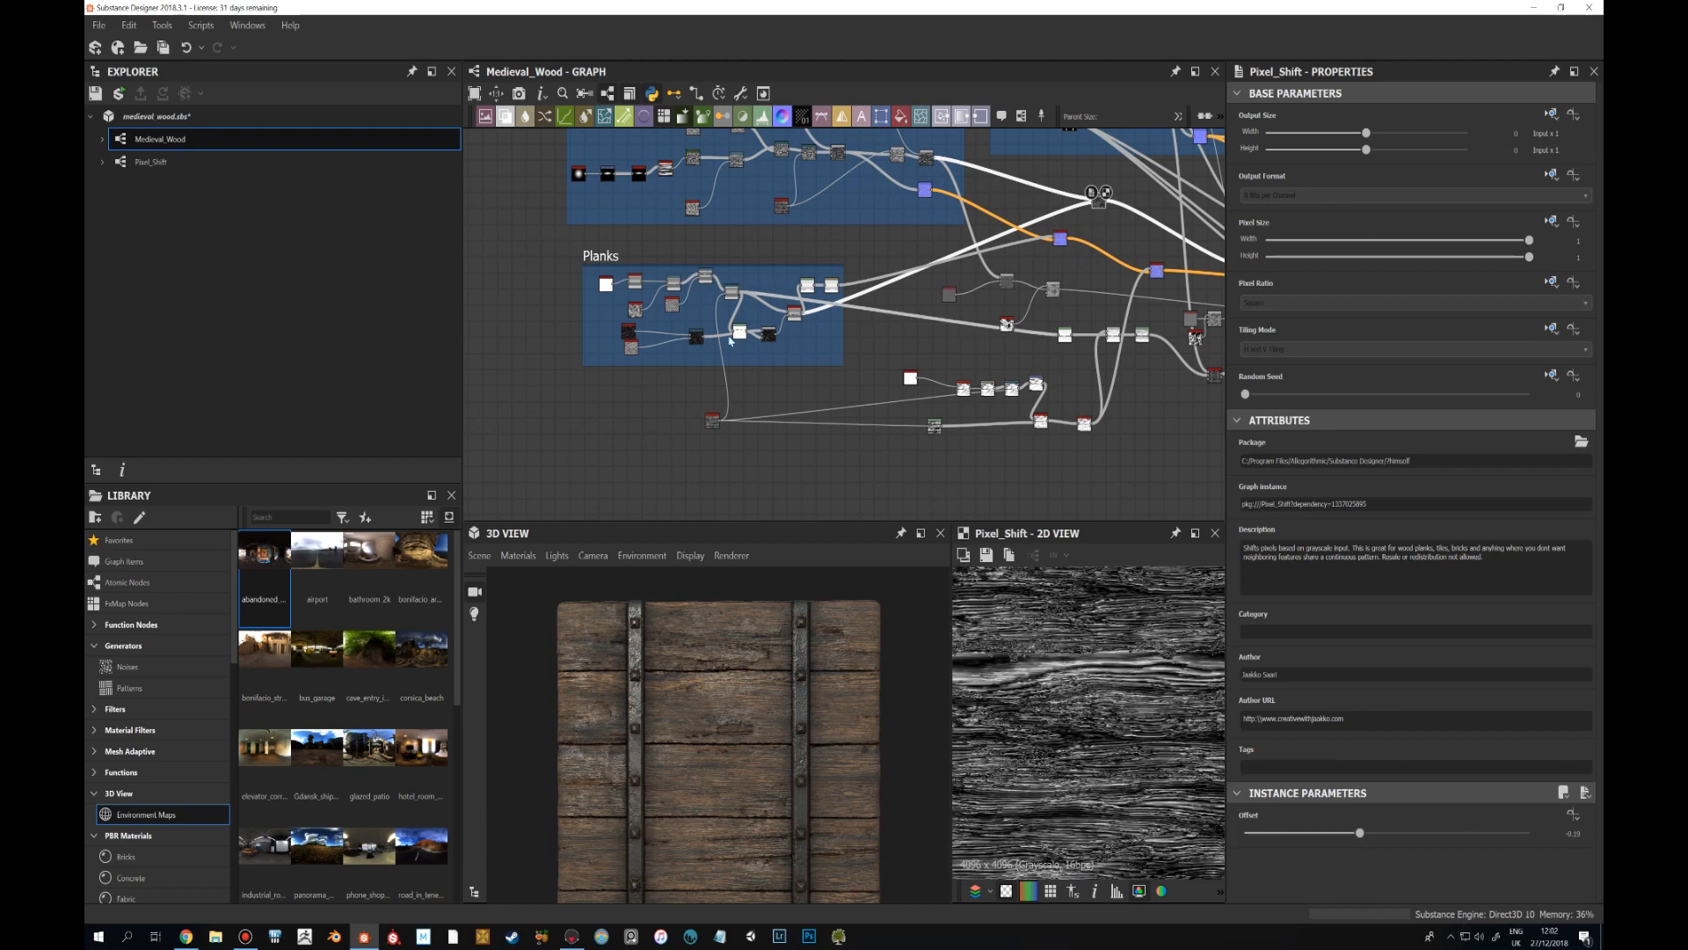
left_click(795, 314)
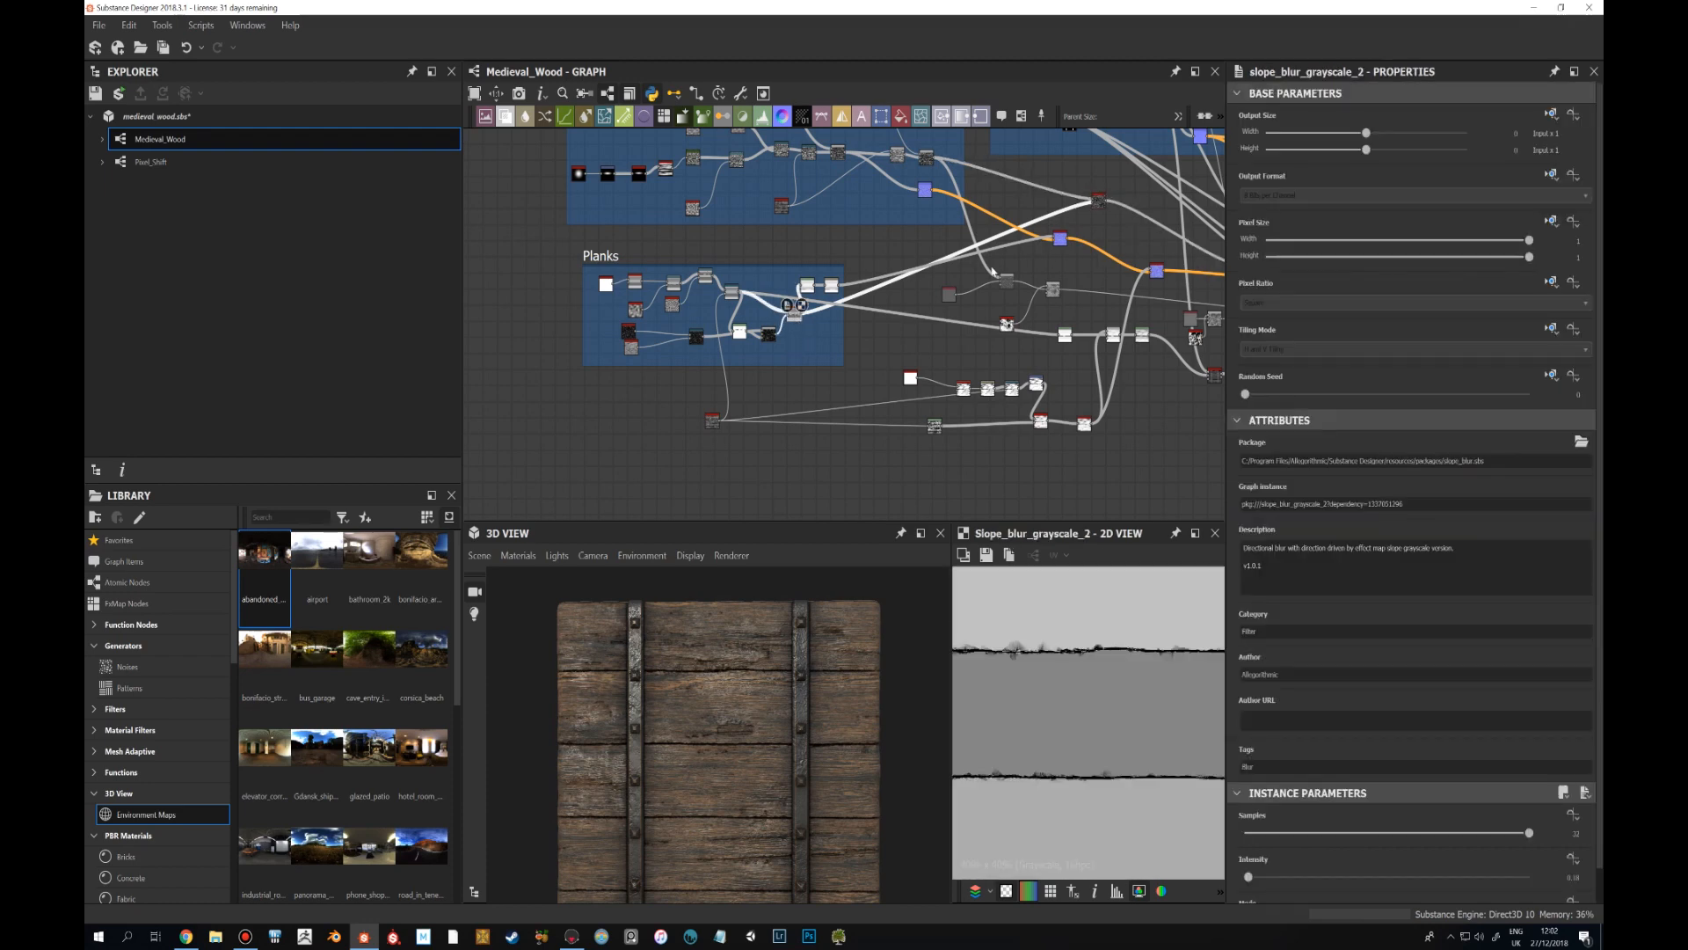
left_click(1099, 200)
Examine in the 3D view how the wood grain breaks between neighbouring planks and around the metal bands.
scroll(819, 734, "up", 3)
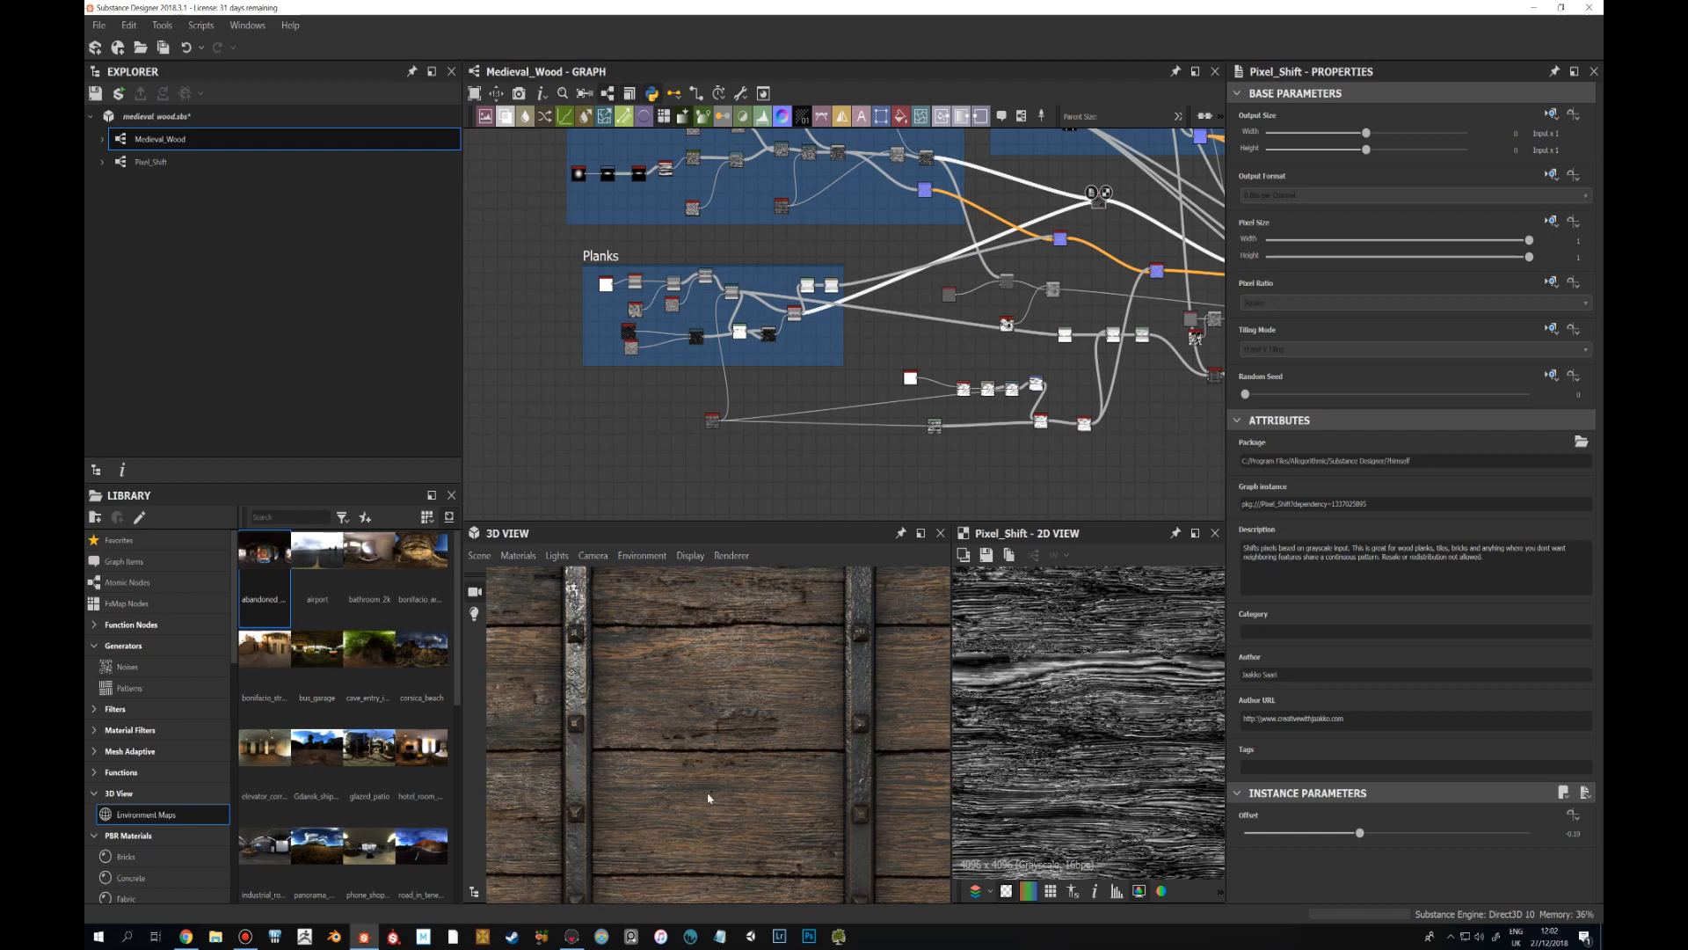
middle_click_drag(712, 794, 745, 703)
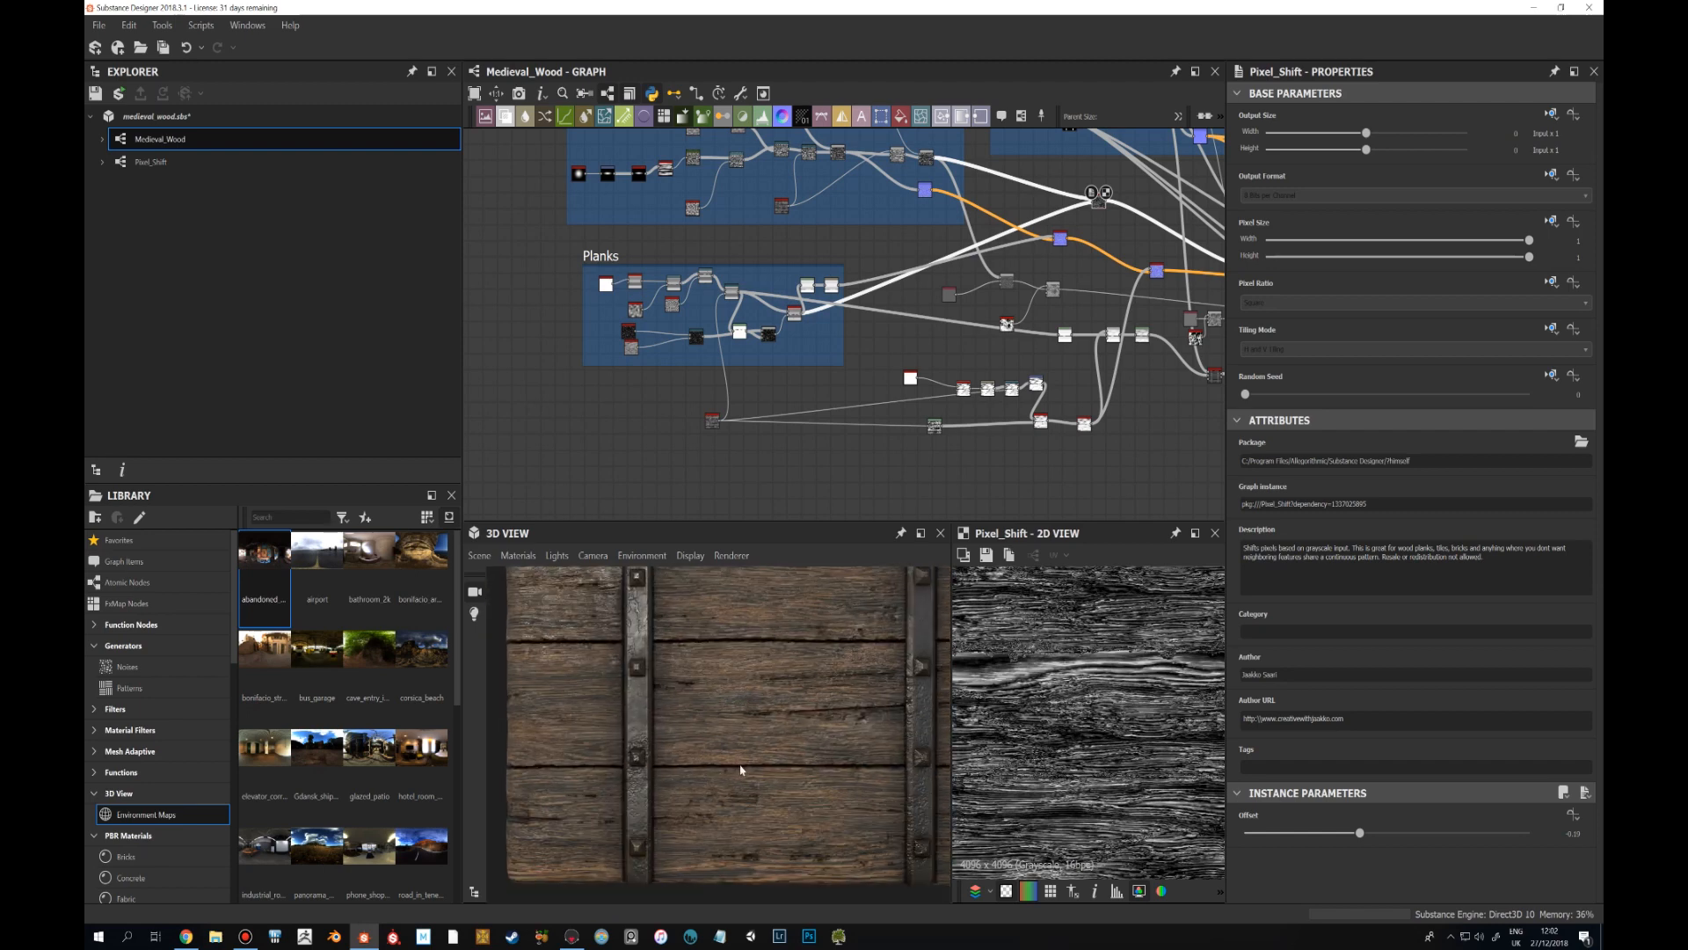
scroll(750, 737, "down", 2)
scroll(1029, 774, "down", 2)
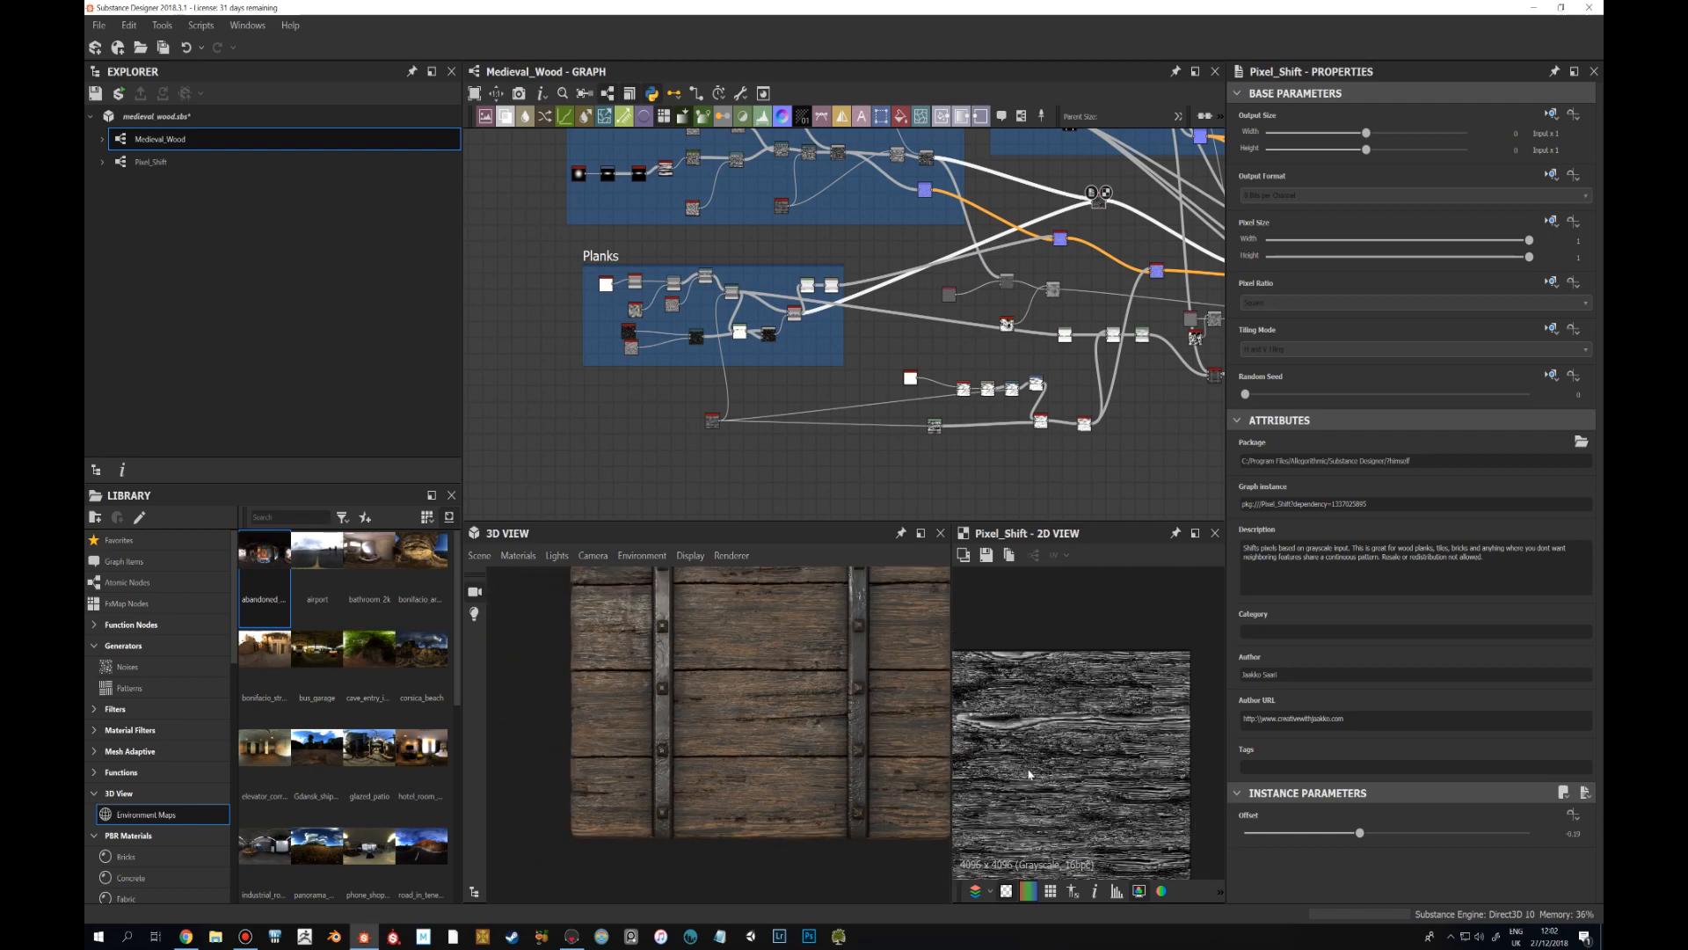
scroll(772, 703, "up", 2)
scroll(736, 719, "up", 2)
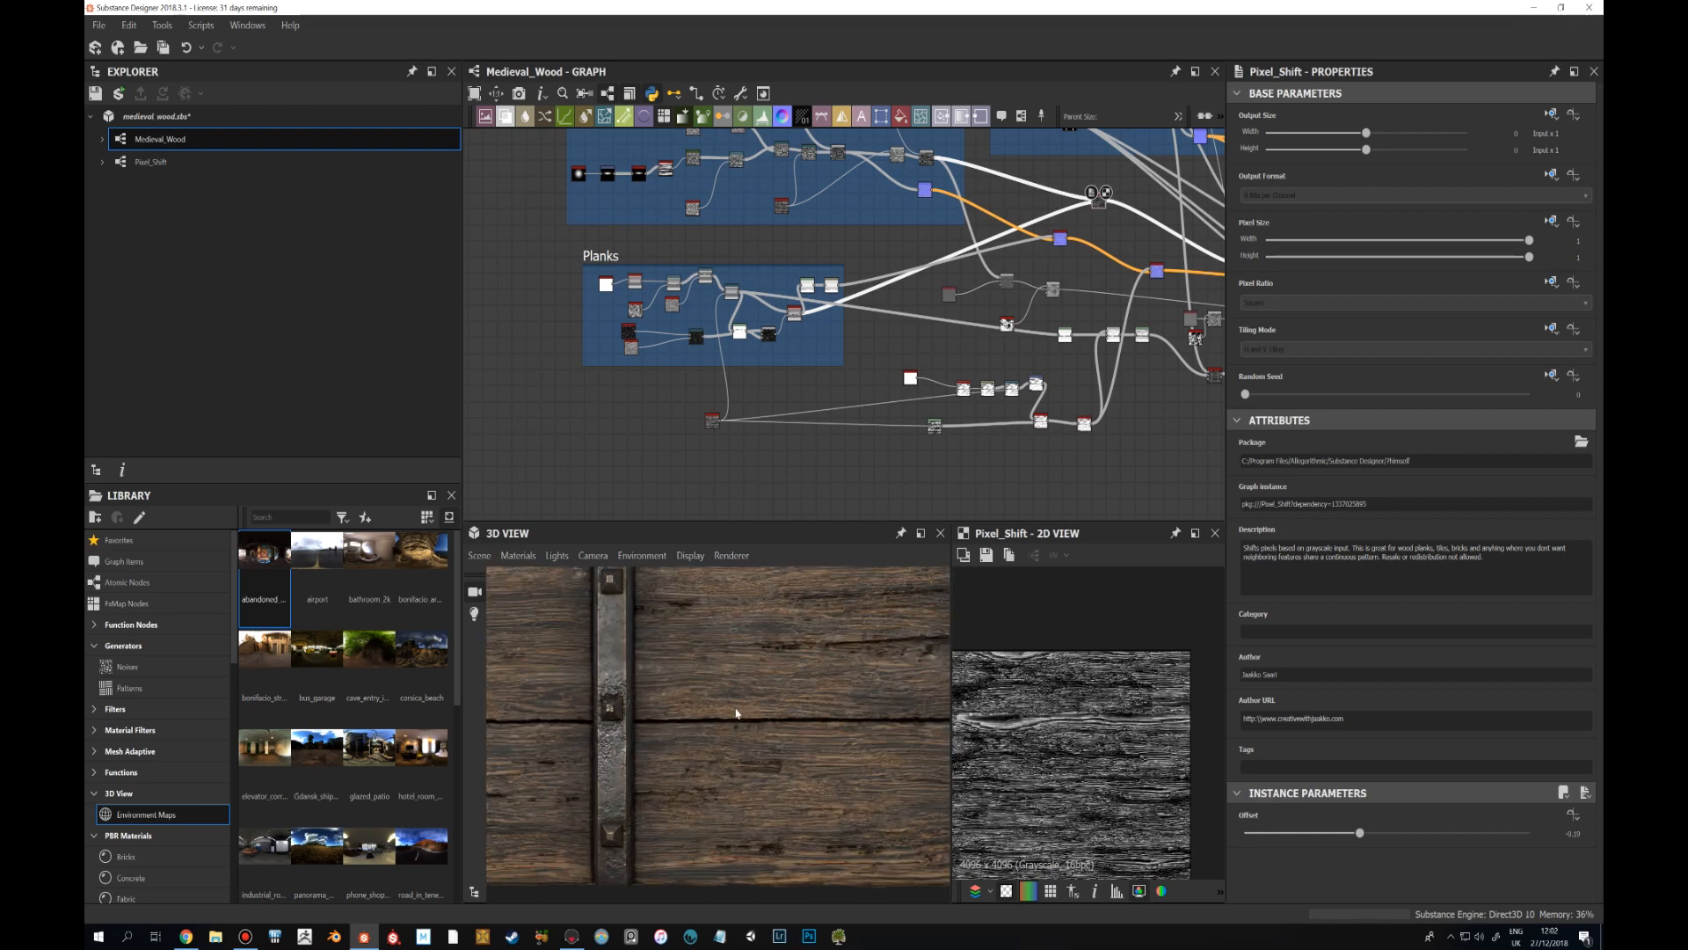
middle_click_drag(763, 694, 761, 742)
scroll(762, 737, "down", 3)
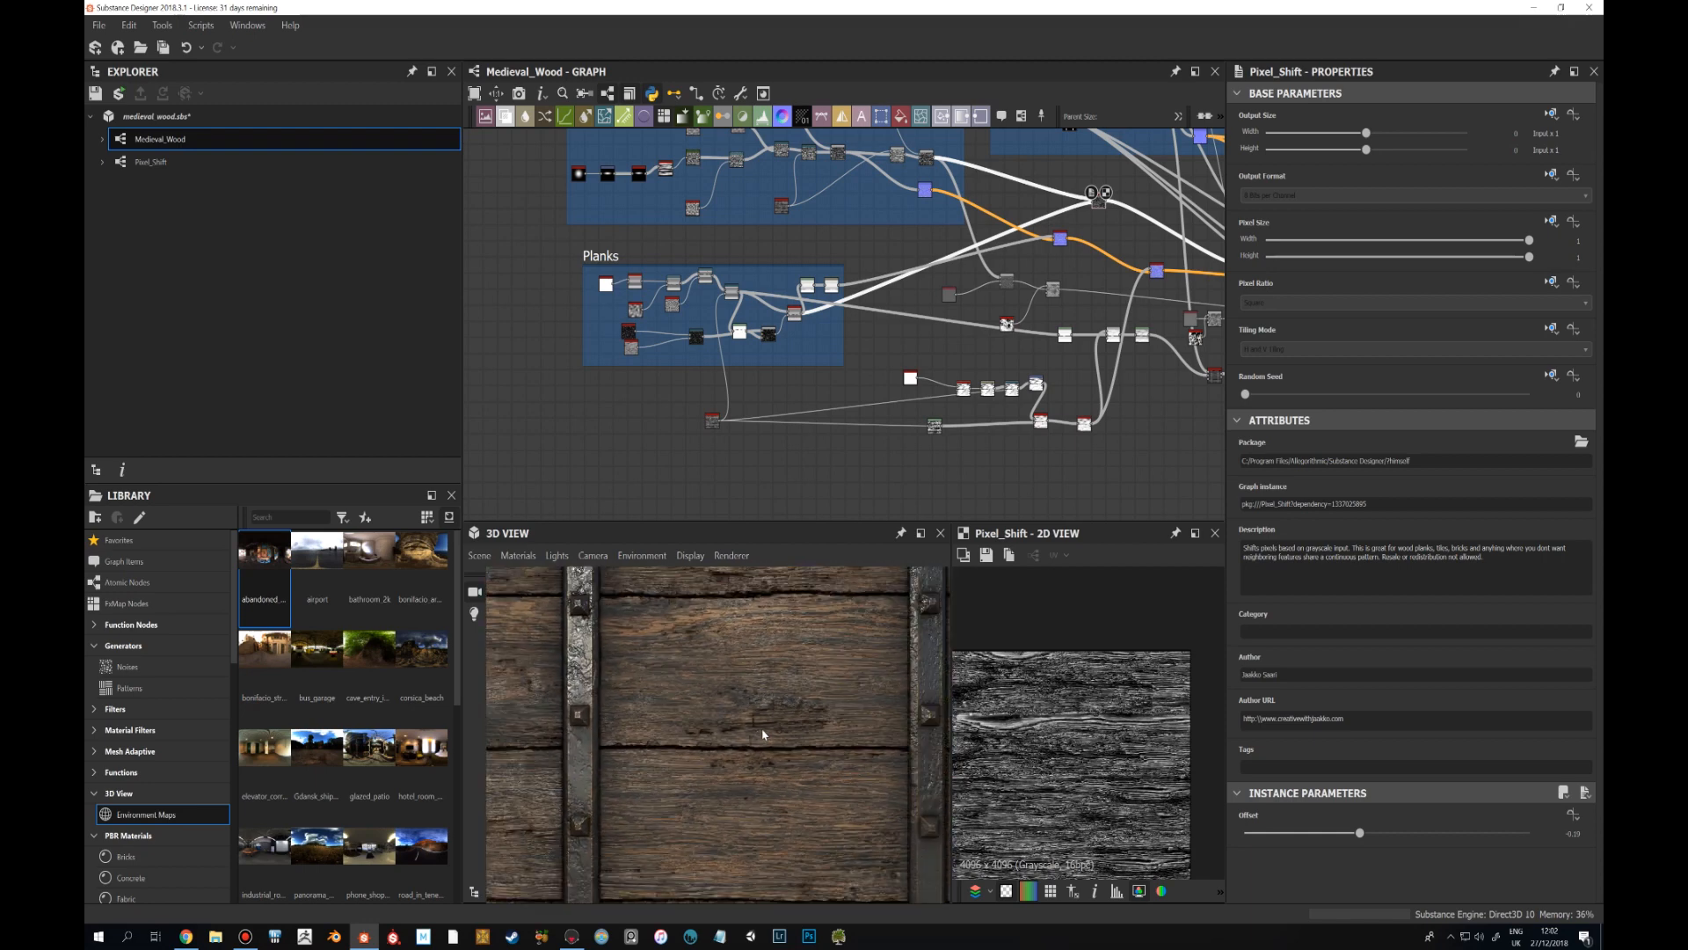
mouse_move(762, 739)
left_mouse_down()
mouse_move(765, 716)
mouse_move(735, 752)
left_mouse_up()
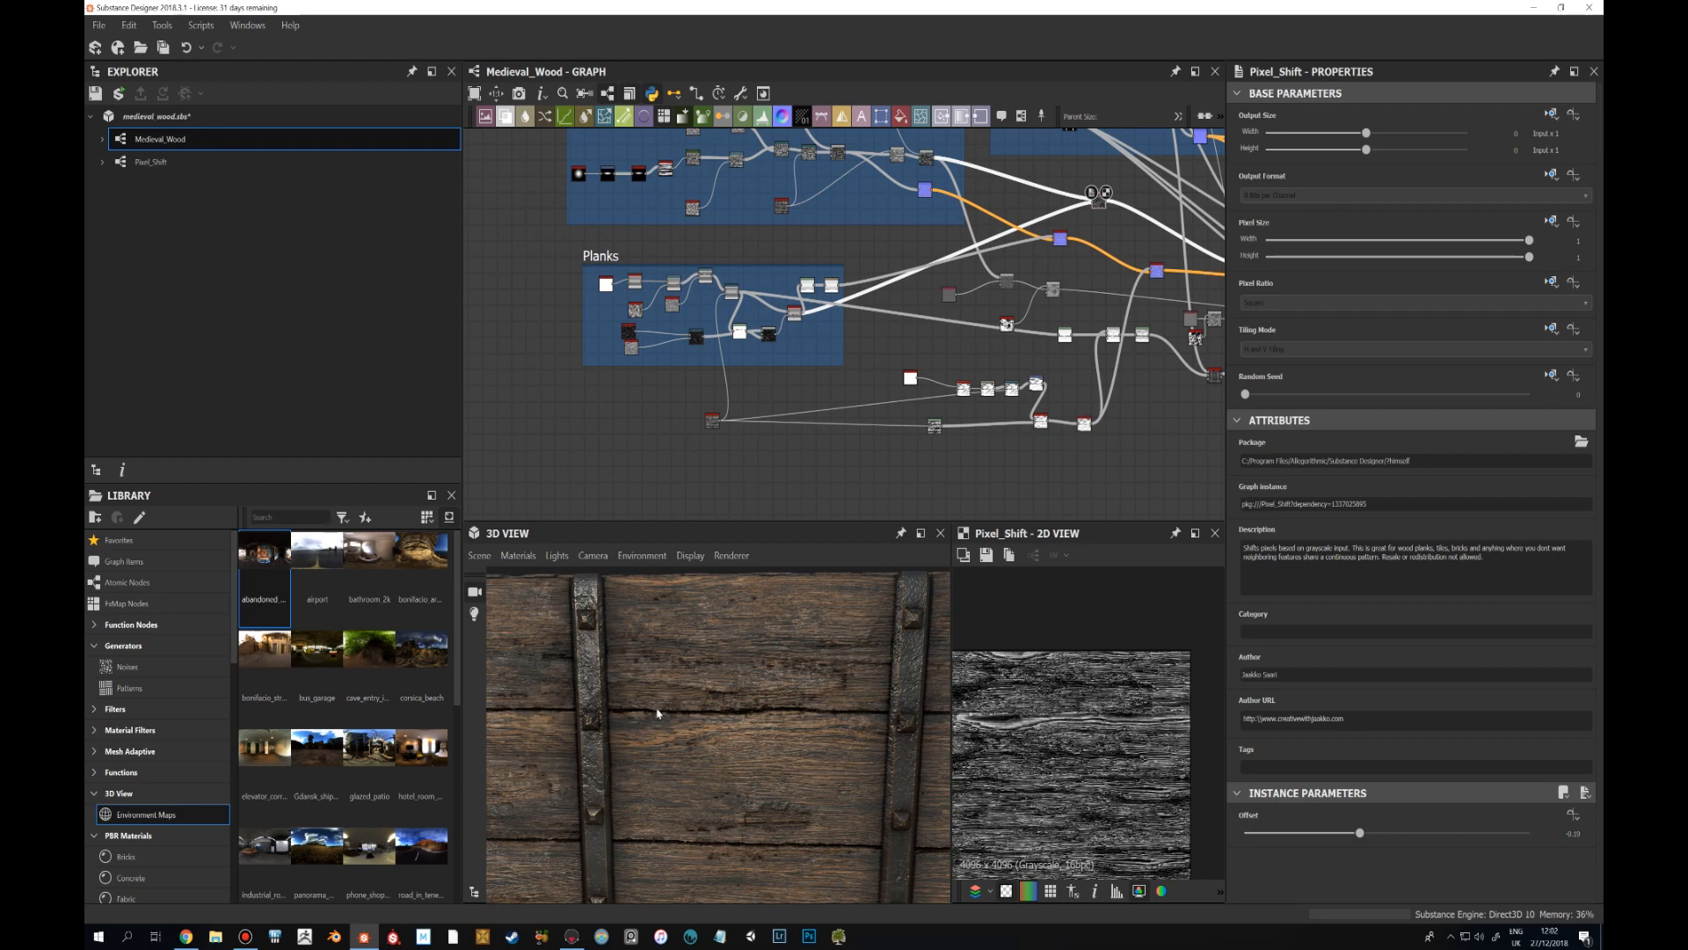
scroll(658, 714, "down", 3)
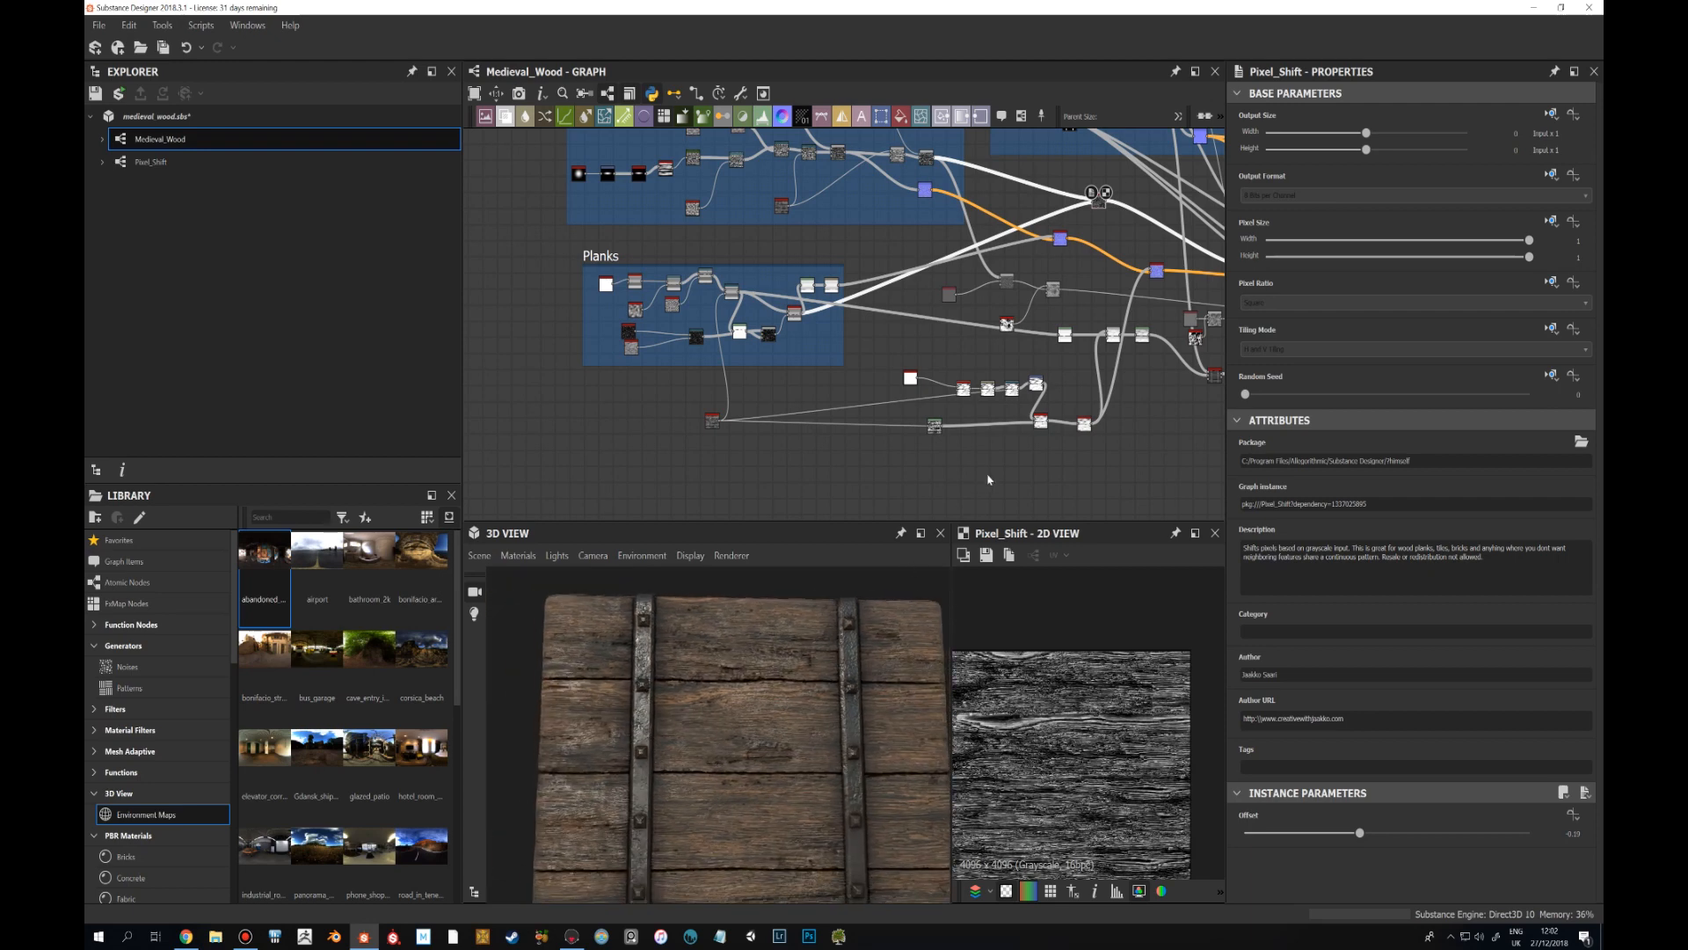
Move the Pixel_Shift node slightly left and up, between the Woodpattern group and the Metal Bands group.
middle_click_drag(1068, 397, 884, 471)
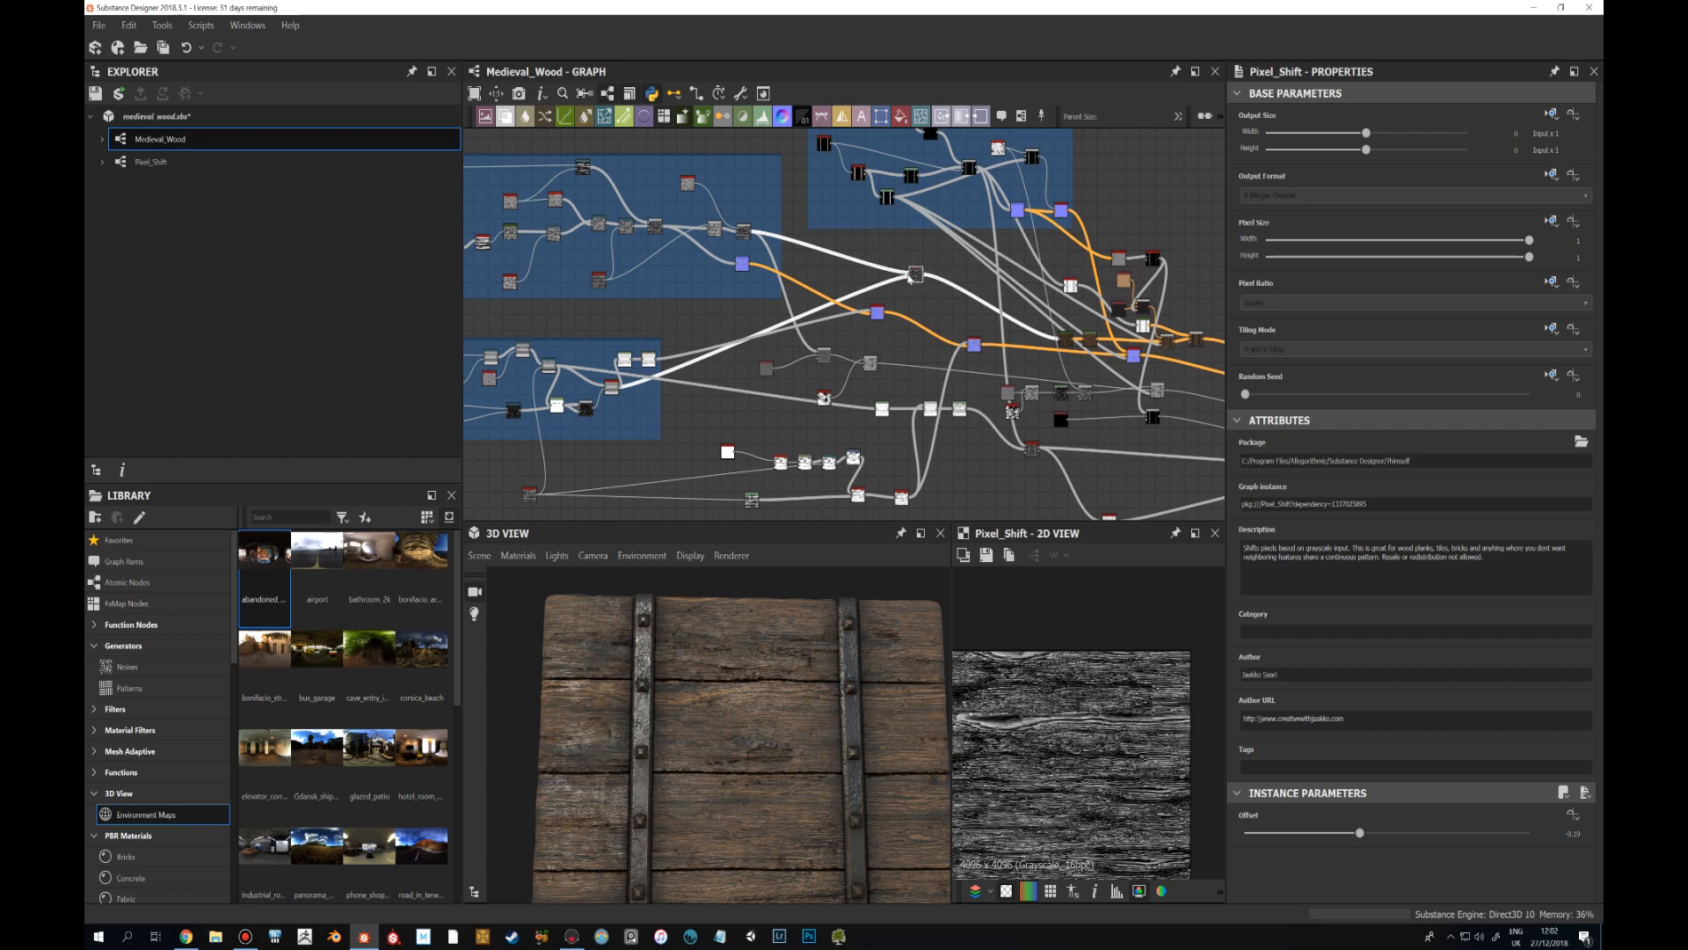
left_click_drag(909, 278, 887, 278)
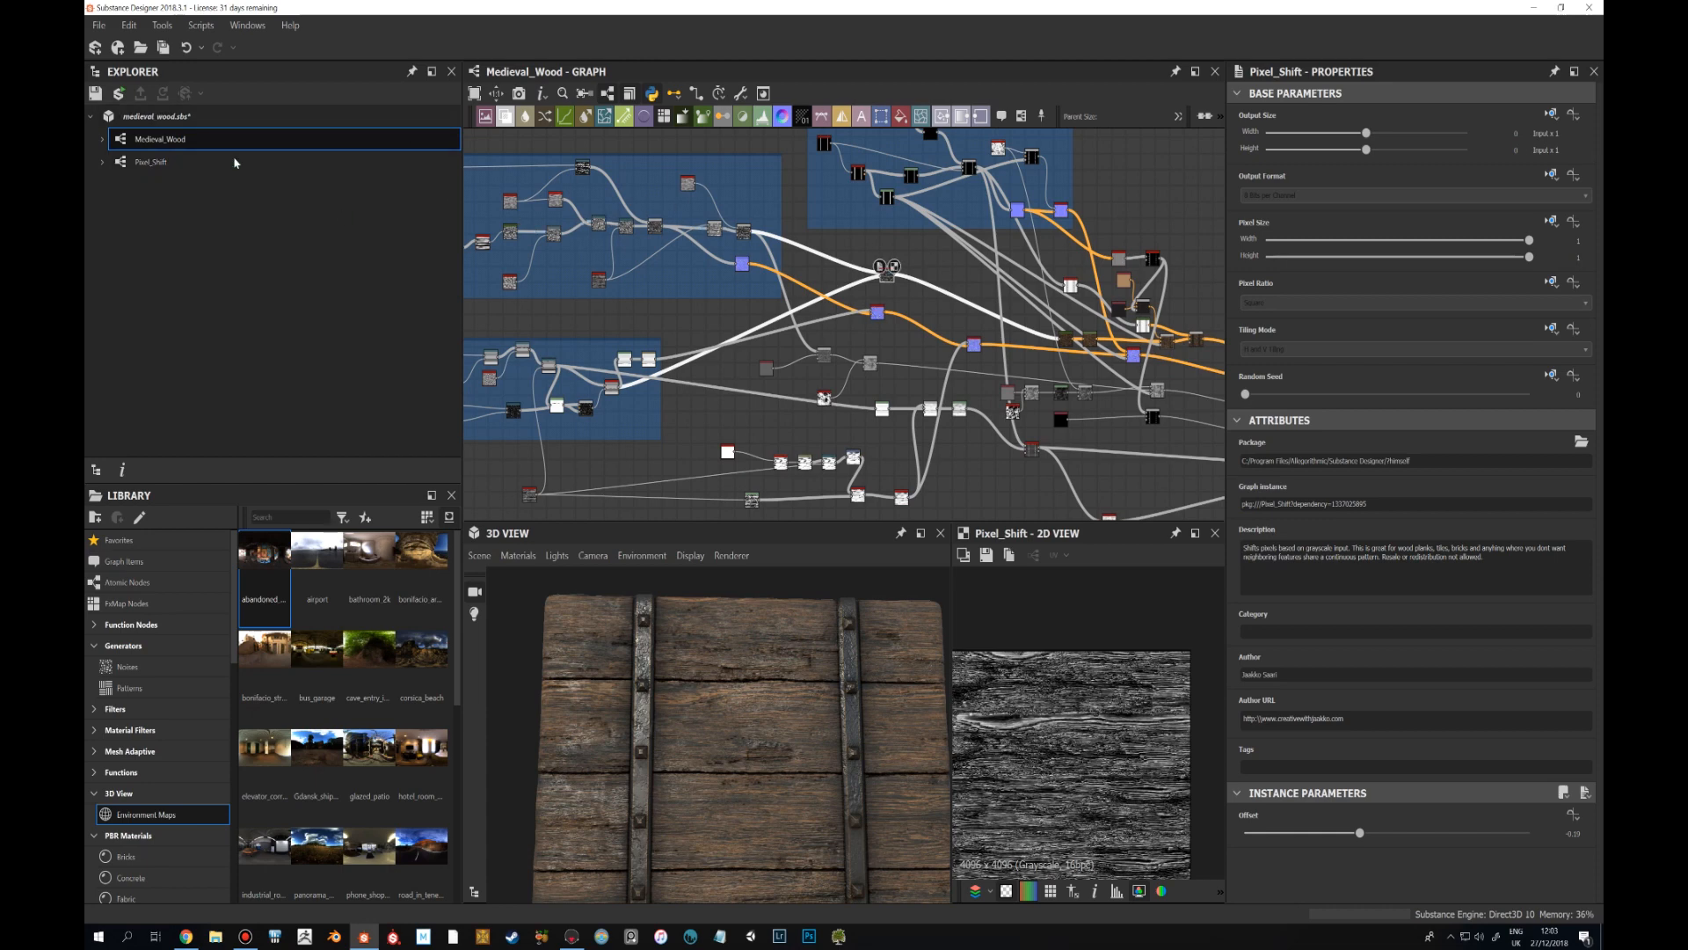
left_click_drag(889, 277, 888, 264)
Preview the blended height of the Height Blend node near the Outputs group in the 2D view.
middle_click_drag(1008, 387, 825, 291)
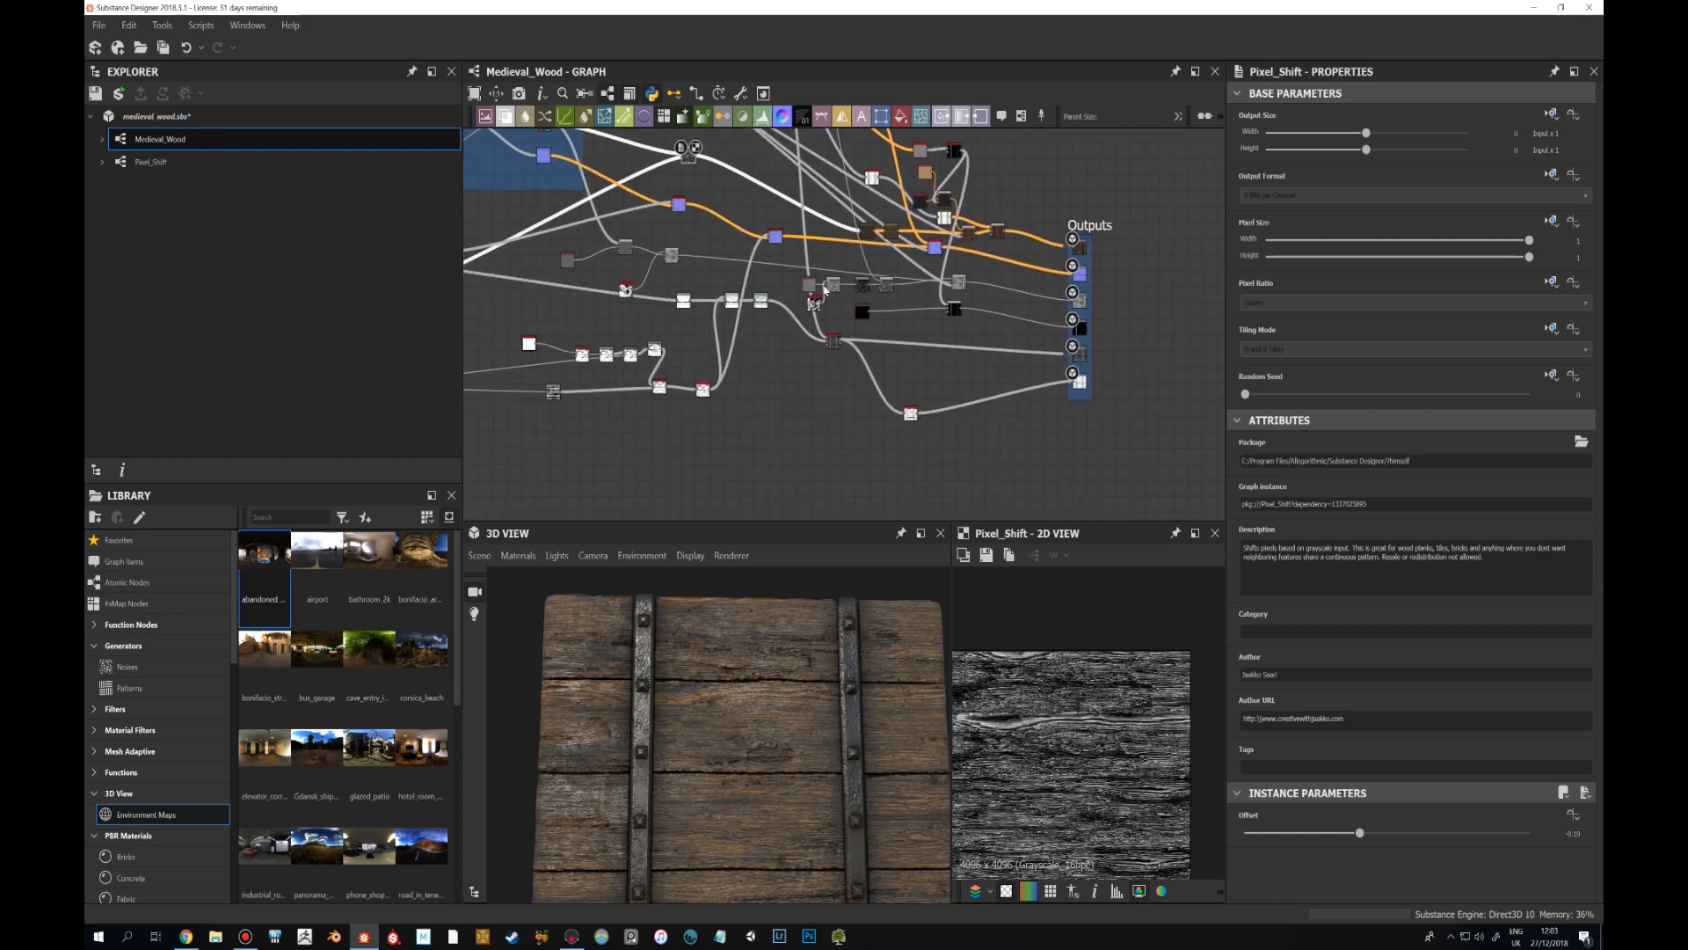
left_click(838, 285)
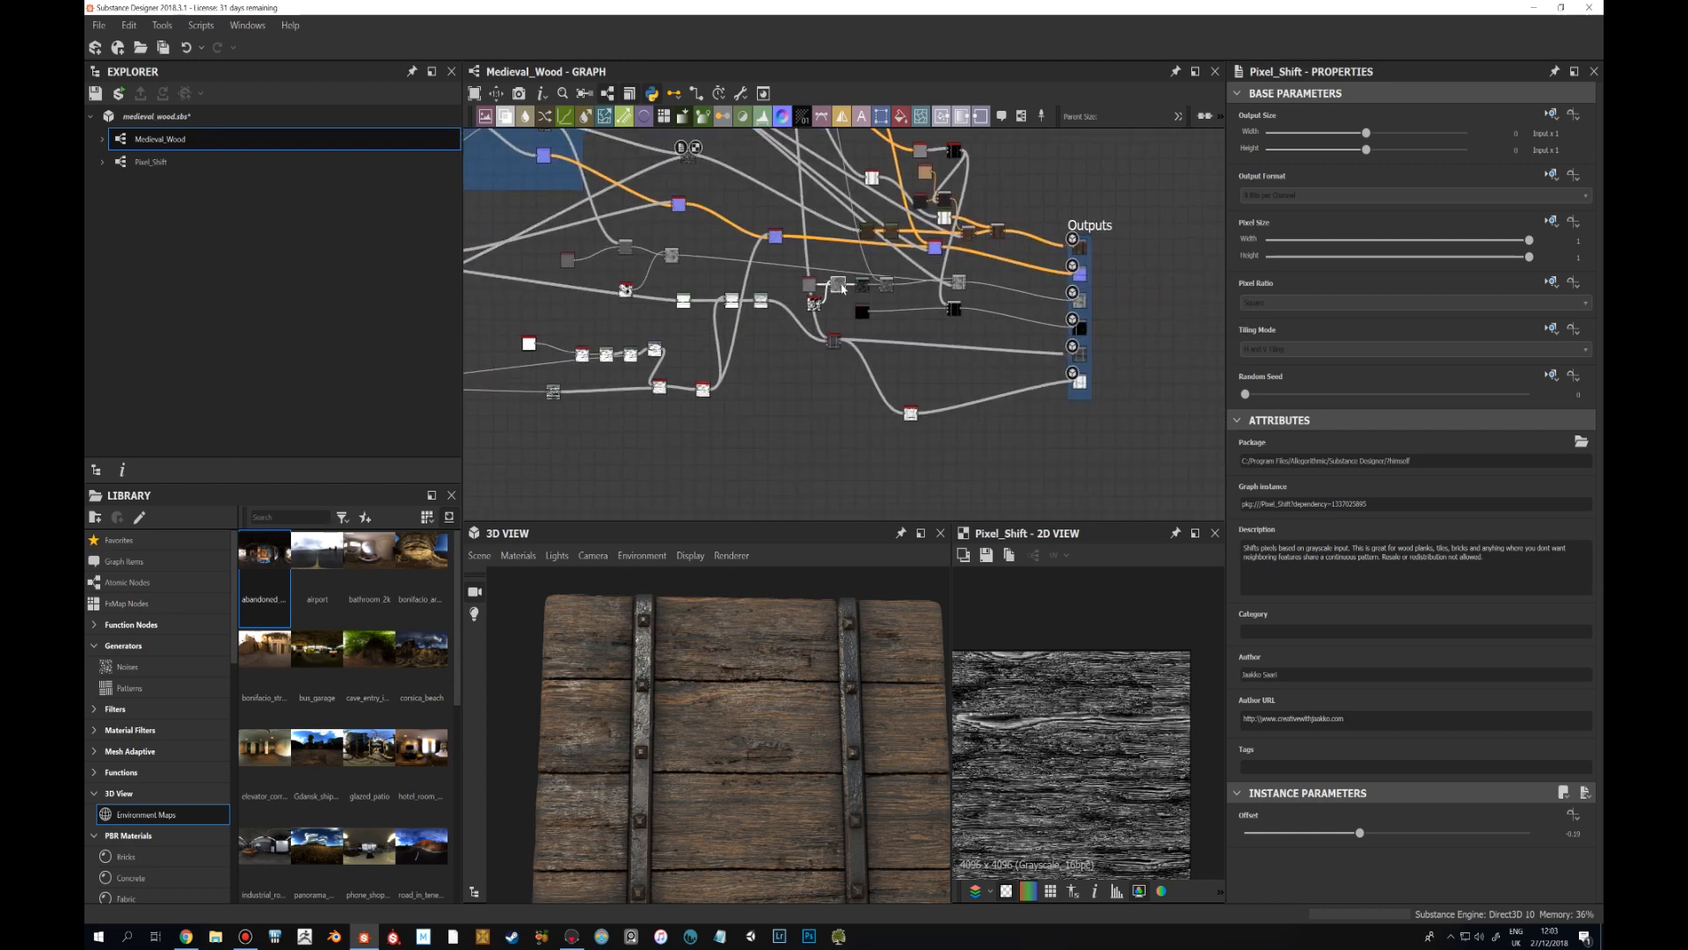
mouse_move(816, 285)
left_mouse_down()
mouse_move(798, 286)
mouse_move(801, 306)
left_mouse_up()
middle_click_drag(827, 324, 884, 402)
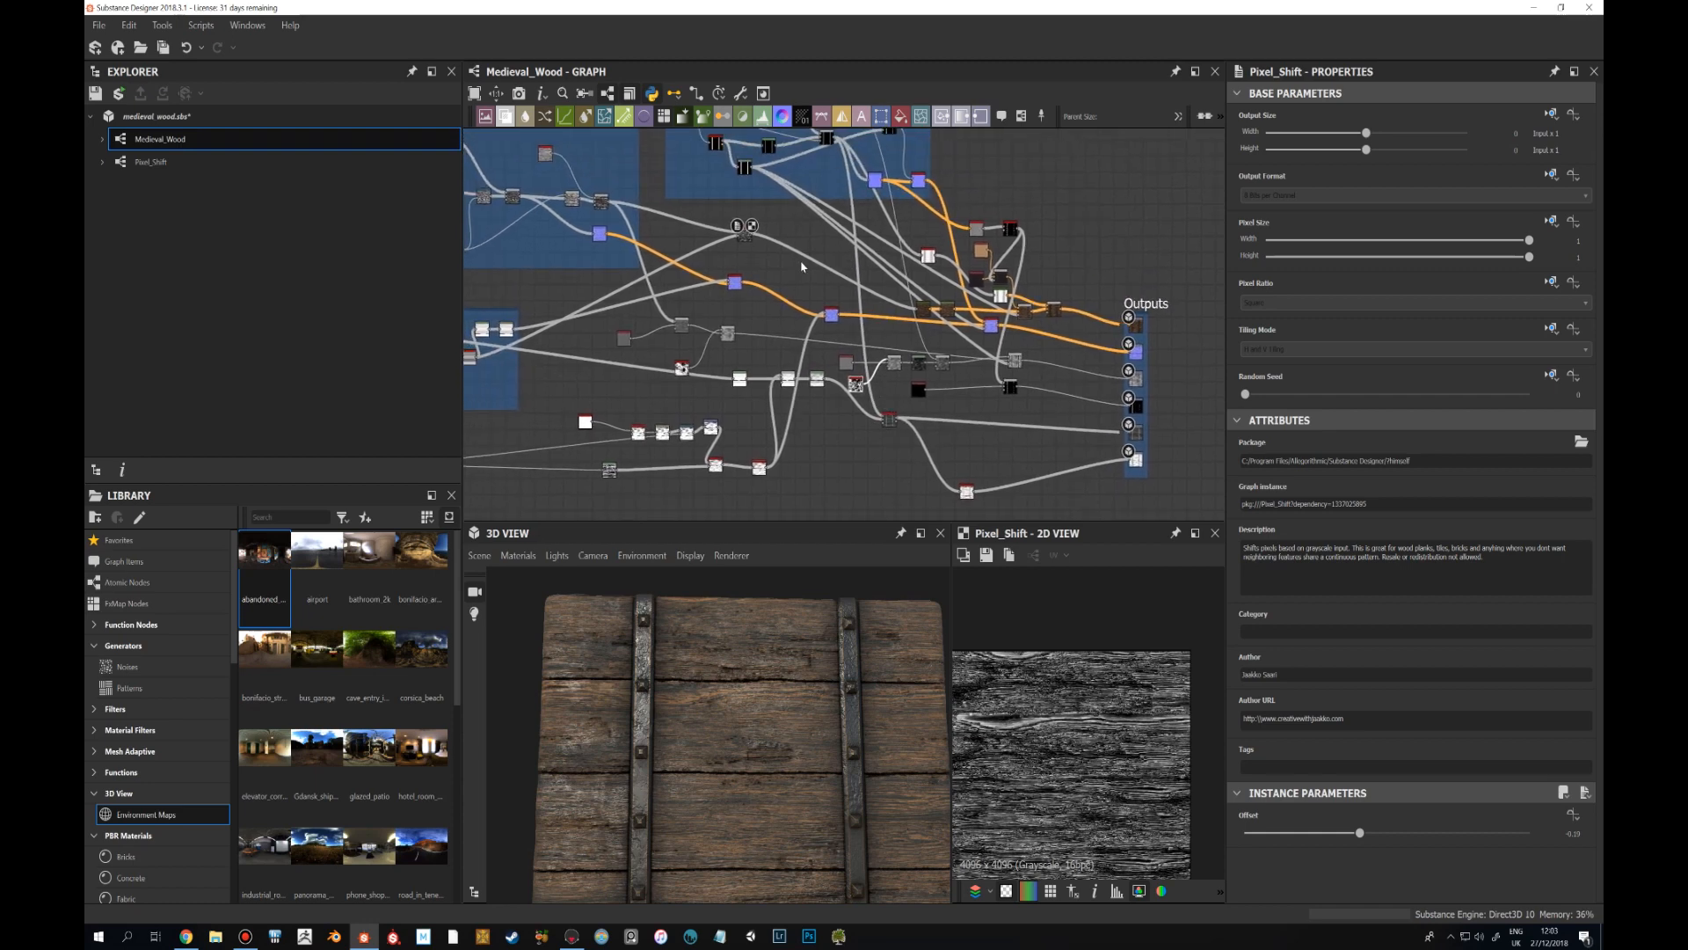
double_click(890, 420)
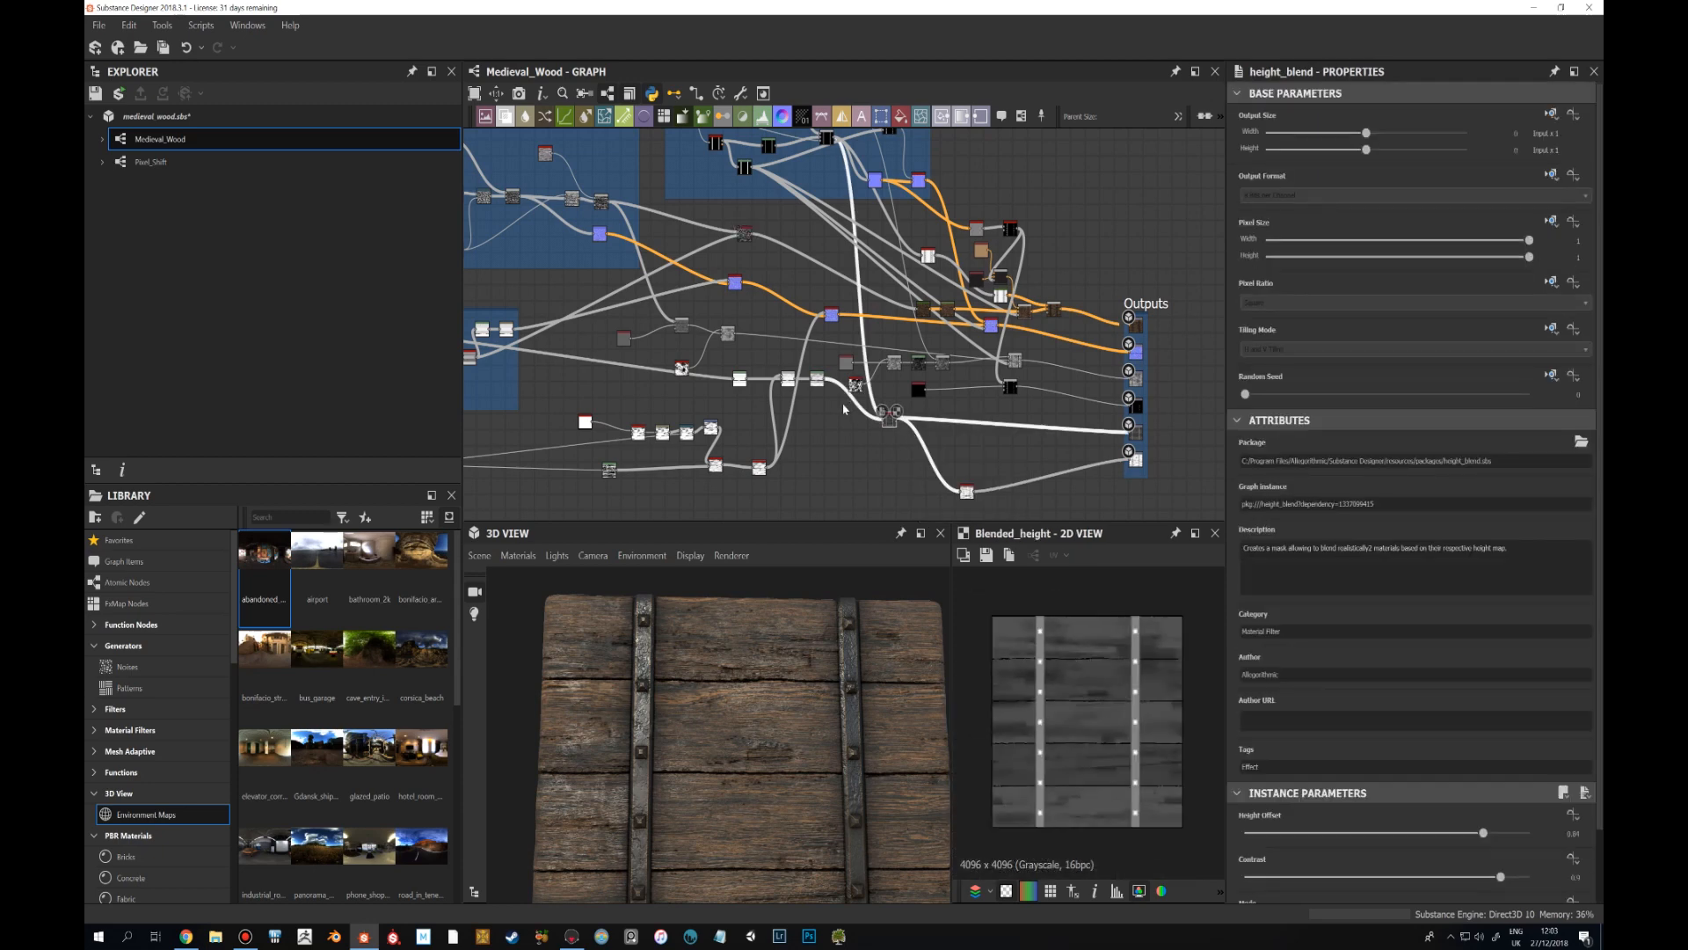
Preview the two sources of the Height Blend in the 2D view: the planks' Levels node and the Metal Bands group's Blend node.
double_click(817, 381)
scroll(1077, 704, "down", 3)
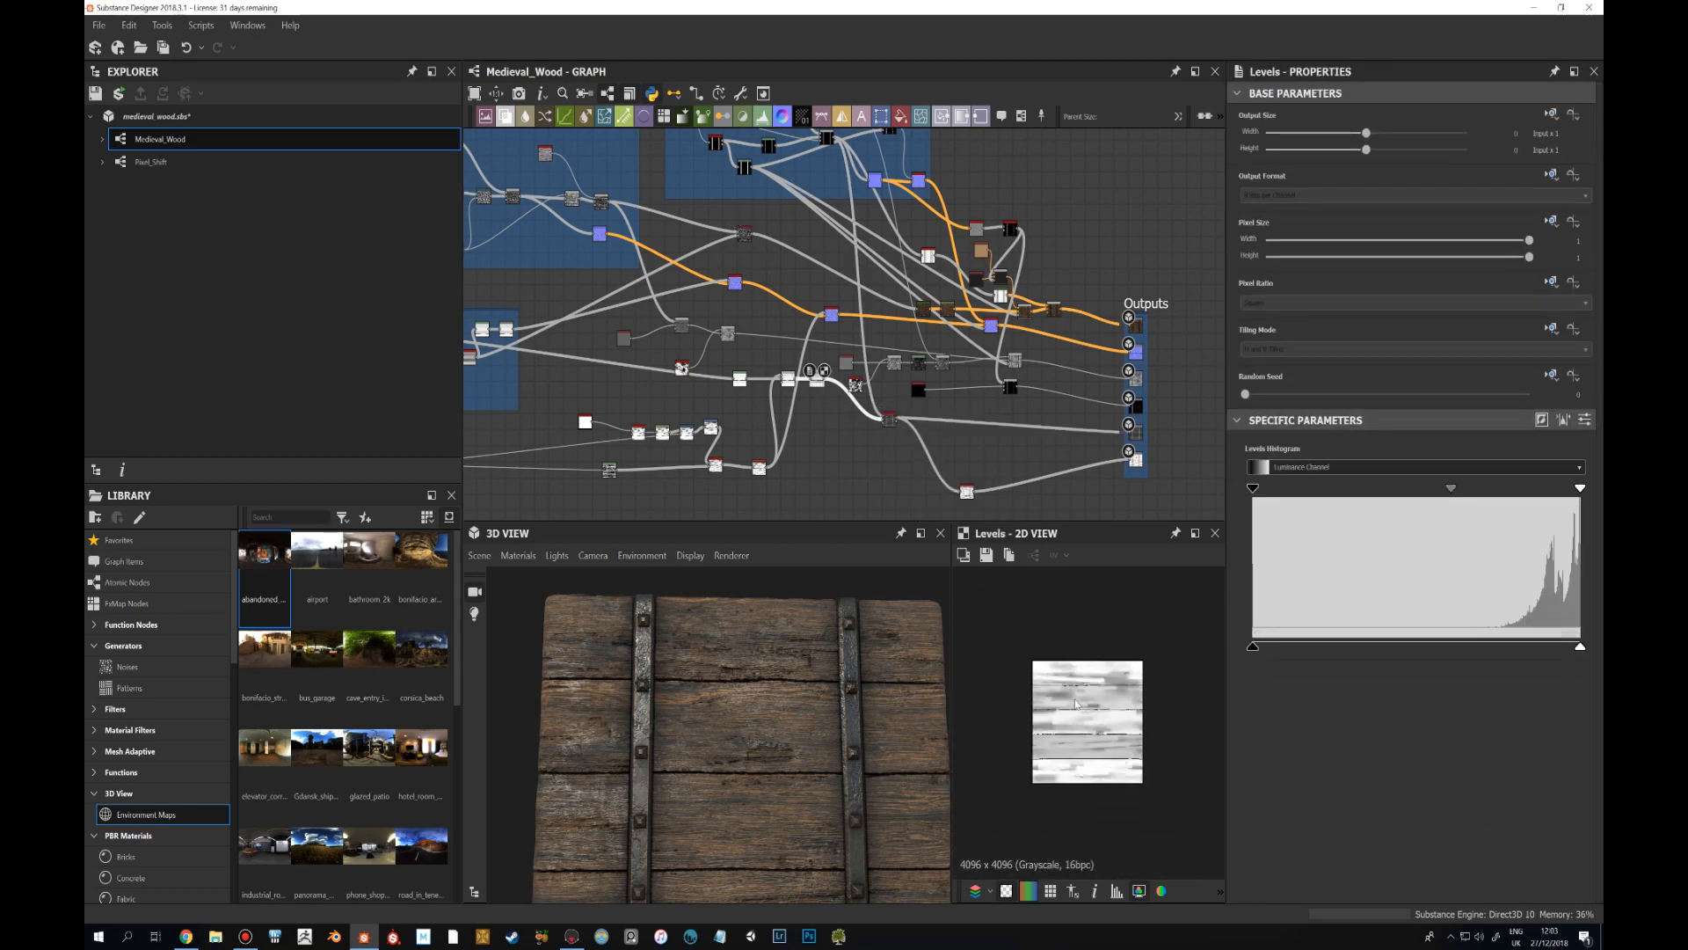
scroll(1073, 704, "up", 4)
left_click_drag(869, 701, 808, 708)
middle_click_drag(753, 330, 737, 436)
double_click(814, 246)
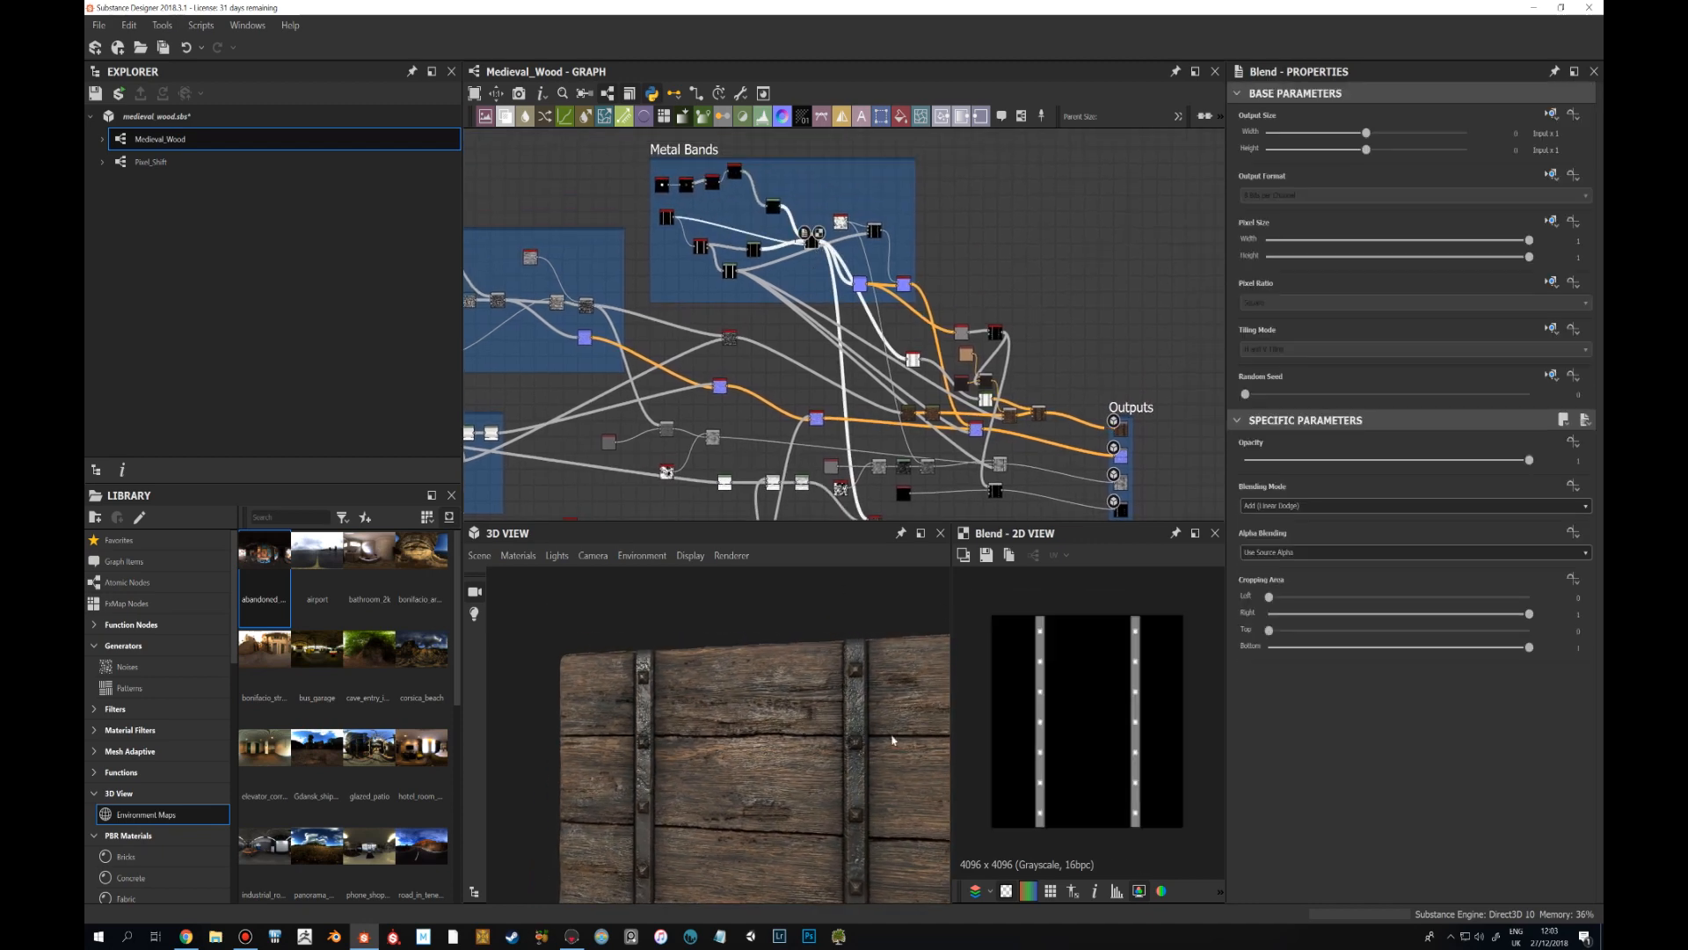
middle_click_drag(888, 760, 847, 644)
middle_click_drag(872, 517, 863, 400)
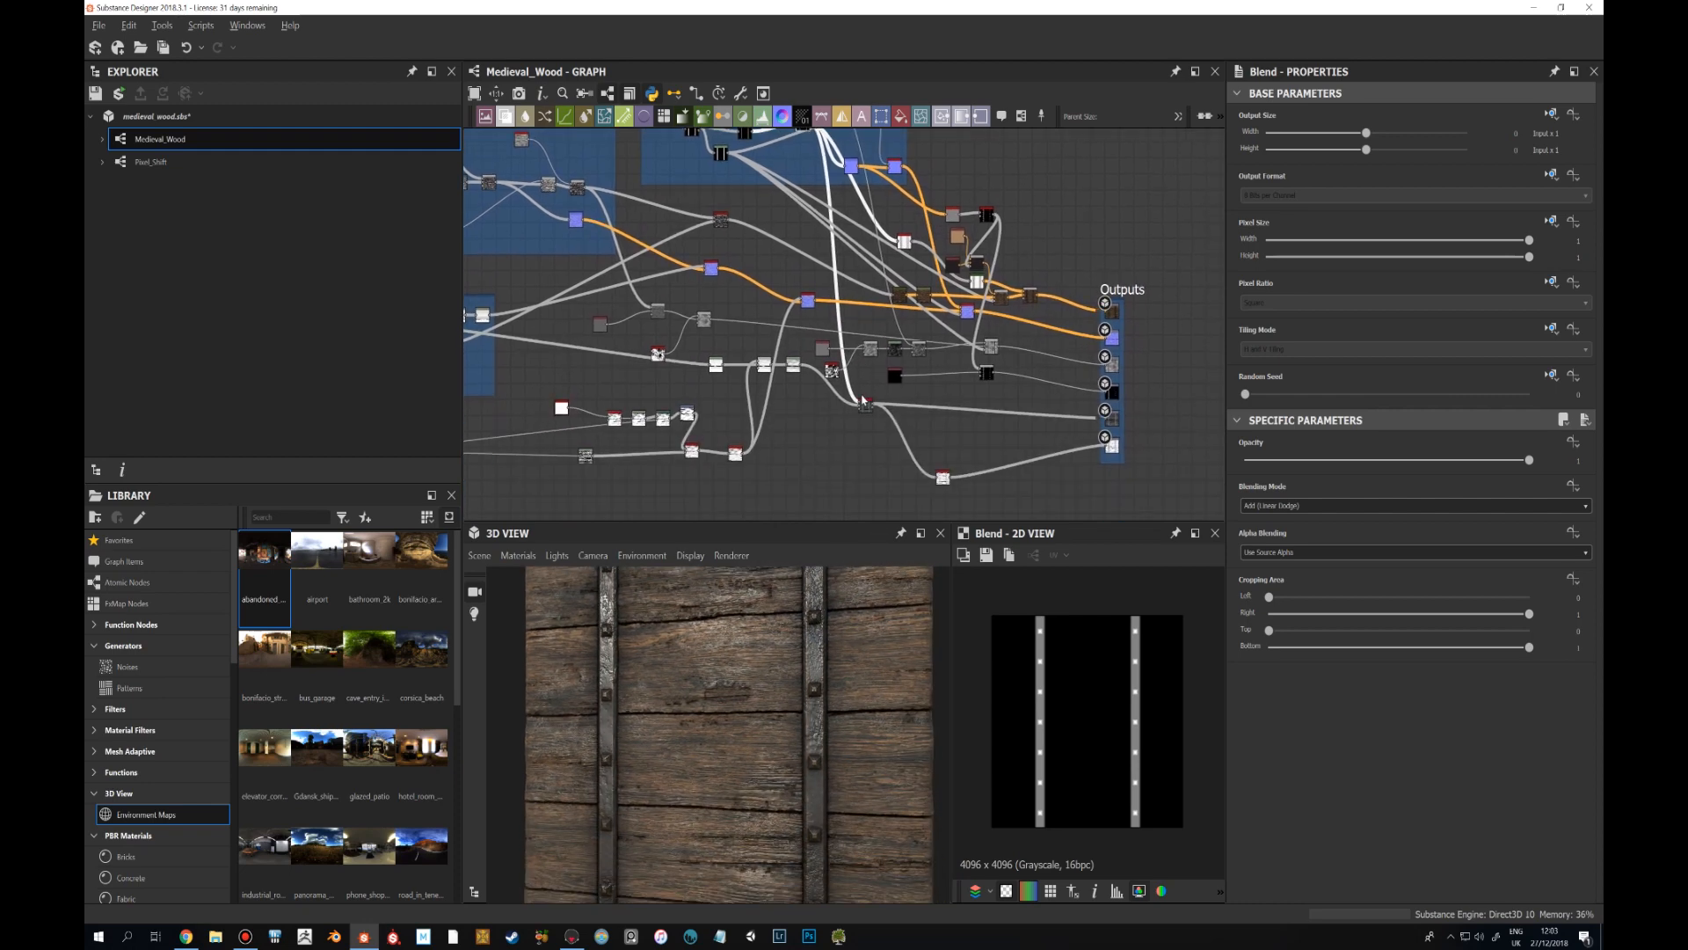
Compare the planks' Levels height with the Metal Bands Blend height up close in the 2D view.
double_click(794, 366)
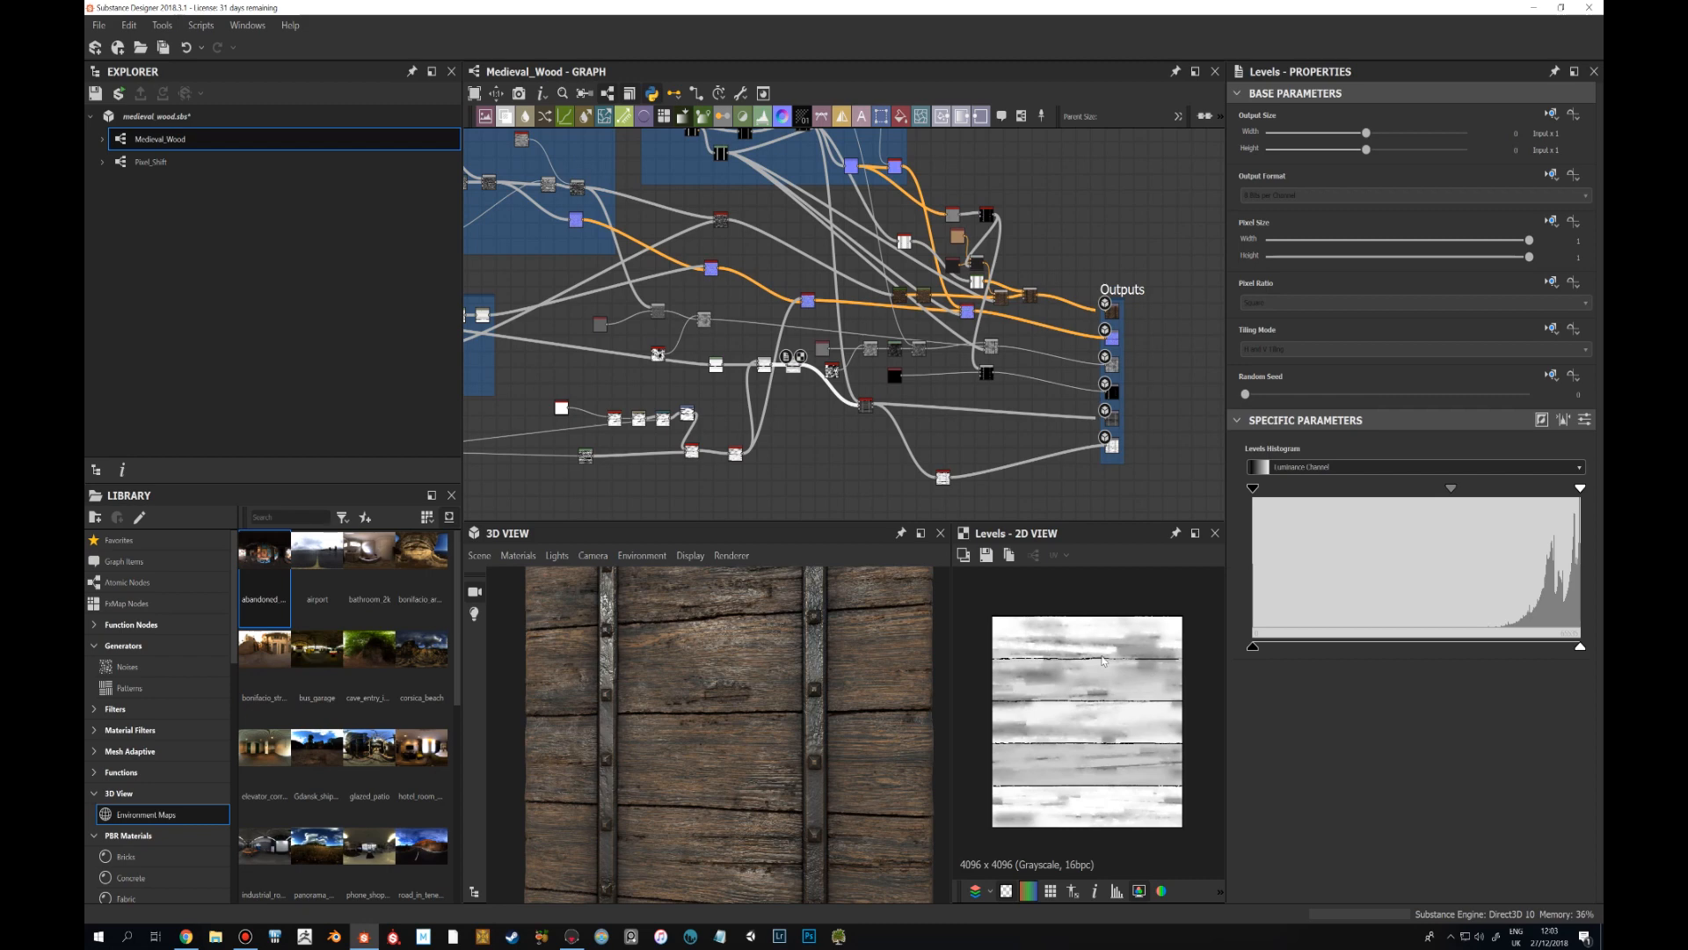
middle_click_drag(796, 370, 815, 380)
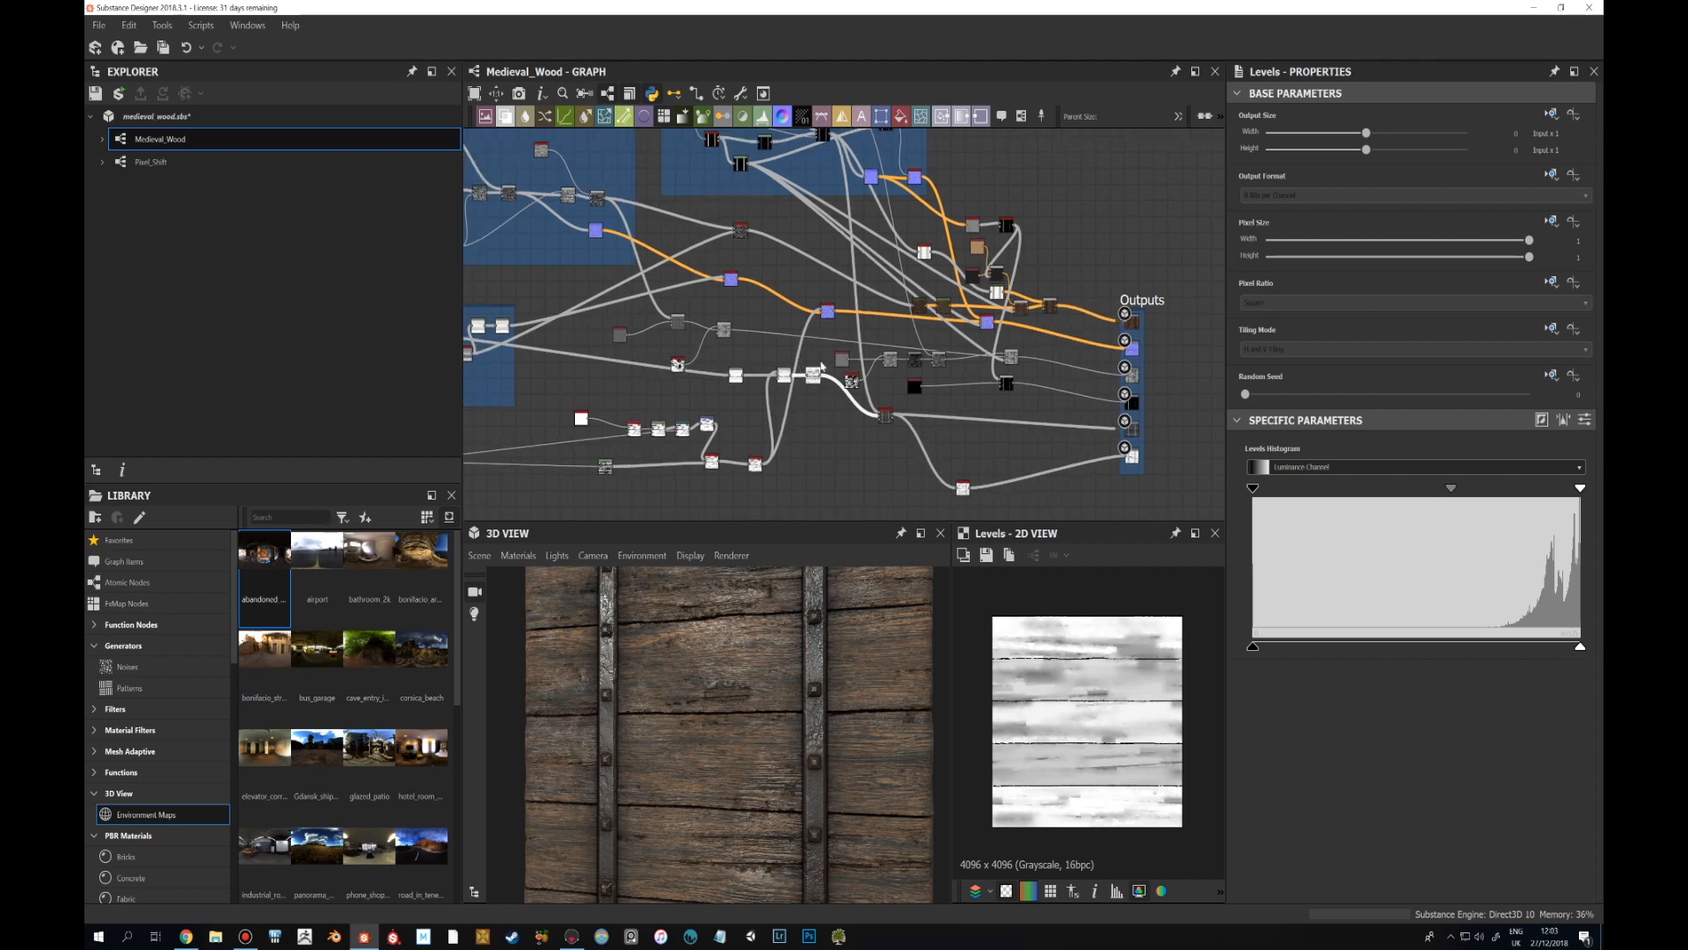
double_click(825, 136)
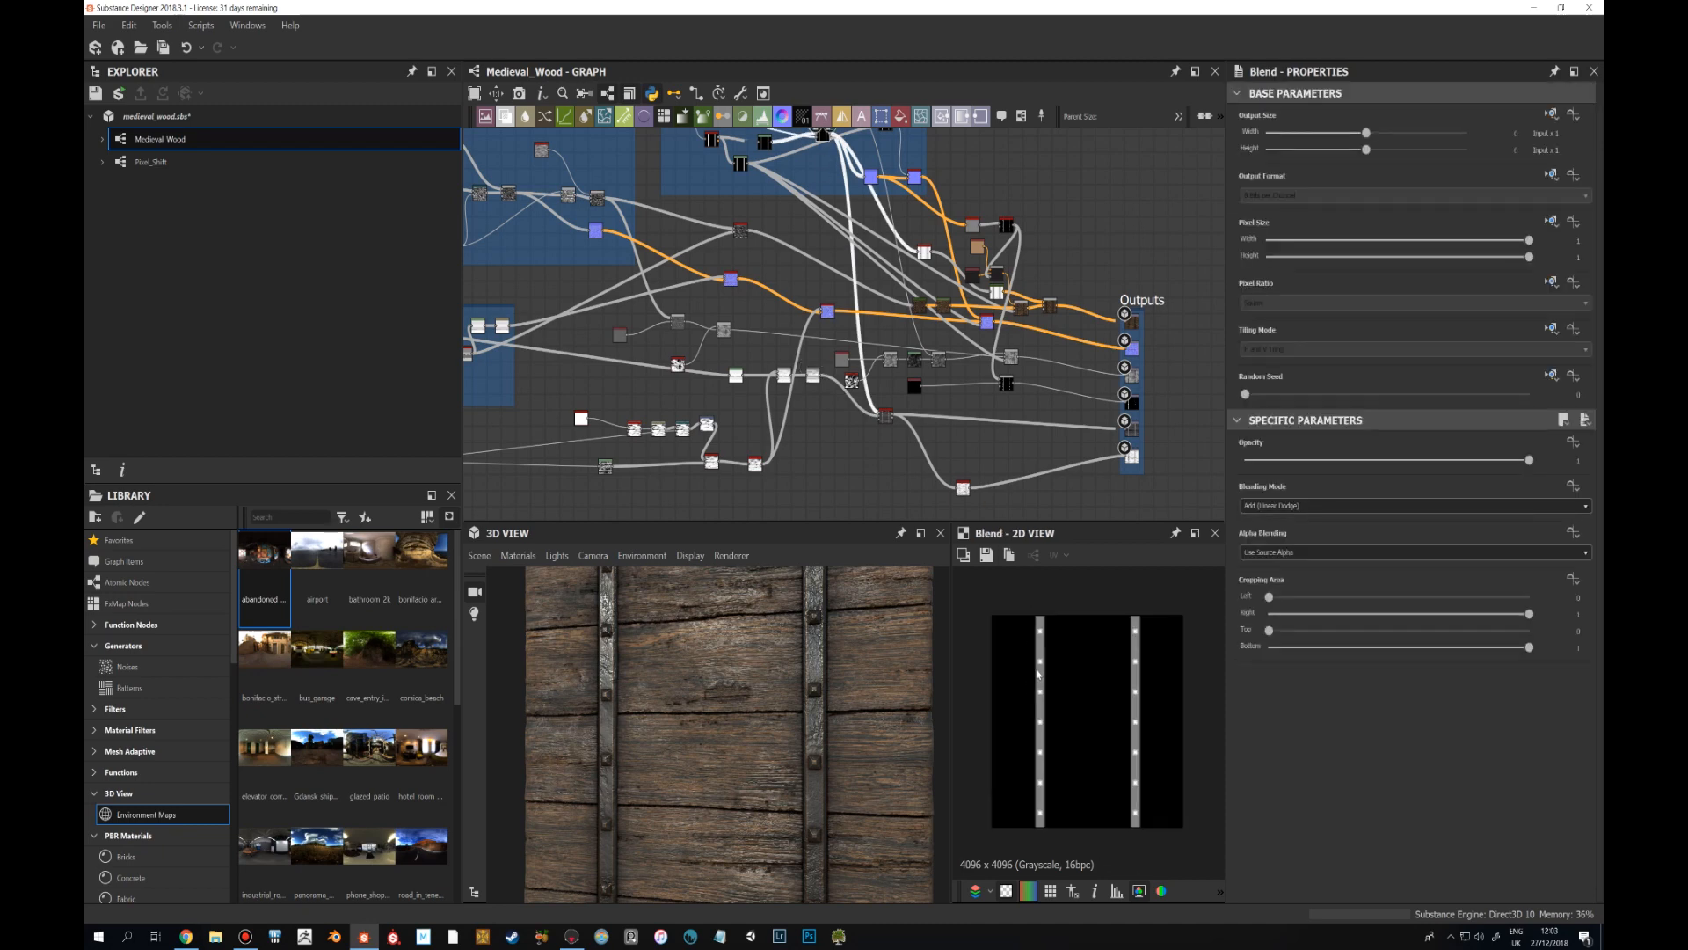
scroll(1038, 673, "up", 3)
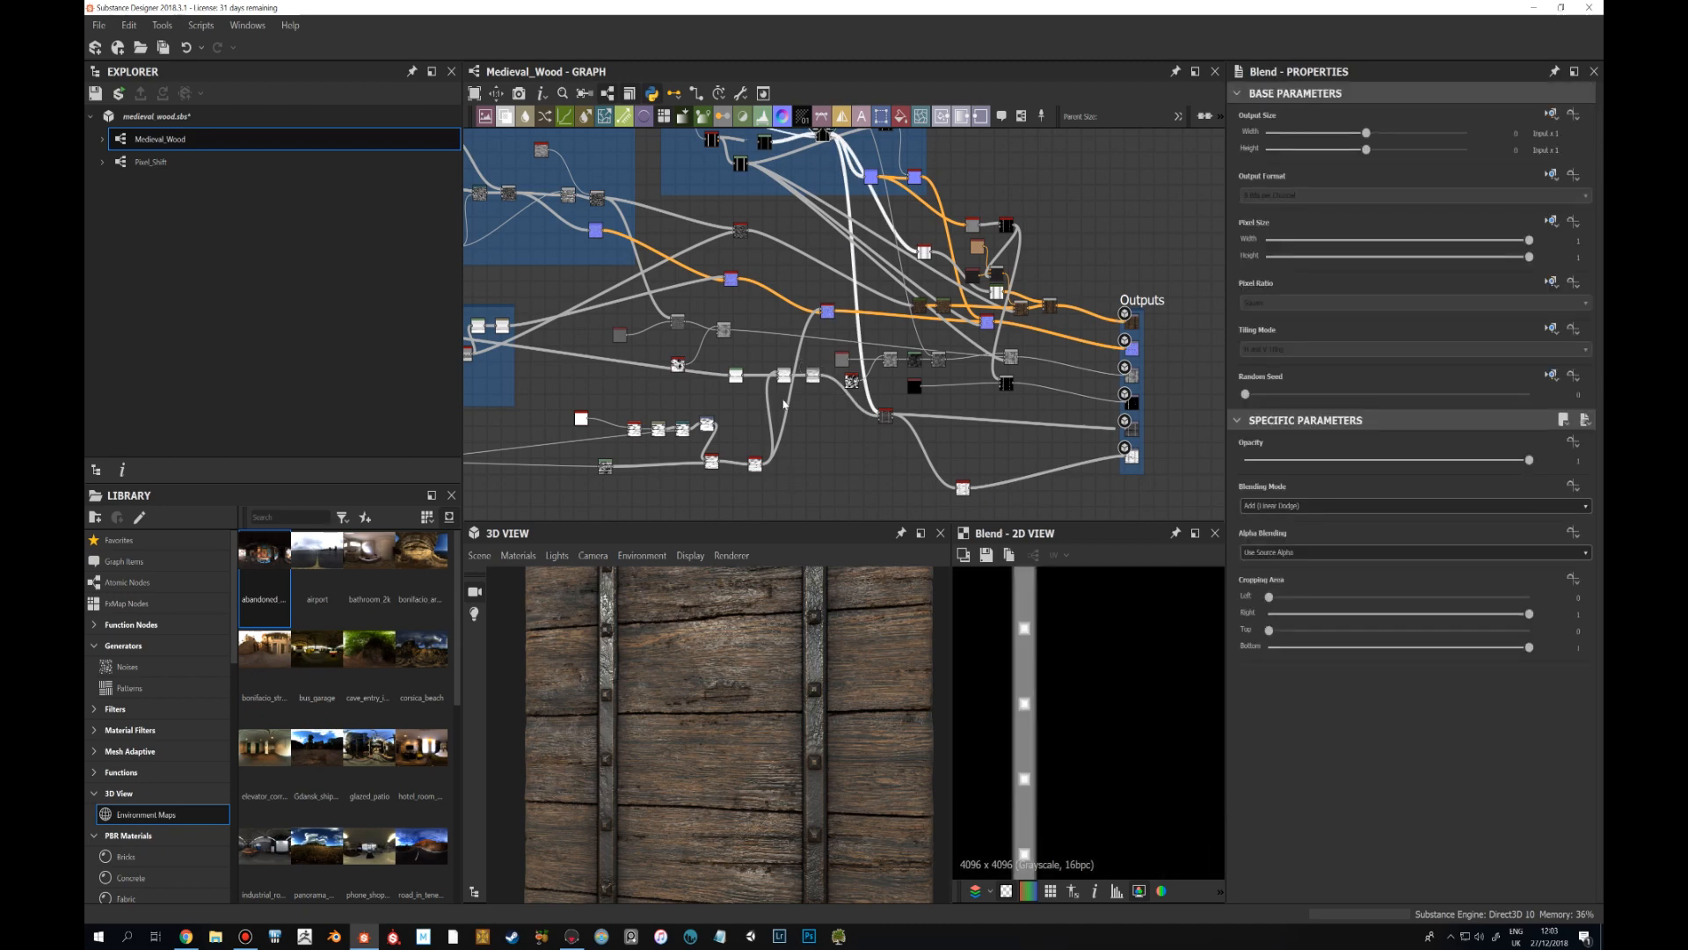
double_click(814, 378)
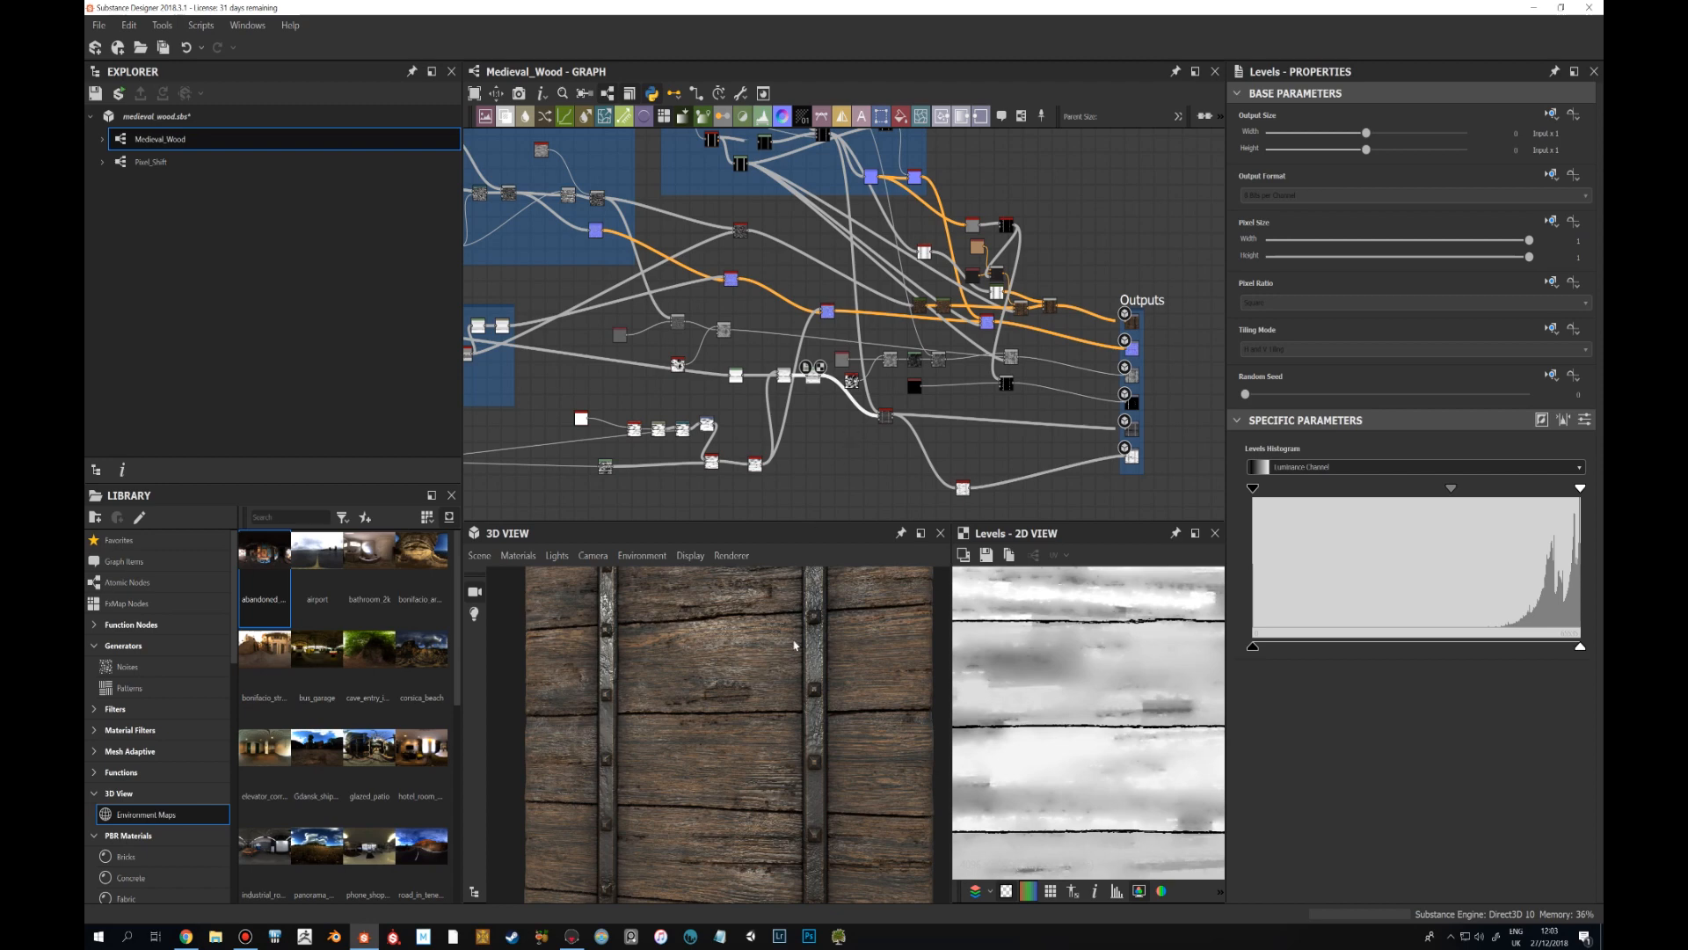
scroll(794, 644, "down", 2)
Preview the height output in the 2D view and examine its relief on the planks and metal bands in the 3D view.
left_click(1132, 430)
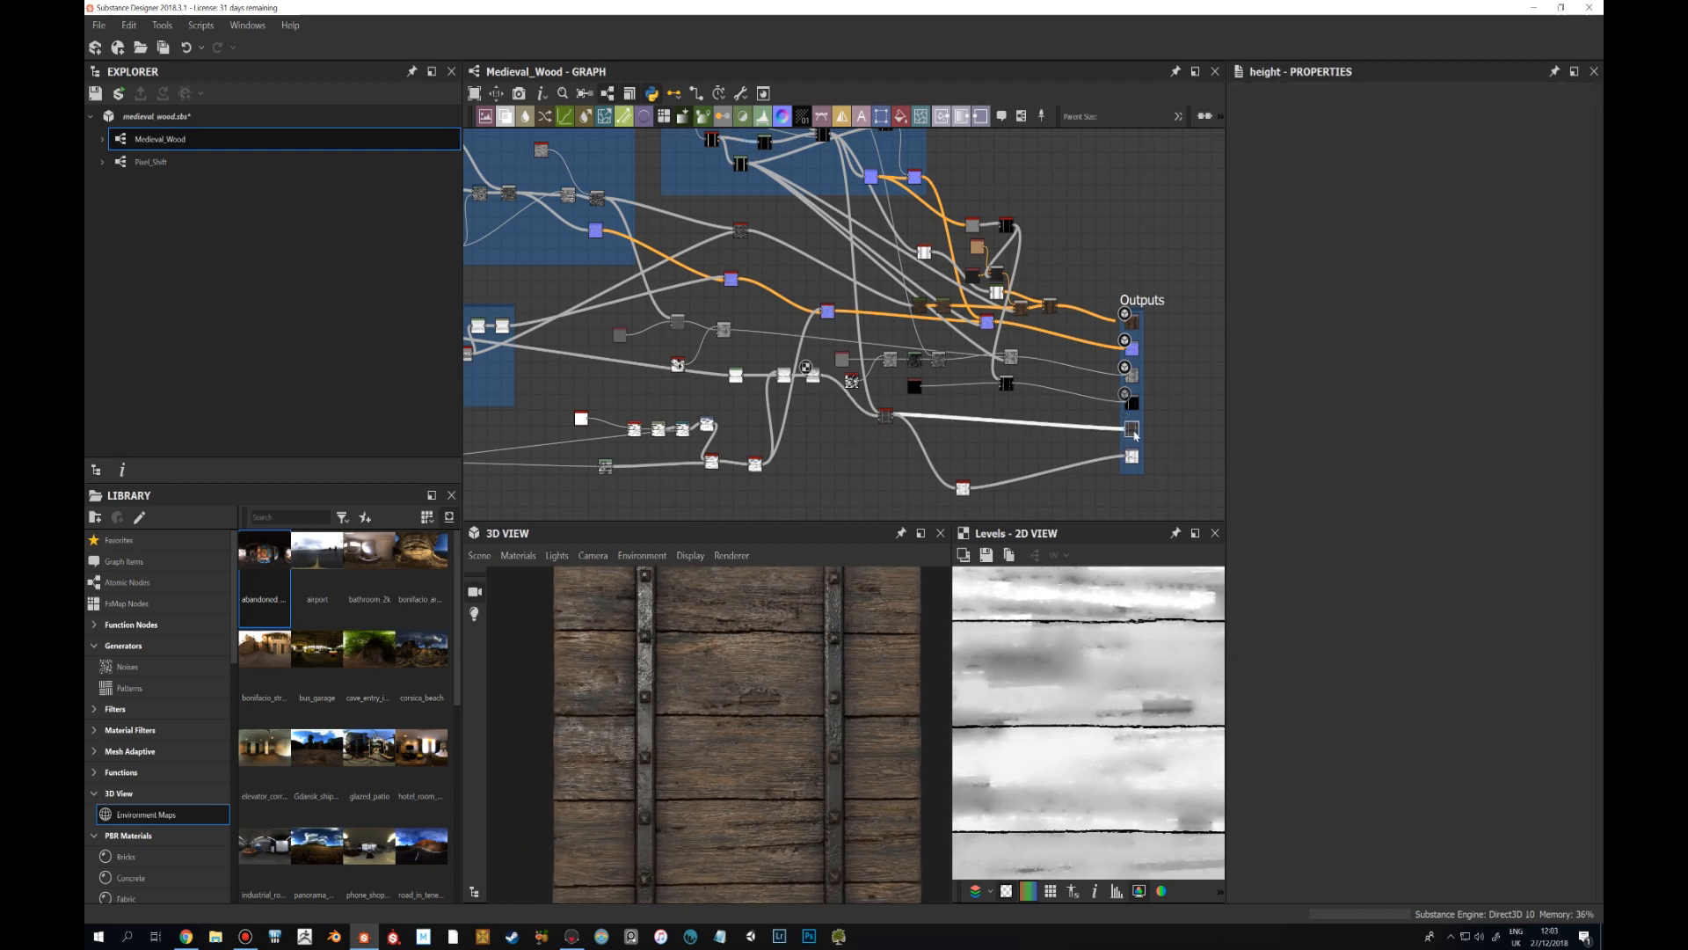
double_click(1133, 432)
scroll(877, 705, "down", 3)
scroll(1046, 710, "down", 5)
scroll(1079, 670, "up", 4)
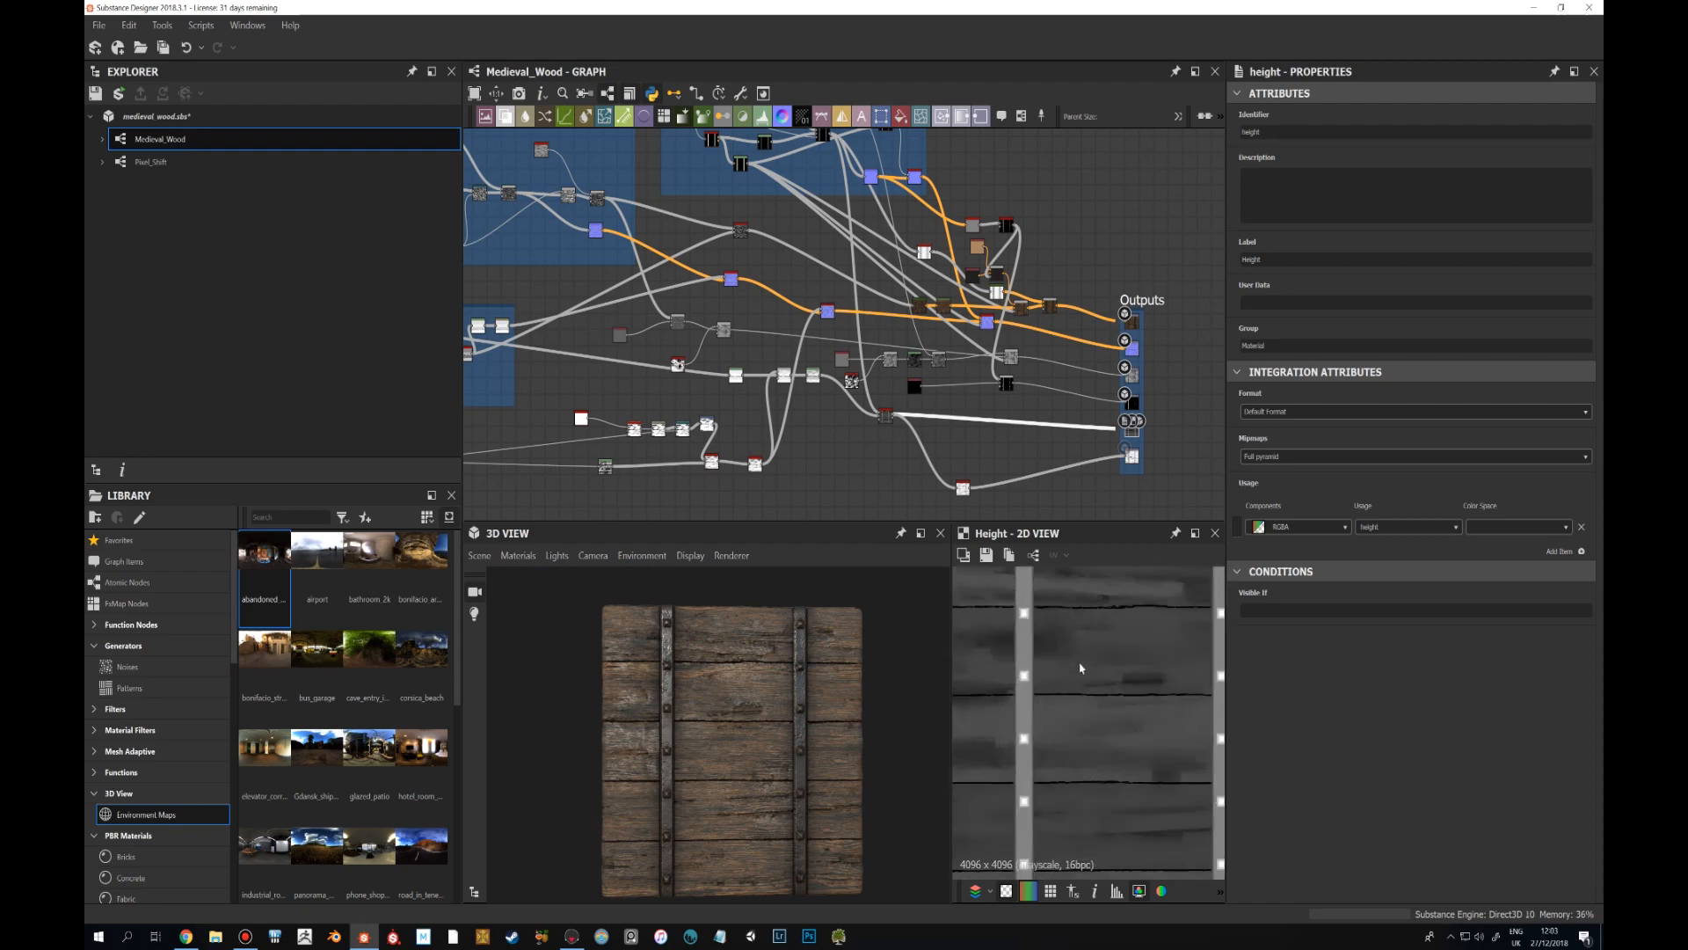
scroll(786, 678, "up", 4)
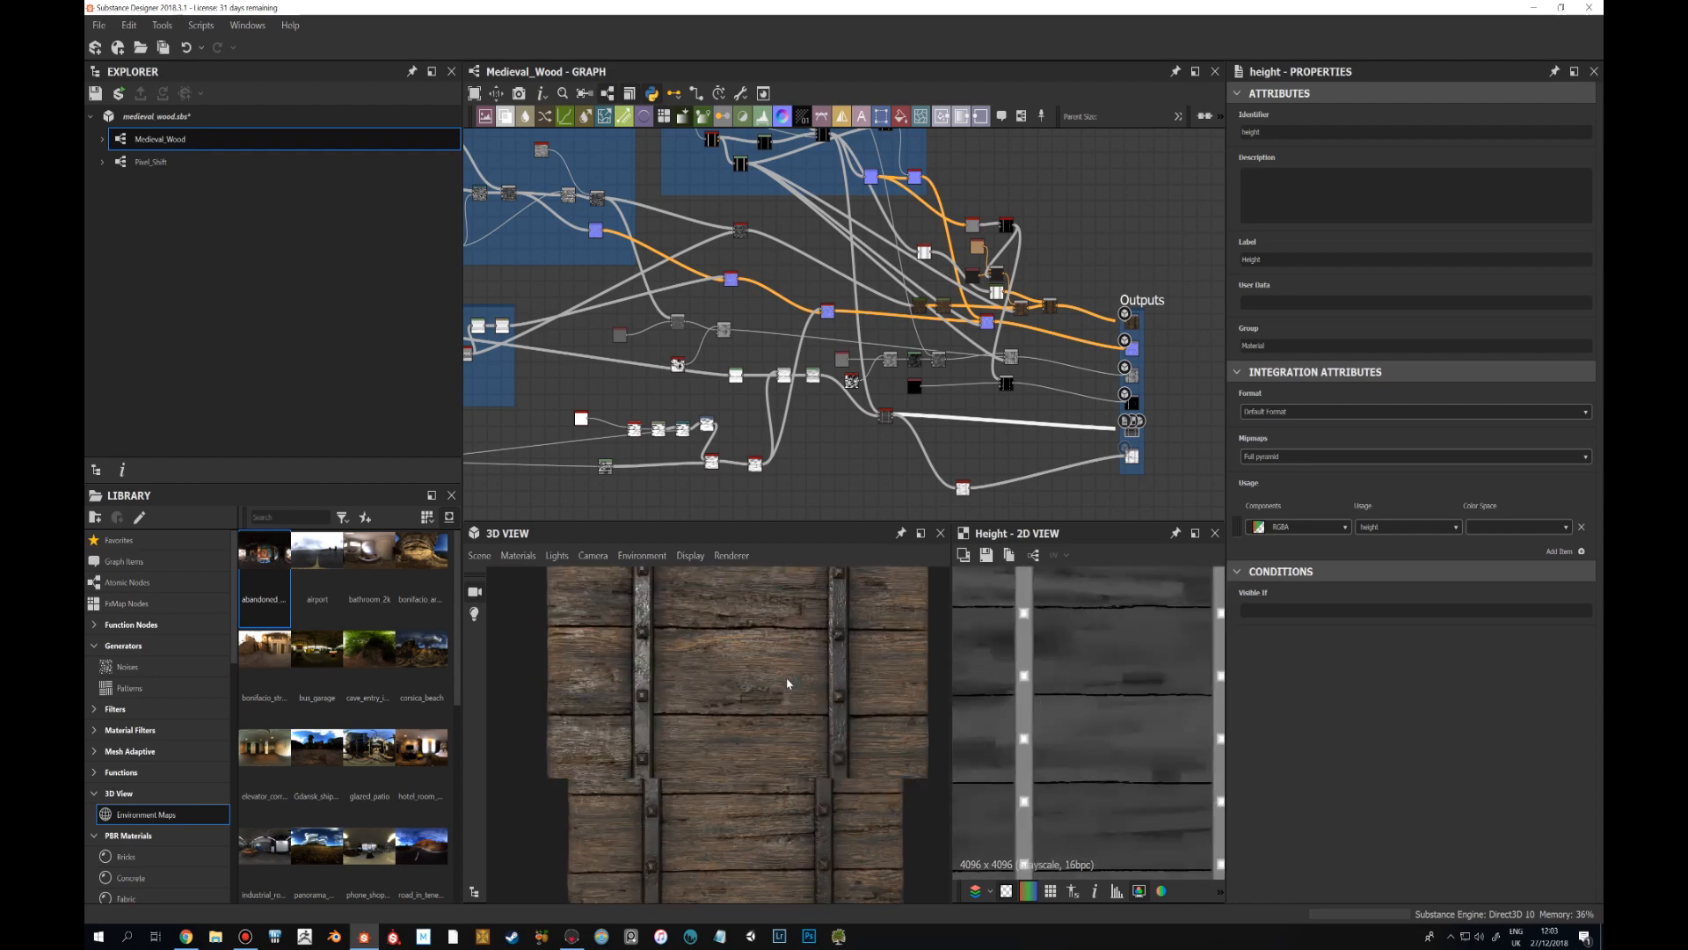
left_click_drag(806, 697, 809, 697)
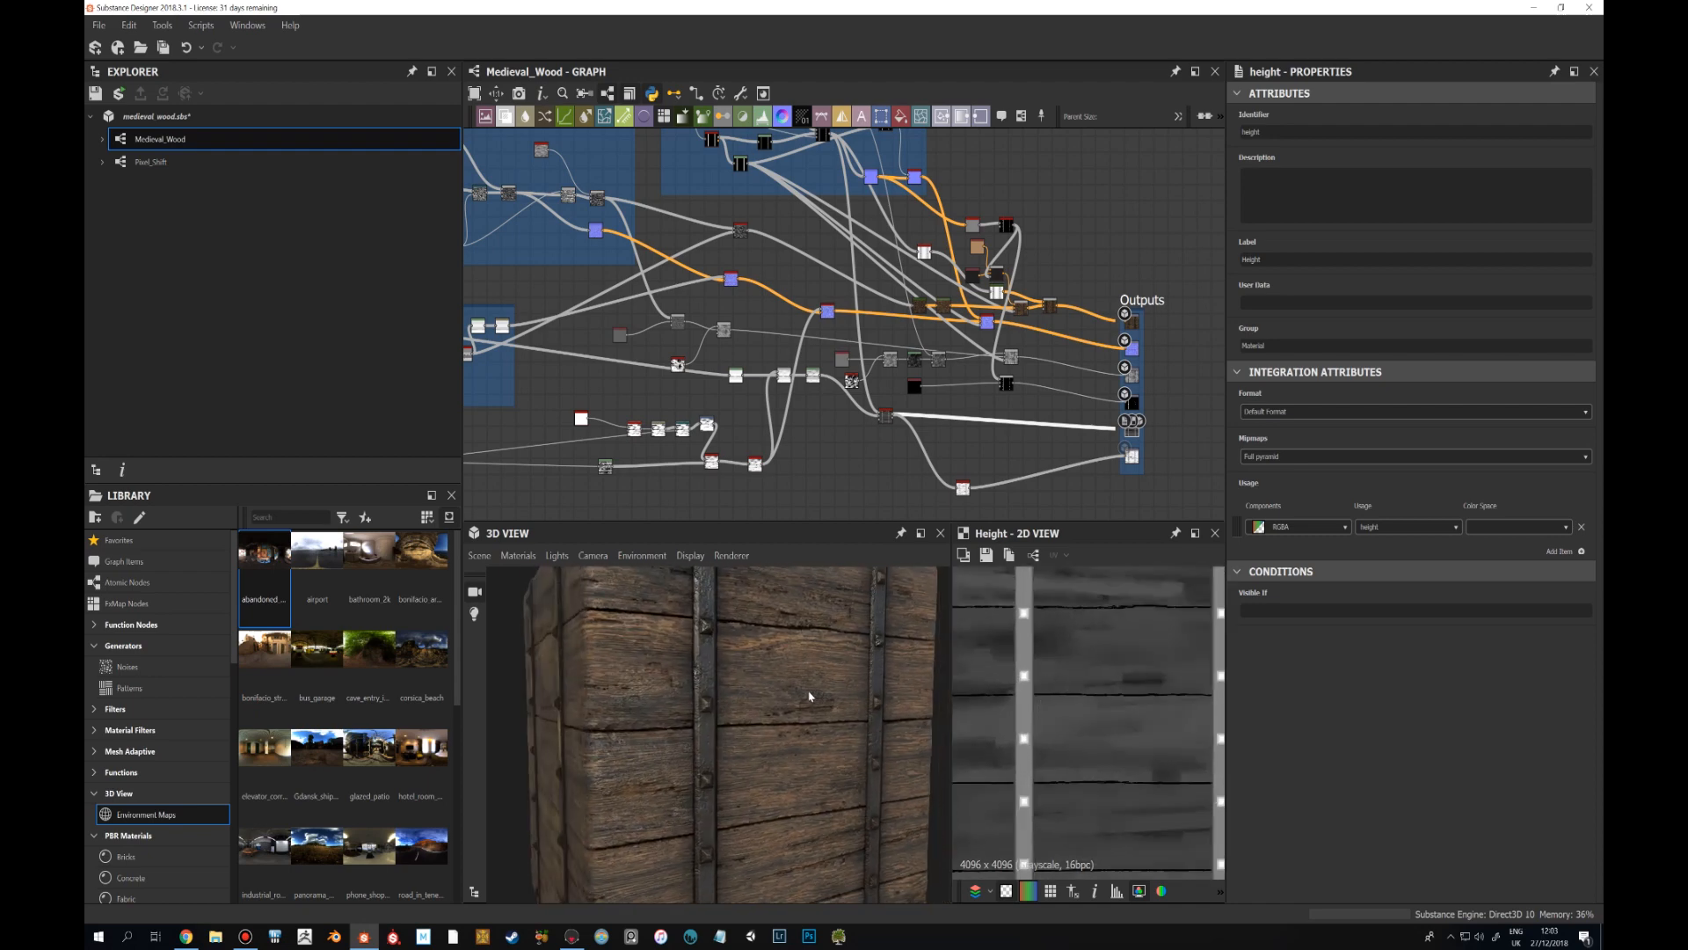
scroll(1066, 688, "down", 3)
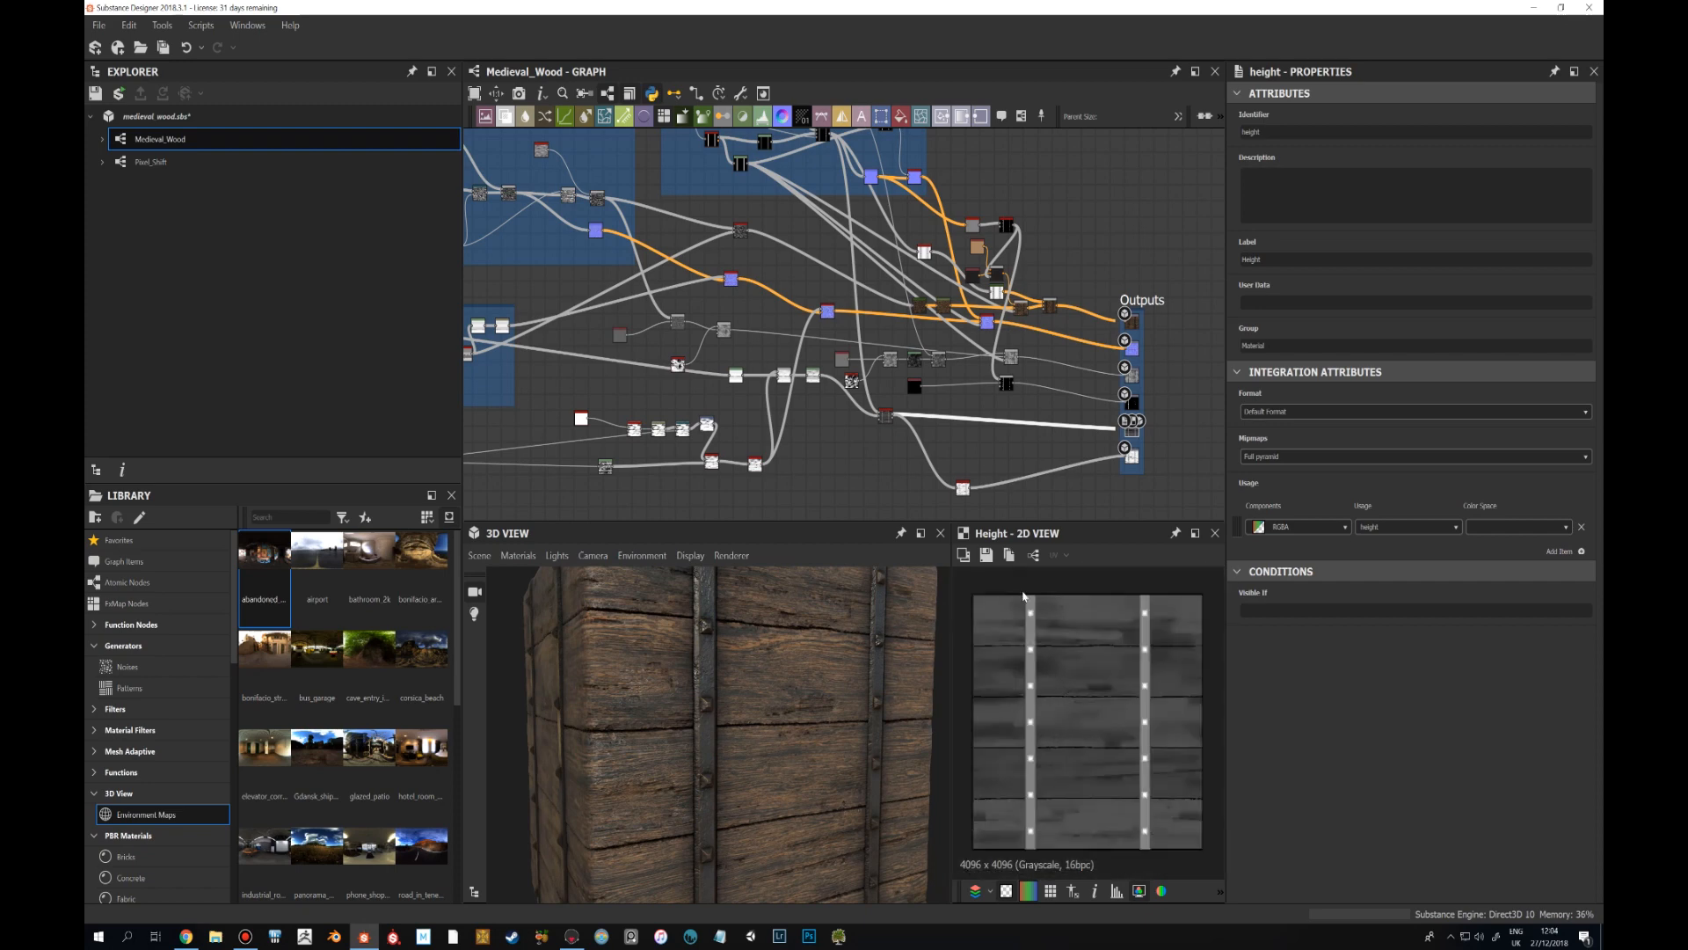
Preview the planks' Levels node again, followed by the Height Blend node it feeds, in the 2D view.
double_click(814, 379)
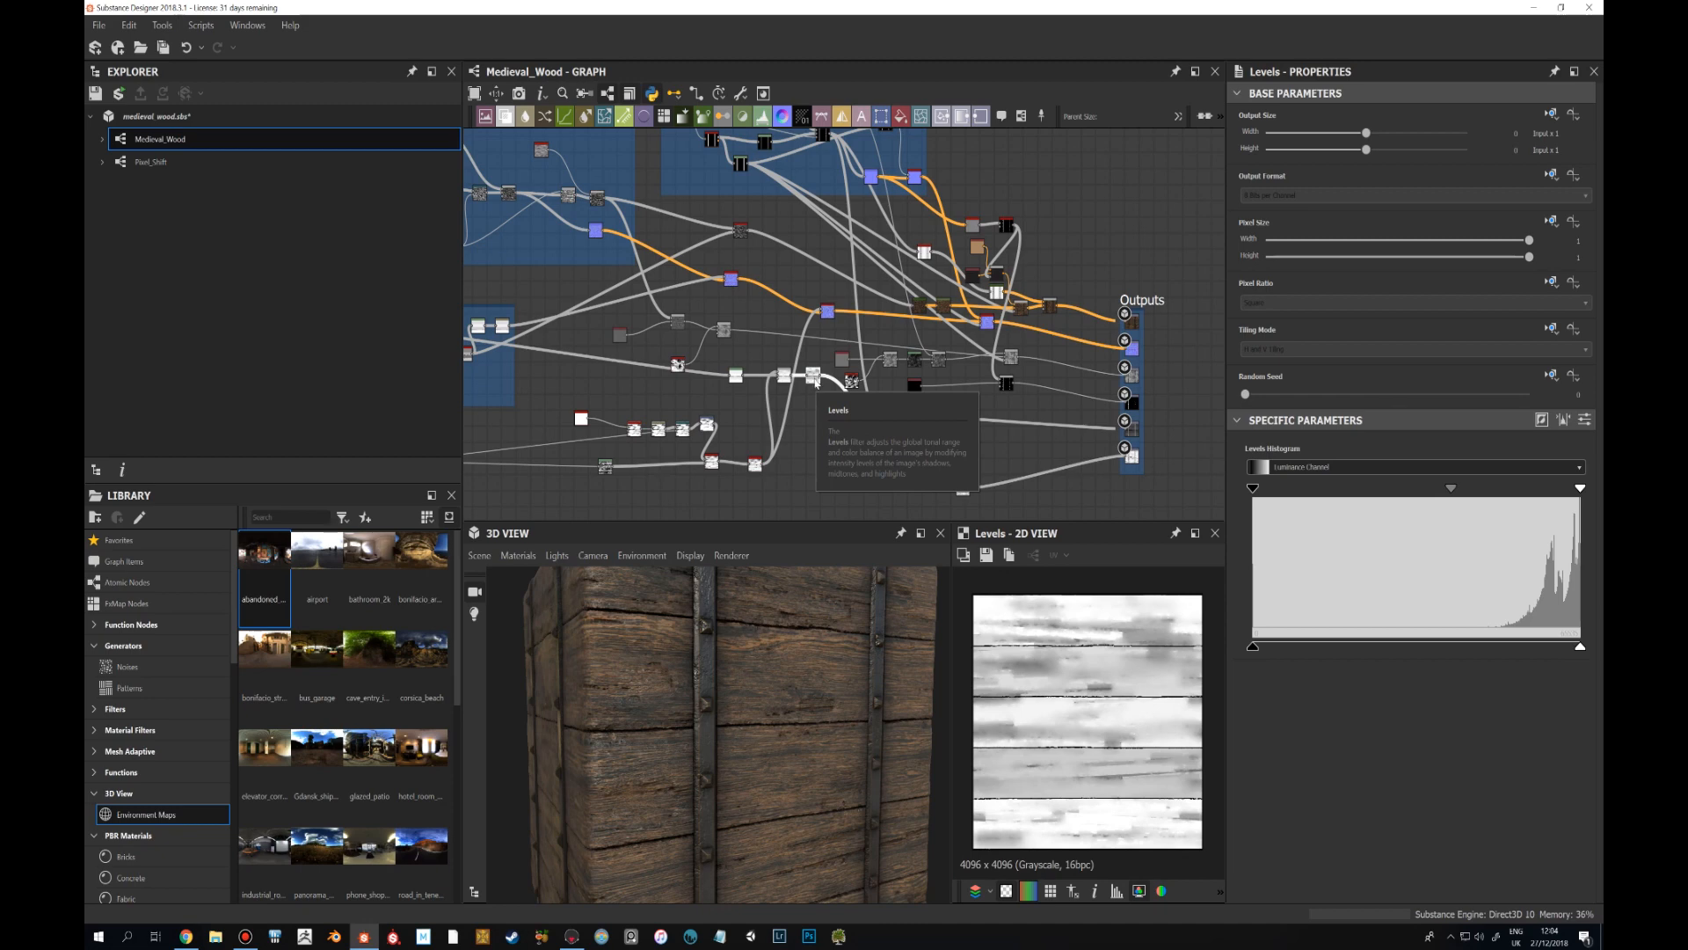
left_click_drag(814, 377, 886, 415)
left_click(889, 424)
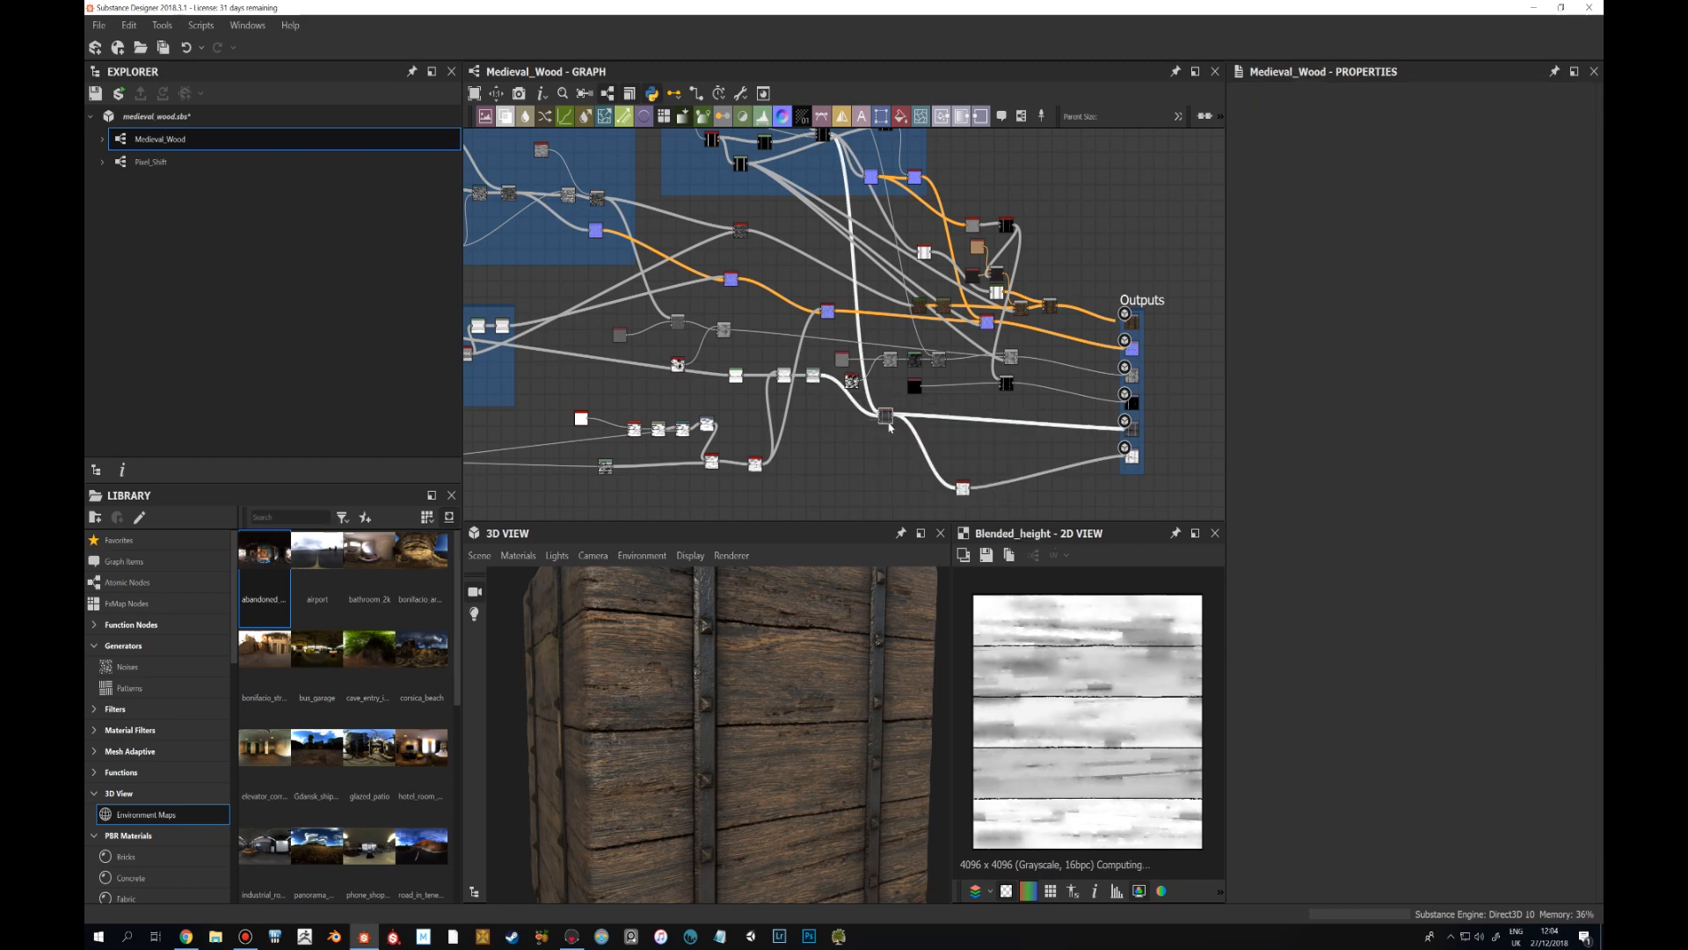
scroll(1062, 711, "down", 2)
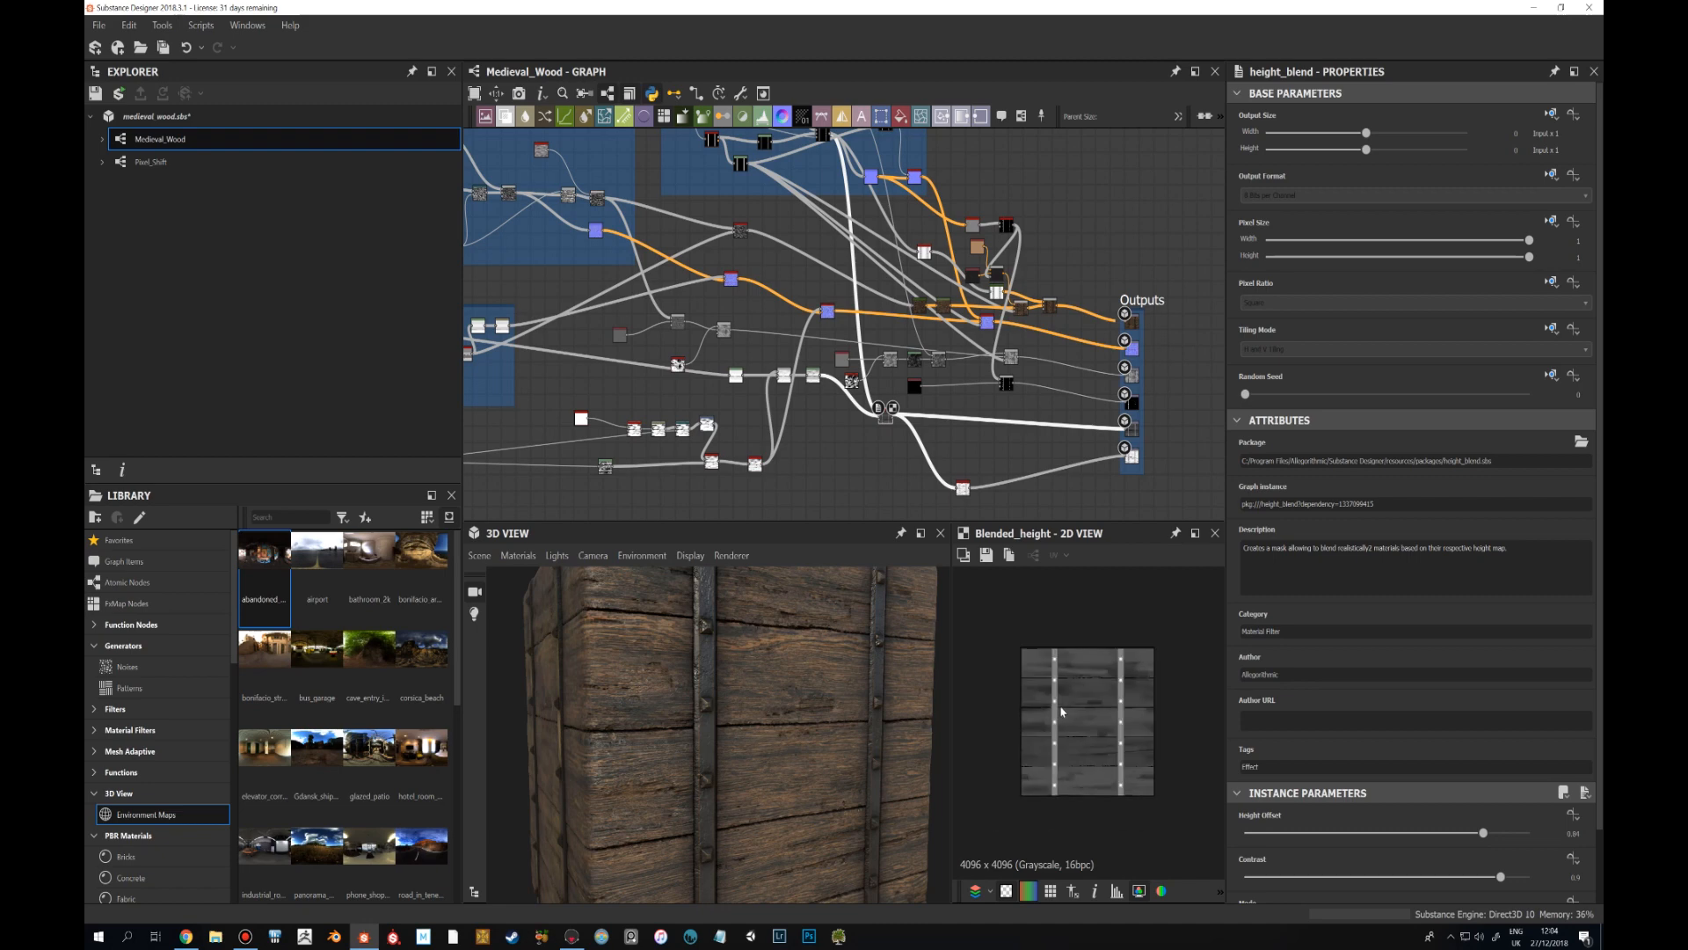
scroll(844, 237, "up", 2)
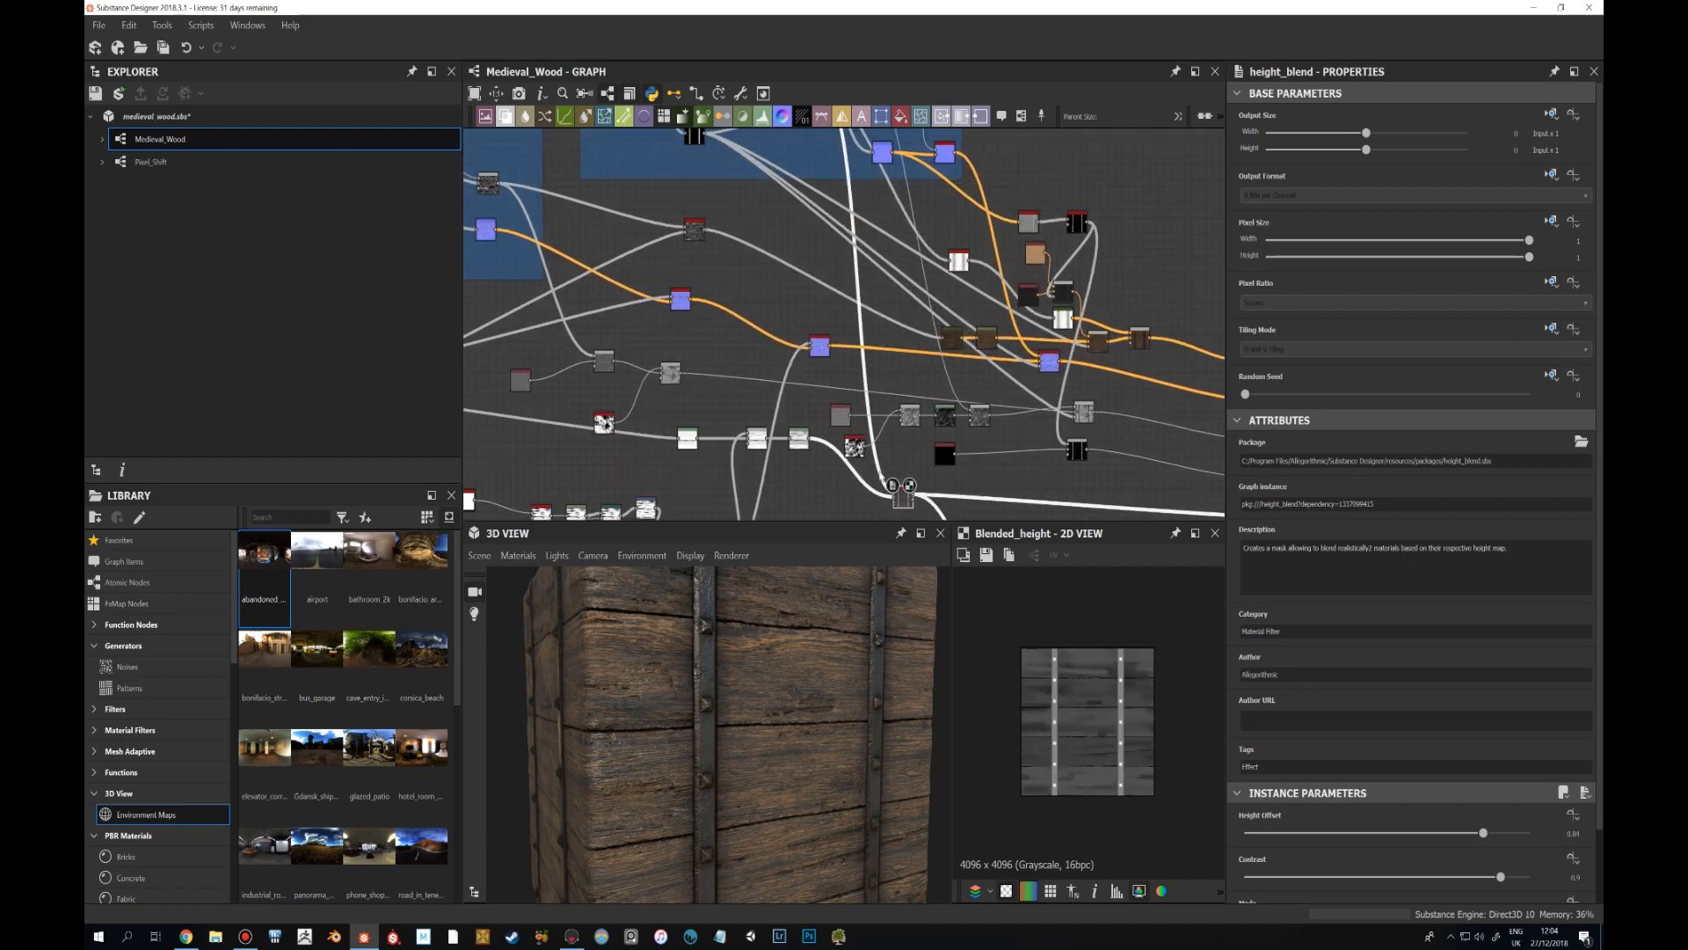
middle_click_drag(930, 498, 881, 495)
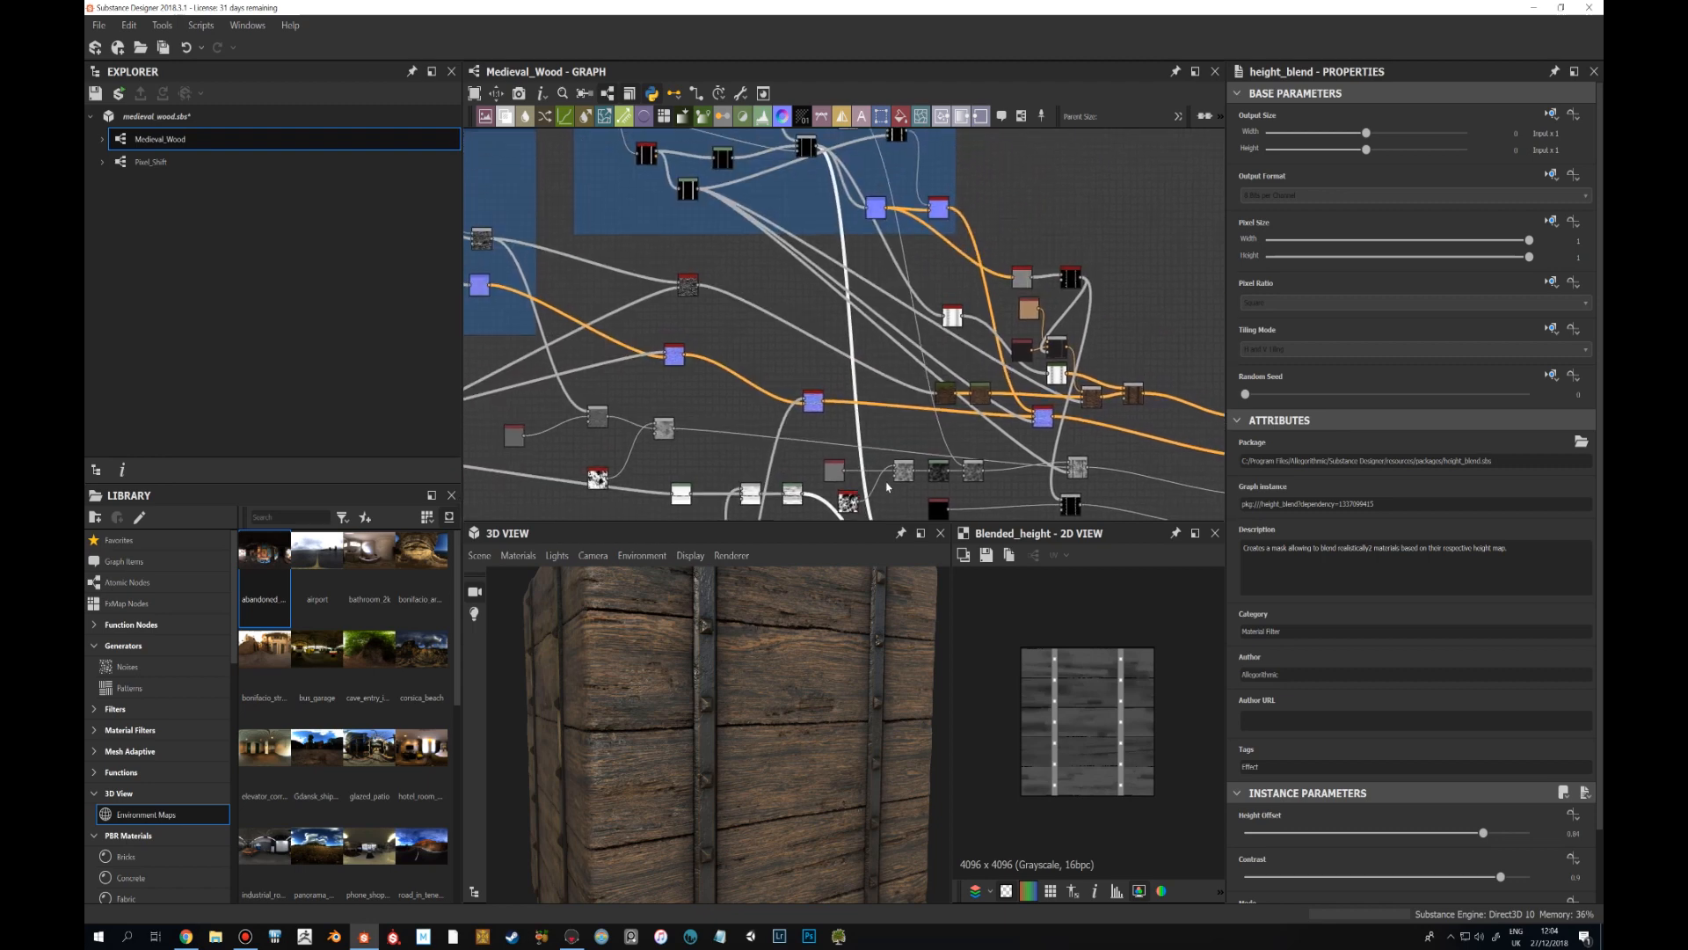
Compare the Metal Bands Blend node with the combined Height Blend result, and inspect the Height Blend node's connections in the graph.
double_click(810, 150)
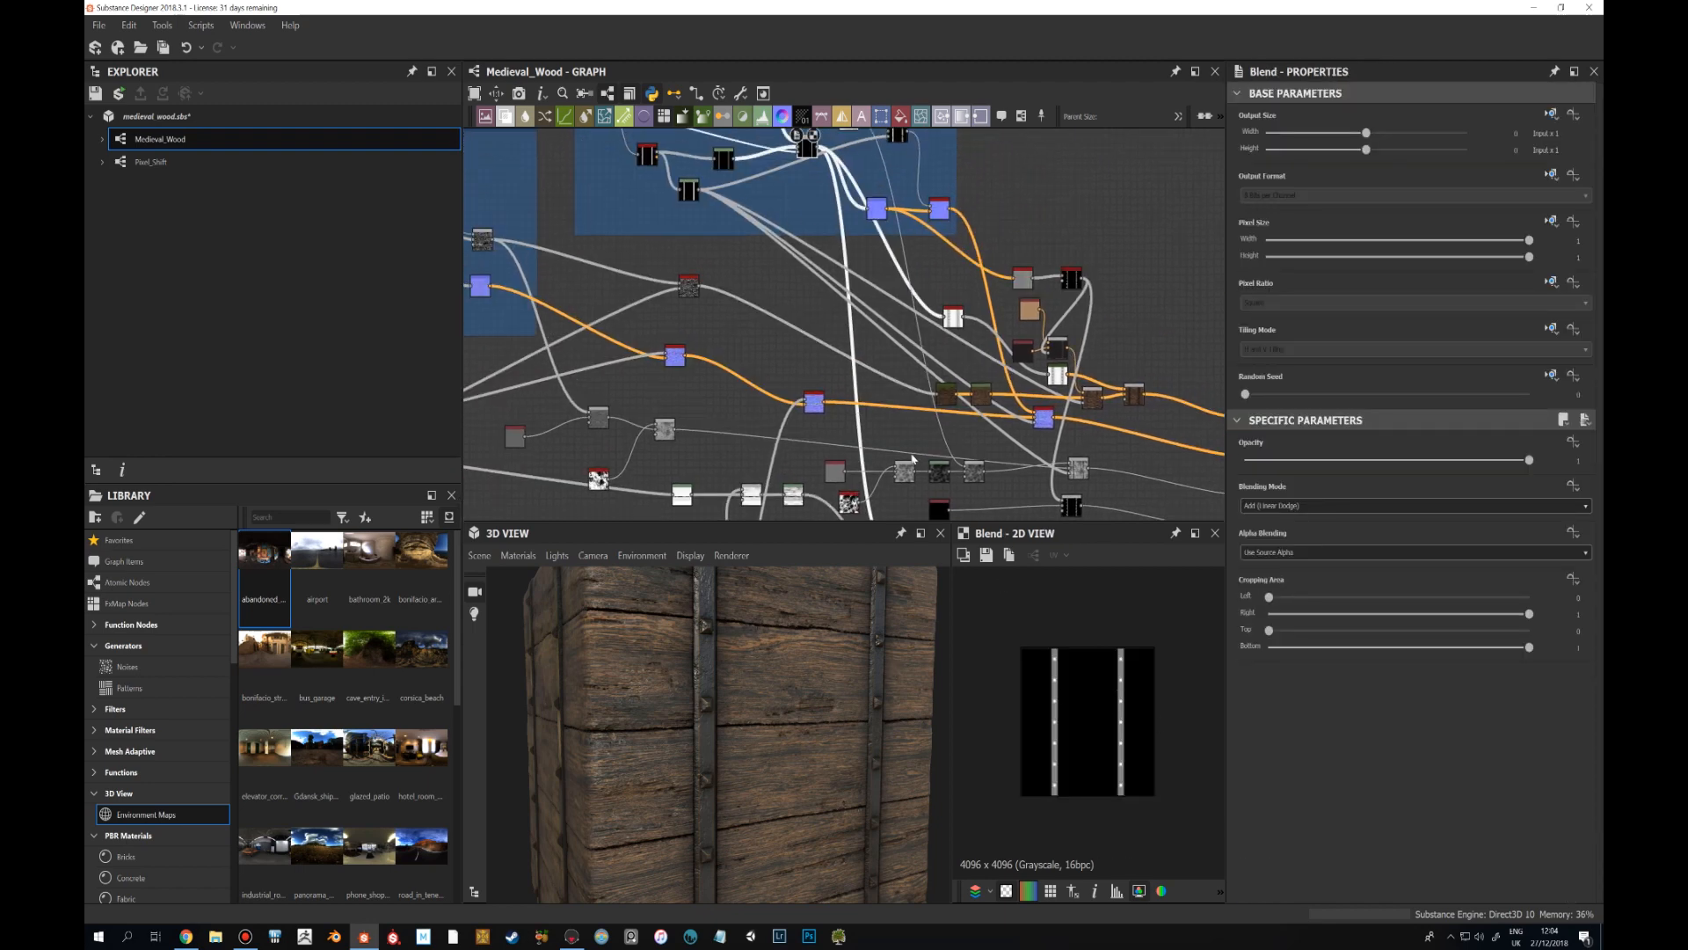
middle_click_drag(887, 505, 879, 455)
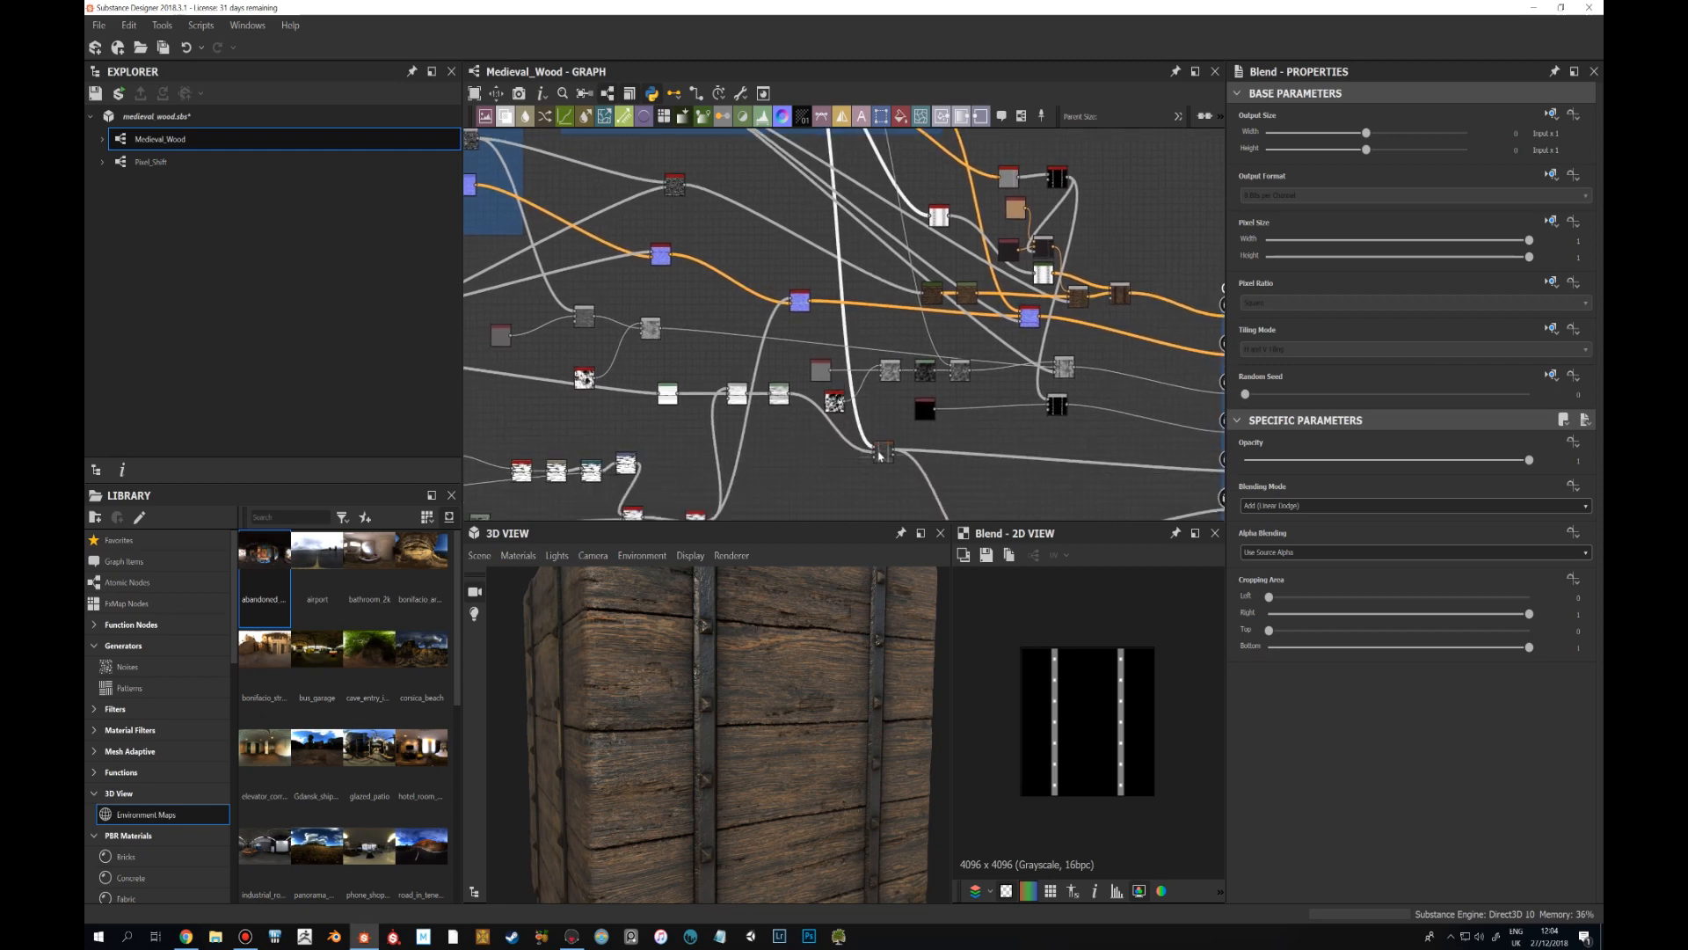
double_click(879, 455)
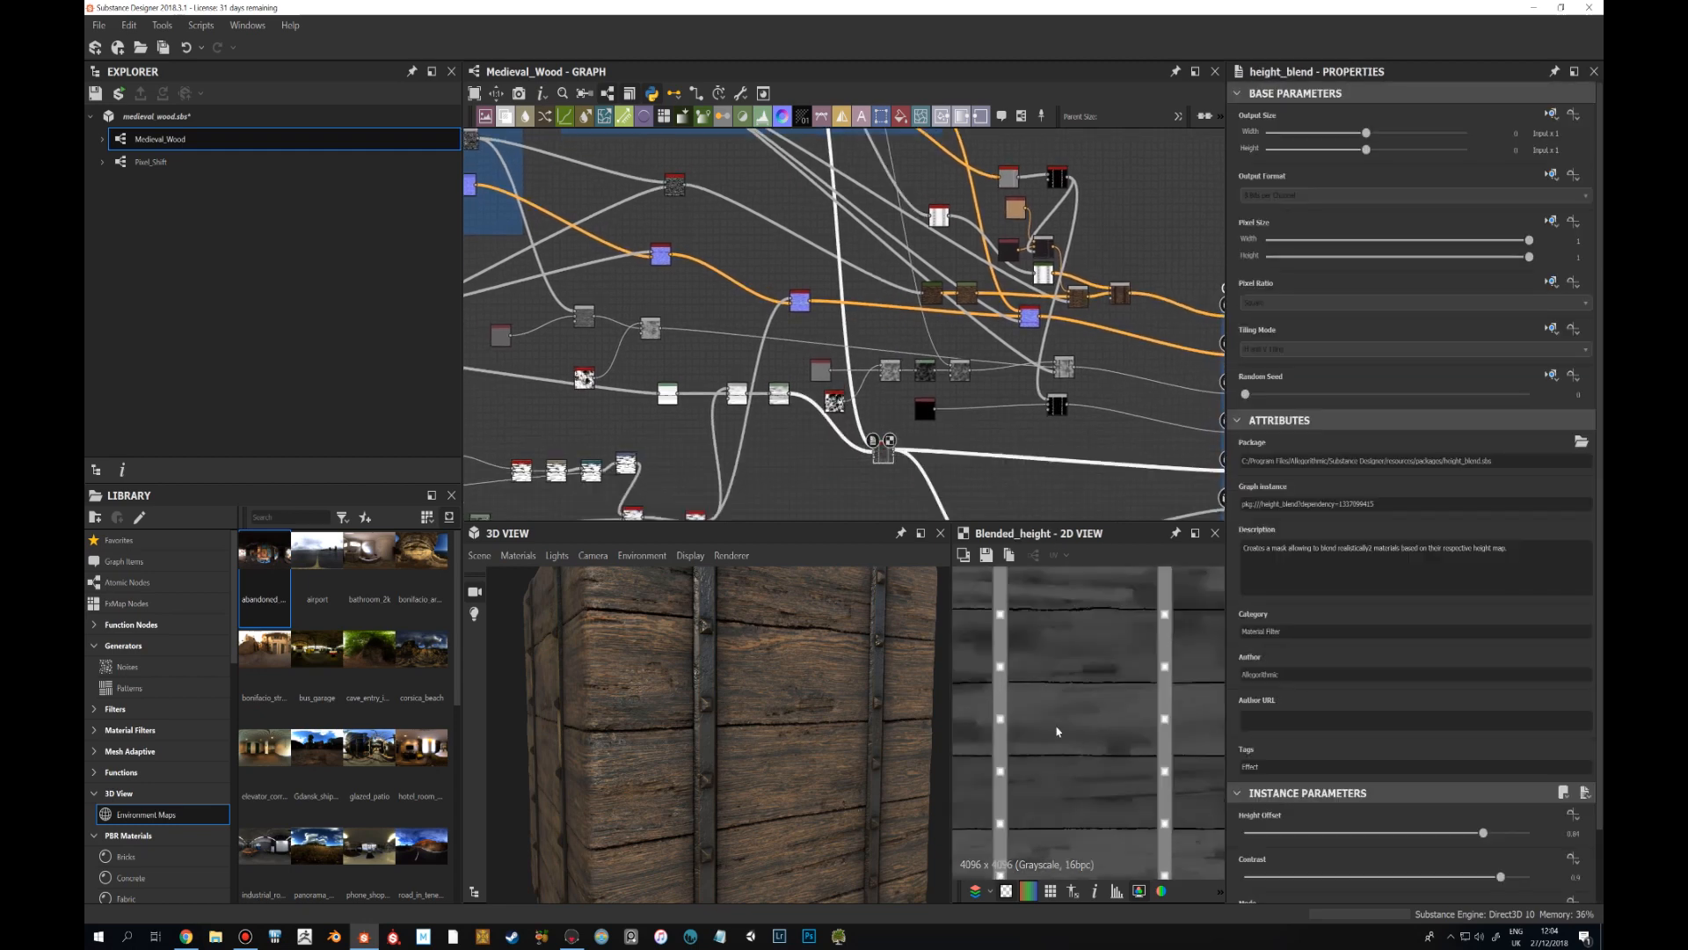
scroll(907, 404, "down", 4)
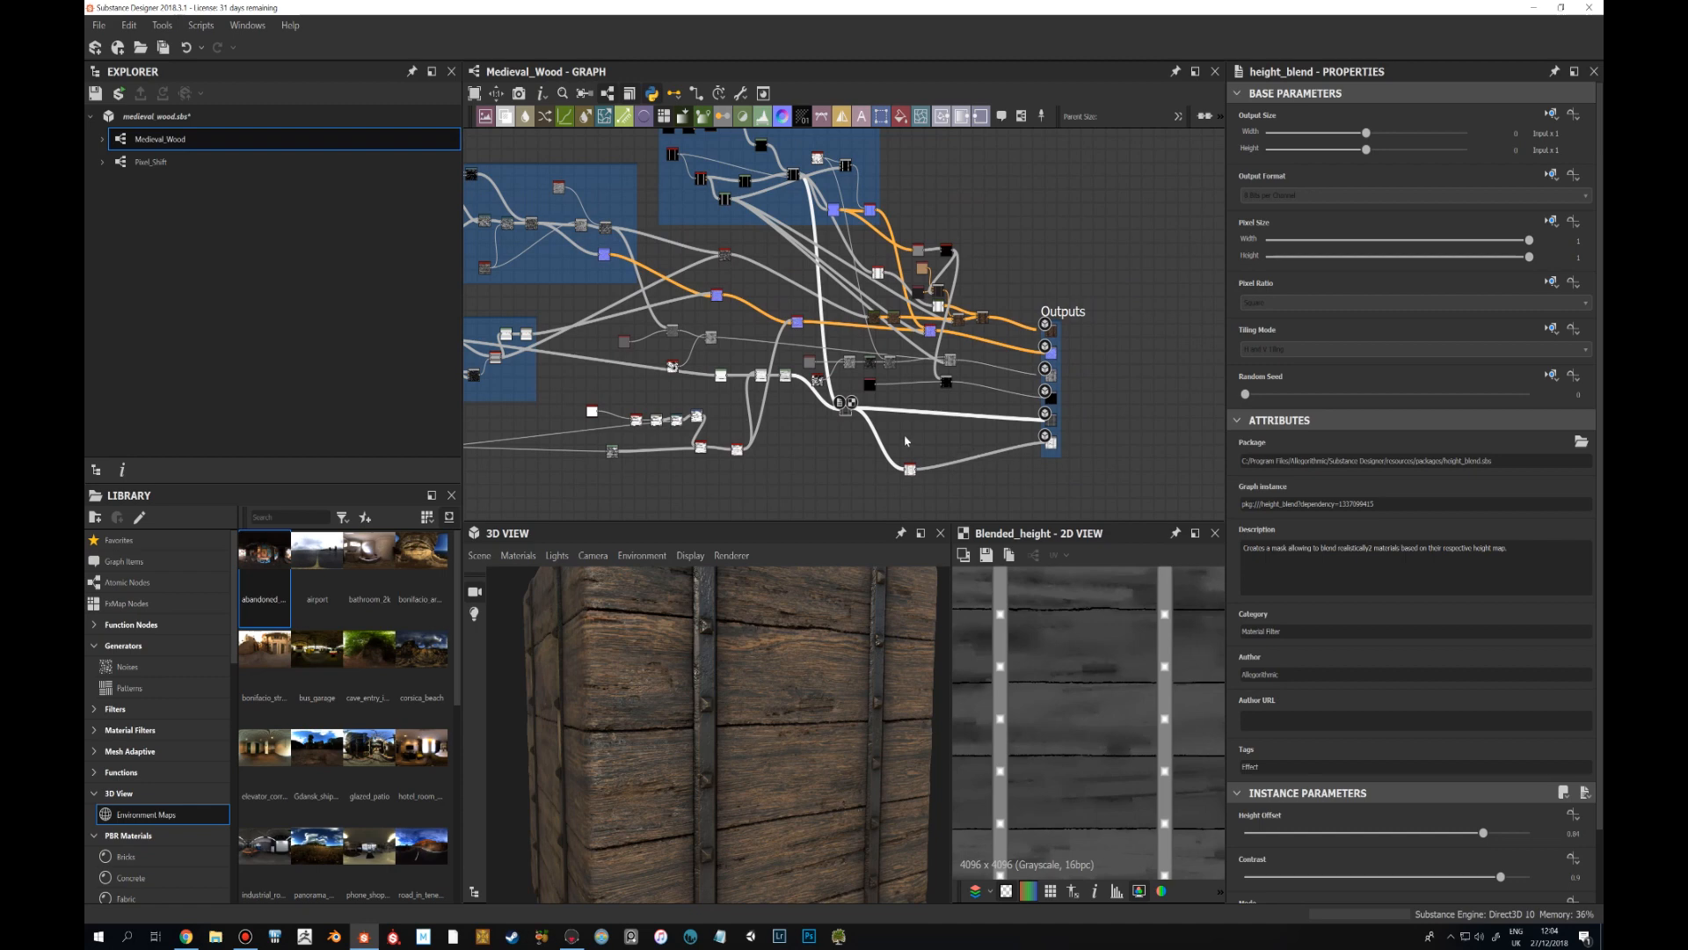
scroll(907, 441, "up", 5)
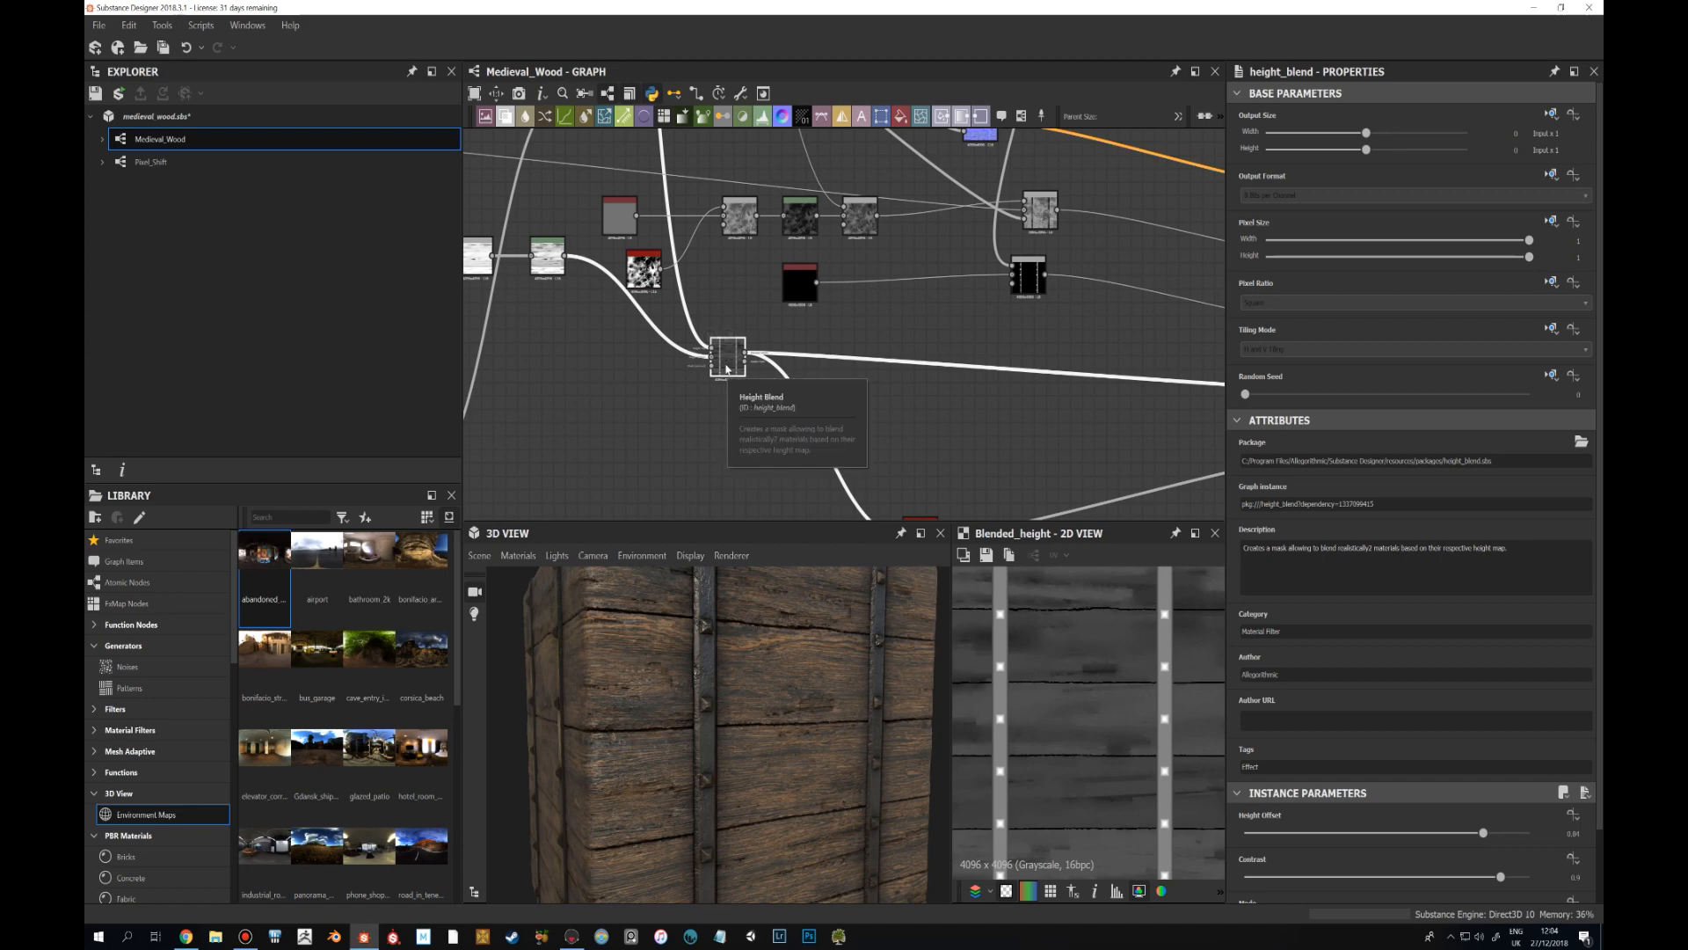
scroll(727, 367, "down", 1)
scroll(727, 368, "down", 1)
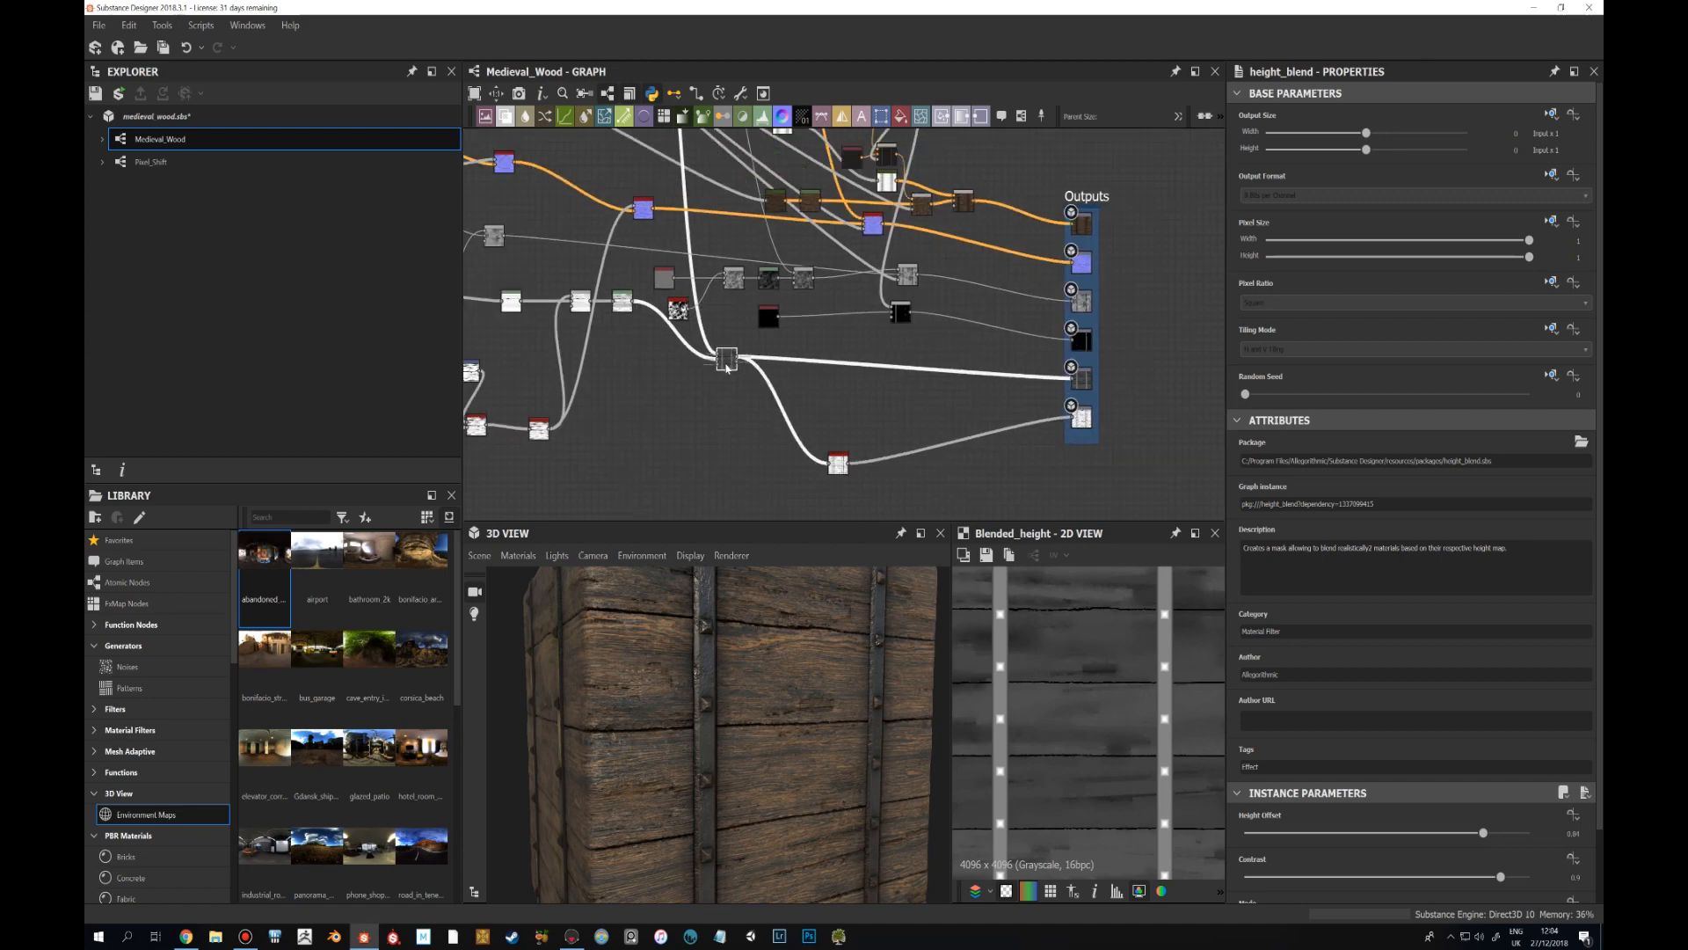
Preview the HBAO node fed by the Height Blend and inspect its occlusion around the planks and rivets.
double_click(838, 461)
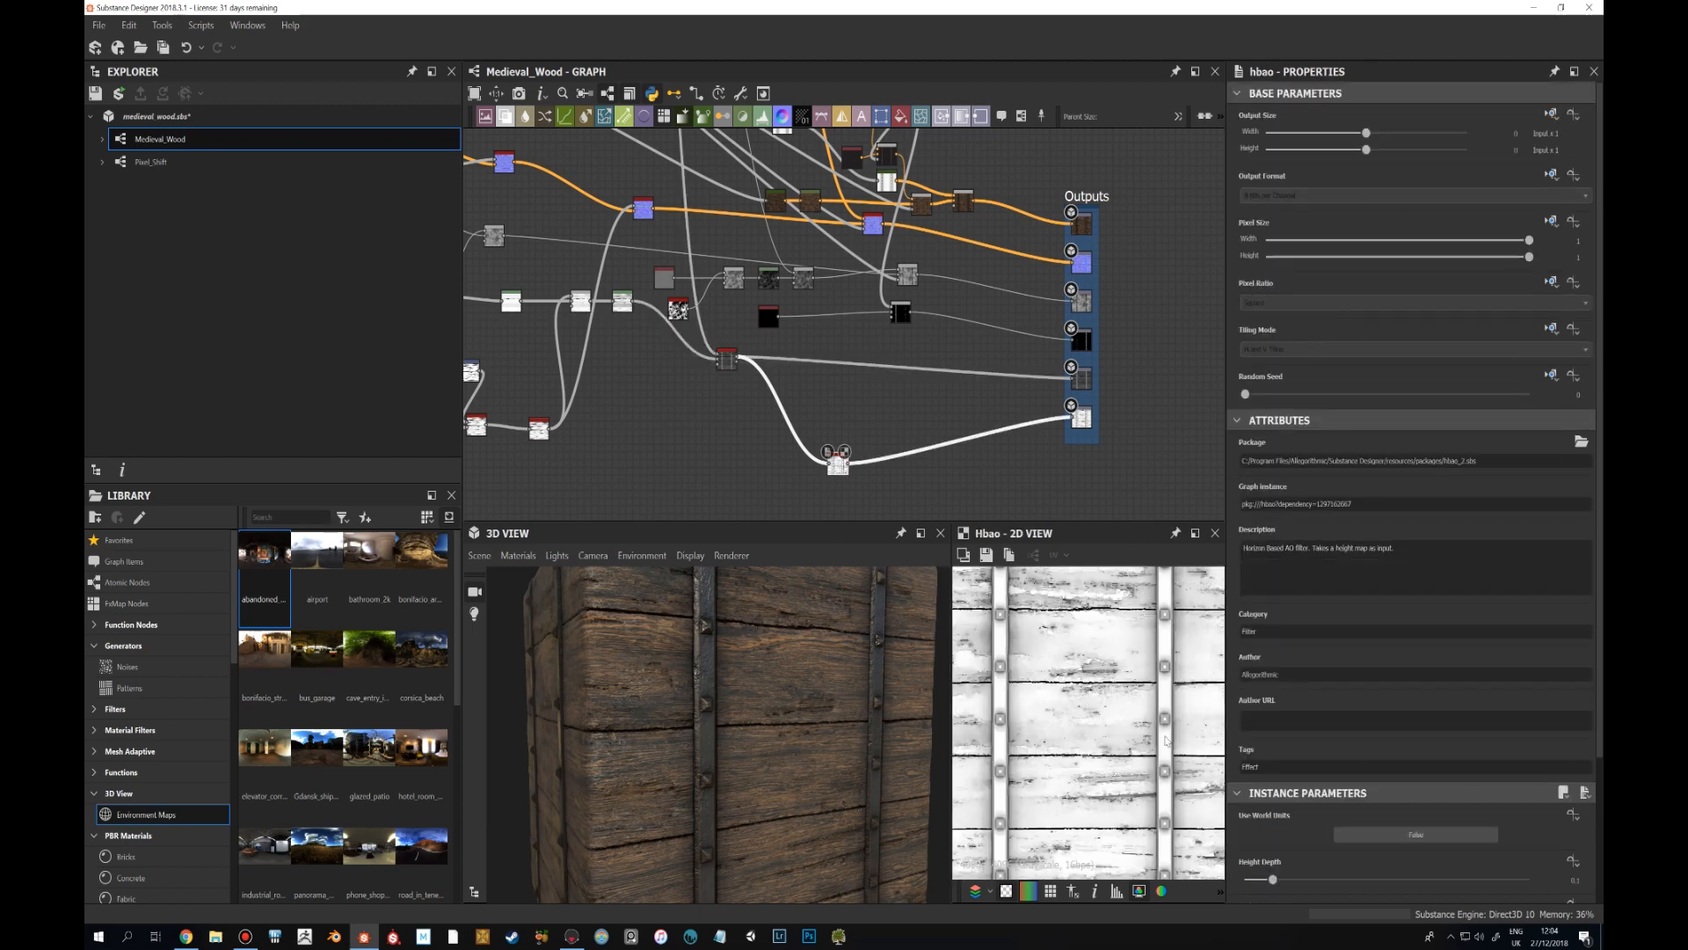
scroll(1160, 738, "down", 3)
scroll(1109, 677, "up", 3)
scroll(1064, 618, "down", 2)
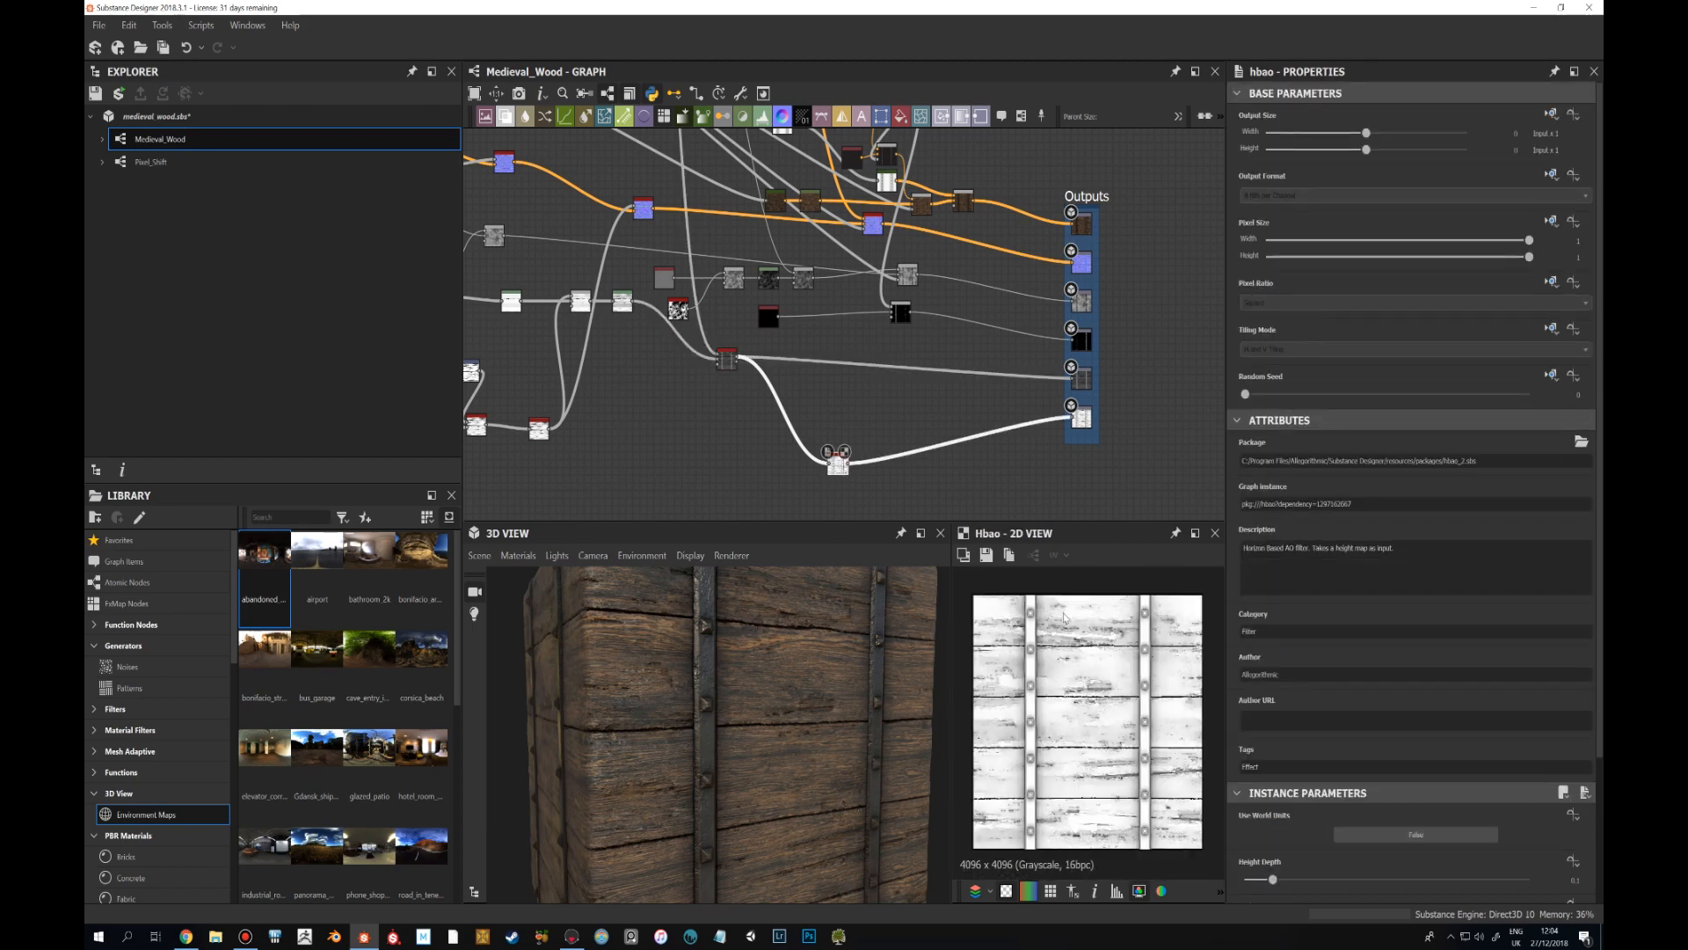
Preview the Height Blend result and the AO output in the 2D view, and turn the 3D model to face its front side.
left_click(728, 360)
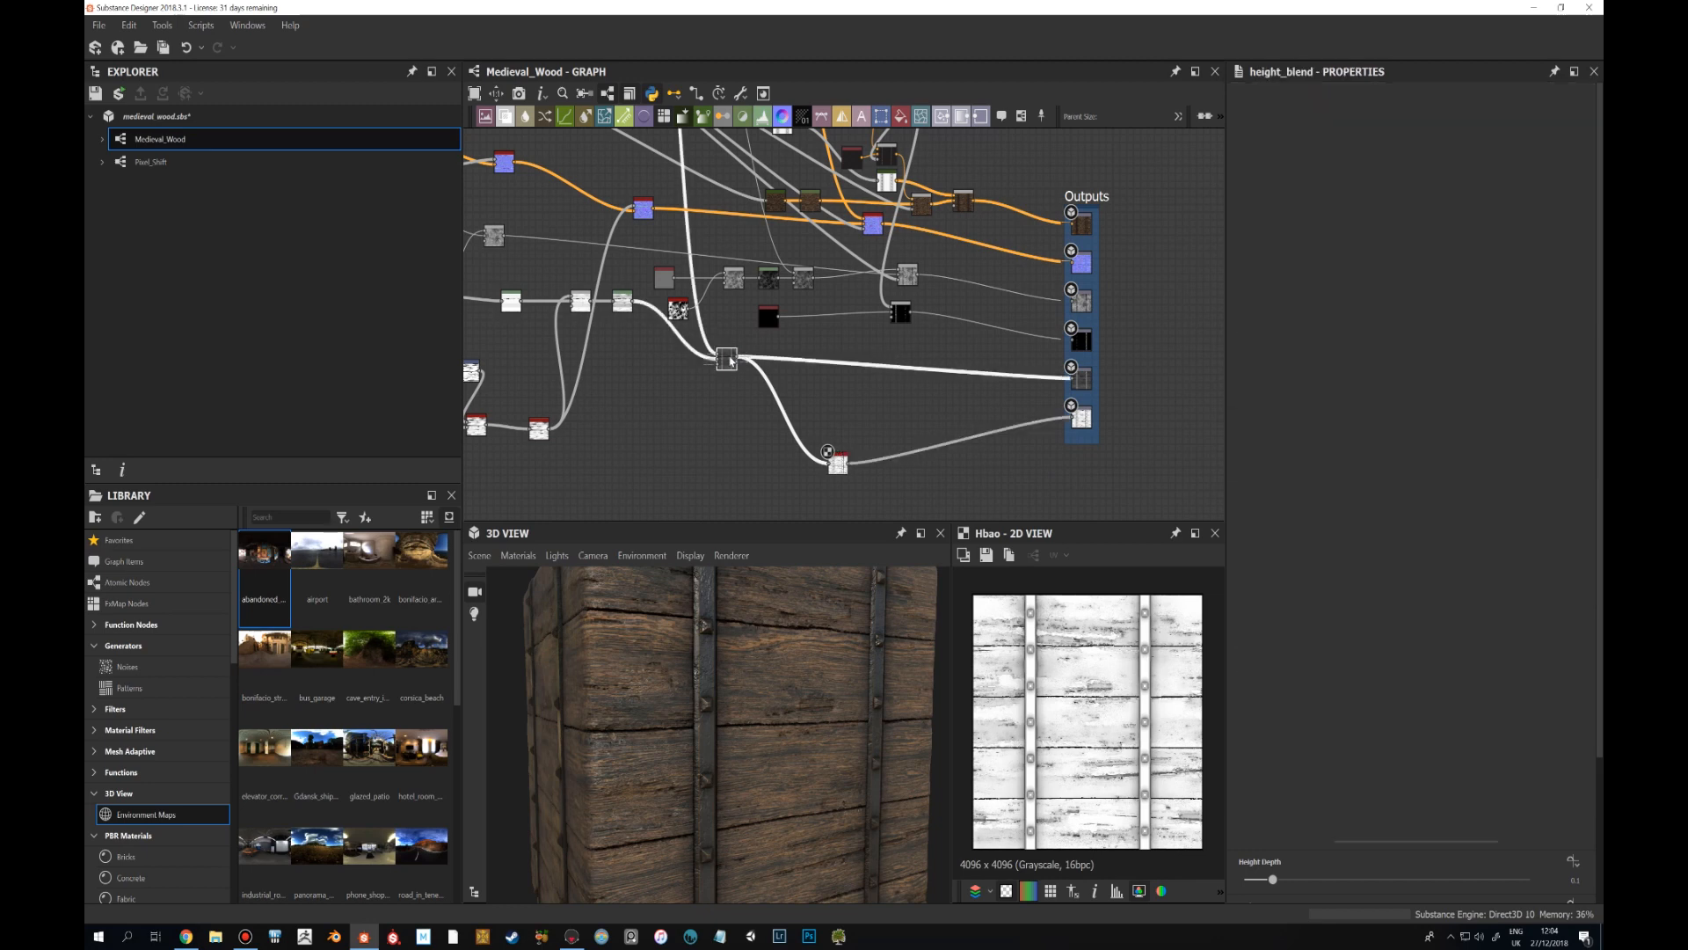
double_click(731, 361)
double_click(1081, 416)
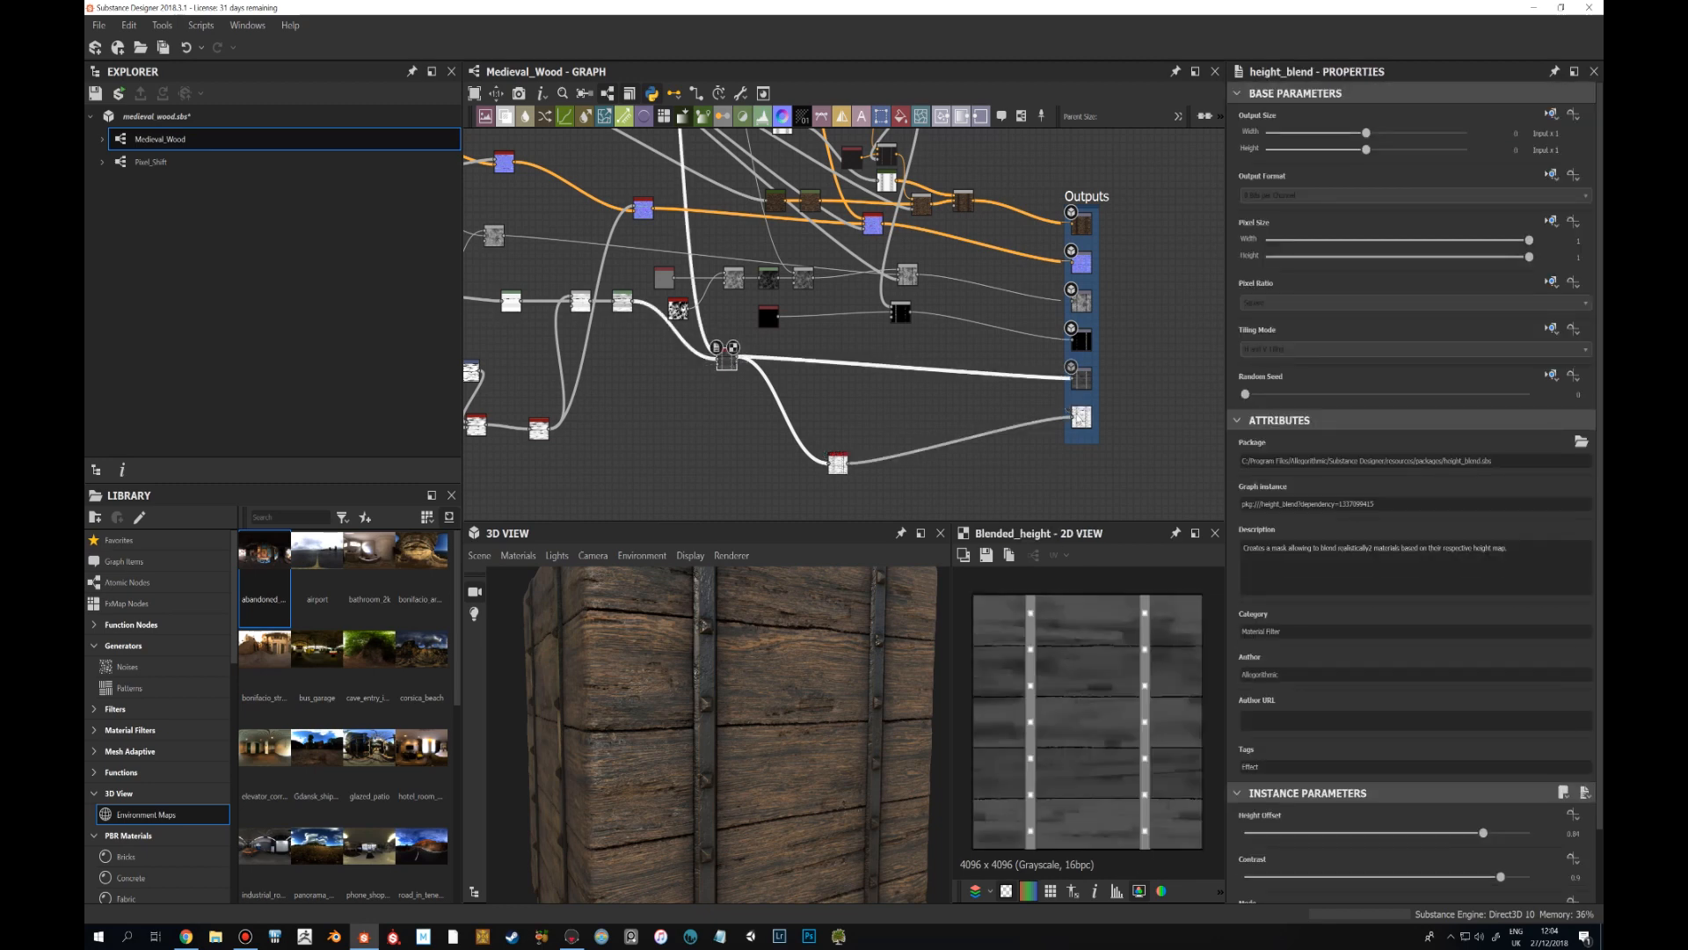
left_click_drag(883, 721, 761, 762)
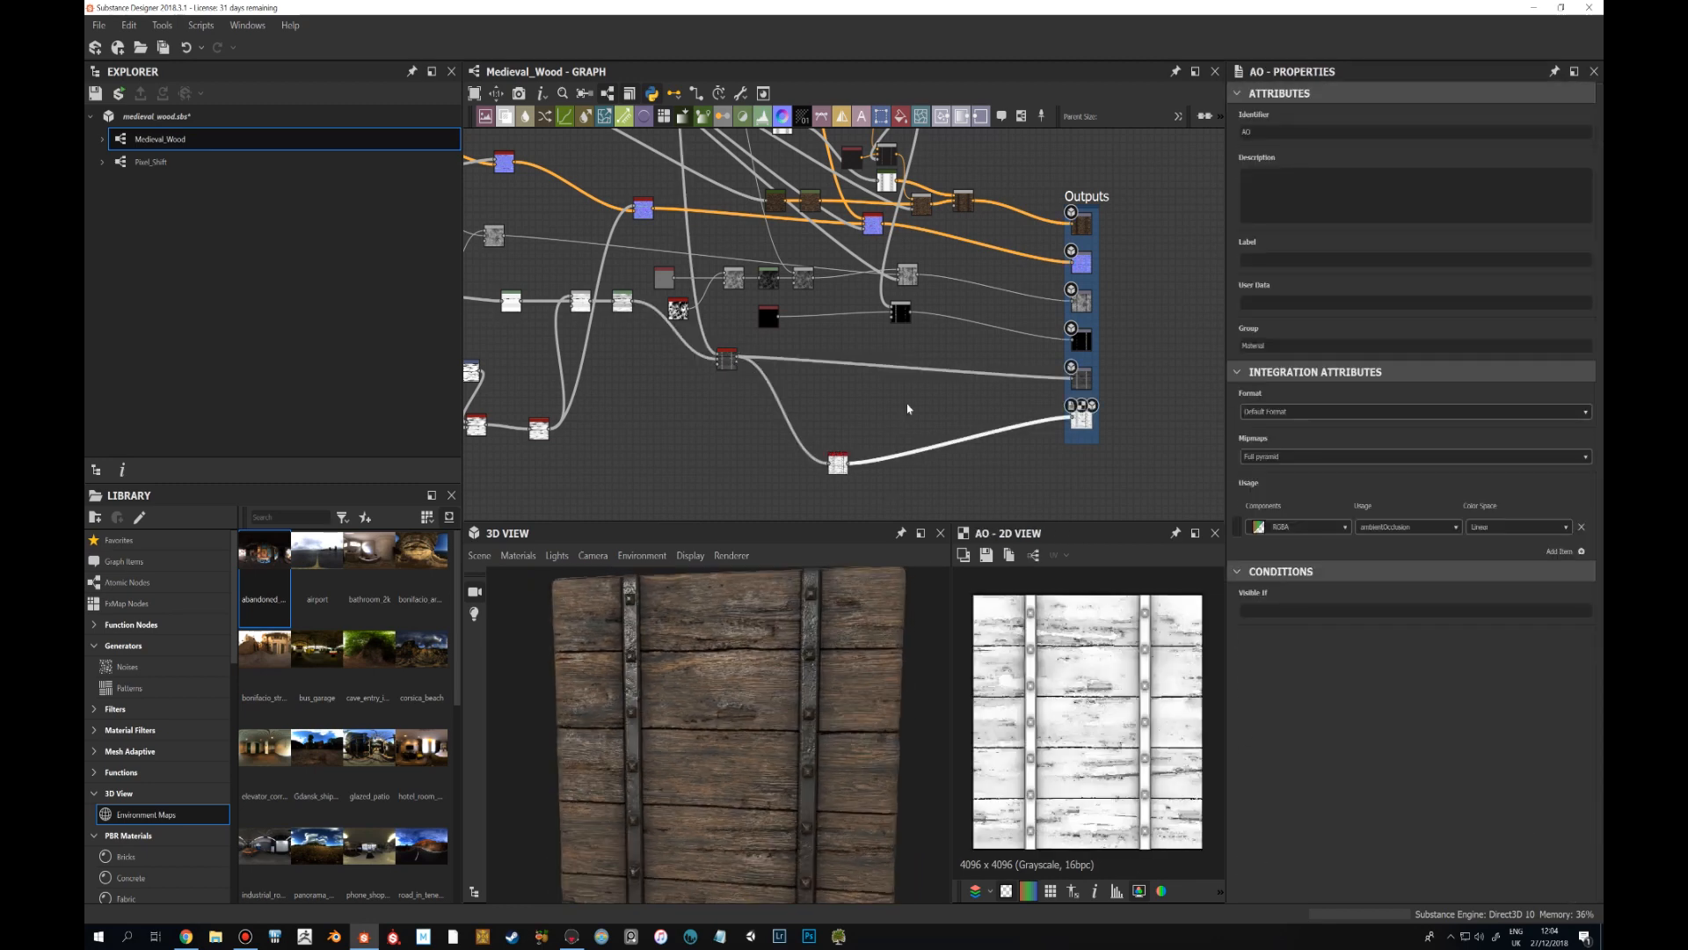
Preview the Shape node that starts the Woodpattern group in the 2D view.
middle_click_drag(913, 389, 906, 426)
middle_click_drag(869, 364, 940, 492)
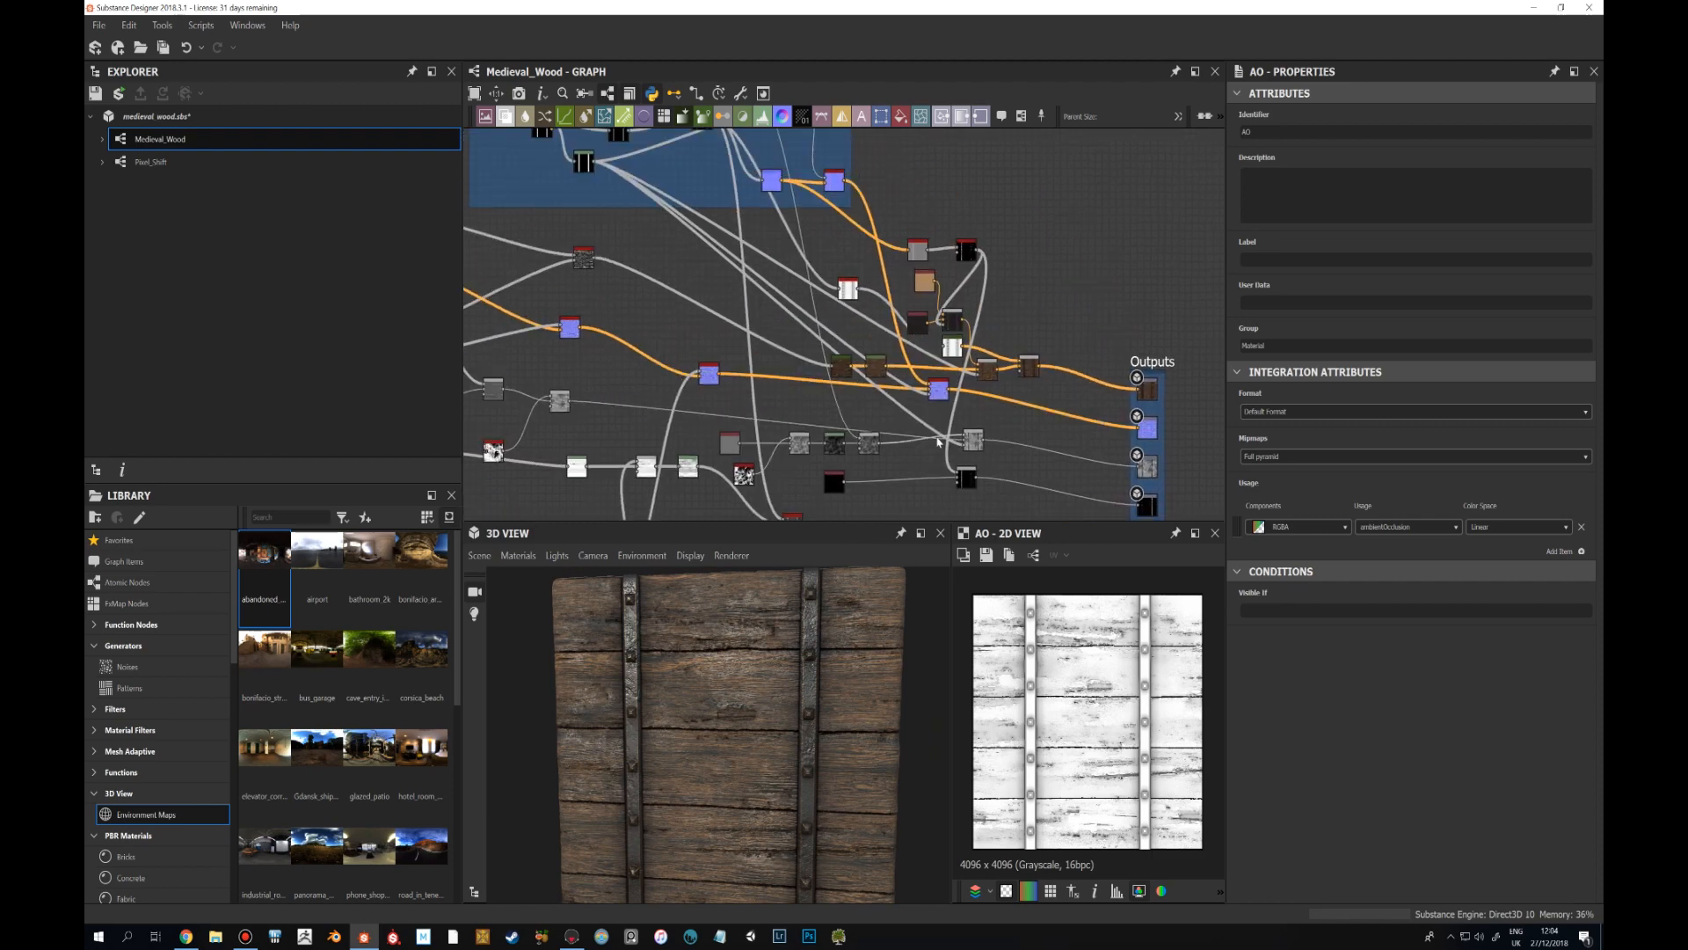
scroll(937, 431, "down", 3)
middle_click_drag(924, 392, 1062, 325)
middle_click_drag(856, 380, 1050, 402)
scroll(846, 409, "up", 3)
middle_click_drag(691, 319, 792, 458)
double_click(535, 350)
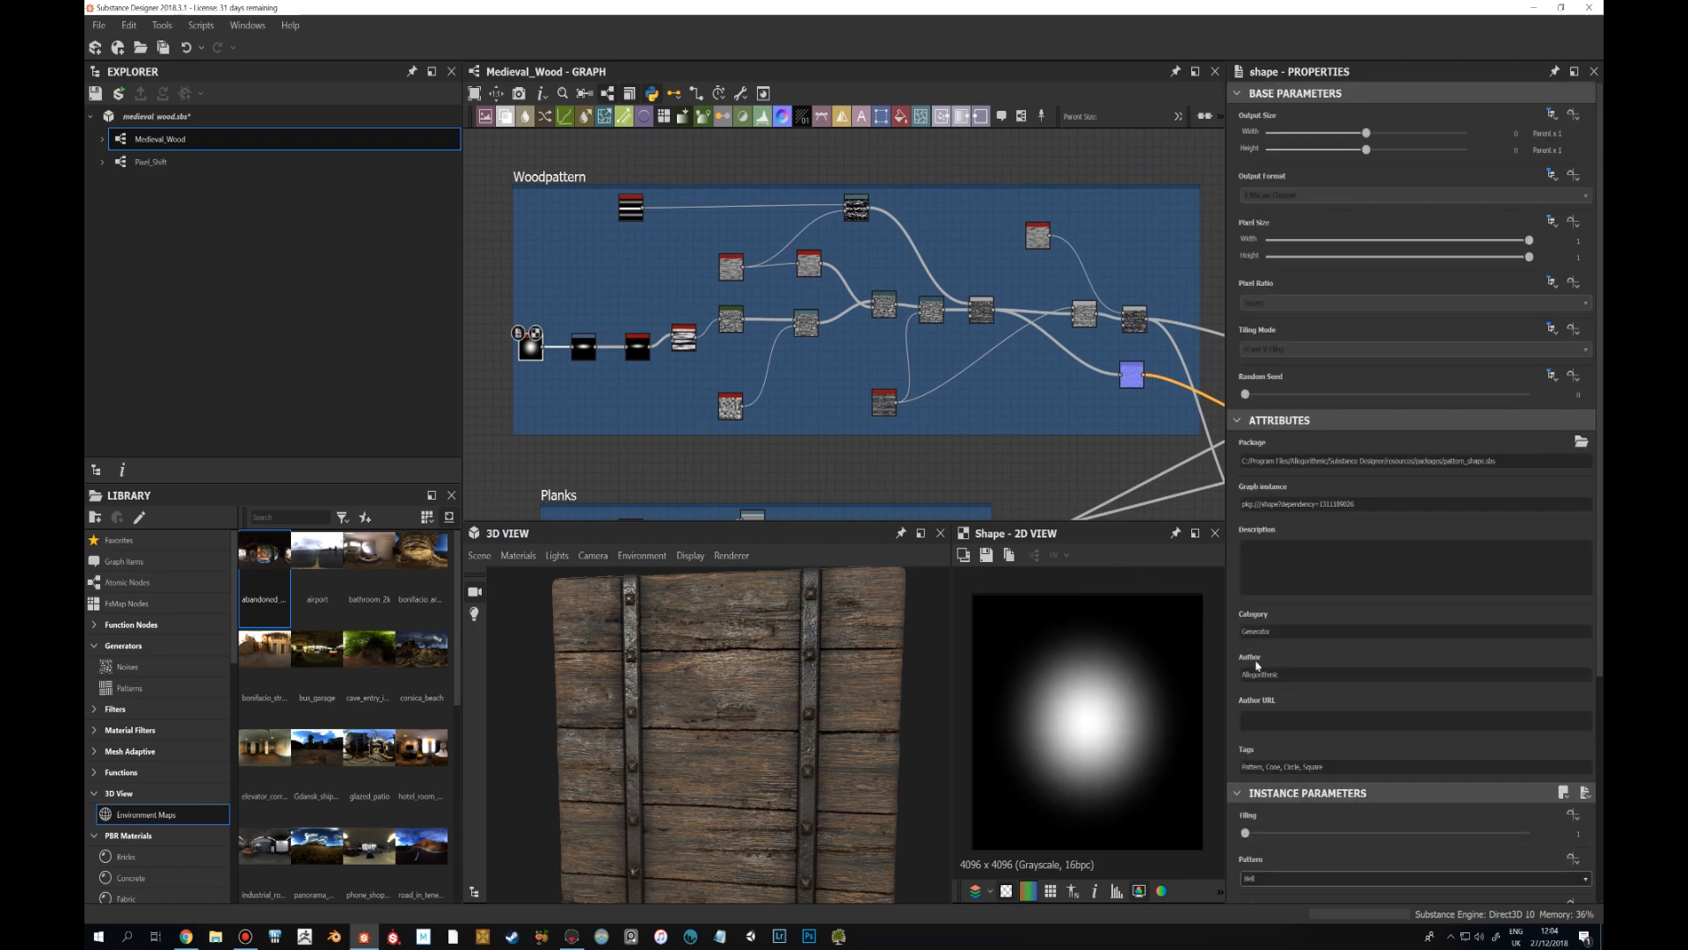
Preview the Transformation 2D and Mirror Grayscale nodes that follow the Woodpattern starting shape, and inspect the mirrored shape's falloff up close.
double_click(588, 350)
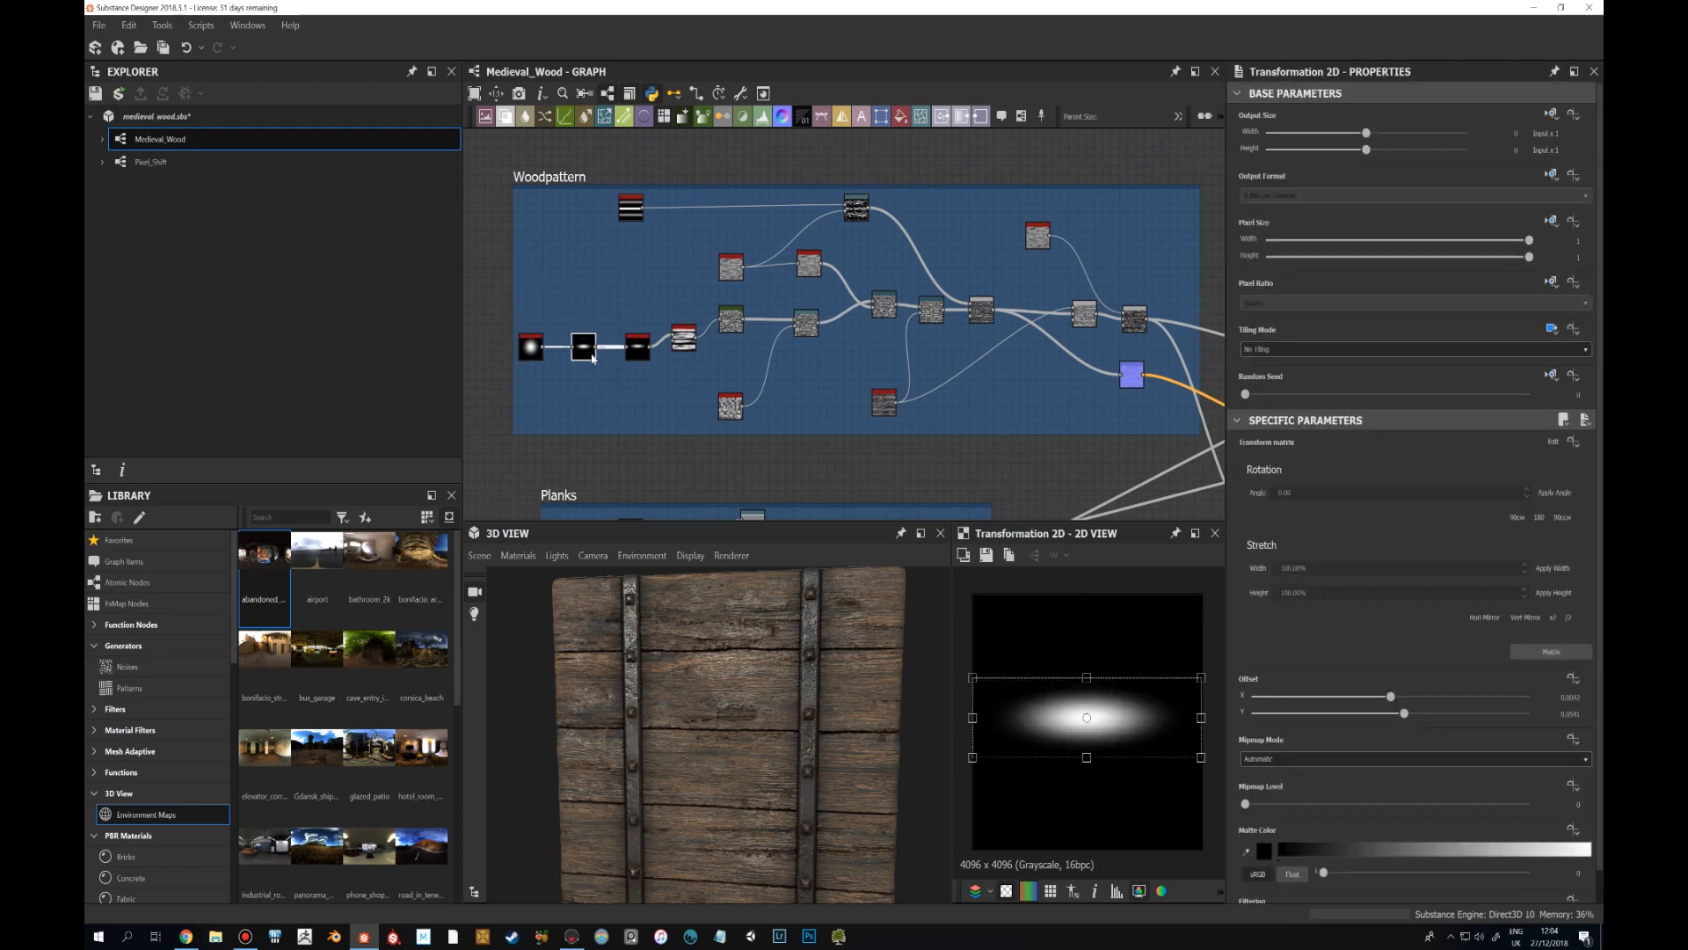
double_click(646, 350)
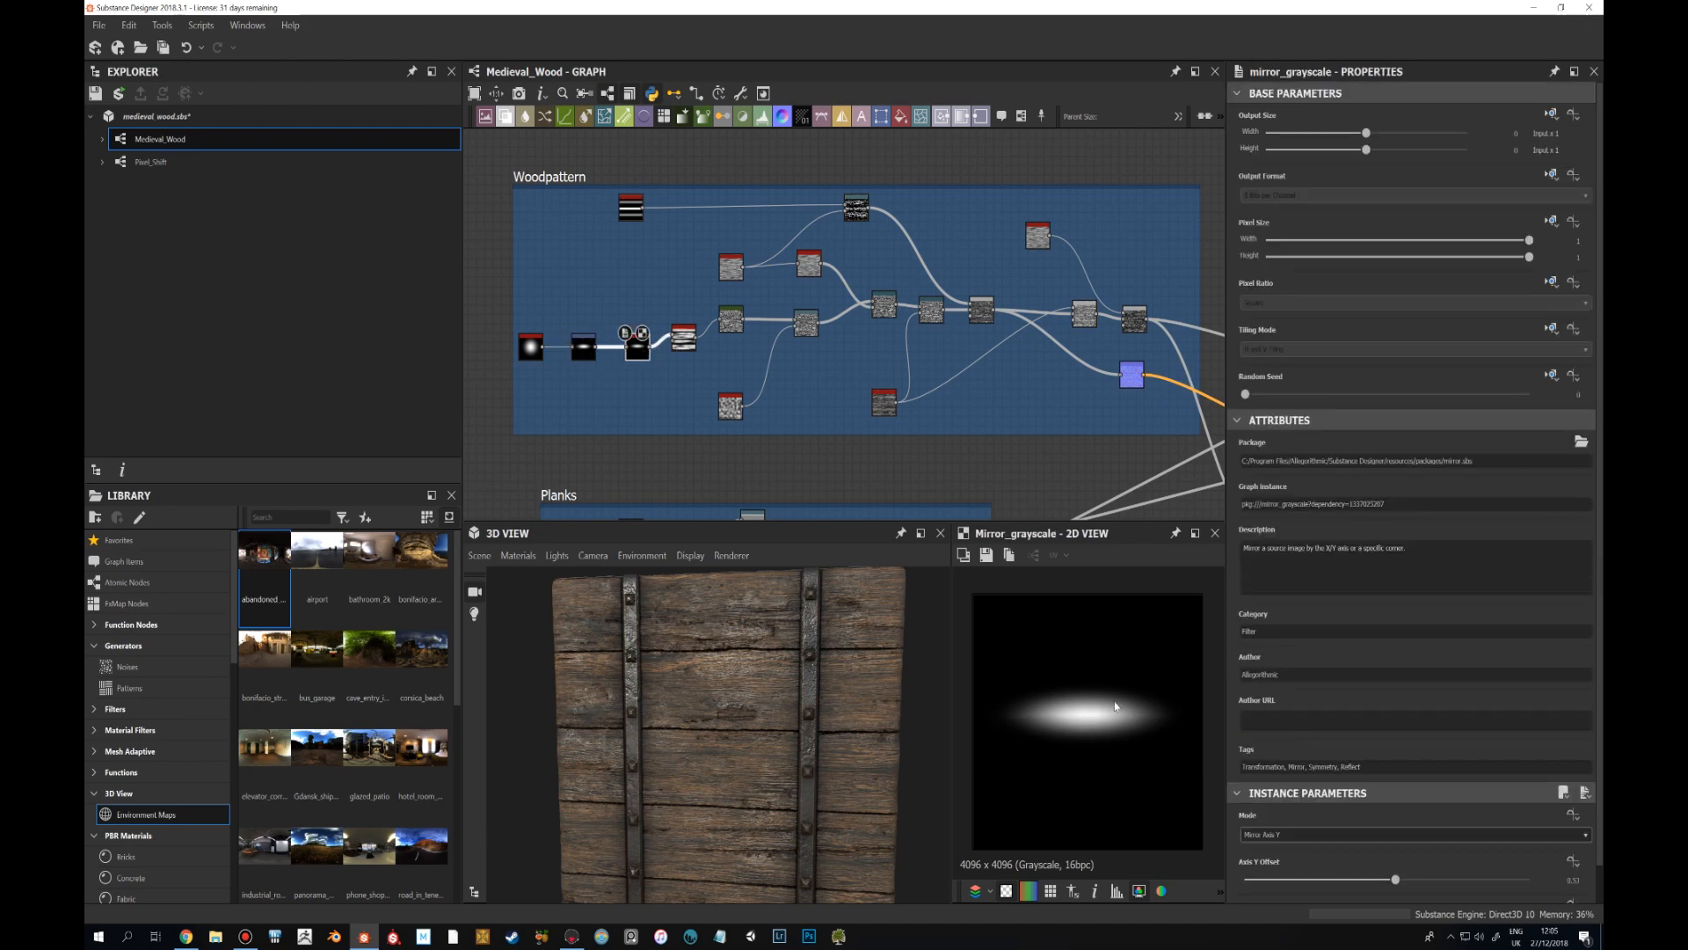
scroll(1134, 714, "up", 4)
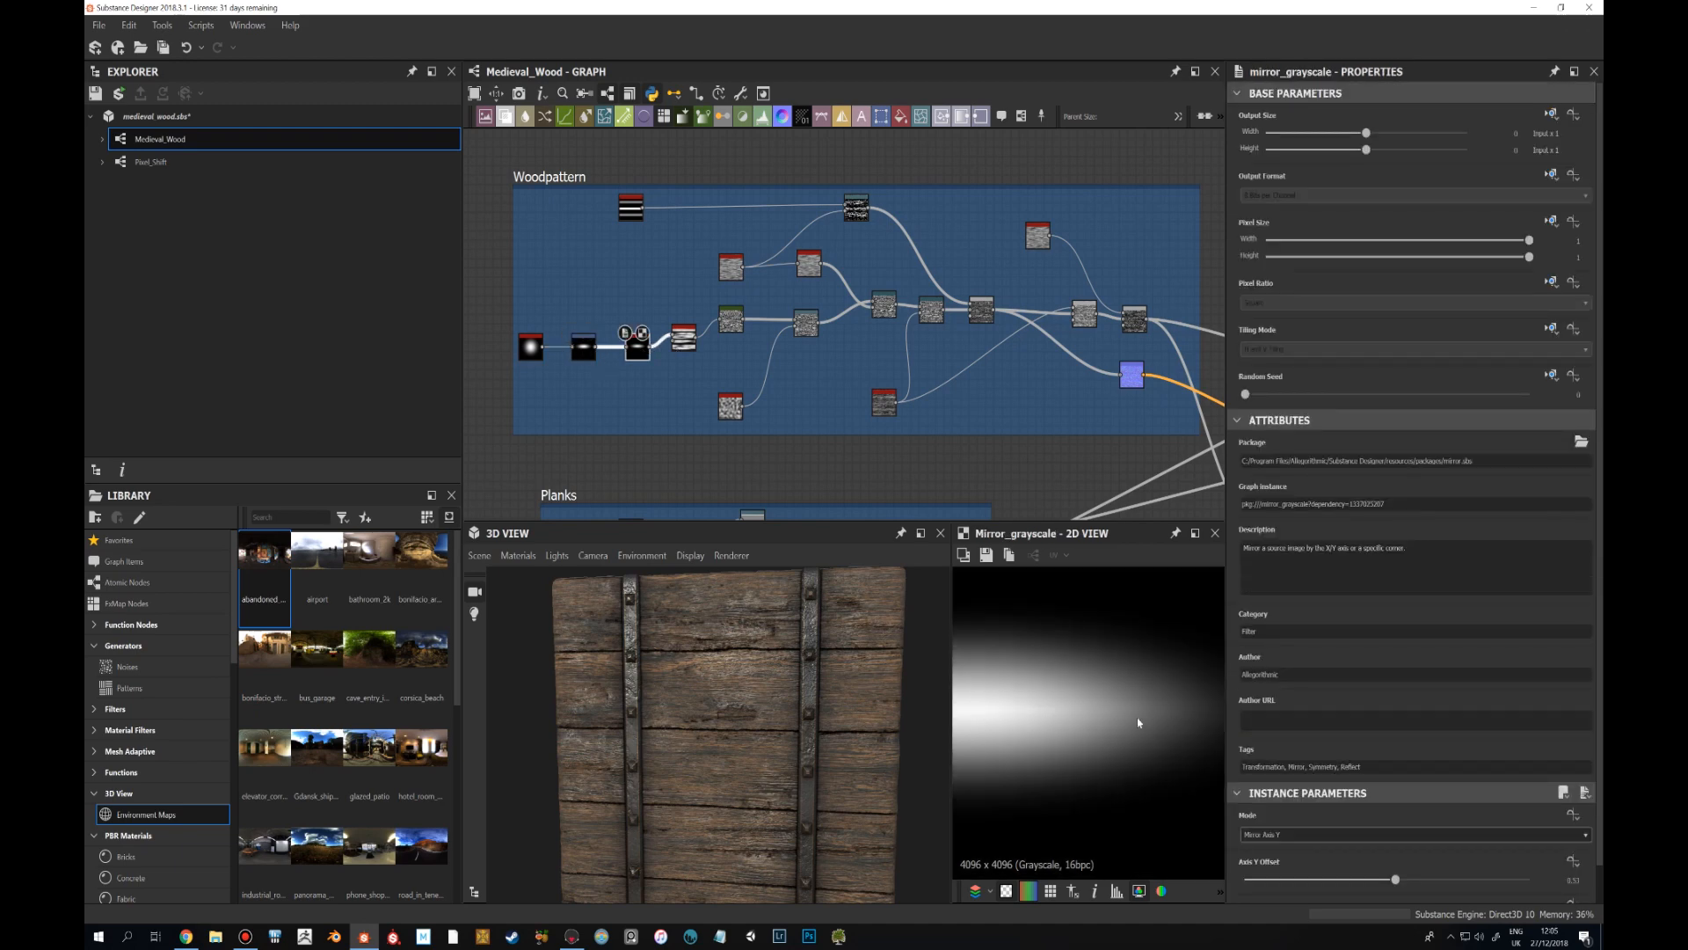
scroll(1138, 723, "down", 2)
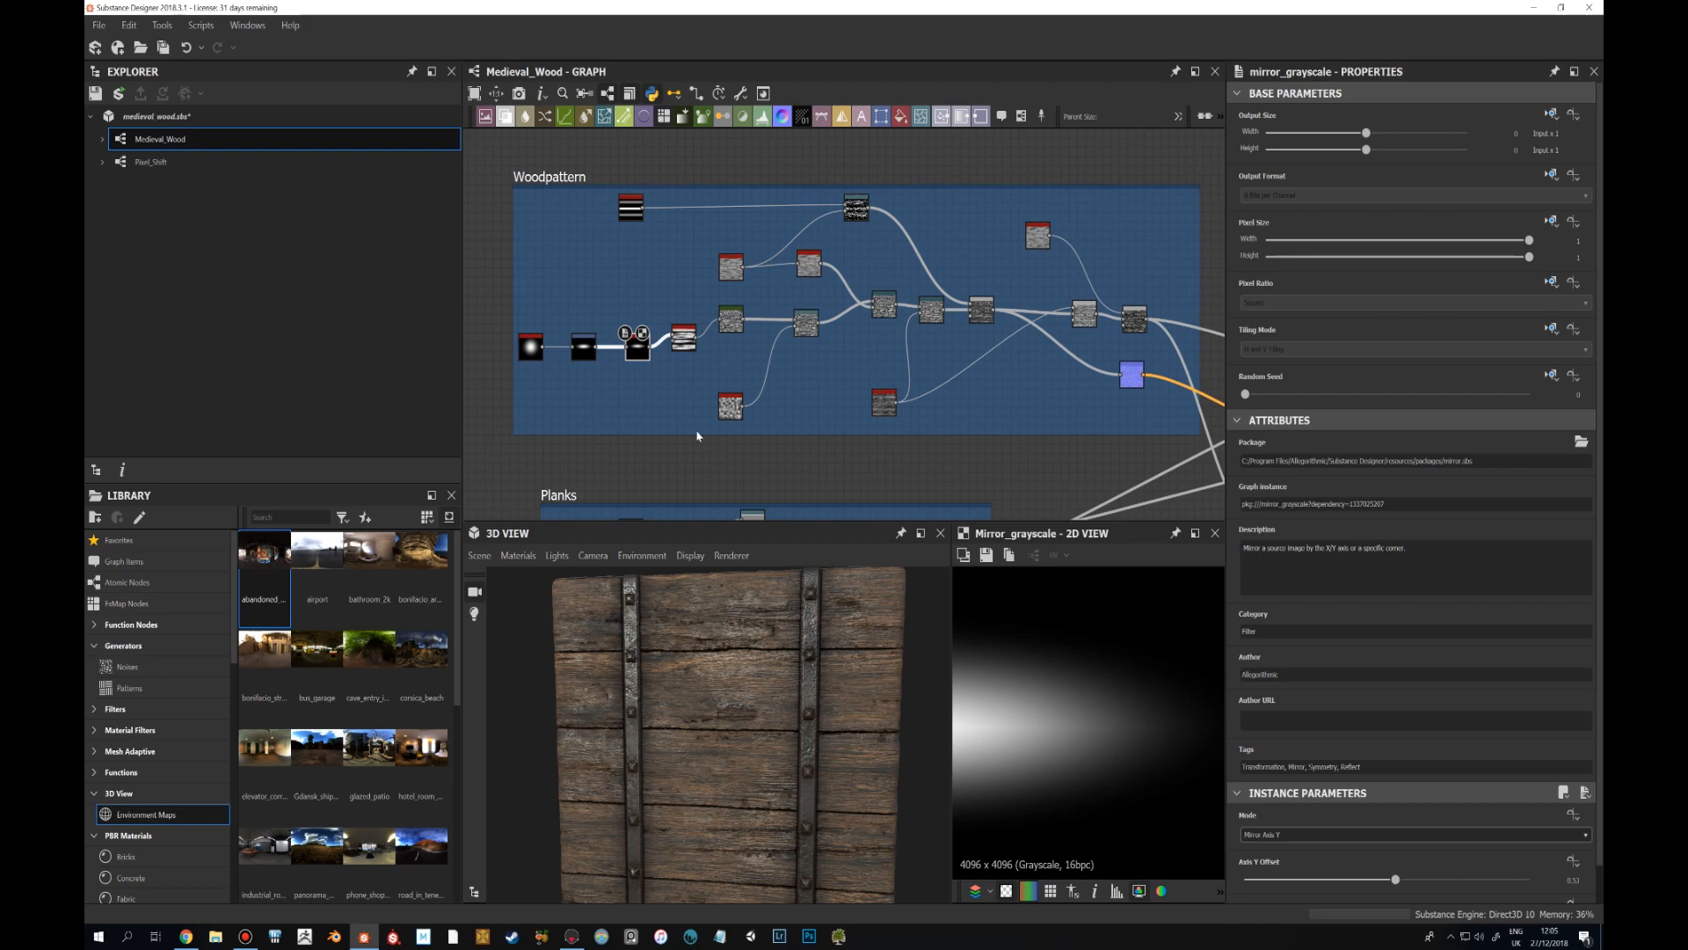
Preview the Tile Random node and the Gradient Map fed by it, and inspect the wood-grain lines up close.
double_click(691, 345)
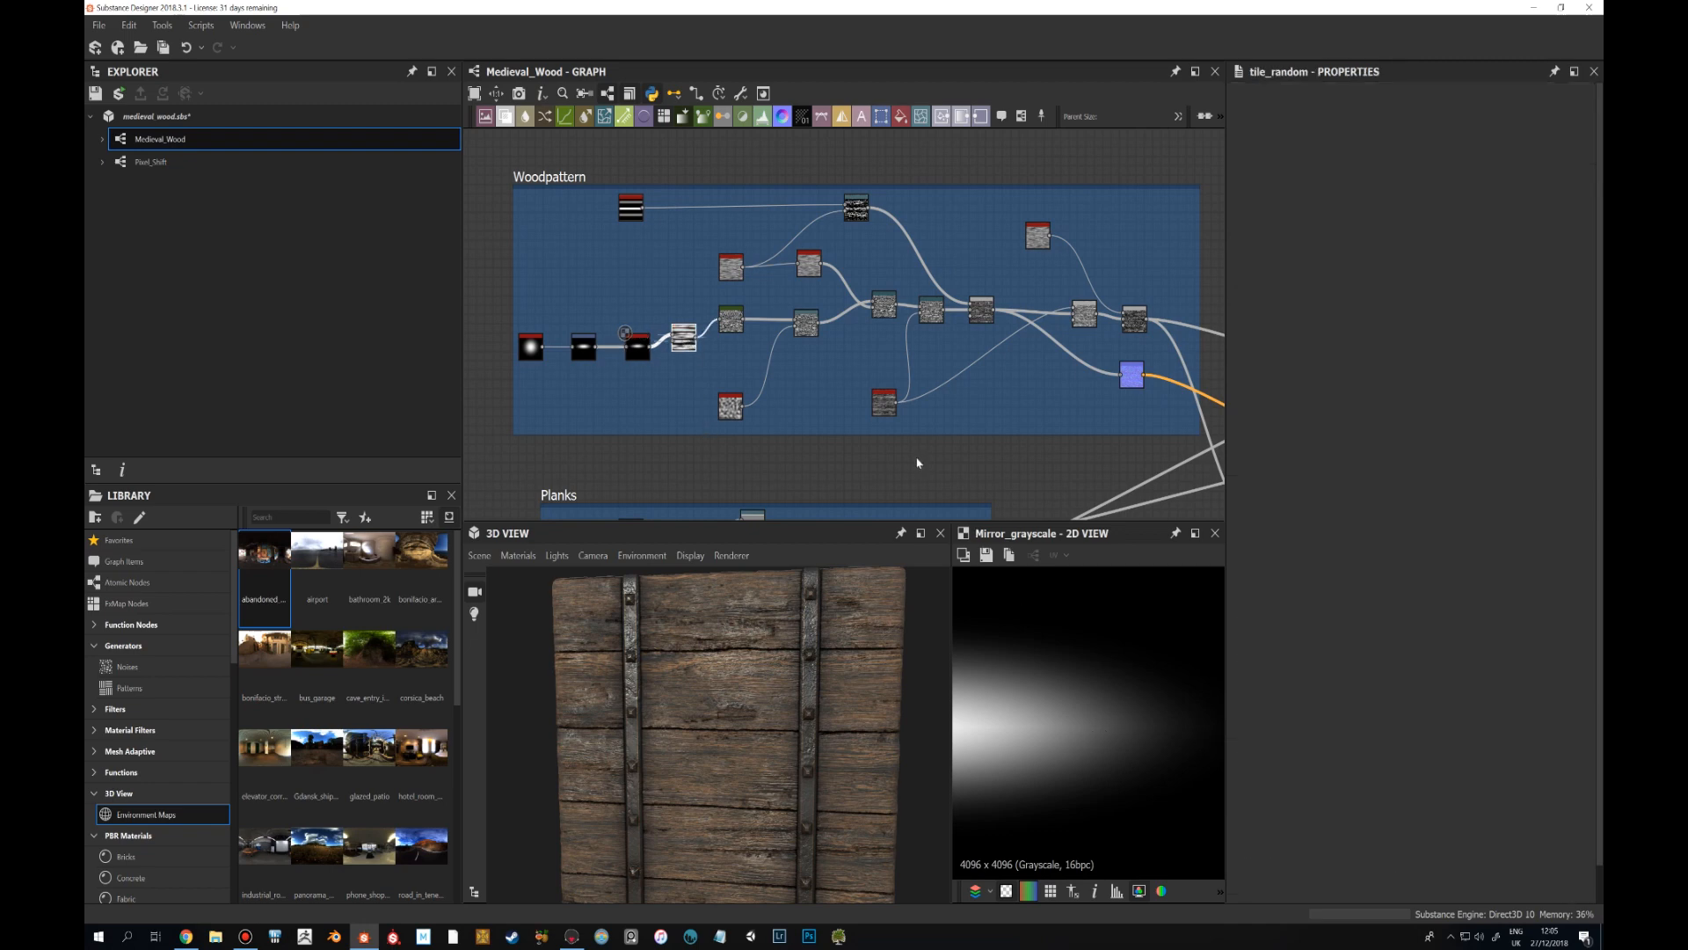
scroll(1066, 694, "down", 3)
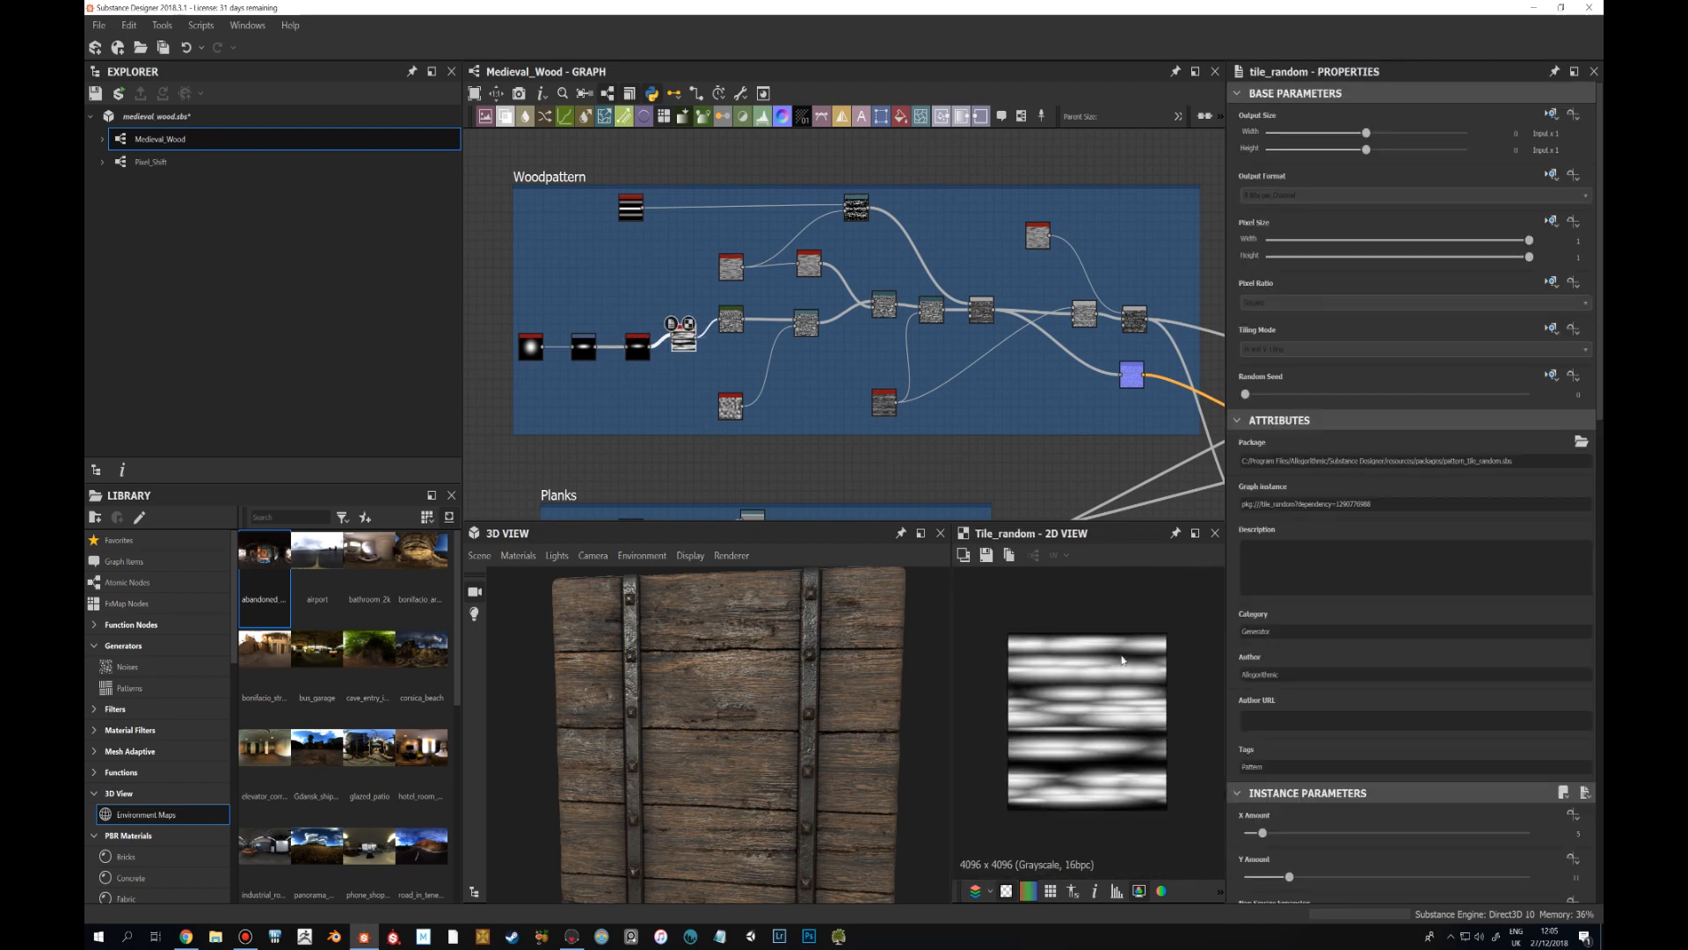
double_click(731, 318)
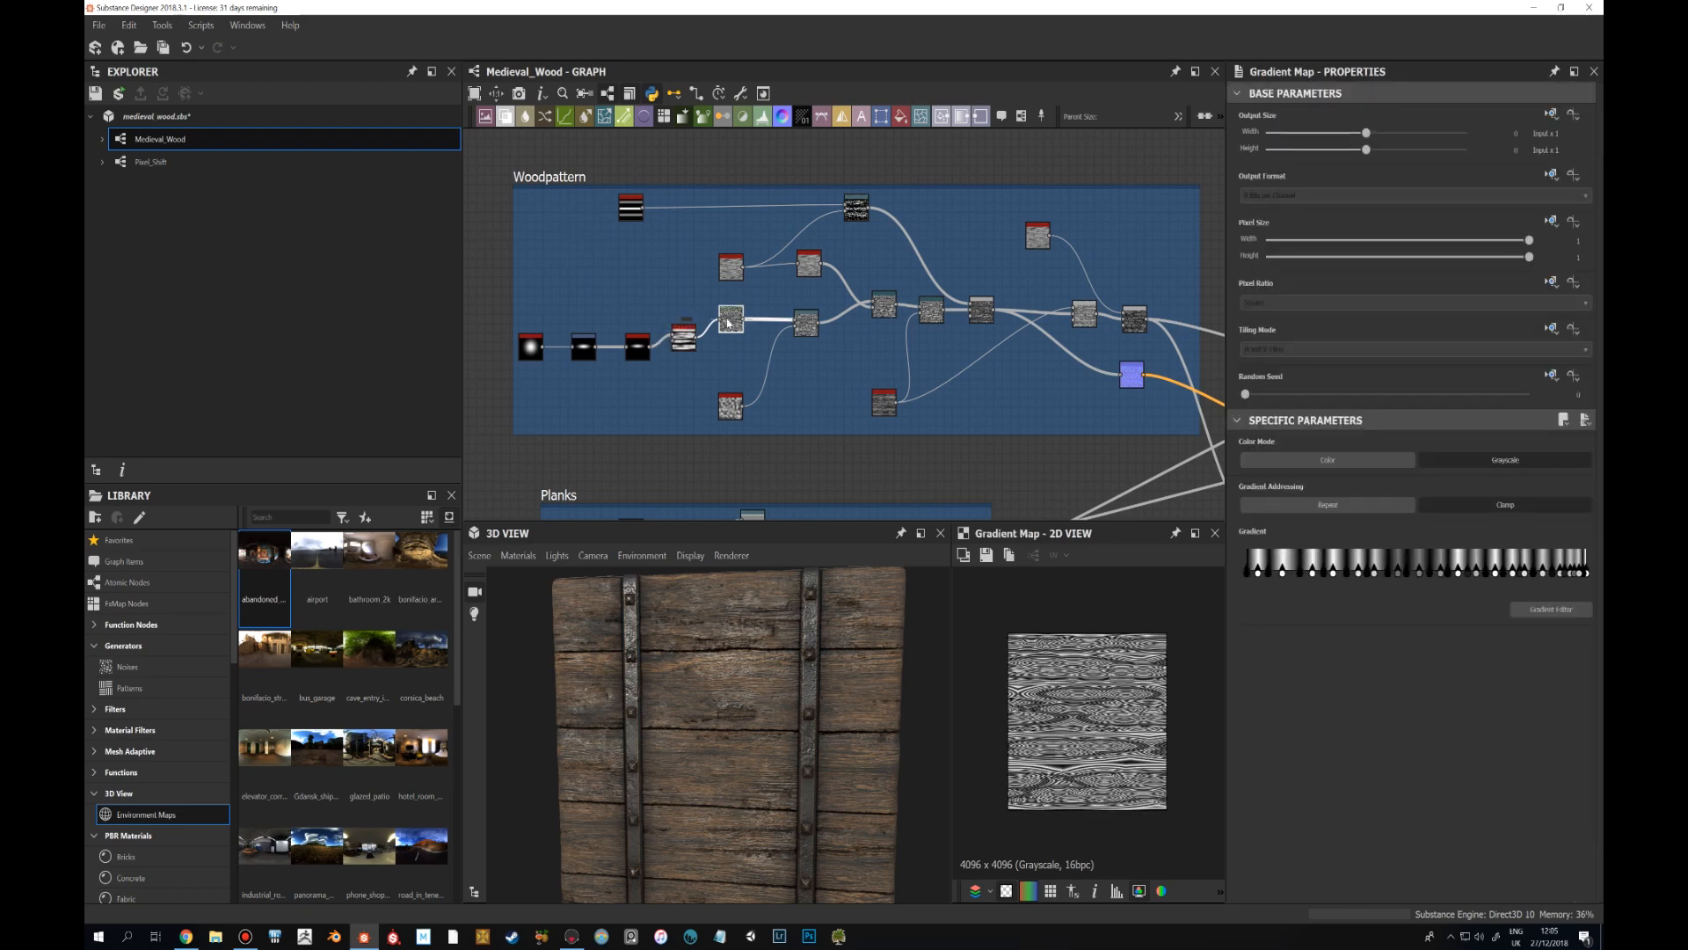
scroll(1189, 664, "up", 4)
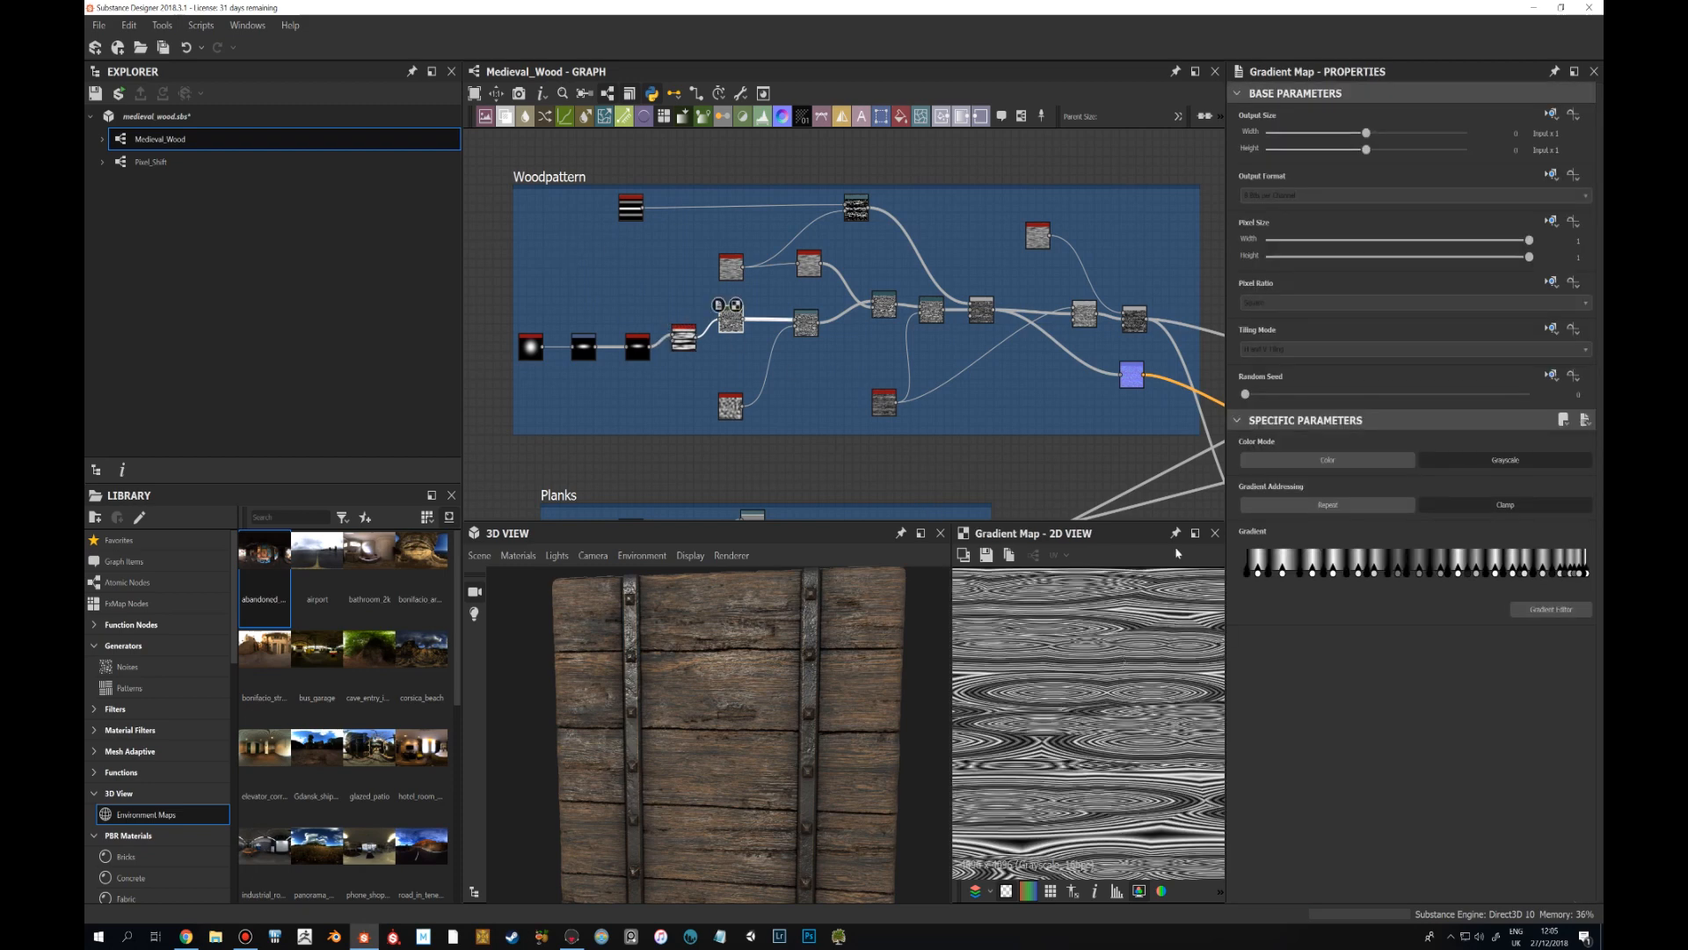
Preview the Perlin Noise, the Directional Warp and the Directional Noise 4 nodes that distort the wood grain.
double_click(733, 409)
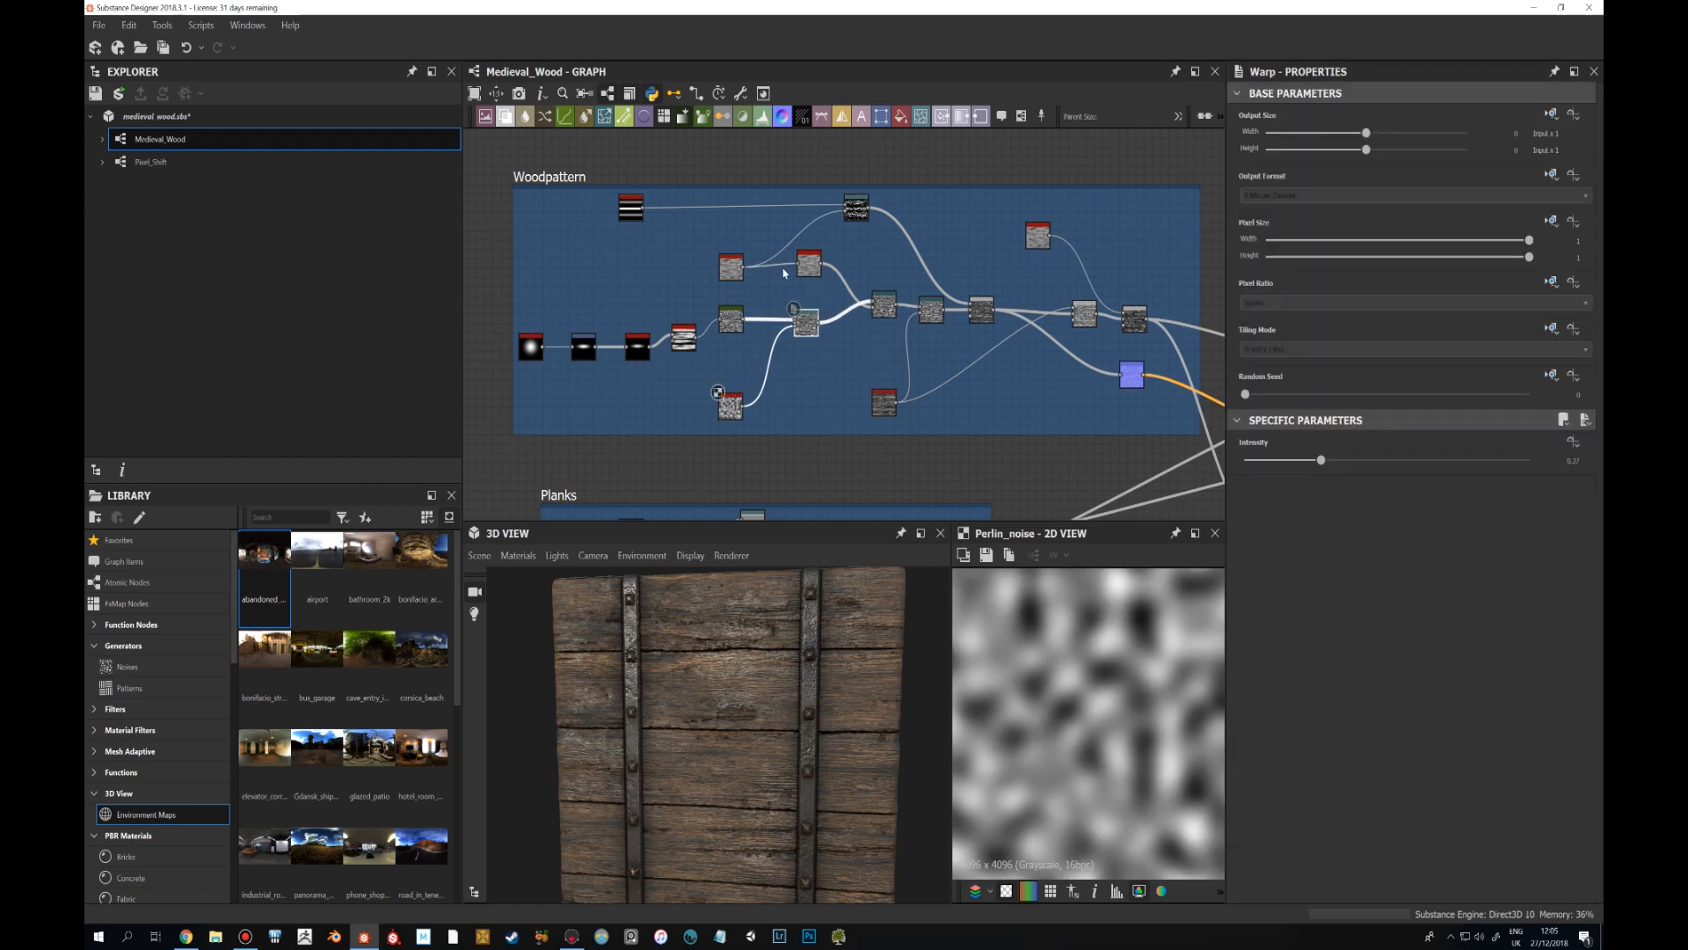
double_click(883, 306)
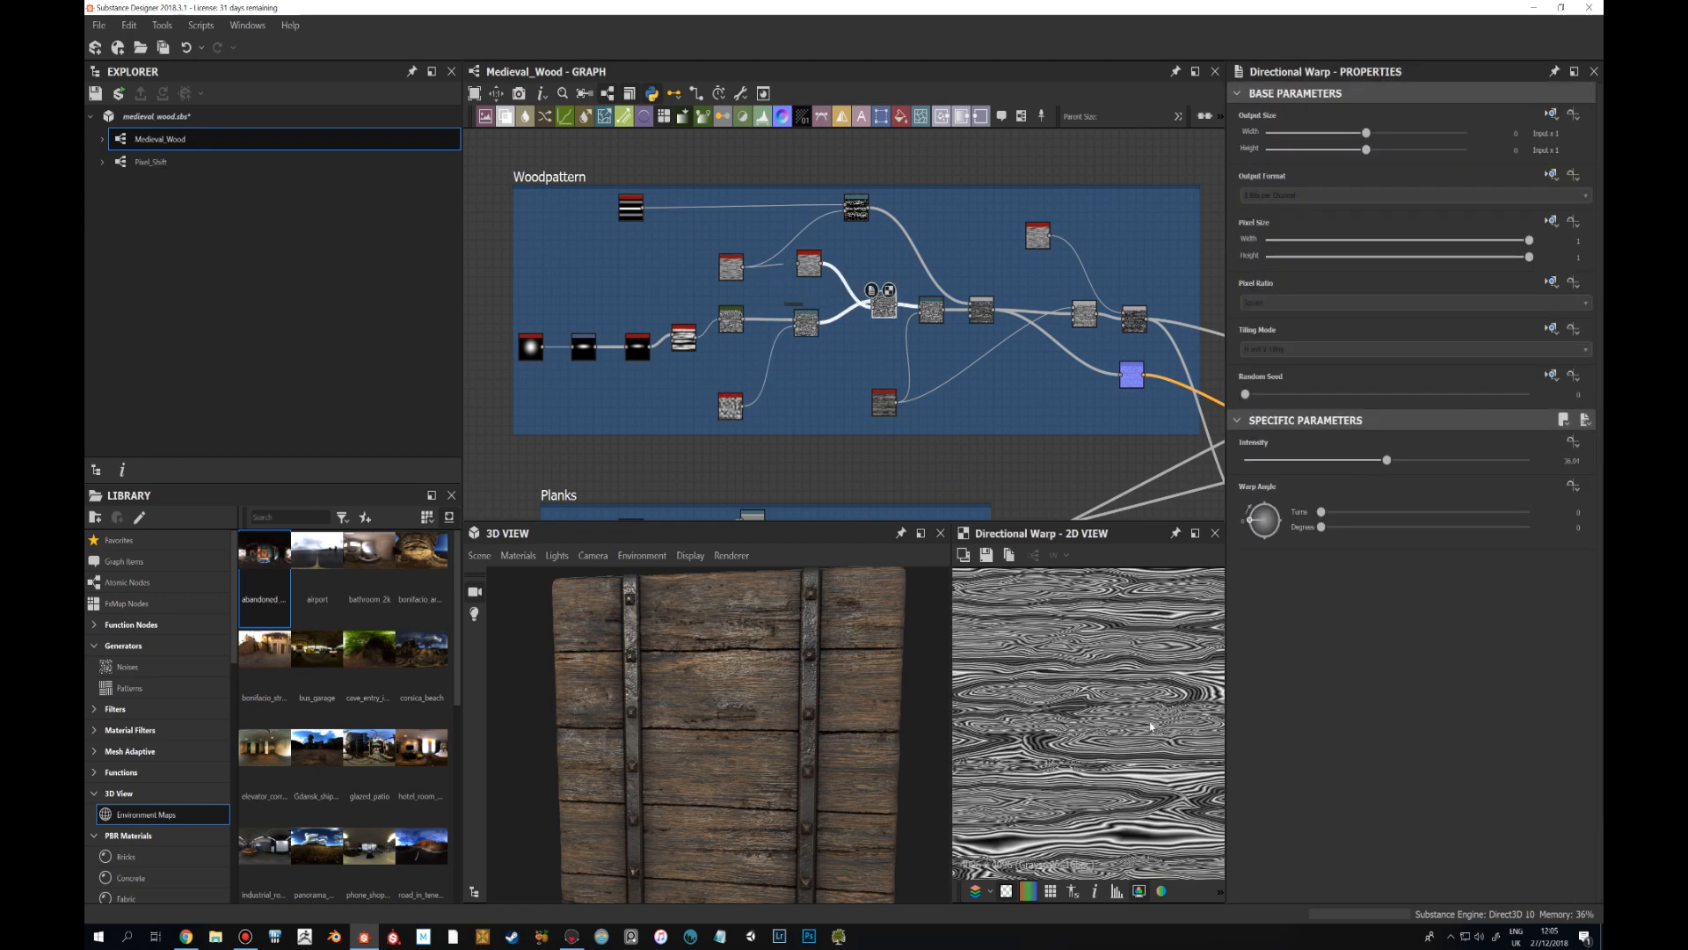
double_click(737, 267)
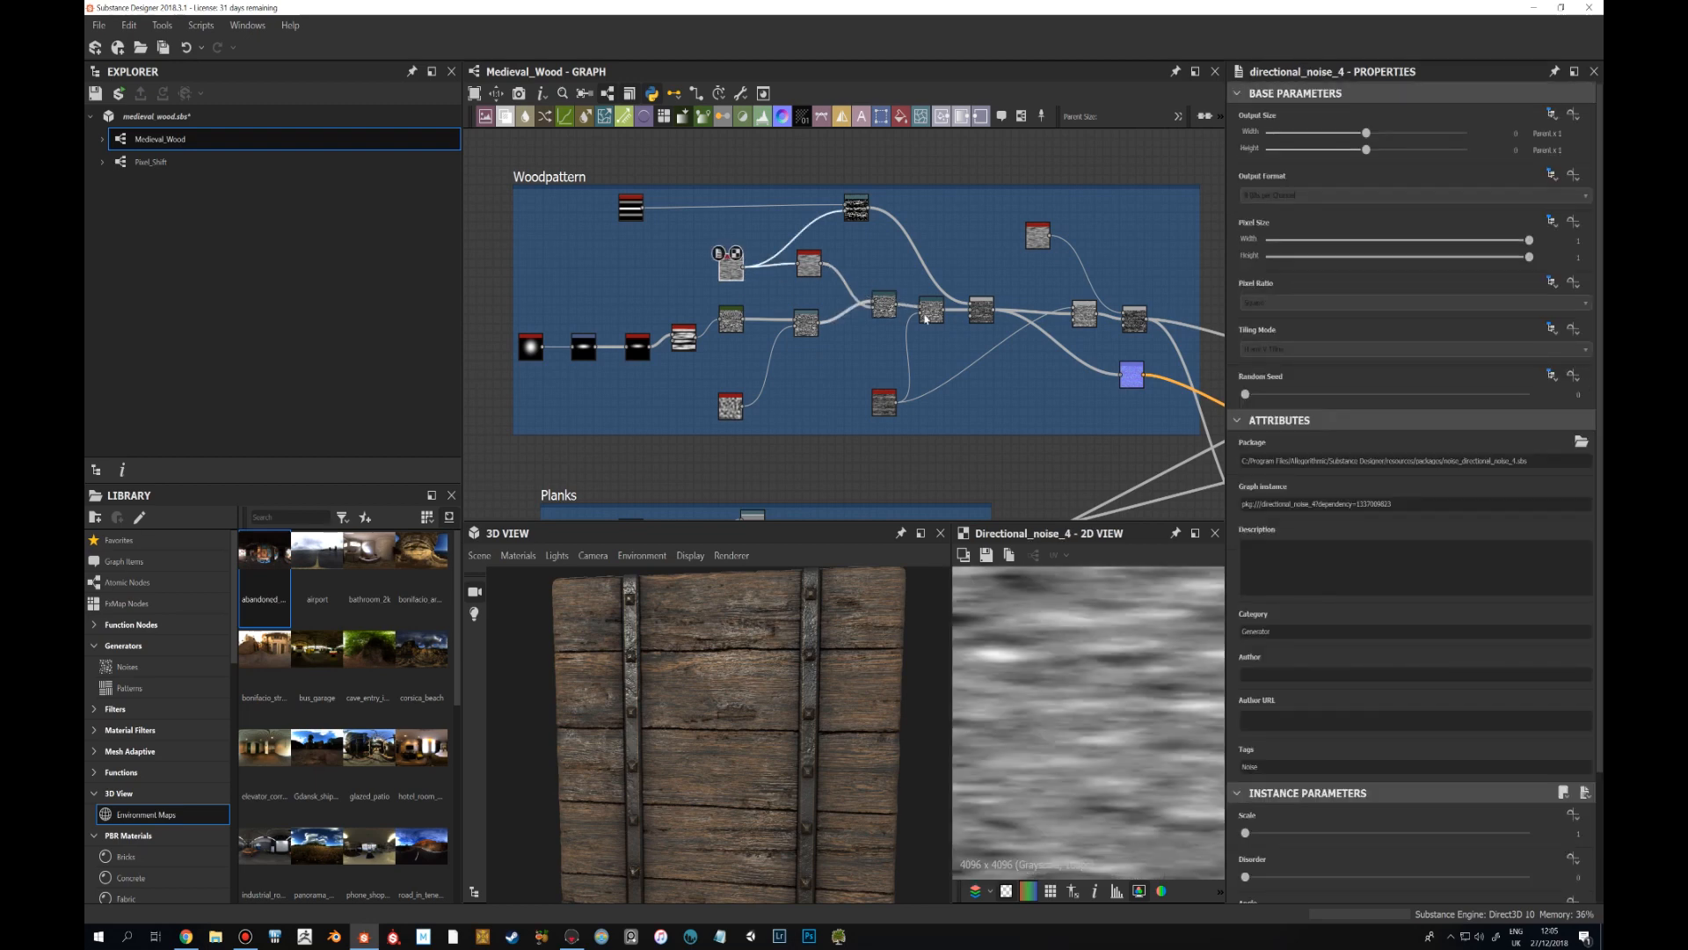
Examine the striped Shape node's parameters and compare it with the Directional Noise 4 input and the resulting Warp in the Woodpattern group.
middle_click_drag(977, 314, 848, 315)
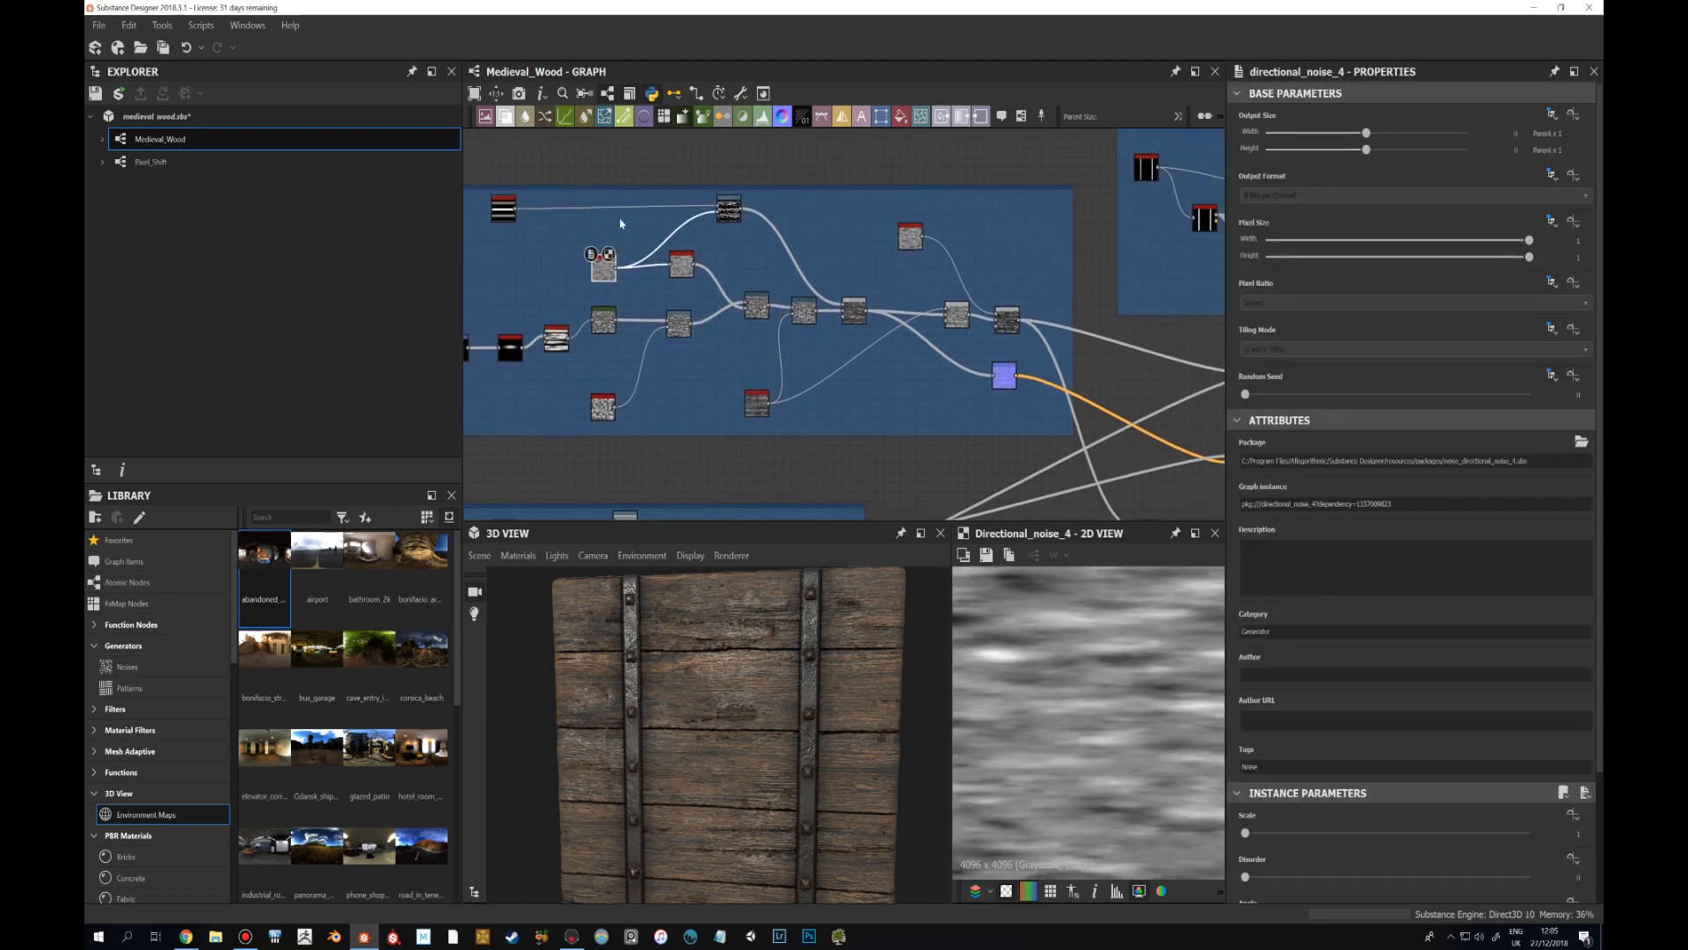
double_click(514, 210)
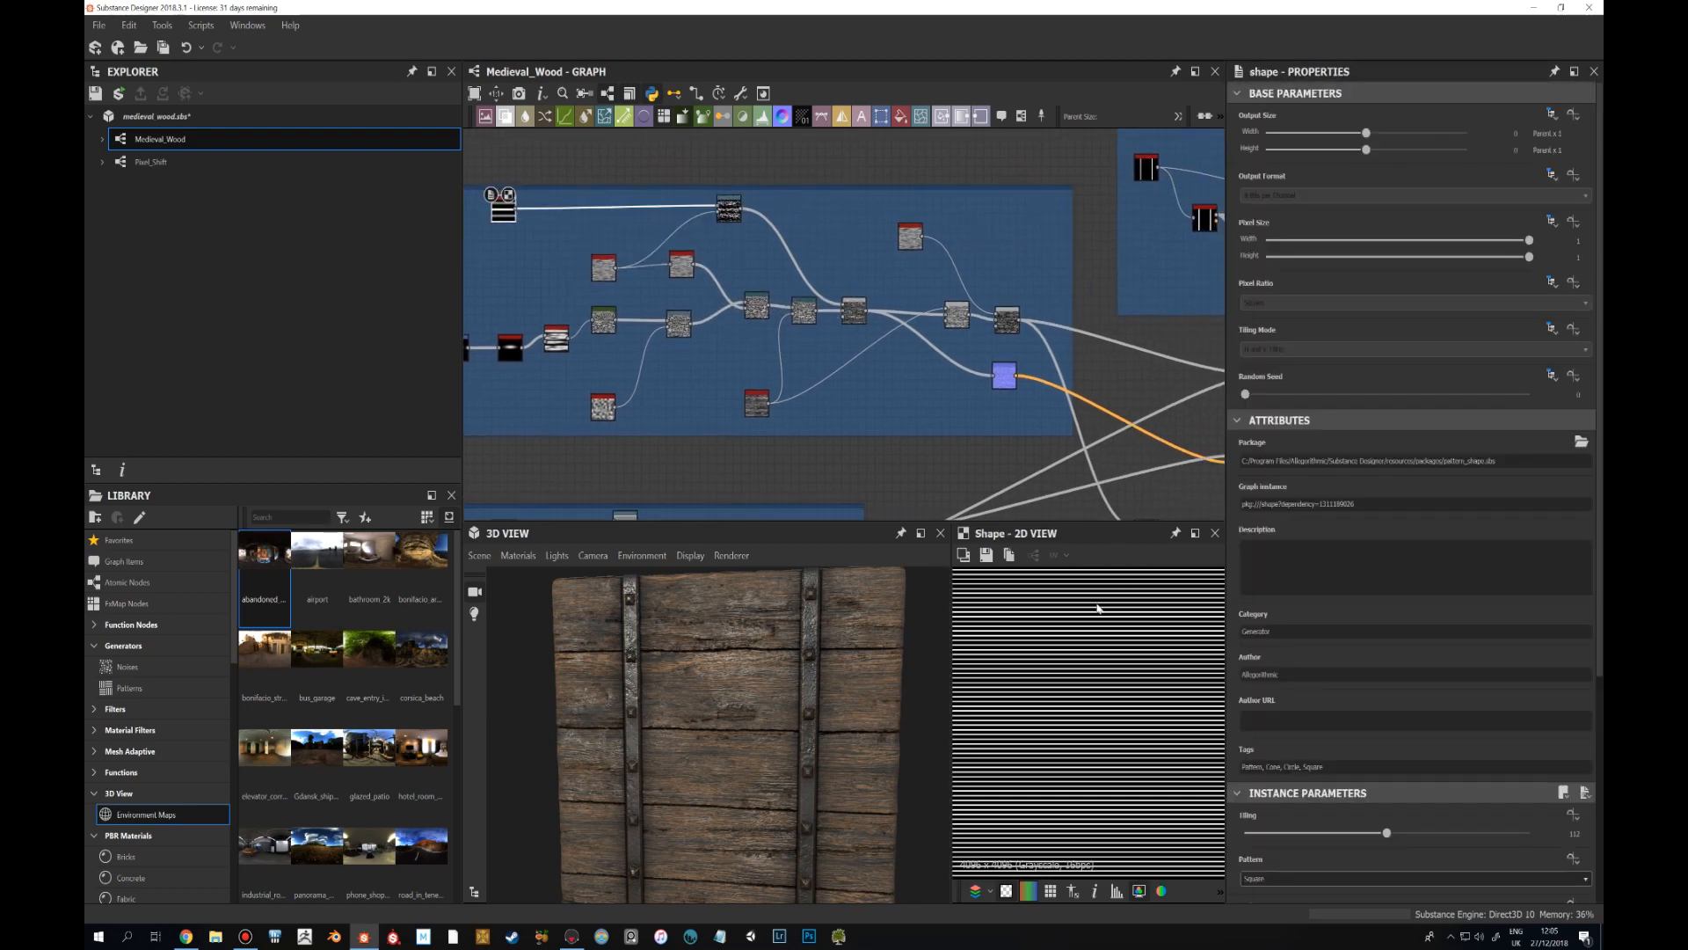
scroll(1280, 719, "down", 3)
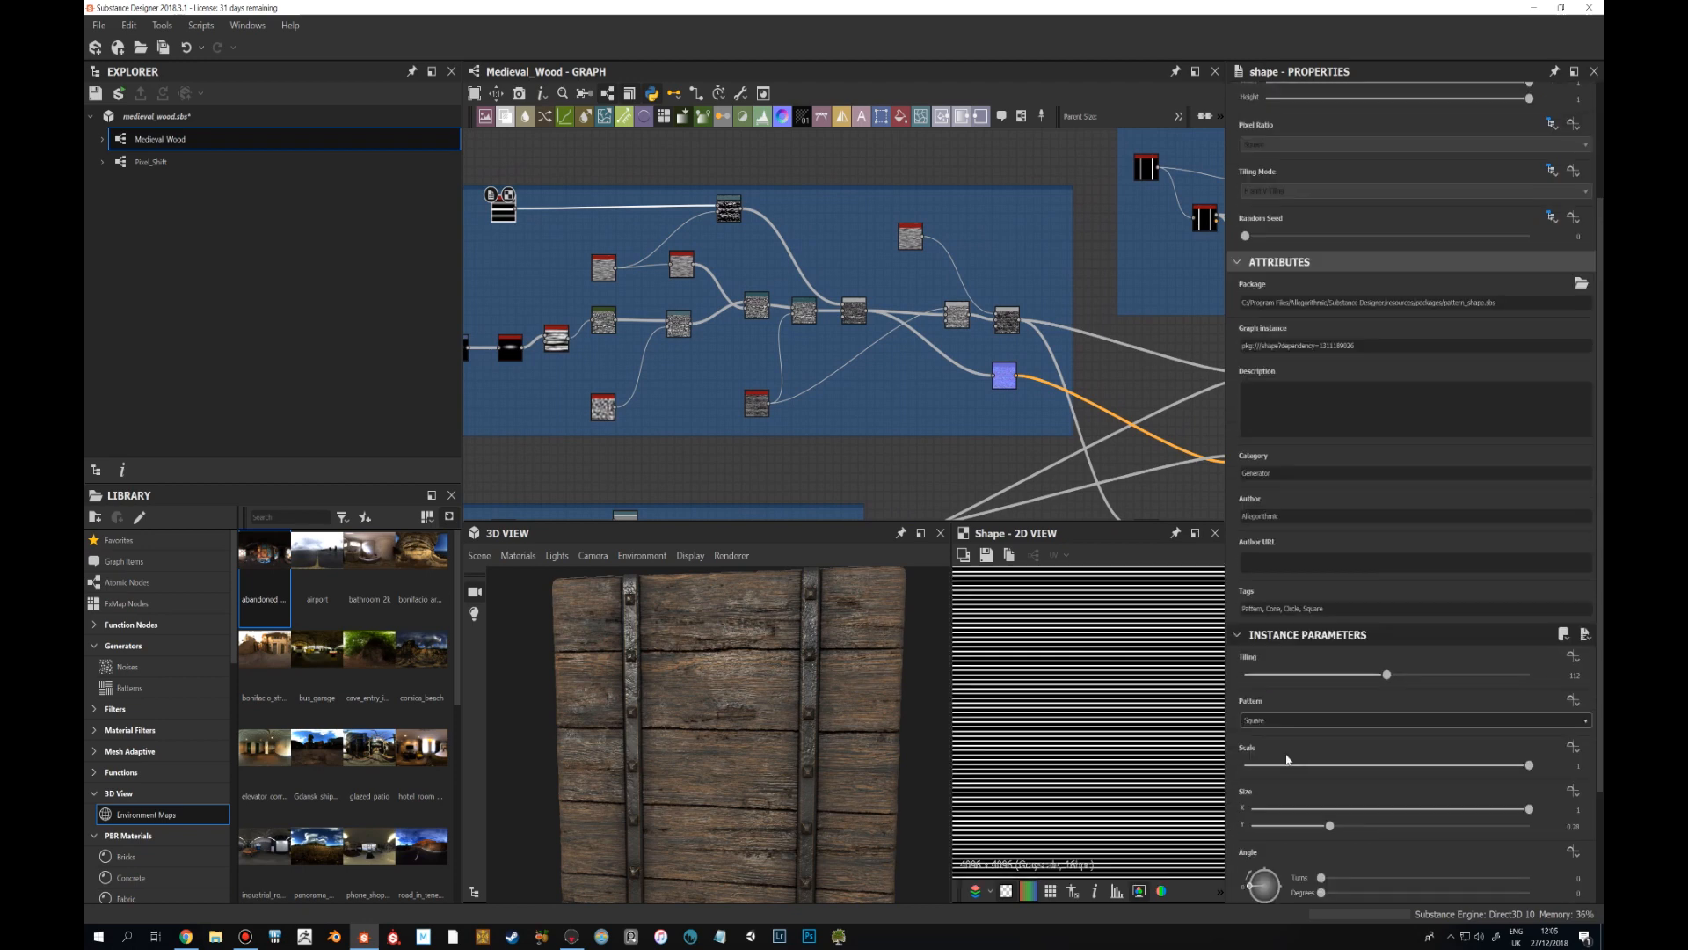
double_click(739, 218)
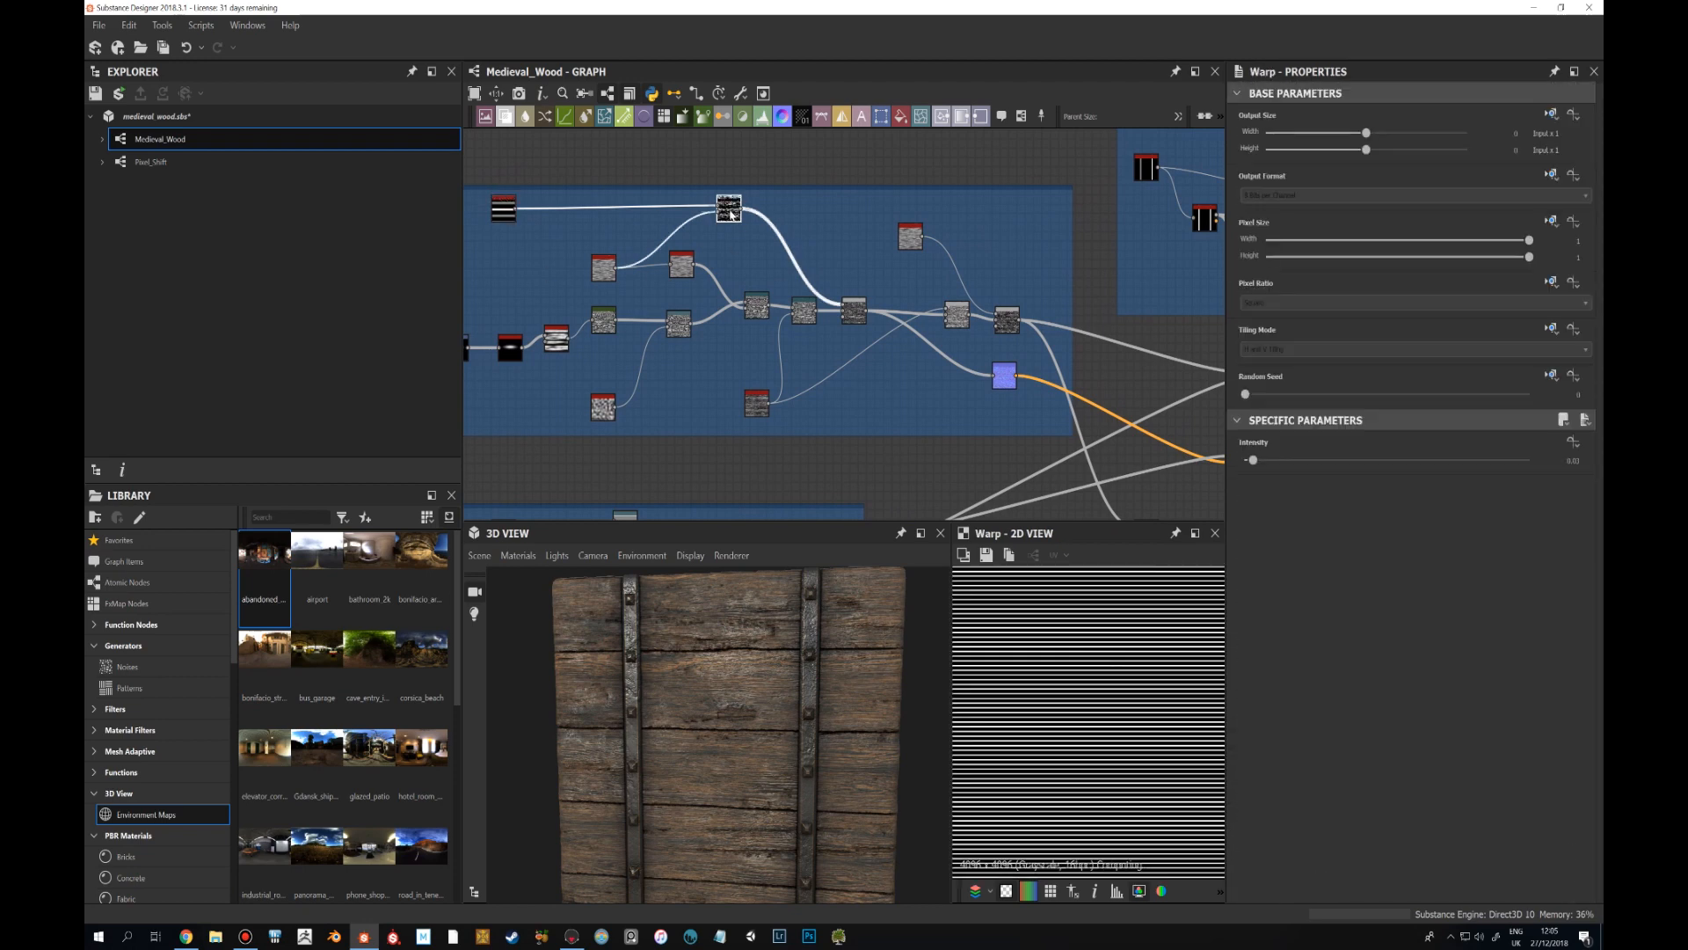
double_click(603, 268)
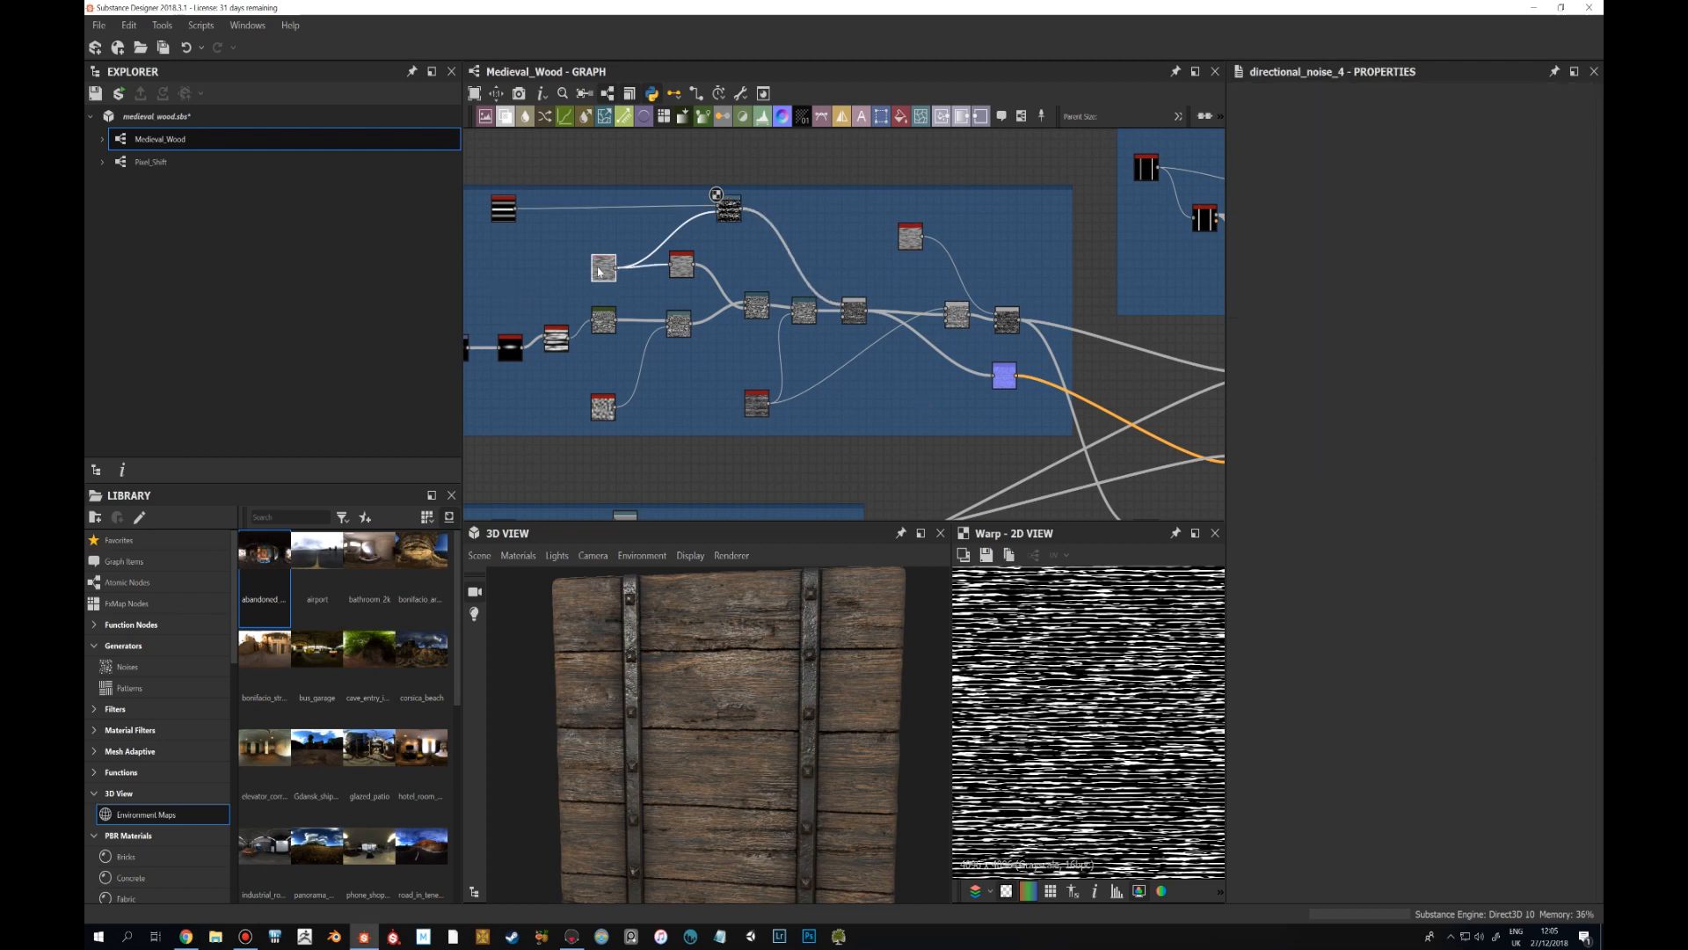
double_click(729, 207)
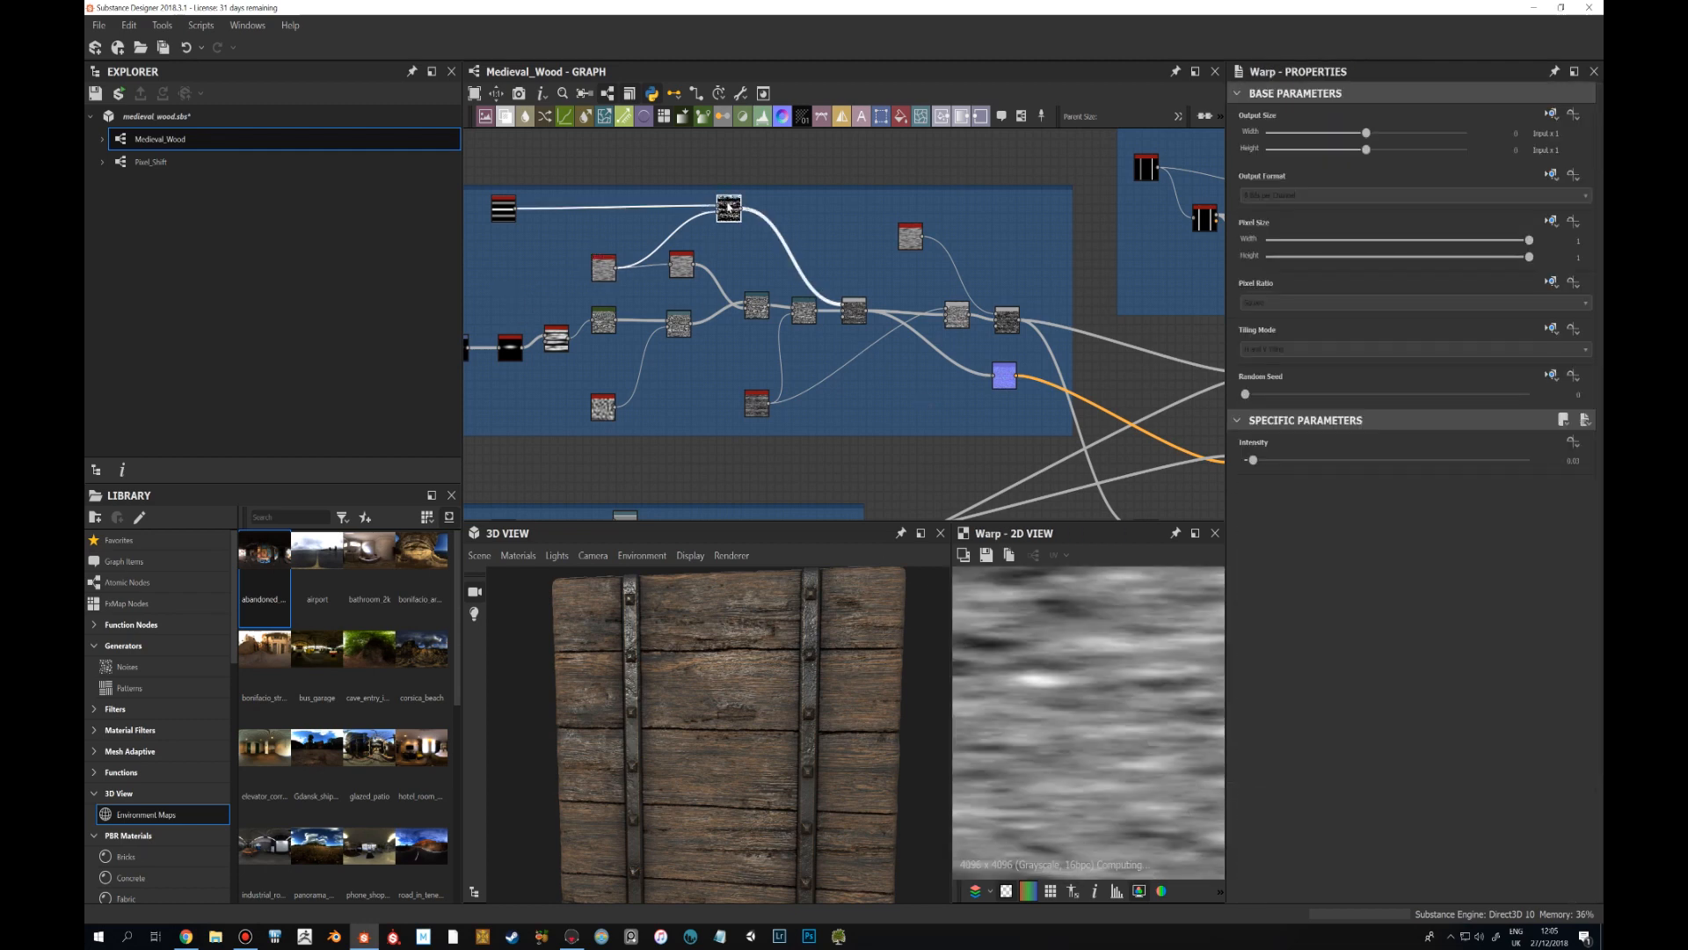
scroll(1093, 708, "up", 4)
scroll(1094, 708, "up", 3)
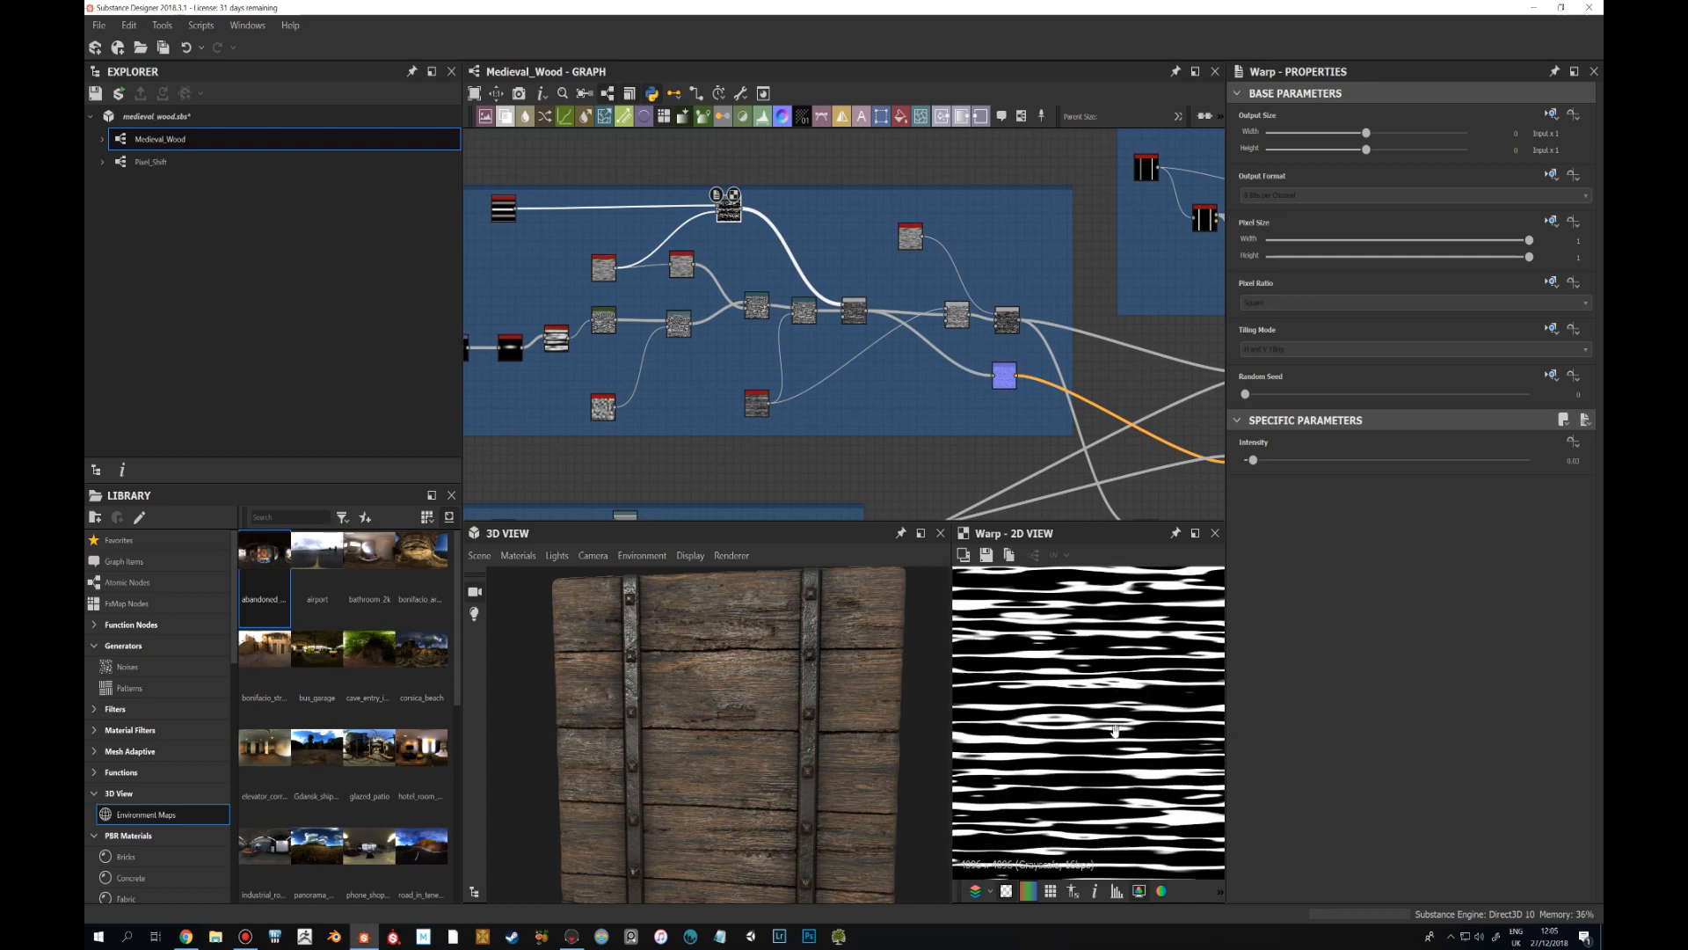
Preview the Multiply Blend of the Woodpattern group and the Pixel_Shift node that combines the wood pattern with the planks.
double_click(850, 317)
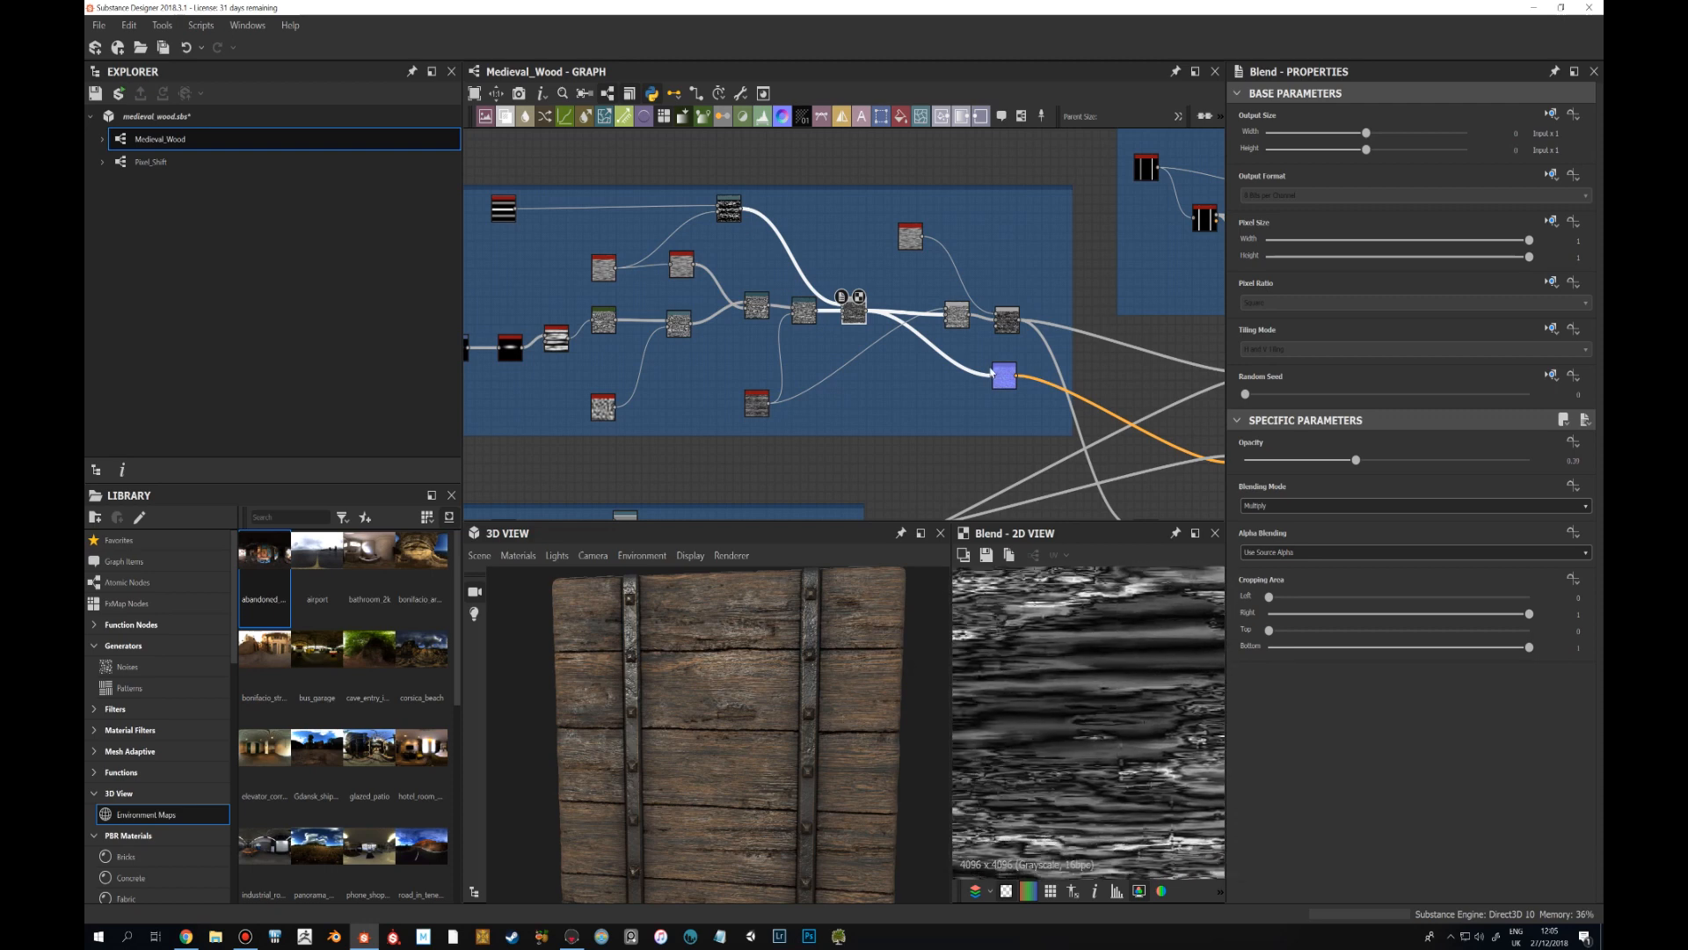
middle_click_drag(994, 374, 902, 384)
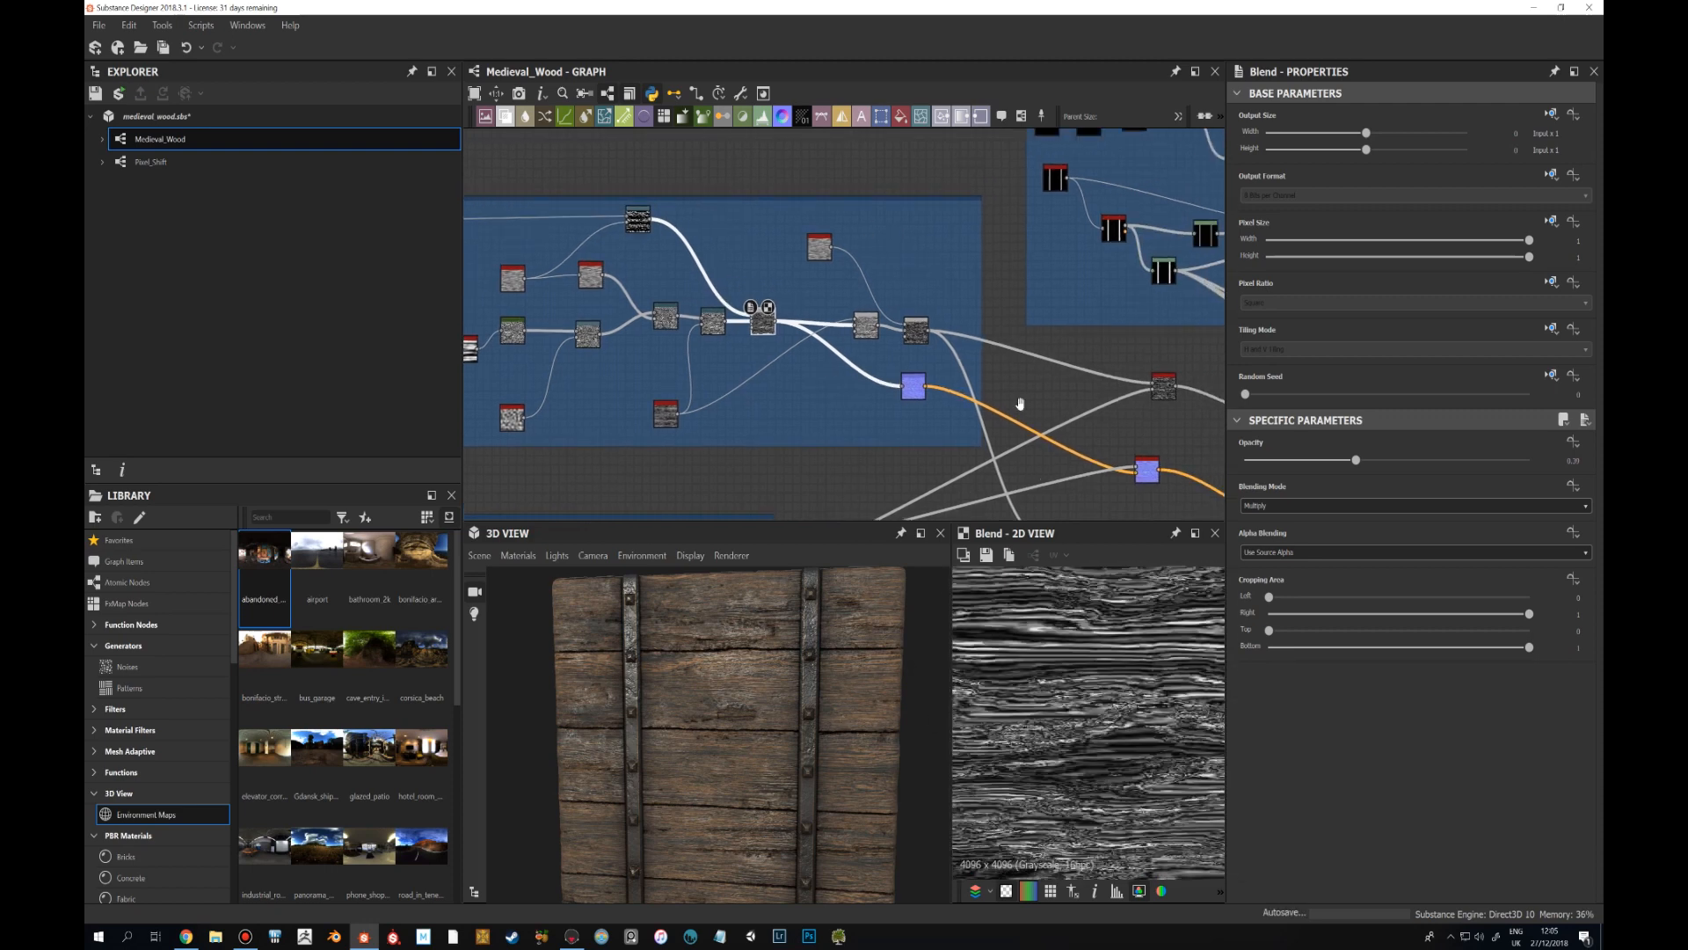
middle_click_drag(1020, 404, 682, 305)
middle_click_drag(796, 350, 868, 266)
left_click(770, 268)
double_click(771, 269)
middle_click_drag(1089, 668, 1077, 734)
scroll(1021, 392, "down", 2)
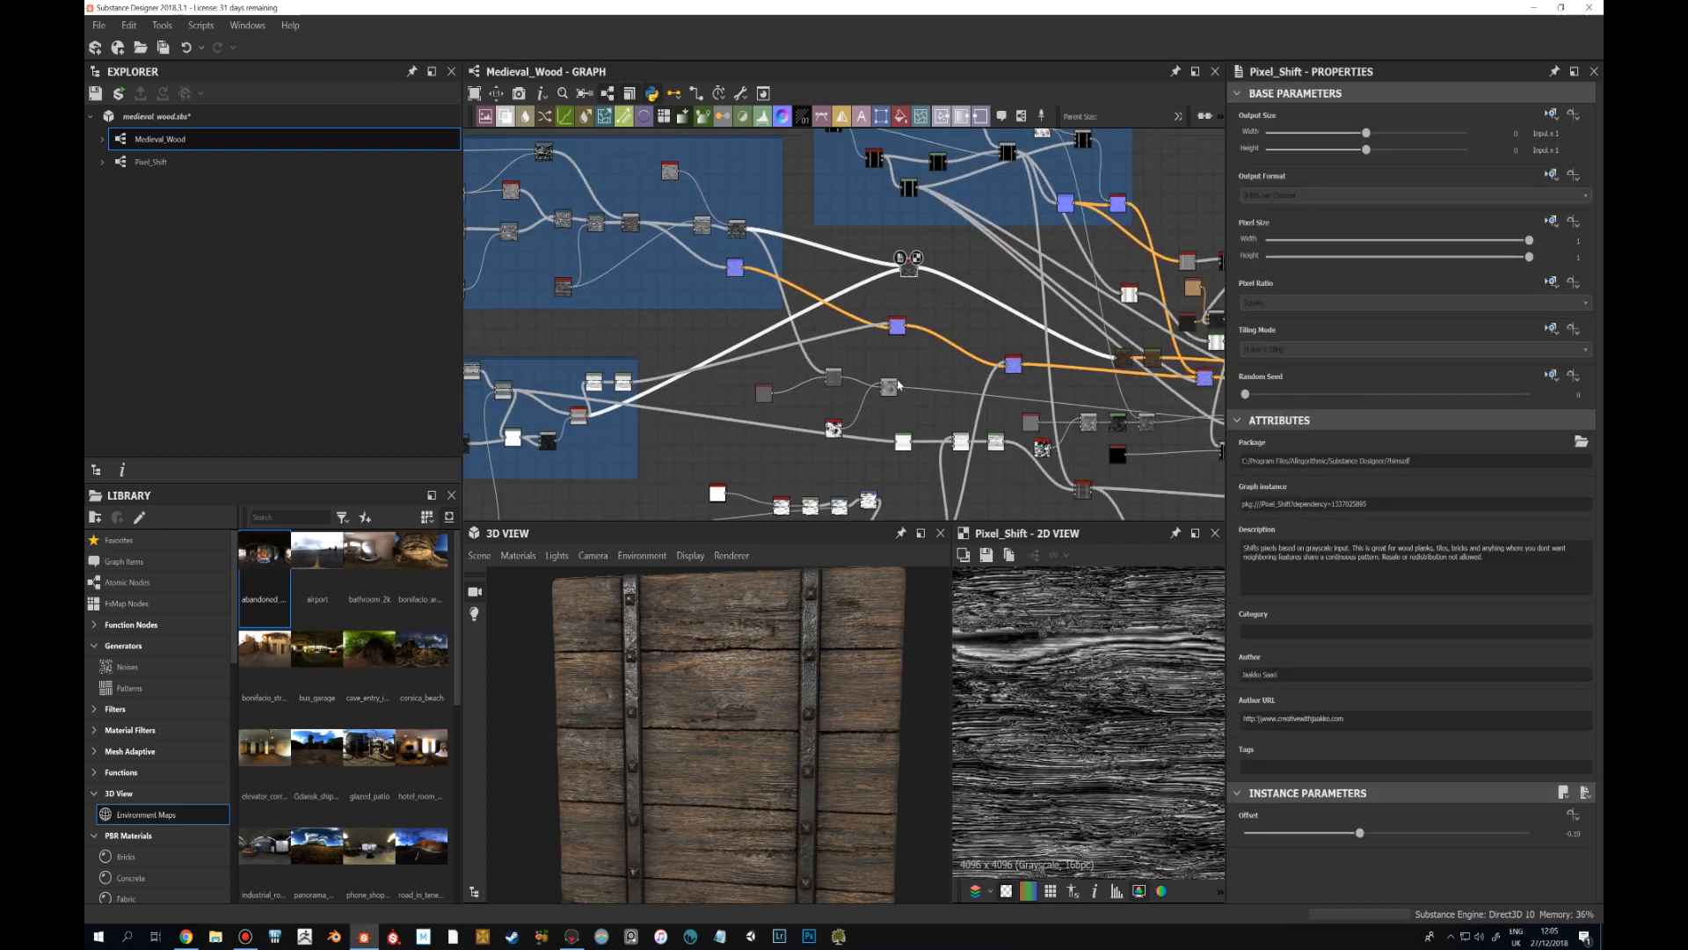
Find the Metal Bands group and preview the small square Shape node at its start in the 2D view.
middle_click_drag(923, 360, 934, 302)
scroll(1068, 747, "down", 3)
middle_click_drag(1115, 293, 814, 414)
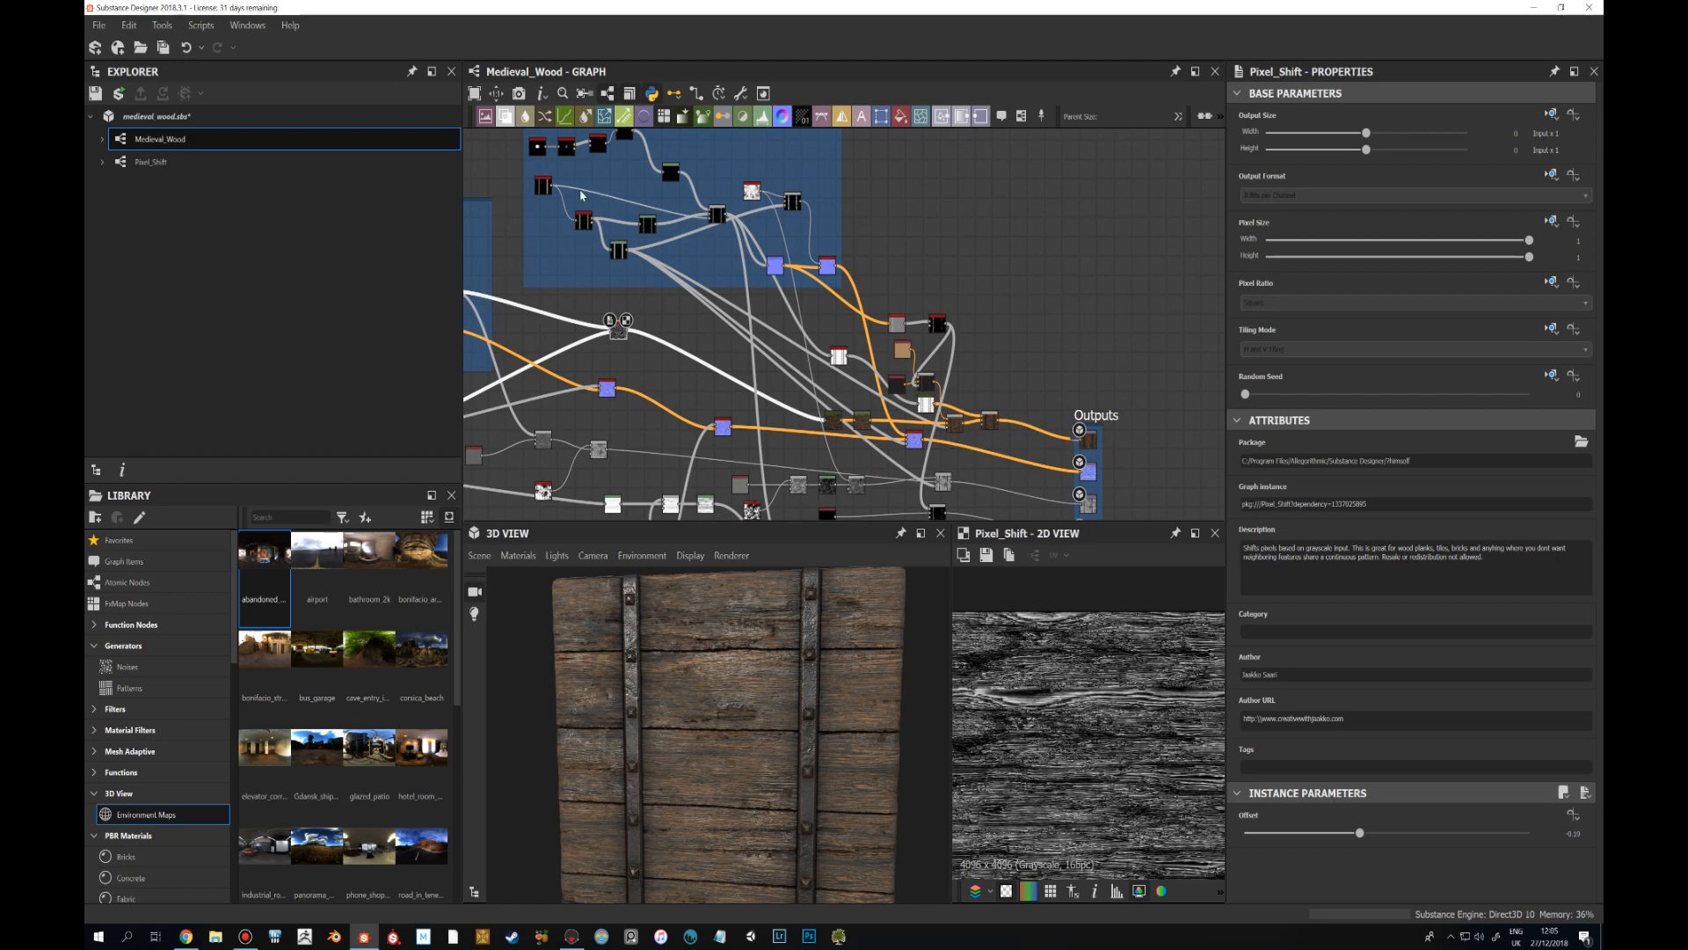
middle_click_drag(581, 195, 690, 304)
scroll(756, 326, "up", 2)
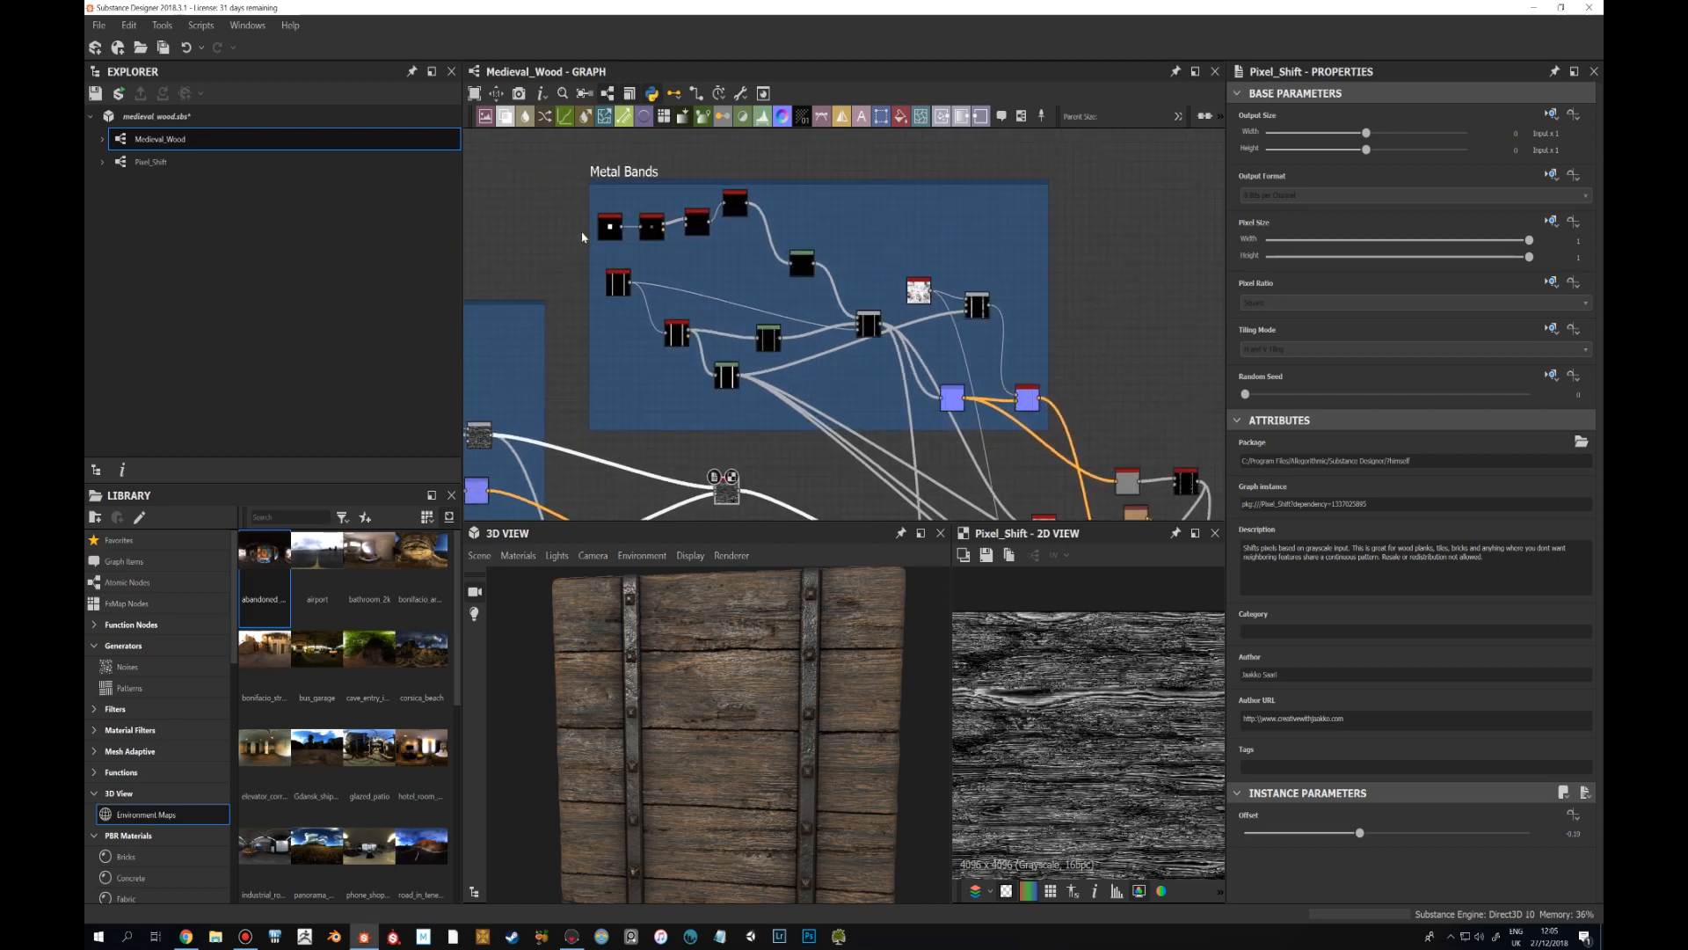
left_click(609, 227)
scroll(1079, 709, "down", 1)
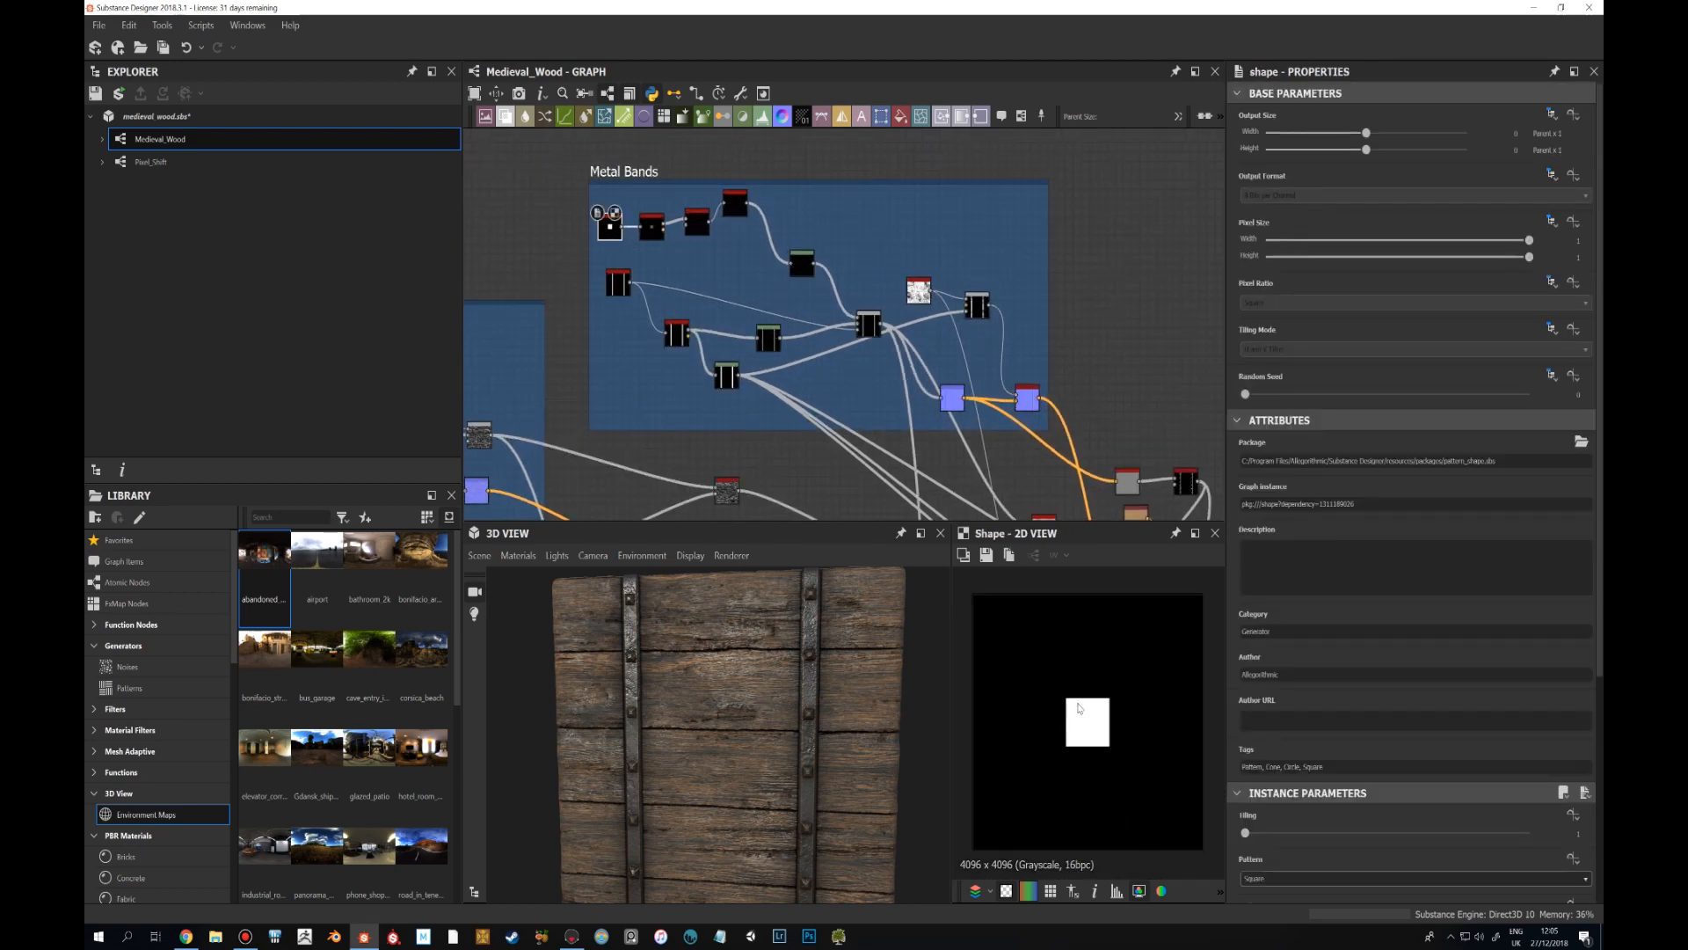
Preview the Bevel, Tile Generator and Mirror Grayscale nodes that shape and distribute the rivets in the Metal Bands group.
left_click(661, 231)
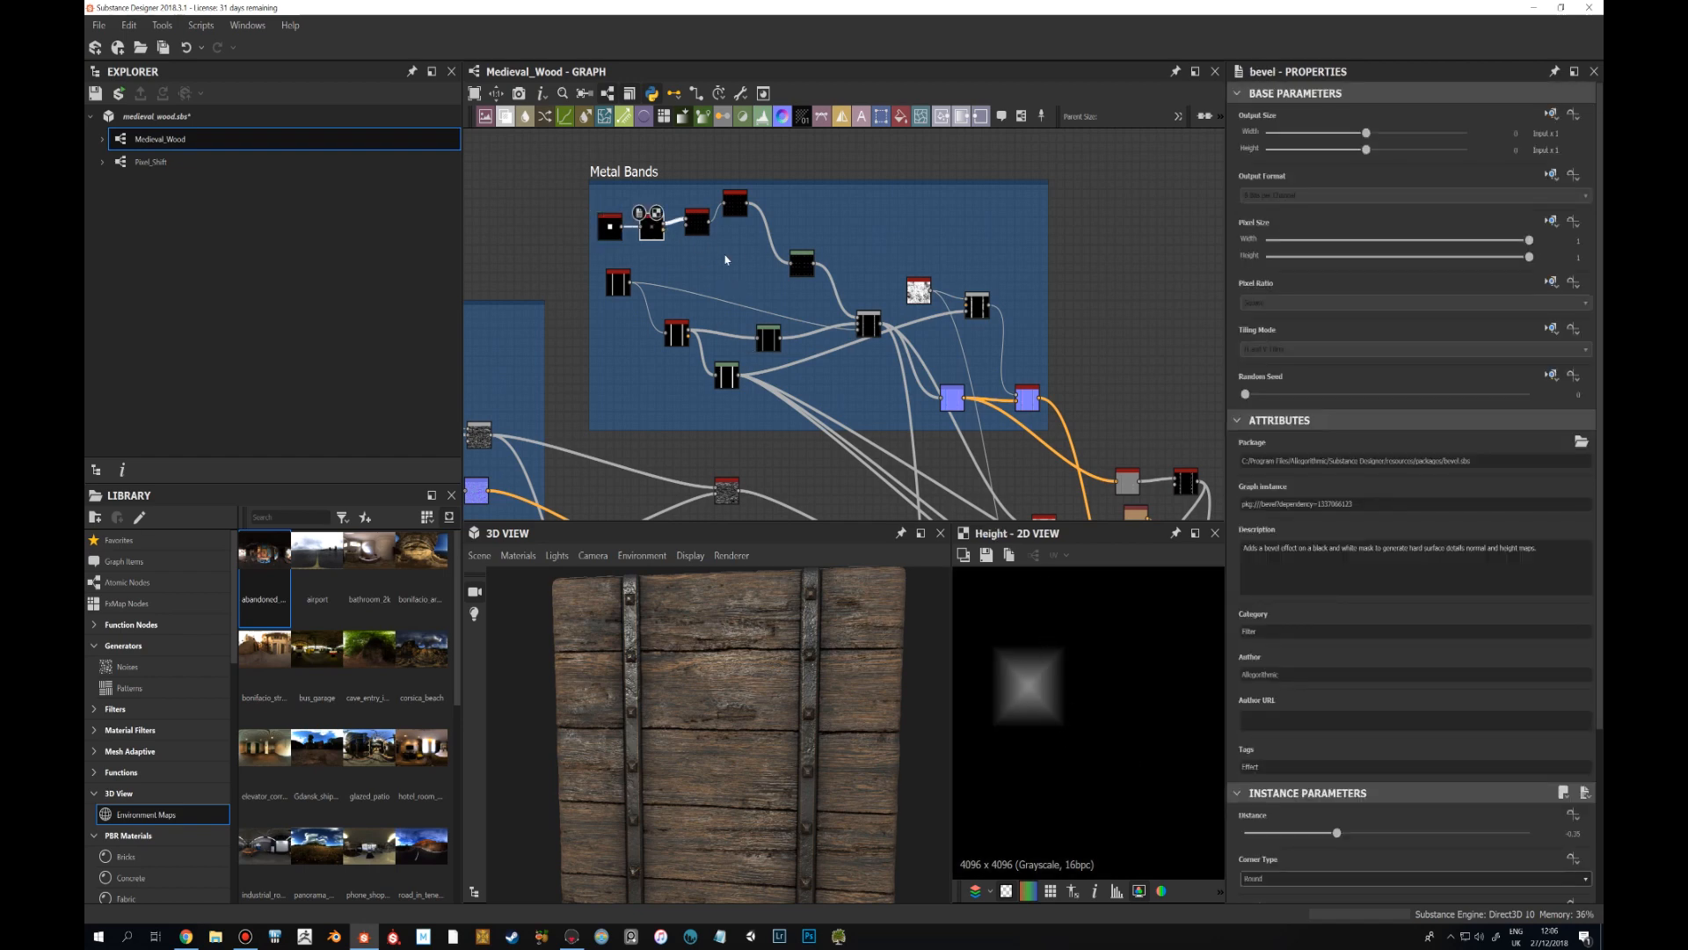
left_click(735, 209)
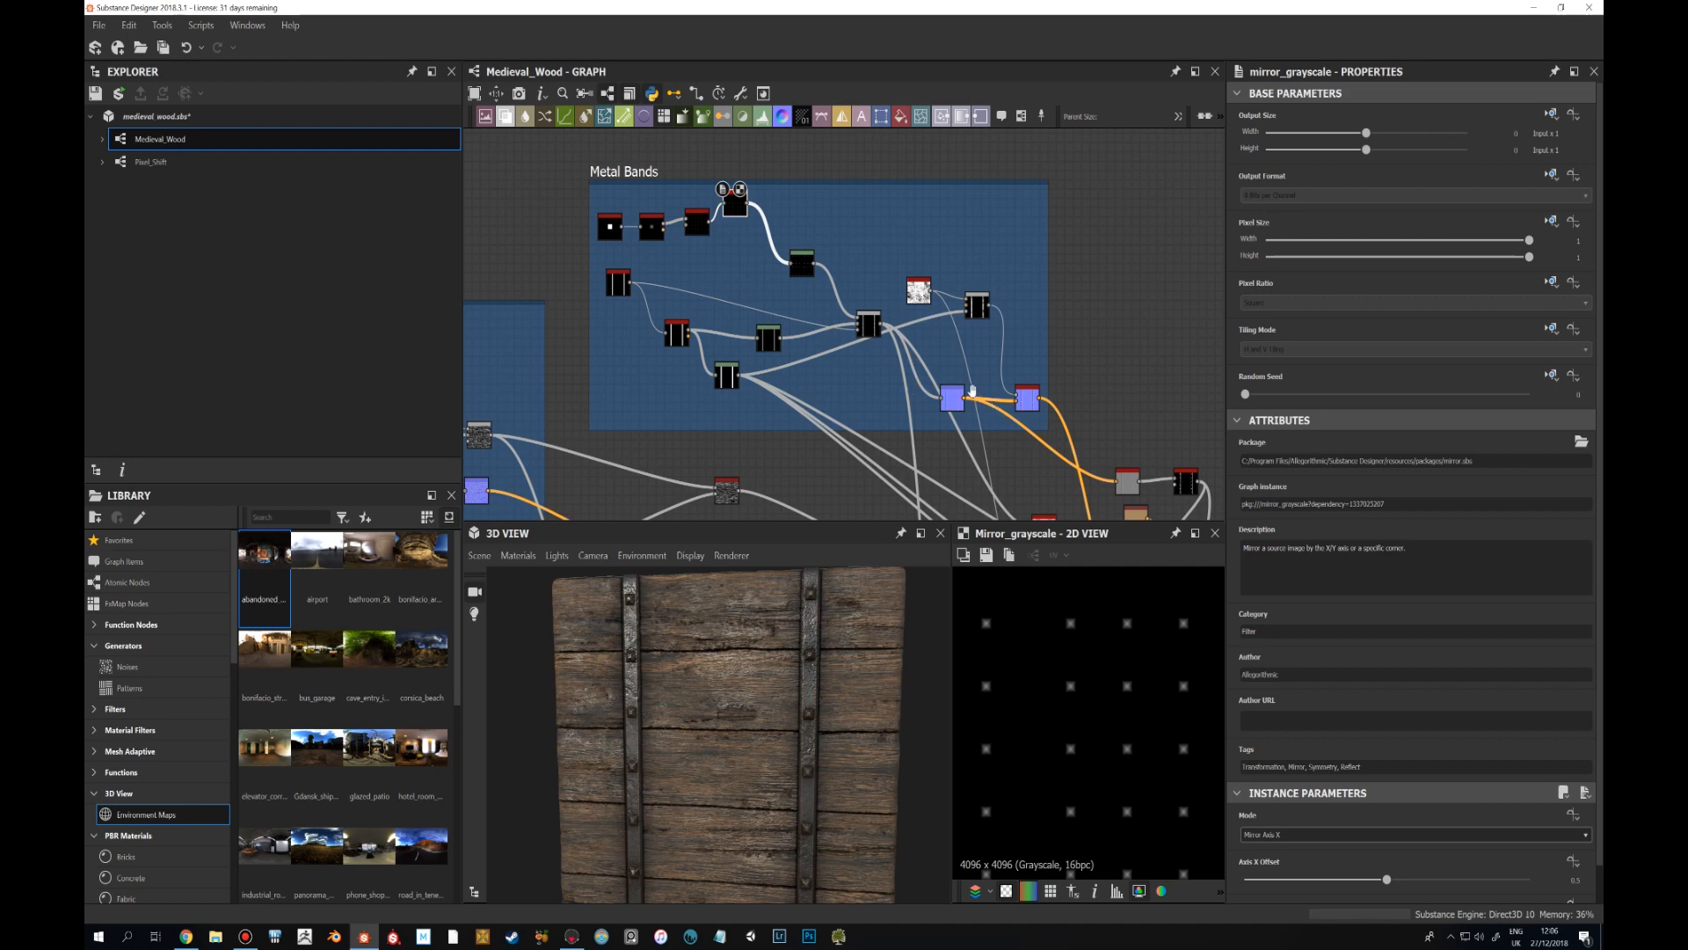
middle_click_drag(821, 334, 758, 262)
left_click(639, 157)
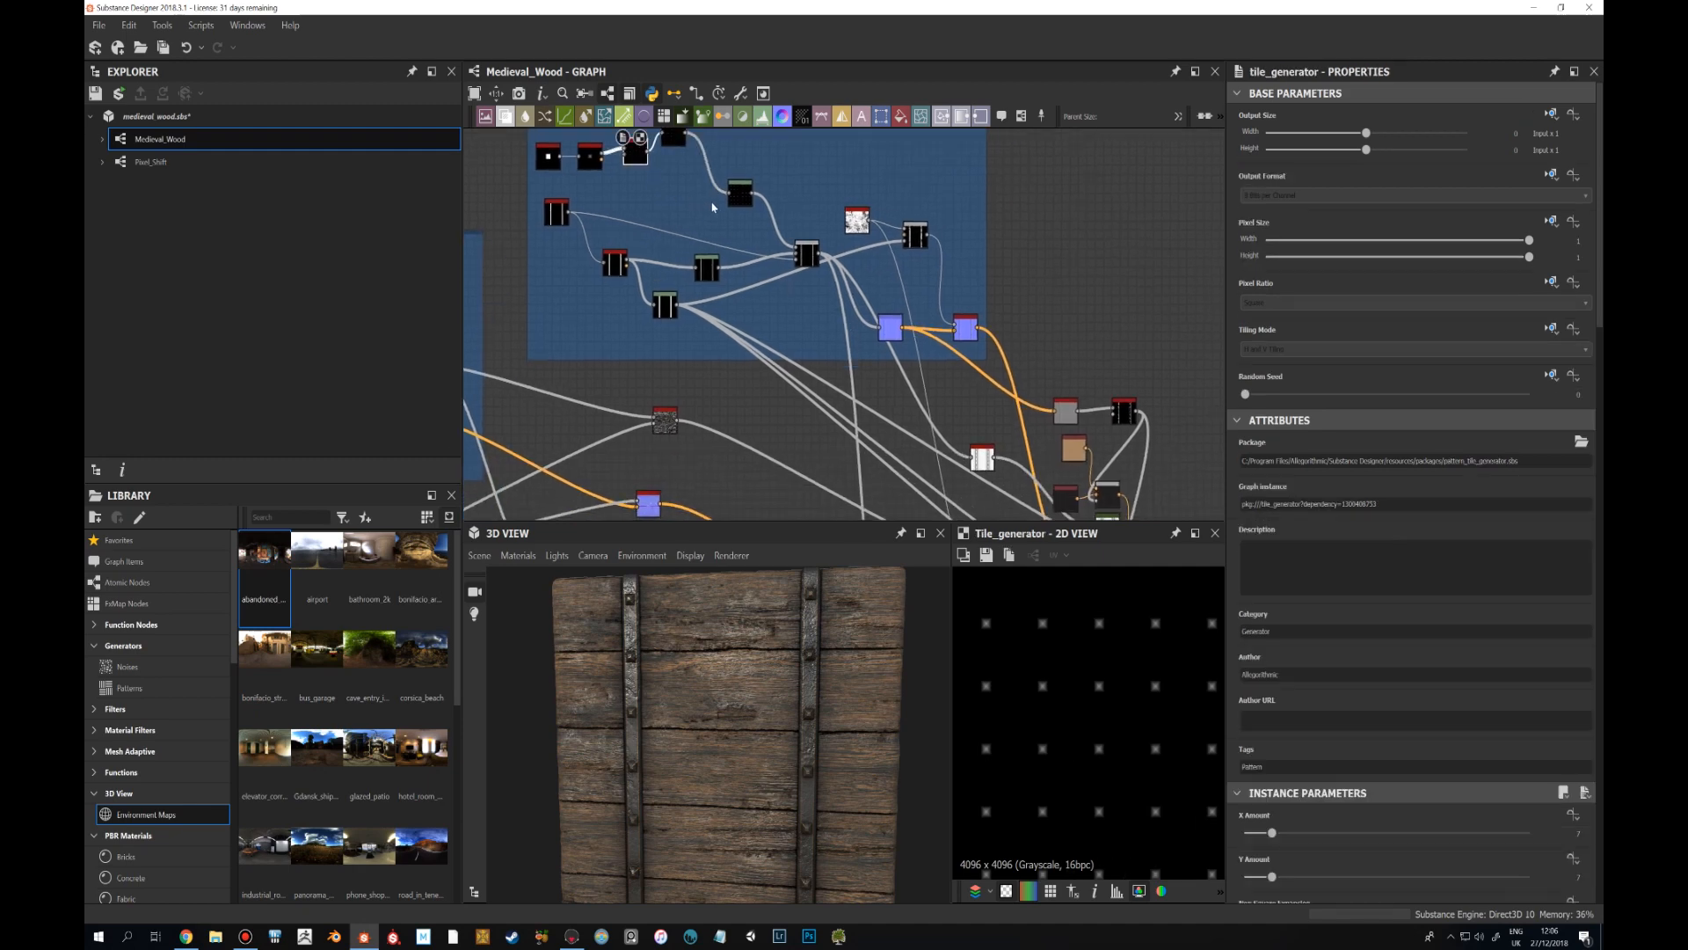
middle_click_drag(640, 158, 640, 227)
left_click(687, 204)
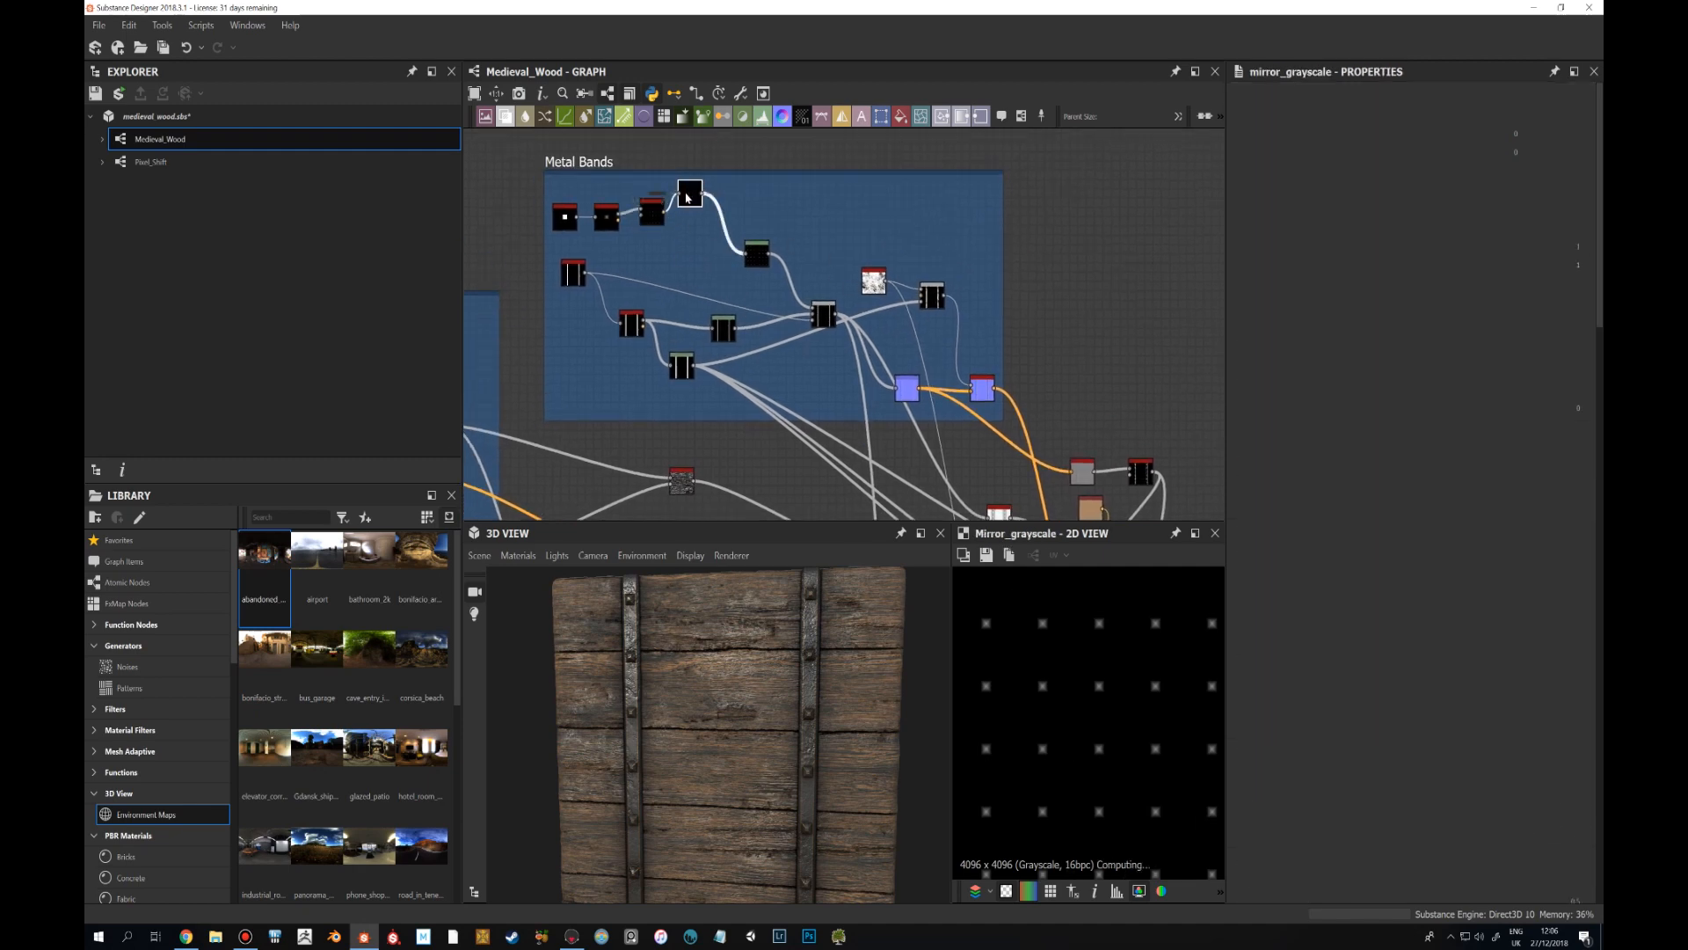
scroll(1100, 643, "down", 5)
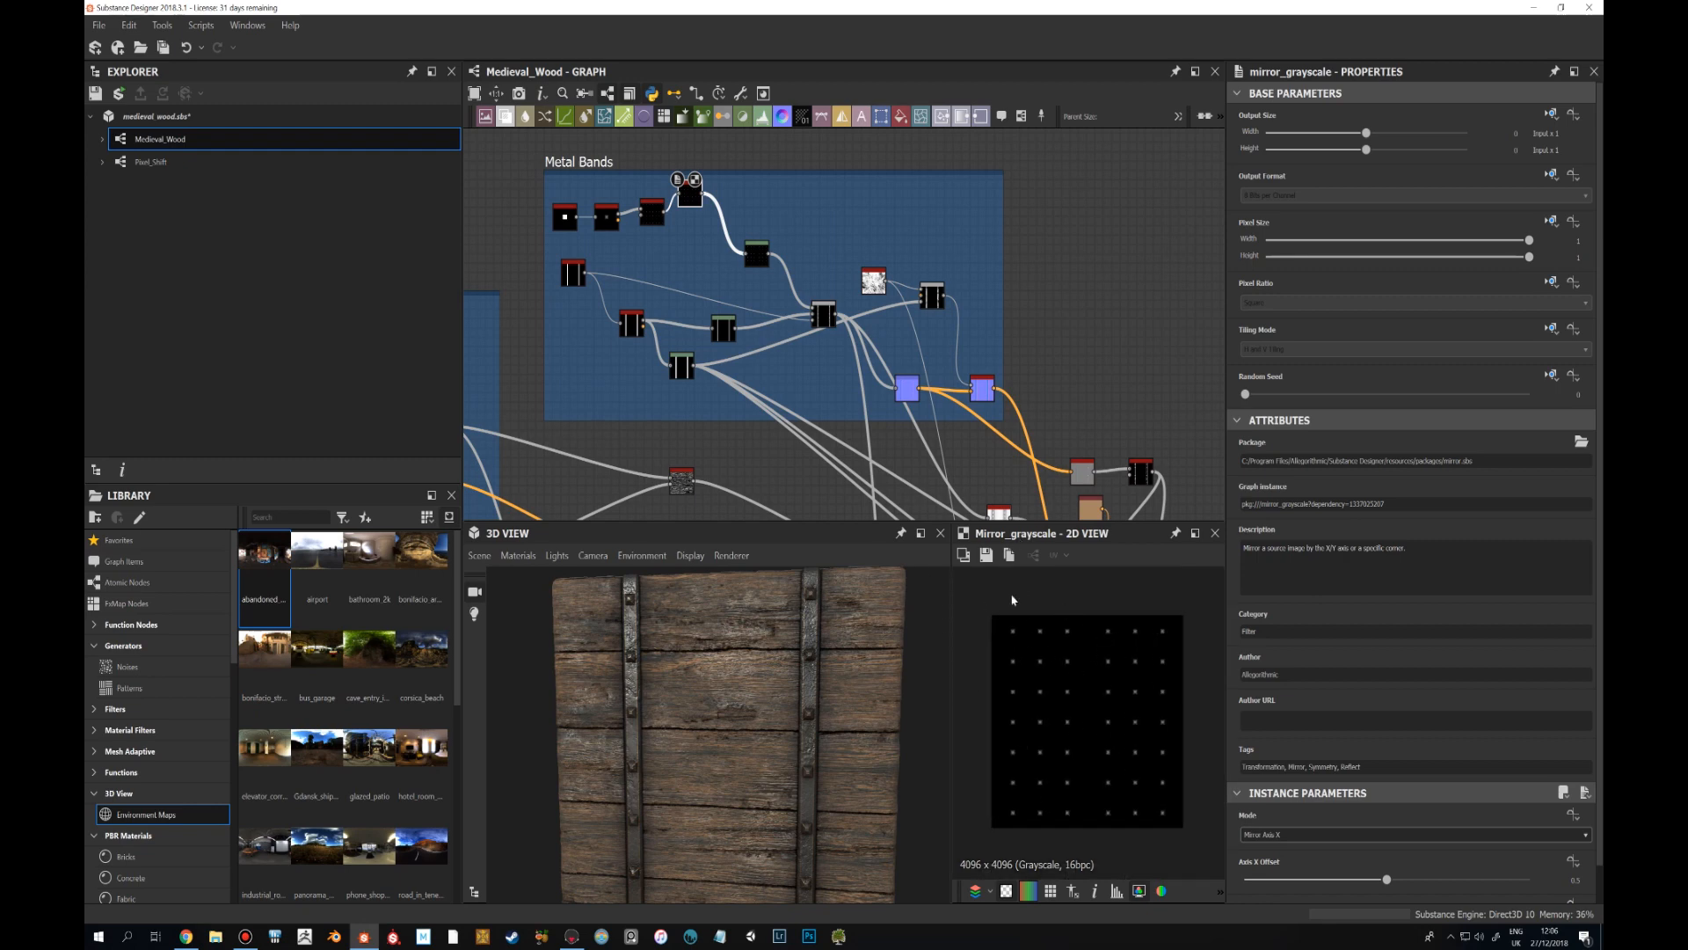
Preview the Add (Linear Dodge) Blend that combines rivets and bands, and check the rivet Blend node feeding it.
left_click(818, 306)
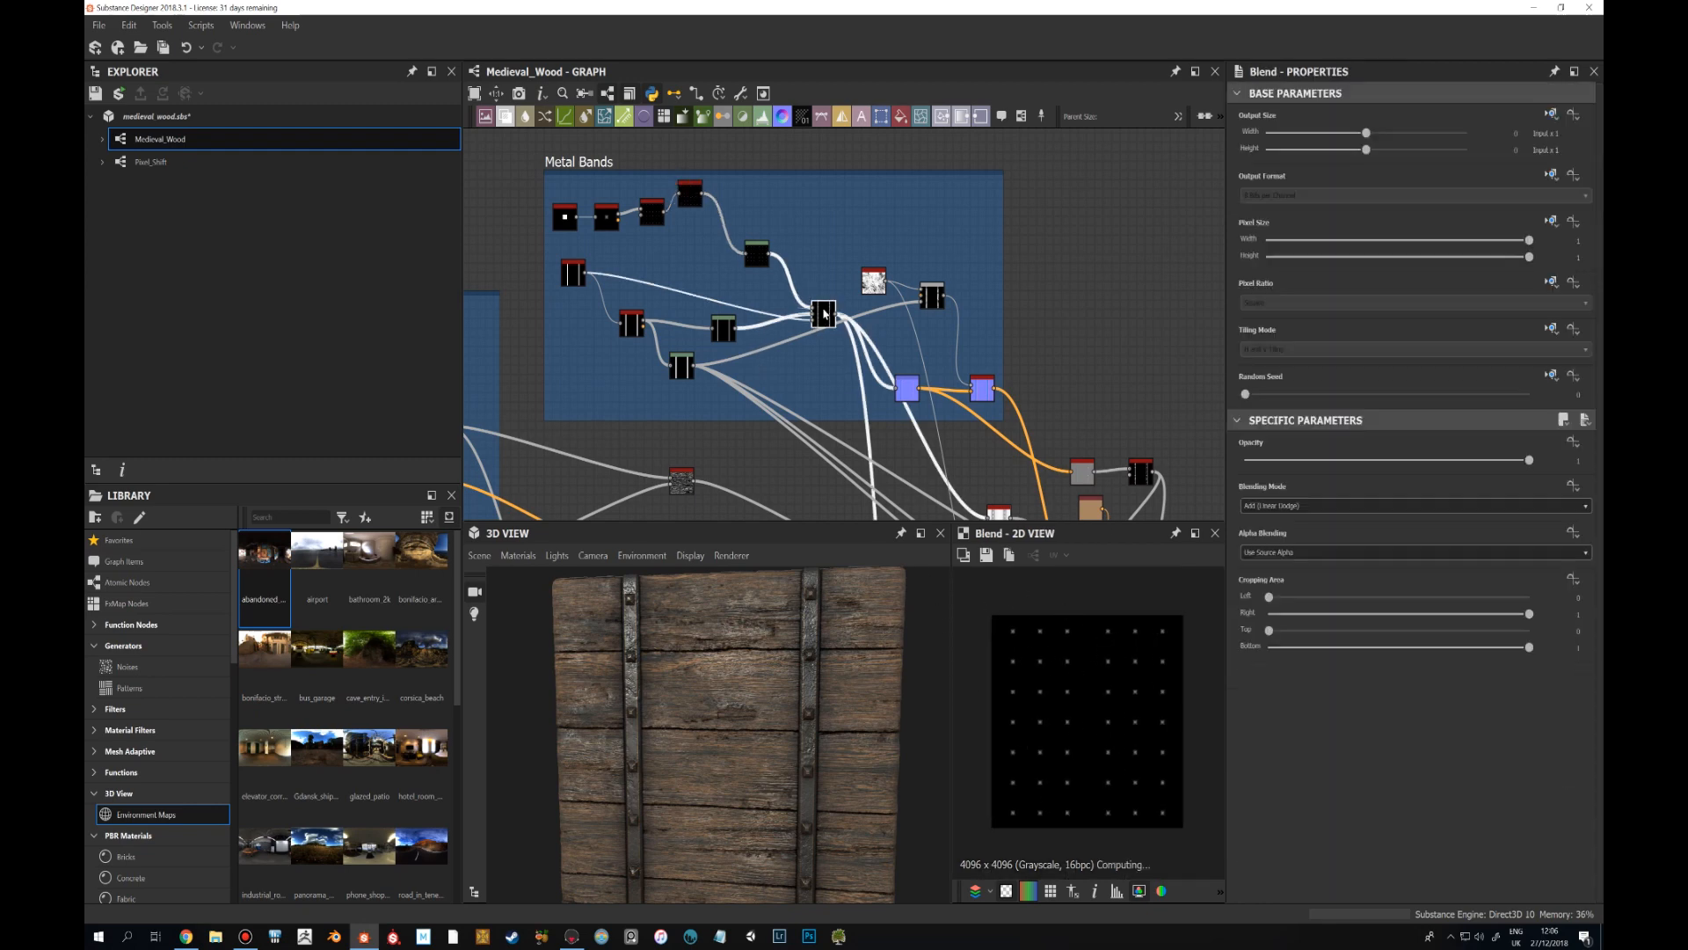
left_click(758, 260)
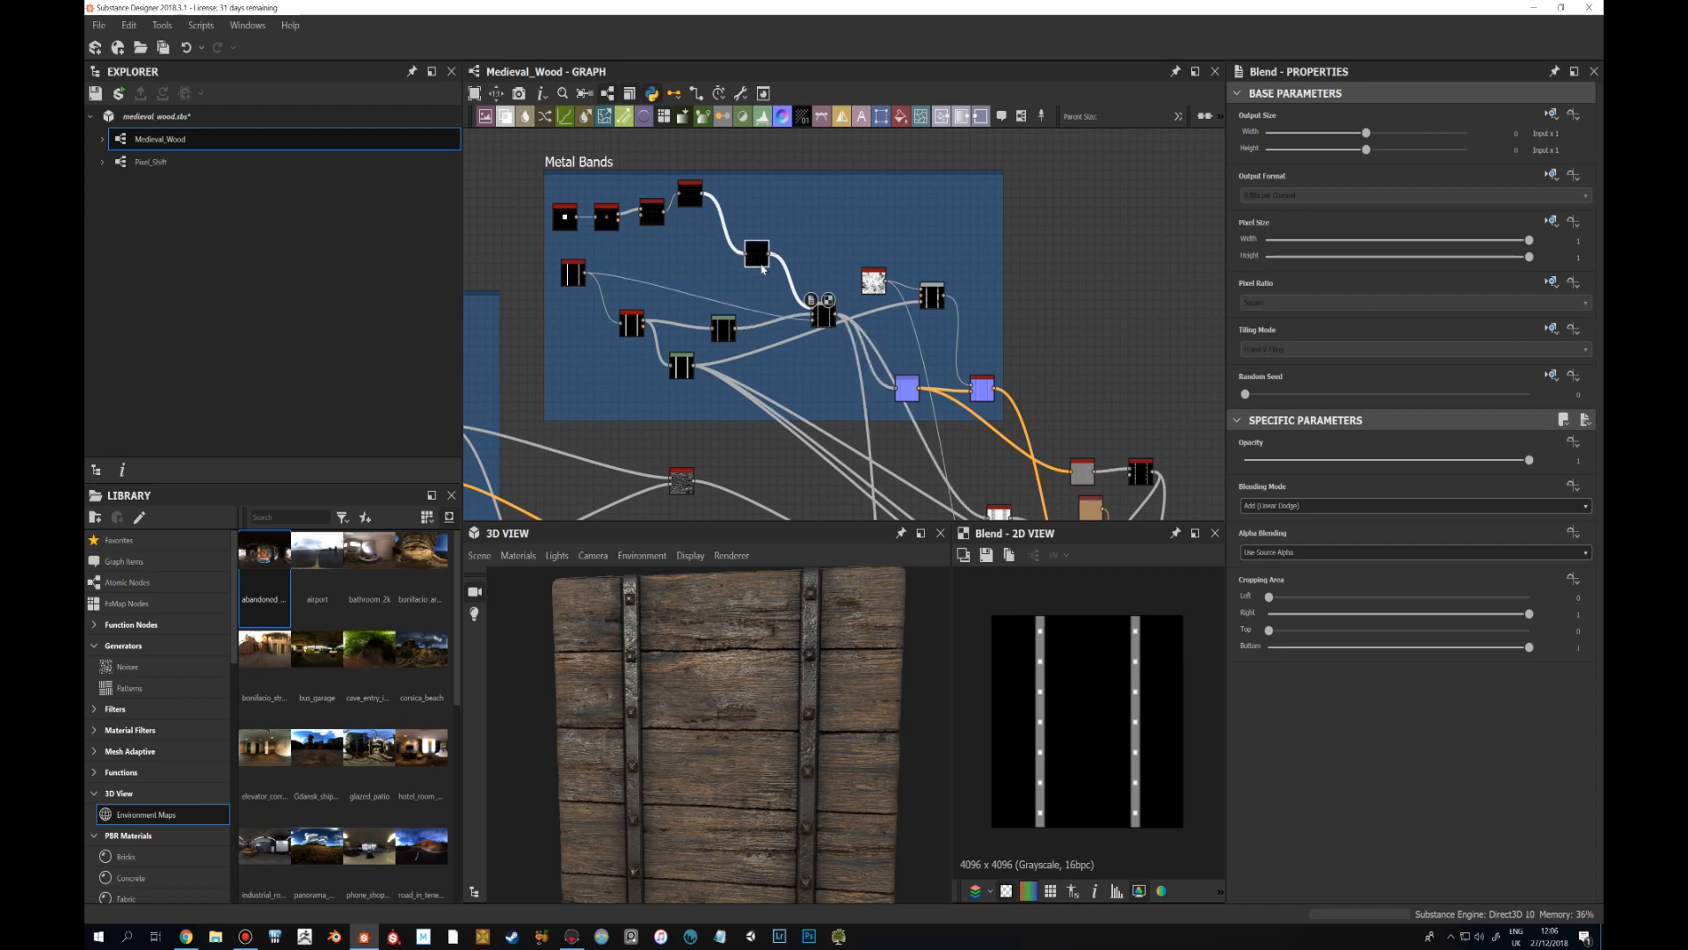
left_click(821, 307)
scroll(1102, 695, "up", 3)
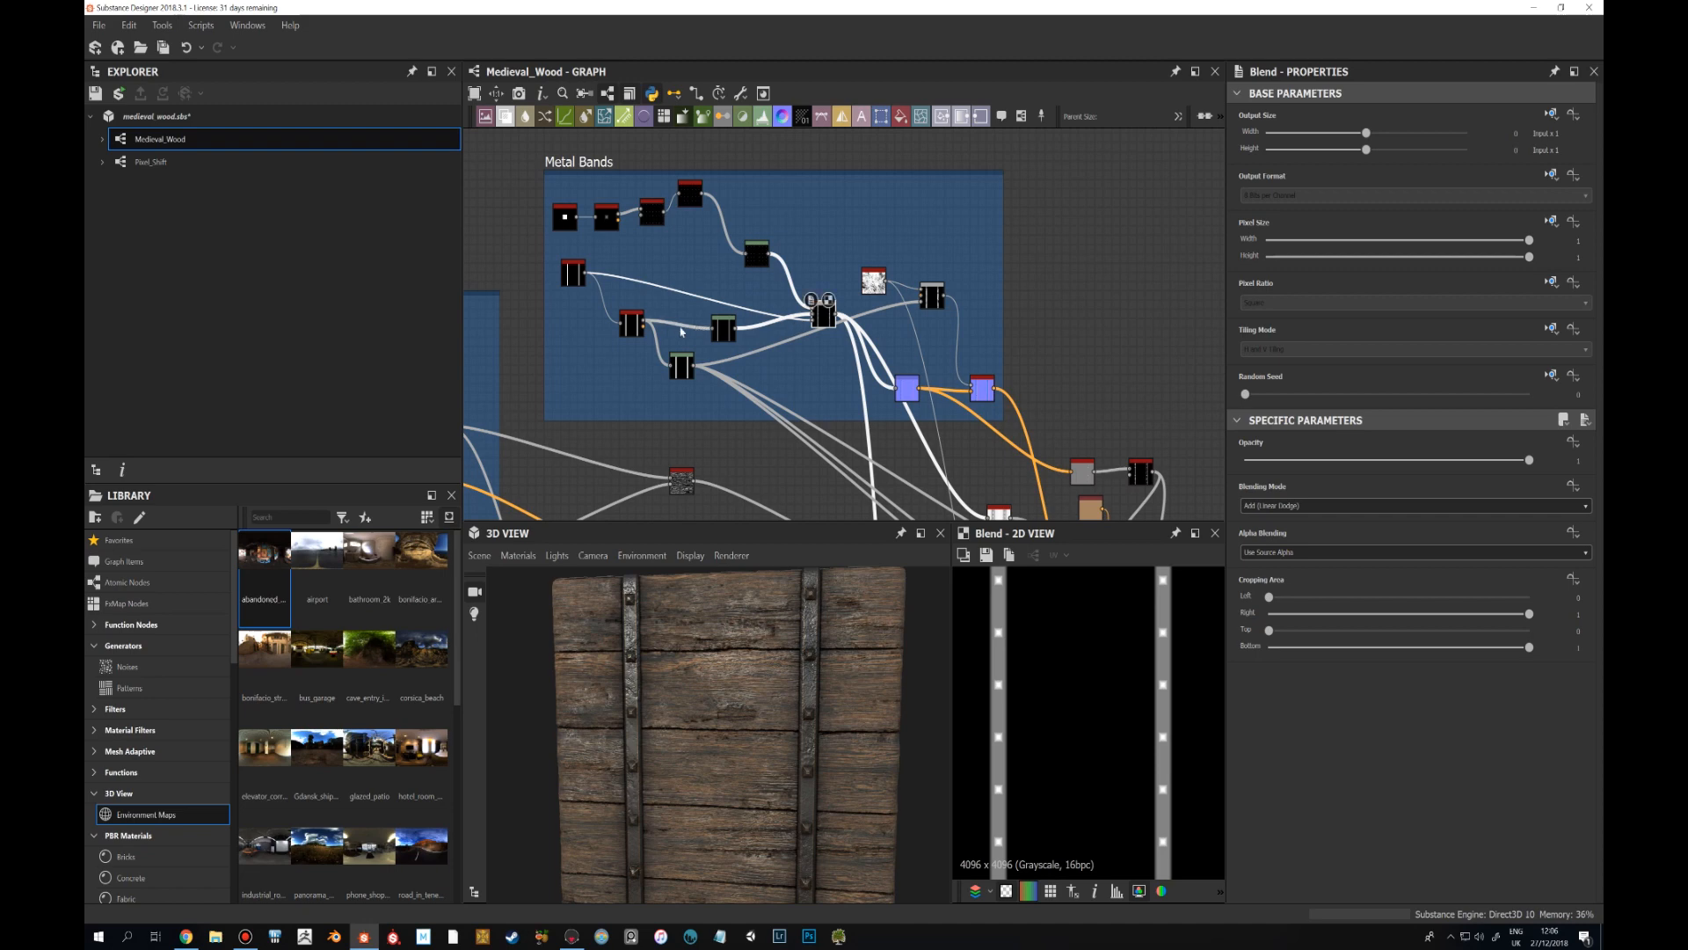
Examine the vertical band Shape node's instance parameters in the Metal Bands group, and open the Bevel node it feeds.
left_click(579, 276)
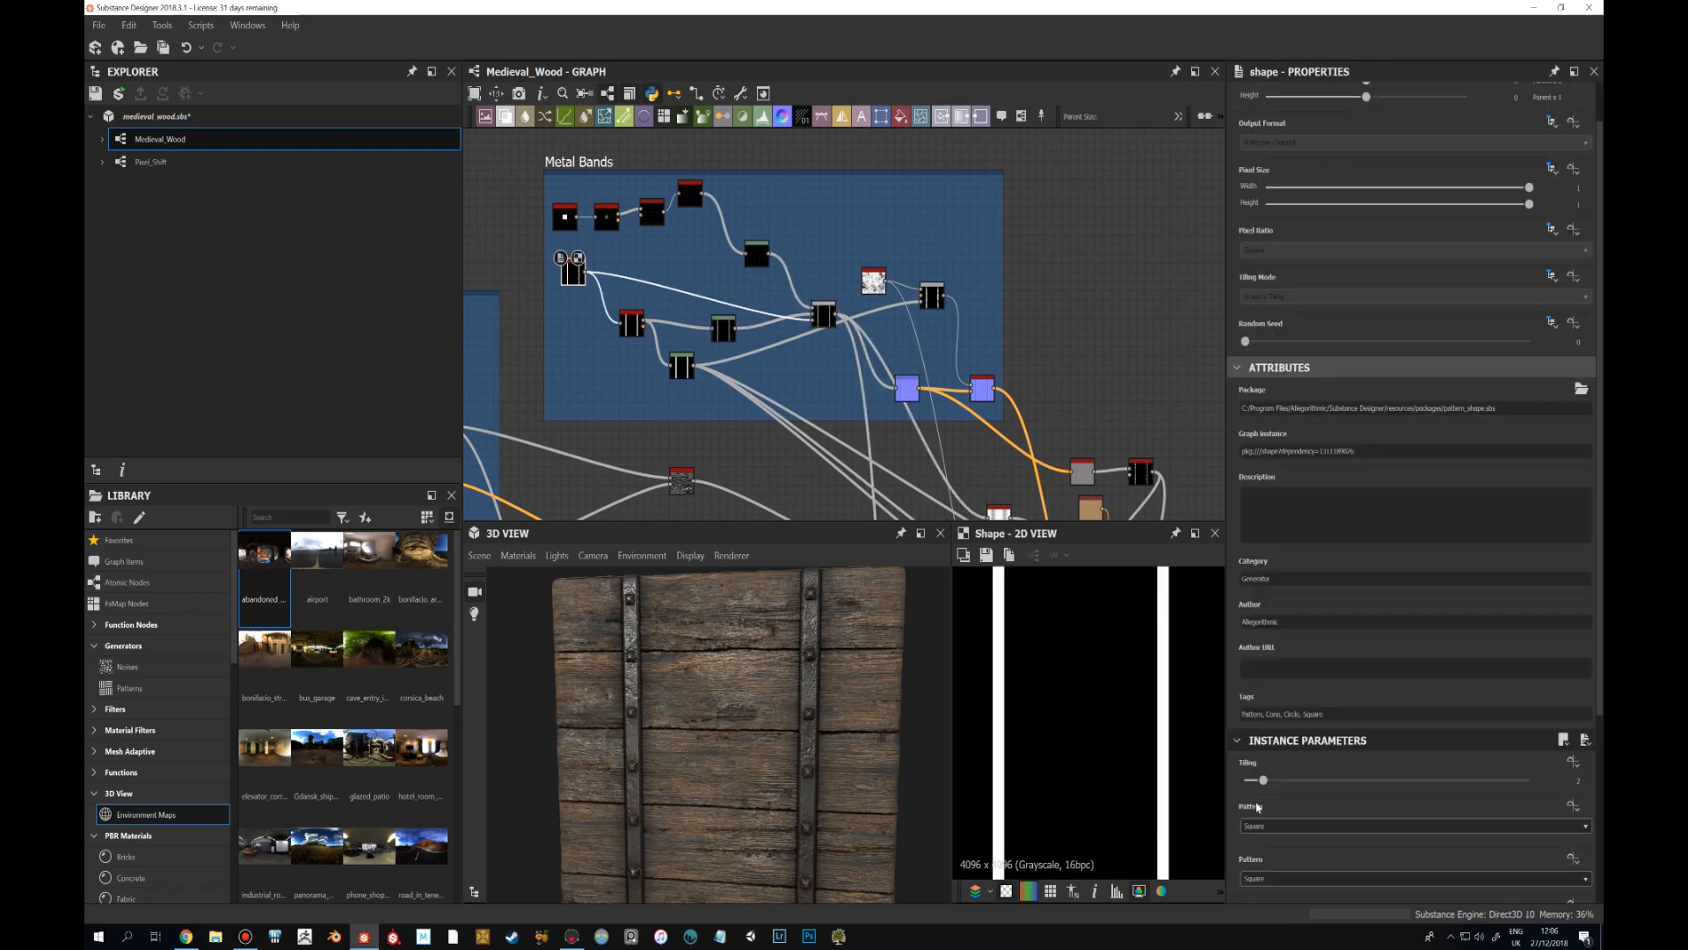
scroll(1229, 774, "down", 2)
scroll(1130, 761, "down", 2)
scroll(1127, 759, "up", 1)
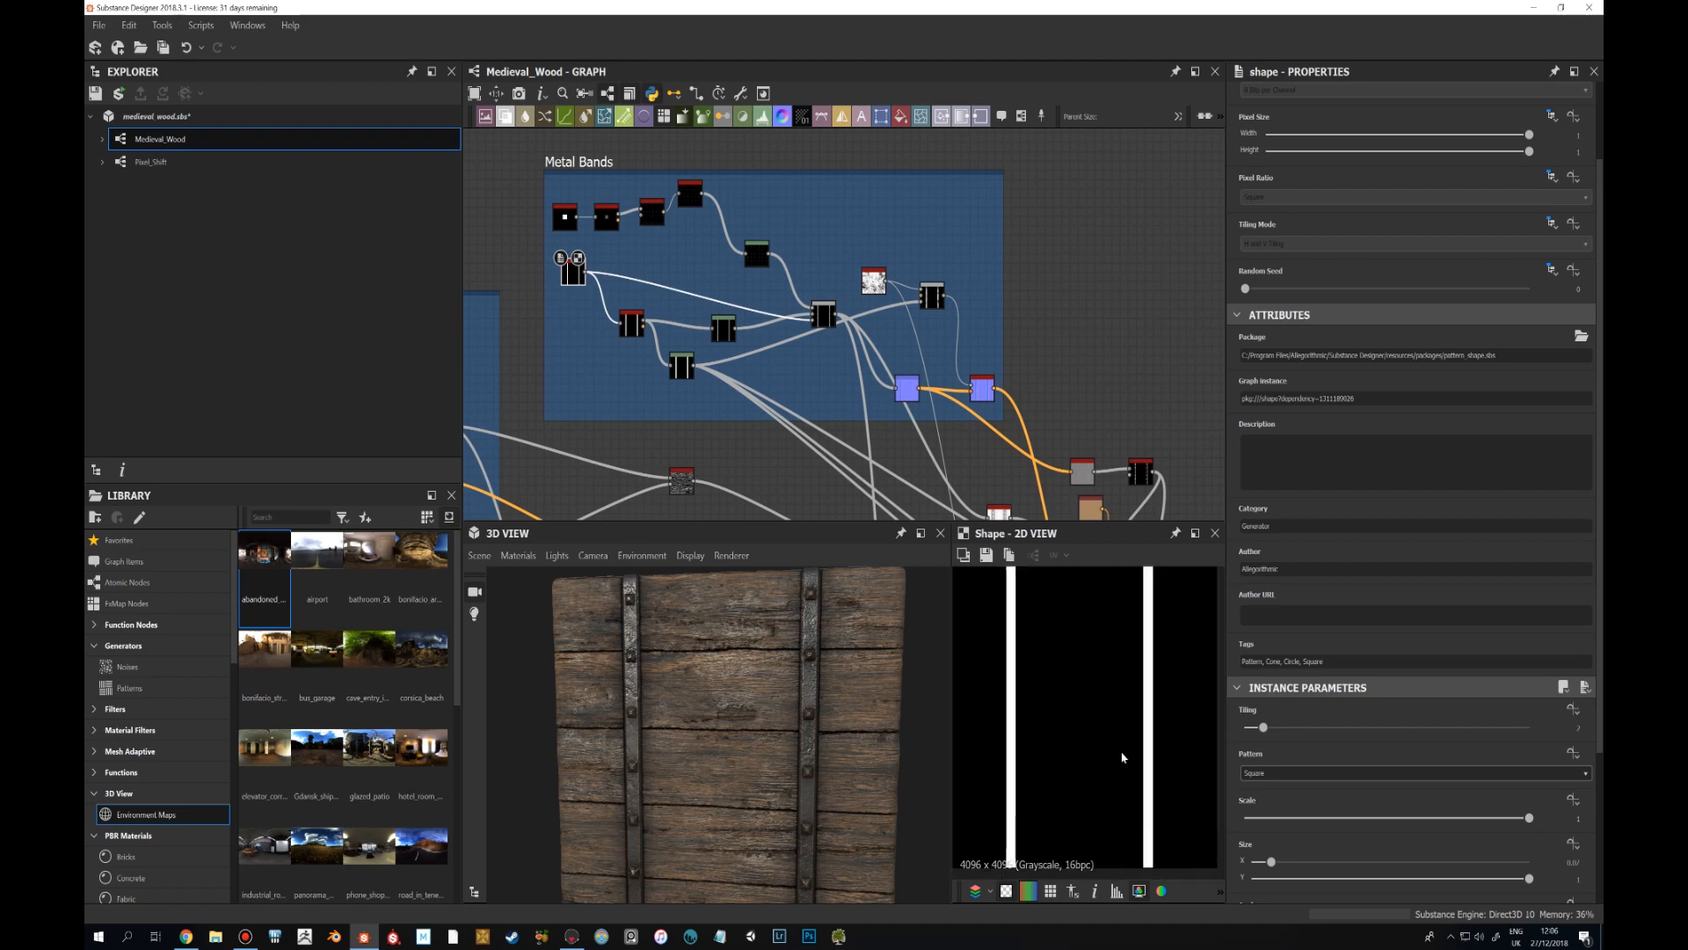
double_click(630, 323)
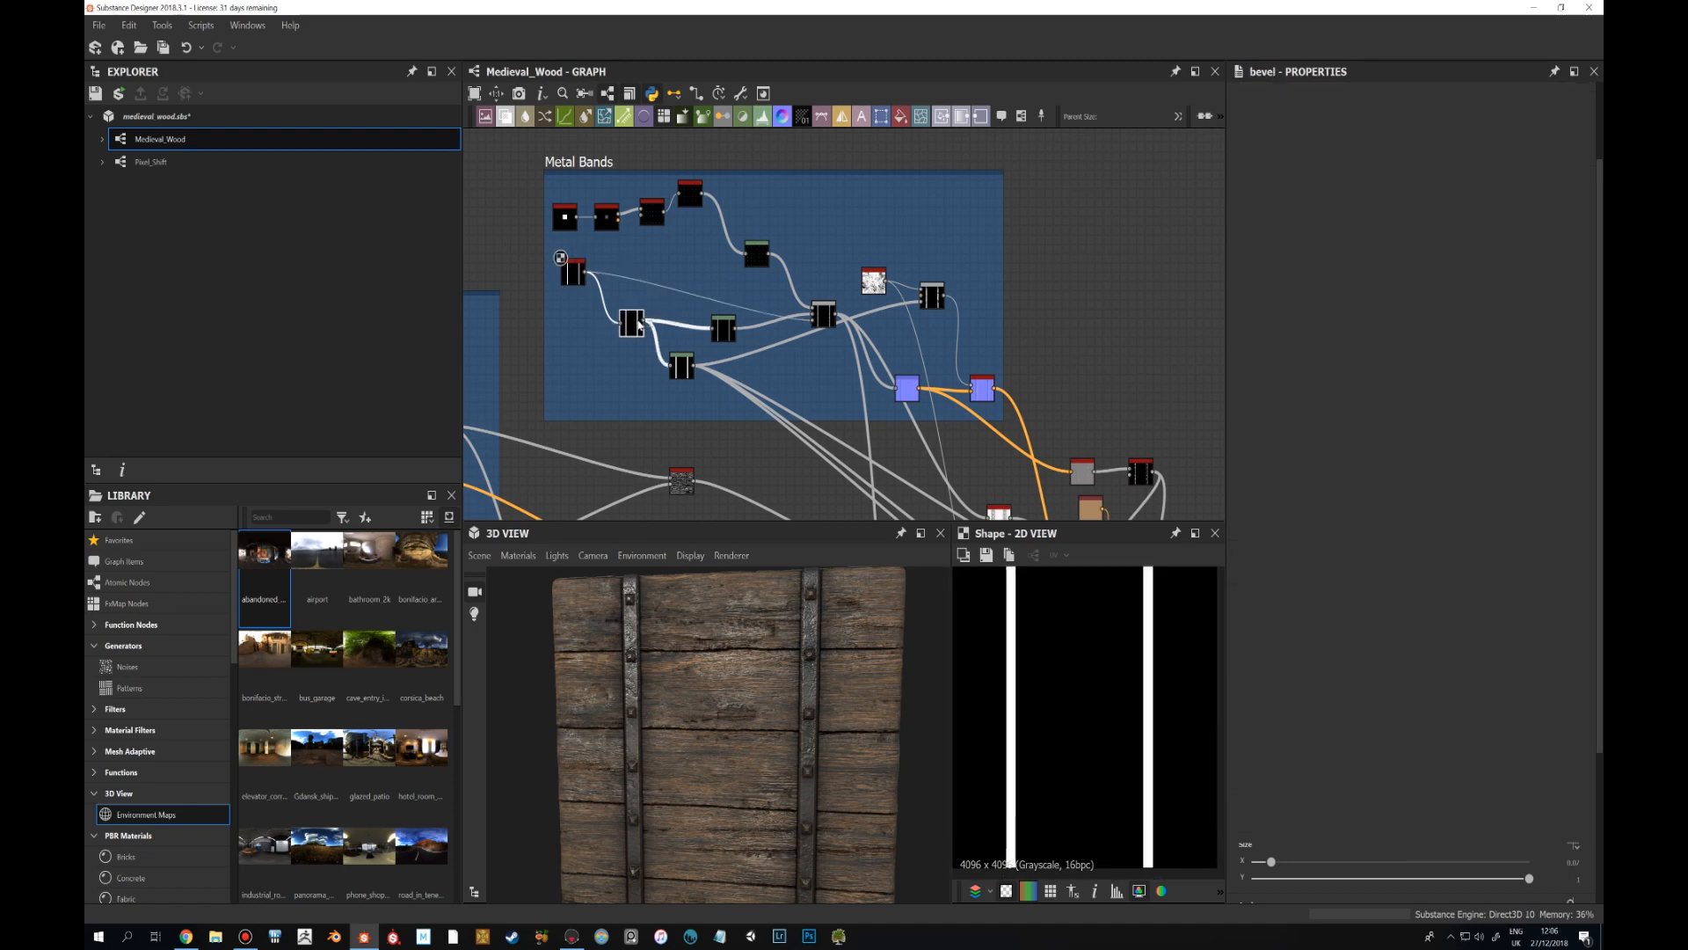
Preview the vertical bands' Bevel output up close and compare it with the metal bands on the 3D model.
scroll(1108, 639, "down", 2)
scroll(1108, 639, "up", 4)
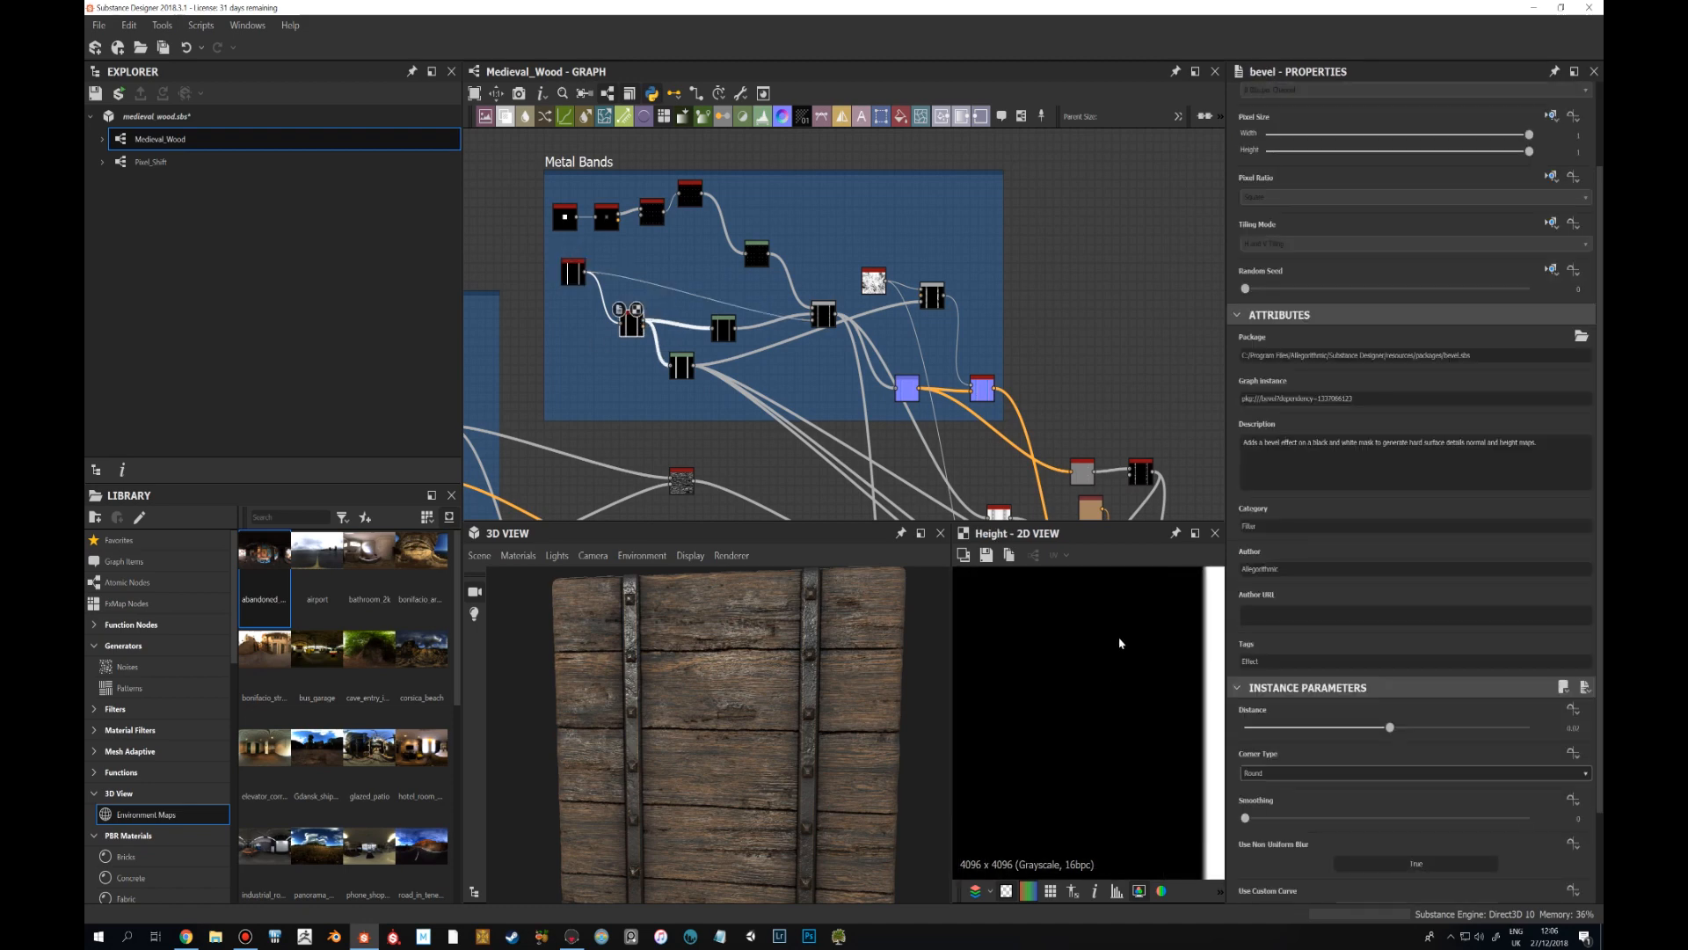
middle_click_drag(1119, 641, 871, 648)
scroll(998, 651, "up", 2)
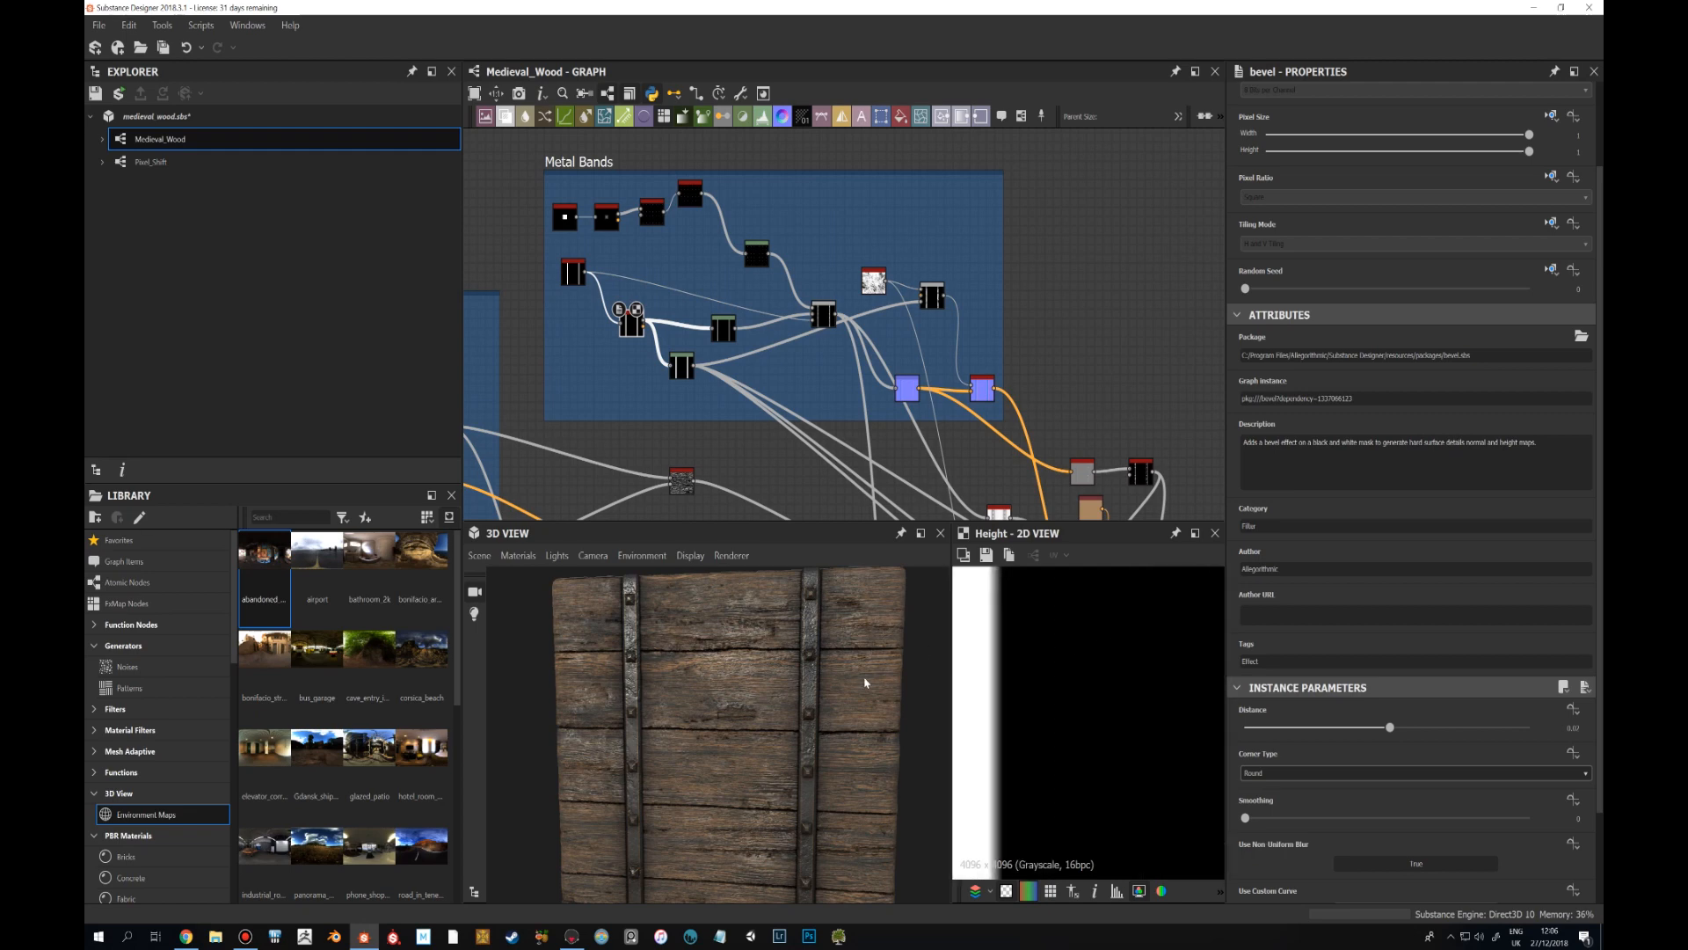
scroll(867, 684, "up", 5)
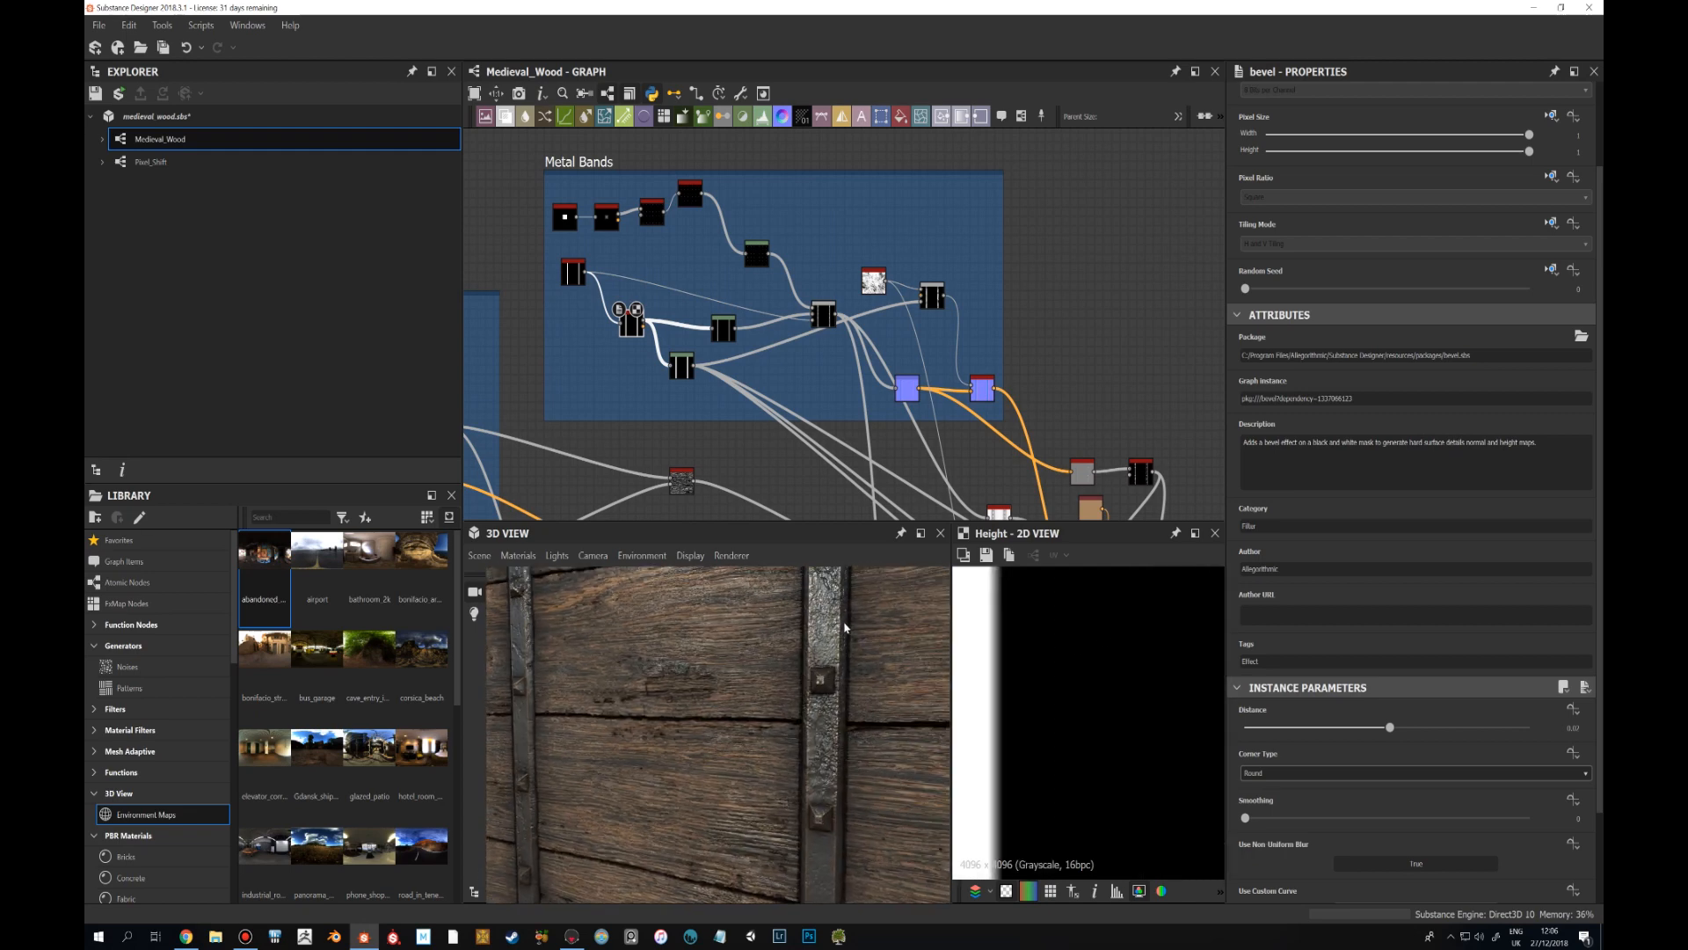
Preview the node after the band's Bevel and the Add (Linear Dodge) Blend that adds the rivets.
middle_click_drag(723, 331, 613, 195)
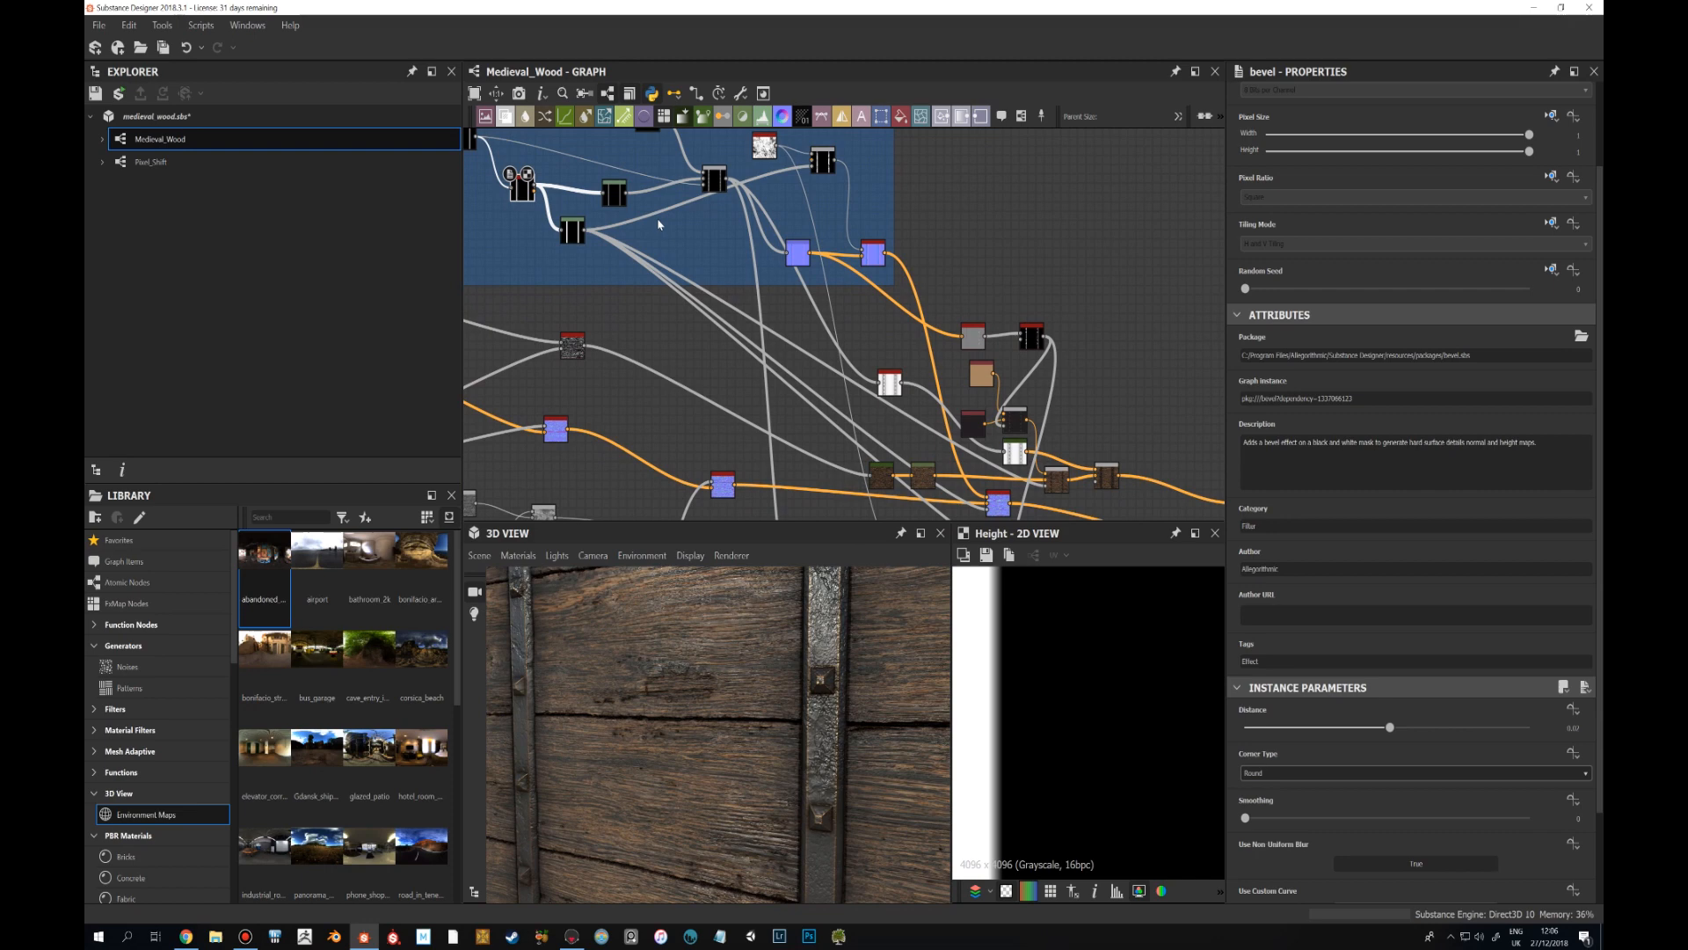
double_click(613, 195)
double_click(715, 180)
scroll(1091, 707, "down", 3)
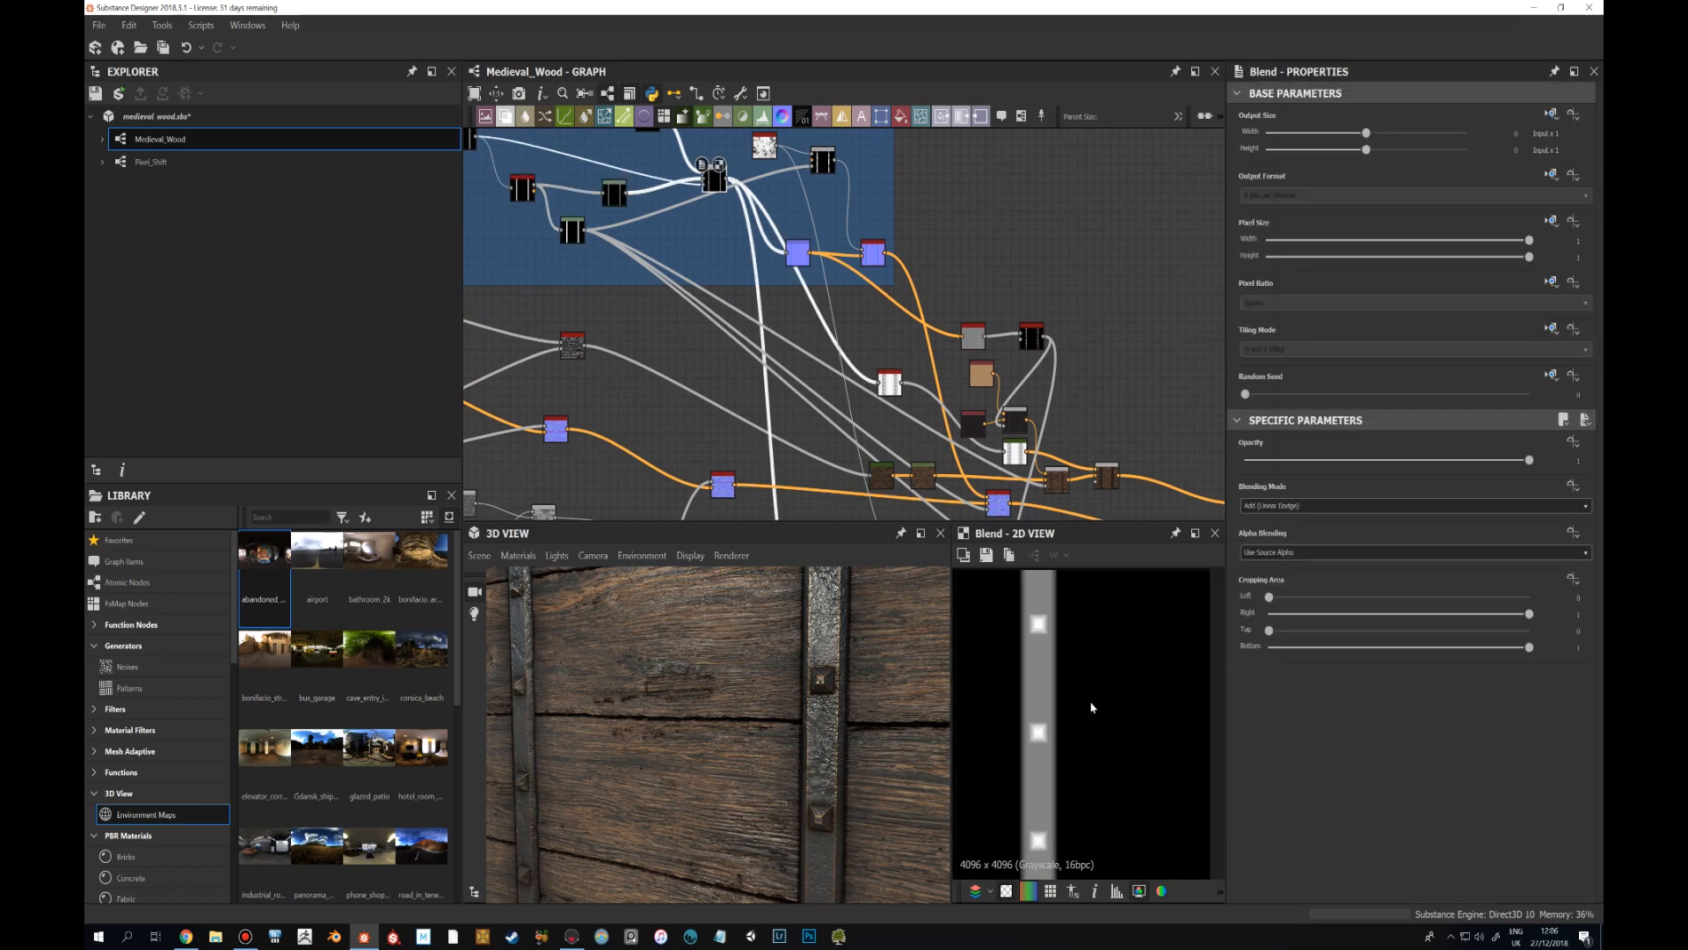
Preview the height_normal_blend node at the end of the Metal Bands group and inspect its normal detail closely.
middle_click_drag(914, 312, 920, 394)
left_click(866, 223)
double_click(867, 223)
scroll(895, 263, "down", 2)
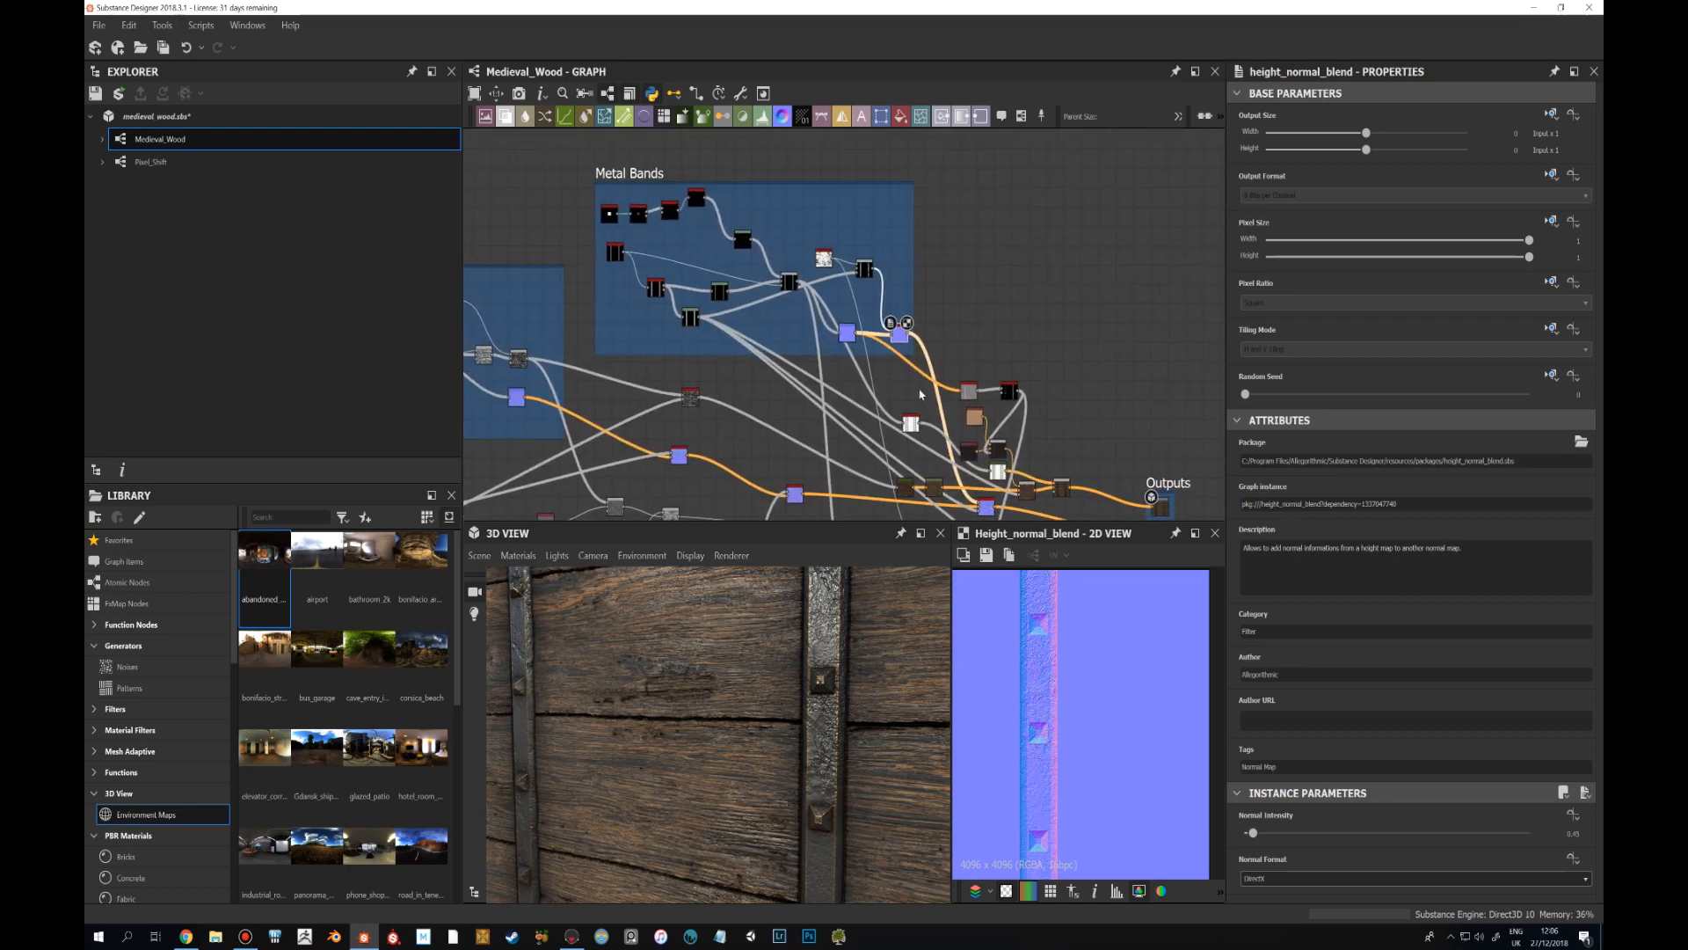
scroll(877, 335, "up", 3)
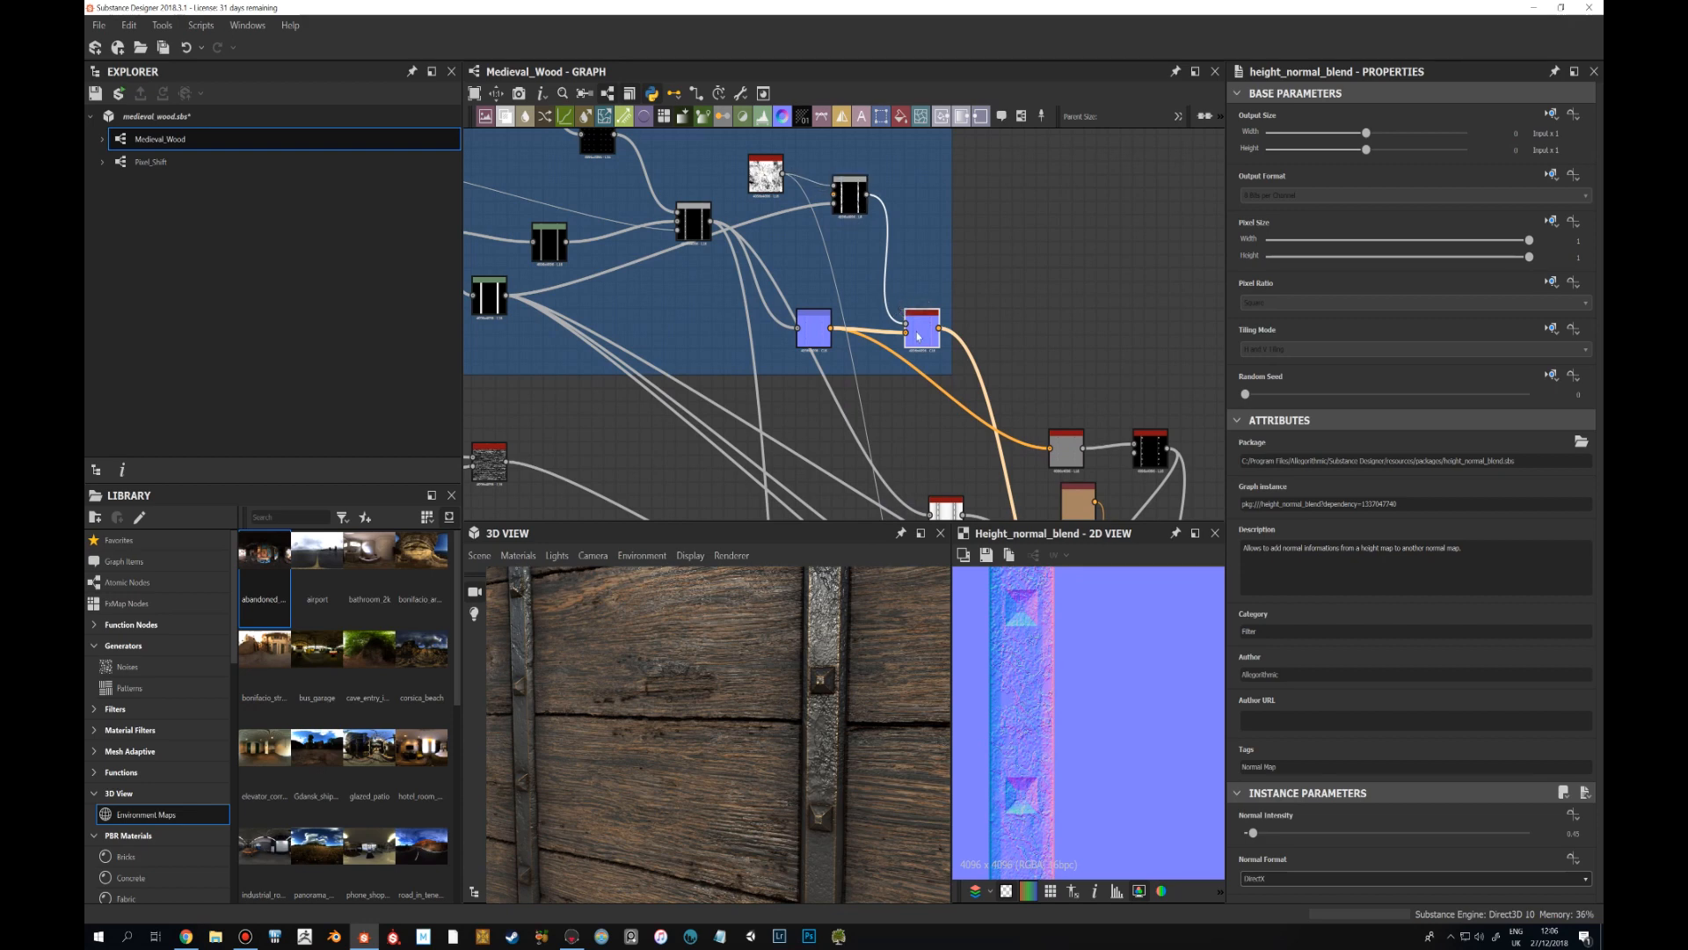
Follow the metal normal map towards the Outputs group and preview the normal_blend node that merges it with the wood normals.
scroll(967, 388, "down", 4)
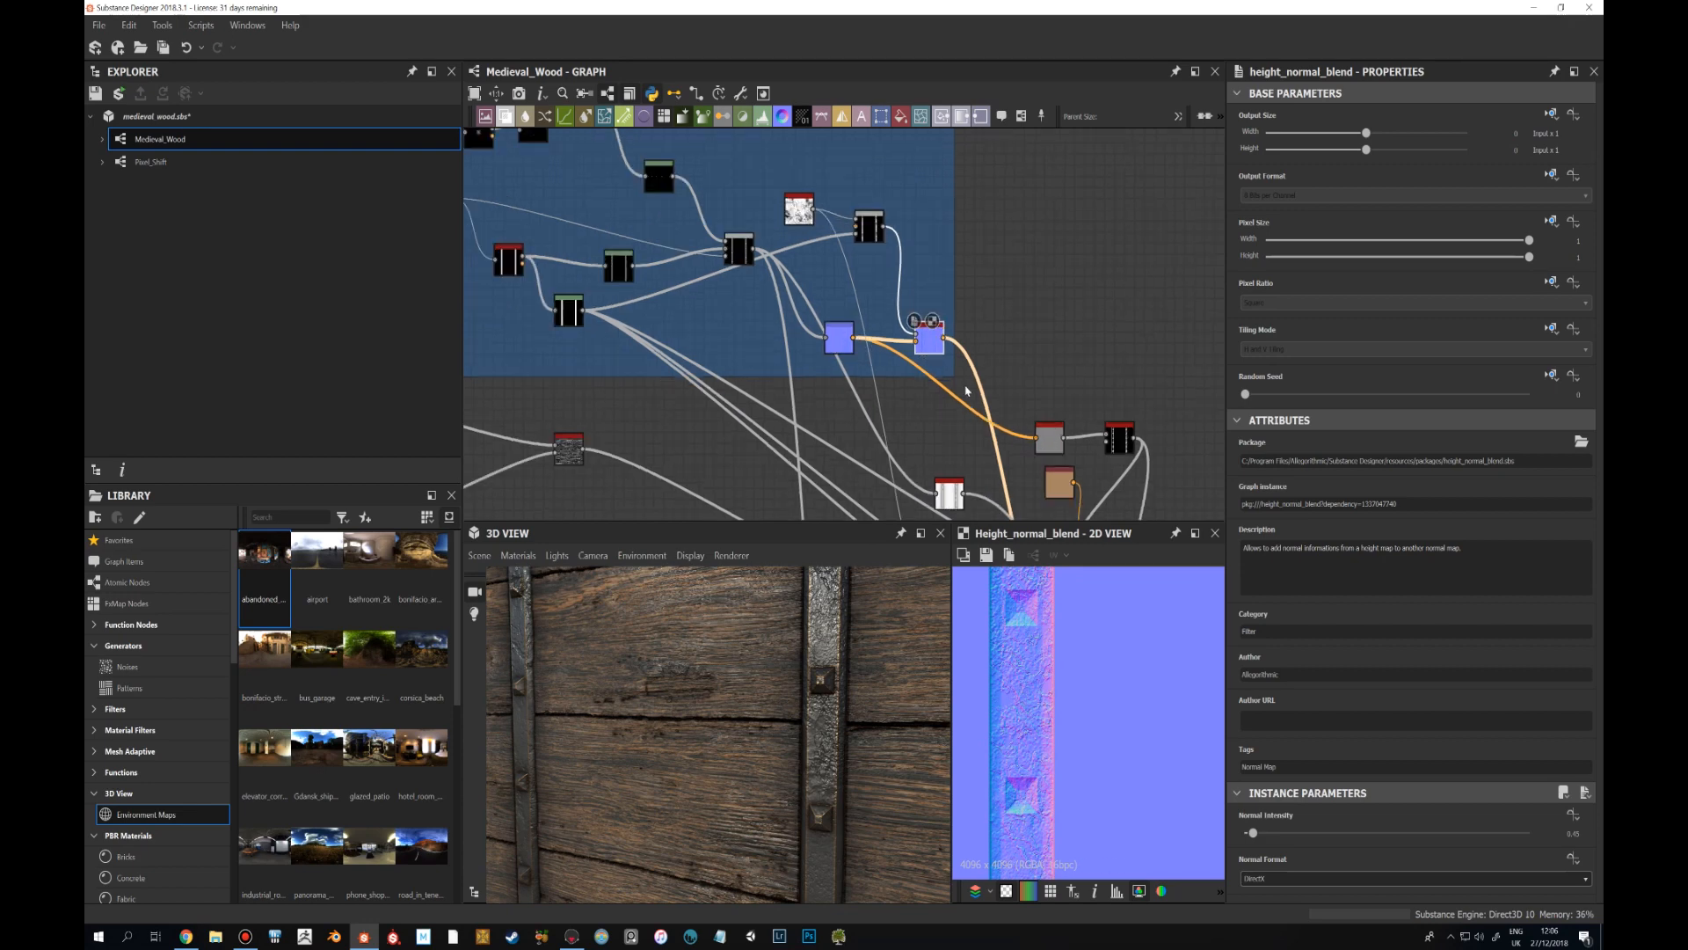
middle_click_drag(998, 418, 924, 247)
middle_click_drag(1025, 373, 960, 307)
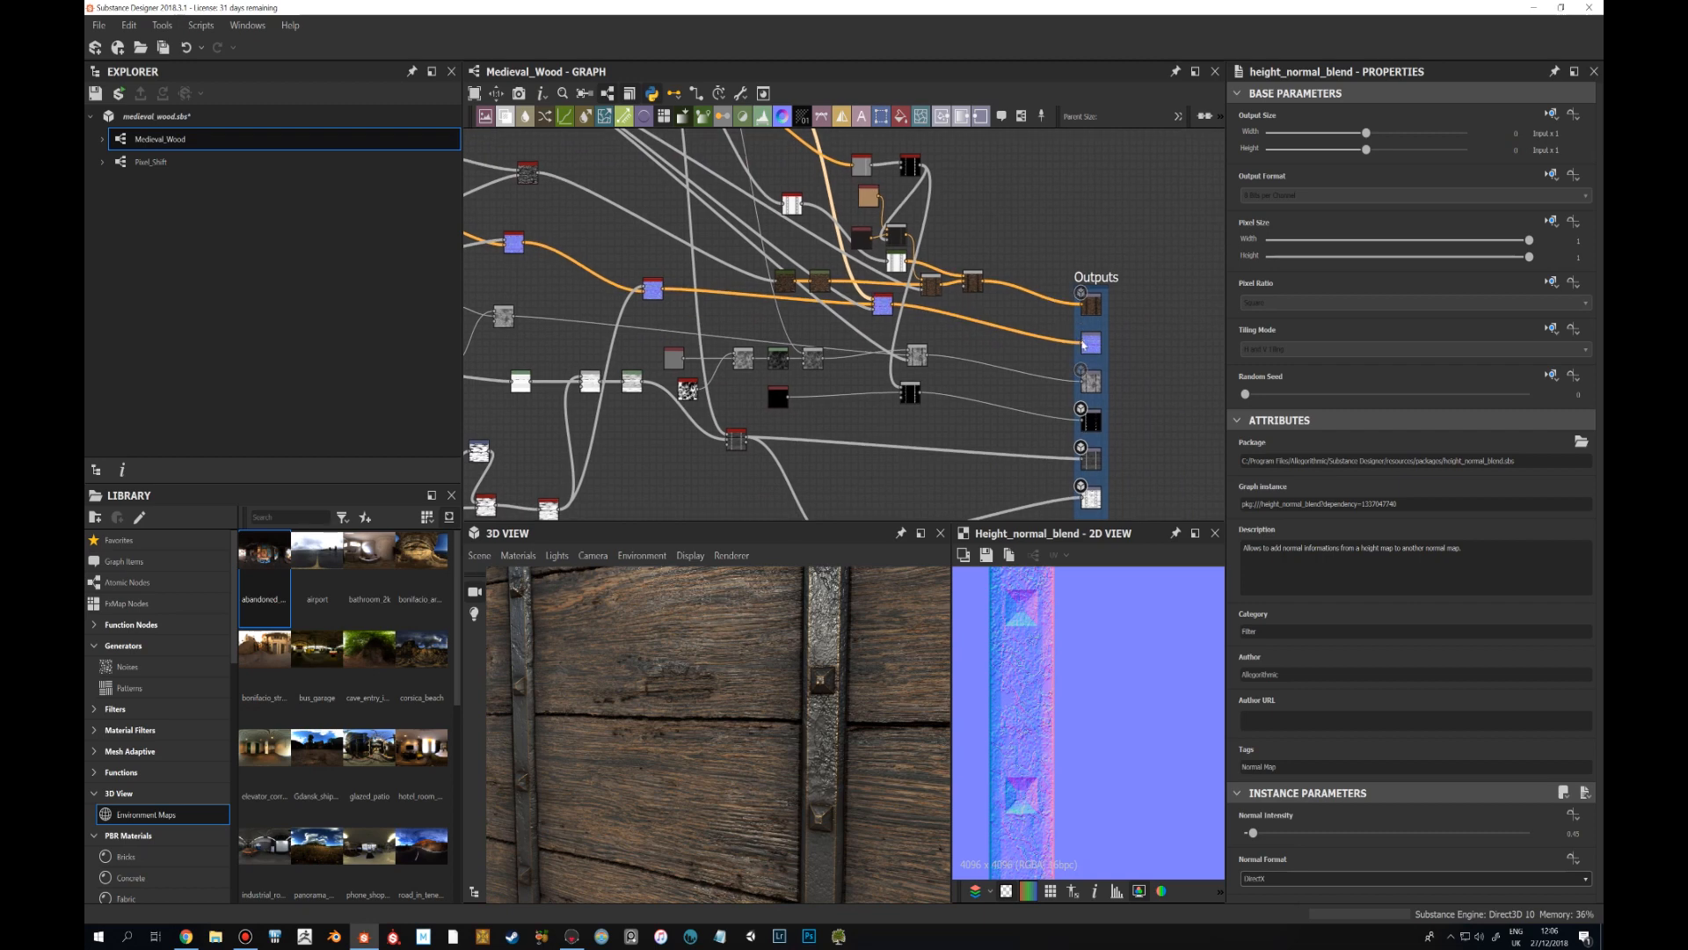
double_click(882, 303)
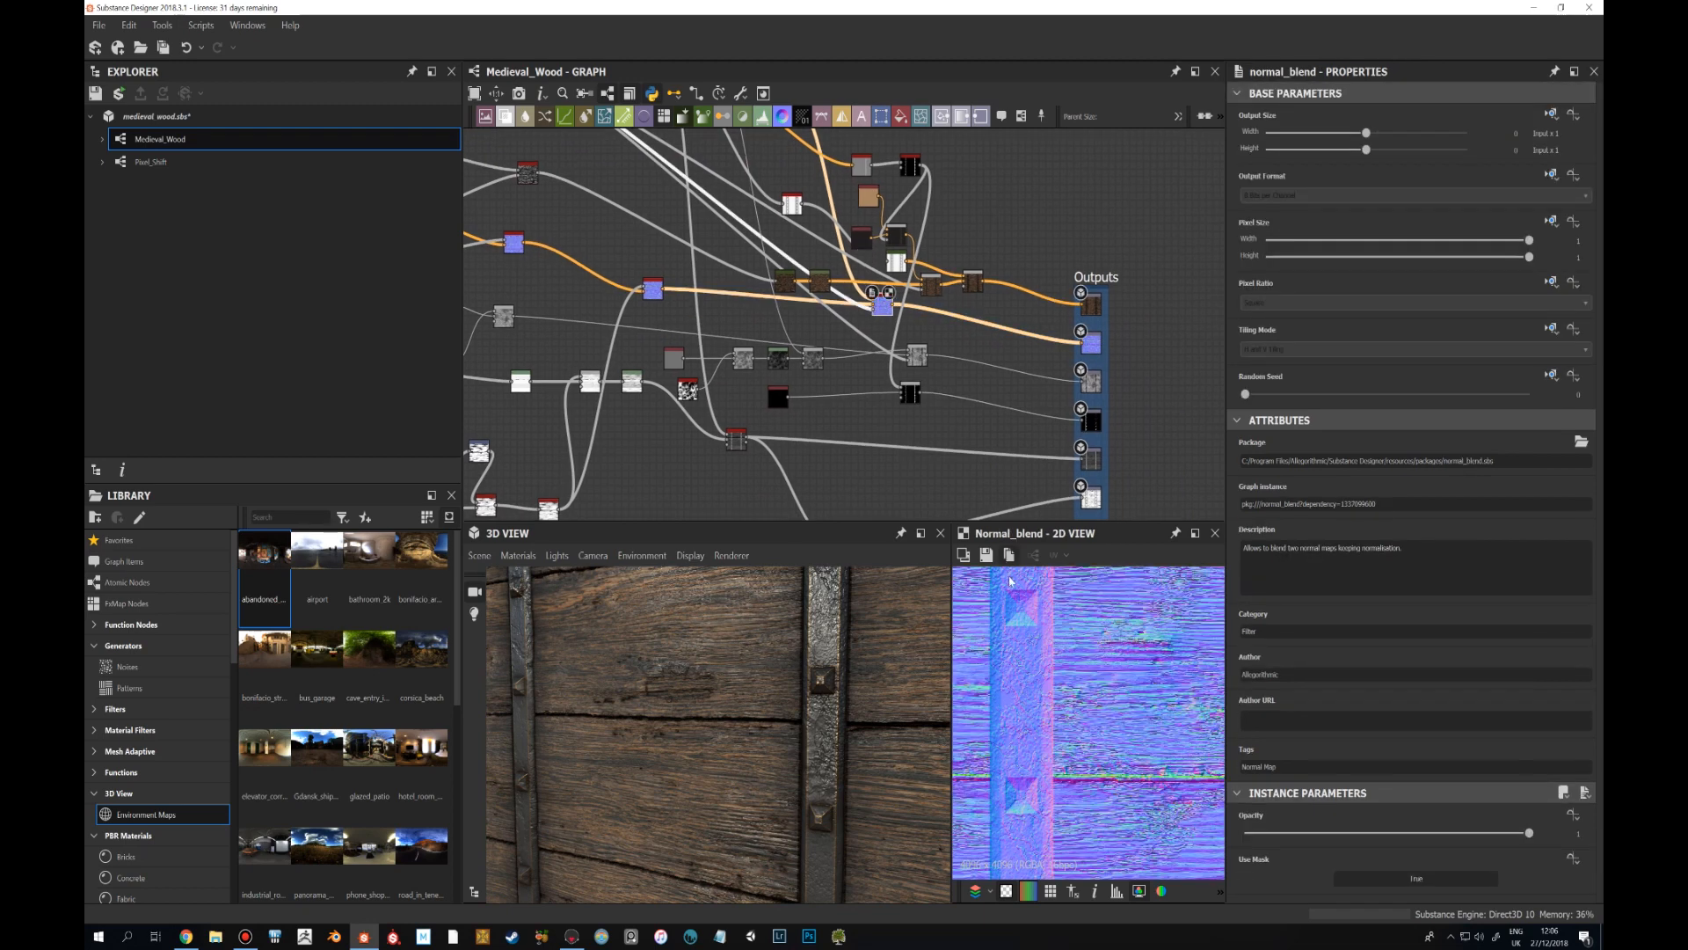
scroll(1047, 613, "down", 2)
scroll(1048, 613, "down", 1)
Preview the Multiply Blend before the base color output, plus the Gradient Map and HBAO nodes supplying its occlusion.
middle_click_drag(927, 306, 925, 364)
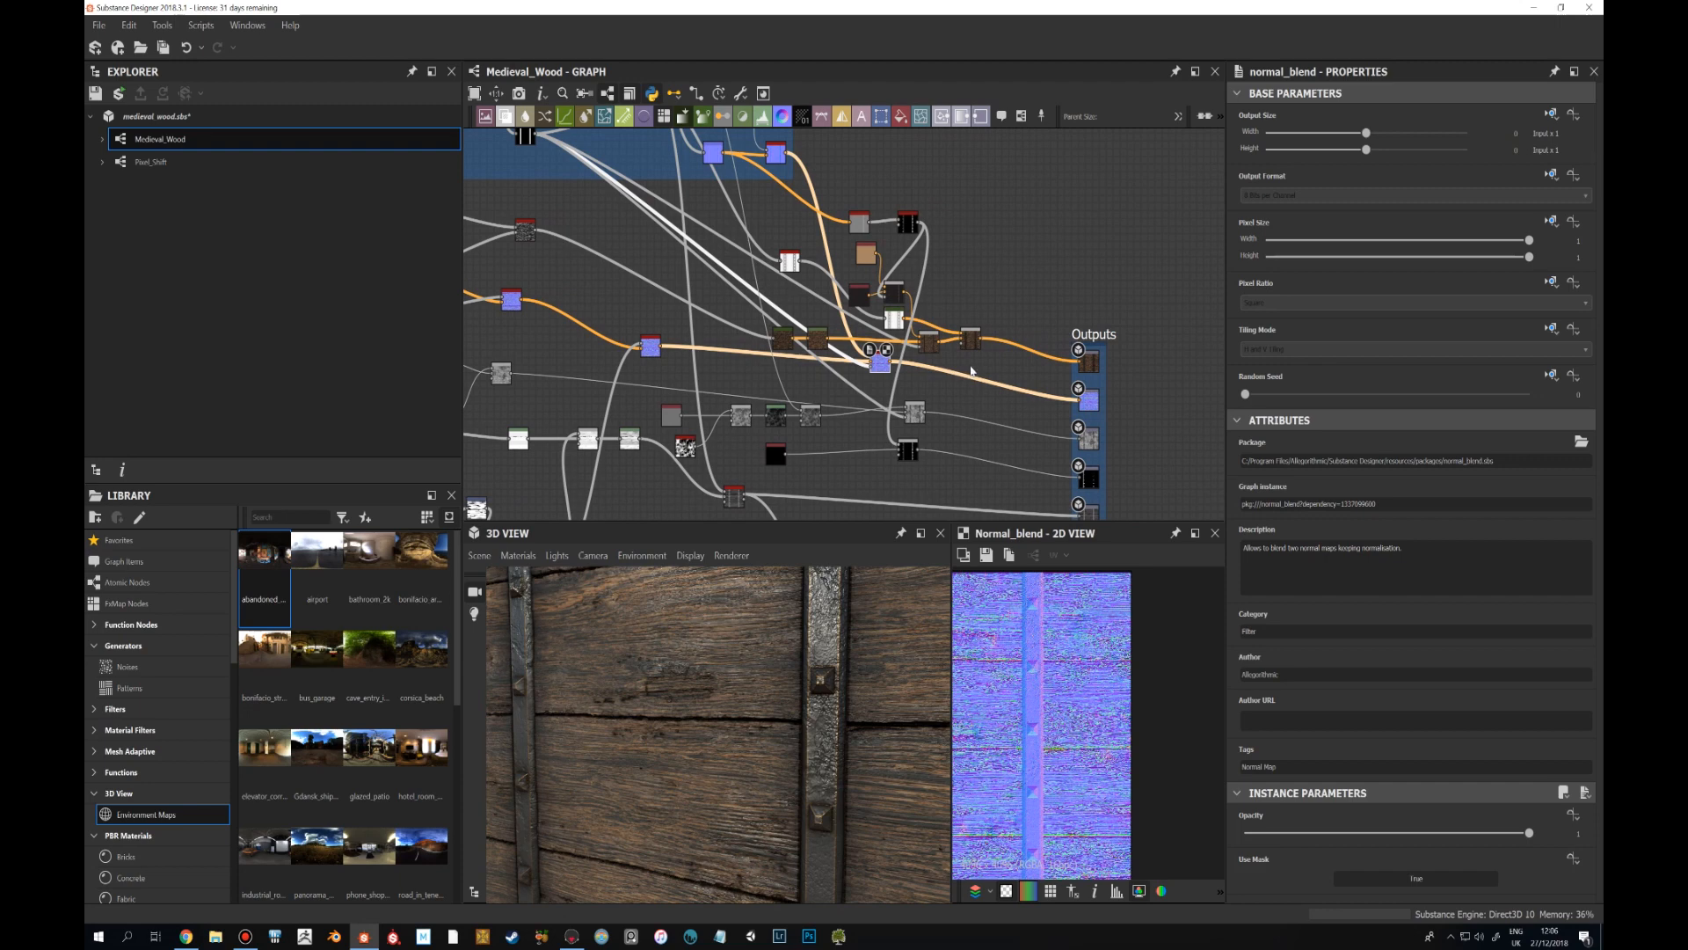
double_click(971, 339)
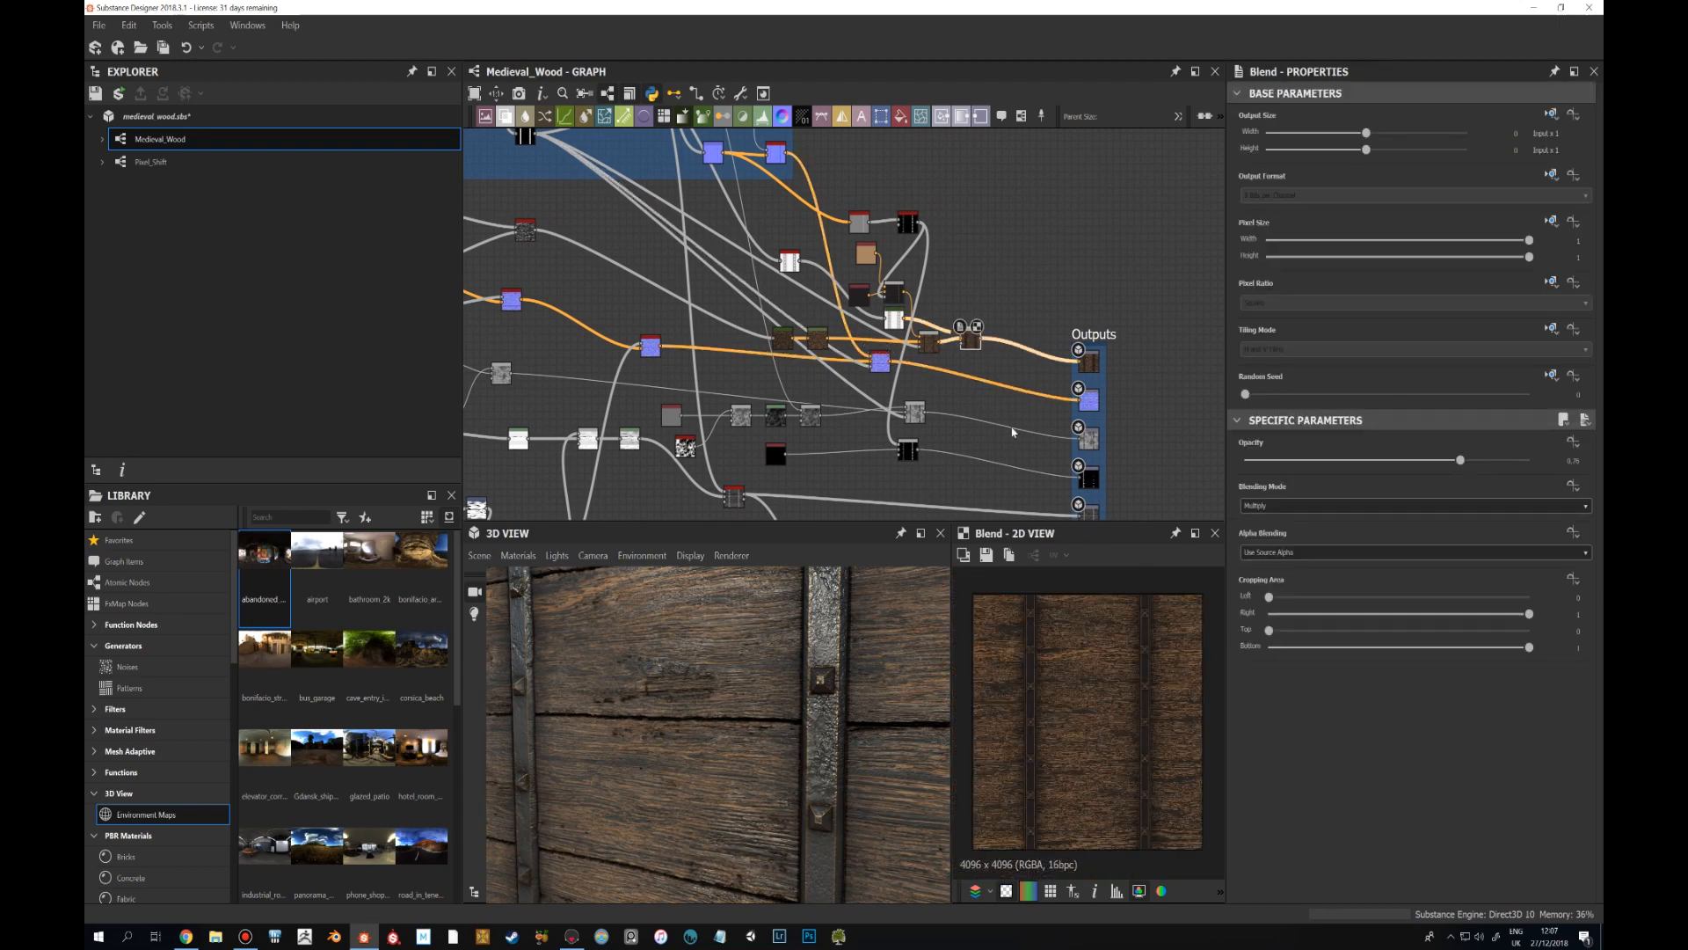
middle_click_drag(1015, 445, 1005, 412)
middle_click_drag(962, 481, 1010, 442)
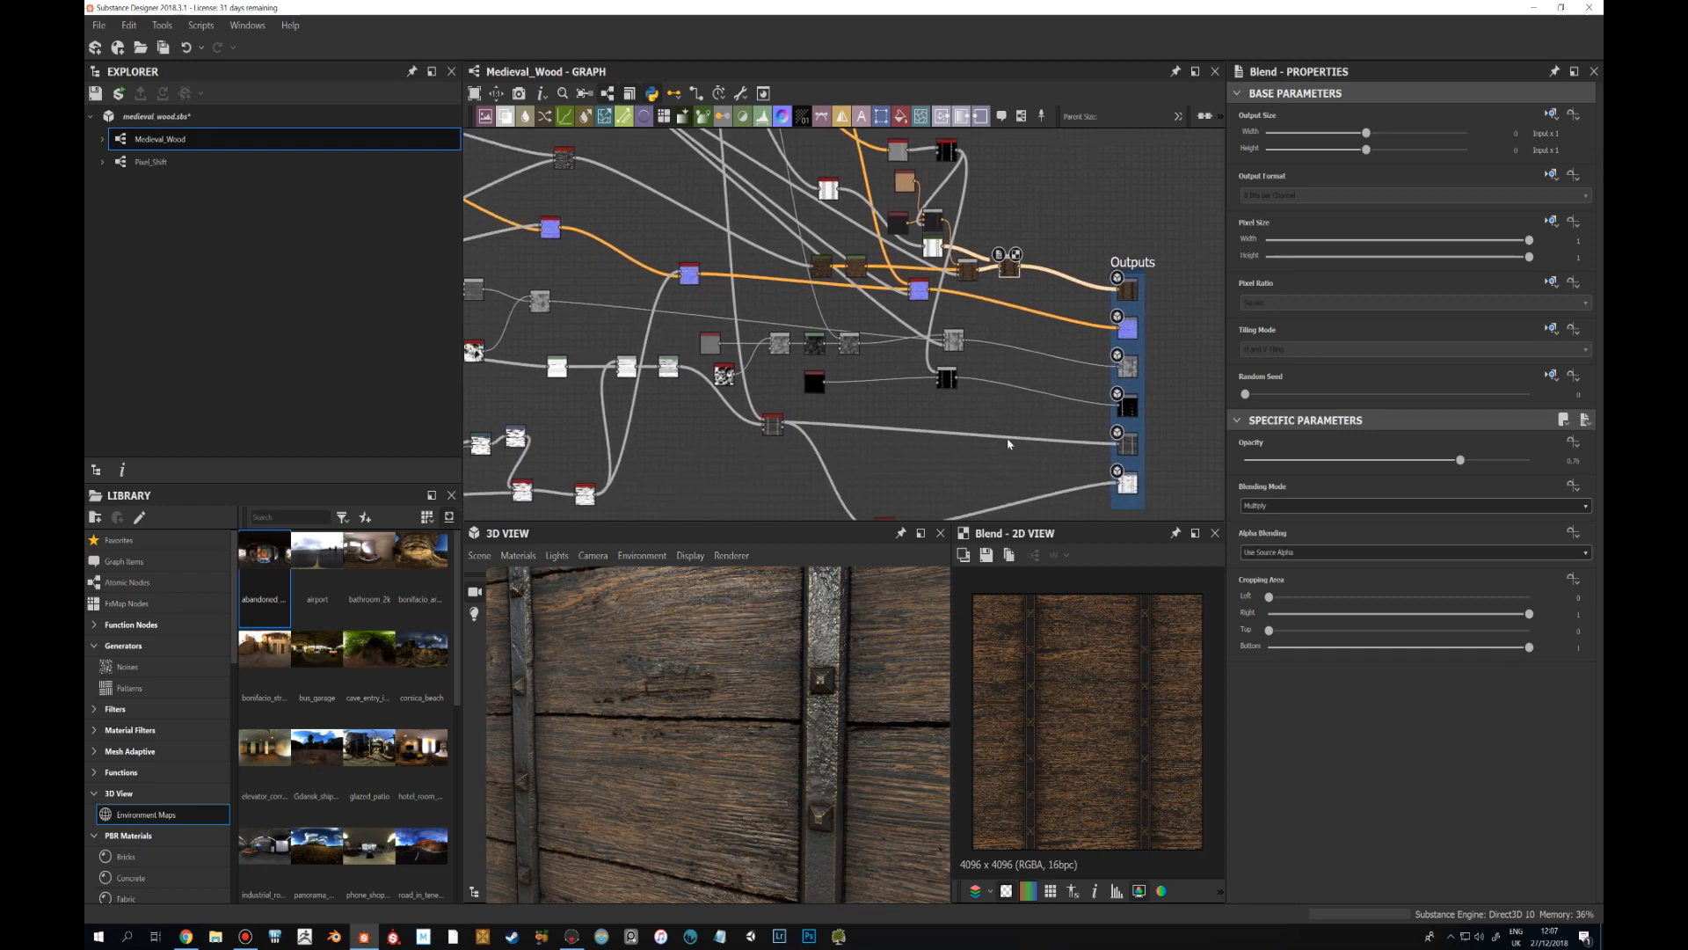
double_click(933, 247)
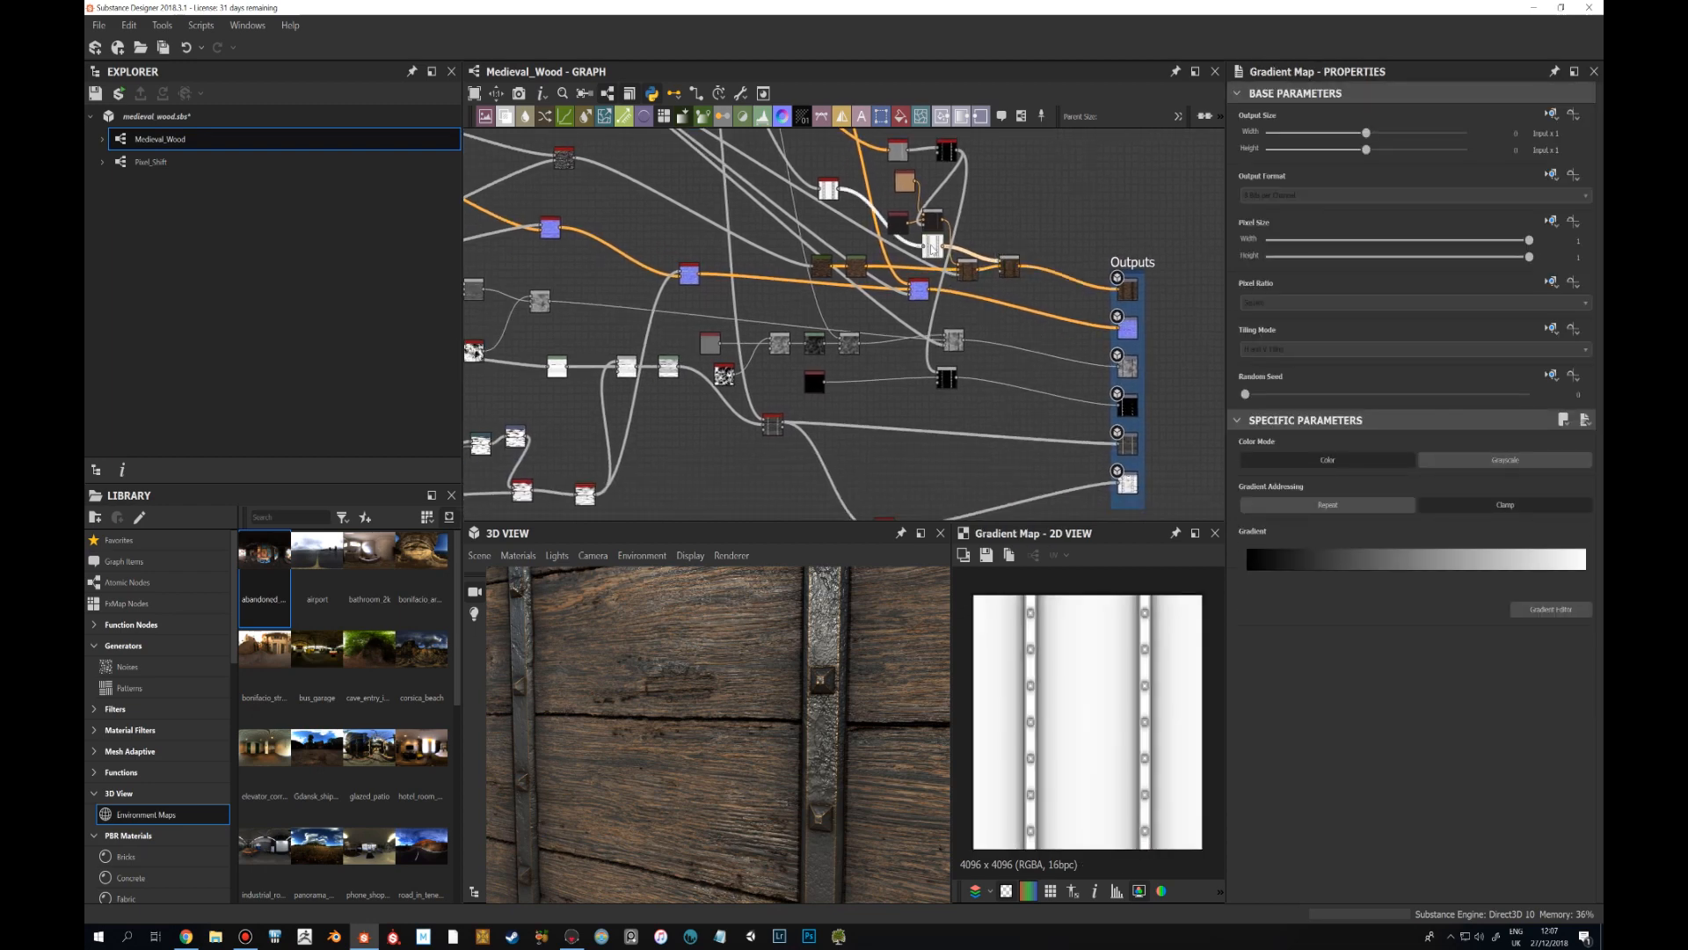
left_click(826, 192)
double_click(827, 195)
Reopen the final Multiply Blend and compare the darkening around its bands and rivets with the 3D model.
middle_click_drag(882, 248, 873, 219)
scroll(880, 236, "up", 2)
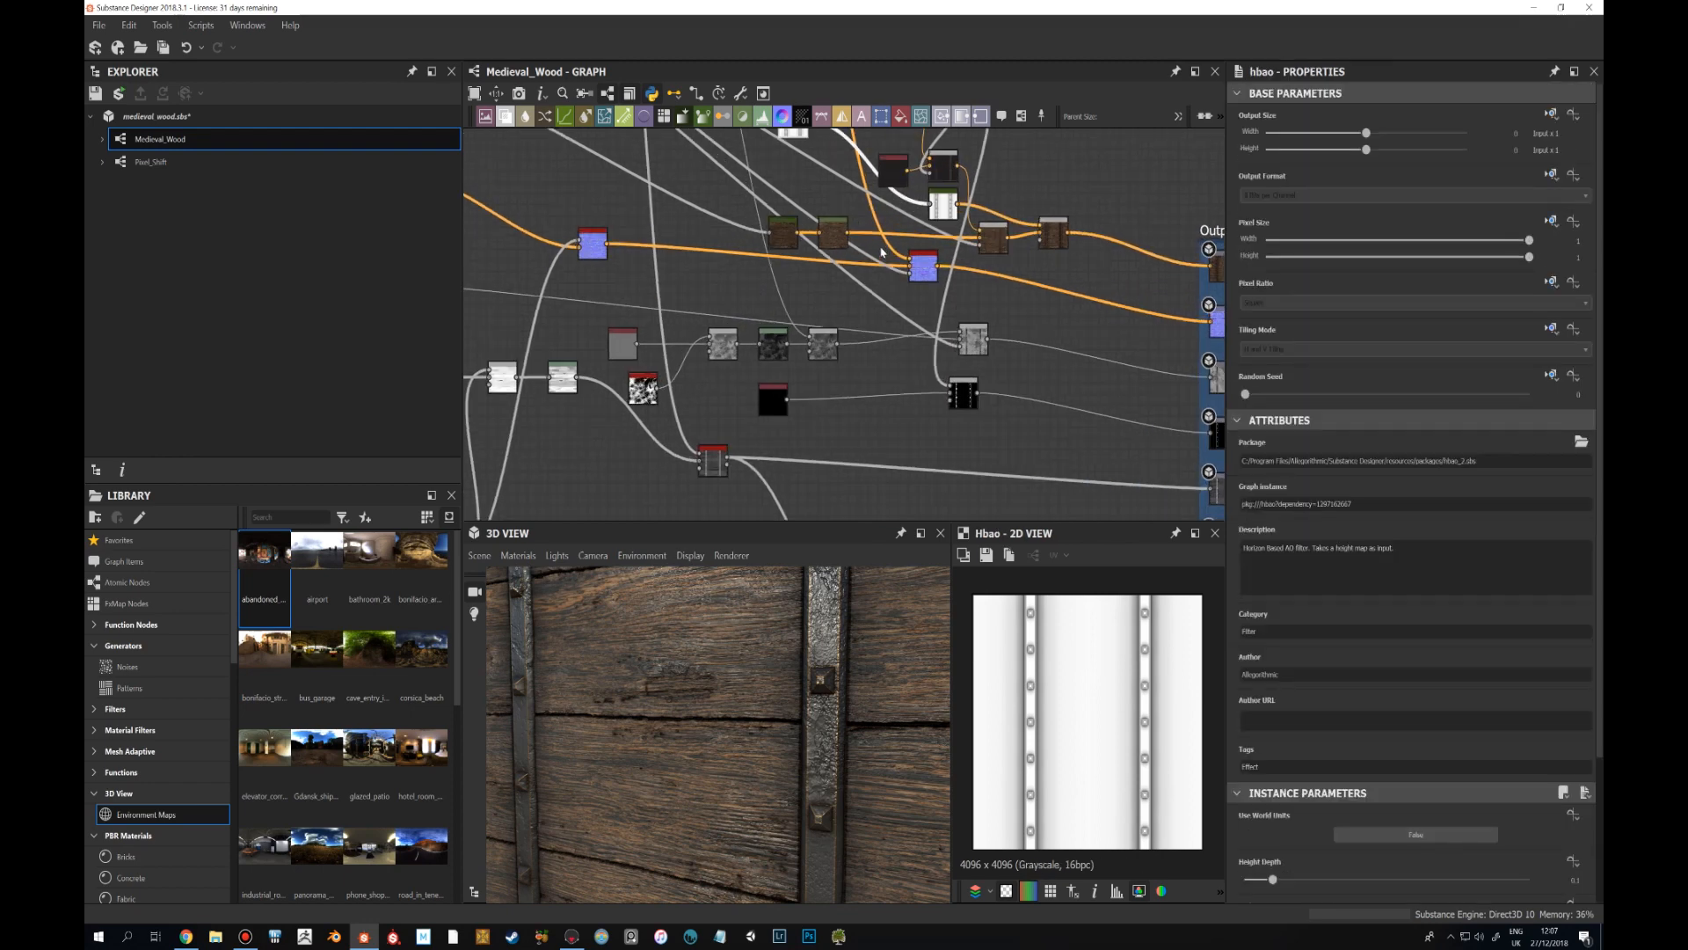
middle_click_drag(888, 285, 881, 288)
scroll(879, 287, "up", 2)
double_click(1031, 303)
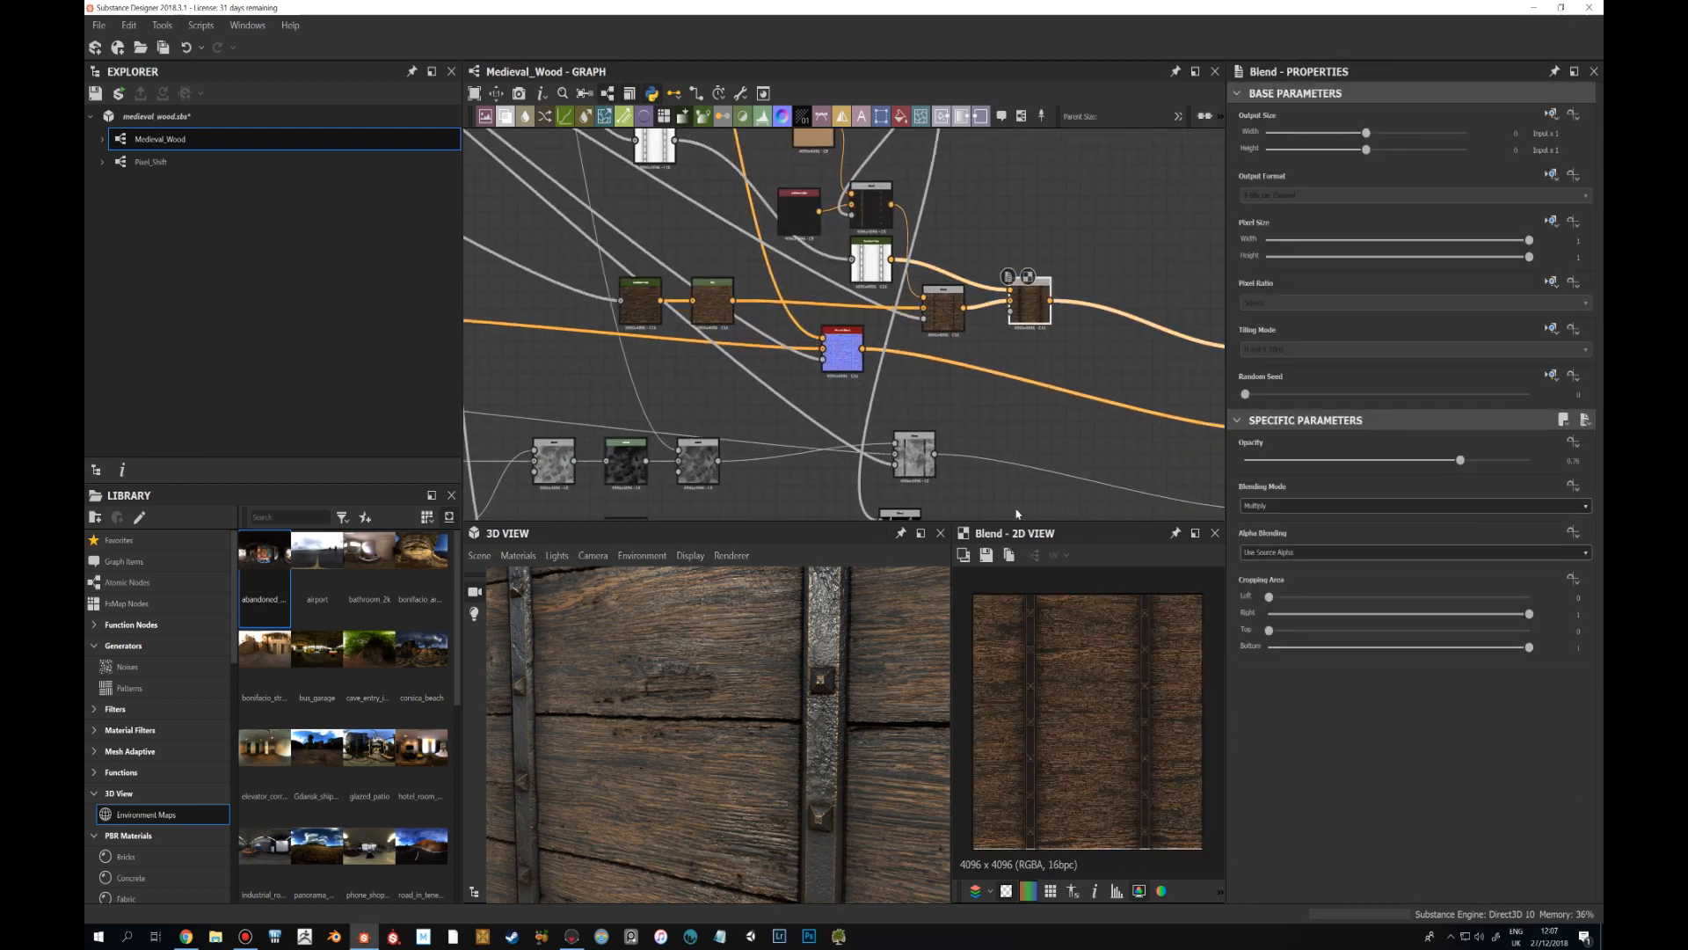
scroll(1030, 692, "up", 3)
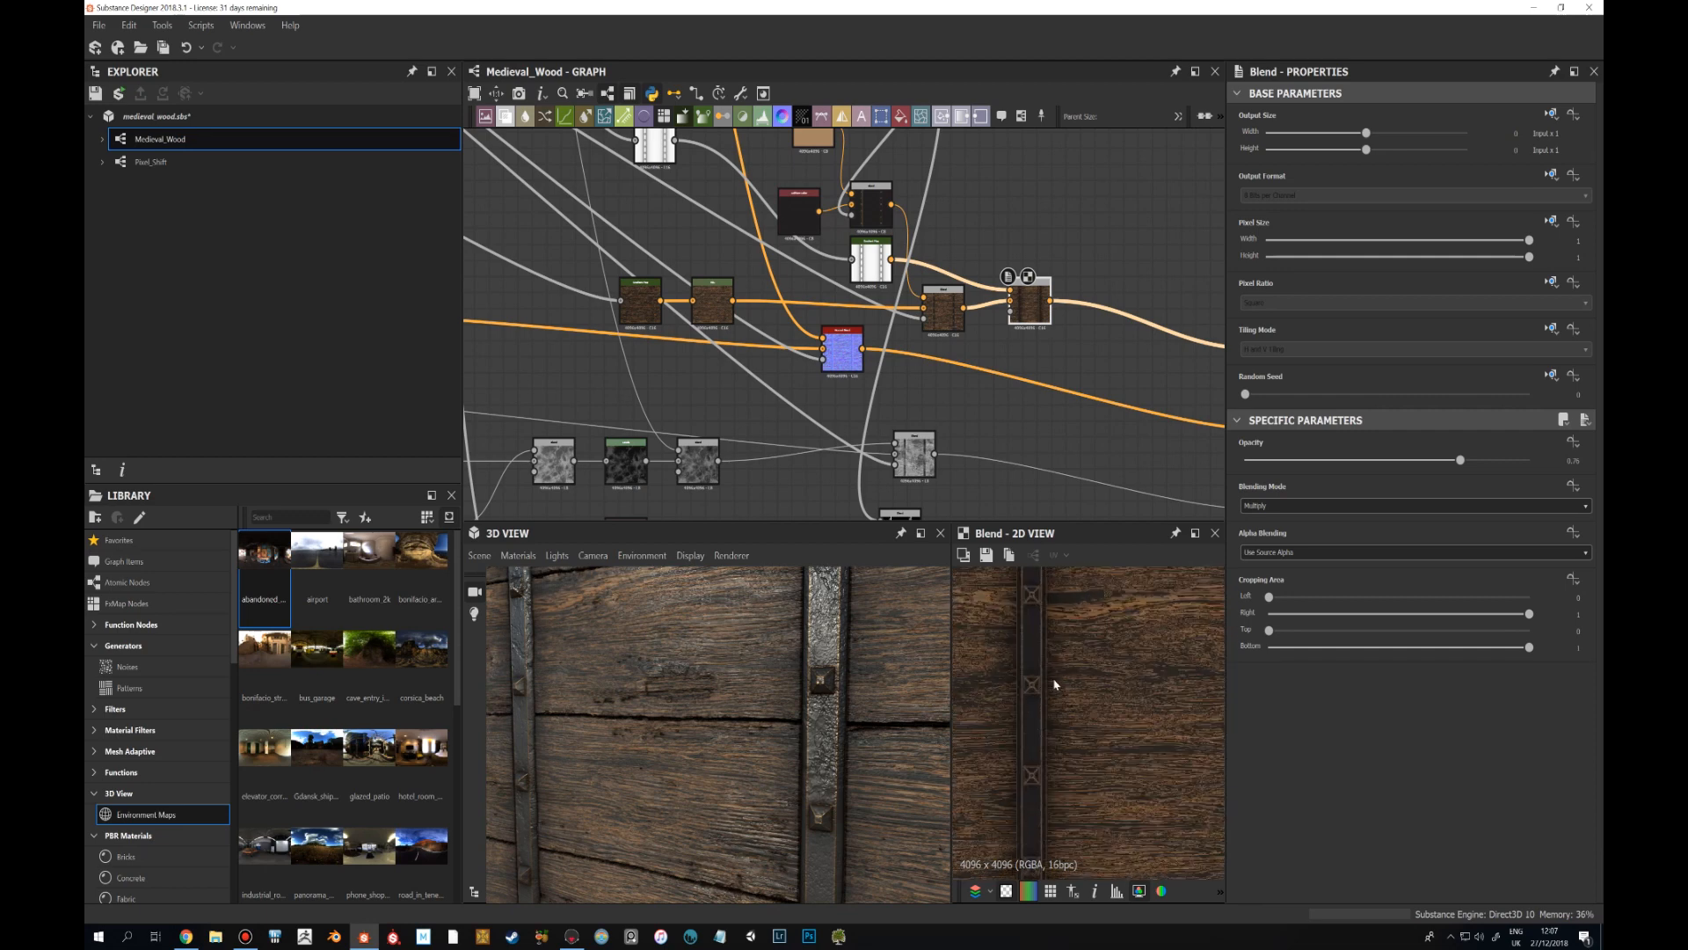
mouse_move(868, 669)
left_mouse_down()
mouse_move(961, 641)
mouse_move(811, 675)
mouse_move(884, 670)
mouse_move(852, 659)
left_mouse_up()
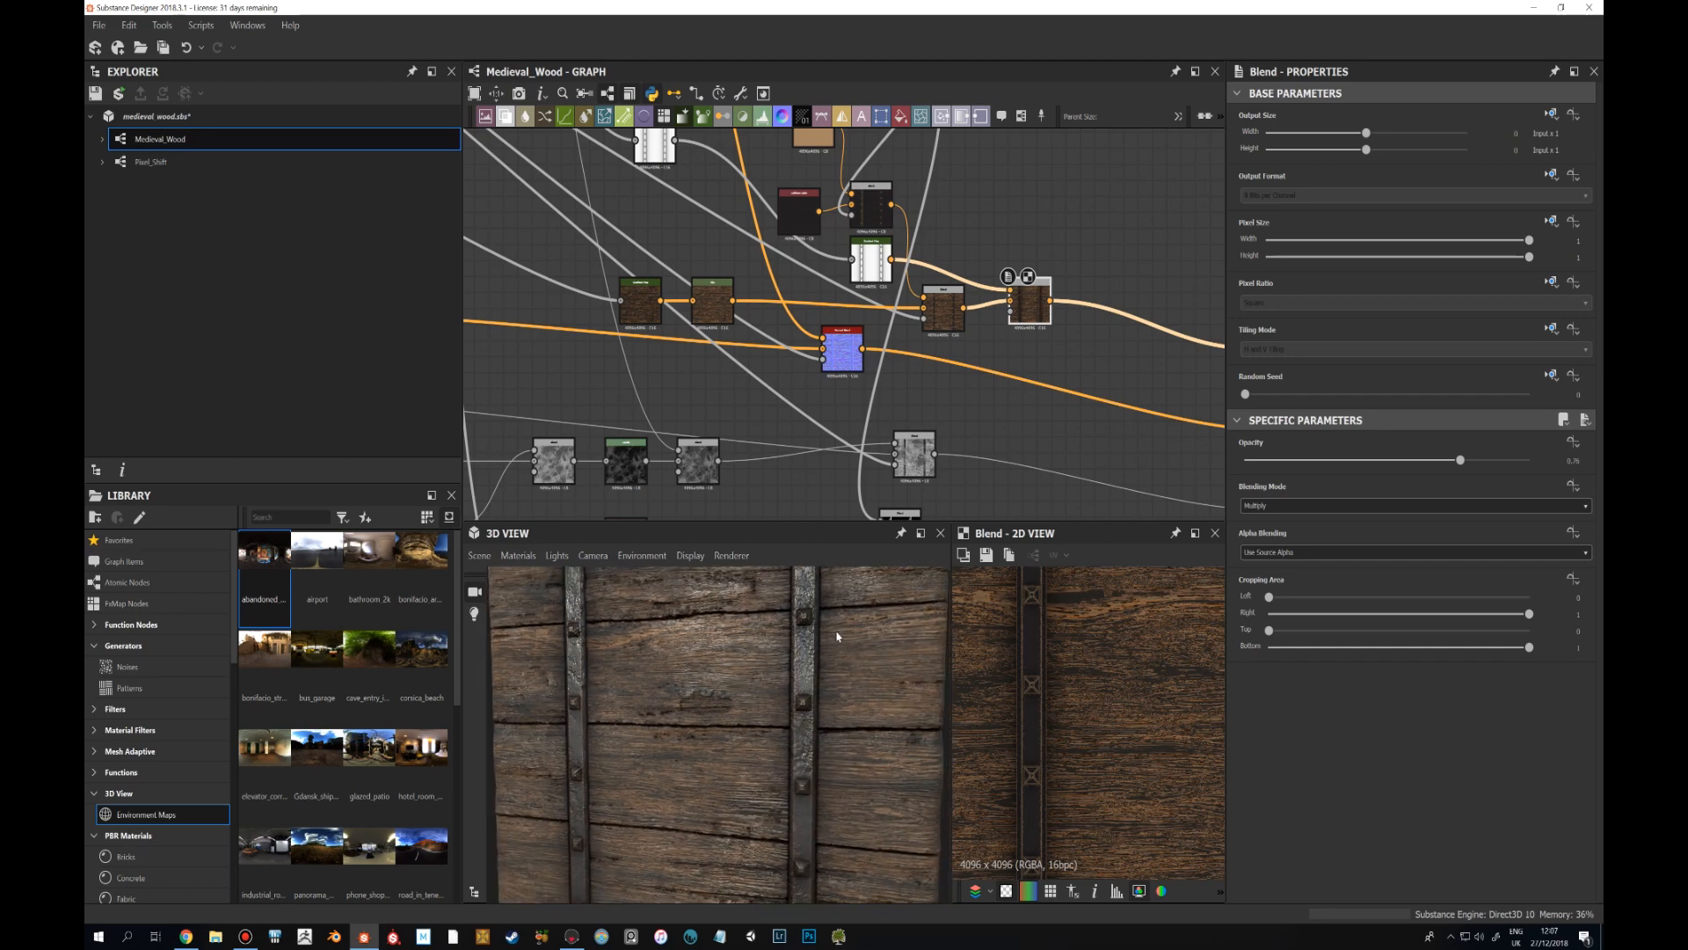
scroll(840, 670, "down", 3)
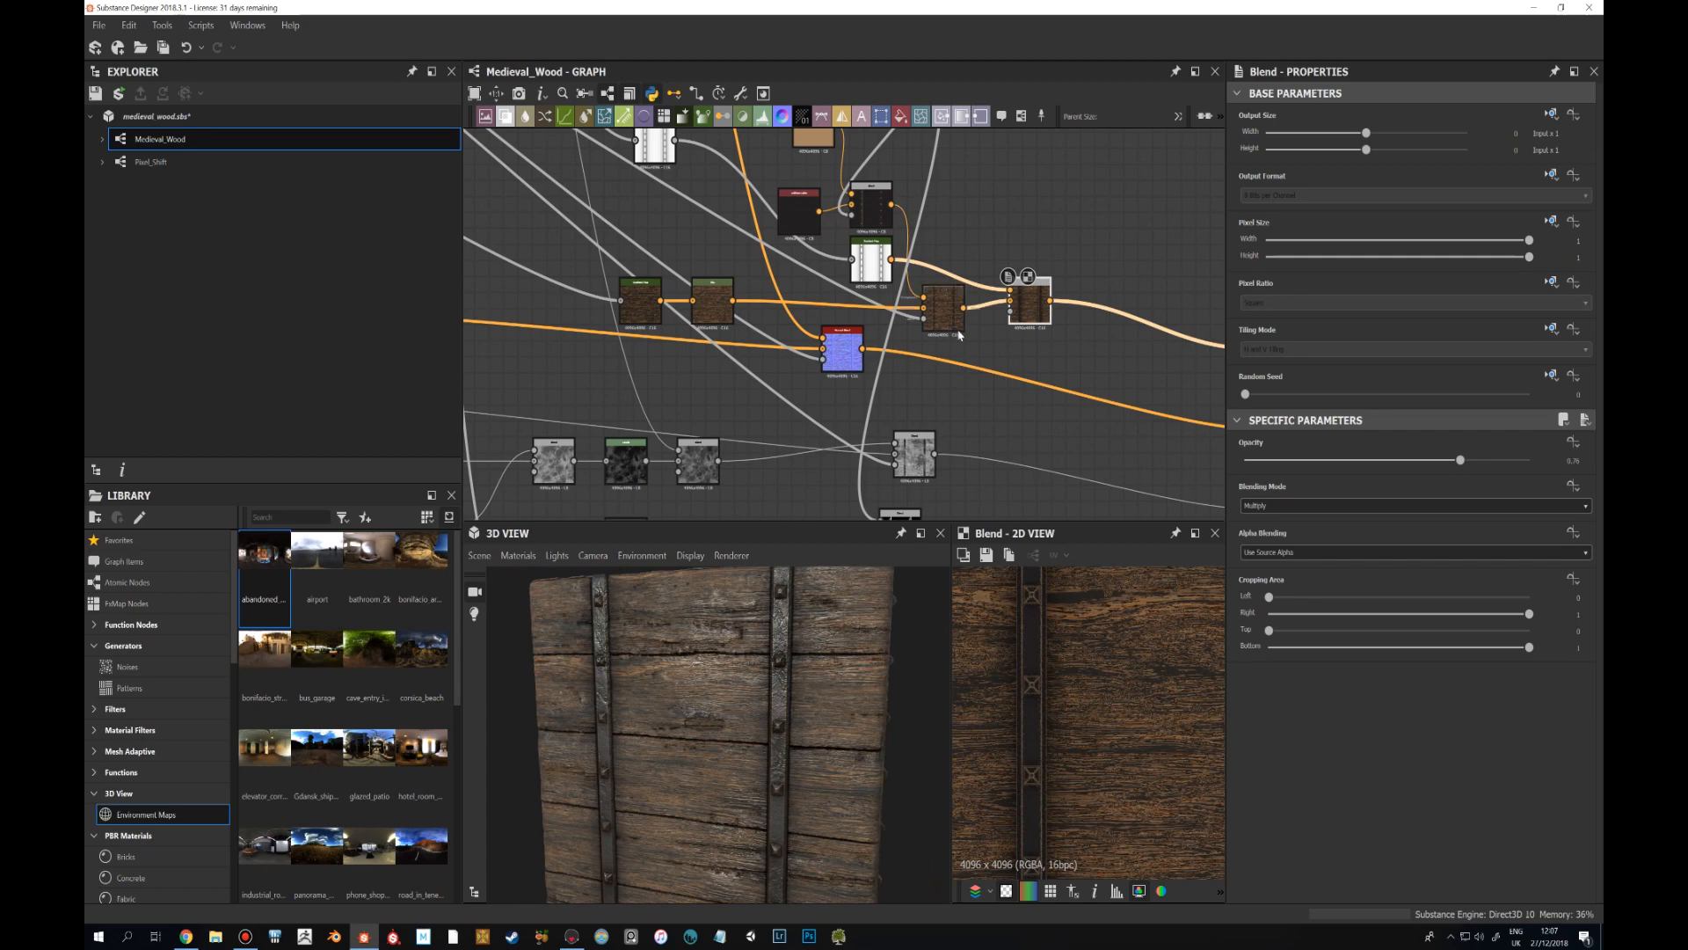
Find the bottom of the Outputs group and preview the AO output in the 2D view.
scroll(1021, 374, "down", 5)
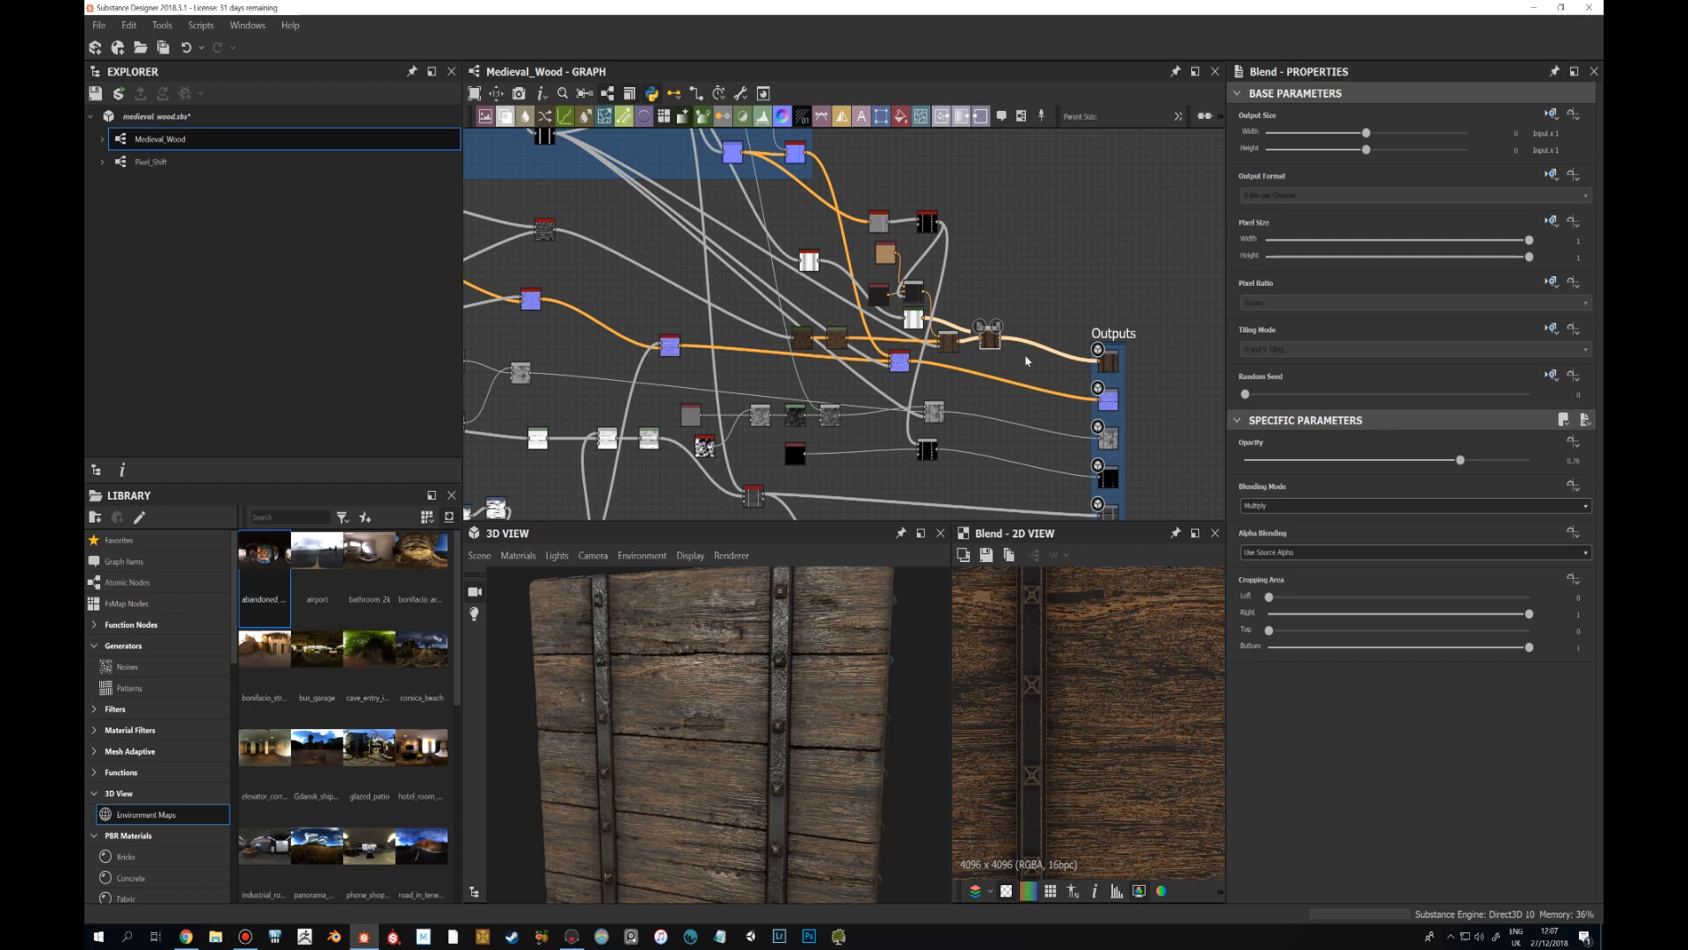
scroll(1027, 362, "down", 3)
middle_click_drag(1060, 451, 1036, 353)
scroll(1036, 354, "up", 4)
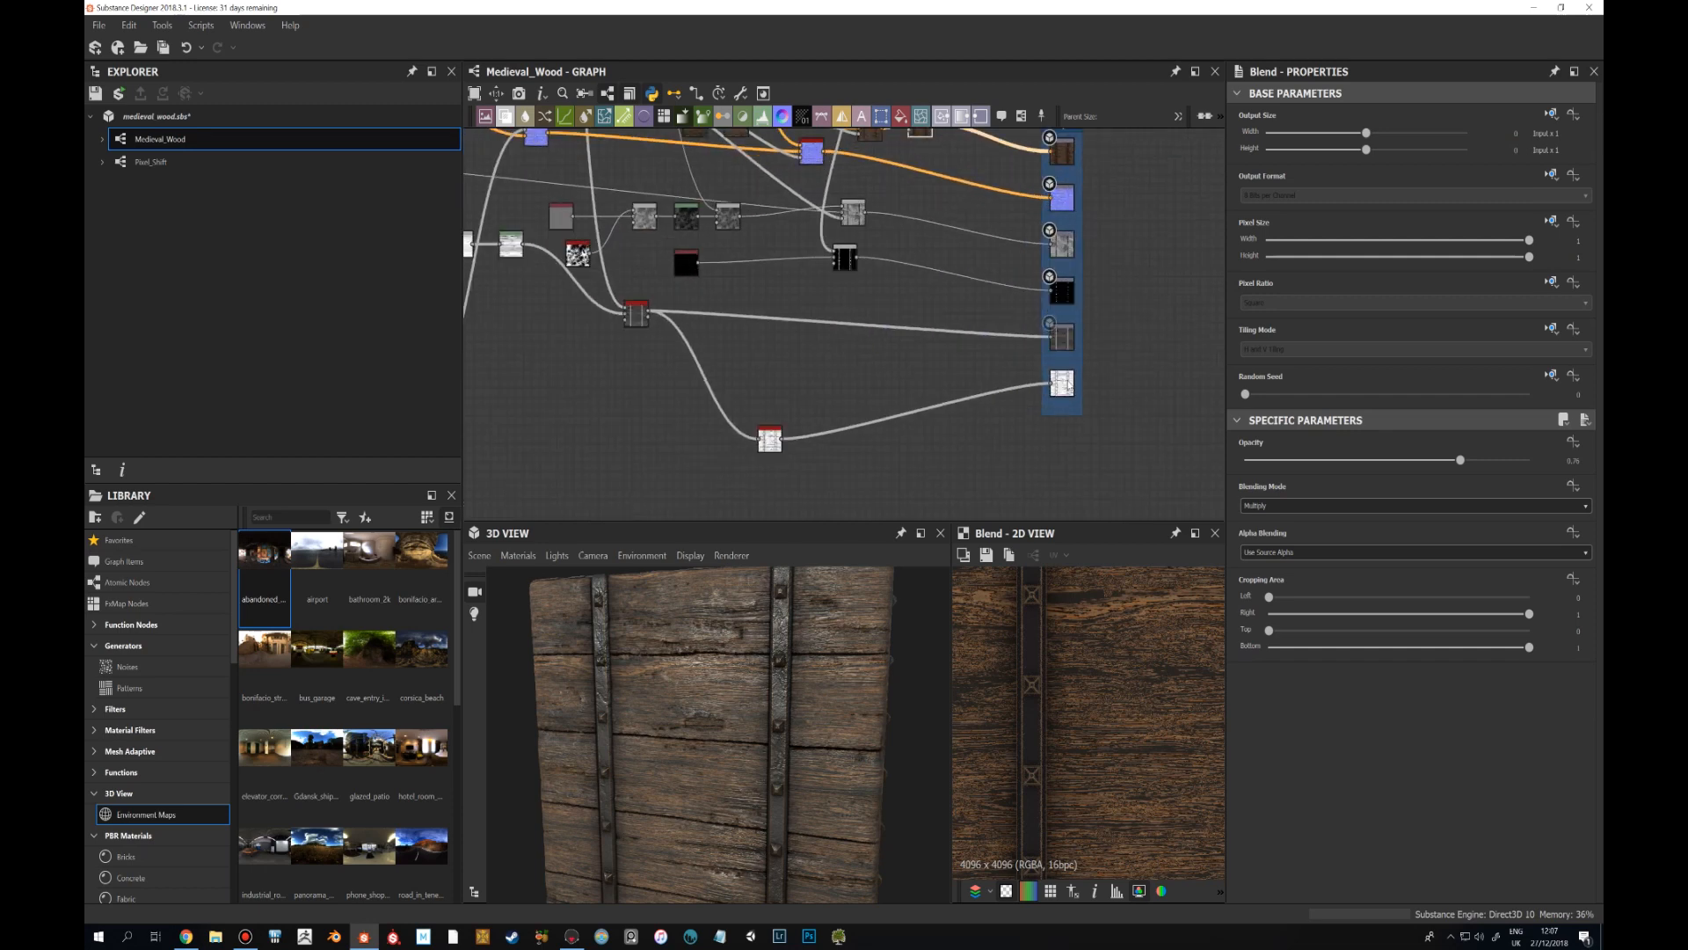
left_click(1065, 384)
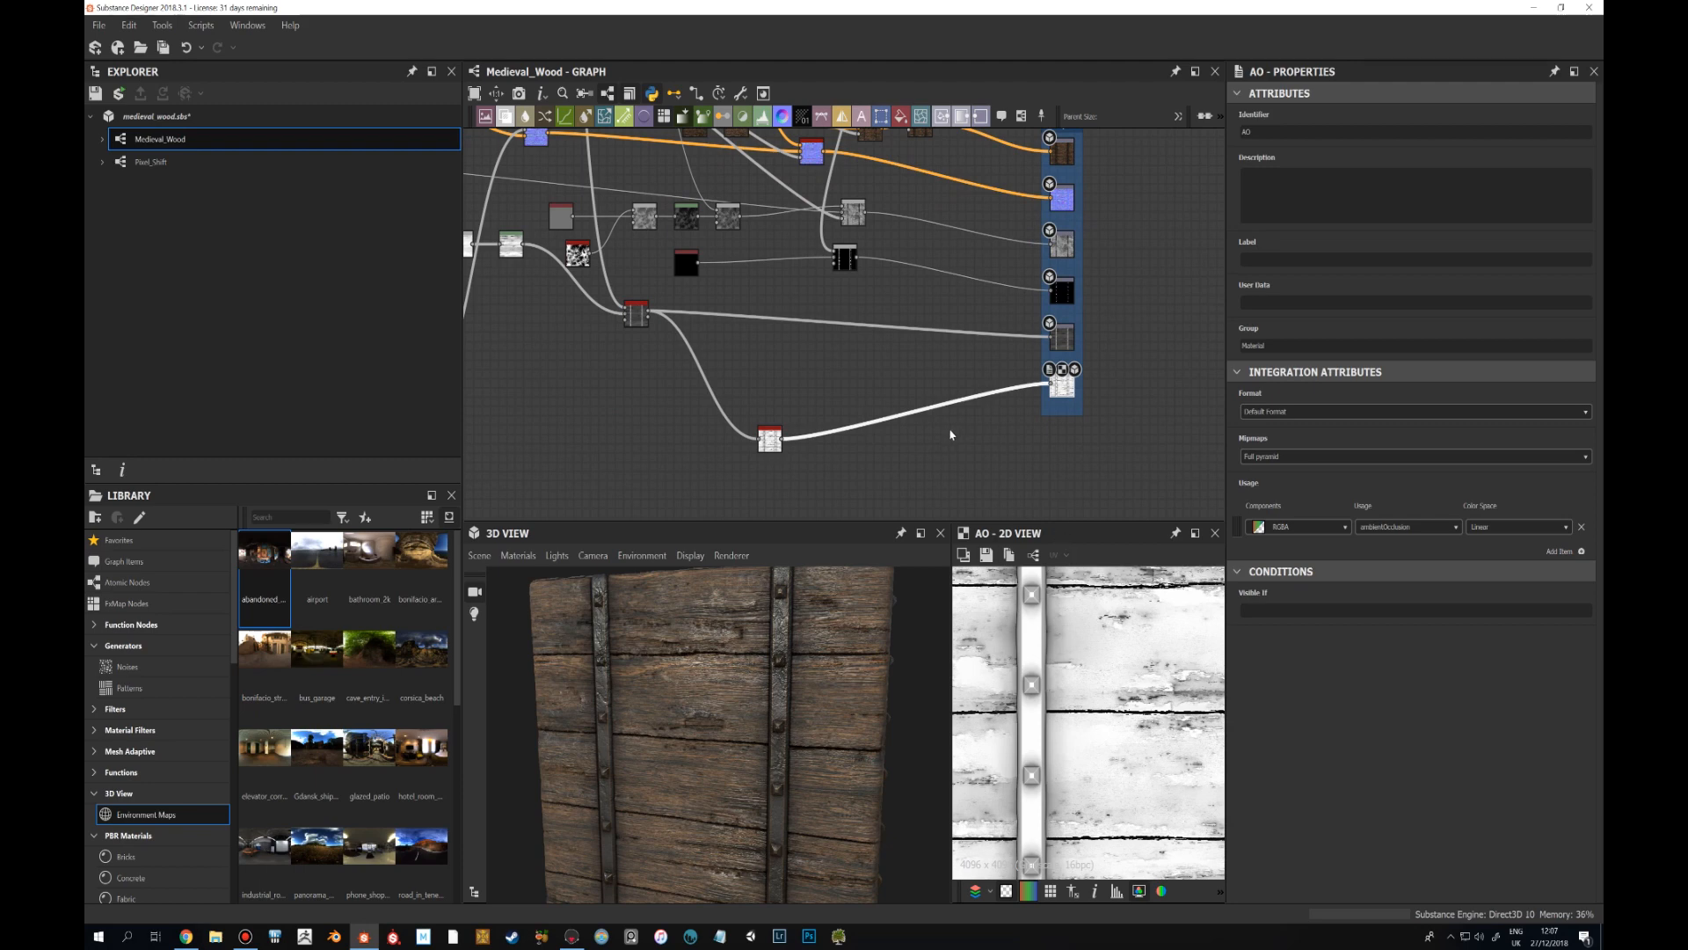
Preview the Base Color output and examine its planks, metal bands and rivets both up close and as a whole.
left_click(1069, 155)
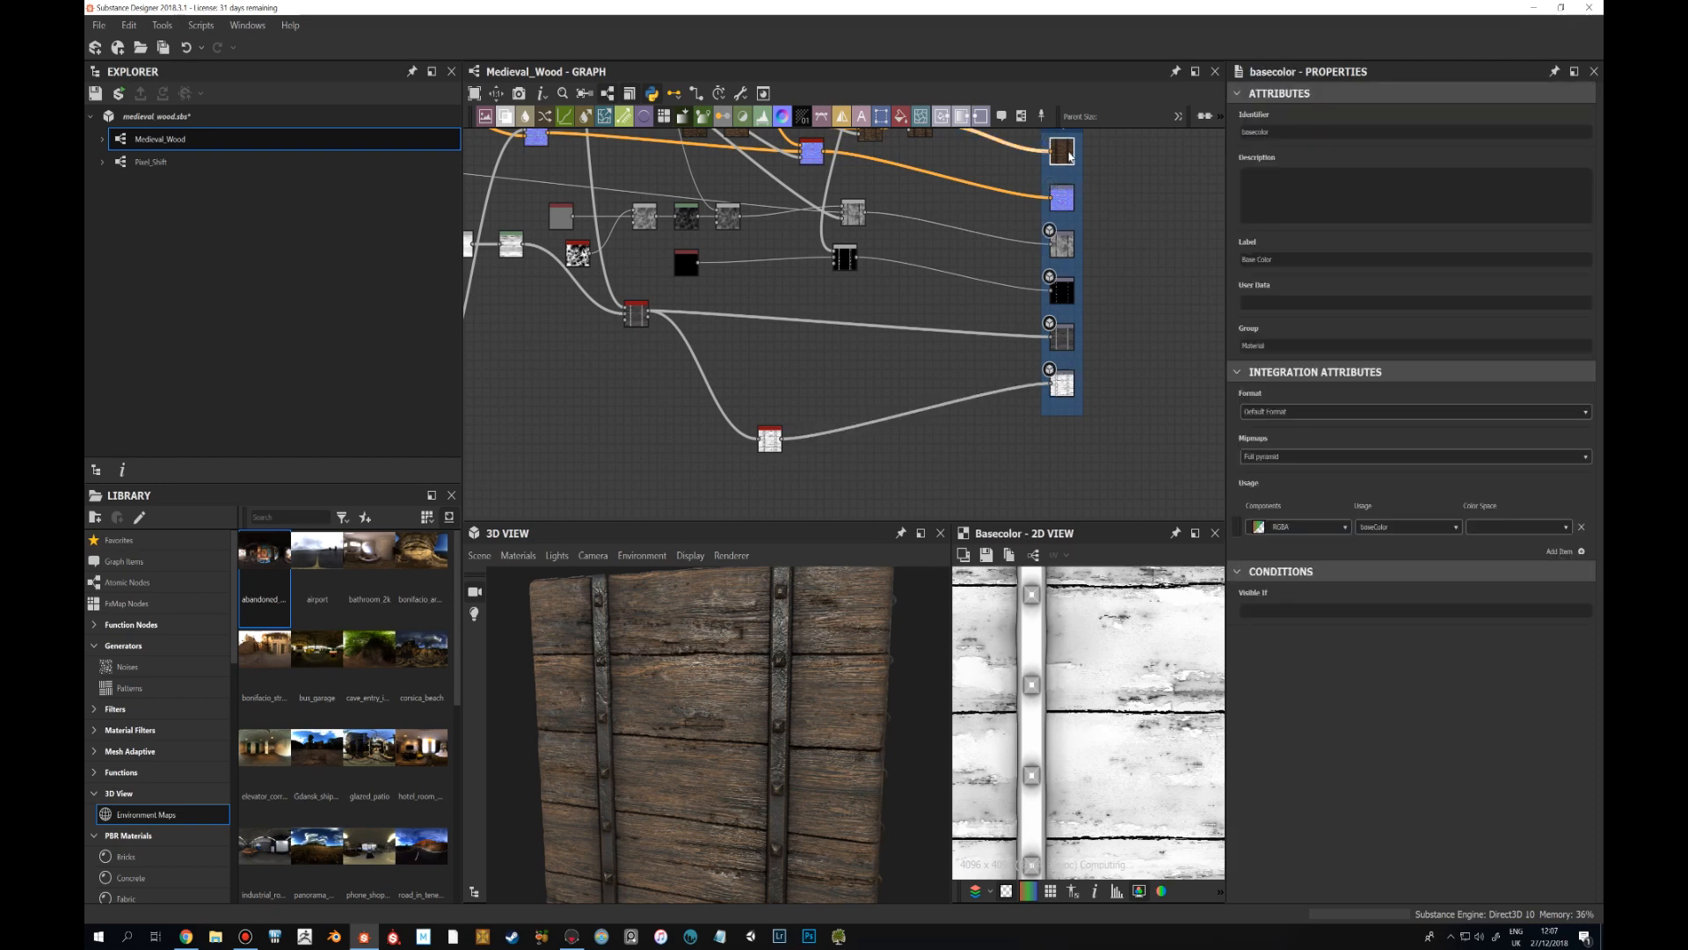
scroll(1129, 737, "down", 2)
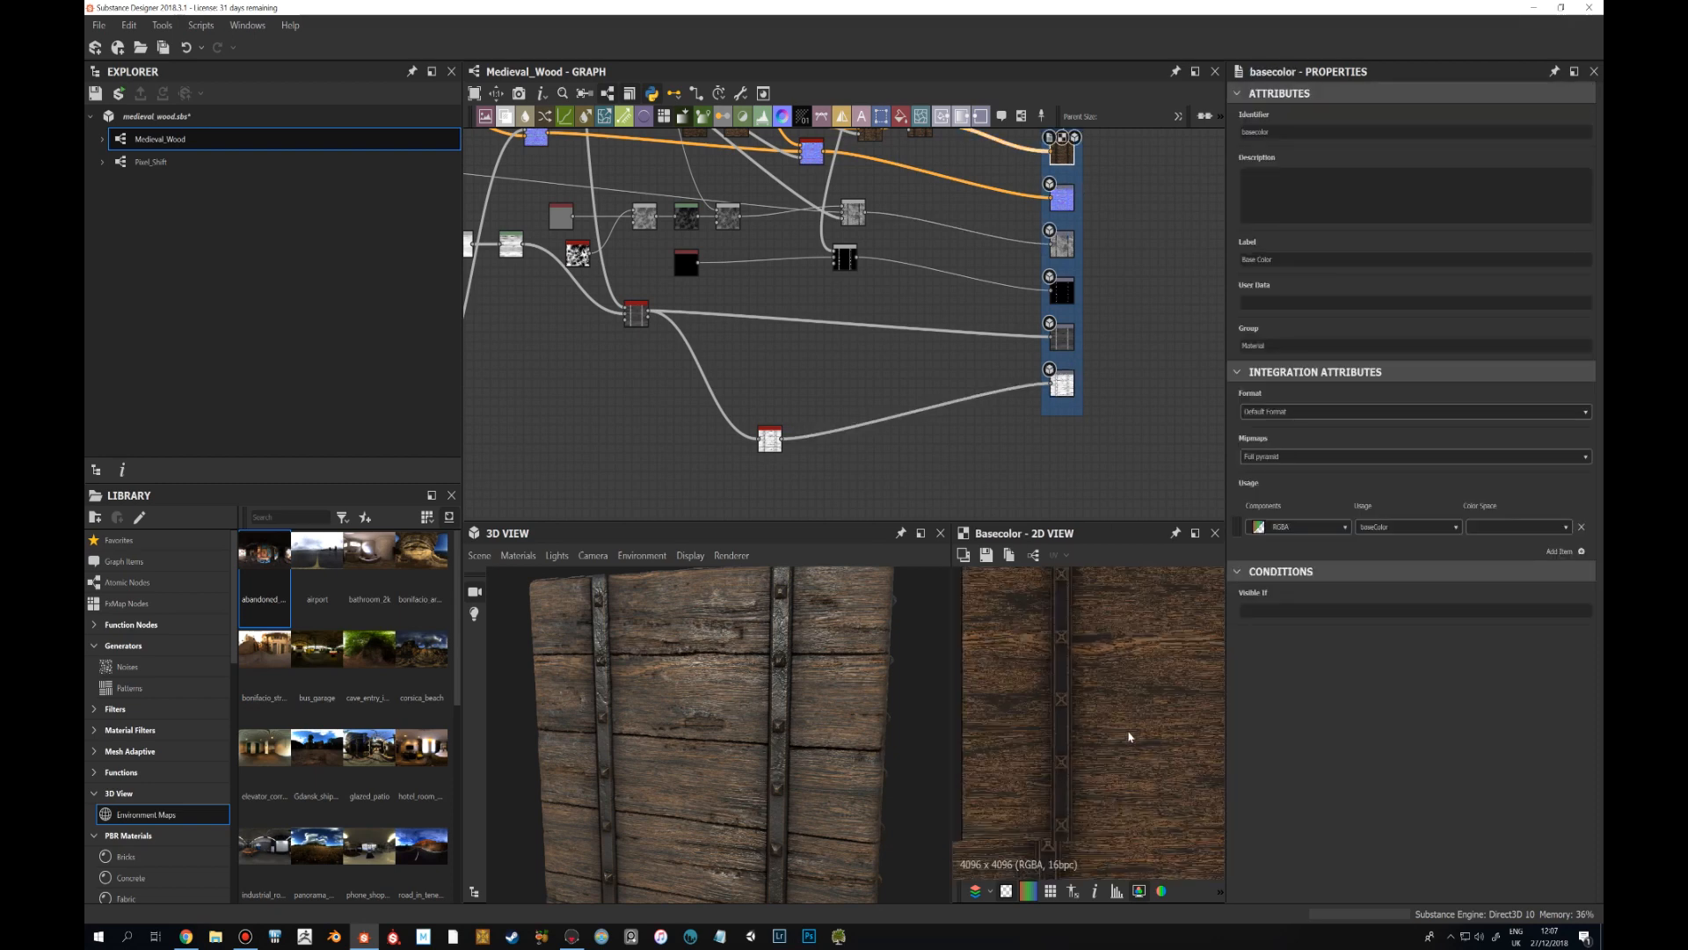
scroll(1129, 736, "down", 2)
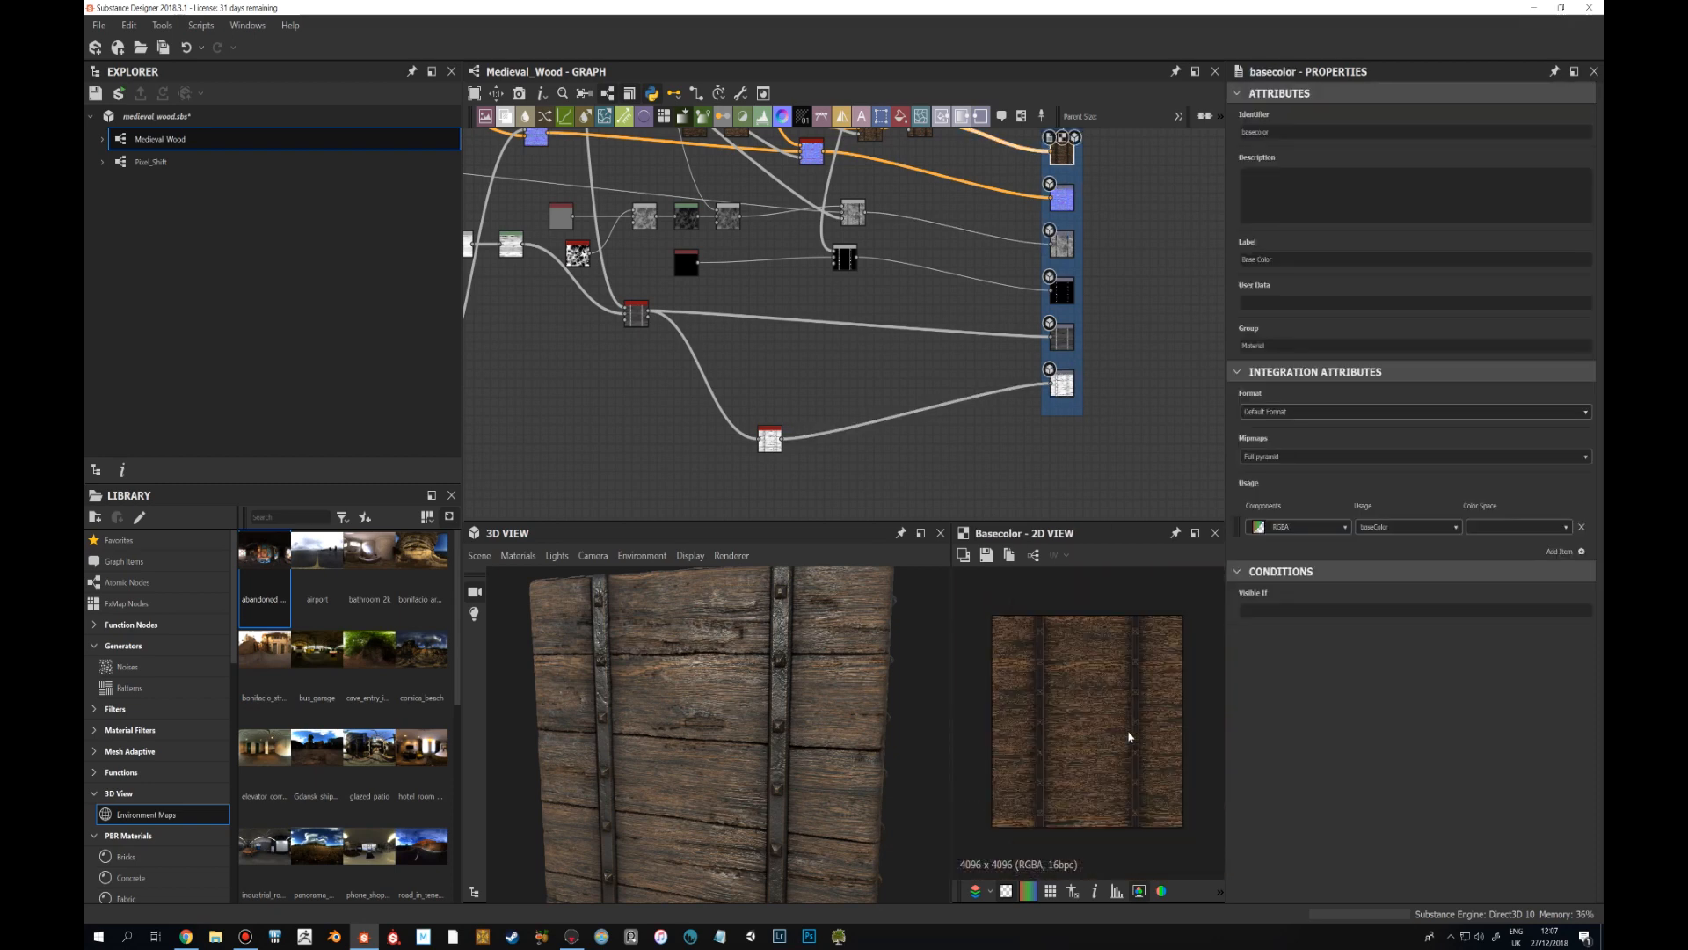
scroll(1129, 737, "up", 4)
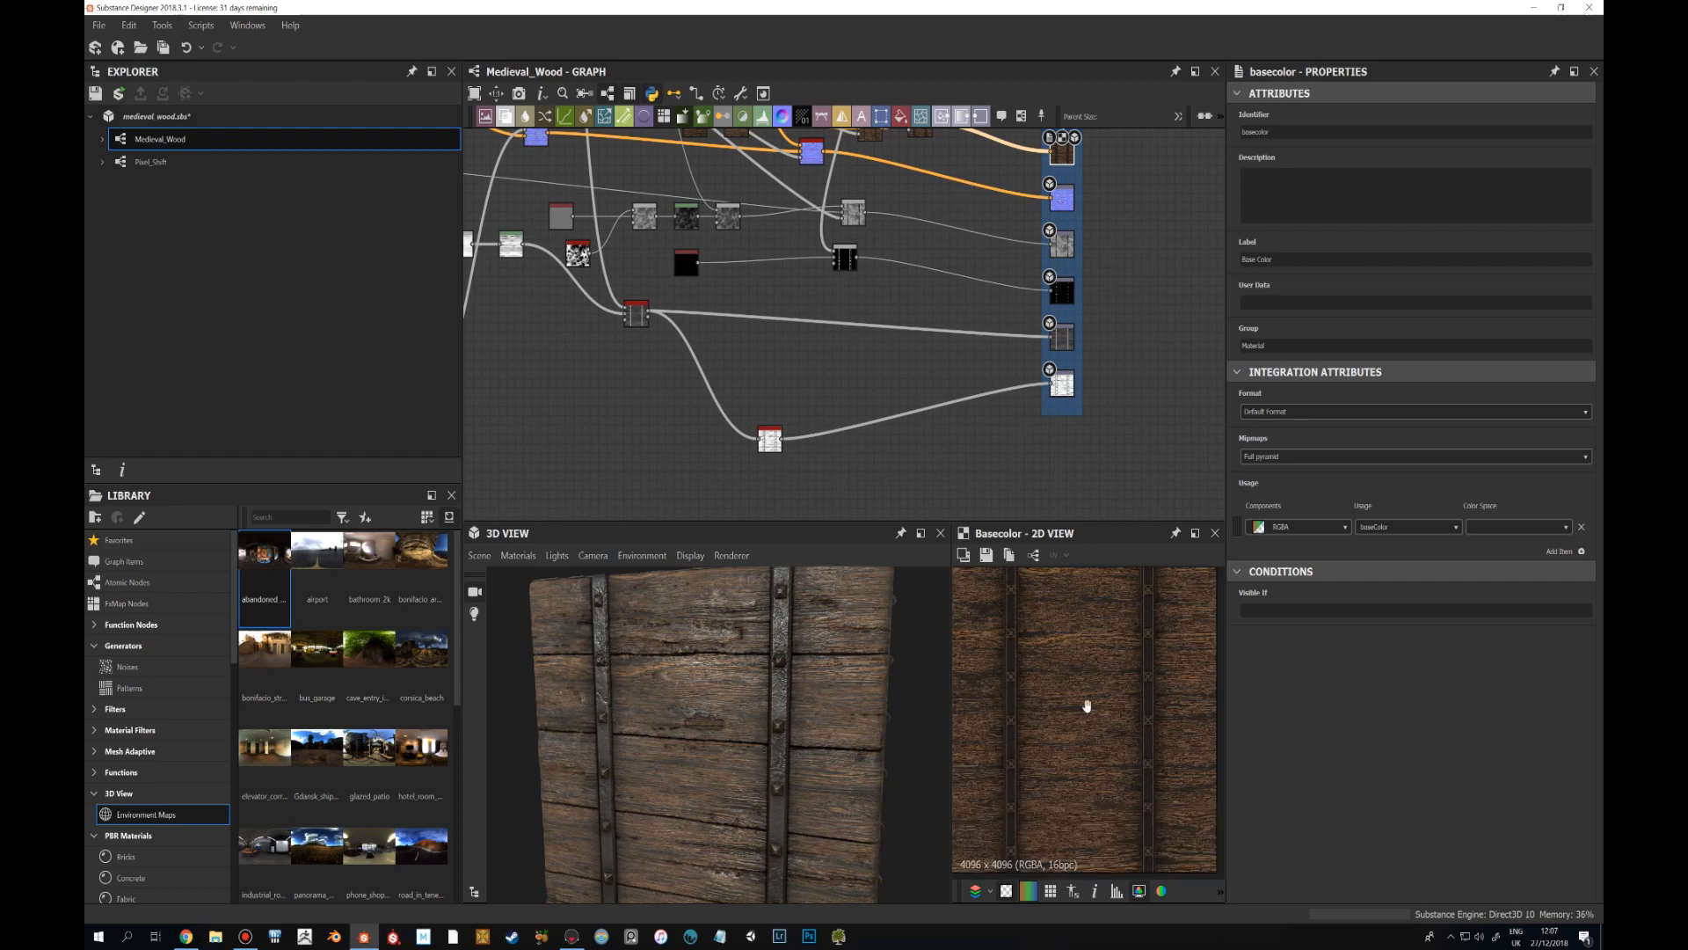
middle_click_drag(1087, 706, 1103, 717)
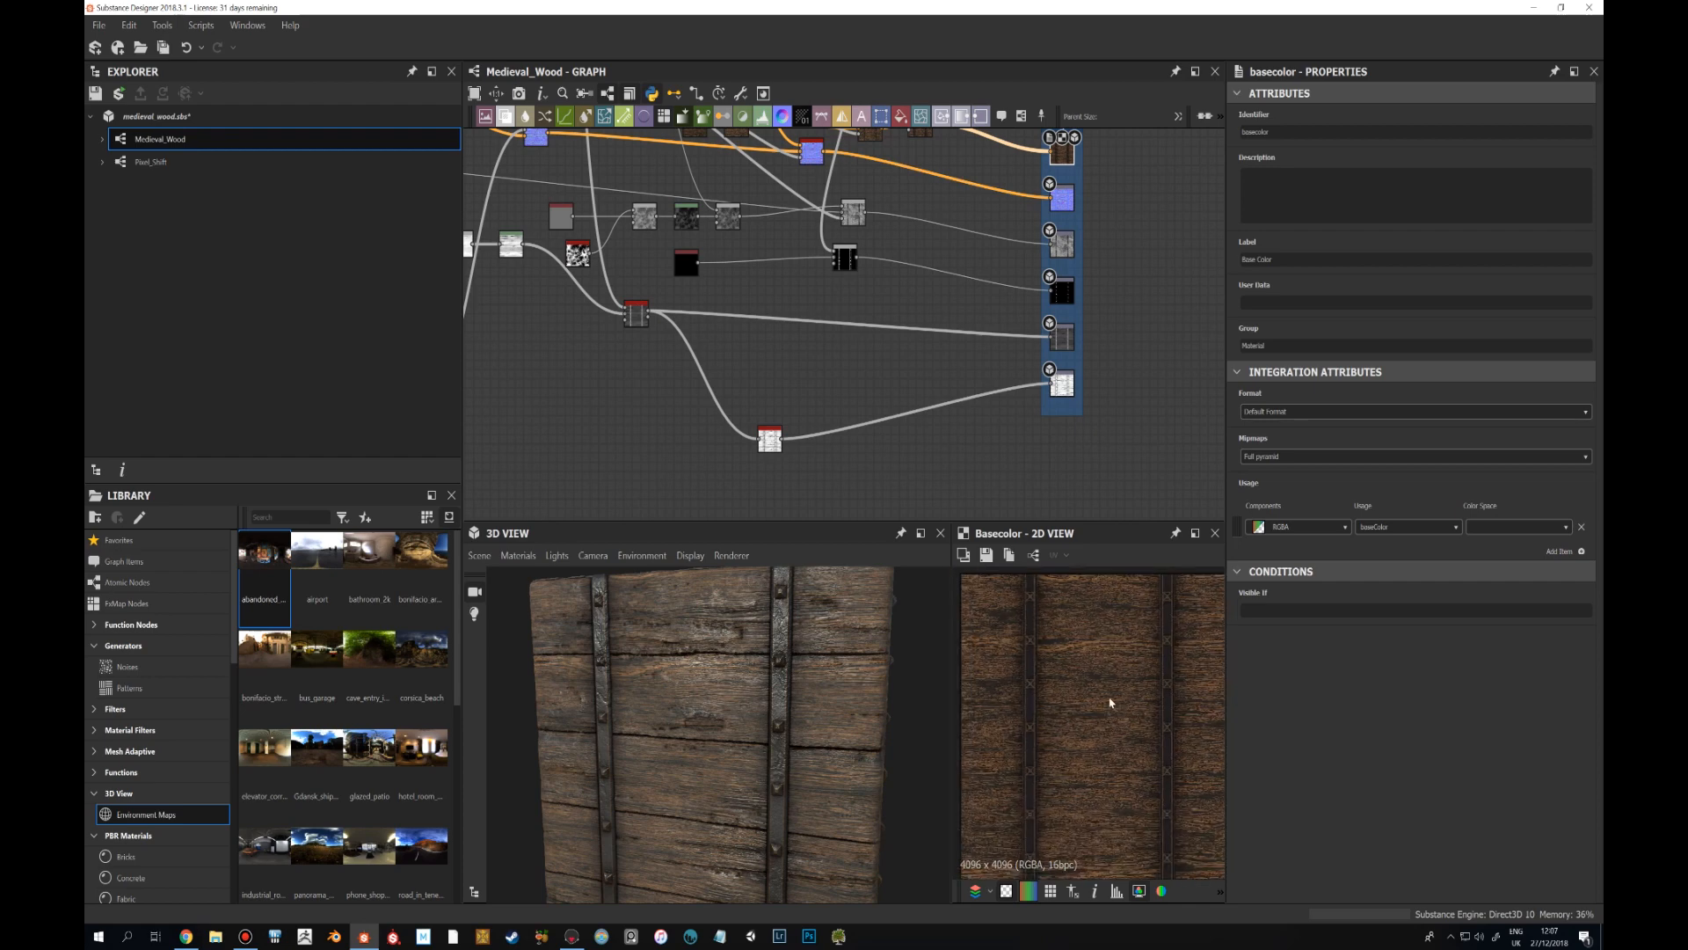
scroll(1110, 703, "down", 2)
scroll(1108, 703, "up", 5)
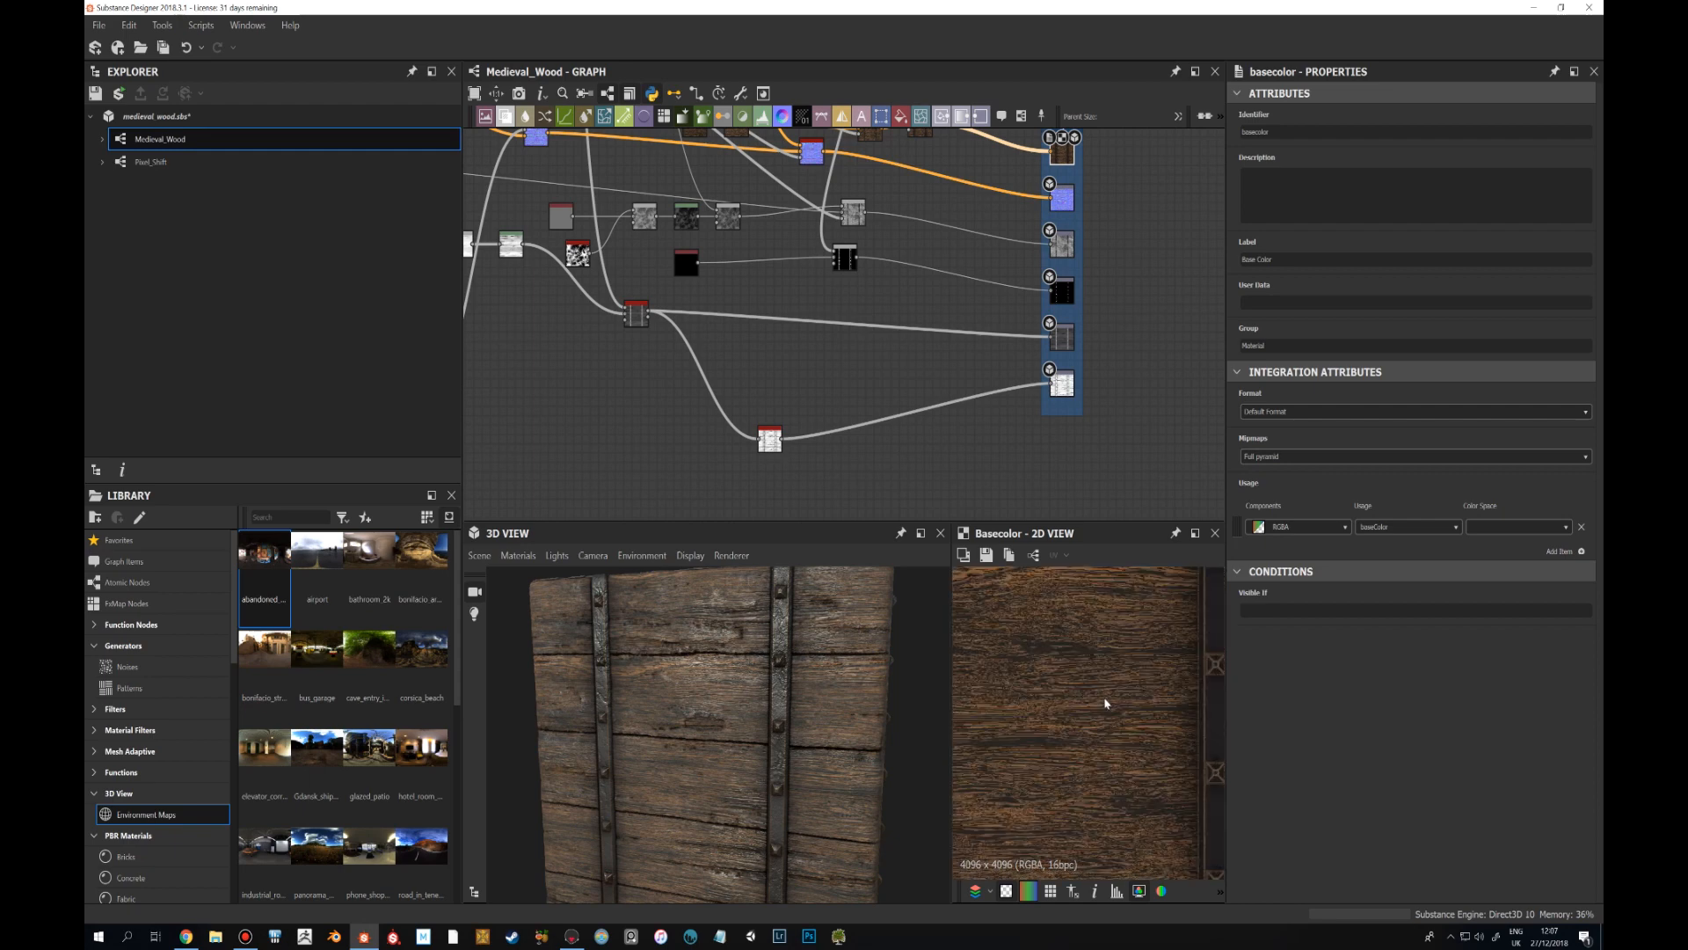
mouse_move(1046, 701)
middle_mouse_down()
mouse_move(1119, 716)
mouse_move(1060, 707)
middle_mouse_up()
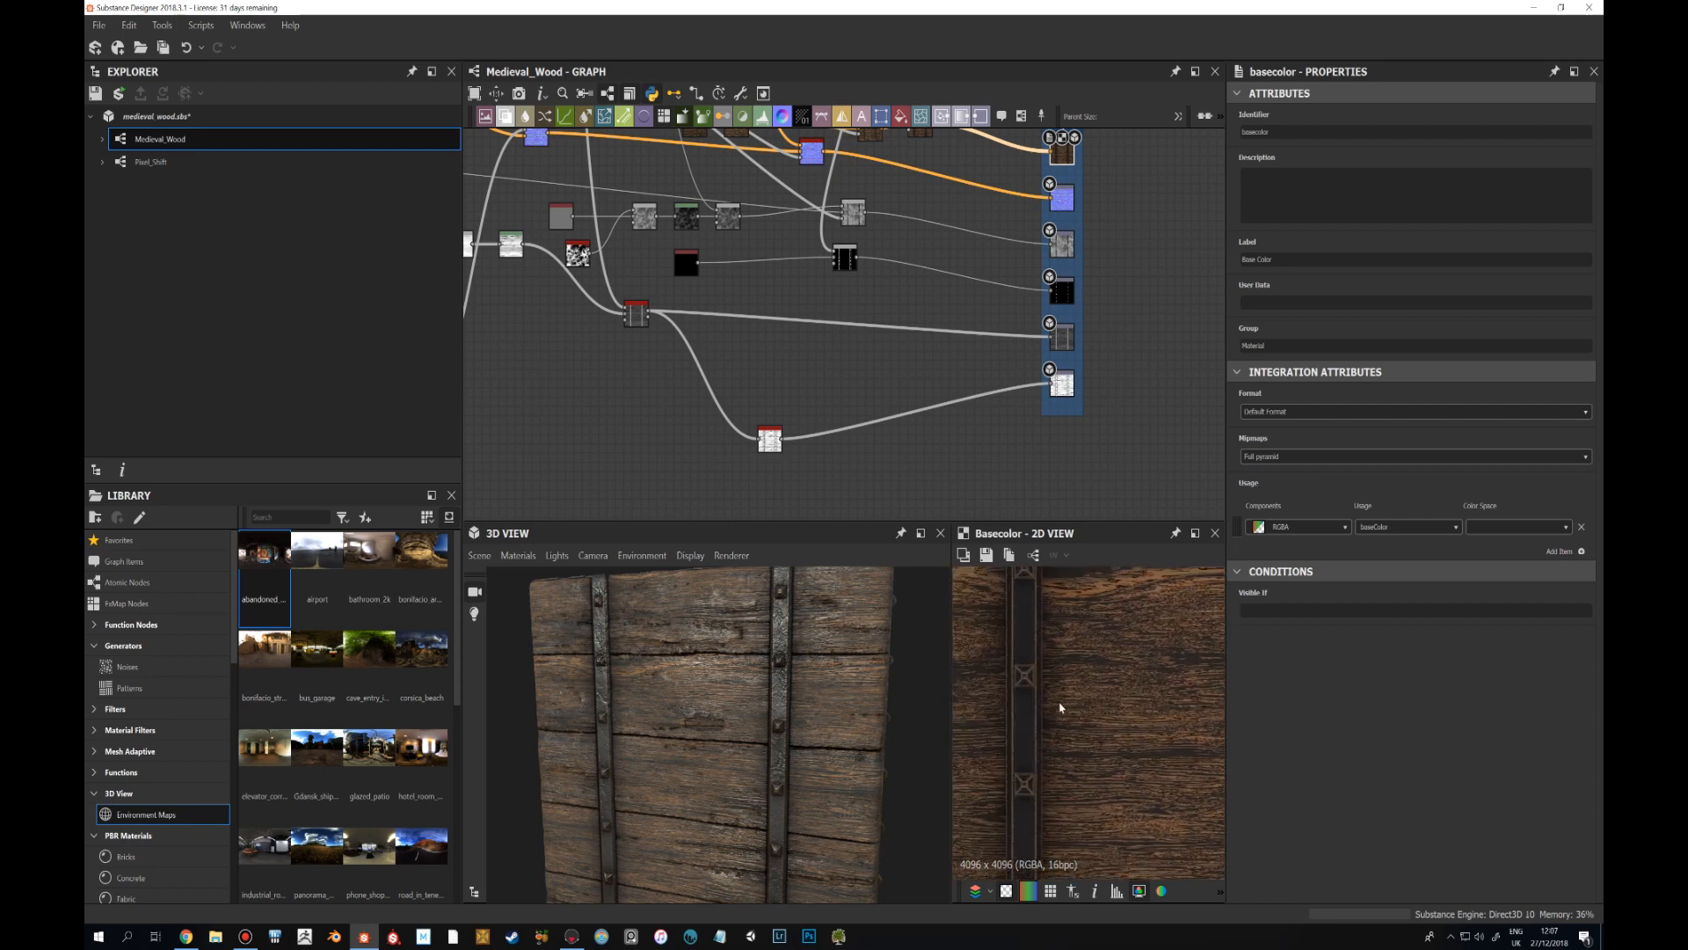
scroll(990, 717, "up", 2)
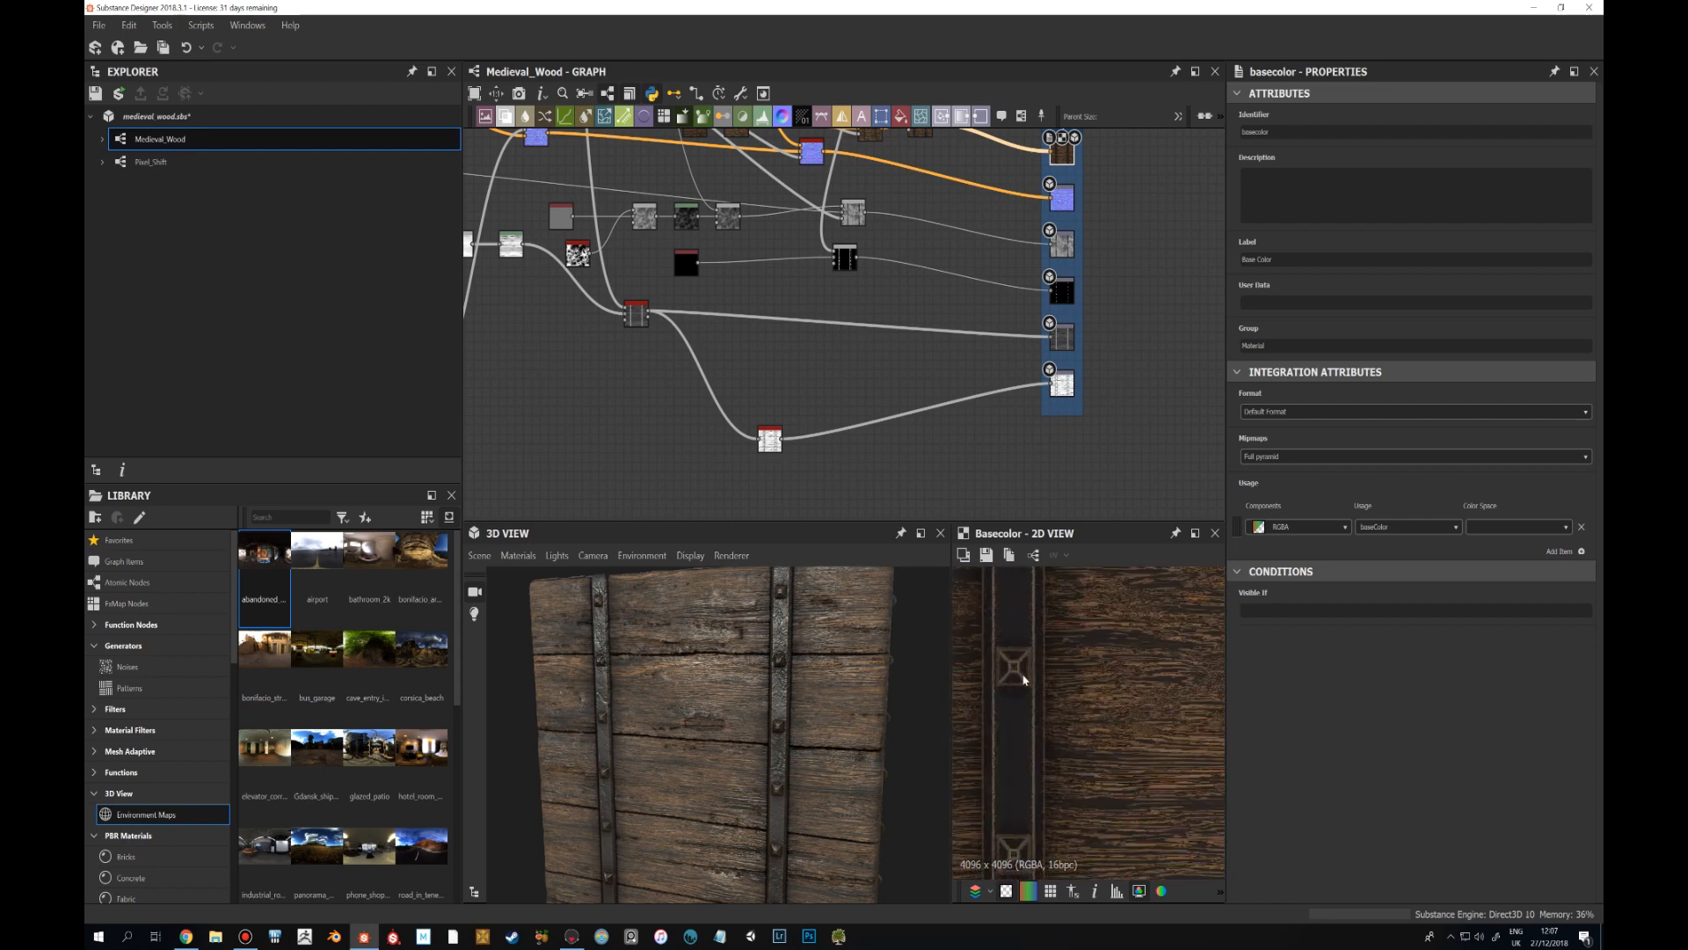
scroll(1021, 678, "down", 2)
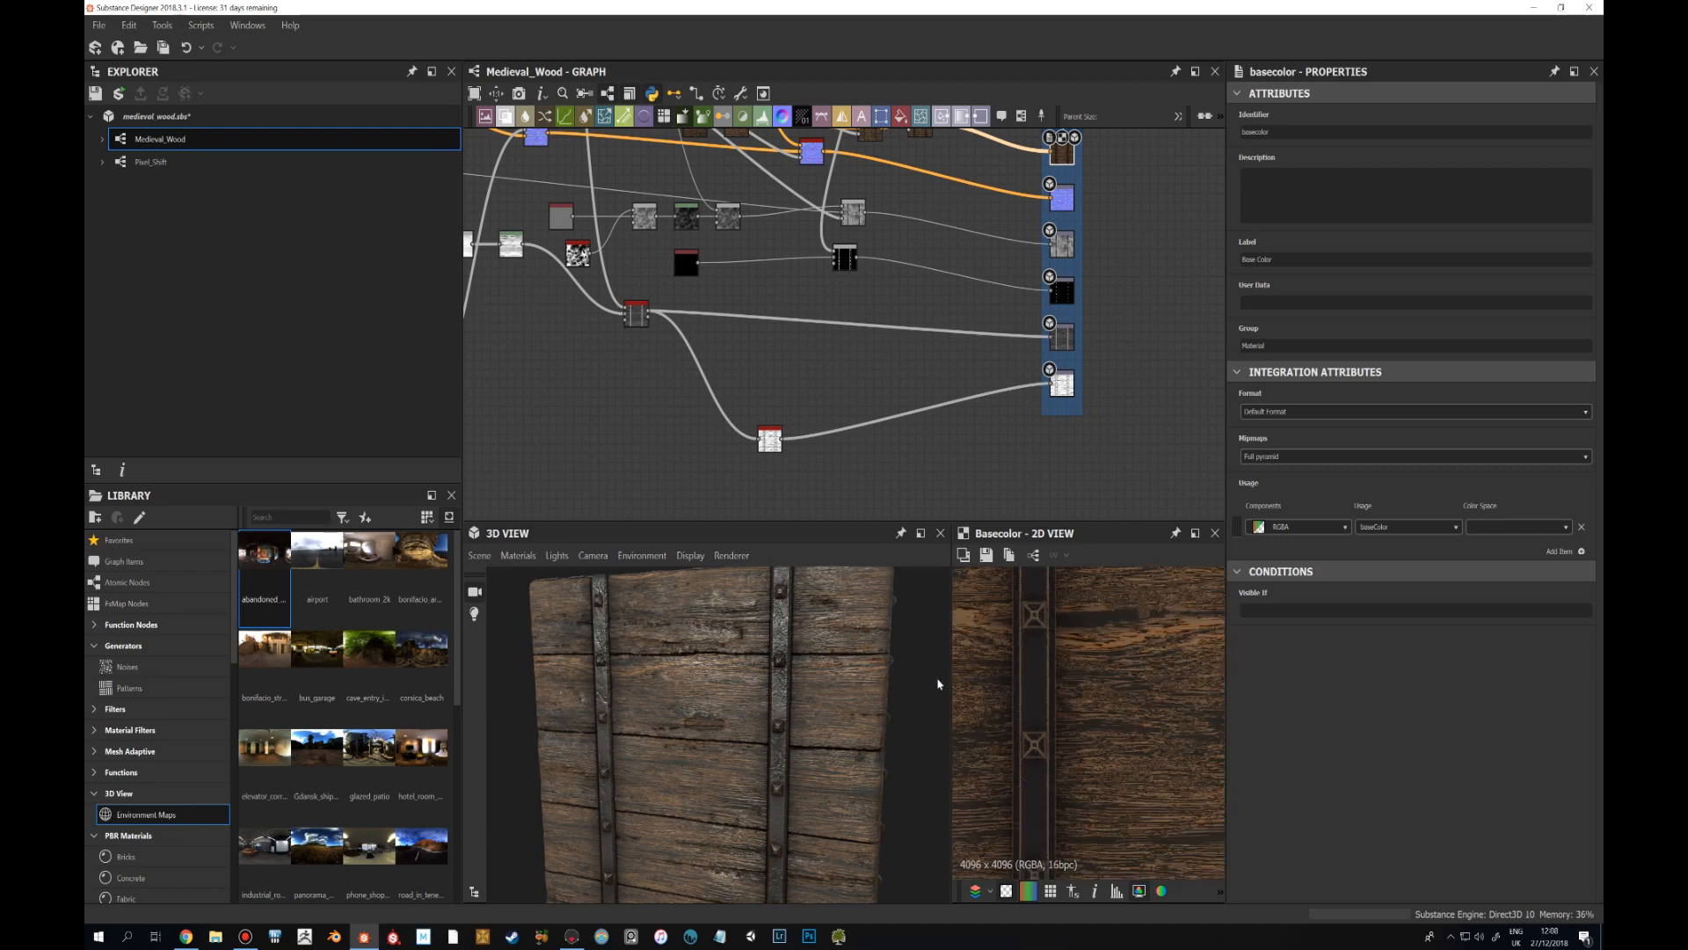
scroll(1110, 679, "down", 5)
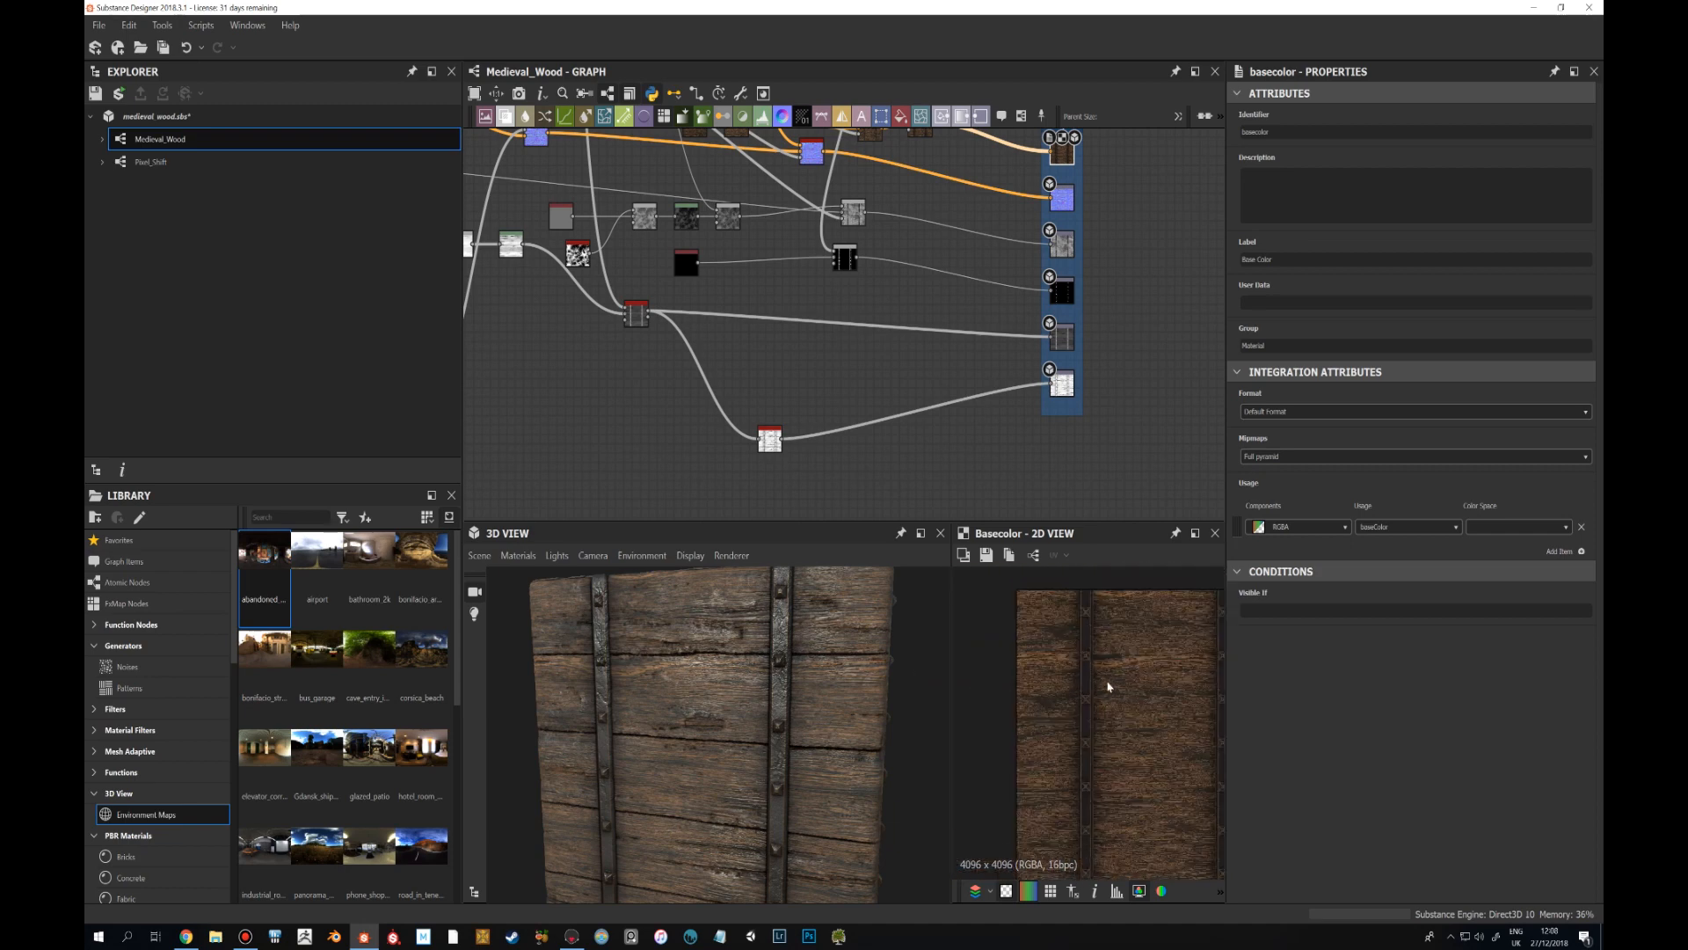
scroll(1082, 679, "up", 2)
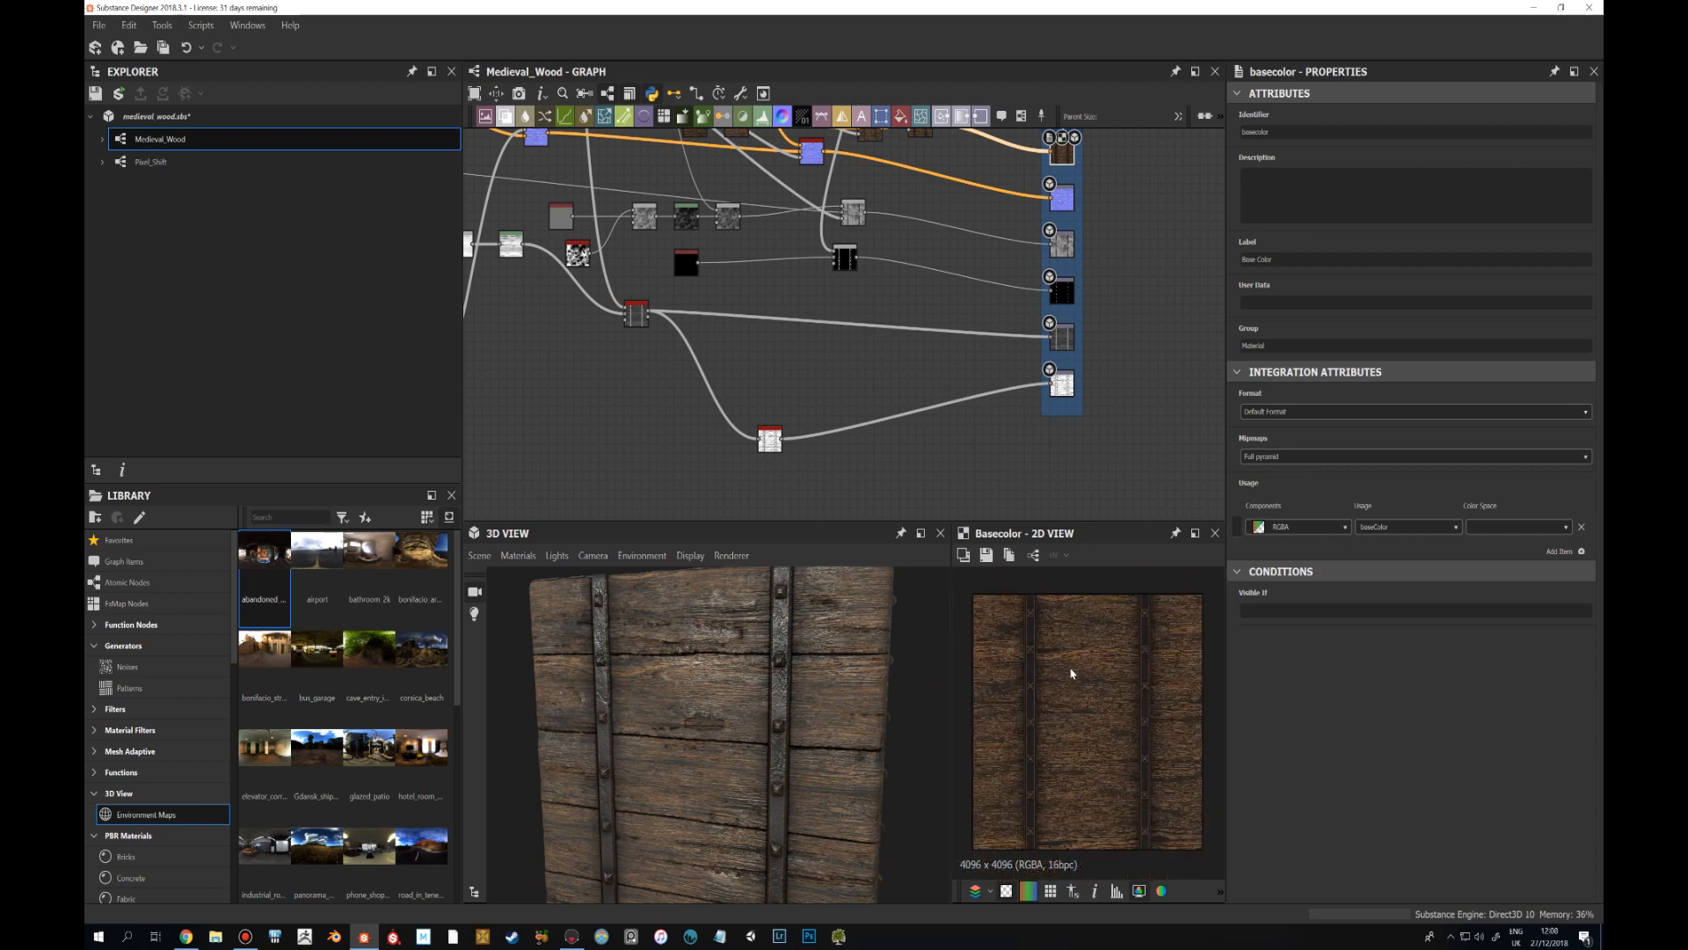
Preview the Roughness output in the 2D view and bring the nodes feeding it into view.
double_click(1061, 245)
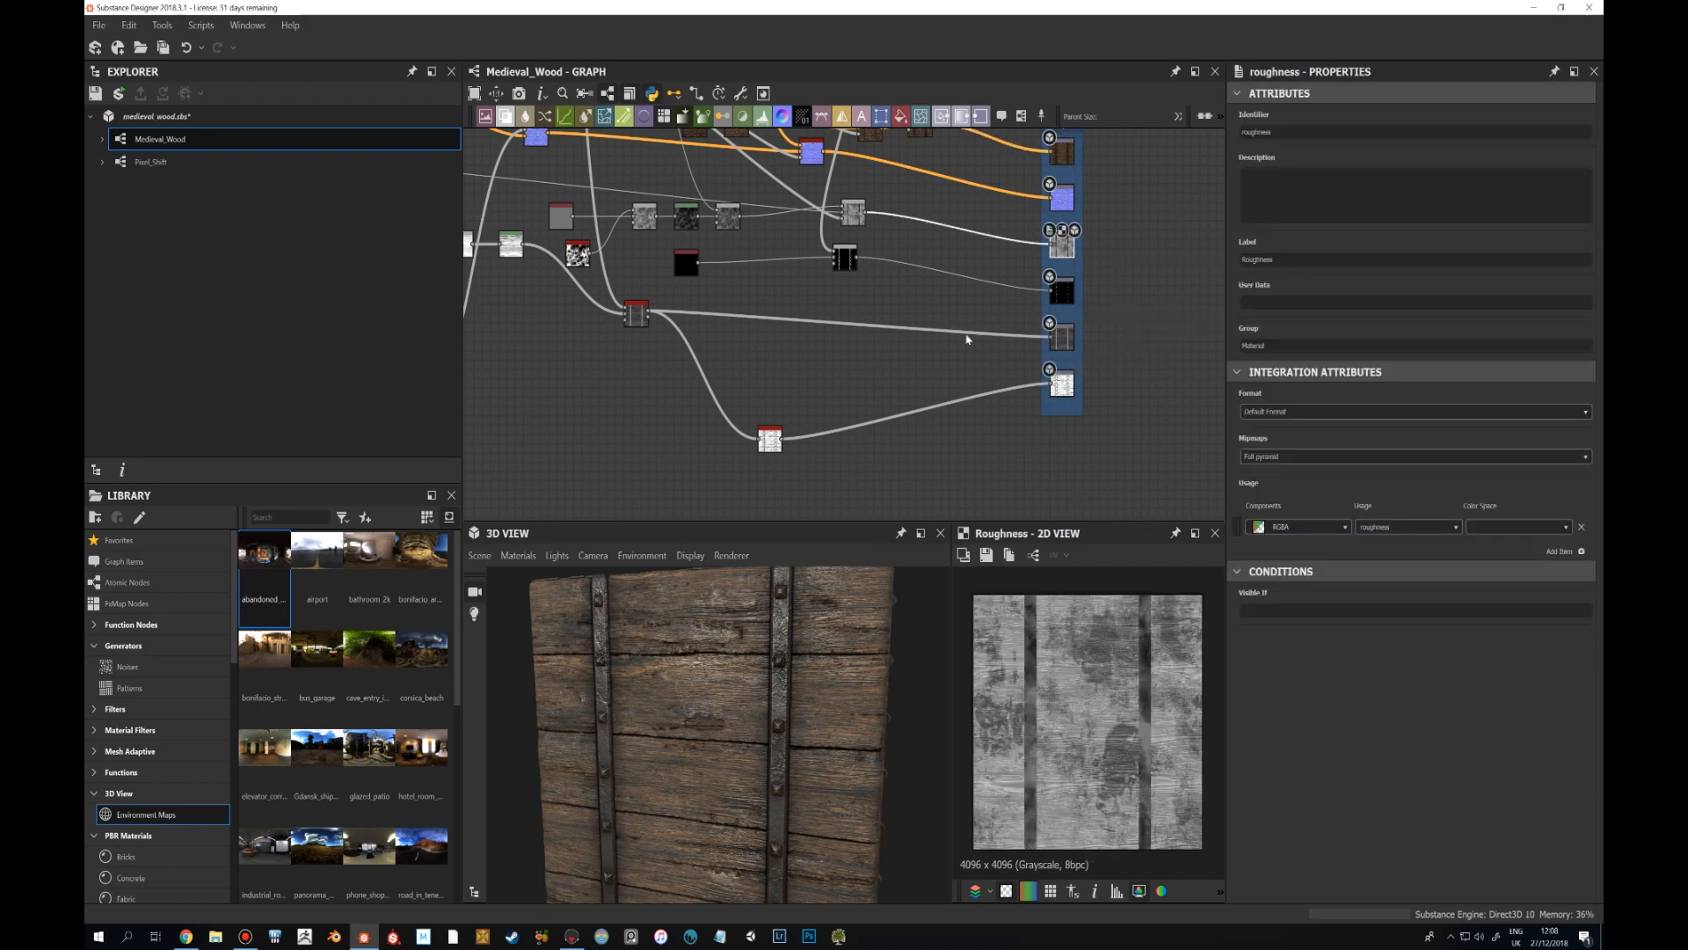
middle_click_drag(966, 332, 1039, 430)
scroll(984, 422, "up", 1)
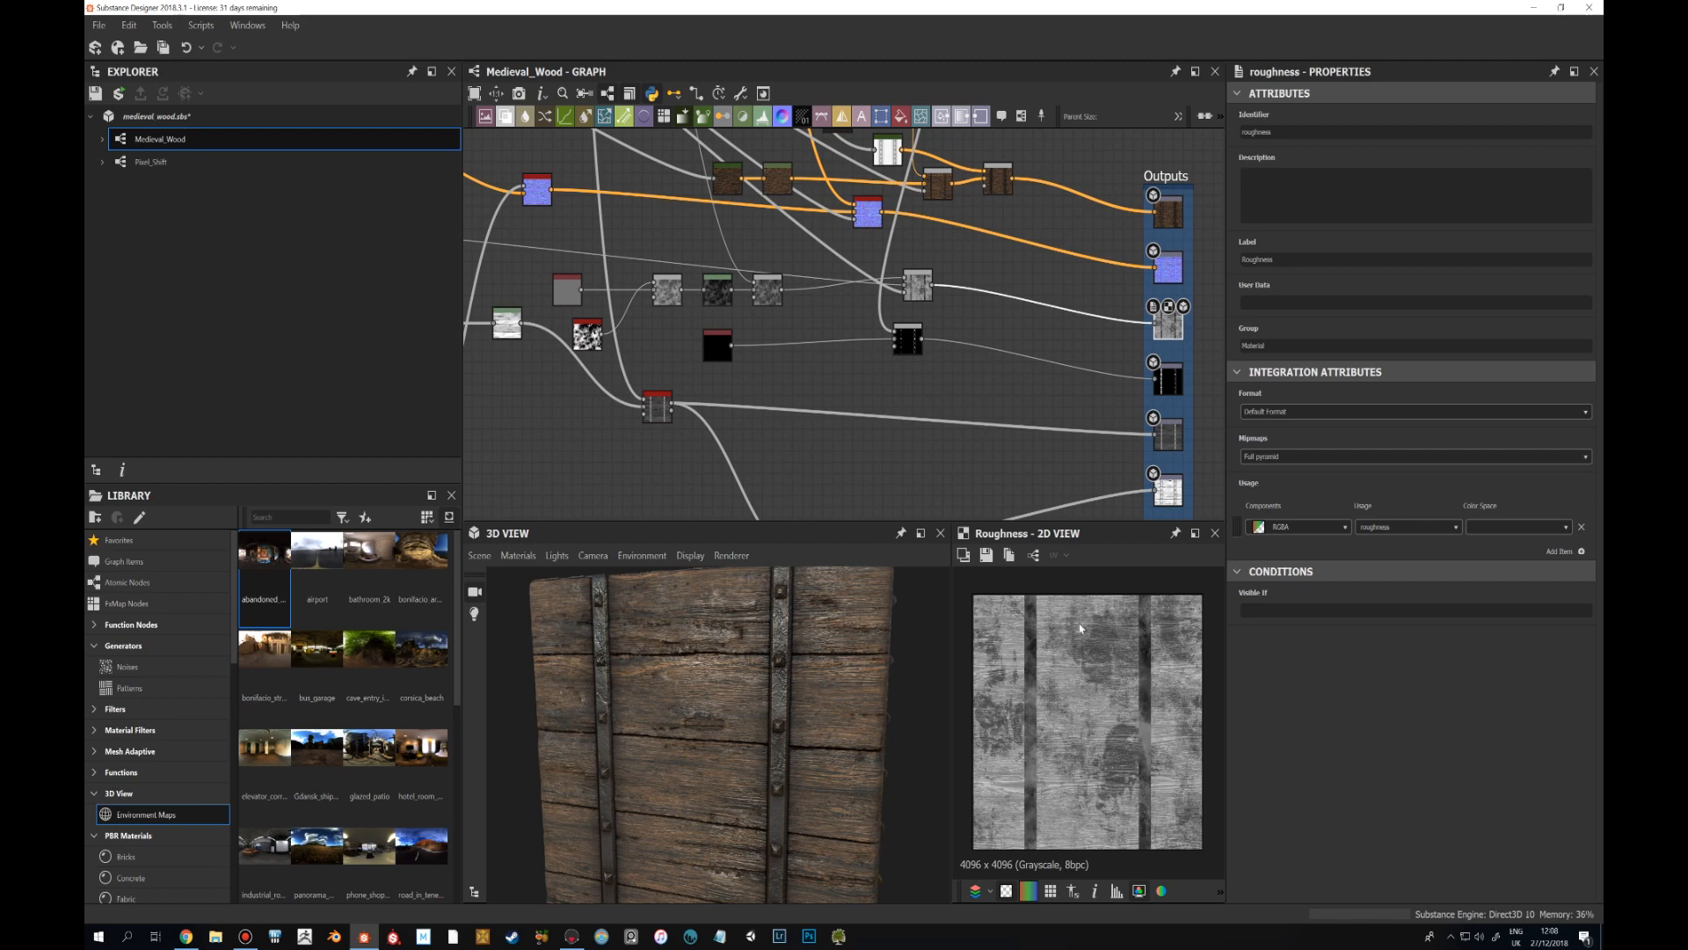
Examine the Roughness map up close alongside a metal band and rivet on the 3D model.
scroll(1048, 668, "up", 2)
scroll(904, 655, "up", 3)
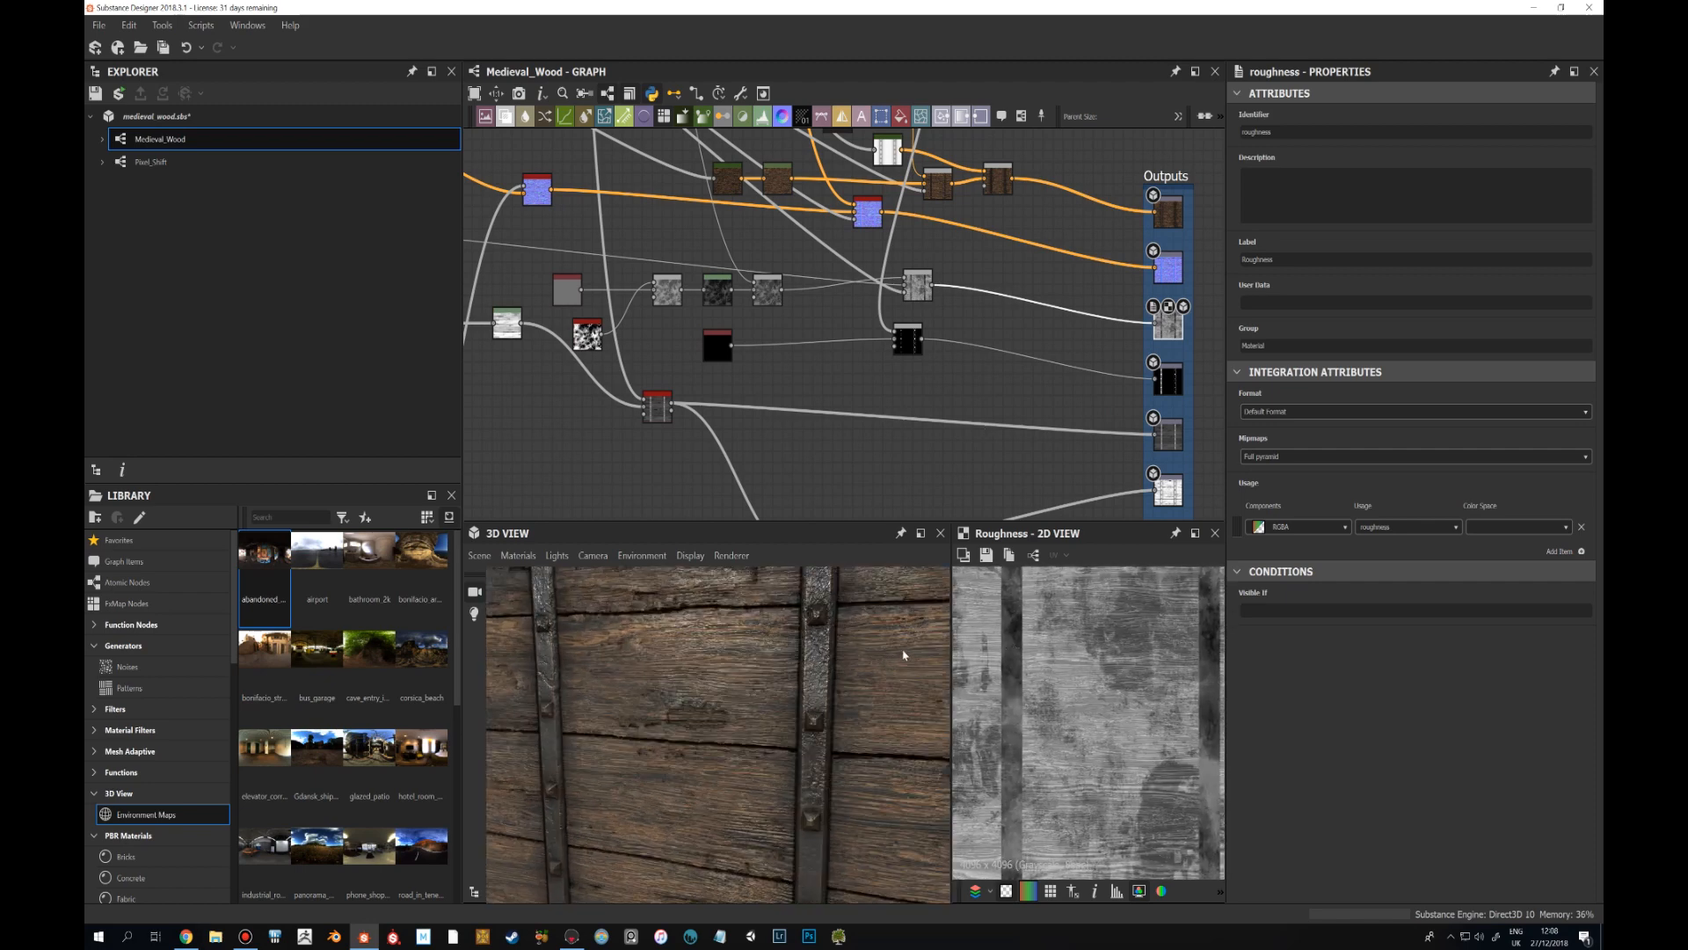
scroll(754, 671, "up", 5)
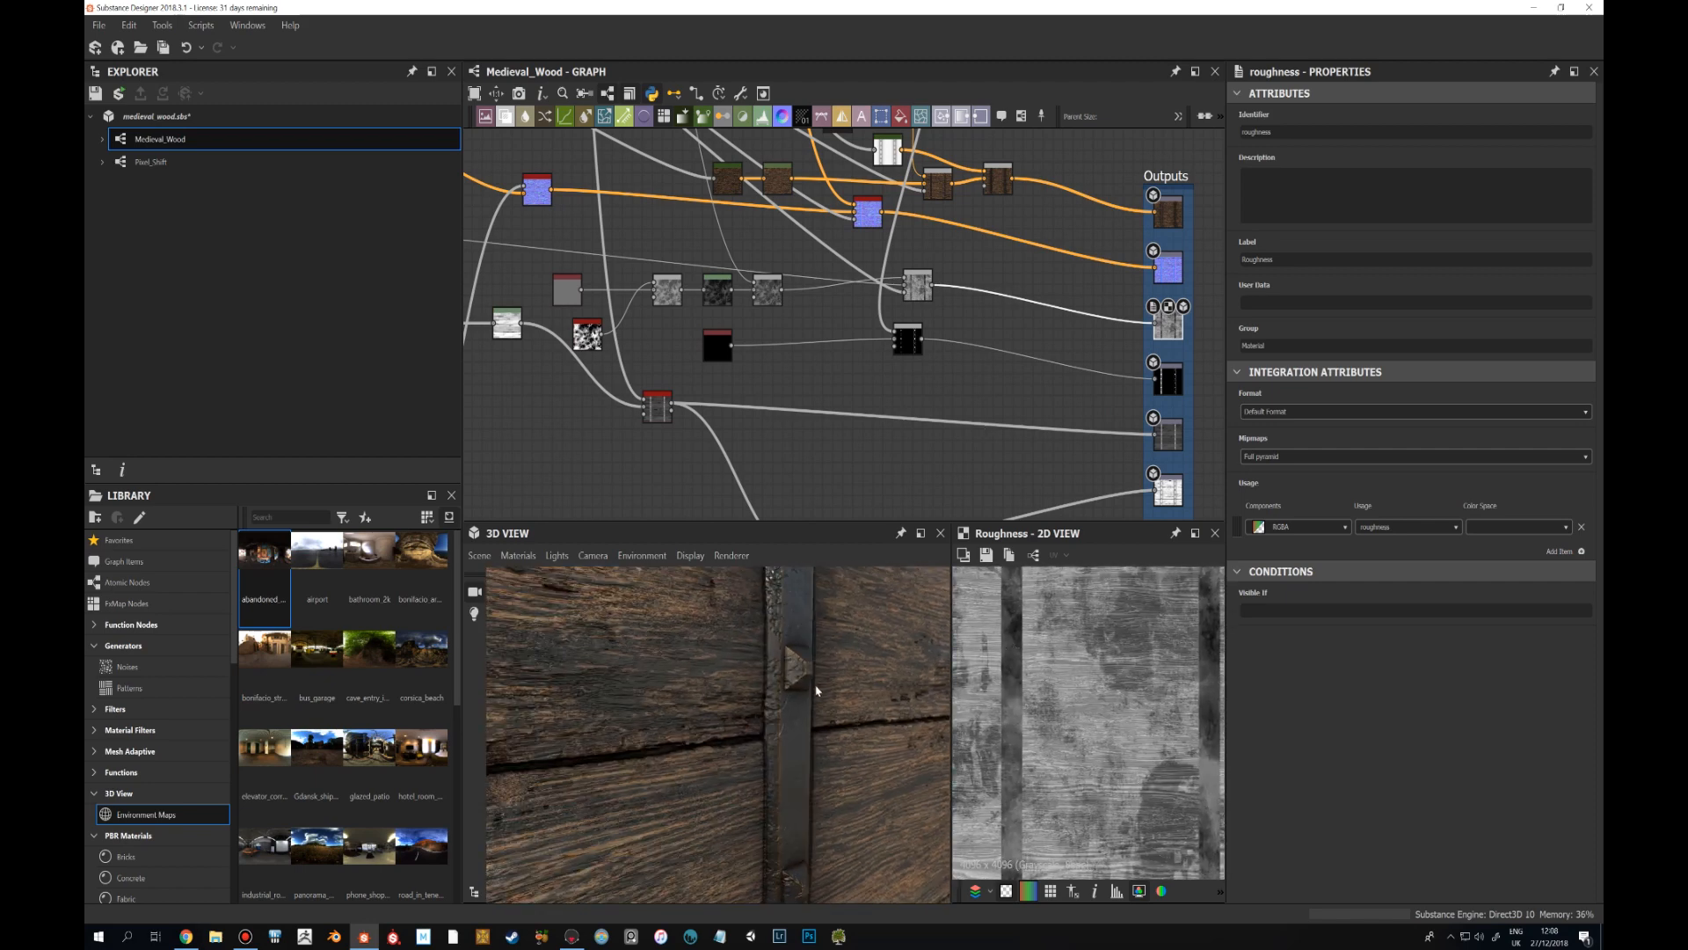
left_click_drag(816, 691, 847, 649)
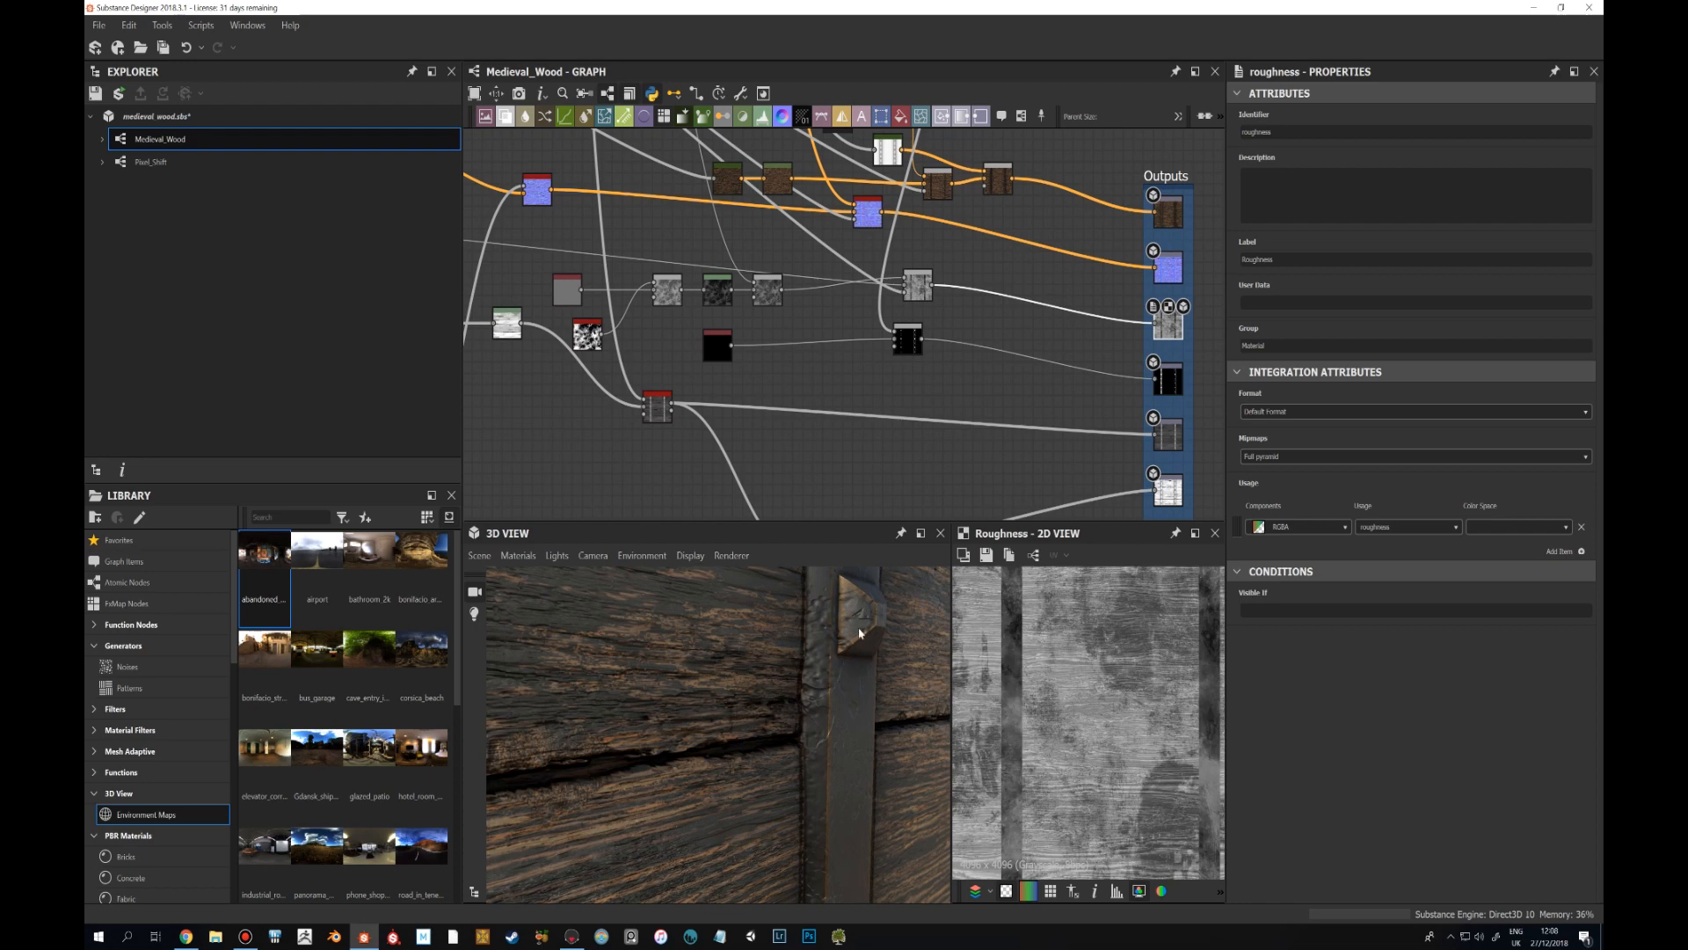
Find the mg_edge_notch node beside the colour blends and preview its band and rivet edge mask in the 2D view.
middle_click_drag(917, 387, 988, 516)
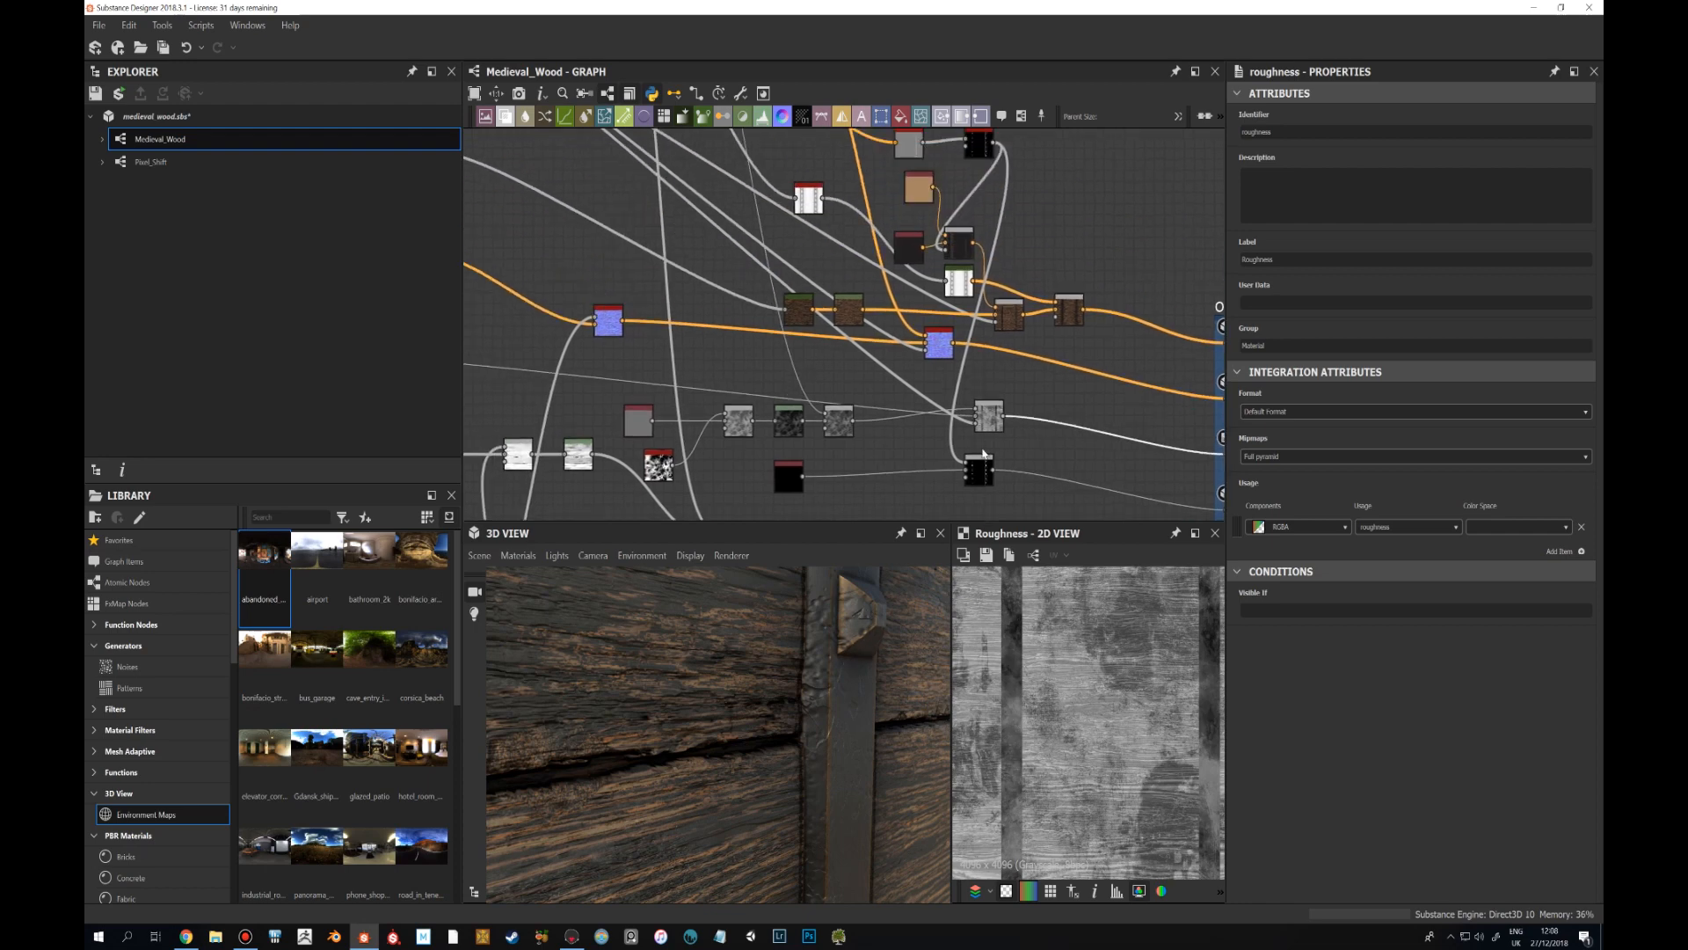
middle_click_drag(997, 370, 943, 419)
scroll(984, 416, "down", 2)
middle_click_drag(880, 307, 921, 363)
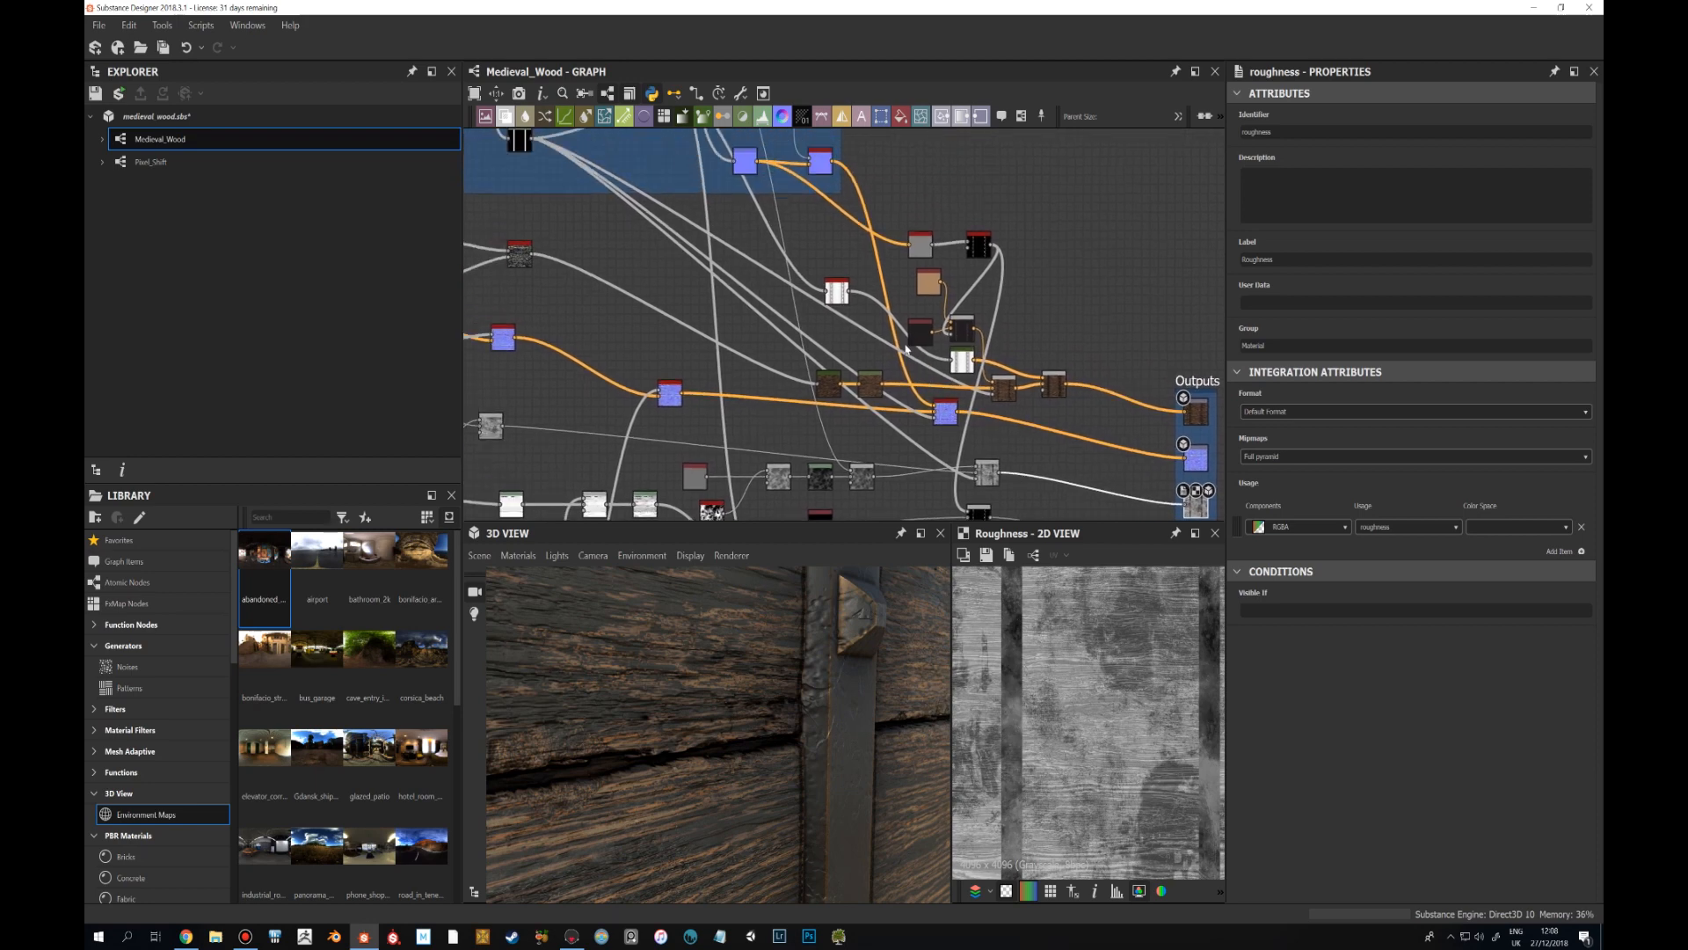
double_click(978, 246)
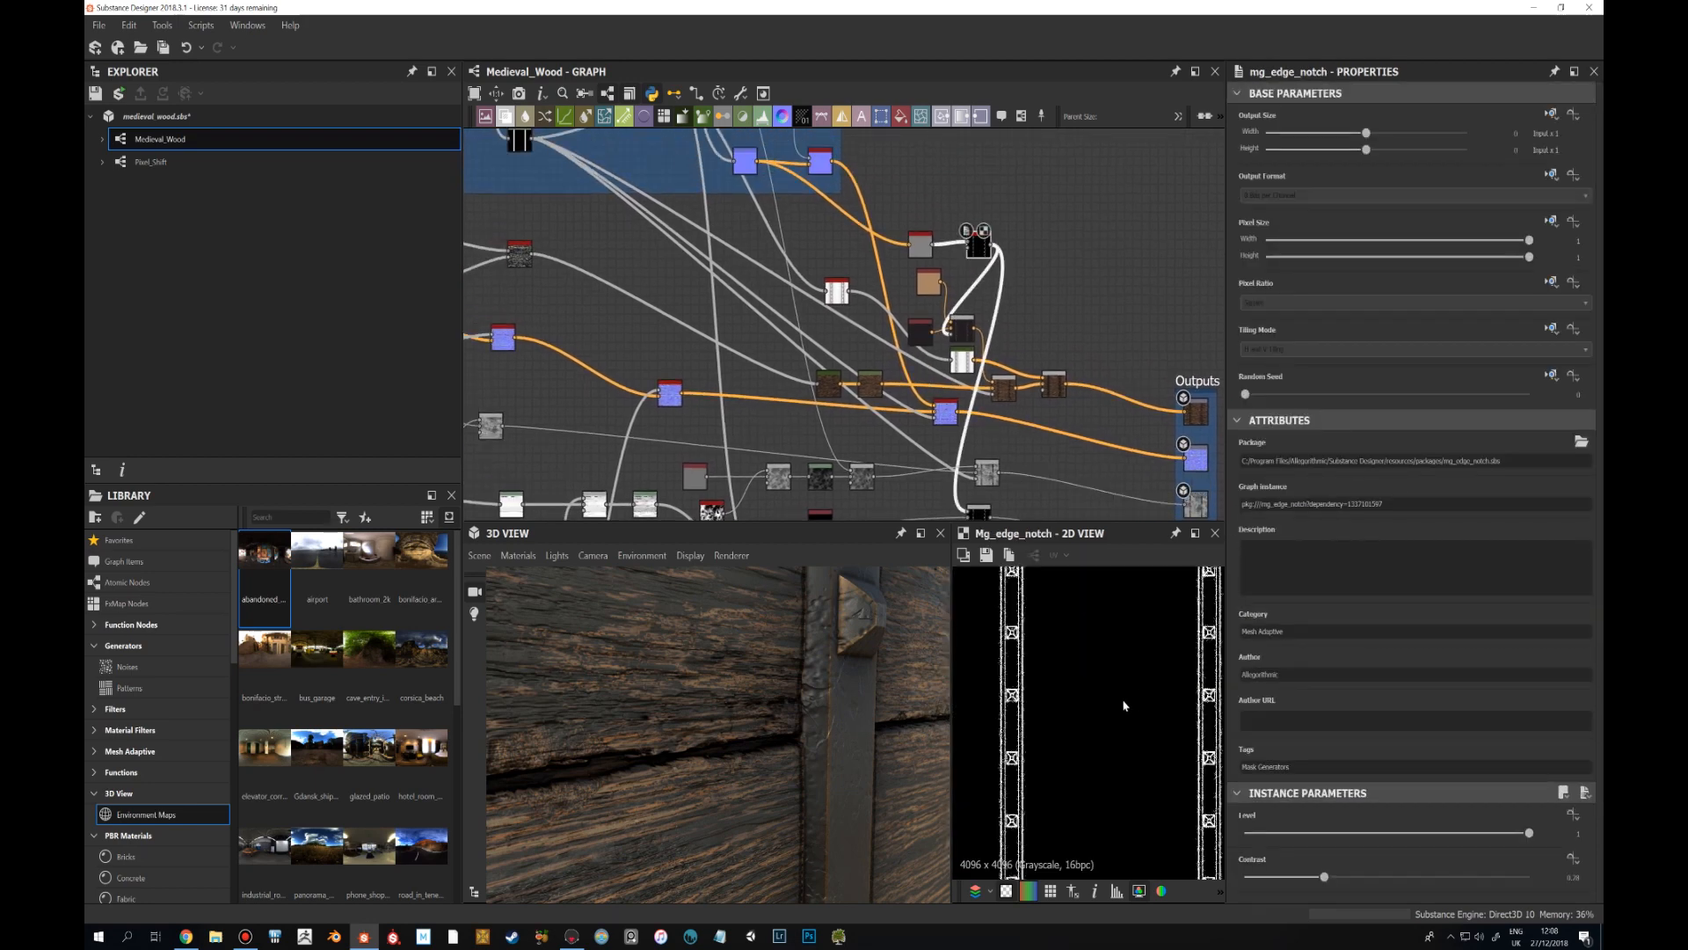
middle_click_drag(1071, 325, 1008, 309)
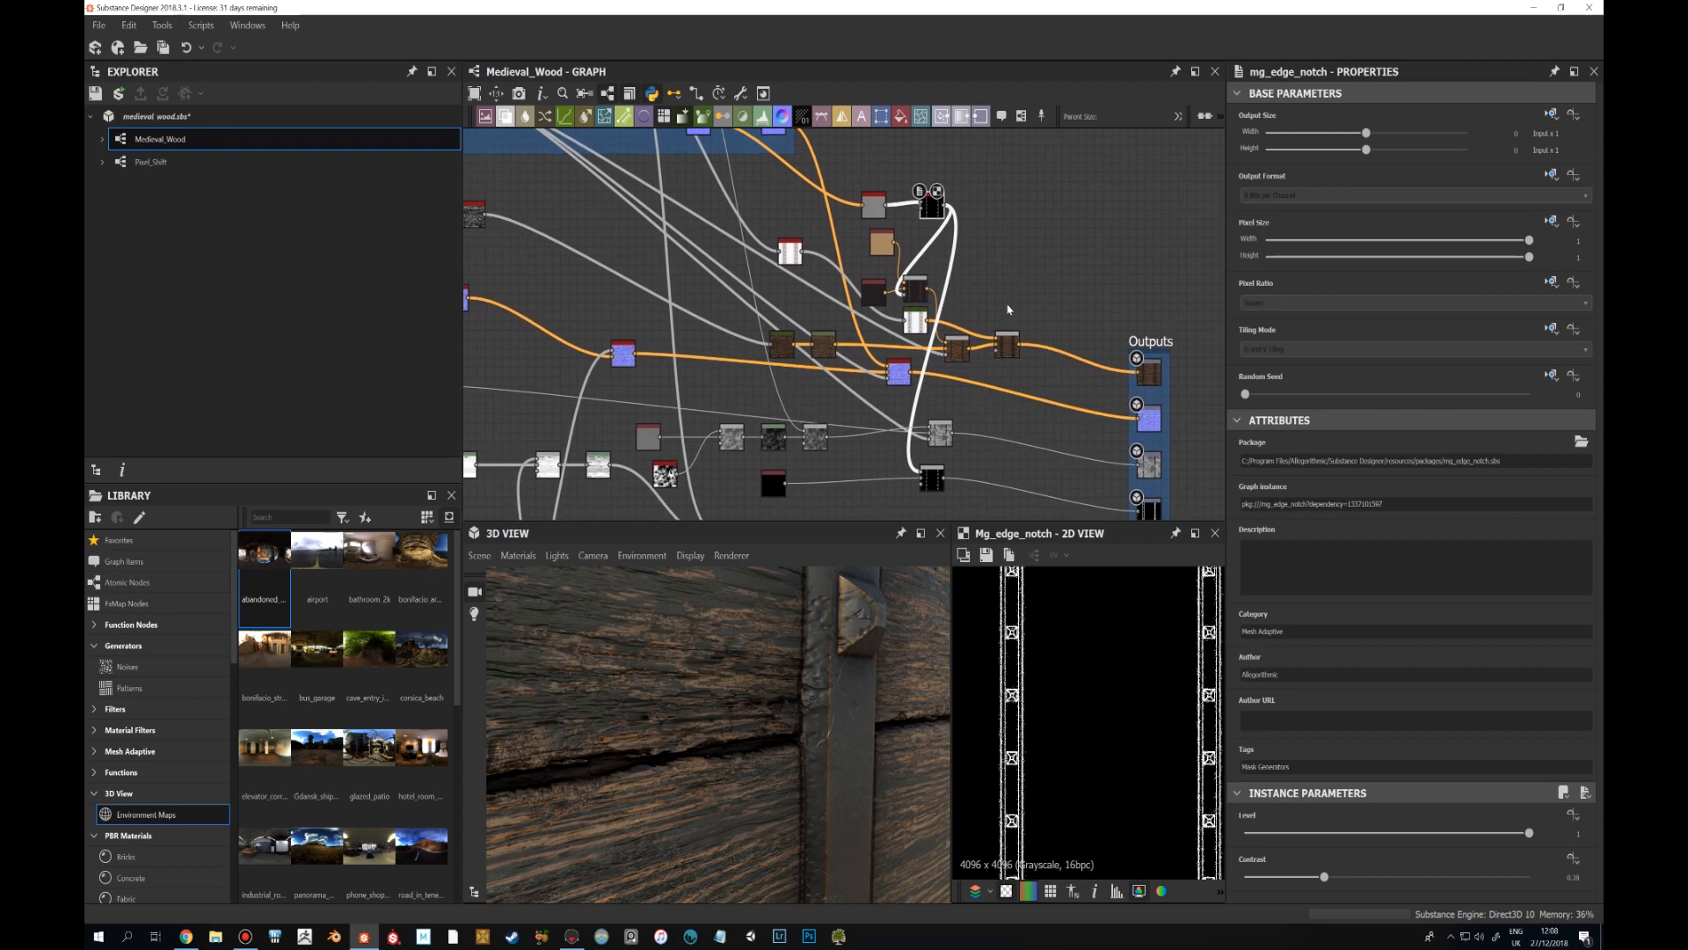
Insert a Blend node between the final roughness Blend and the Roughness output, and feed the mg_edge_notch mask into it.
left_click(941, 431)
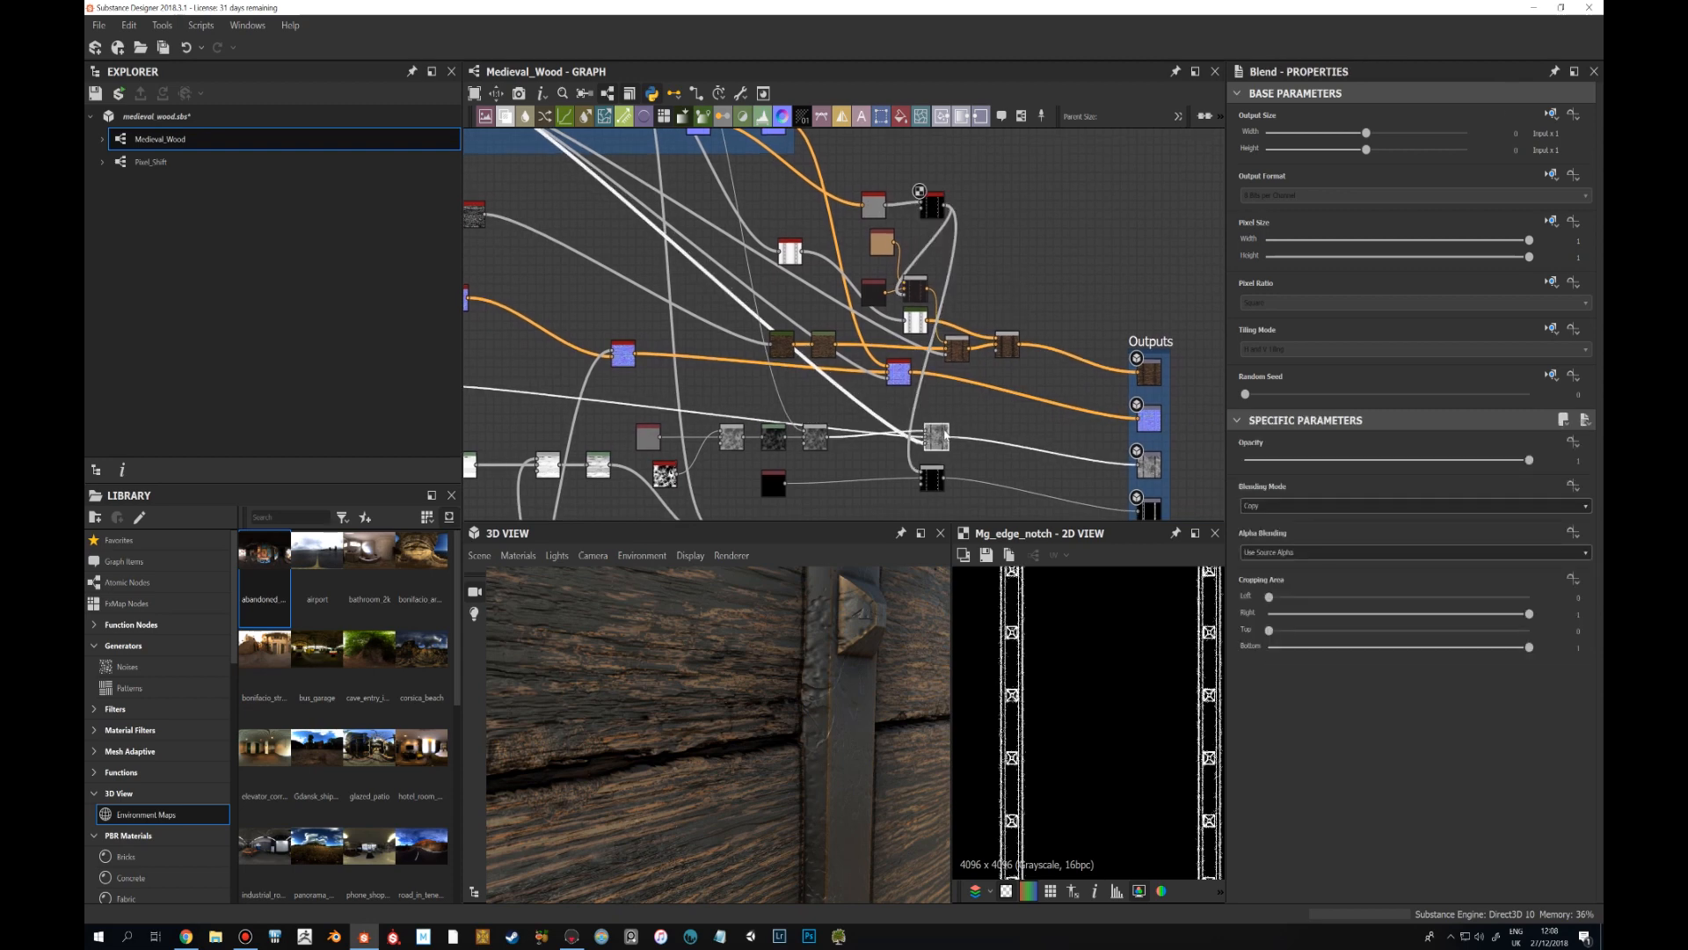
key("space")
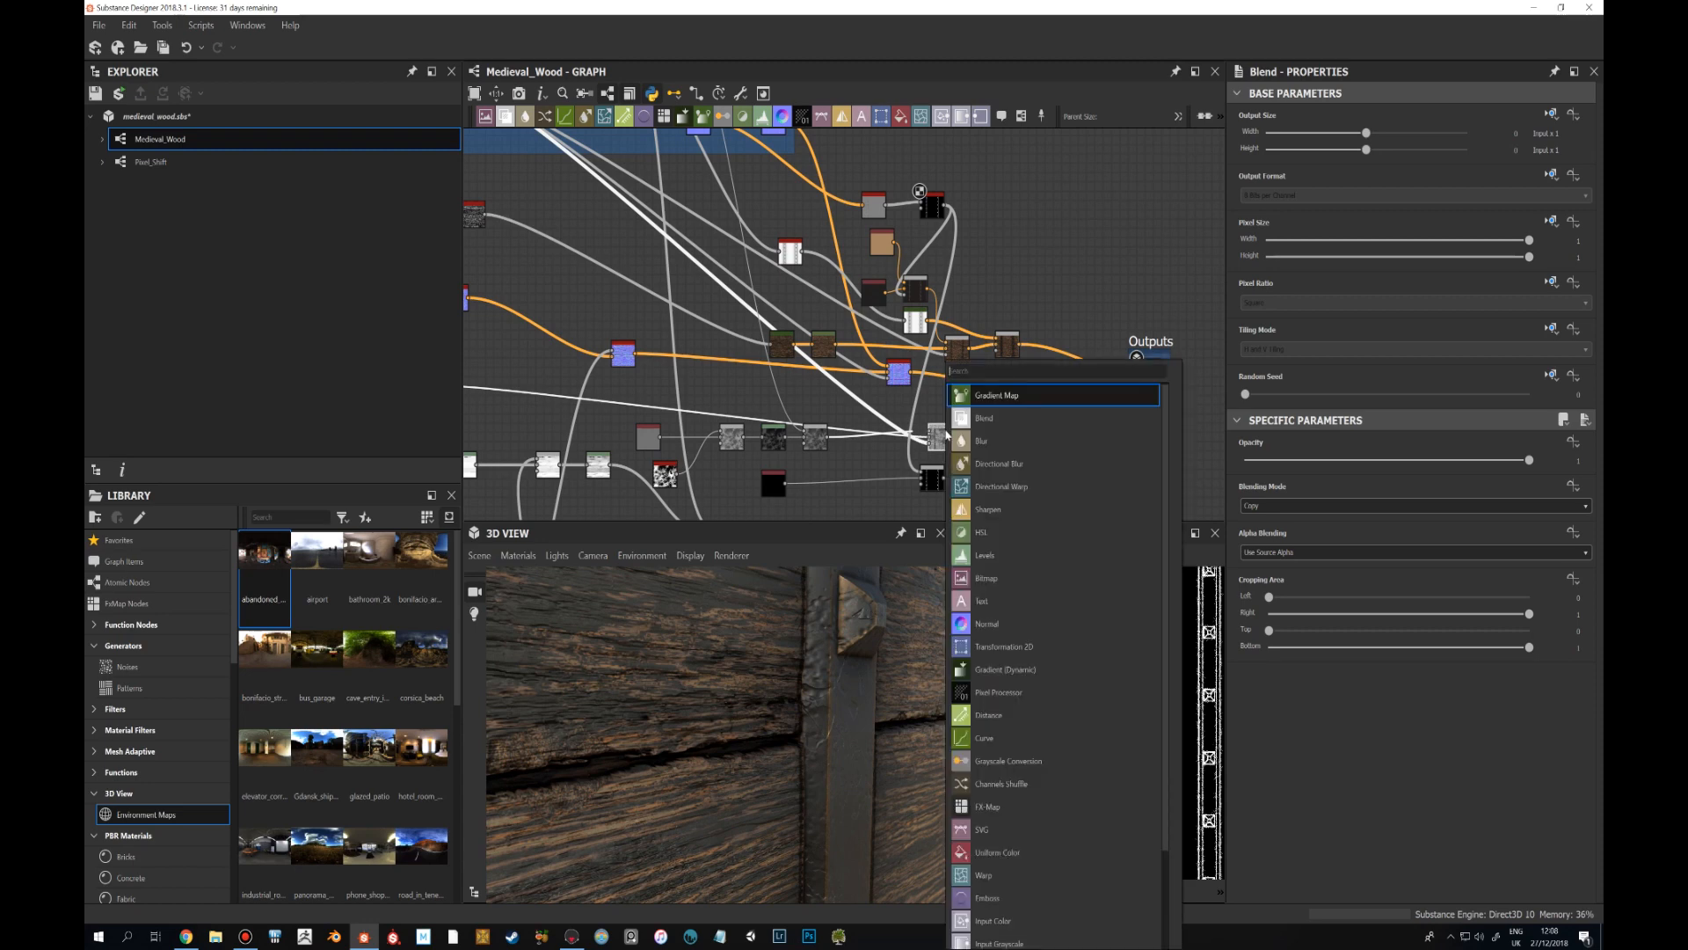
left_click(985, 417)
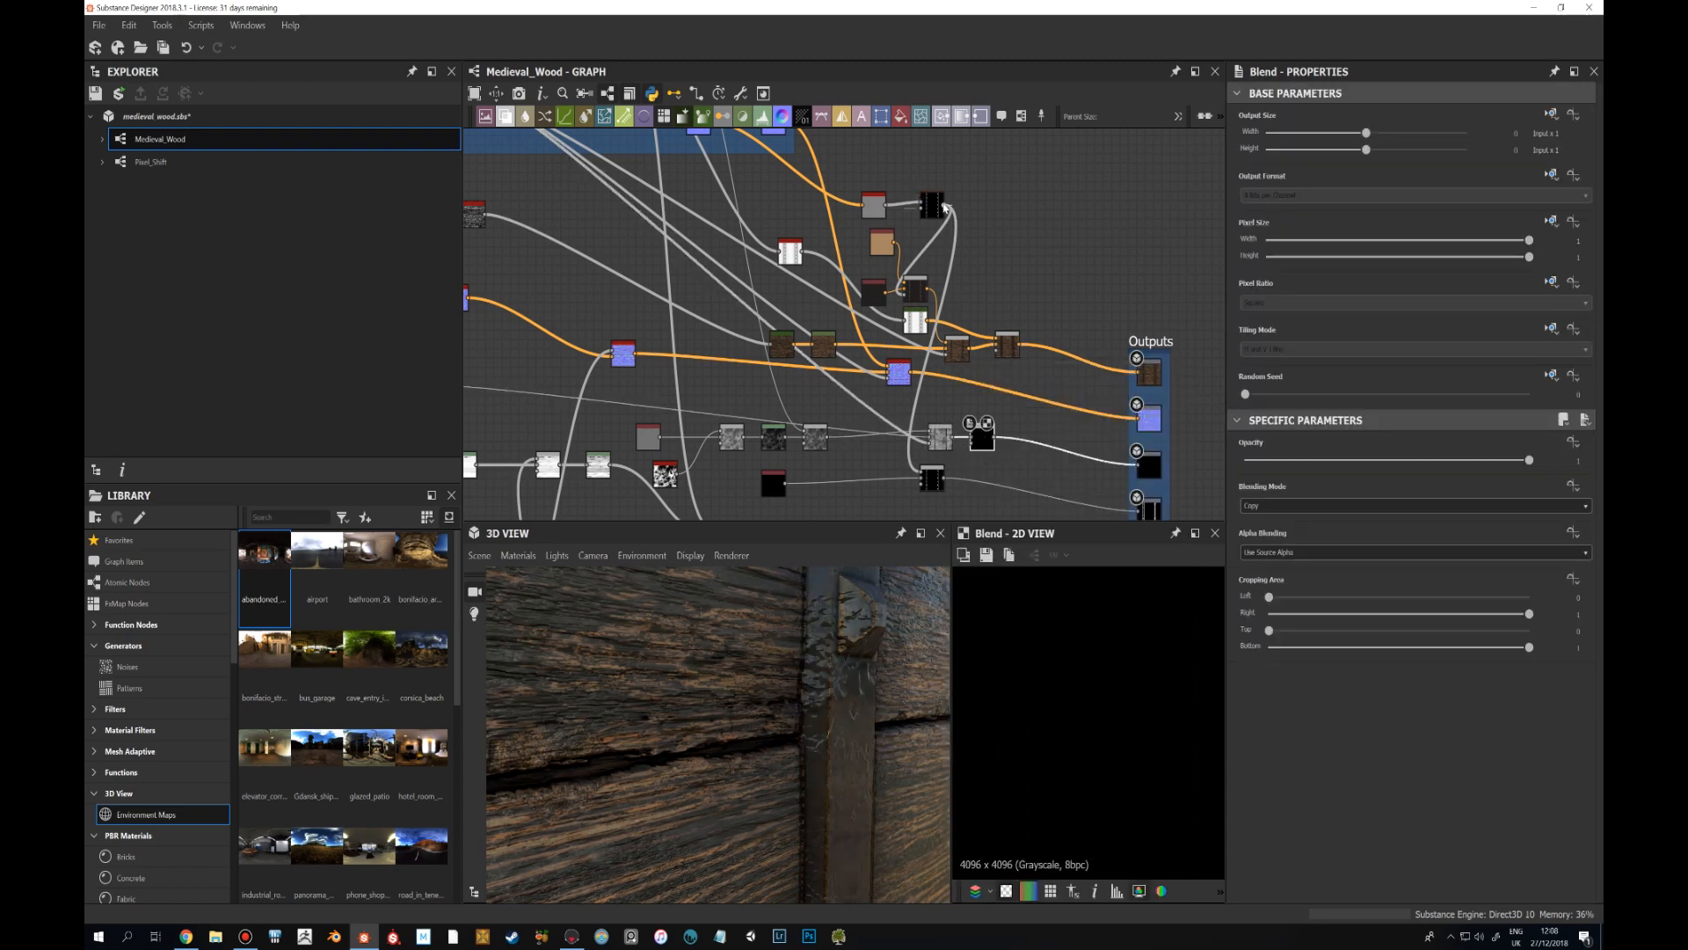
left_click_drag(960, 263, 982, 434)
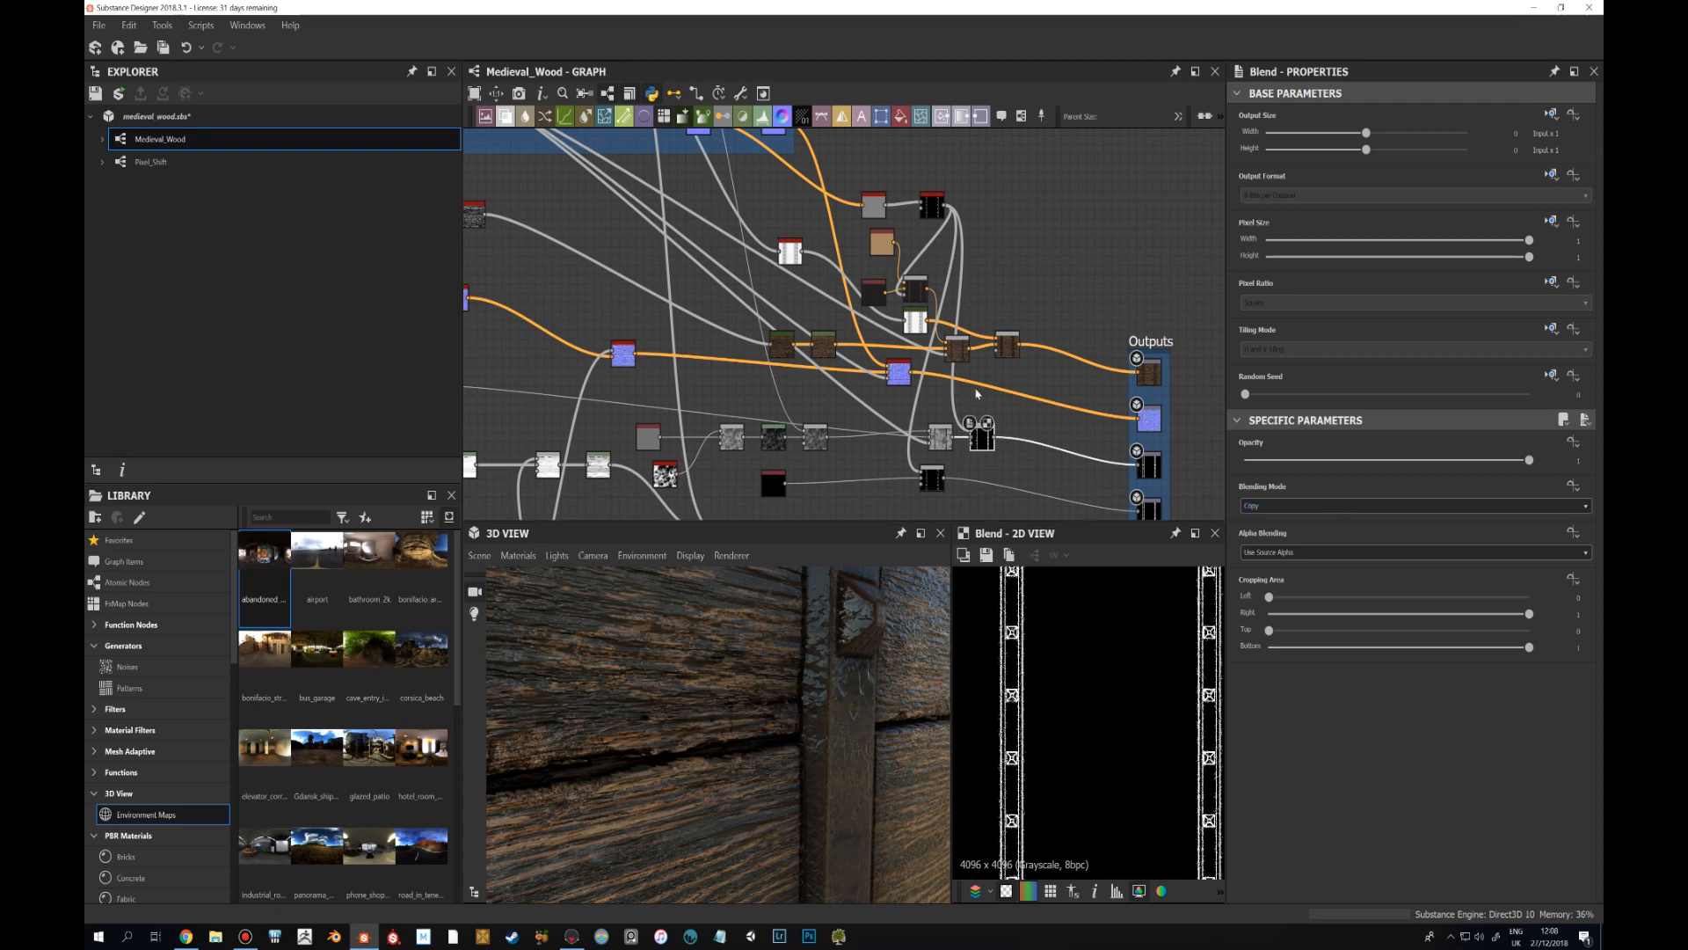
Compare previews of the roughness Blend, the new Blend, the mg_edge_notch mask and the final Base Color Multiply Blend around a rivet.
double_click(940, 438)
left_click(982, 442)
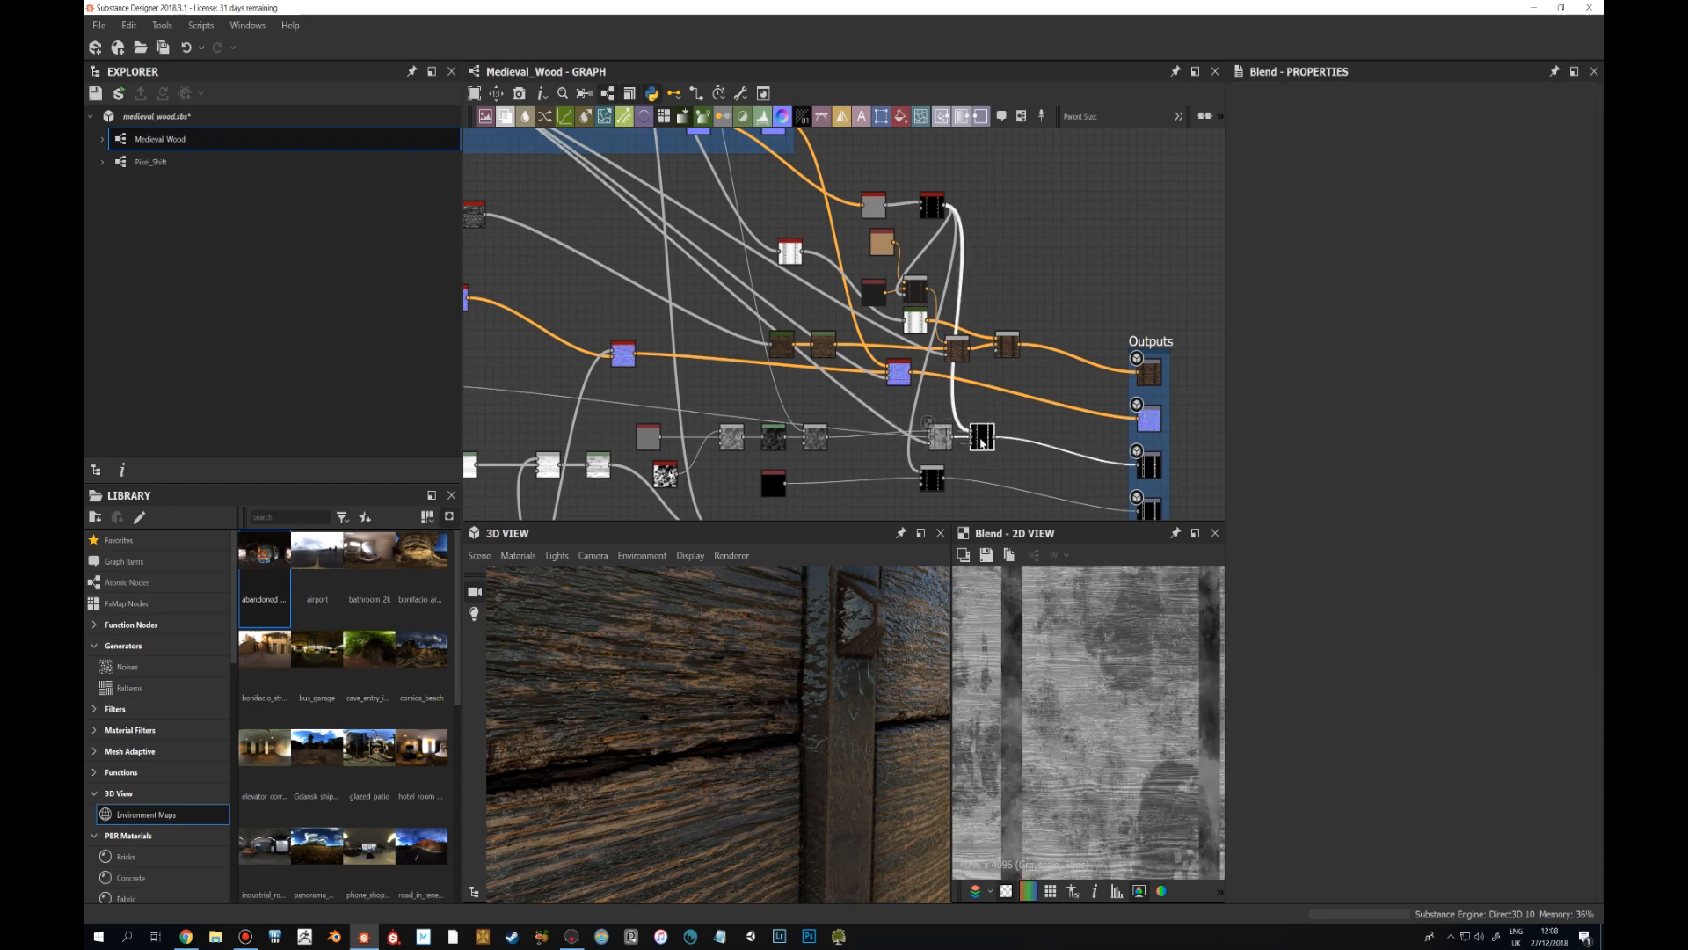
double_click(982, 442)
left_click(1272, 508)
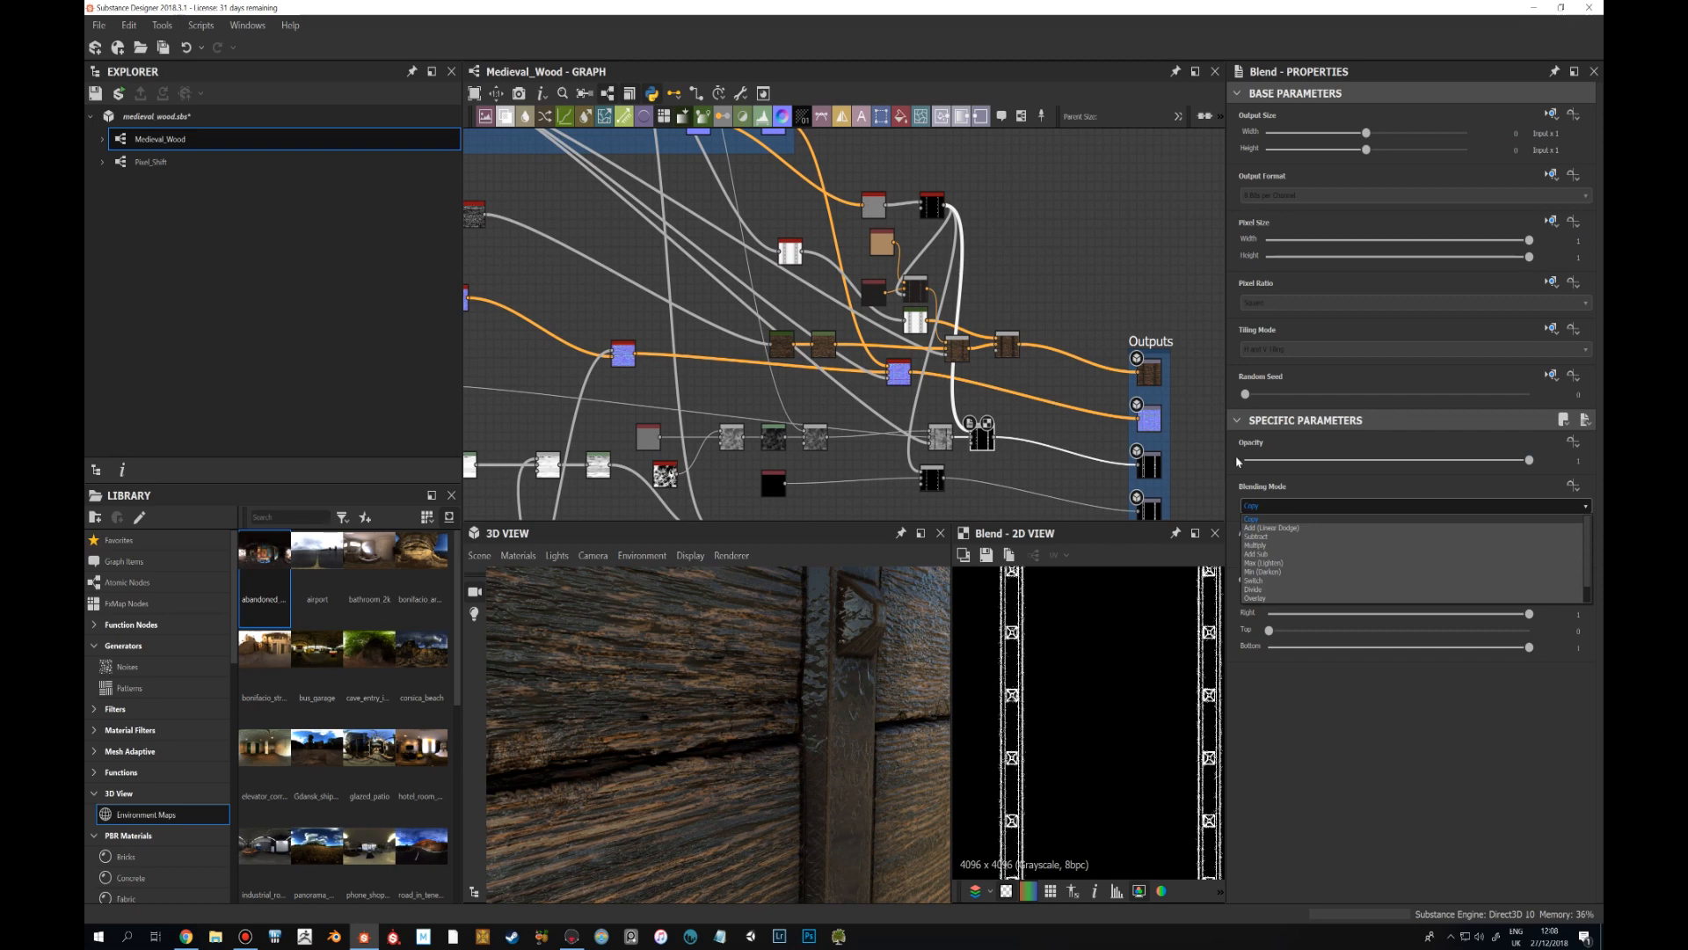
double_click(932, 205)
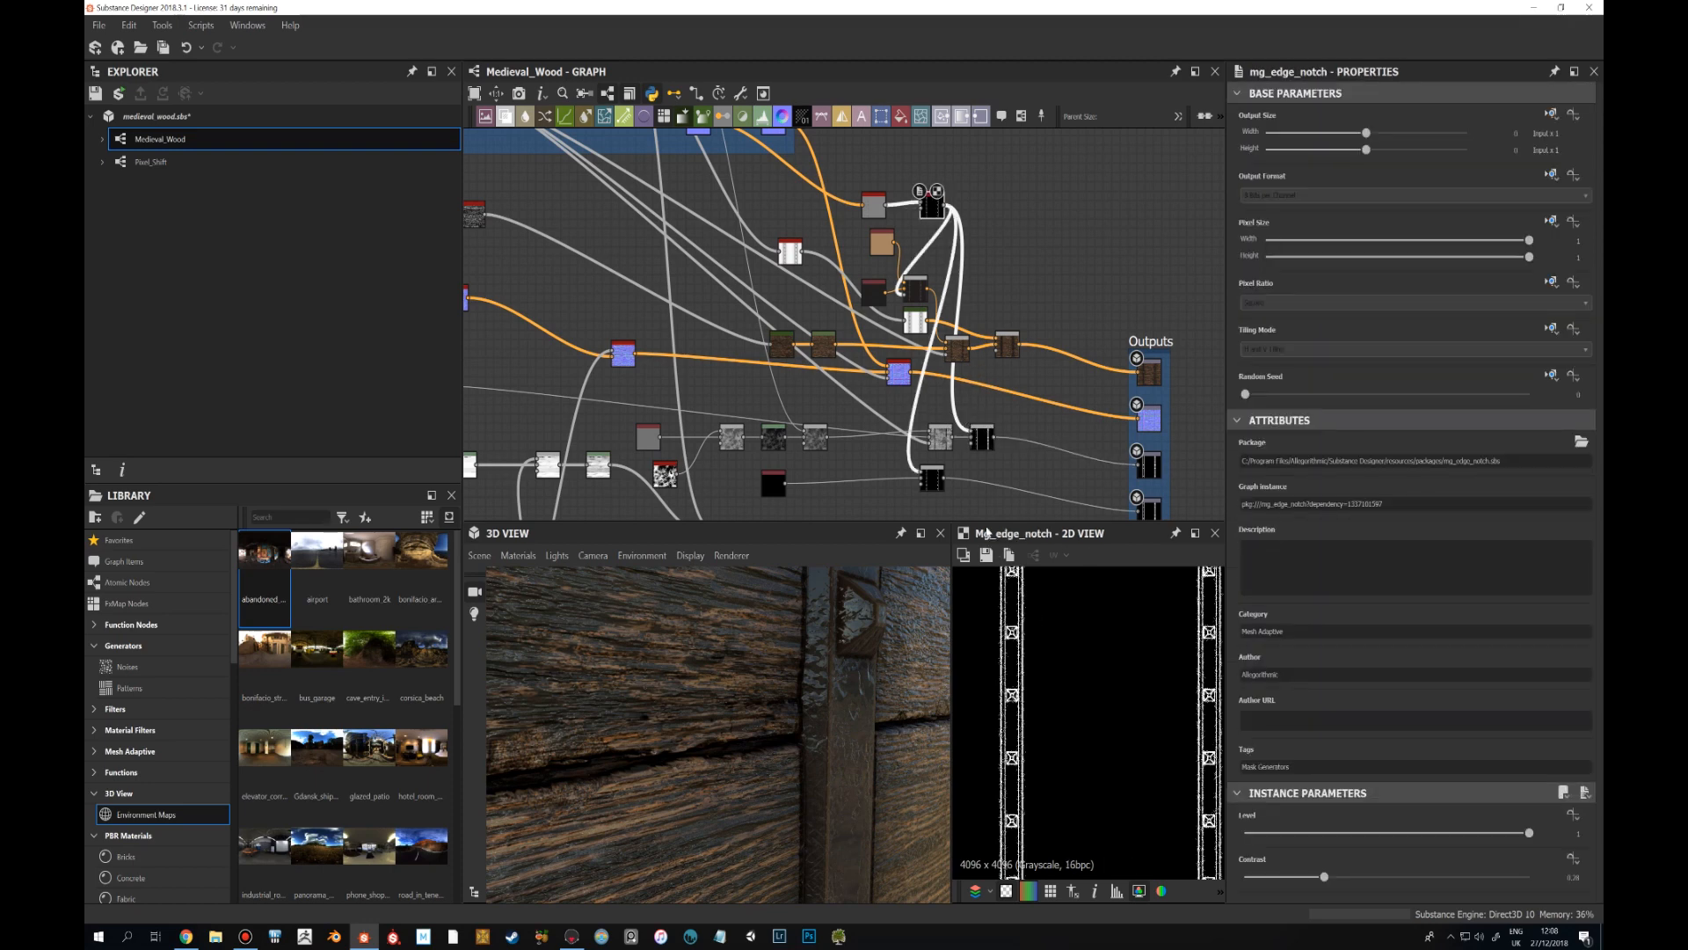
double_click(945, 436)
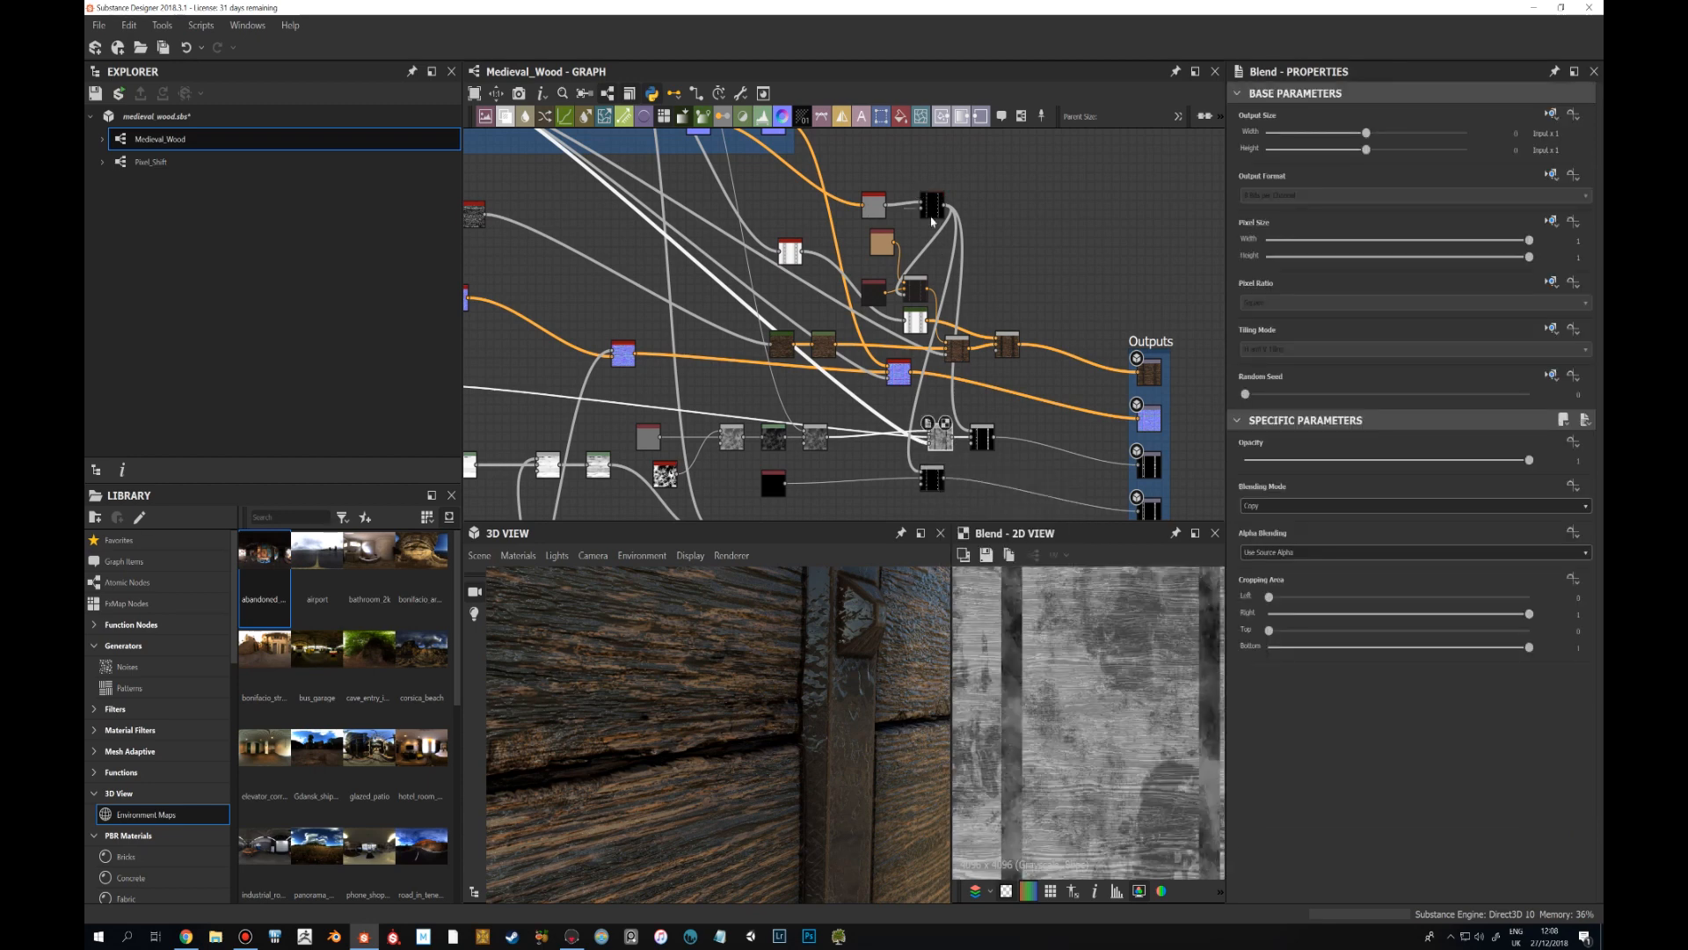
left_click(1007, 345)
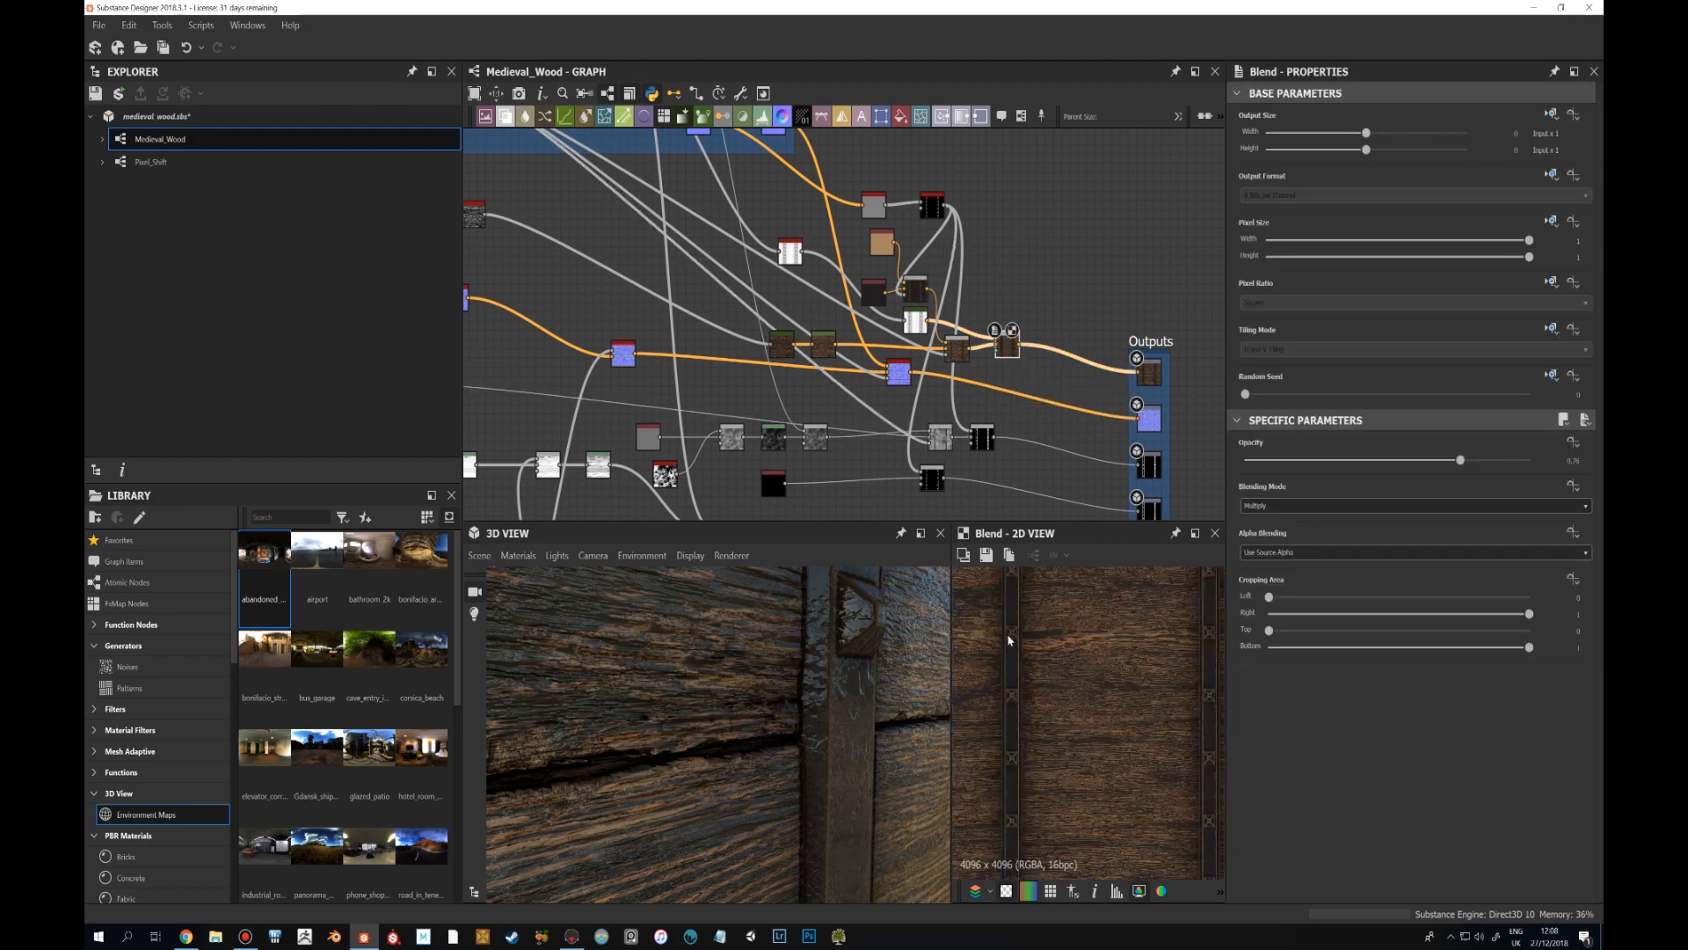
scroll(1009, 640, "up", 5)
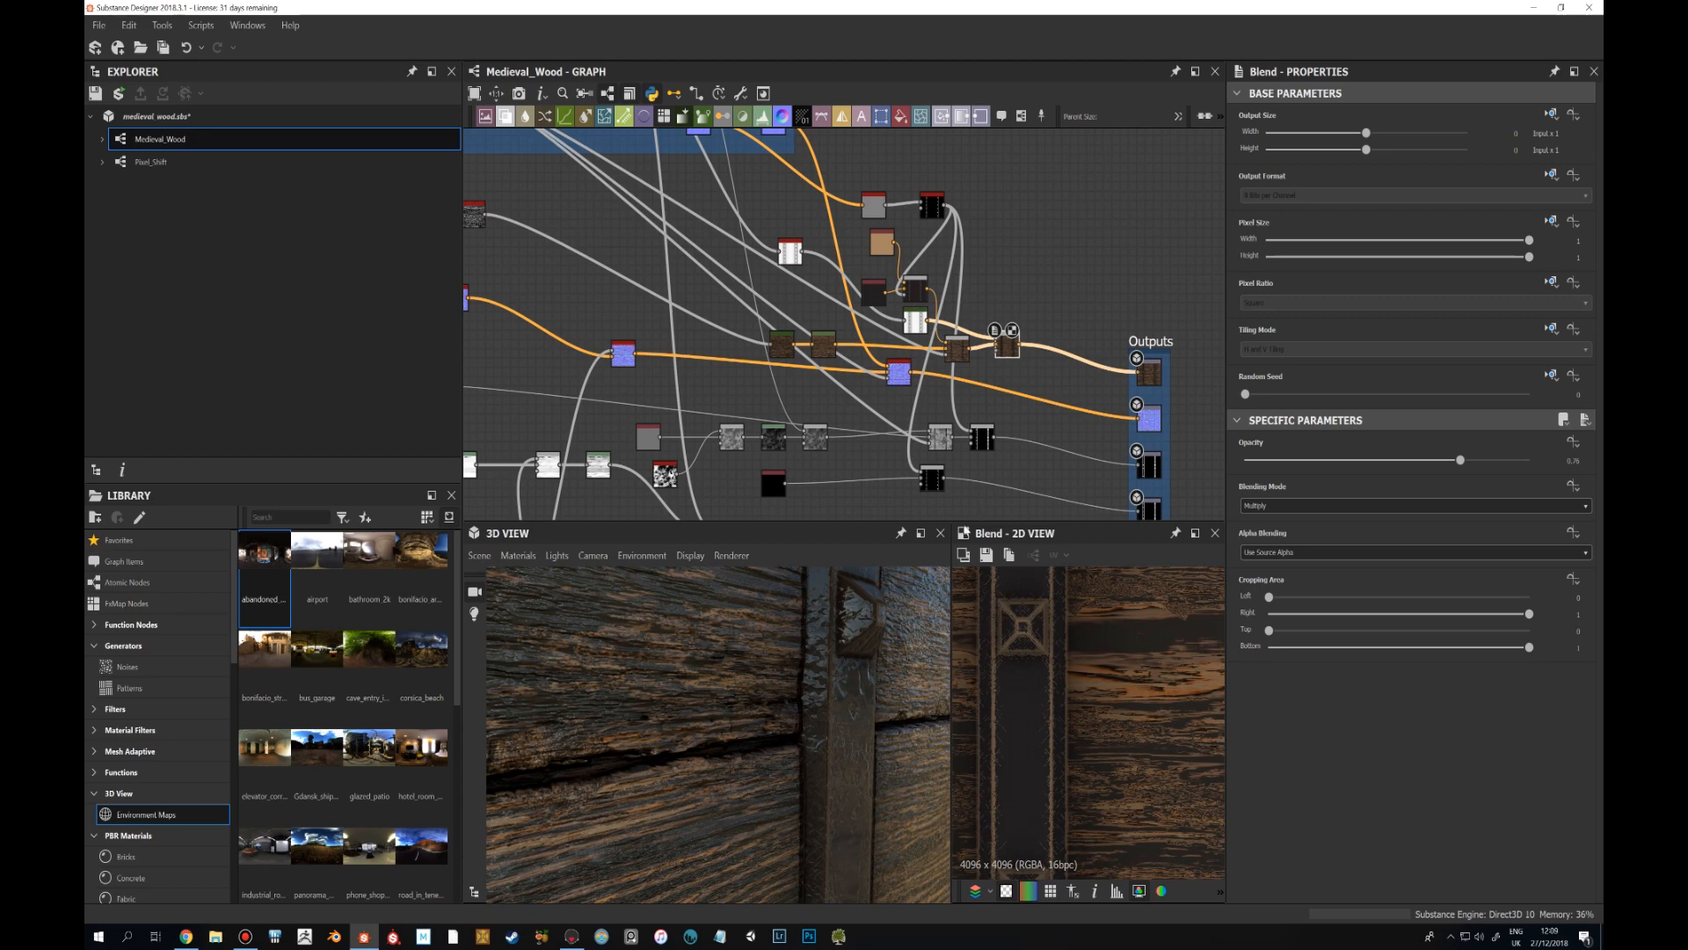
Set the new roughness Blend's blending mode to Subtract and check the band edges in the 2D and 3D views.
left_click(982, 437)
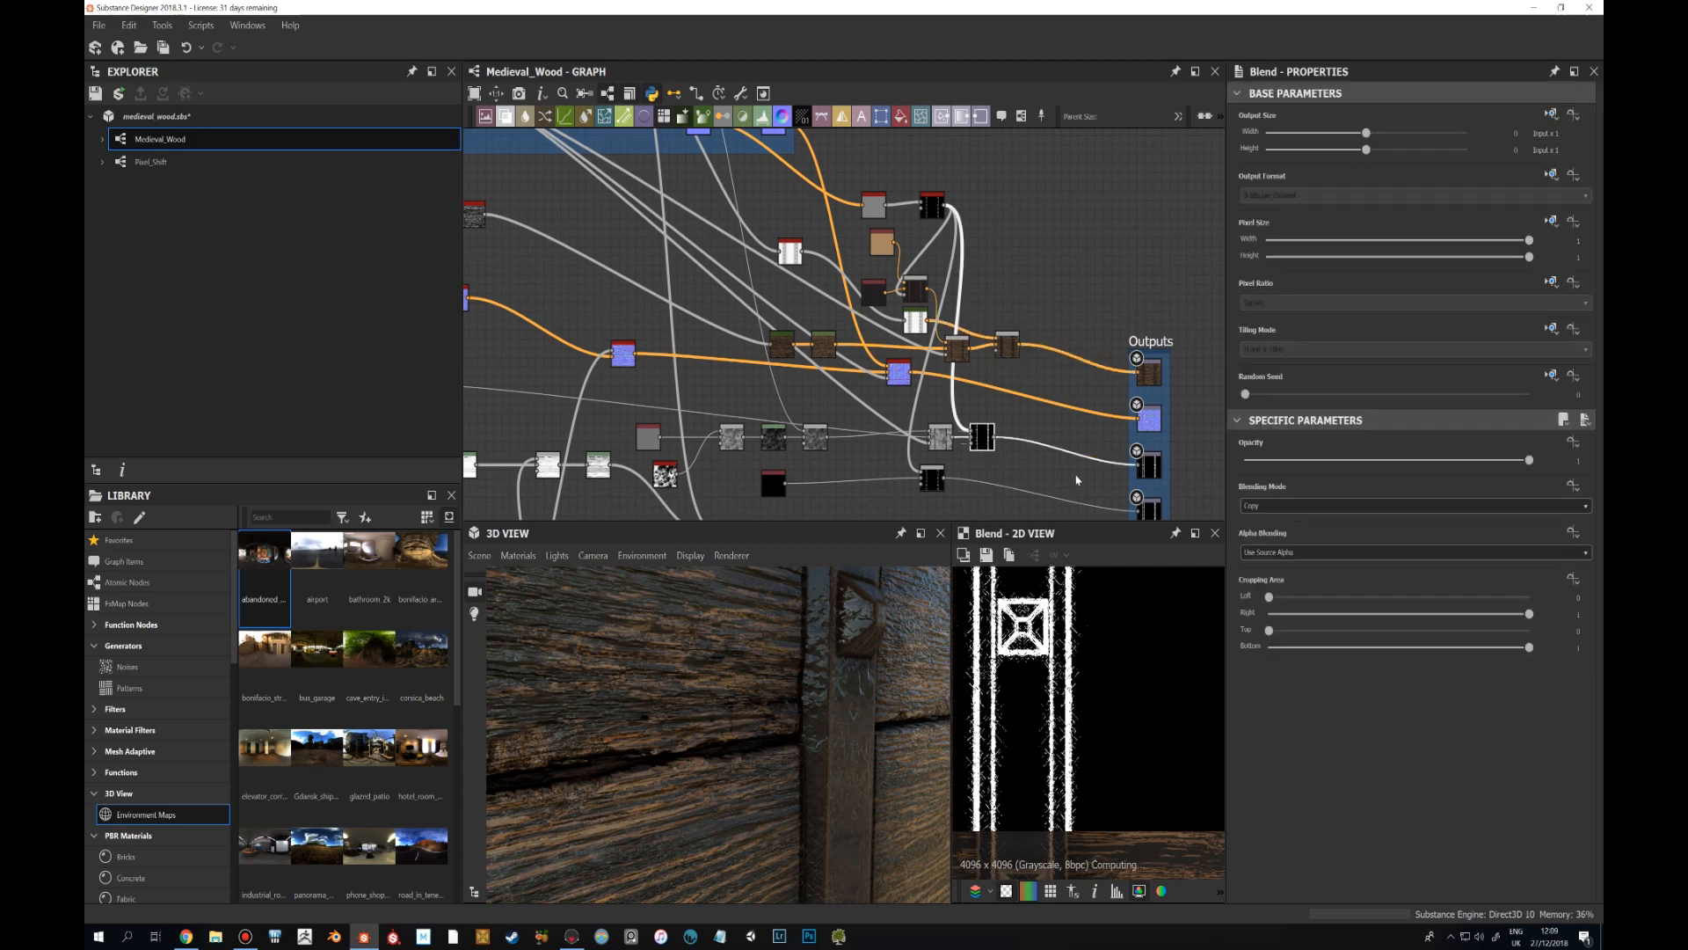
left_click(1253, 507)
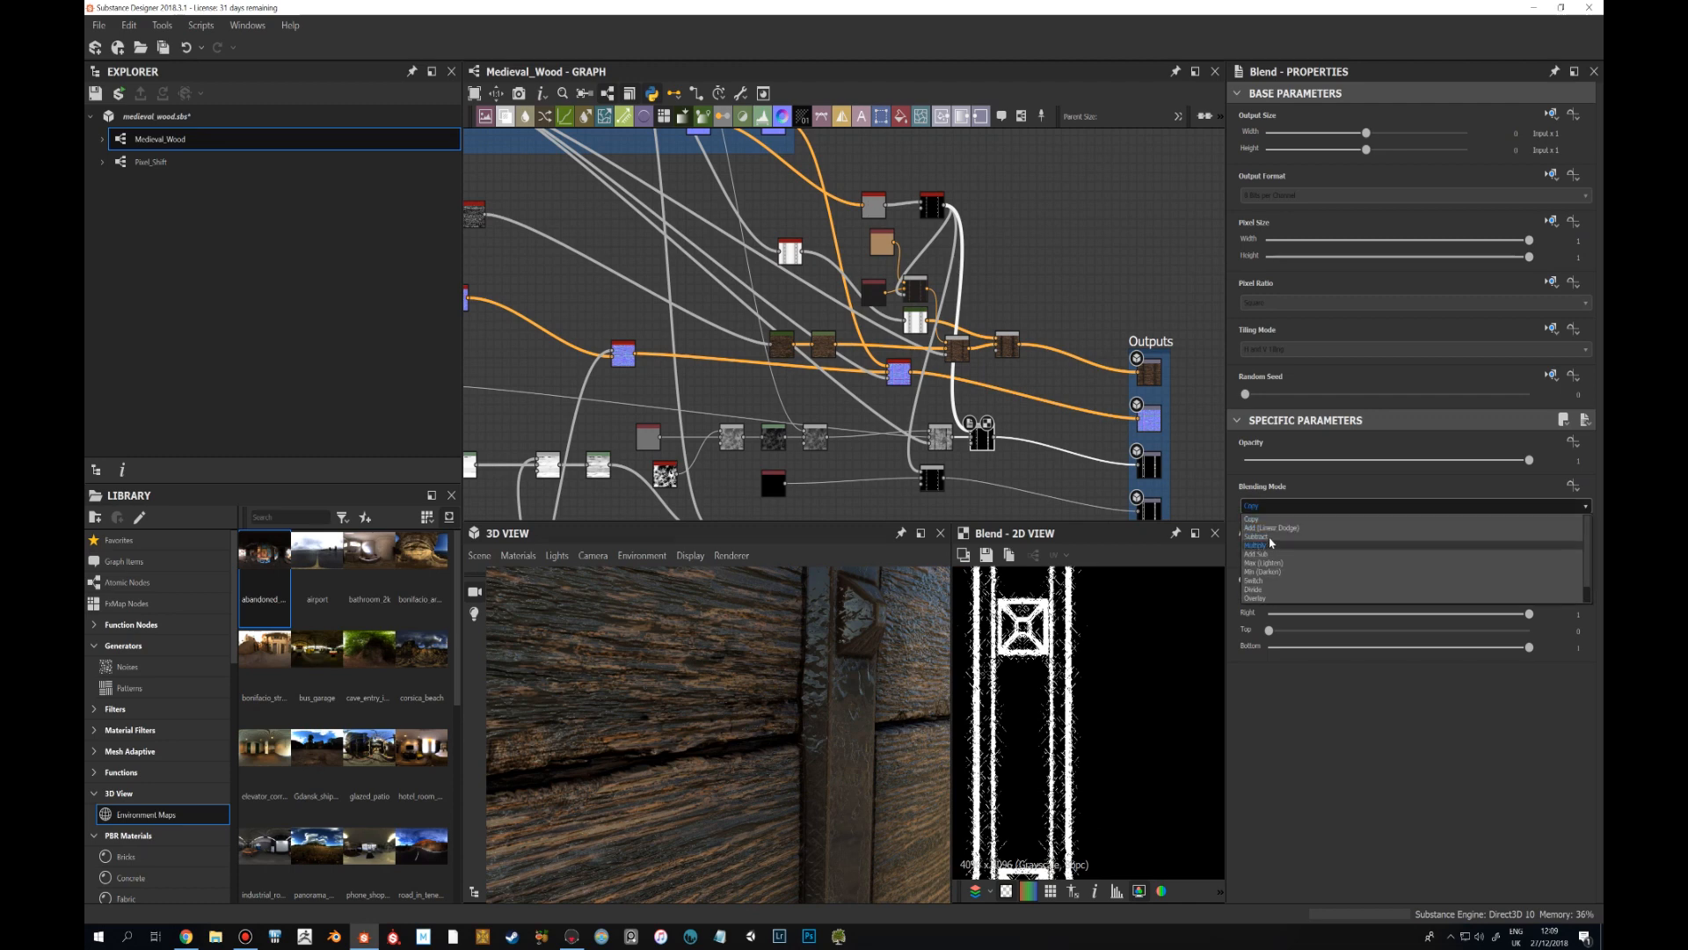
left_click(1257, 537)
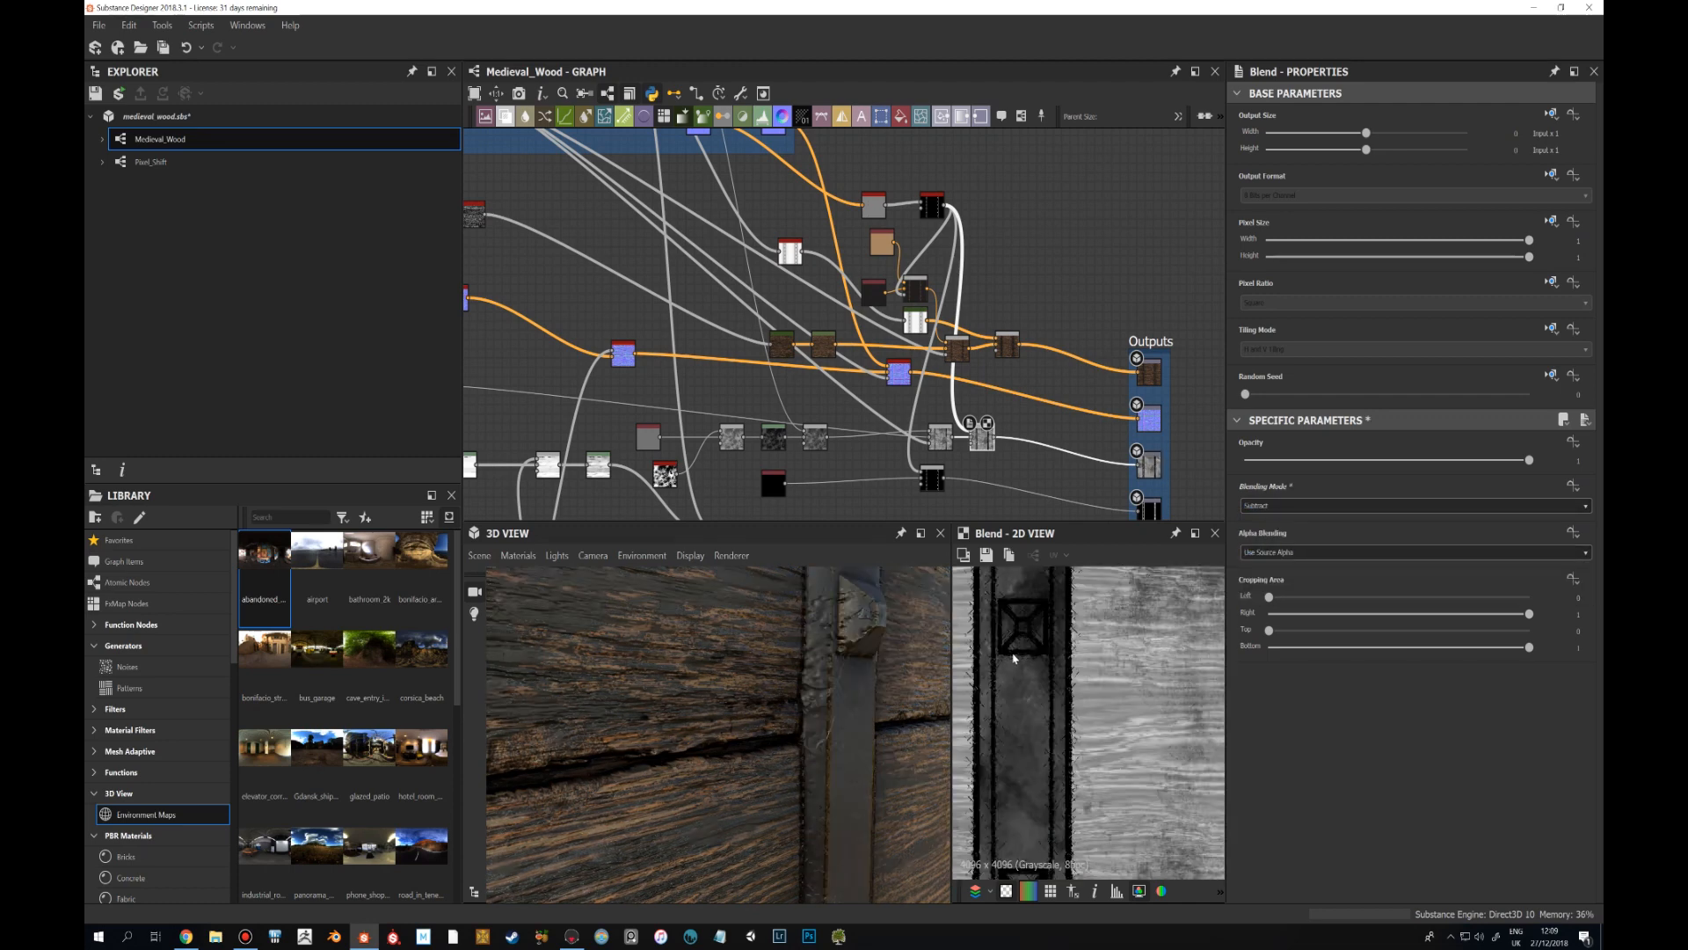
scroll(1013, 659, "down", 6)
scroll(879, 675, "down", 4)
left_click_drag(862, 675, 788, 670)
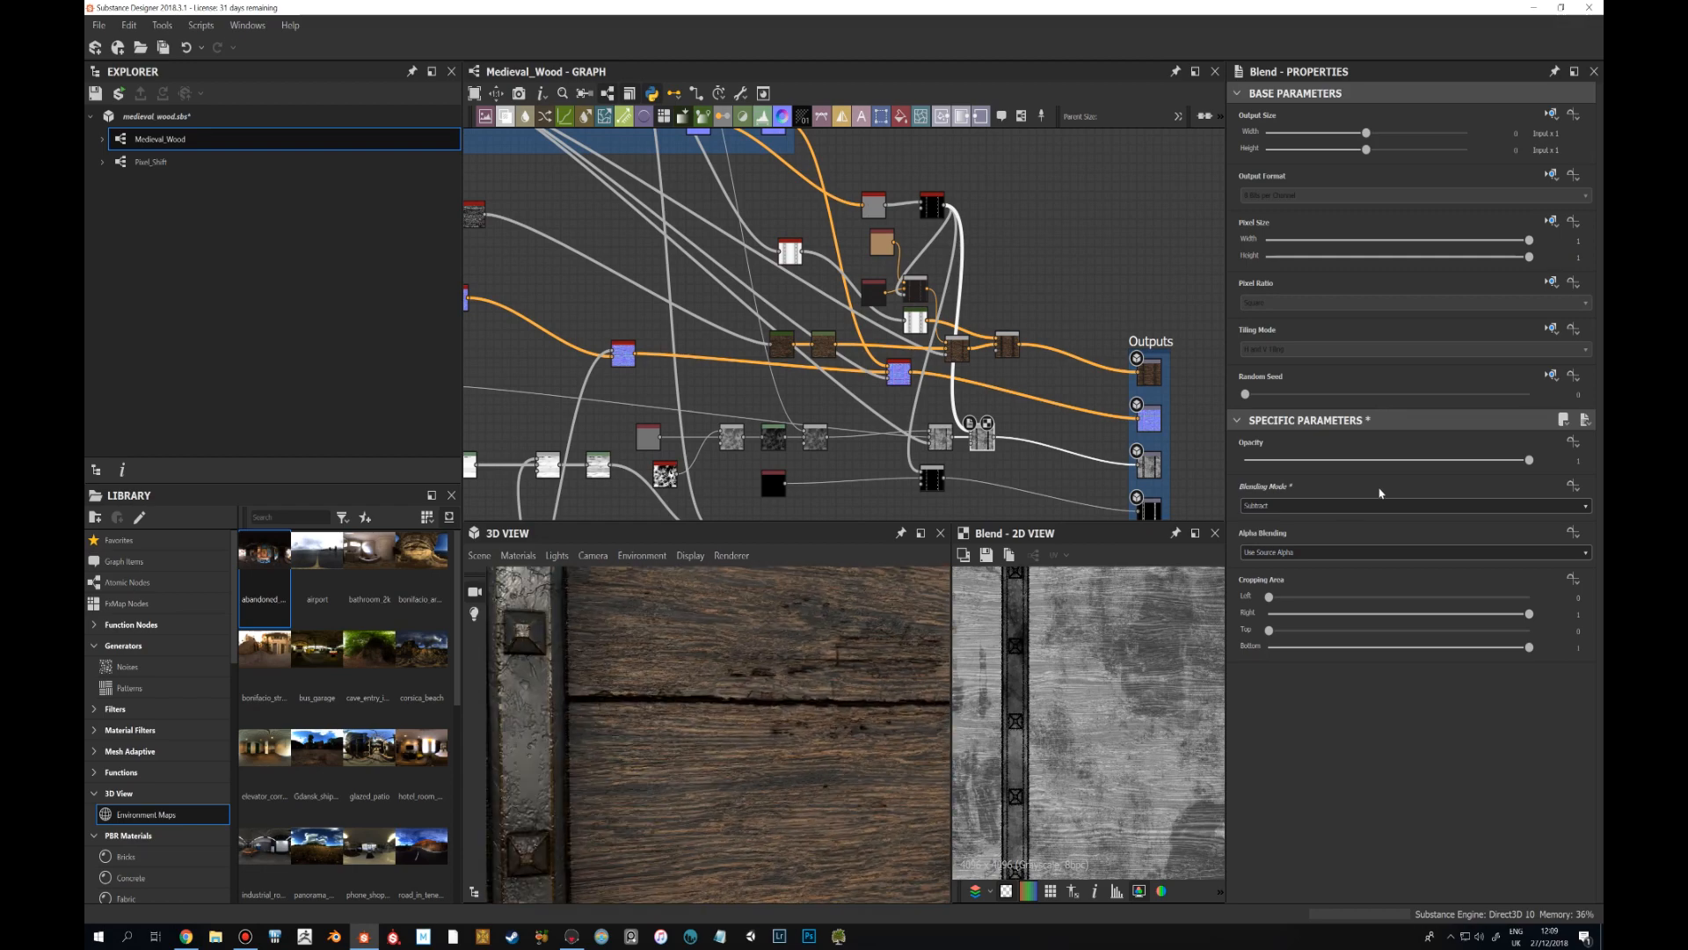
Reduce the Subtract Blend's opacity to 0.2 and check the softened rivet edges in the 2D view.
left_click_drag(1529, 460, 1303, 475)
scroll(1053, 701, "down", 1)
mouse_move(1064, 687)
middle_mouse_down()
mouse_move(1133, 676)
mouse_move(1095, 637)
mouse_move(1080, 705)
middle_mouse_up()
scroll(1071, 667, "up", 2)
scroll(1053, 623, "up", 1)
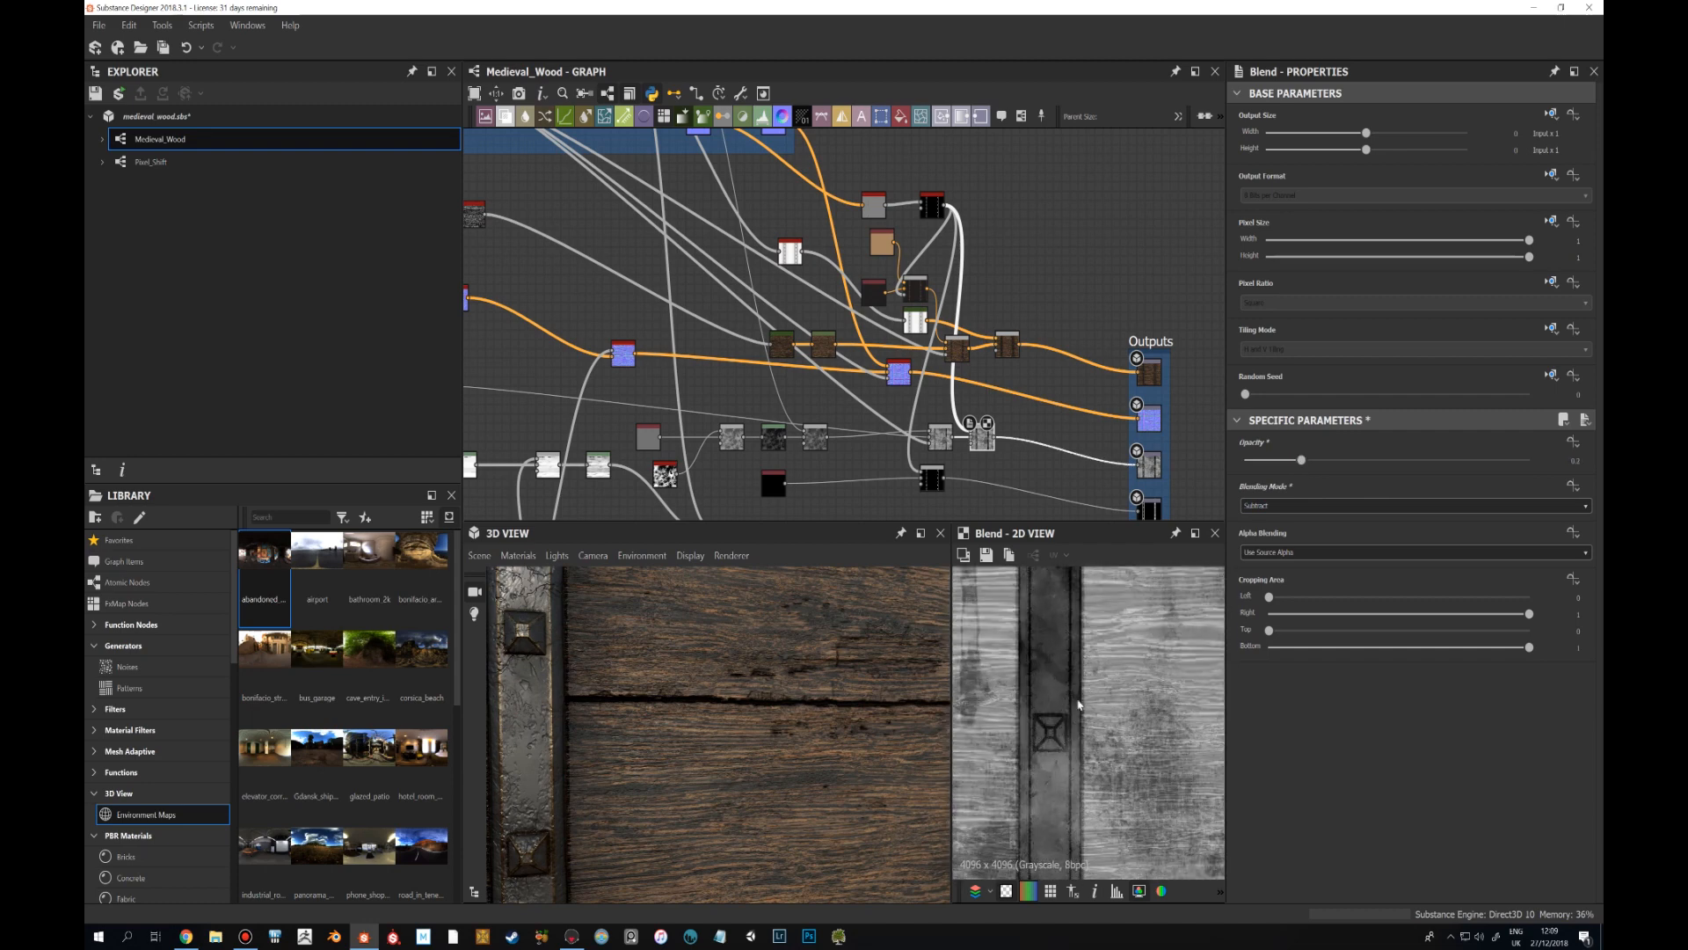
Inspect how the reduced edge roughness affects the bands and rivets on the 3D model from several angles and distances.
scroll(1080, 721, "down", 2)
left_click_drag(702, 717, 842, 697)
scroll(712, 690, "down", 5)
scroll(722, 722, "up", 3)
scroll(744, 681, "up", 3)
scroll(754, 725, "down", 2)
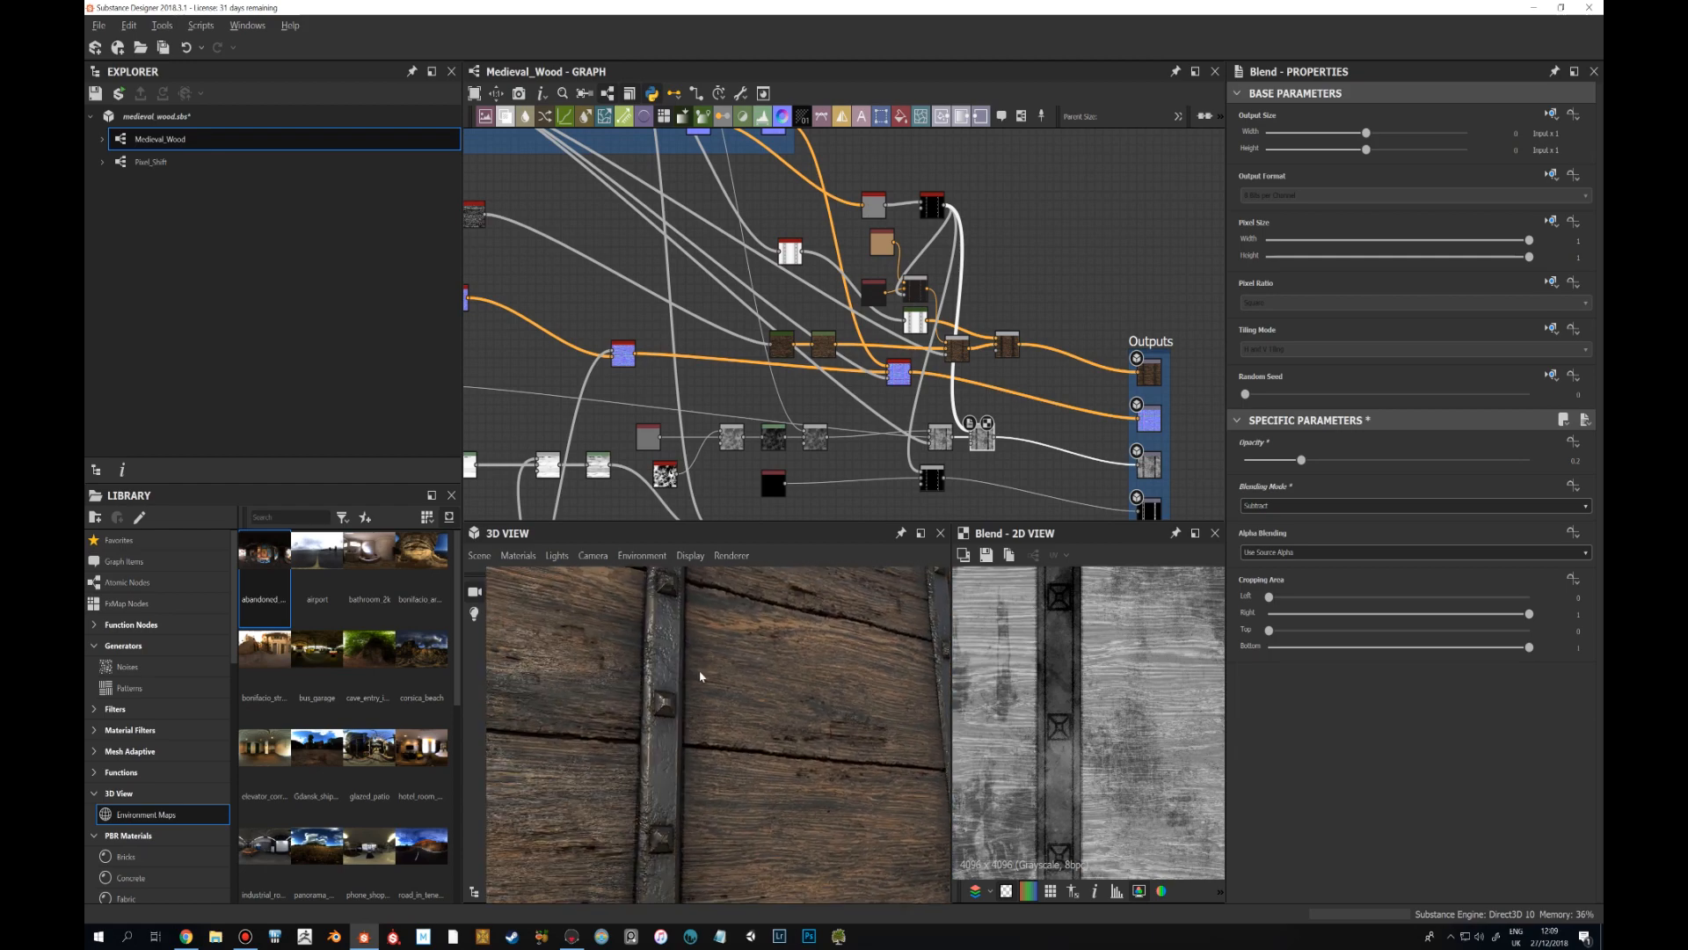
left_click_drag(701, 676, 672, 738)
scroll(704, 665, "down", 1)
scroll(703, 670, "up", 4)
scroll(621, 719, "down", 4)
scroll(672, 739, "up", 2)
Preview the mg_edge_notch mask again, reselect the roughness Subtract Blend and bring the whole 3D model into view.
middle_click_drag(946, 333, 910, 299)
left_click(905, 176)
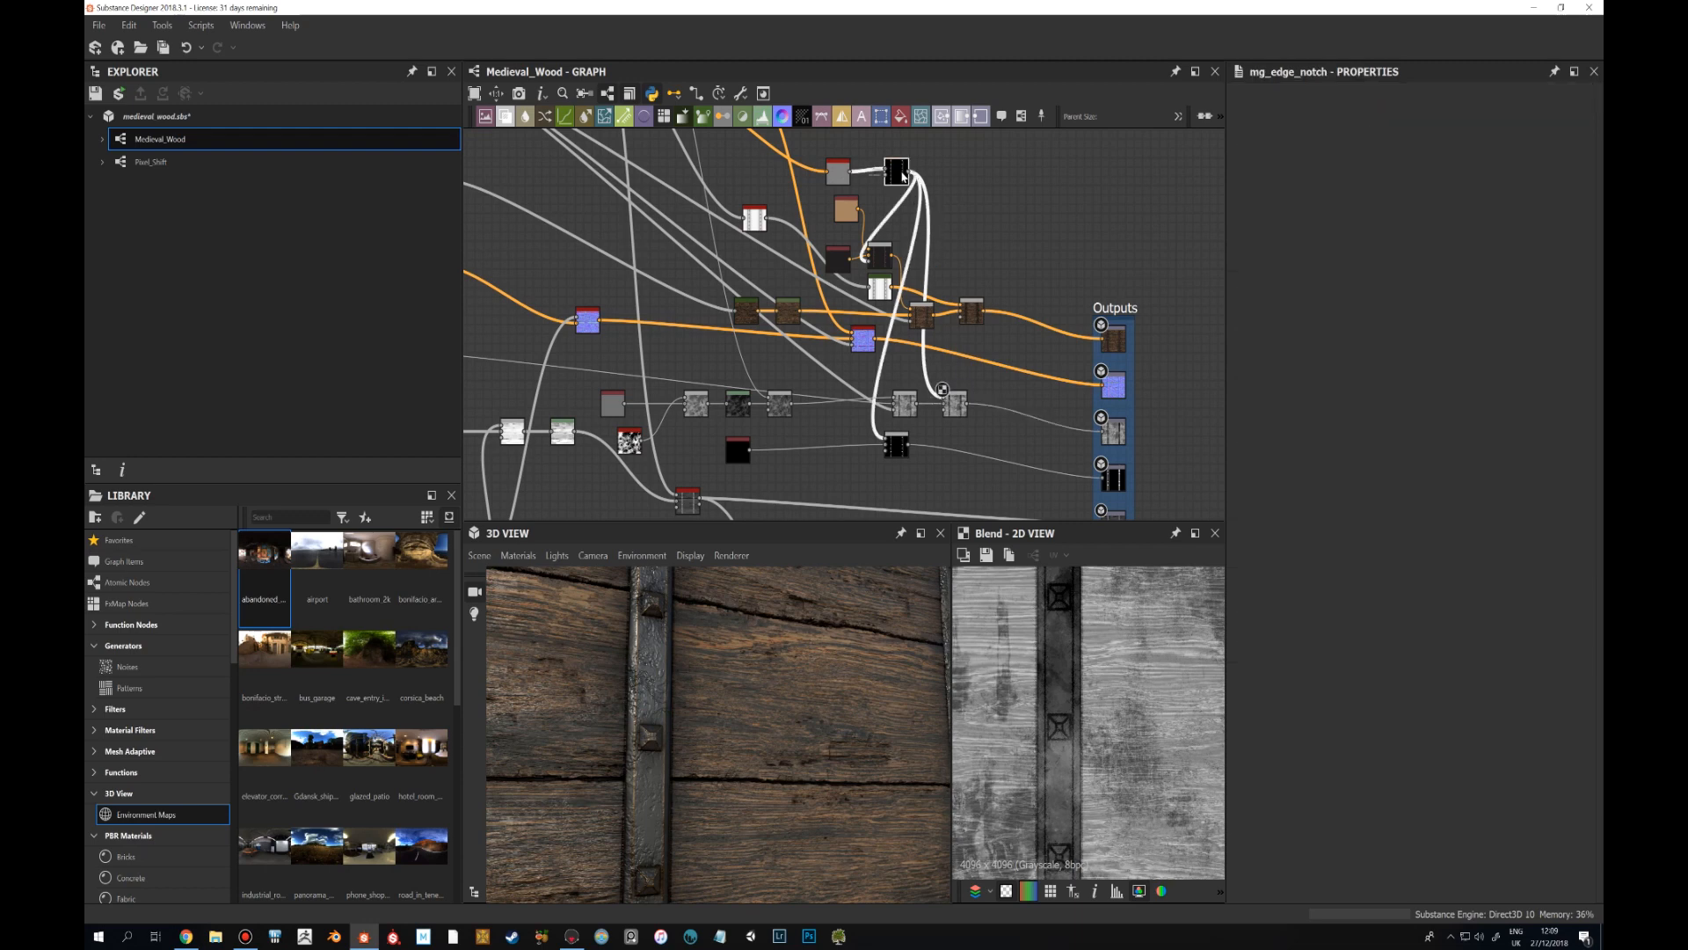
left_click(951, 406)
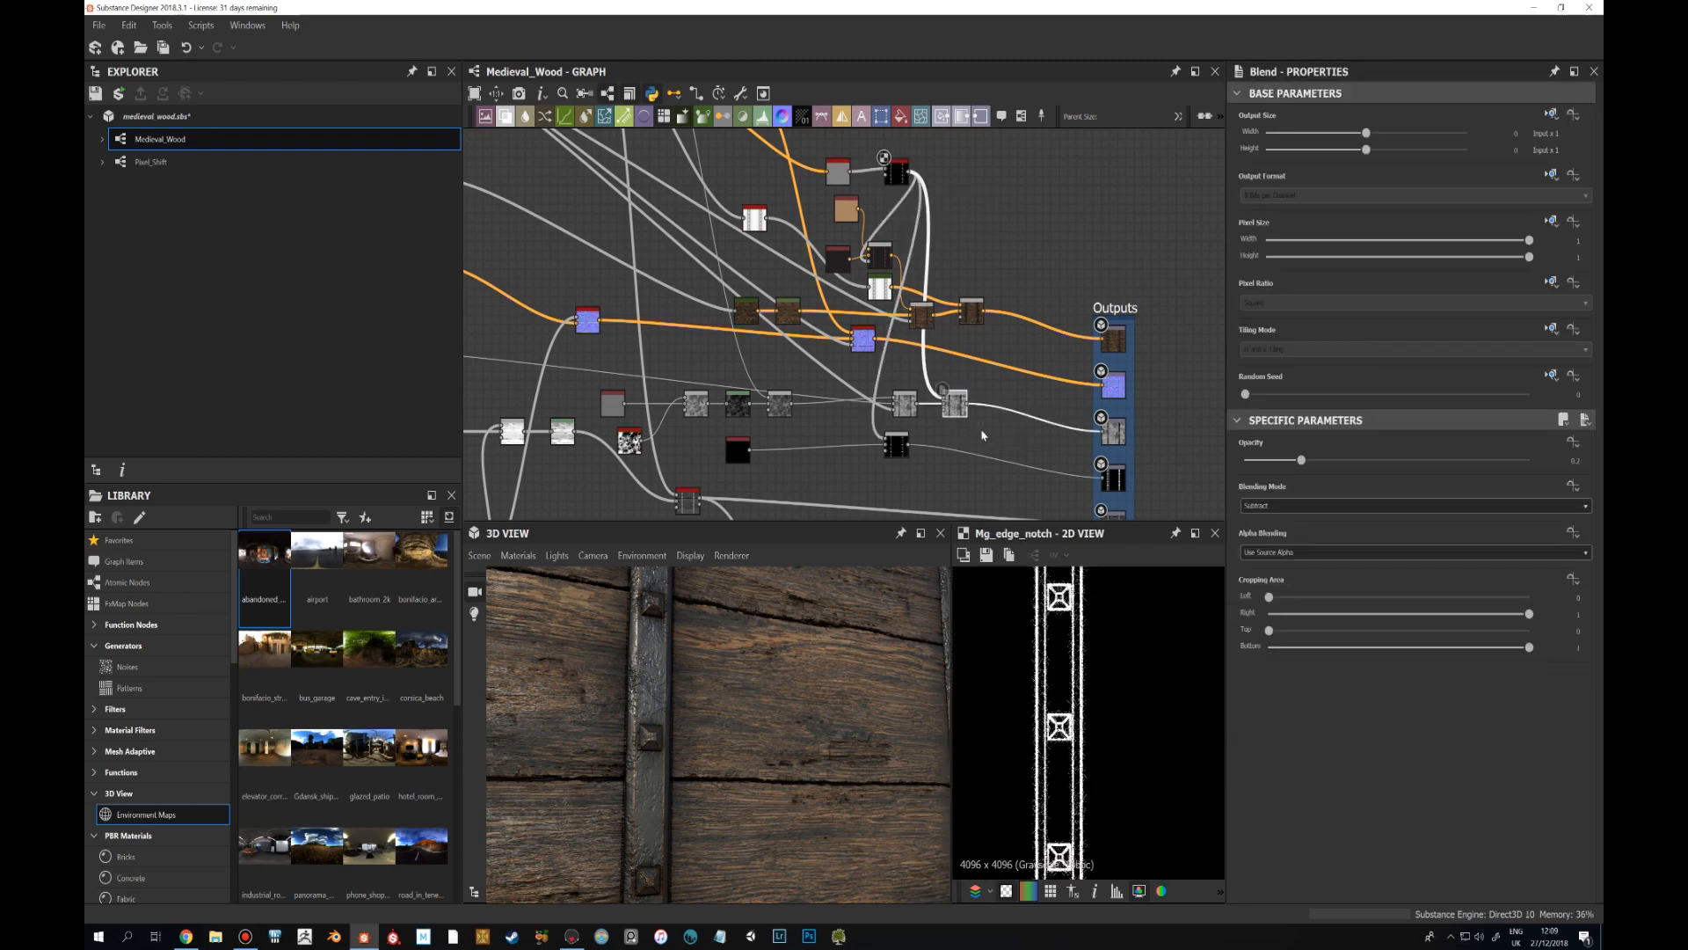
scroll(892, 264, "down", 4)
scroll(824, 671, "down", 3)
left_click_drag(824, 670, 795, 724)
Switch to Marmoset Toolbag and inspect the rendered wooden cube from several sides.
left_click(572, 936)
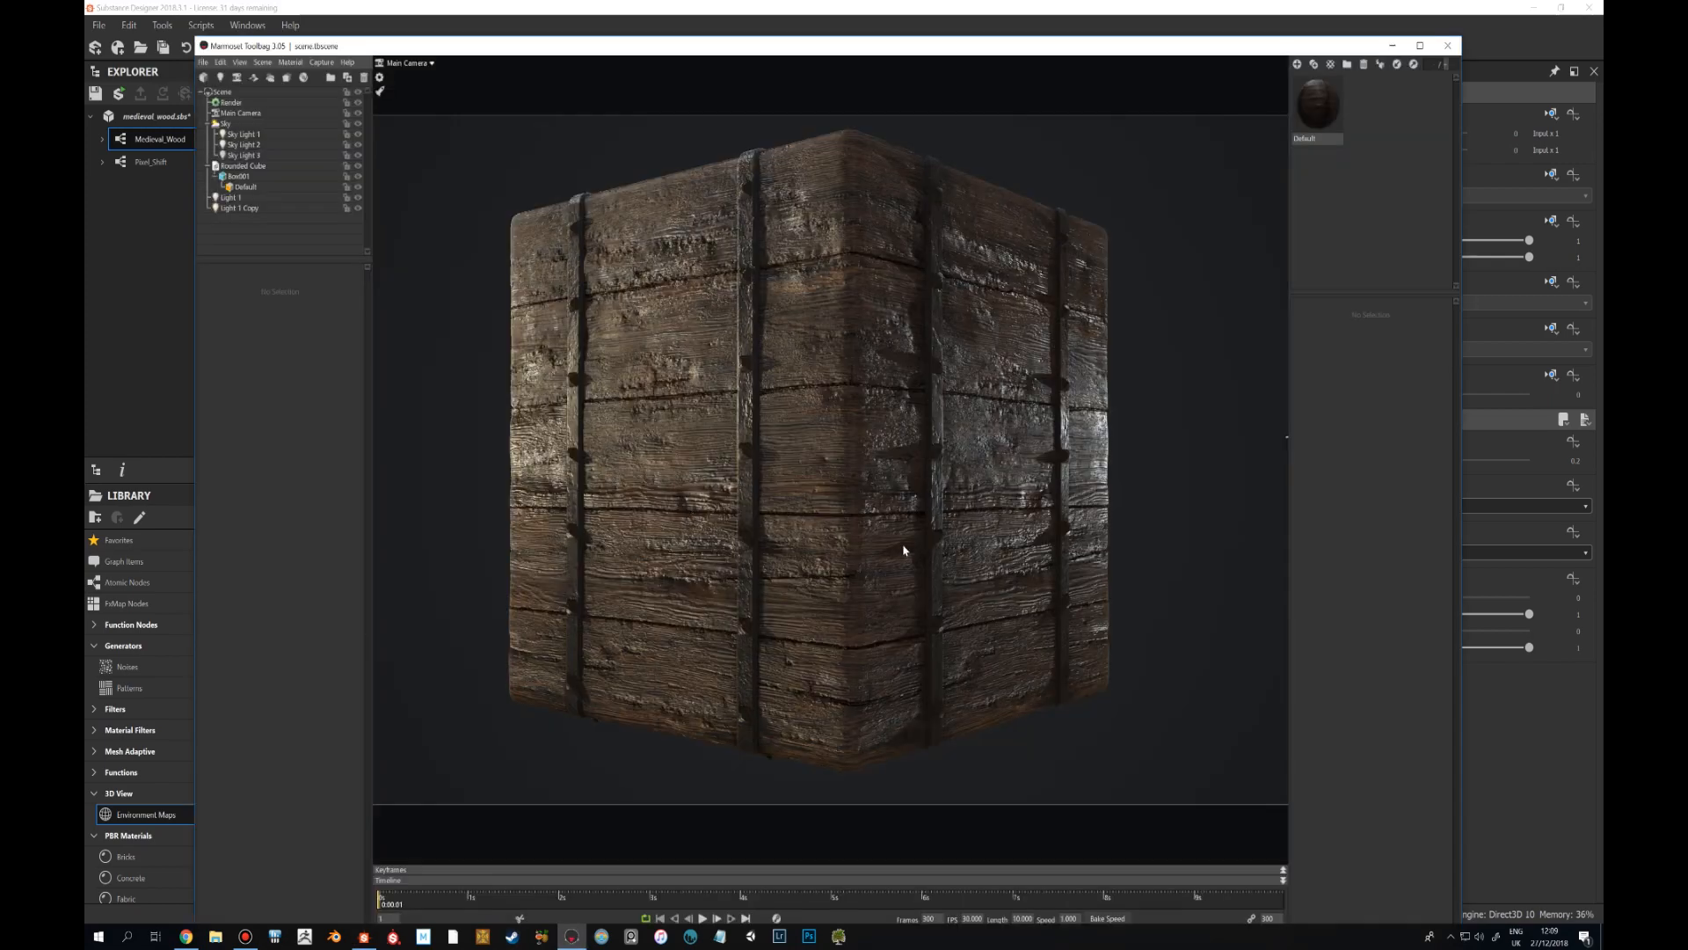
mouse_move(905, 557)
left_mouse_down()
mouse_move(837, 577)
mouse_move(949, 579)
left_mouse_up()
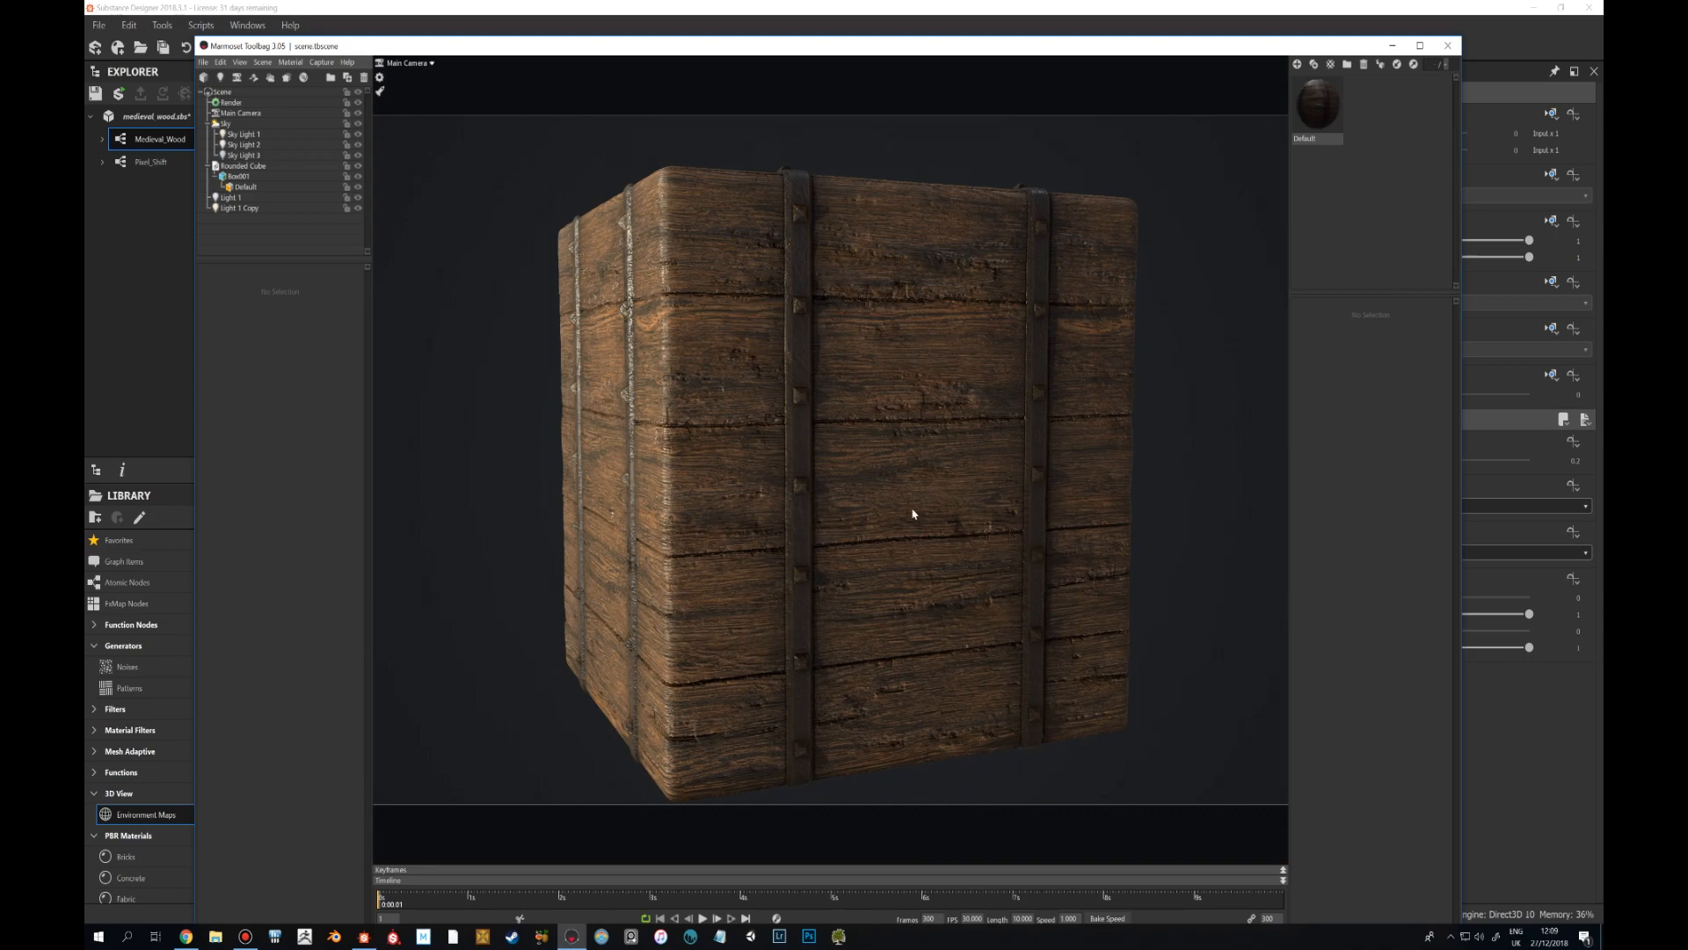
left_click_drag(912, 513, 697, 514)
left_click_drag(808, 510, 855, 494)
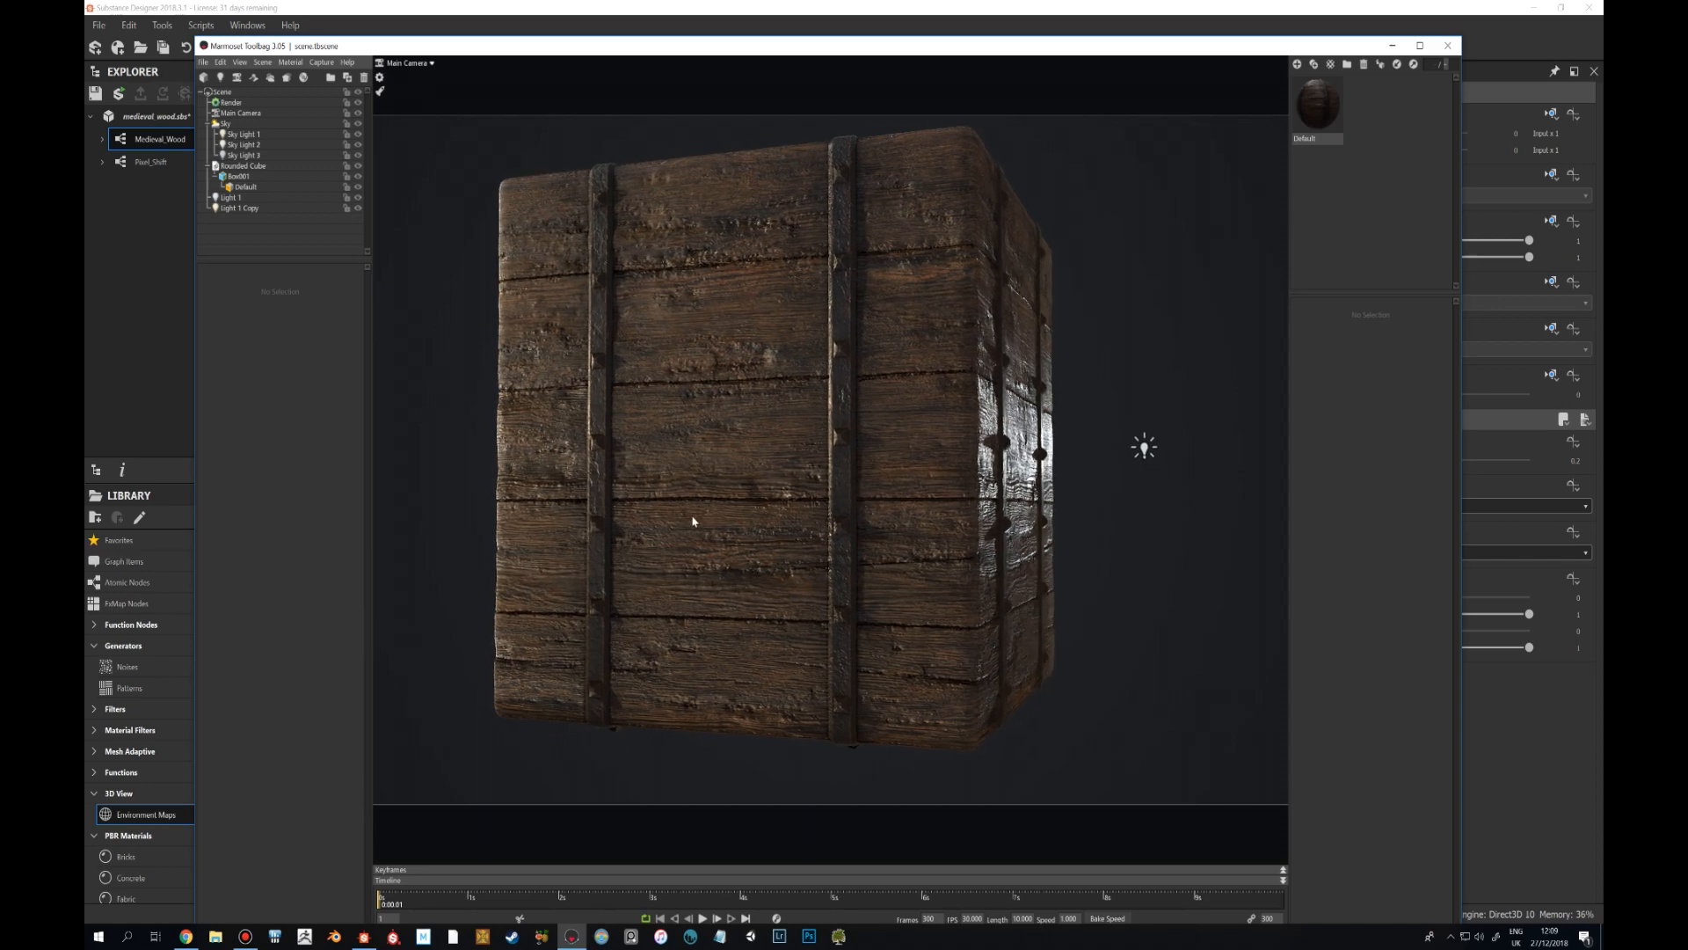
Return to Substance Designer to view the whole Medieval_Wood graph, and minimise its window.
left_click(364, 935)
scroll(878, 316, "down", 4)
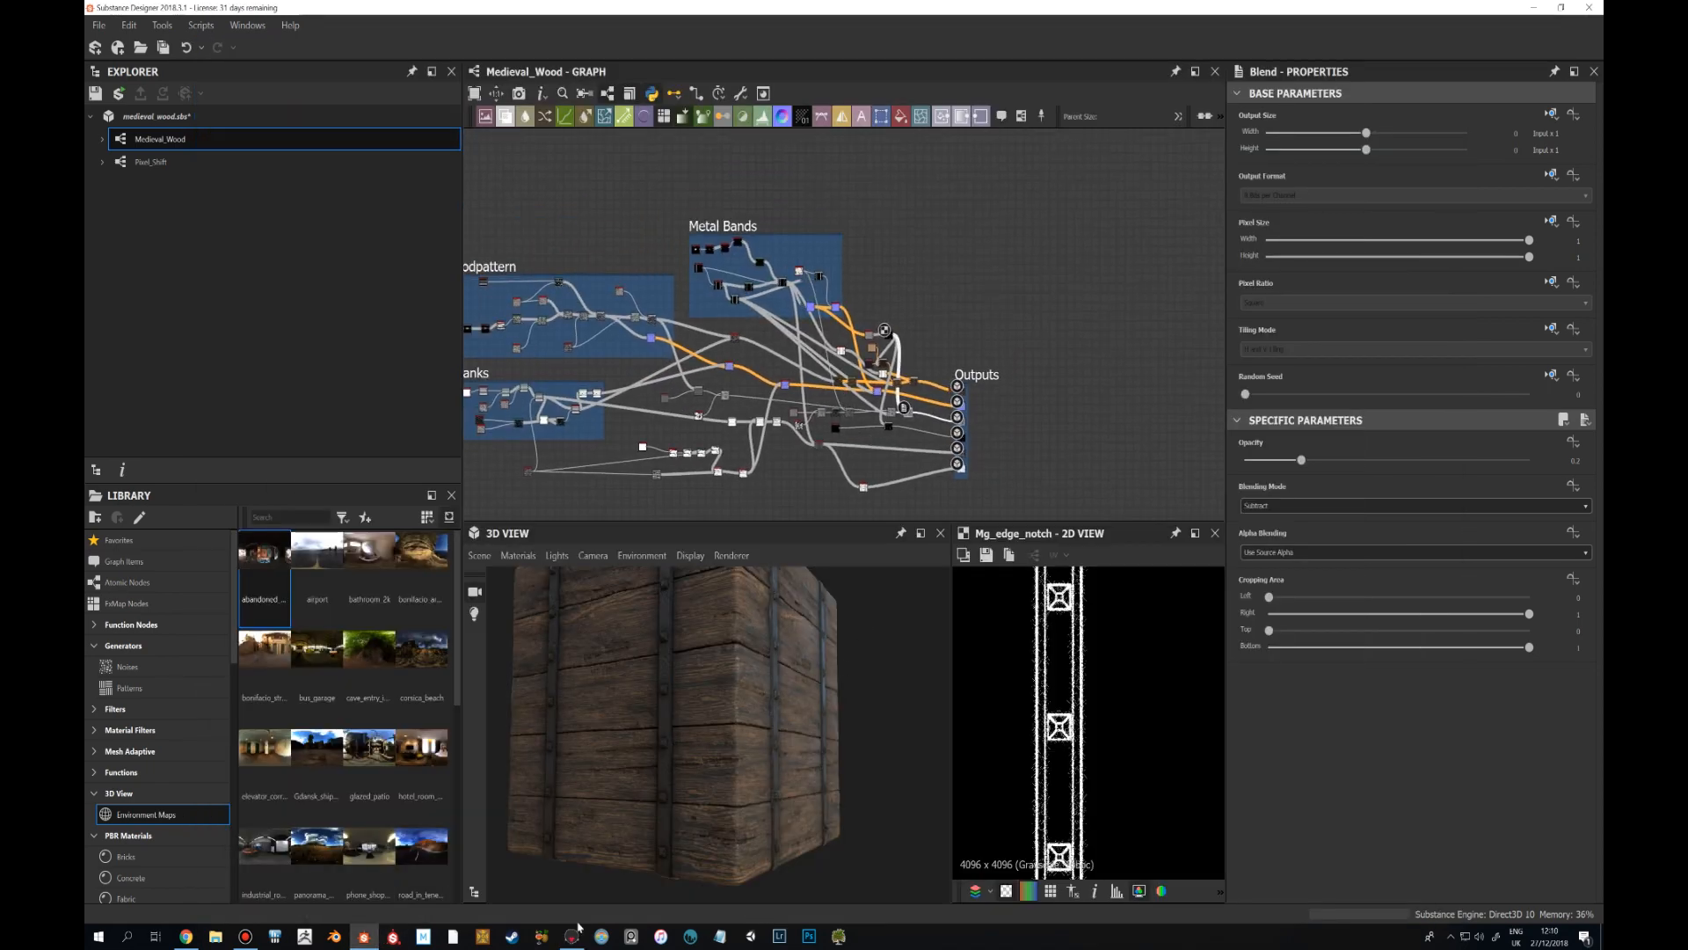
left_click(367, 939)
Bring Marmoset Toolbag back up and examine the light on the rendered cube's planks and metal bands from different angles.
left_click(573, 941)
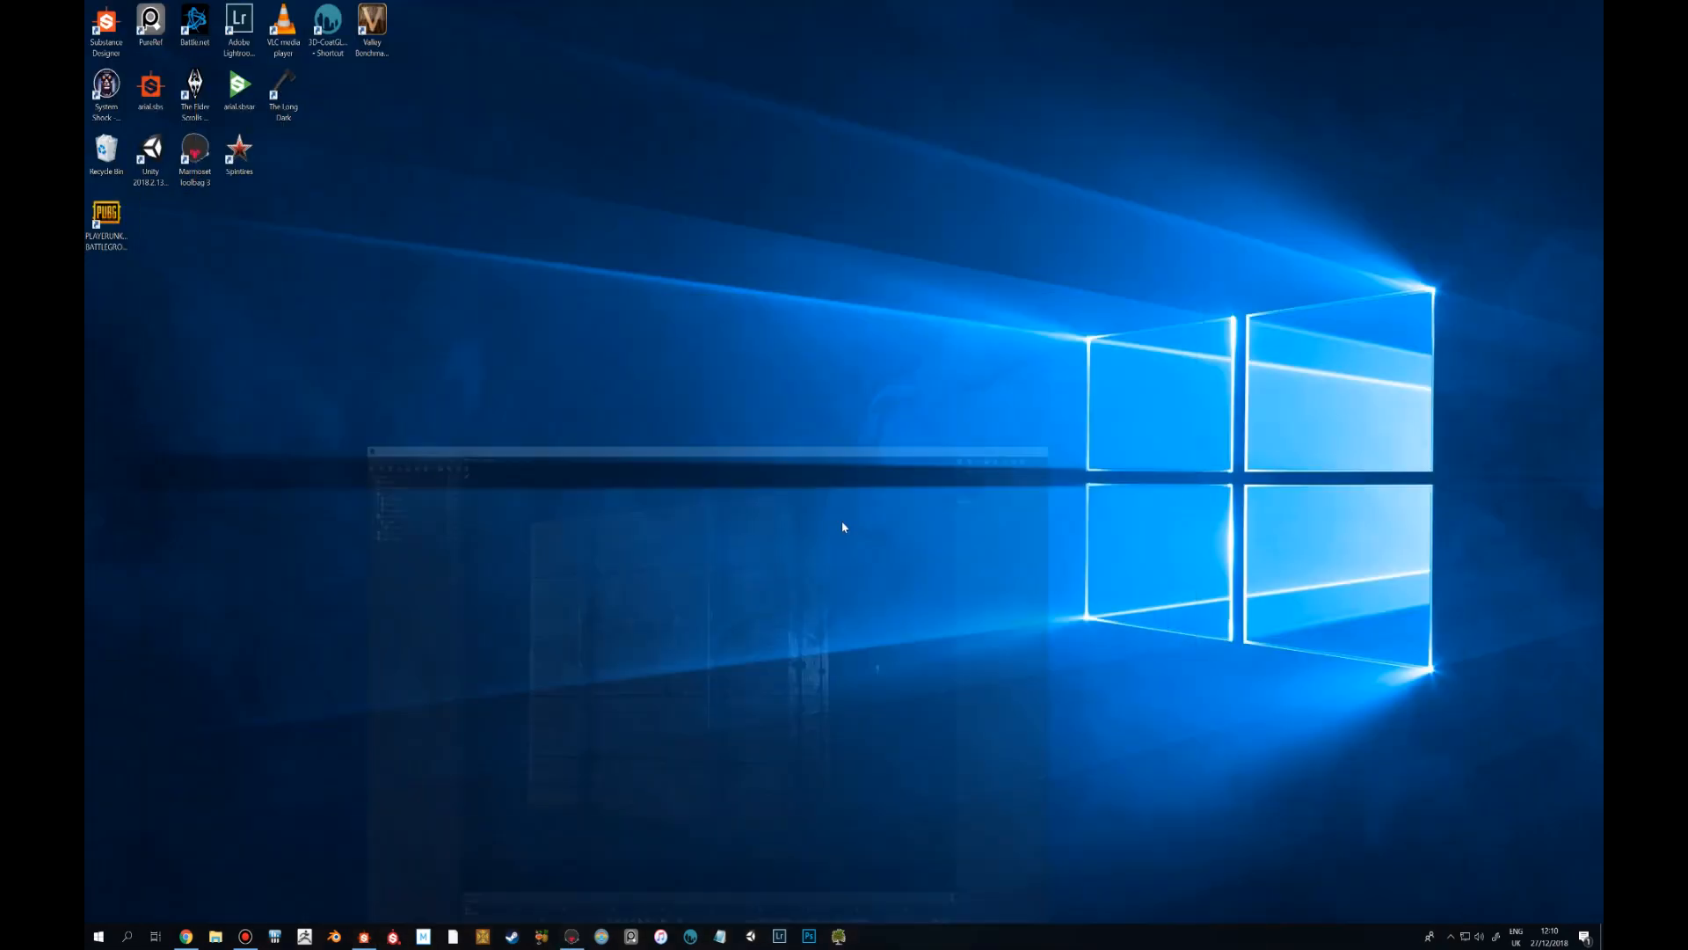
left_click(583, 939)
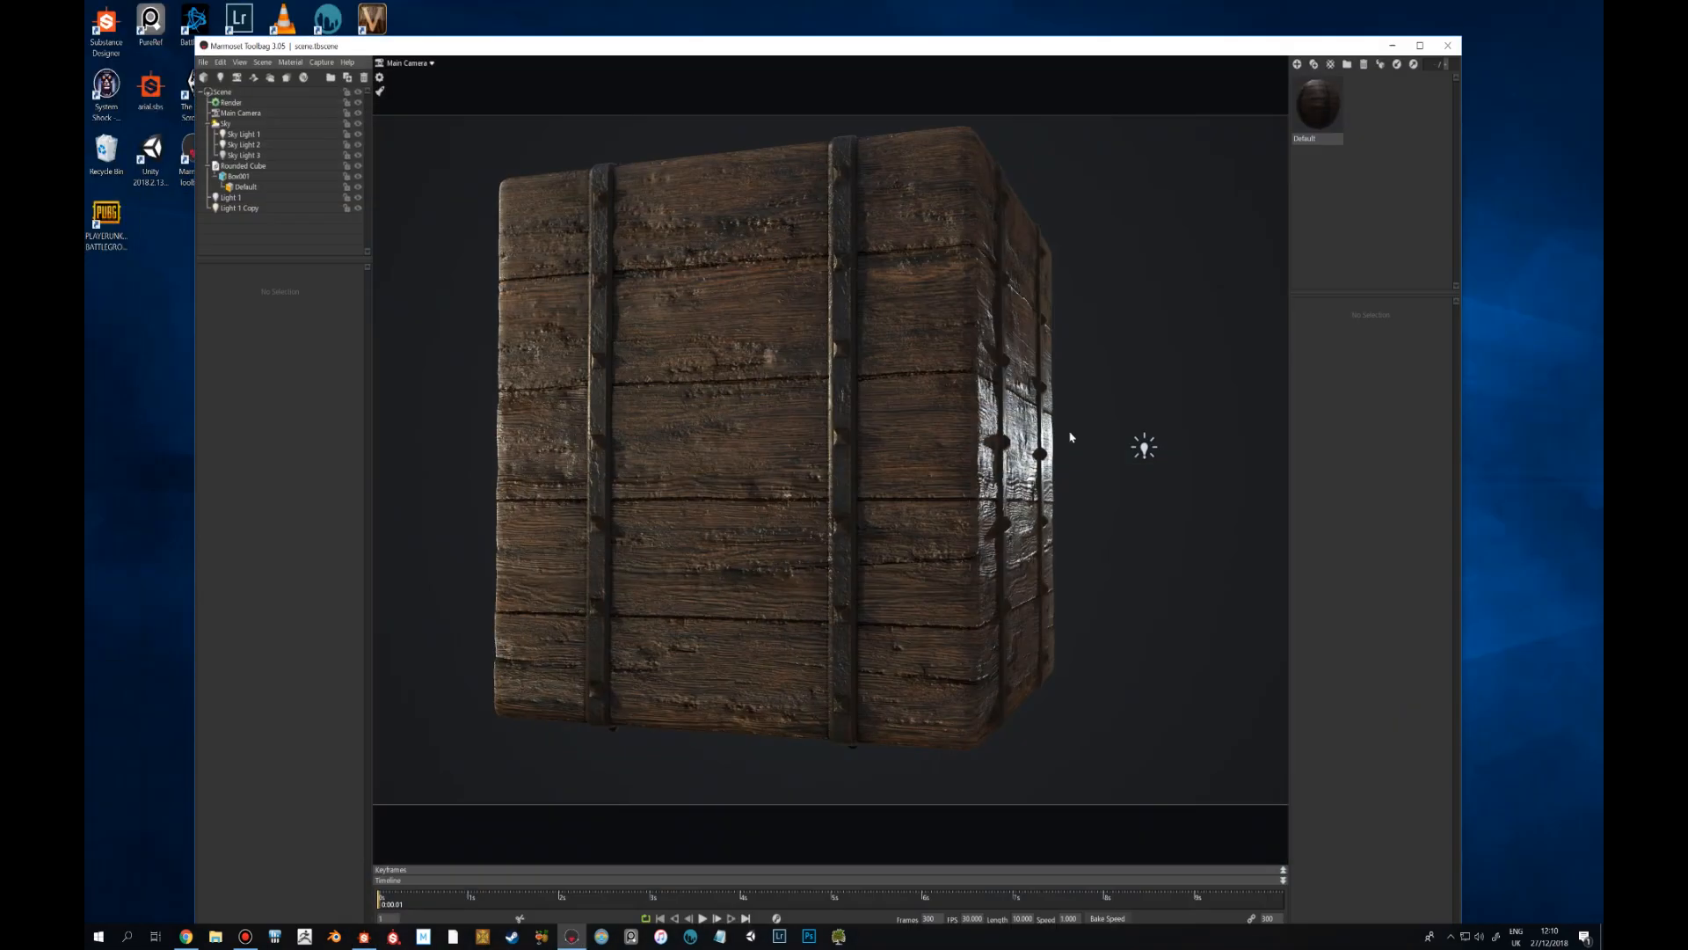
left_click_drag(1002, 450, 910, 314)
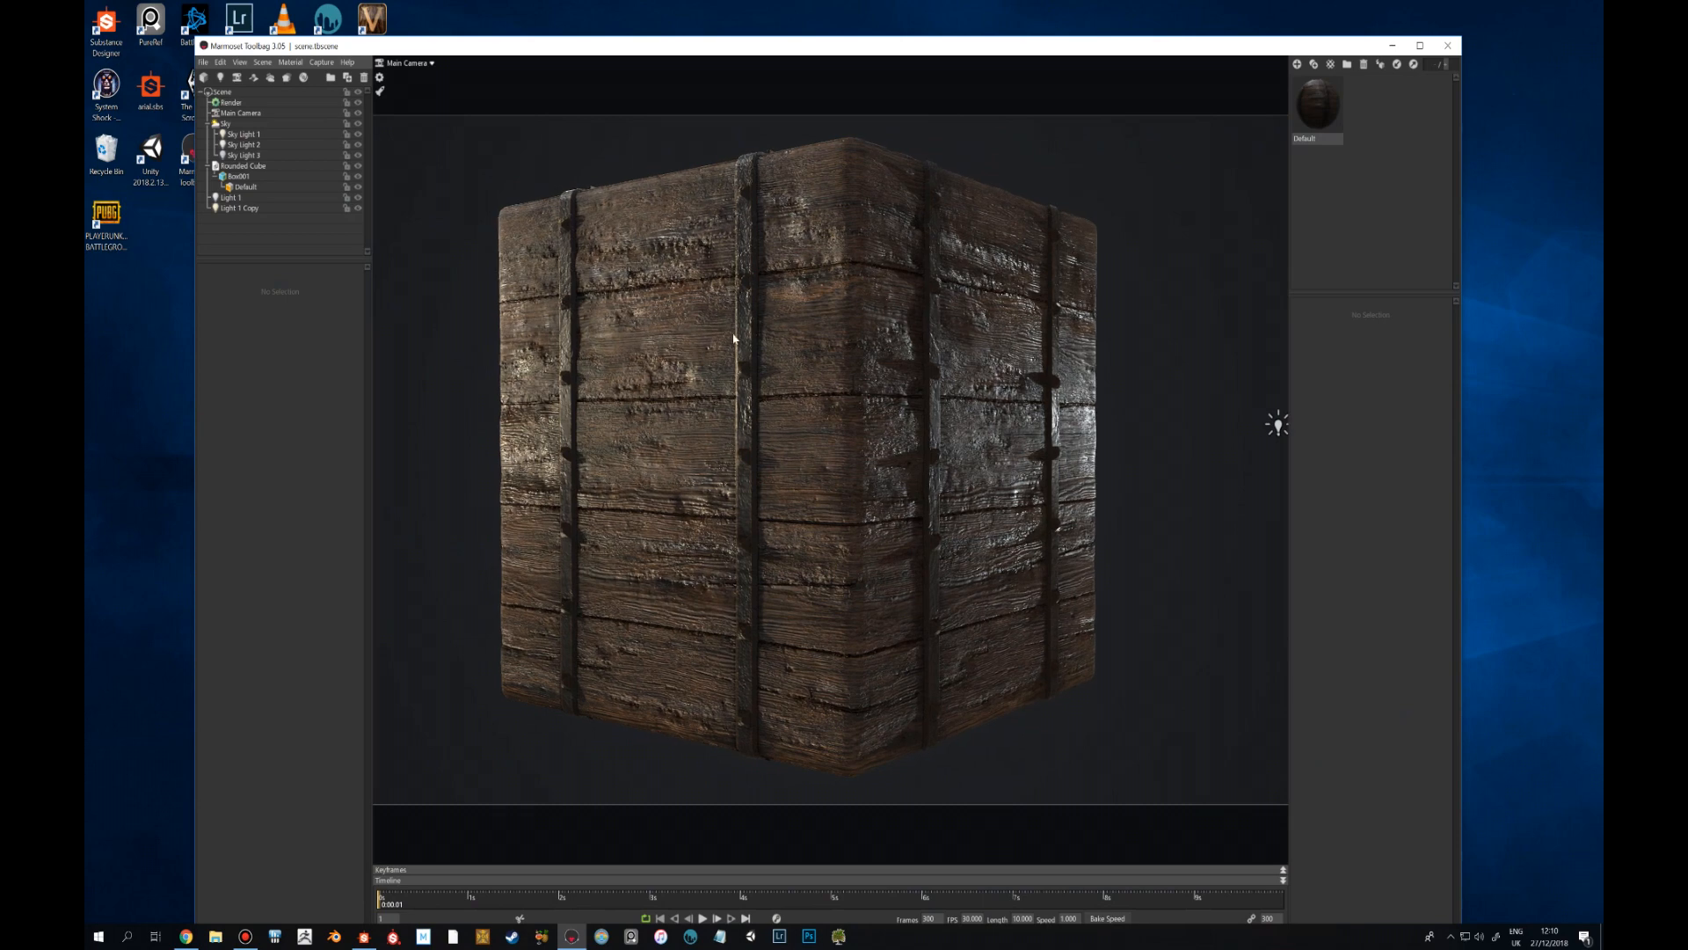
left_click_drag(738, 350, 722, 403)
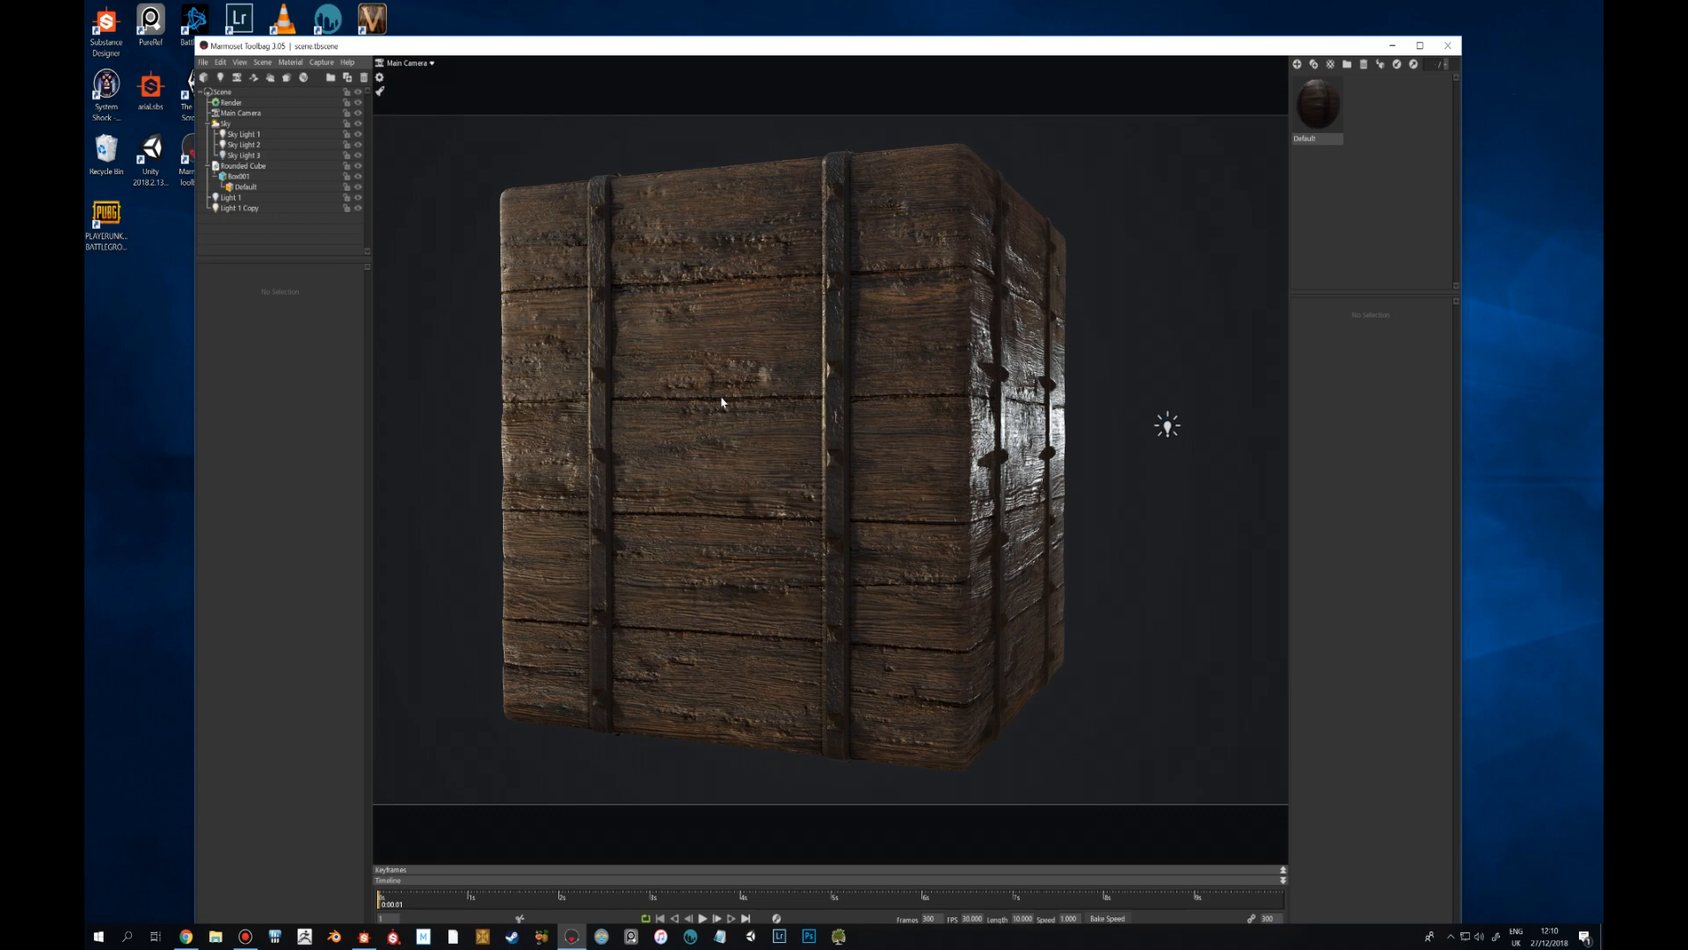
left_click_drag(765, 460, 736, 453)
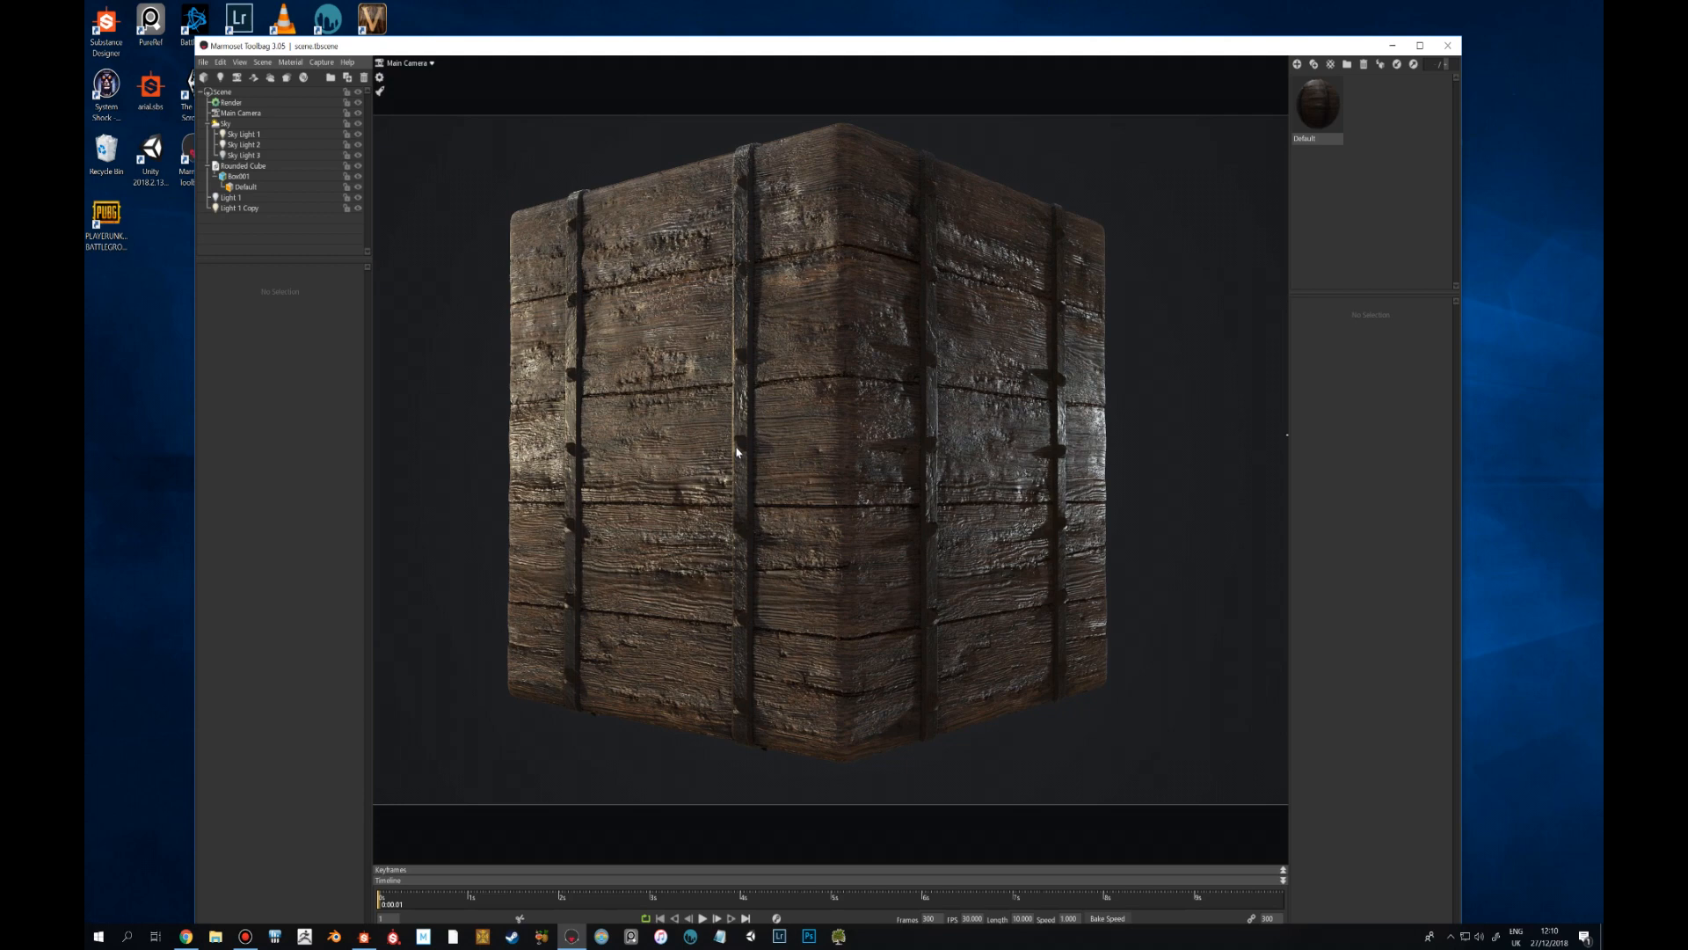
scroll(737, 453, "up", 2)
left_click_drag(743, 433, 740, 490)
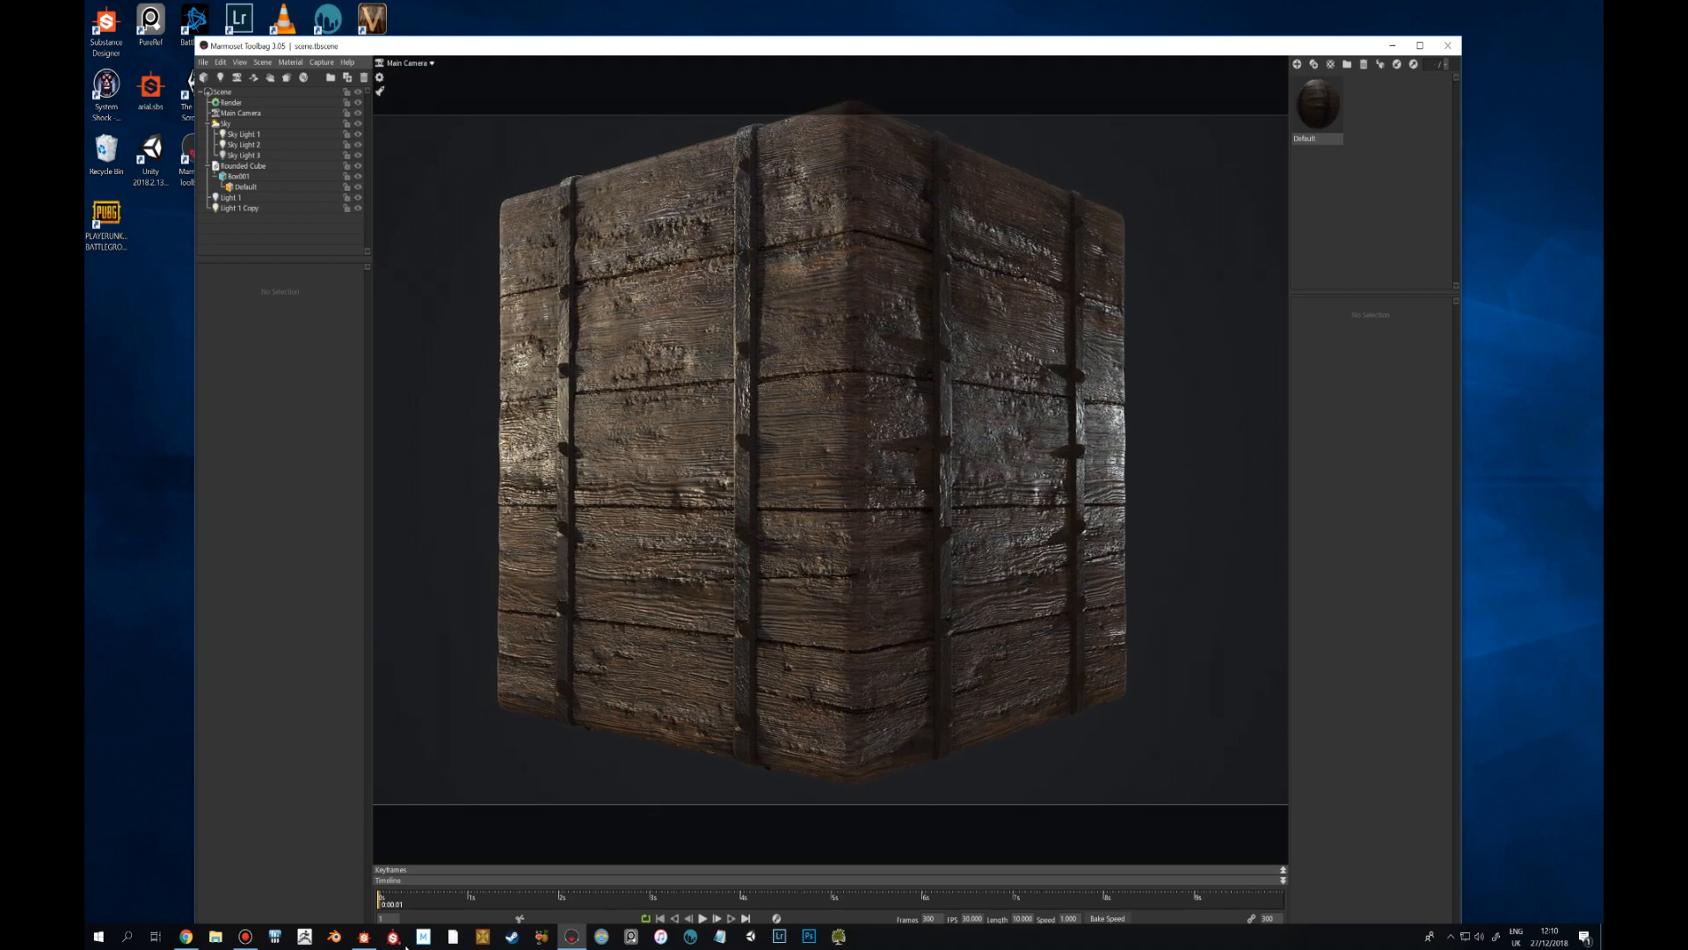
Switch to Substance Designer for a look at the Medieval_Wood graph, and minimise its window to return to the render.
mouse_move(365, 938)
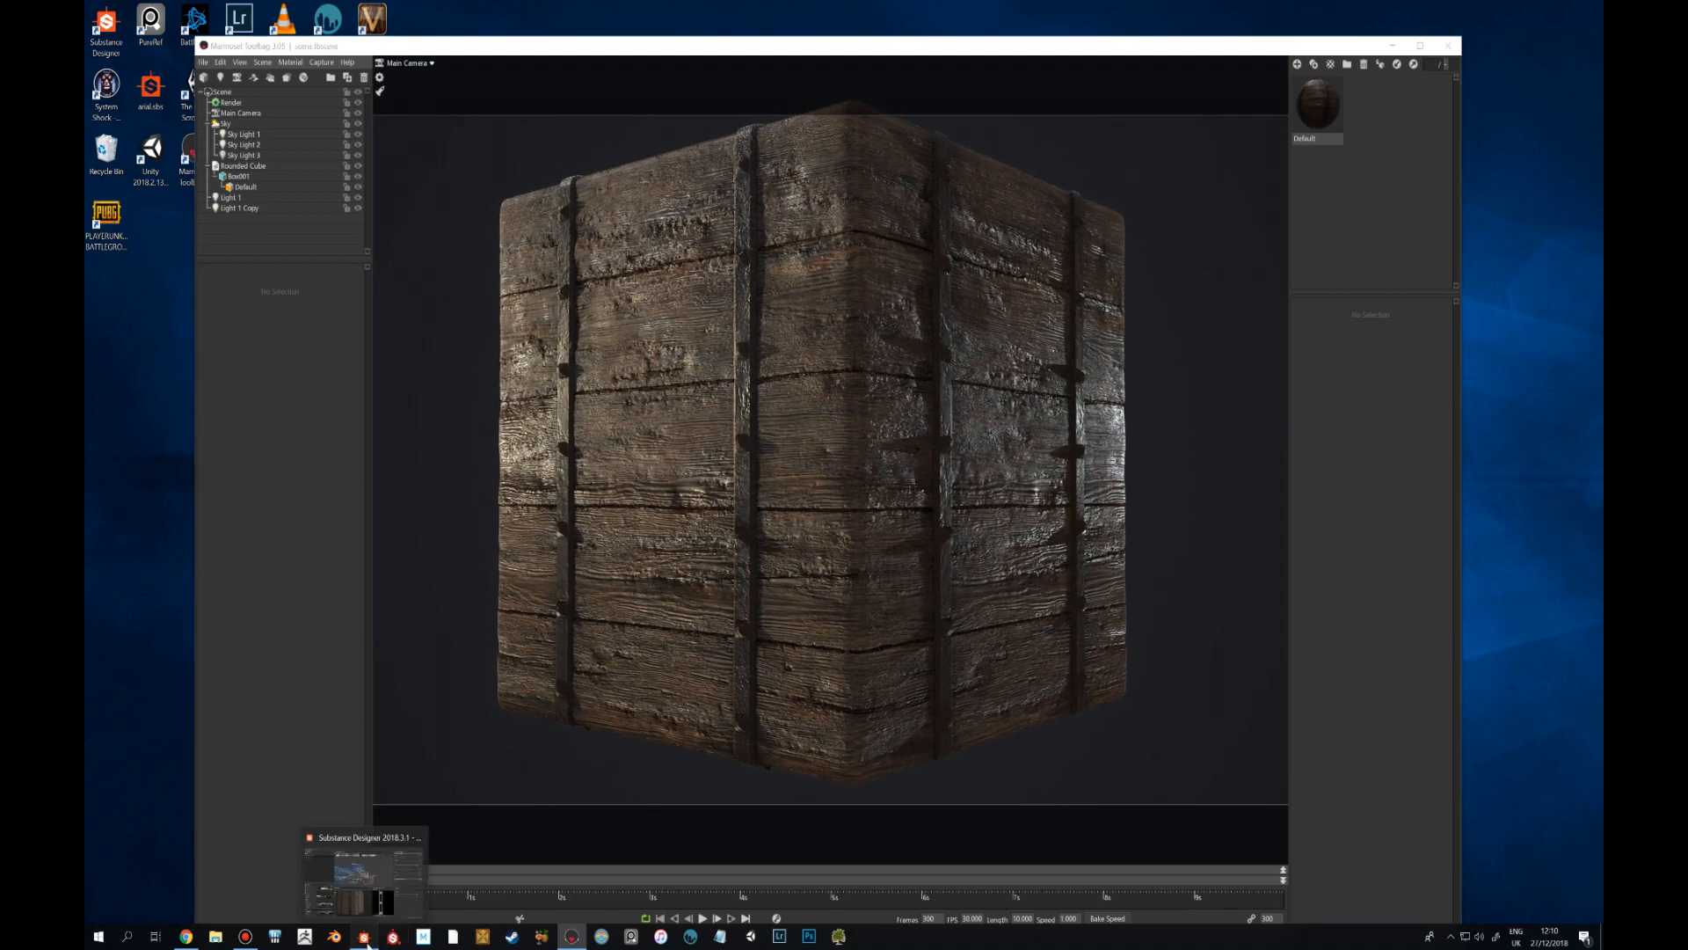
left_click(365, 857)
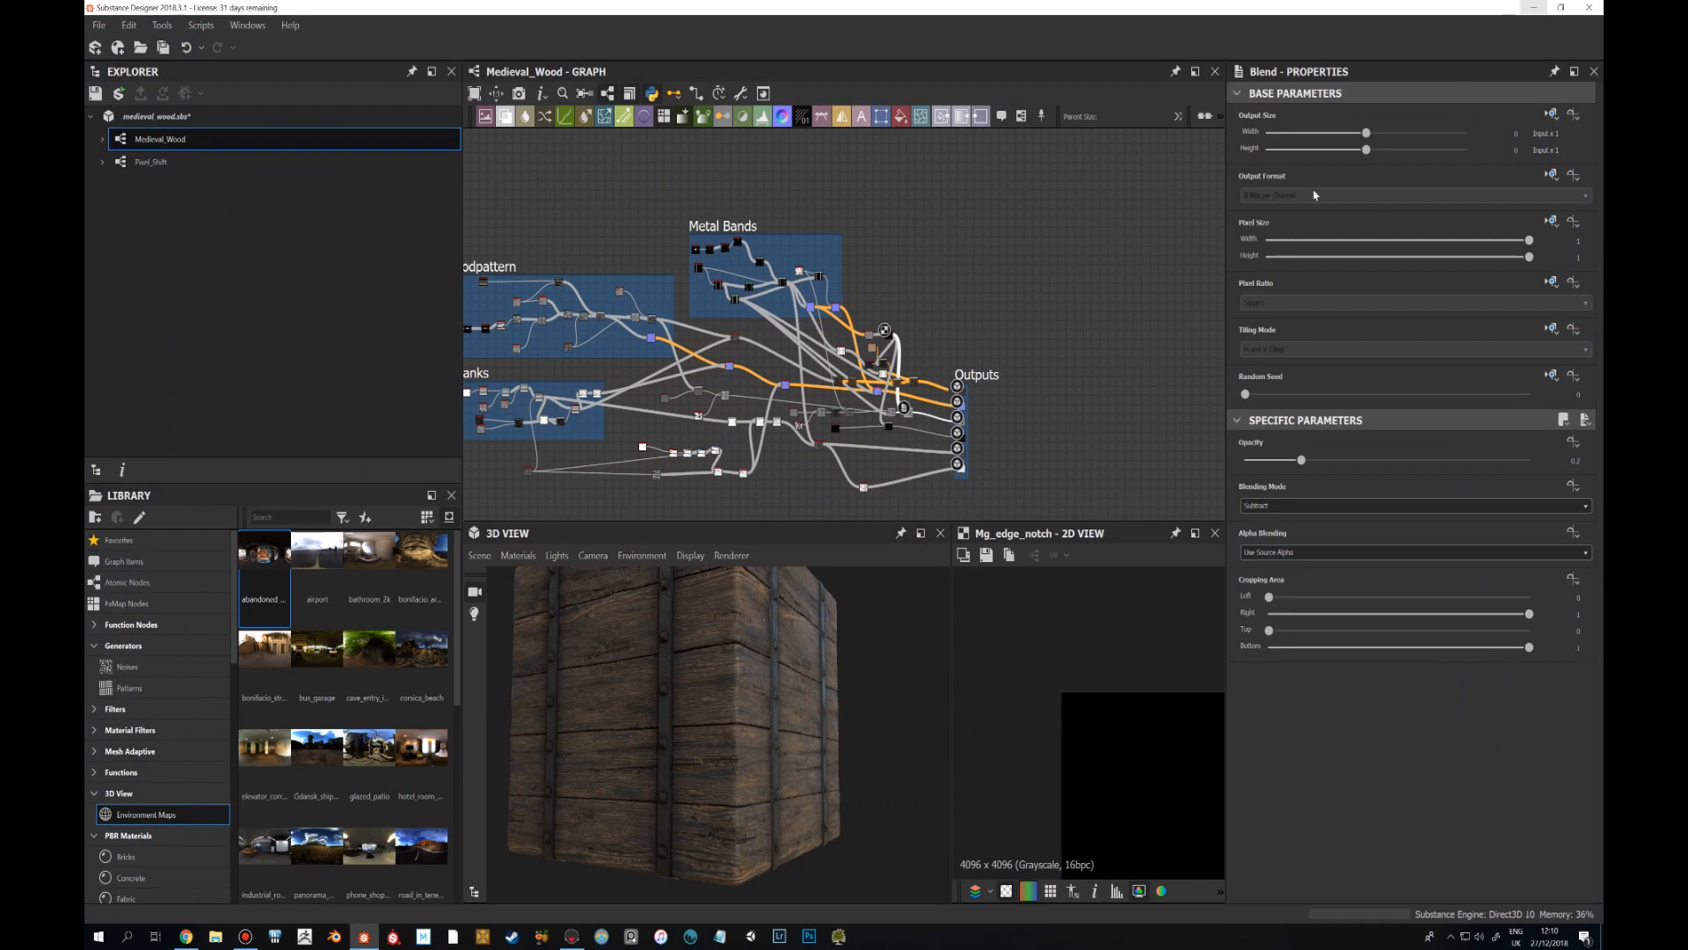
scroll(790, 414, "down", 2)
scroll(790, 415, "up", 2)
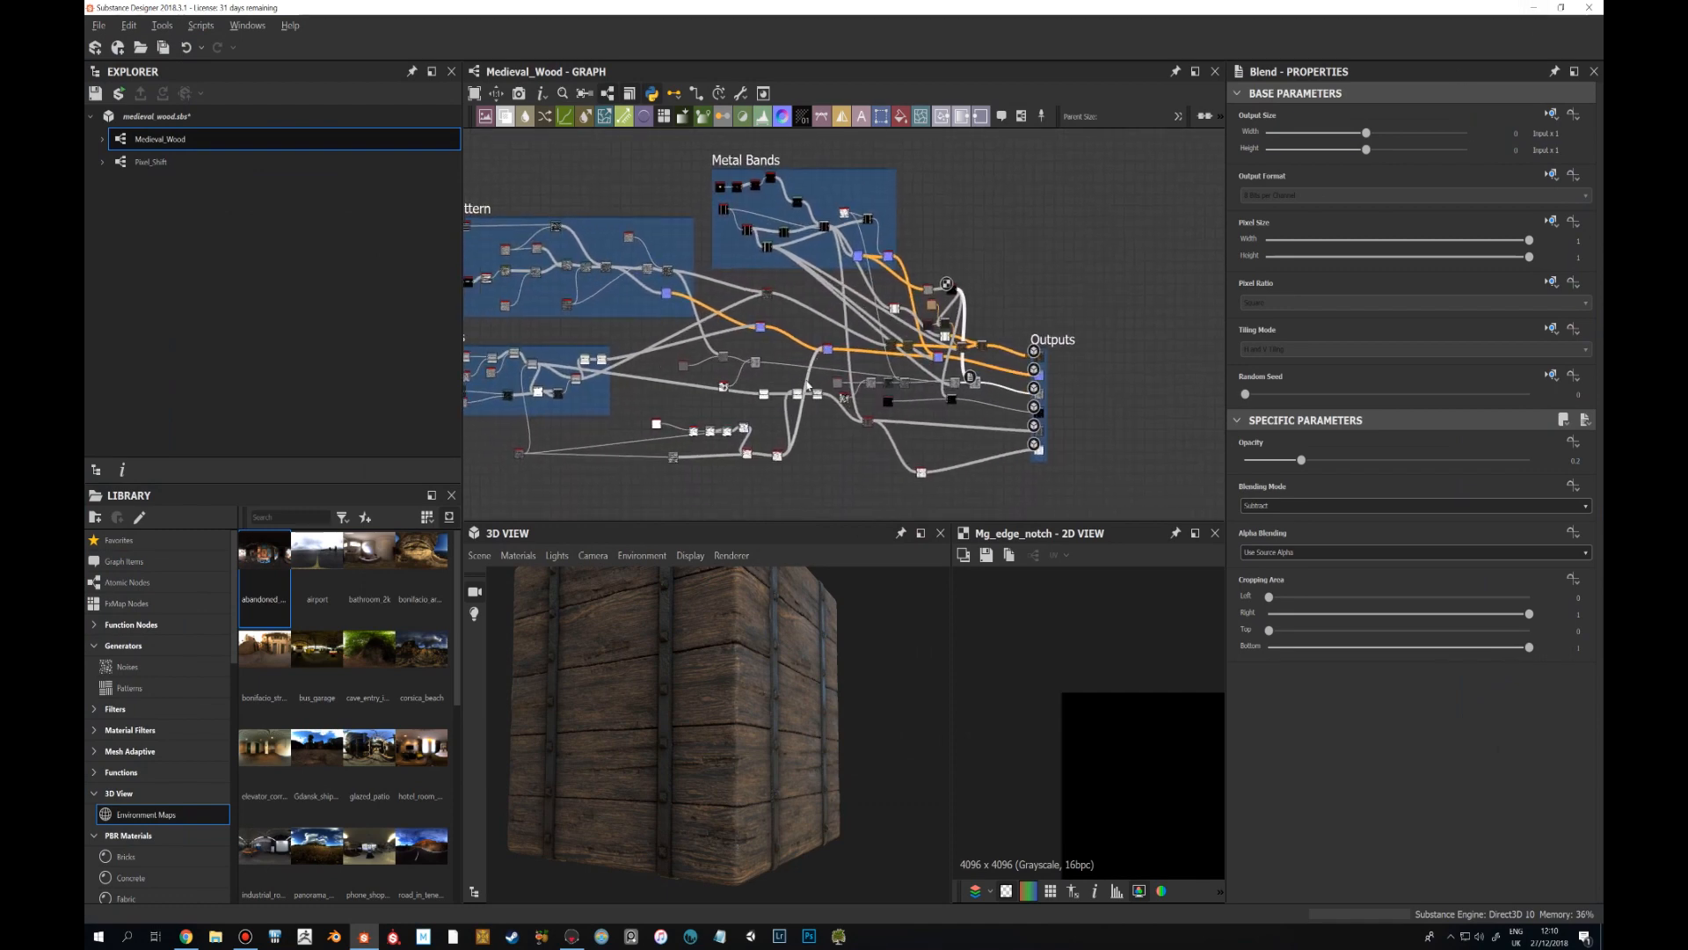
left_click(1533, 7)
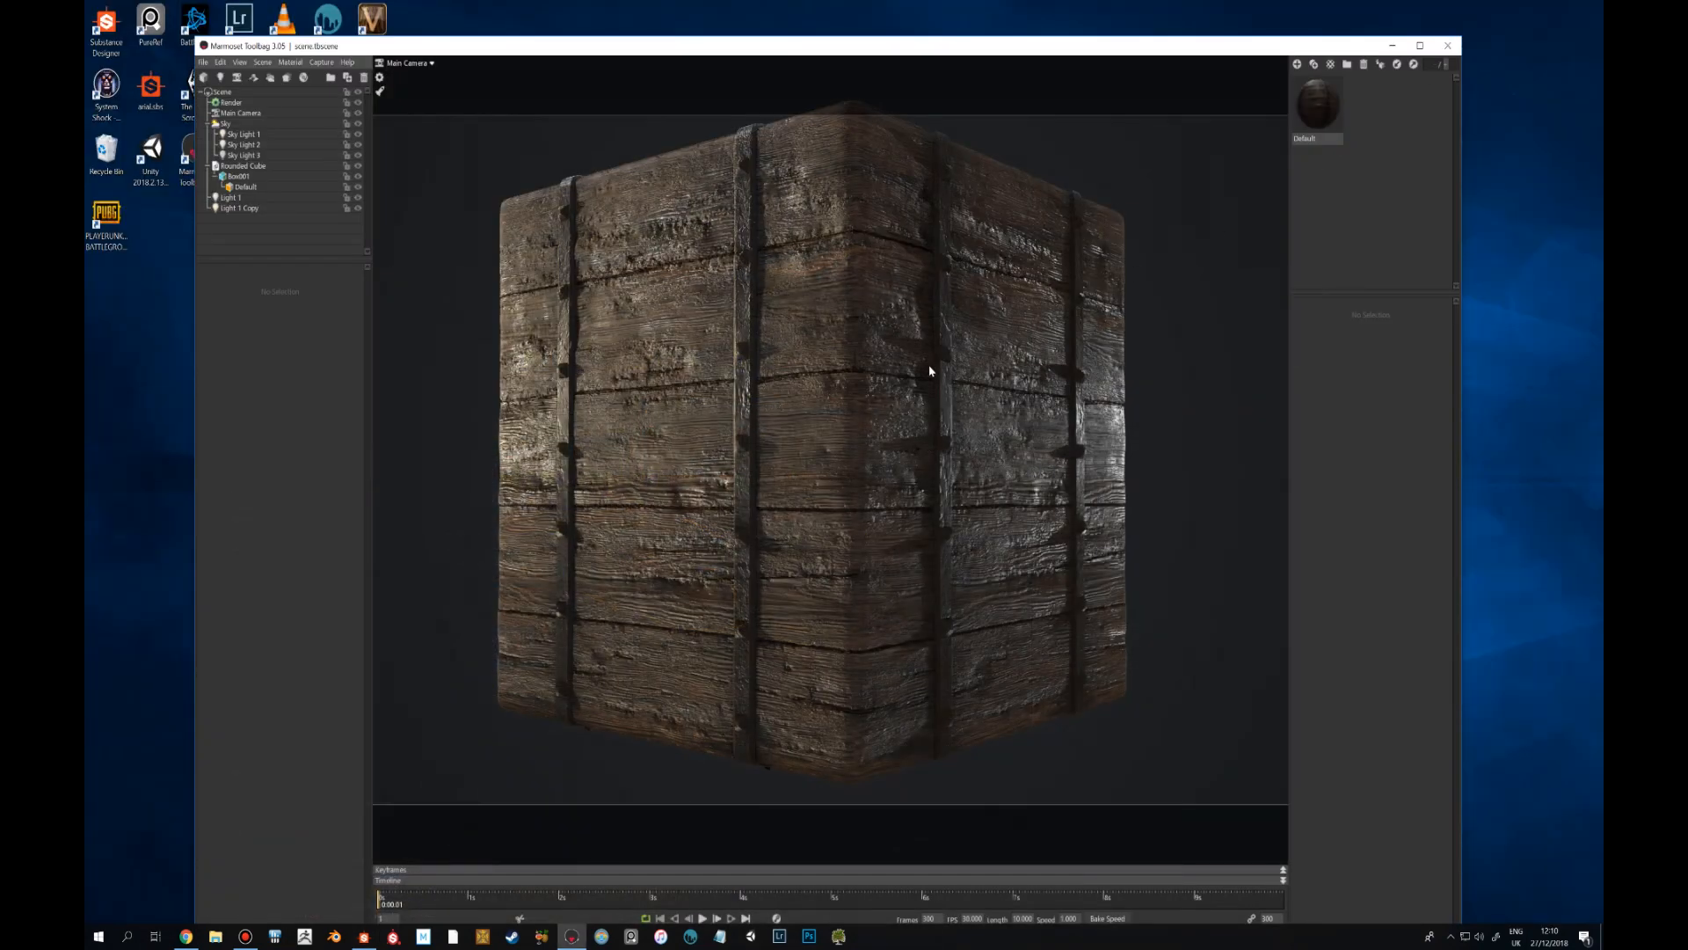
Inspect the light and surface relief on the rendered cube's planks and metal bands from several angles and distances.
left_click_drag(926, 374, 860, 401)
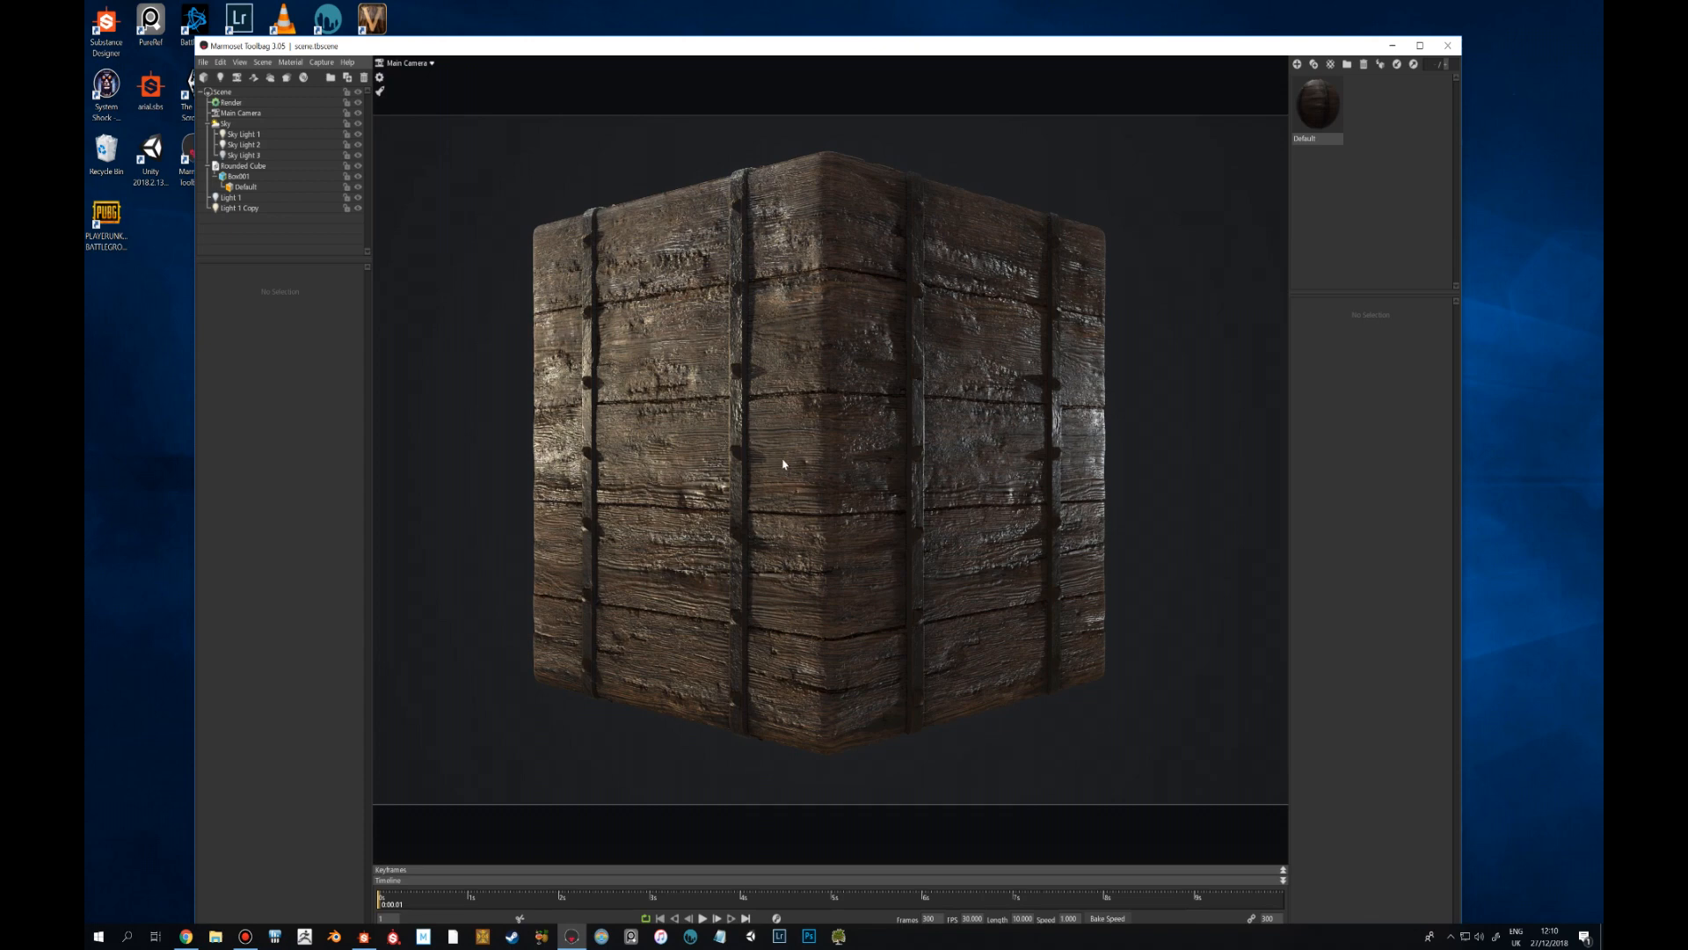
left_click_drag(782, 461, 788, 458)
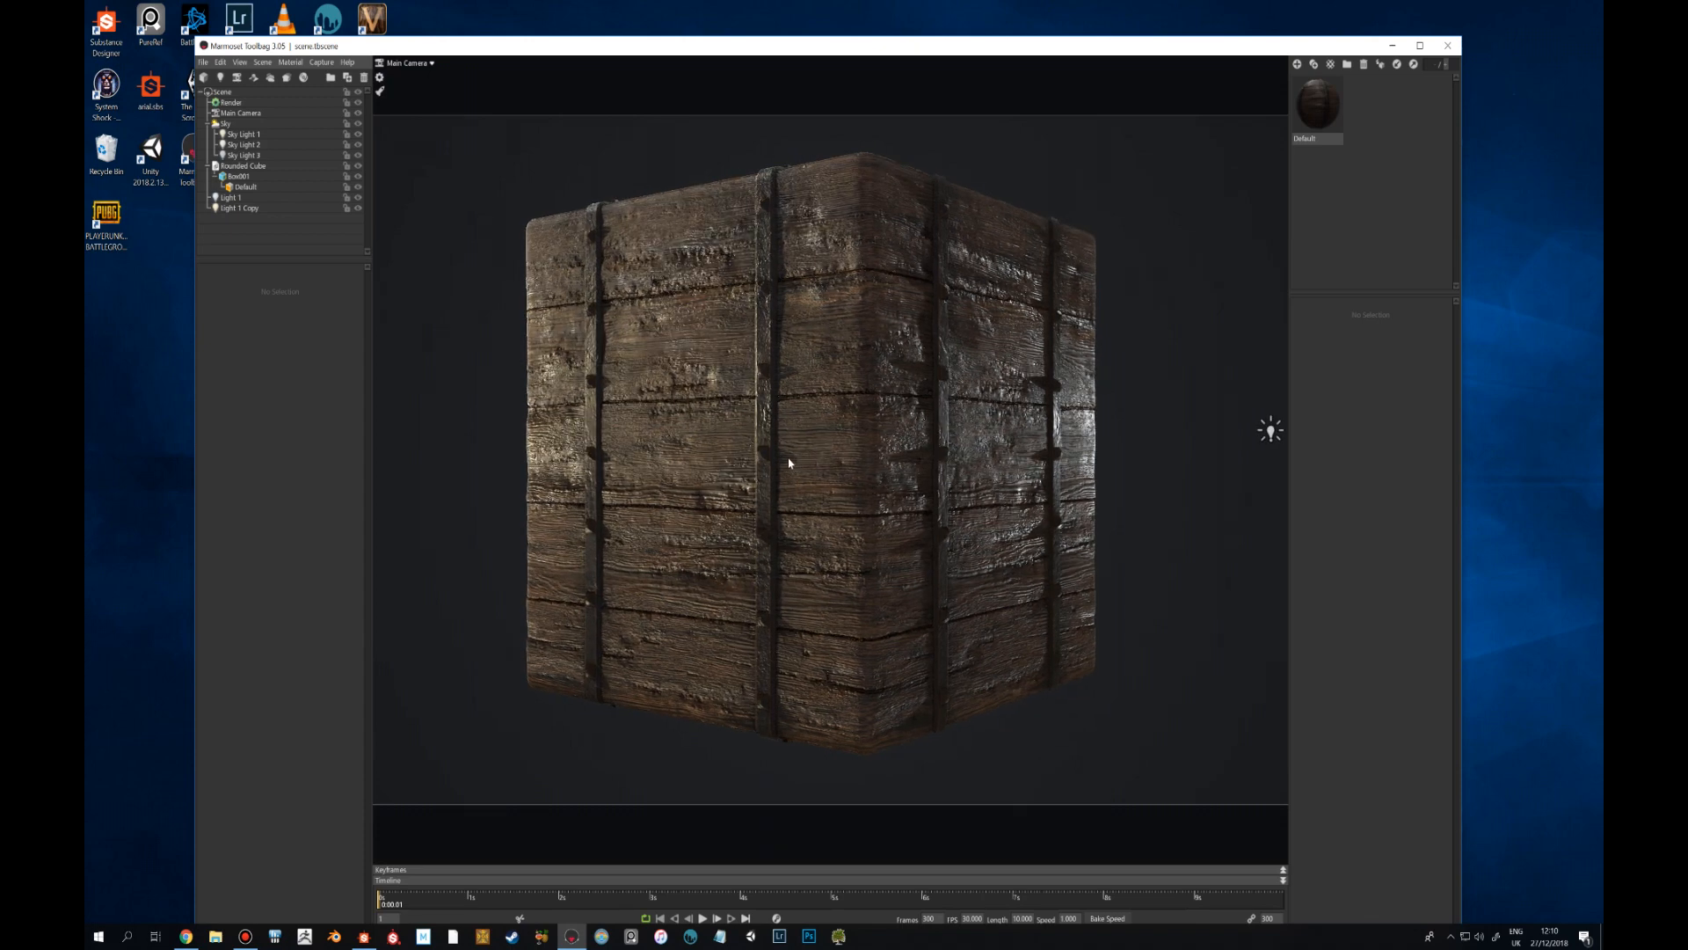
scroll(810, 327, "up", 2)
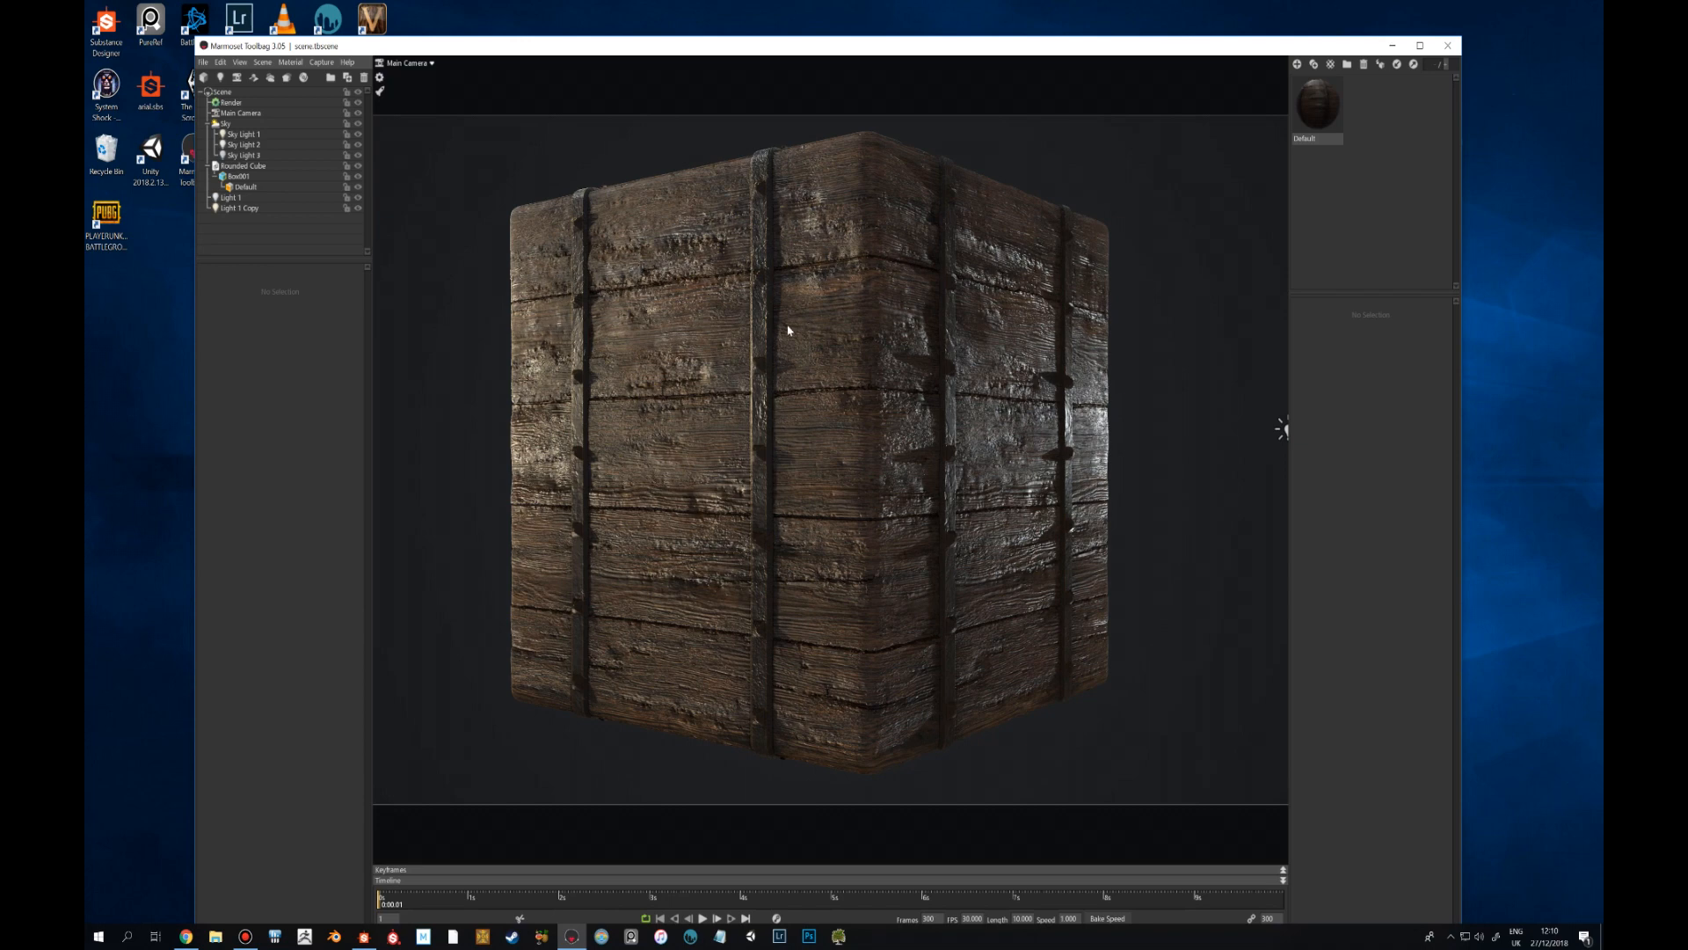
mouse_move(788, 330)
left_mouse_down()
mouse_move(804, 332)
mouse_move(784, 326)
mouse_move(789, 341)
left_mouse_up()
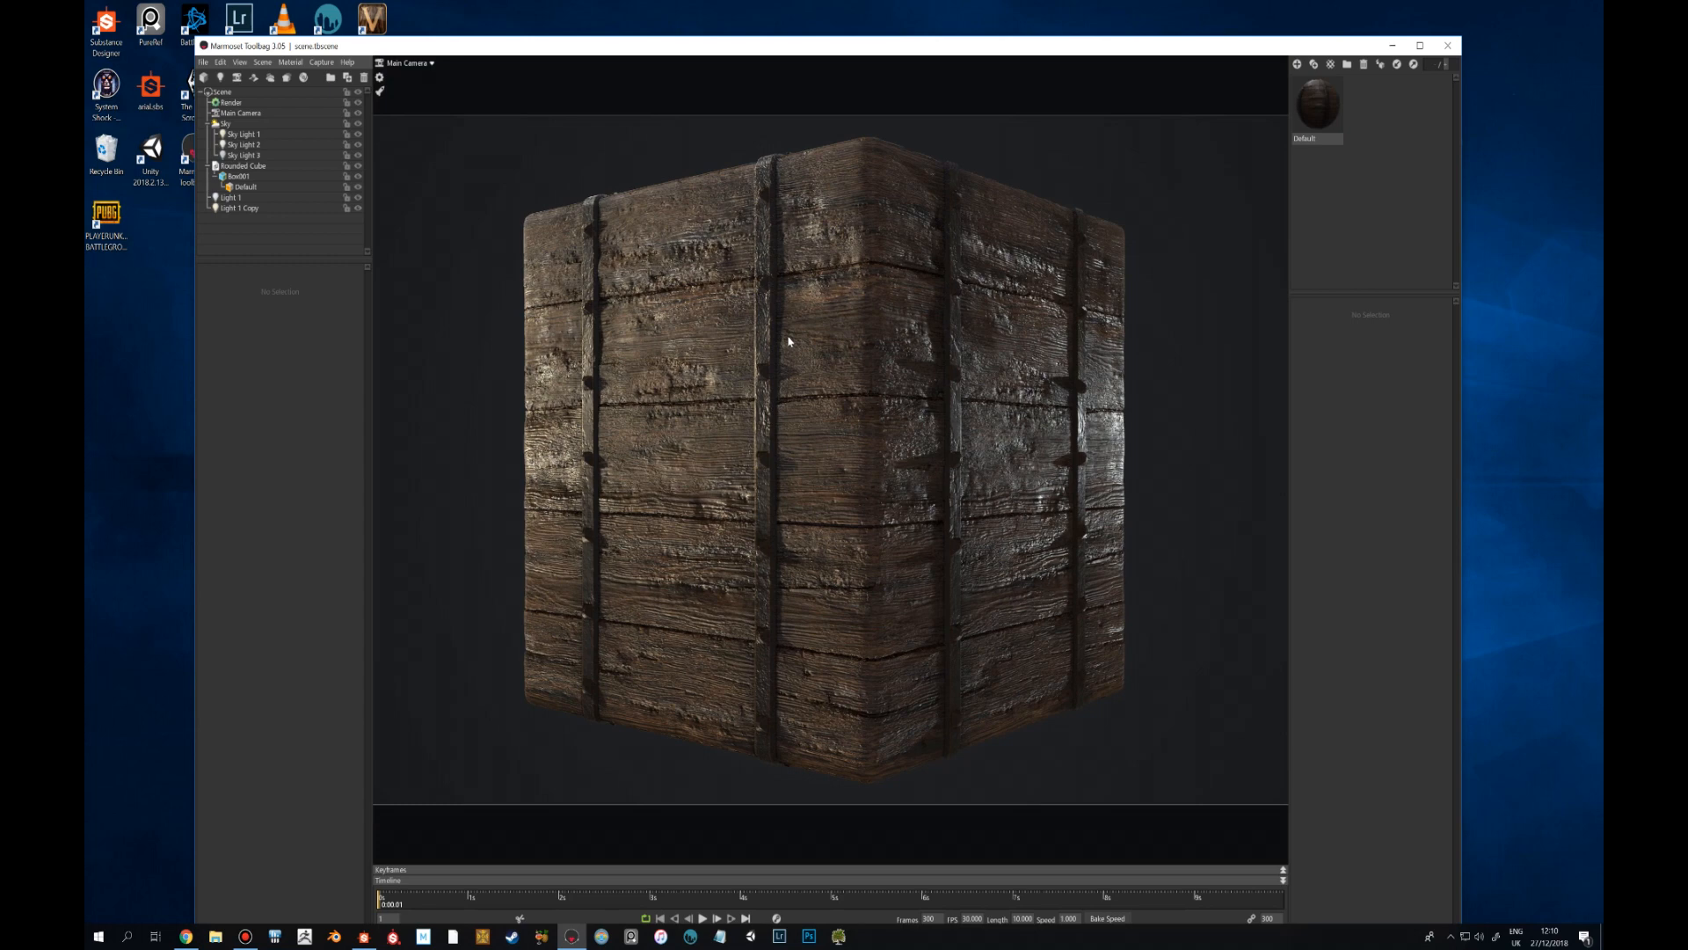
scroll(788, 342, "up", 1)
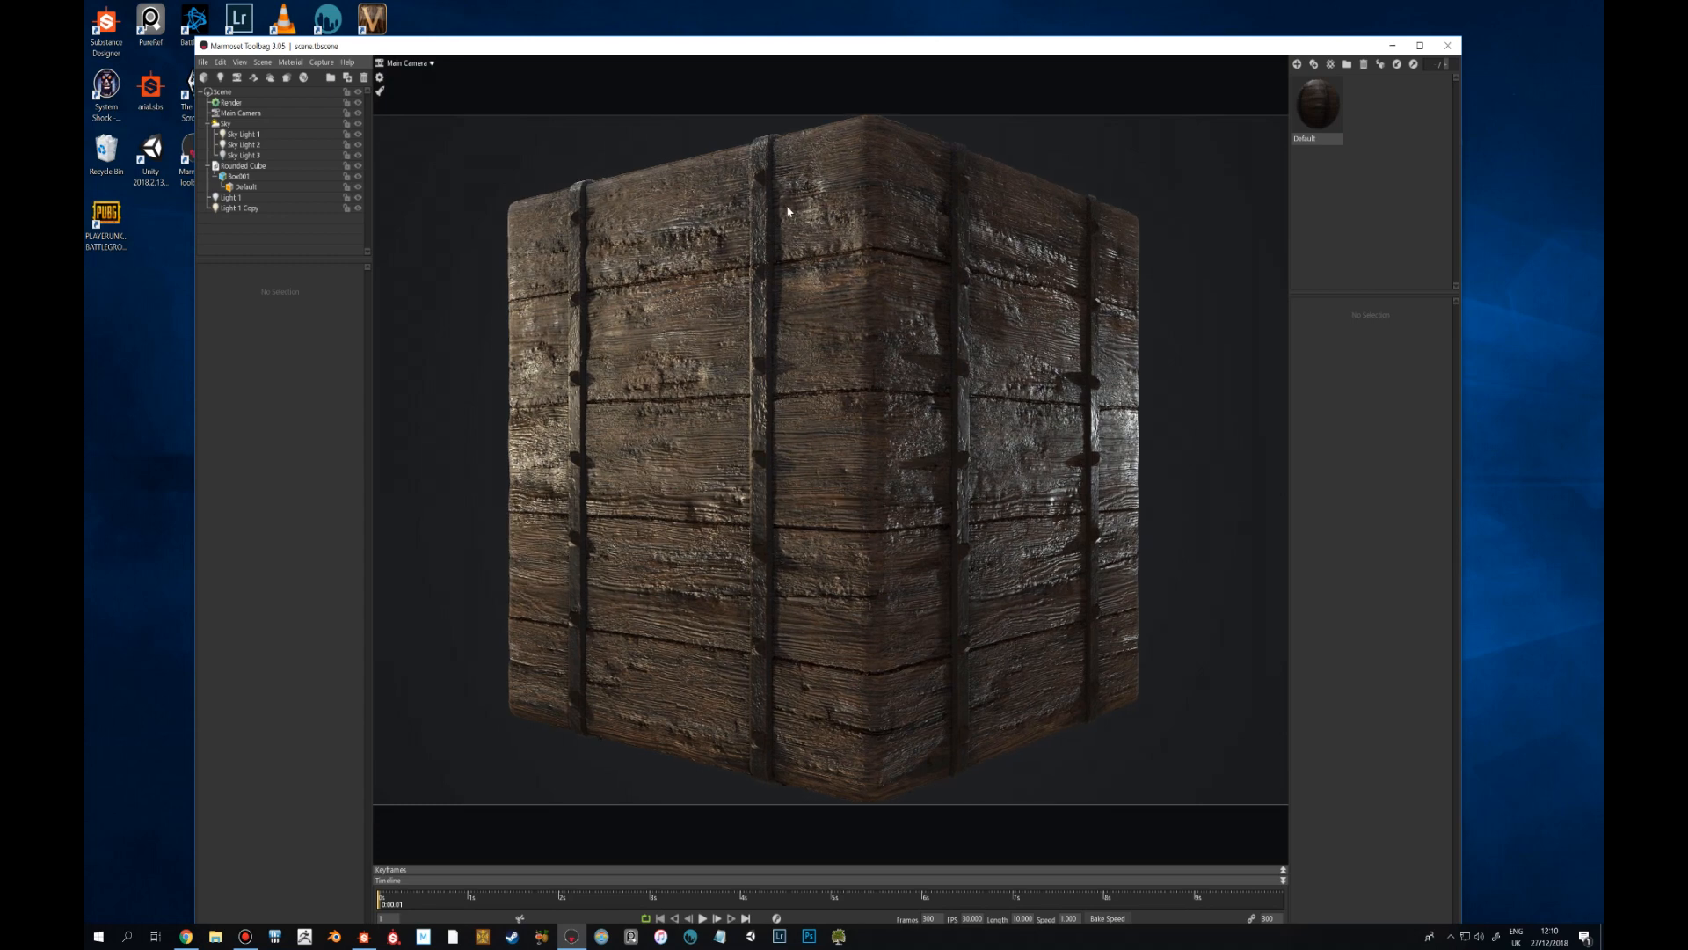
left_click_drag(803, 317, 697, 378)
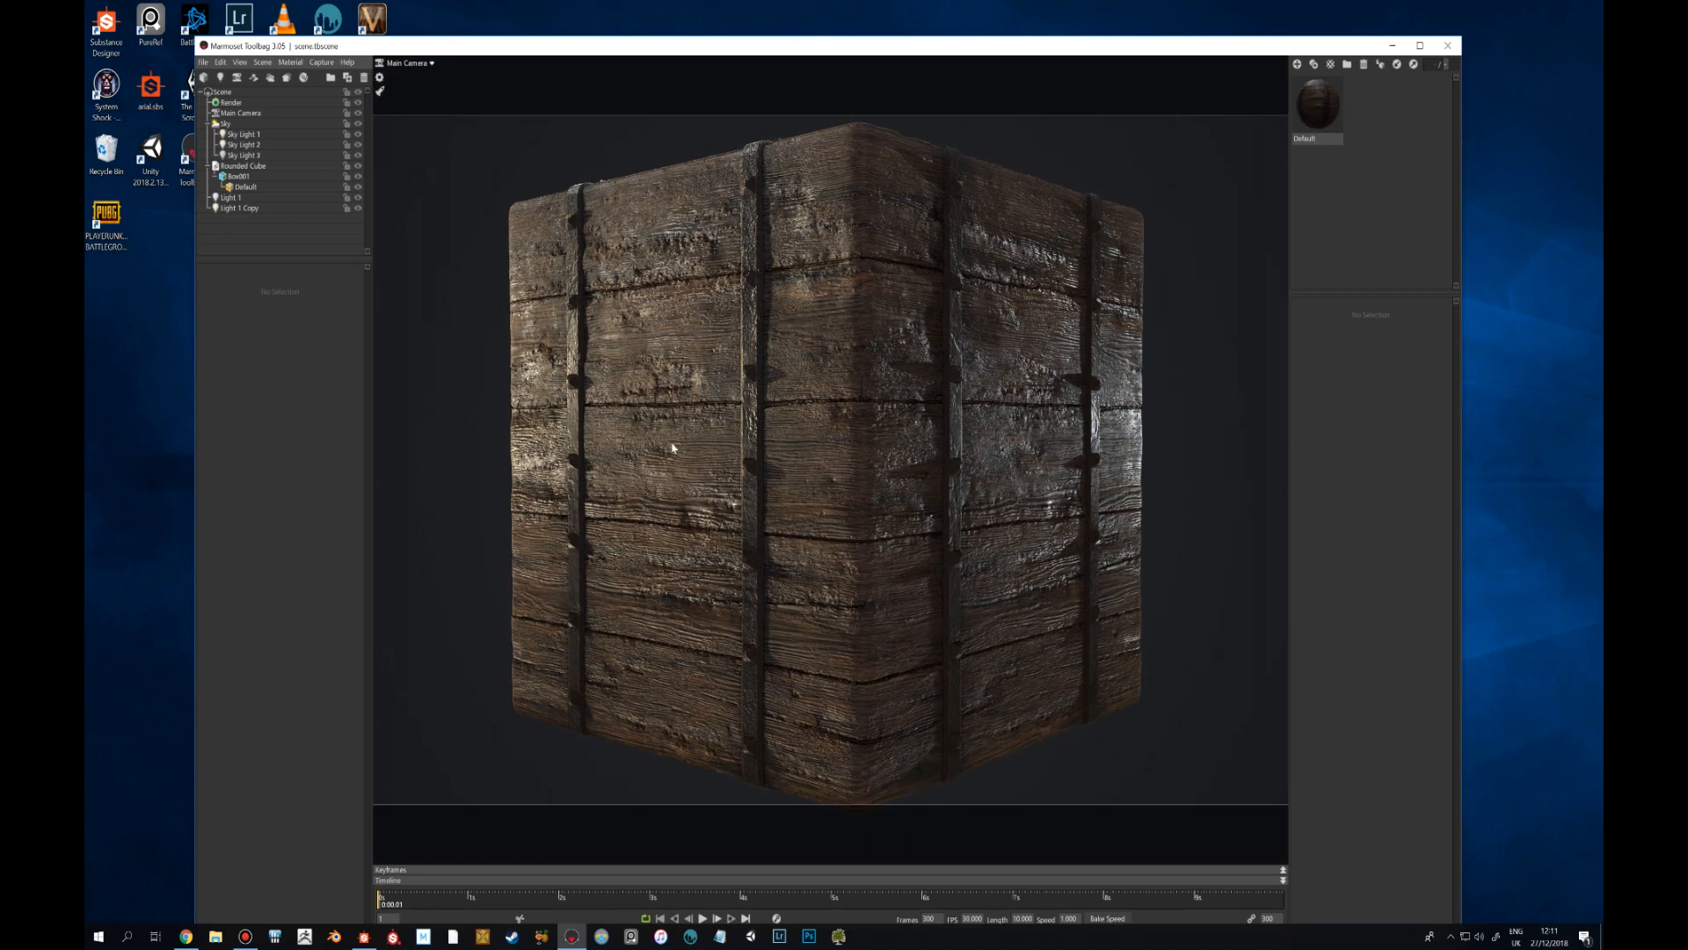
left_click_drag(677, 447, 1017, 508)
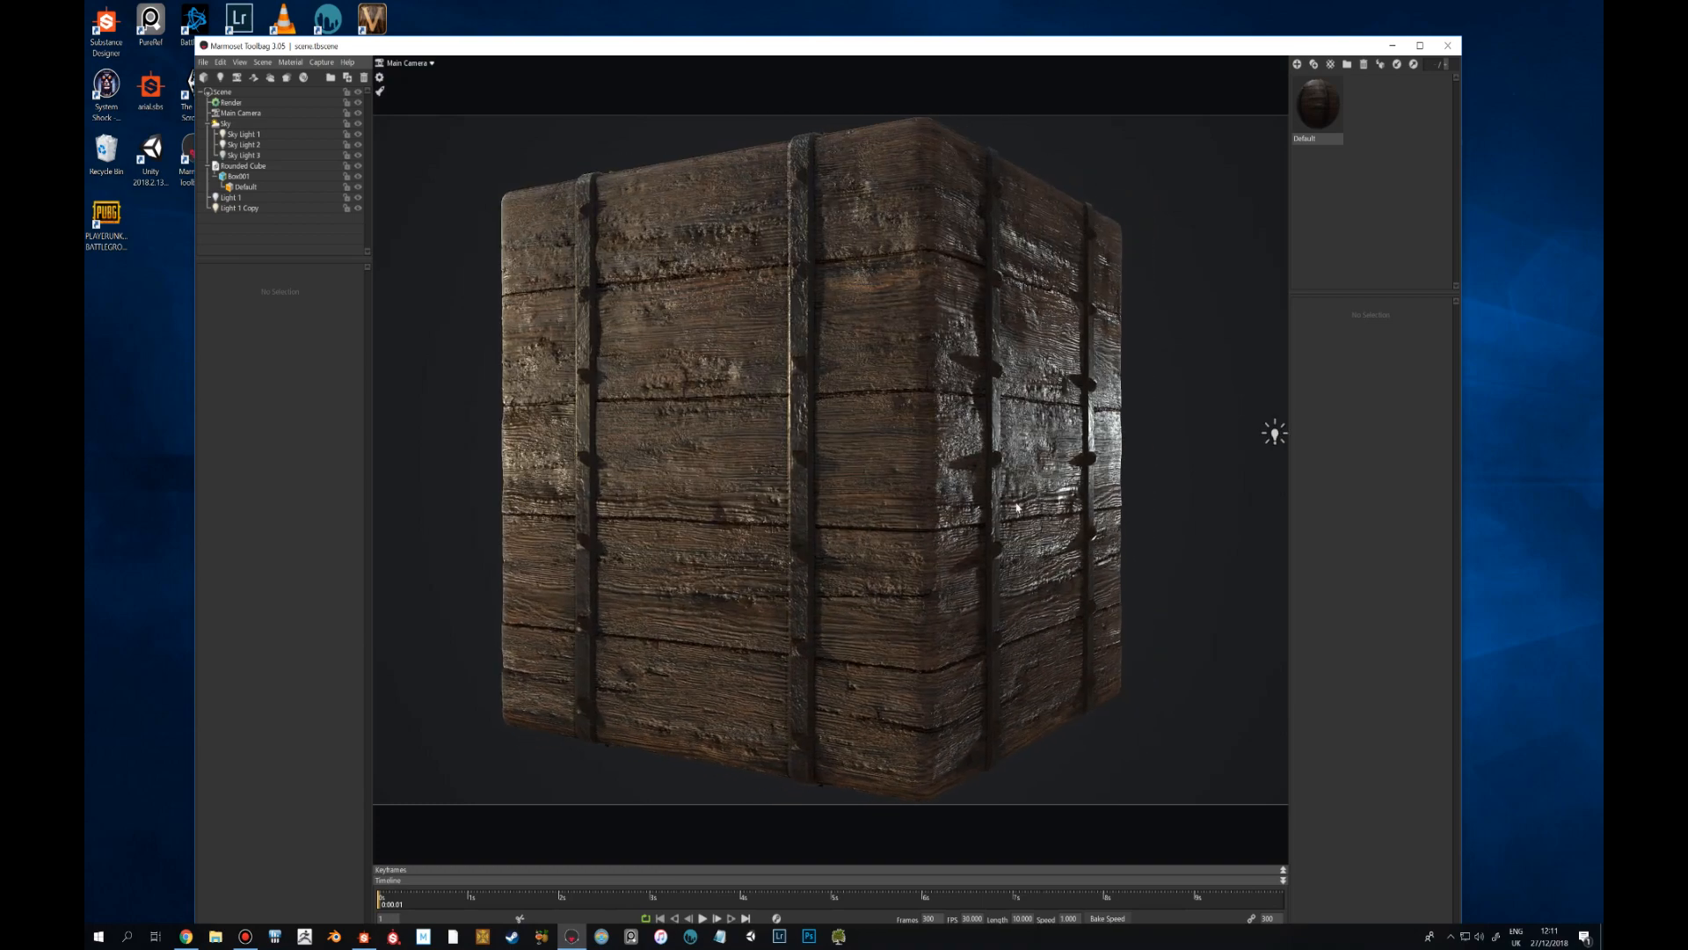
Open the Default material's settings to review its texture maps and Extra options, and check the cube's lit side.
left_click(1338, 138)
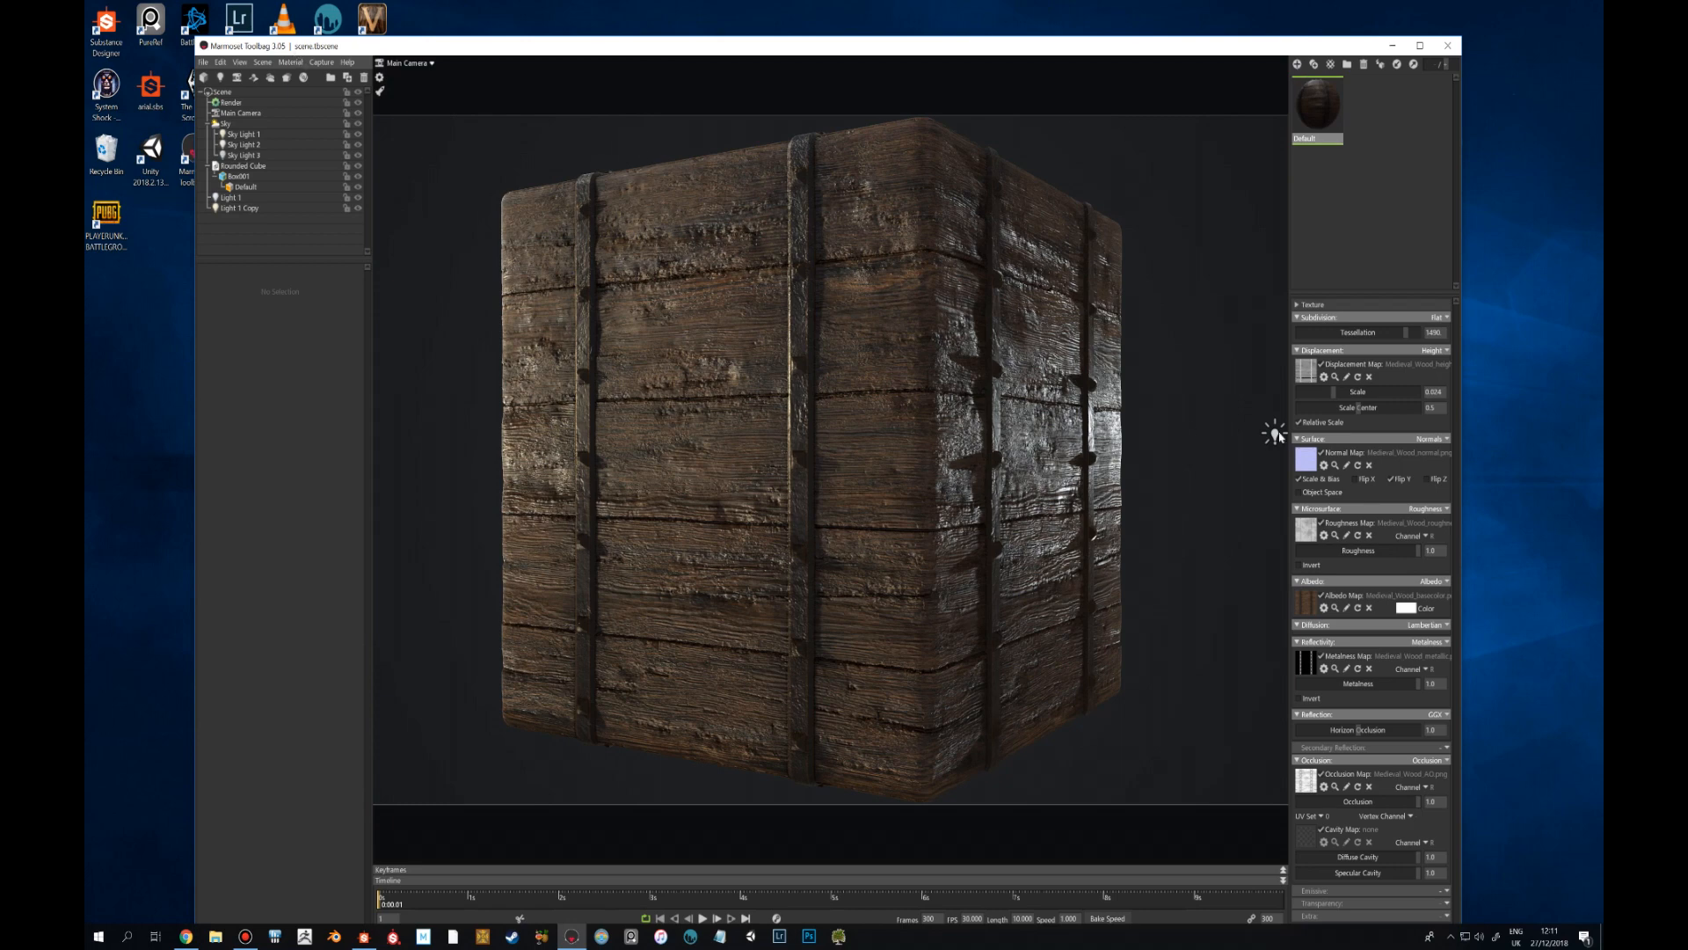
left_click(1391, 480)
left_click(1443, 919)
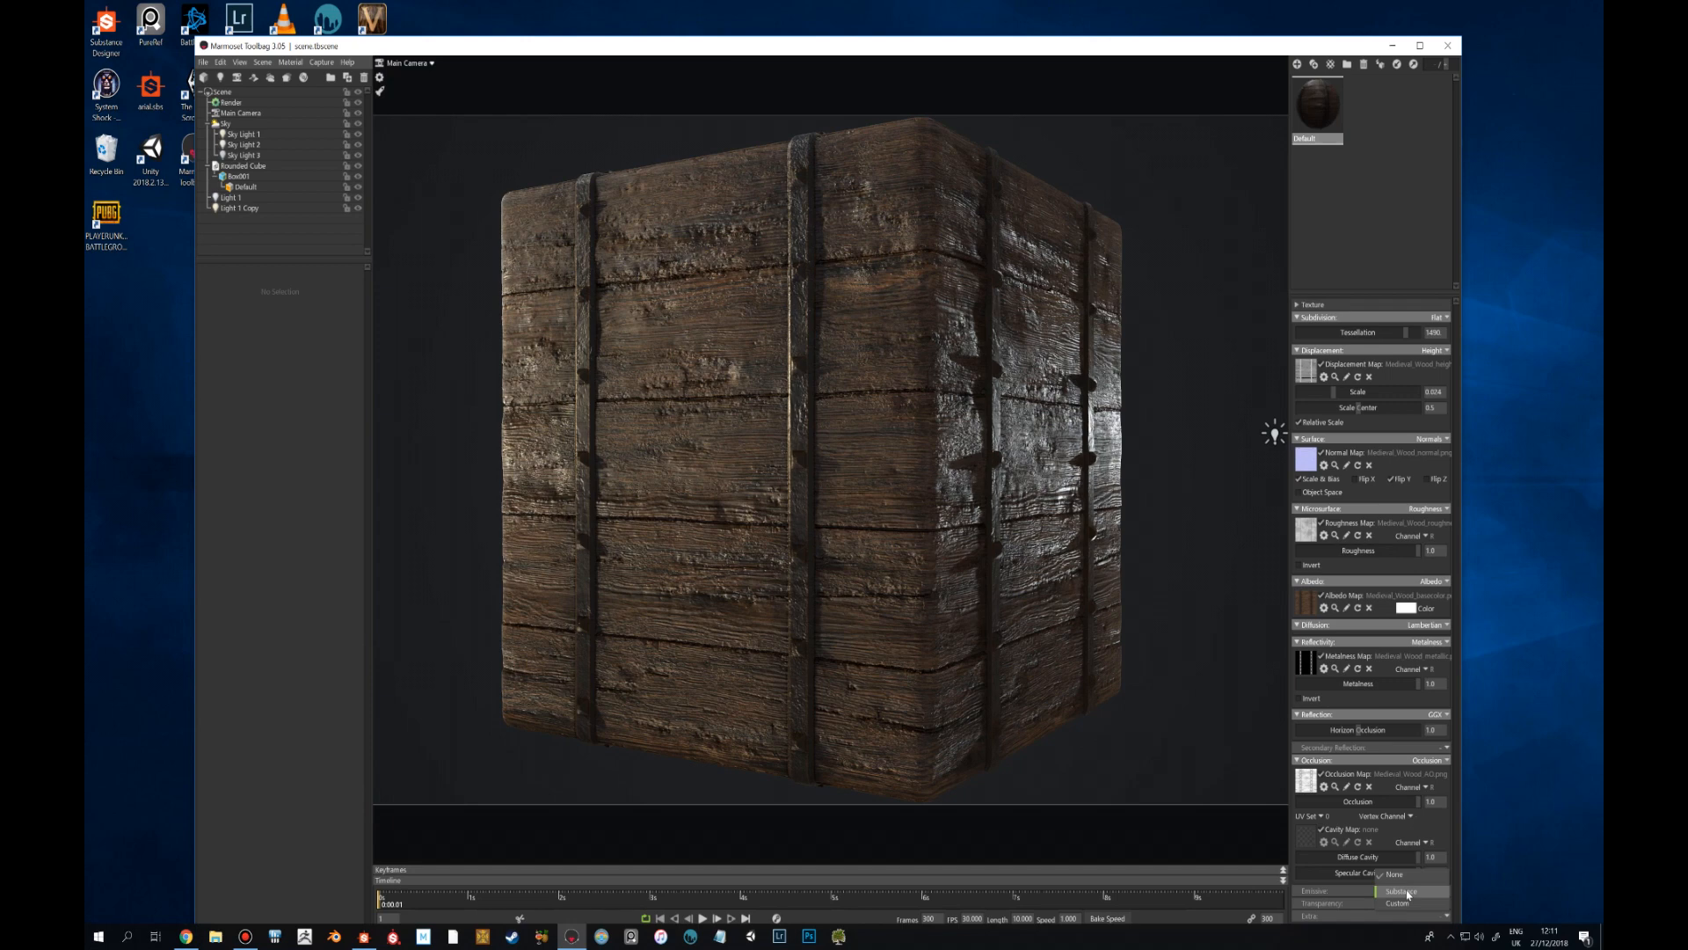
left_click(1111, 717)
left_click_drag(1000, 571, 877, 606)
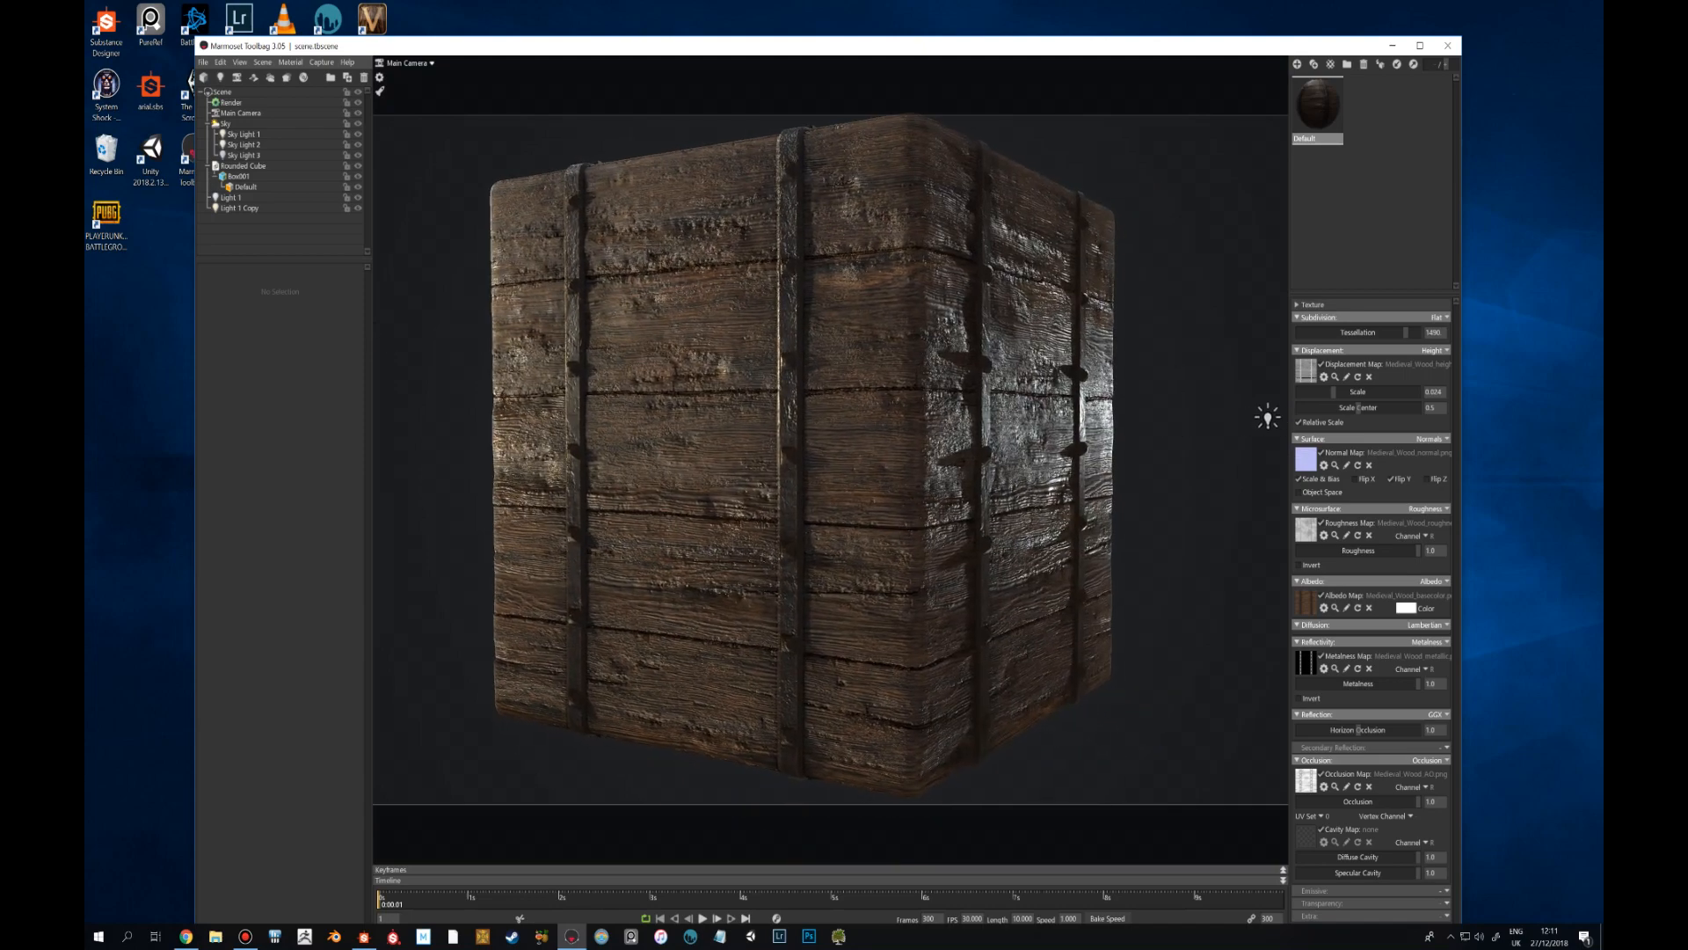
Switch to Substance Designer to view the whole graph and examine the cube's planks and bands up close in 3D.
left_click(364, 935)
scroll(787, 426, "down", 3)
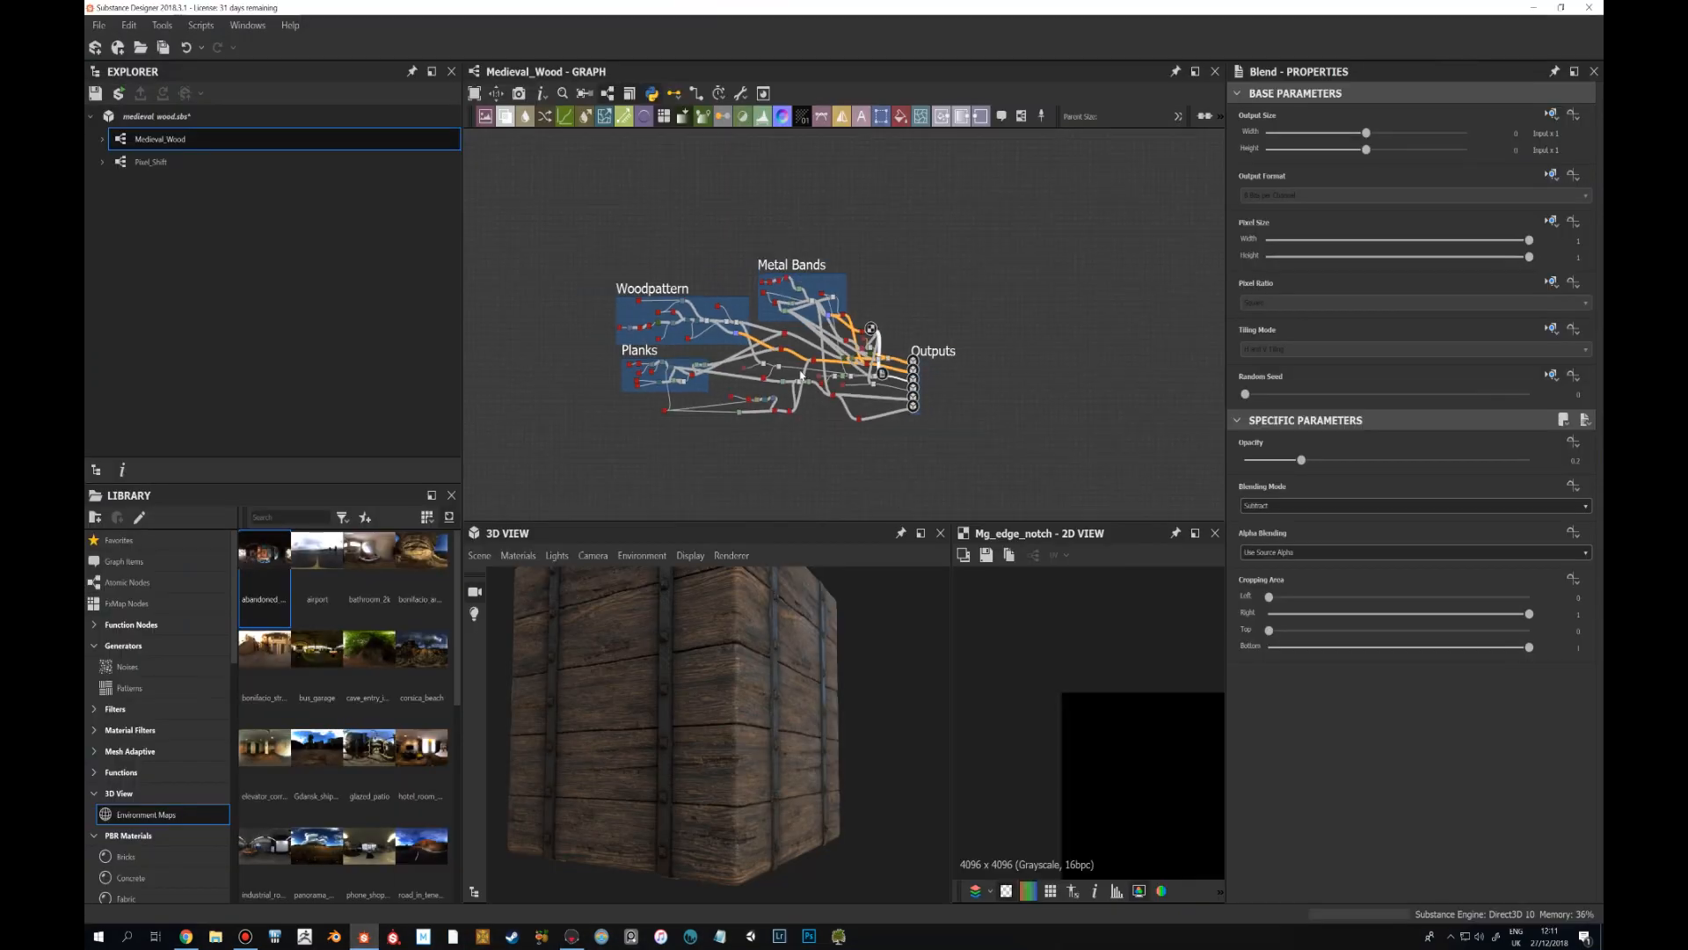
scroll(787, 426, "up", 1)
middle_click_drag(788, 426, 791, 425)
left_click_drag(742, 641, 600, 694)
scroll(600, 694, "up", 2)
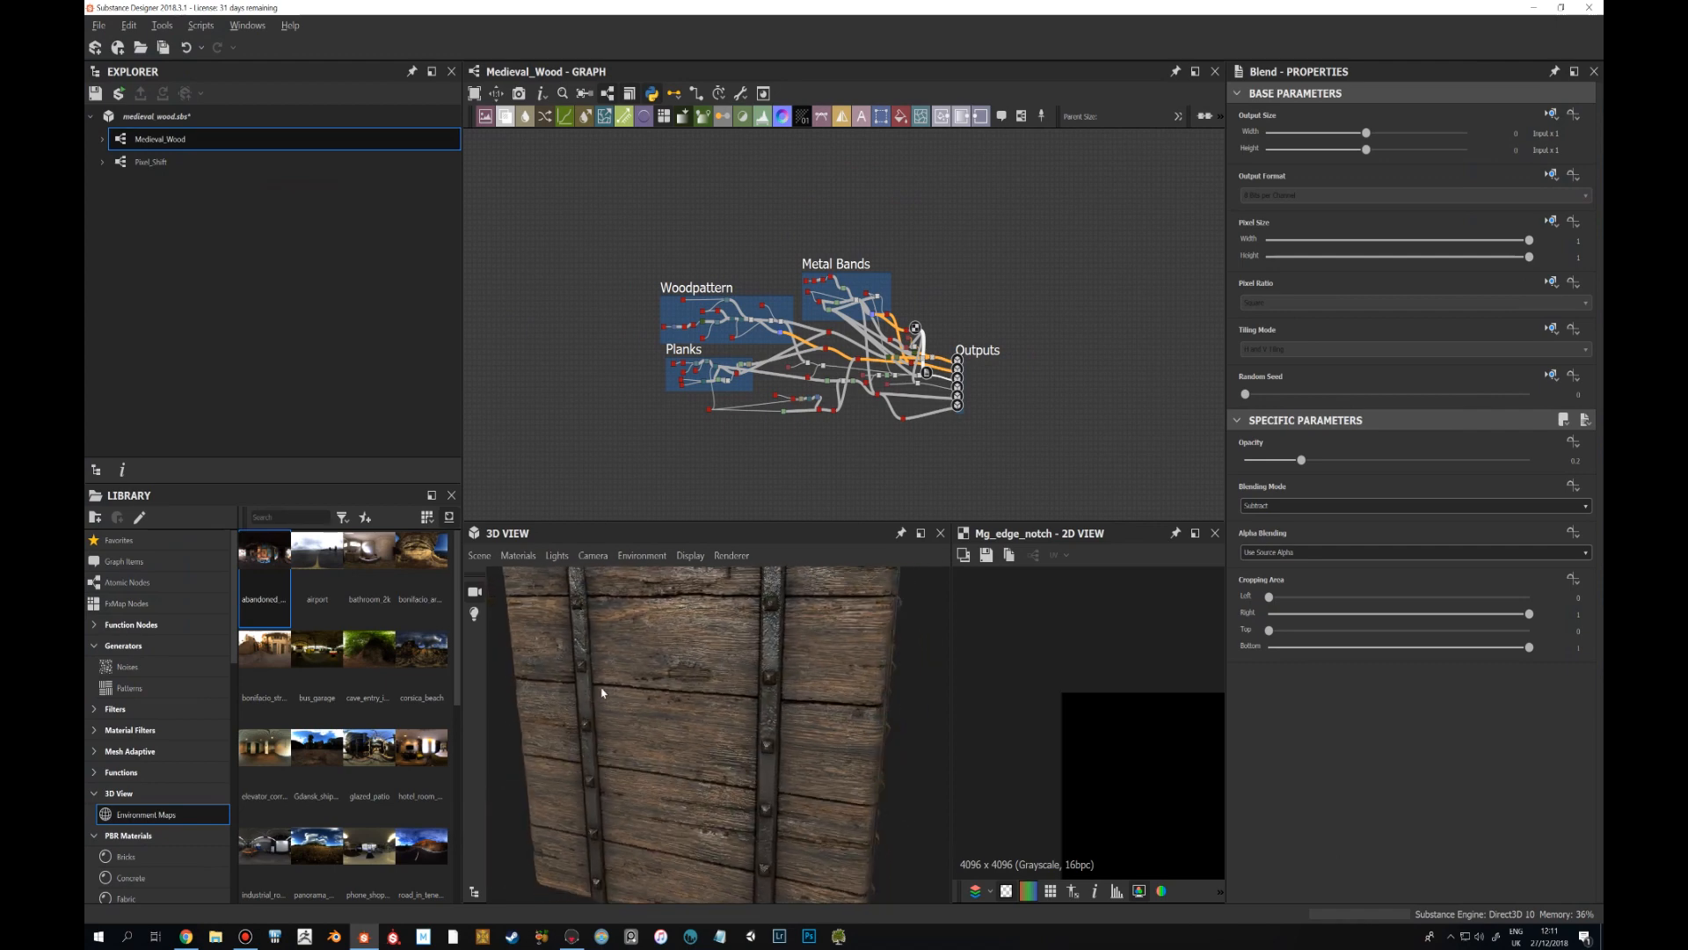
Preview the tile_generator node at the start of the Planks frame and fit its whole output in the 2D view.
scroll(876, 351, "up", 5)
middle_click_drag(870, 363, 1032, 318)
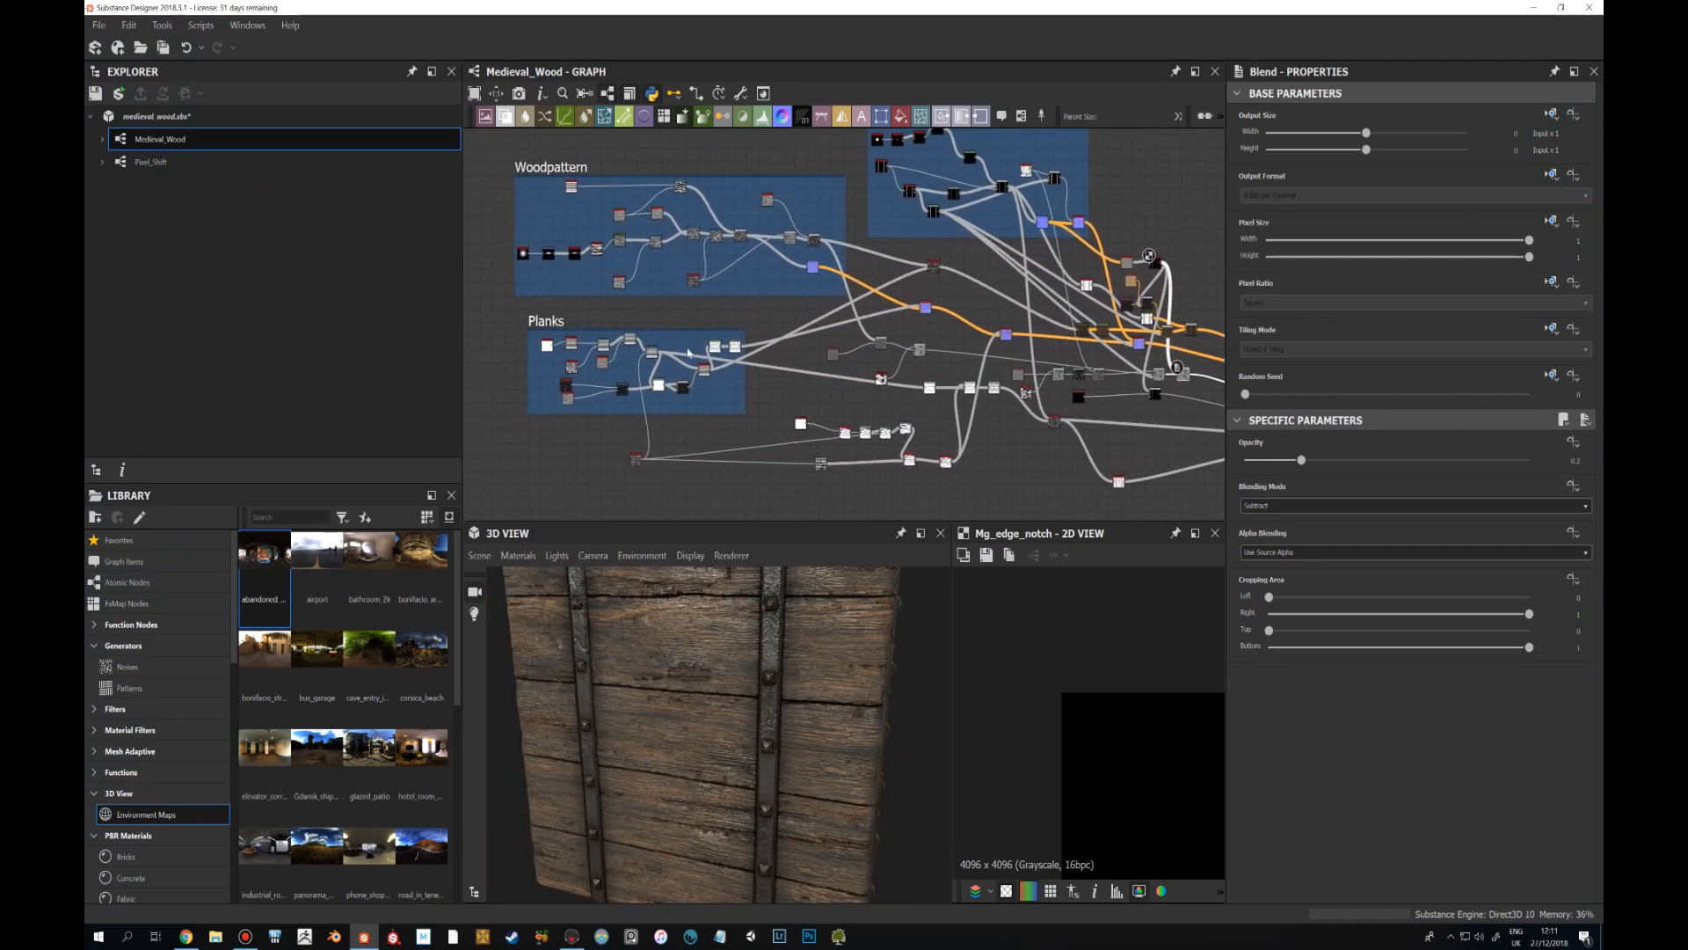
middle_click_drag(707, 346, 752, 325)
scroll(752, 325, "up", 2)
middle_click_drag(535, 318, 600, 295)
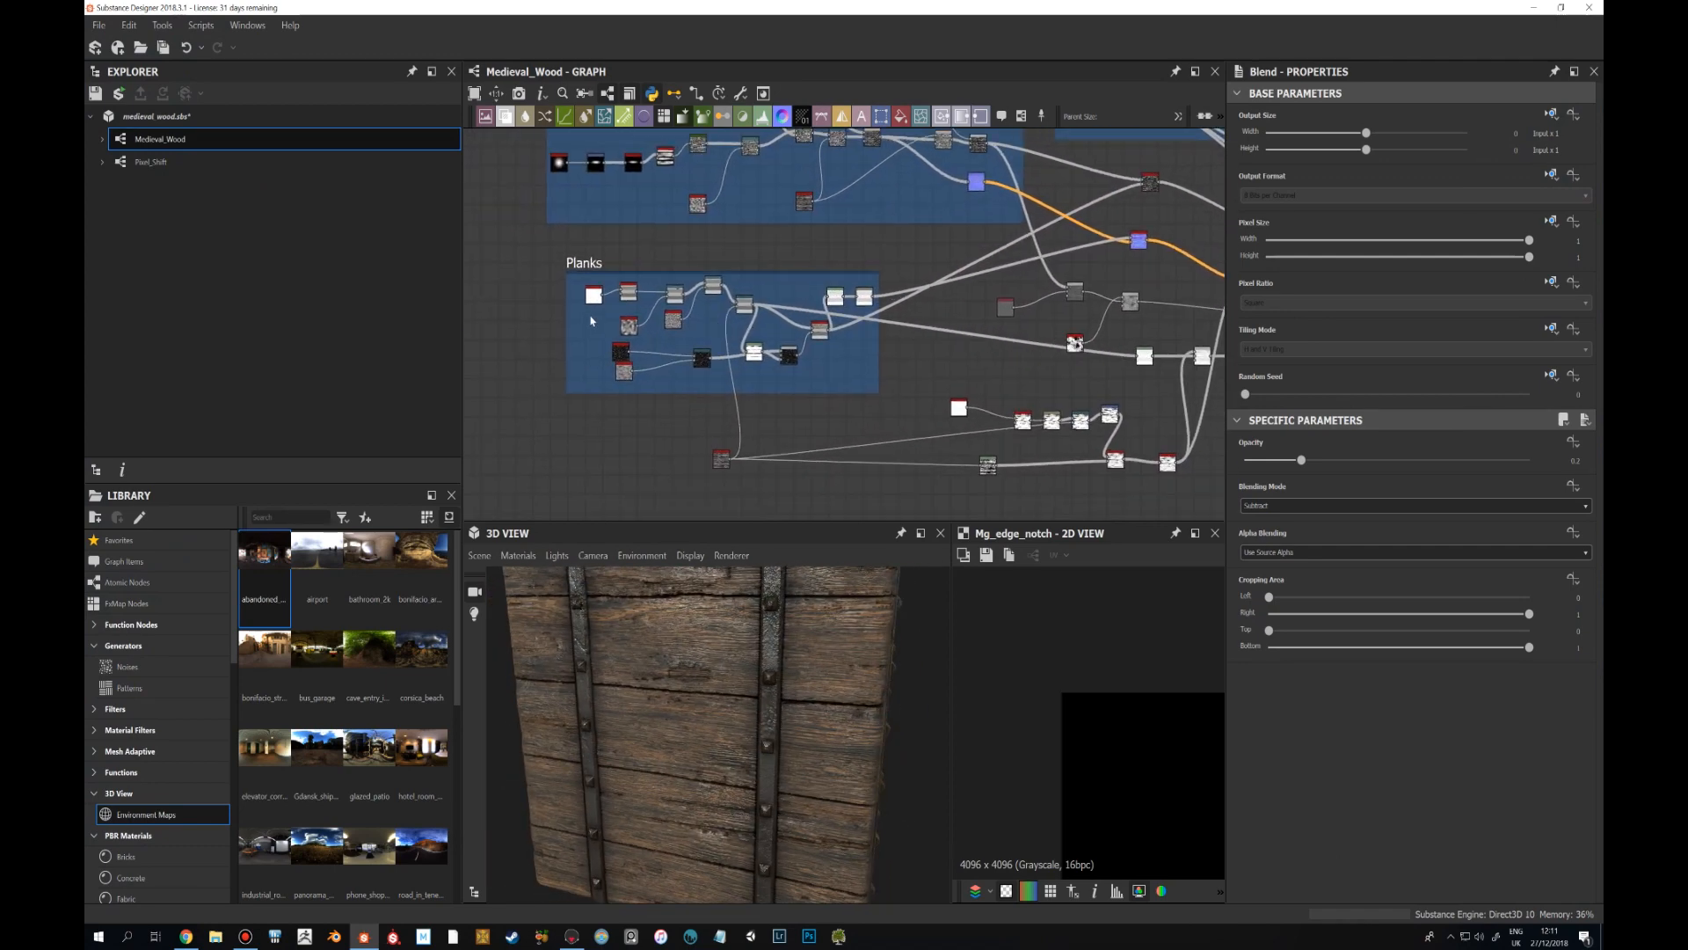
double_click(628, 291)
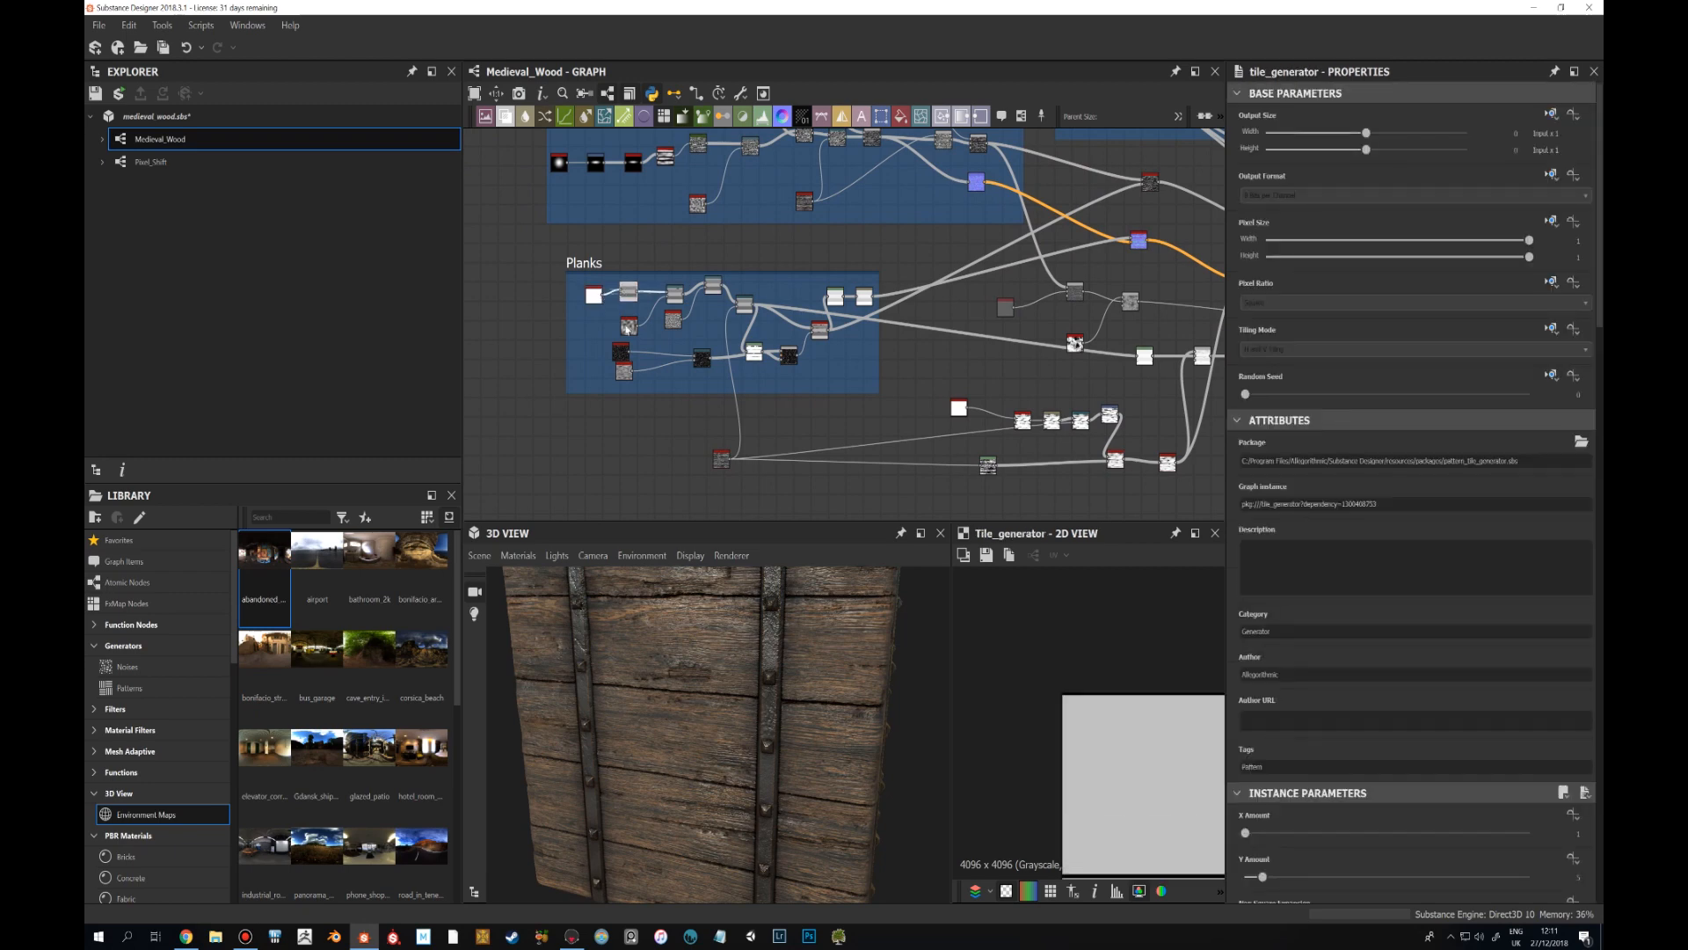
scroll(754, 629, "down", 2)
scroll(1107, 764, "down", 3)
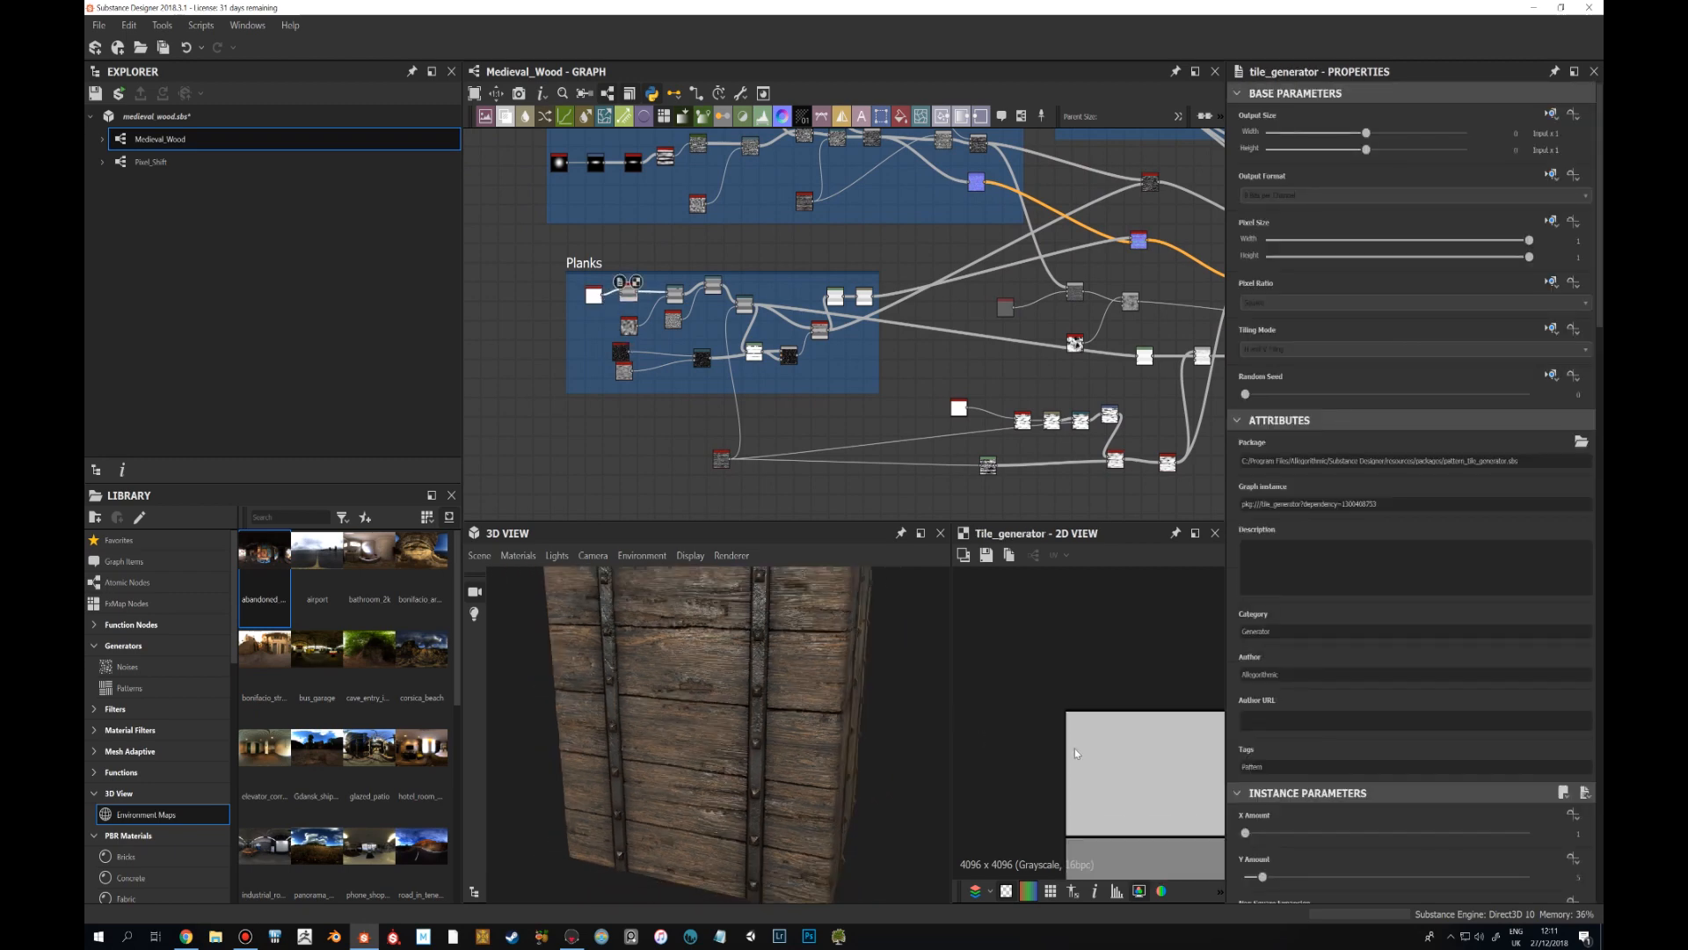
key("f")
Preview the Square shape node that starts the Planks frame, and compare it with the tile_generator's plank rows.
double_click(594, 295)
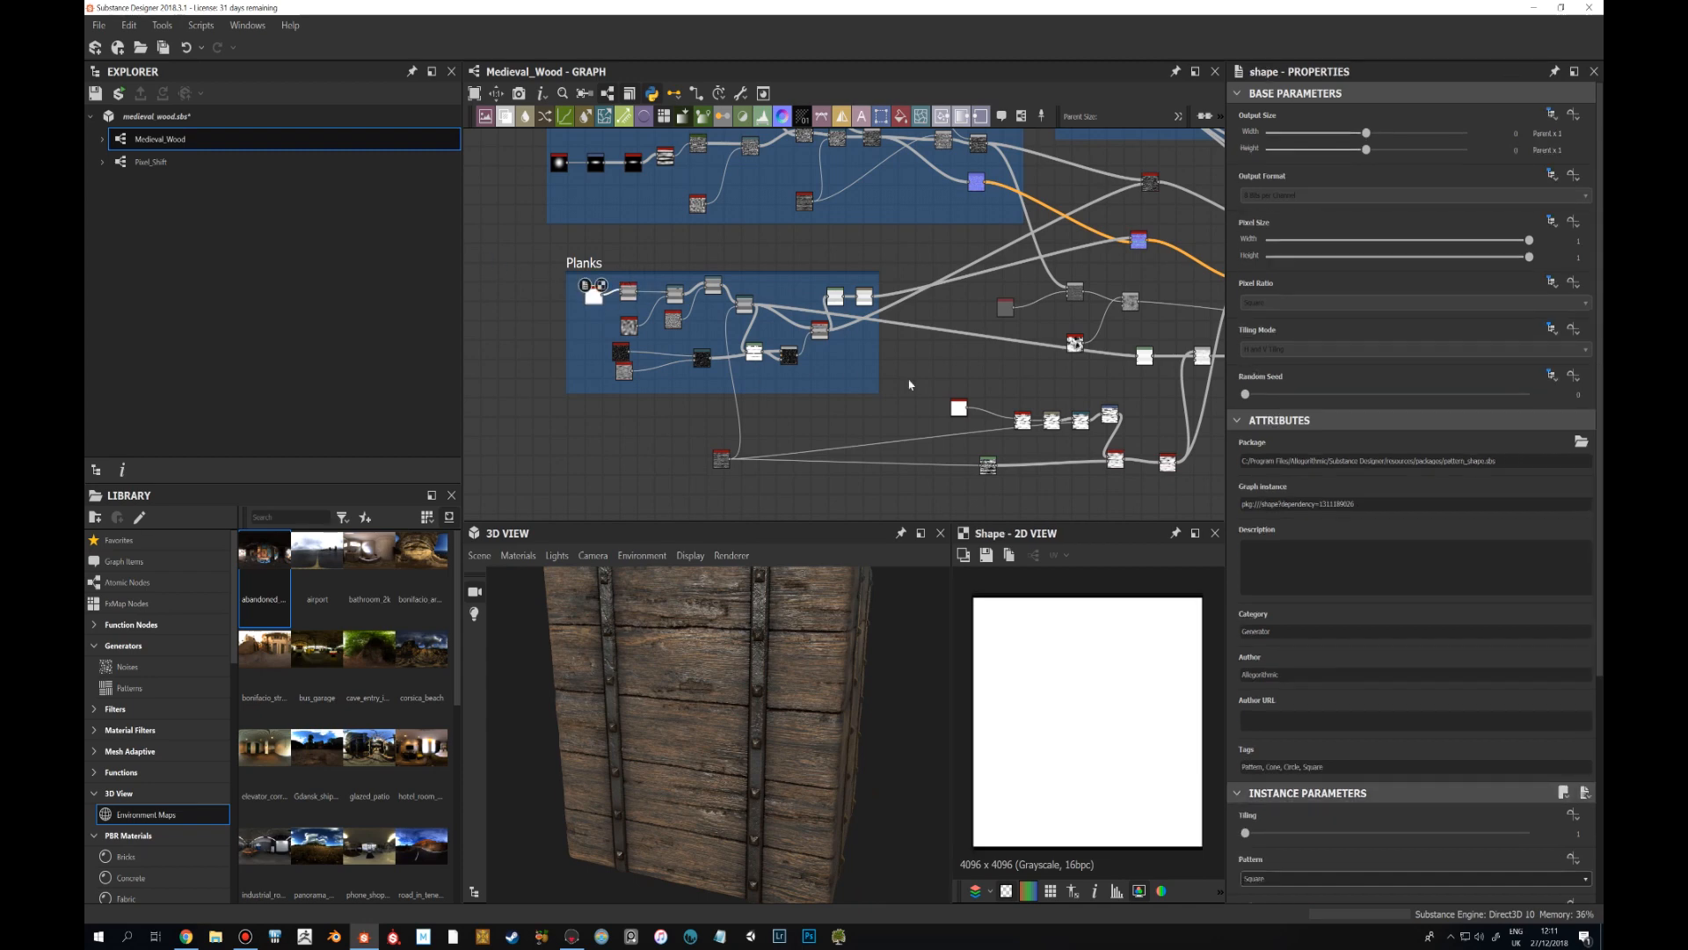
scroll(1369, 809, "down", 3)
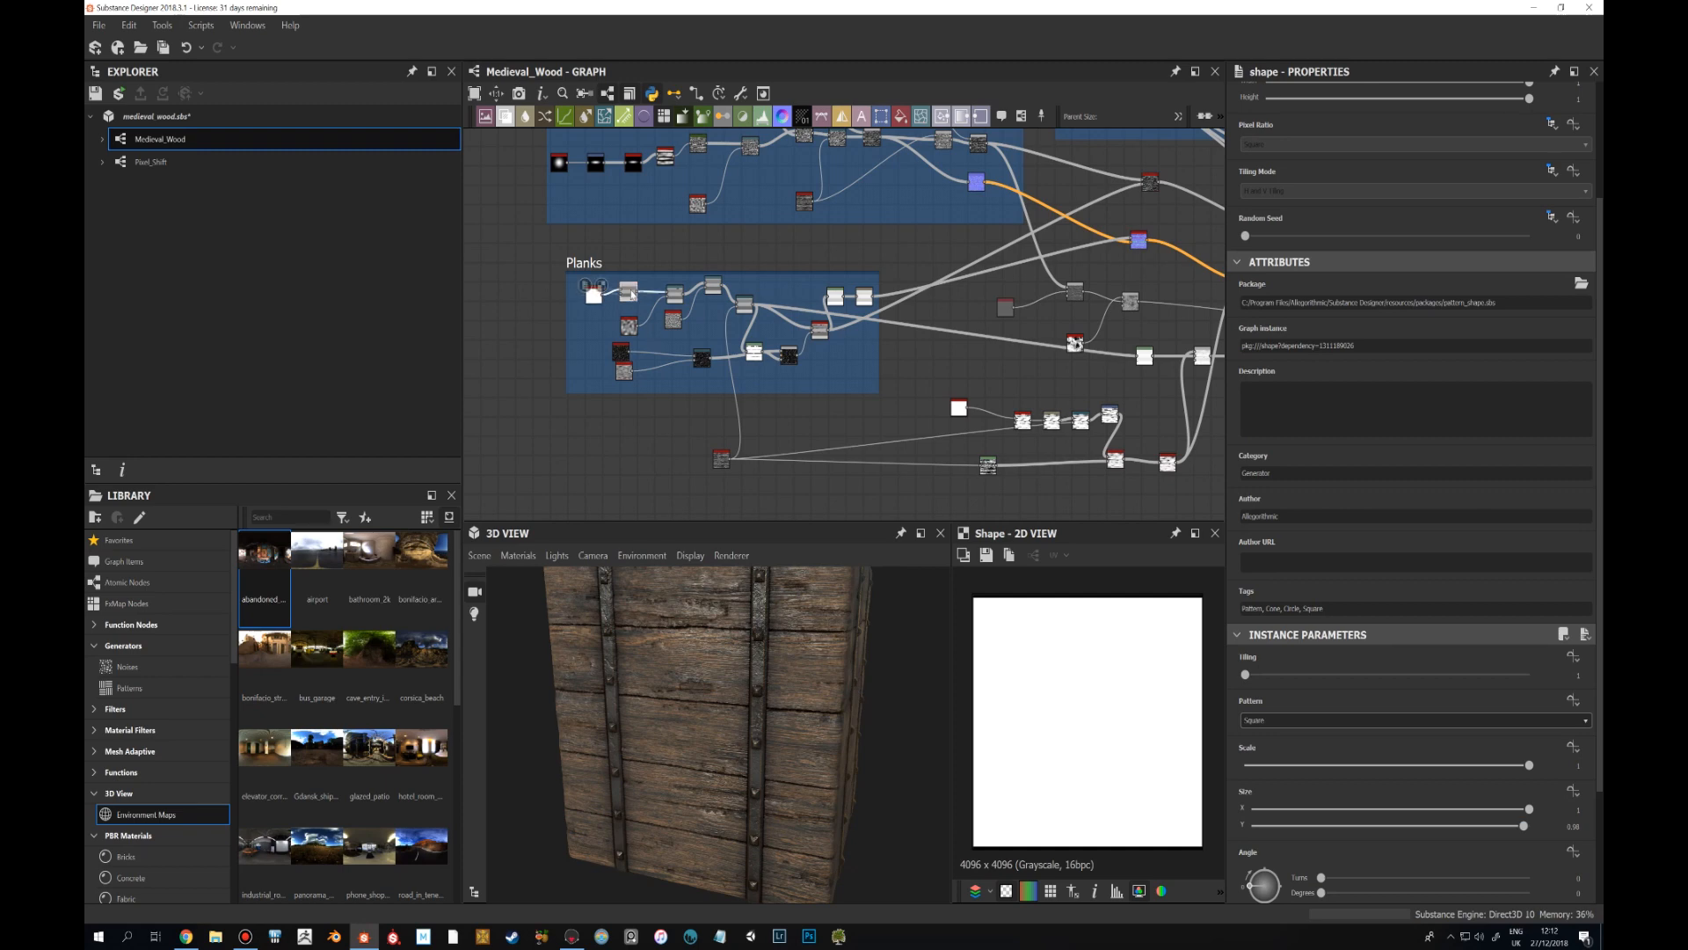
scroll(1047, 724, "down", 2)
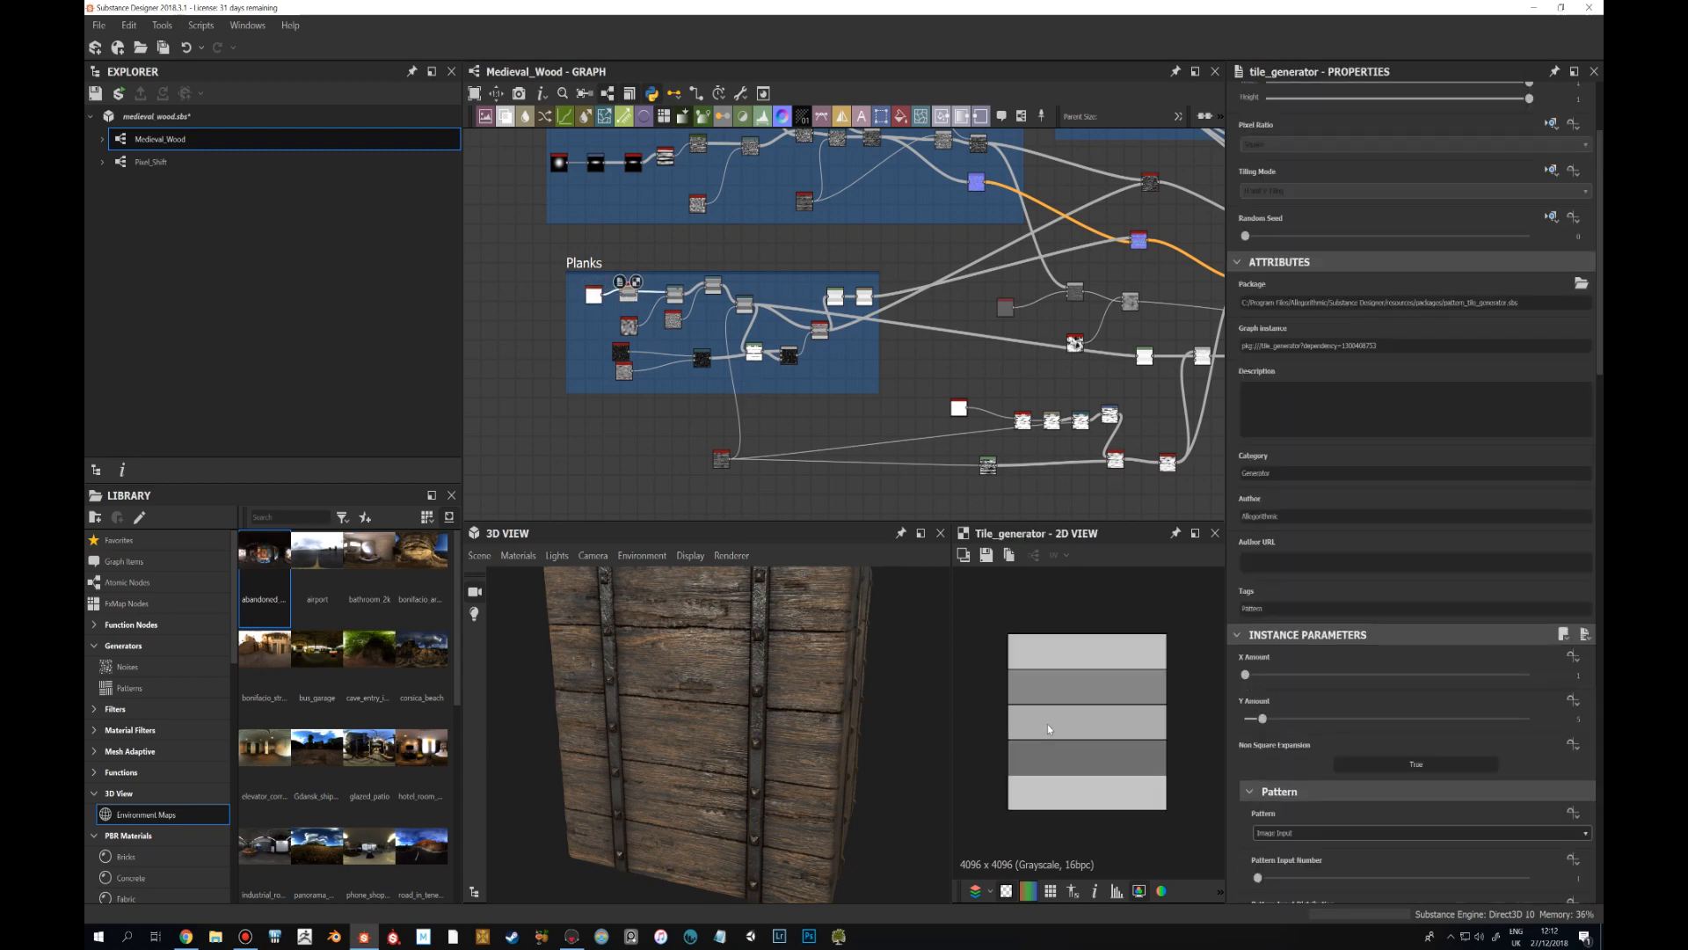
scroll(1047, 724, "up", 3)
scroll(1047, 725, "down", 3)
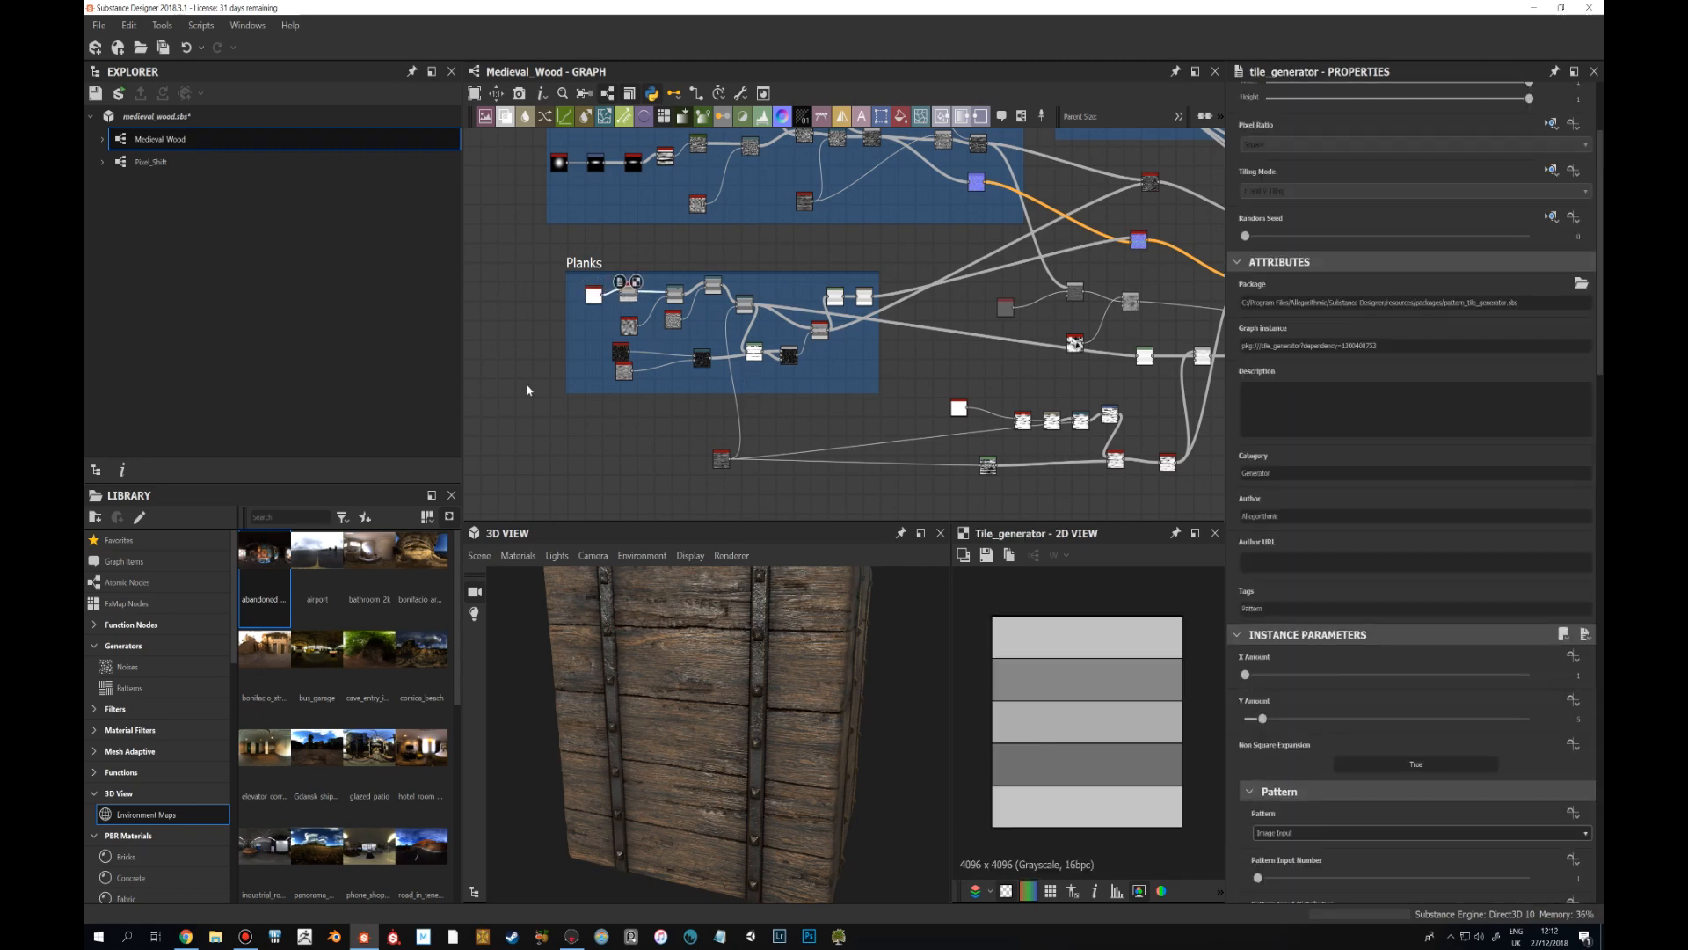
Preview the slope_blur_grayscale_2 node in the Planks frame and examine its plank edges up close.
double_click(817, 334)
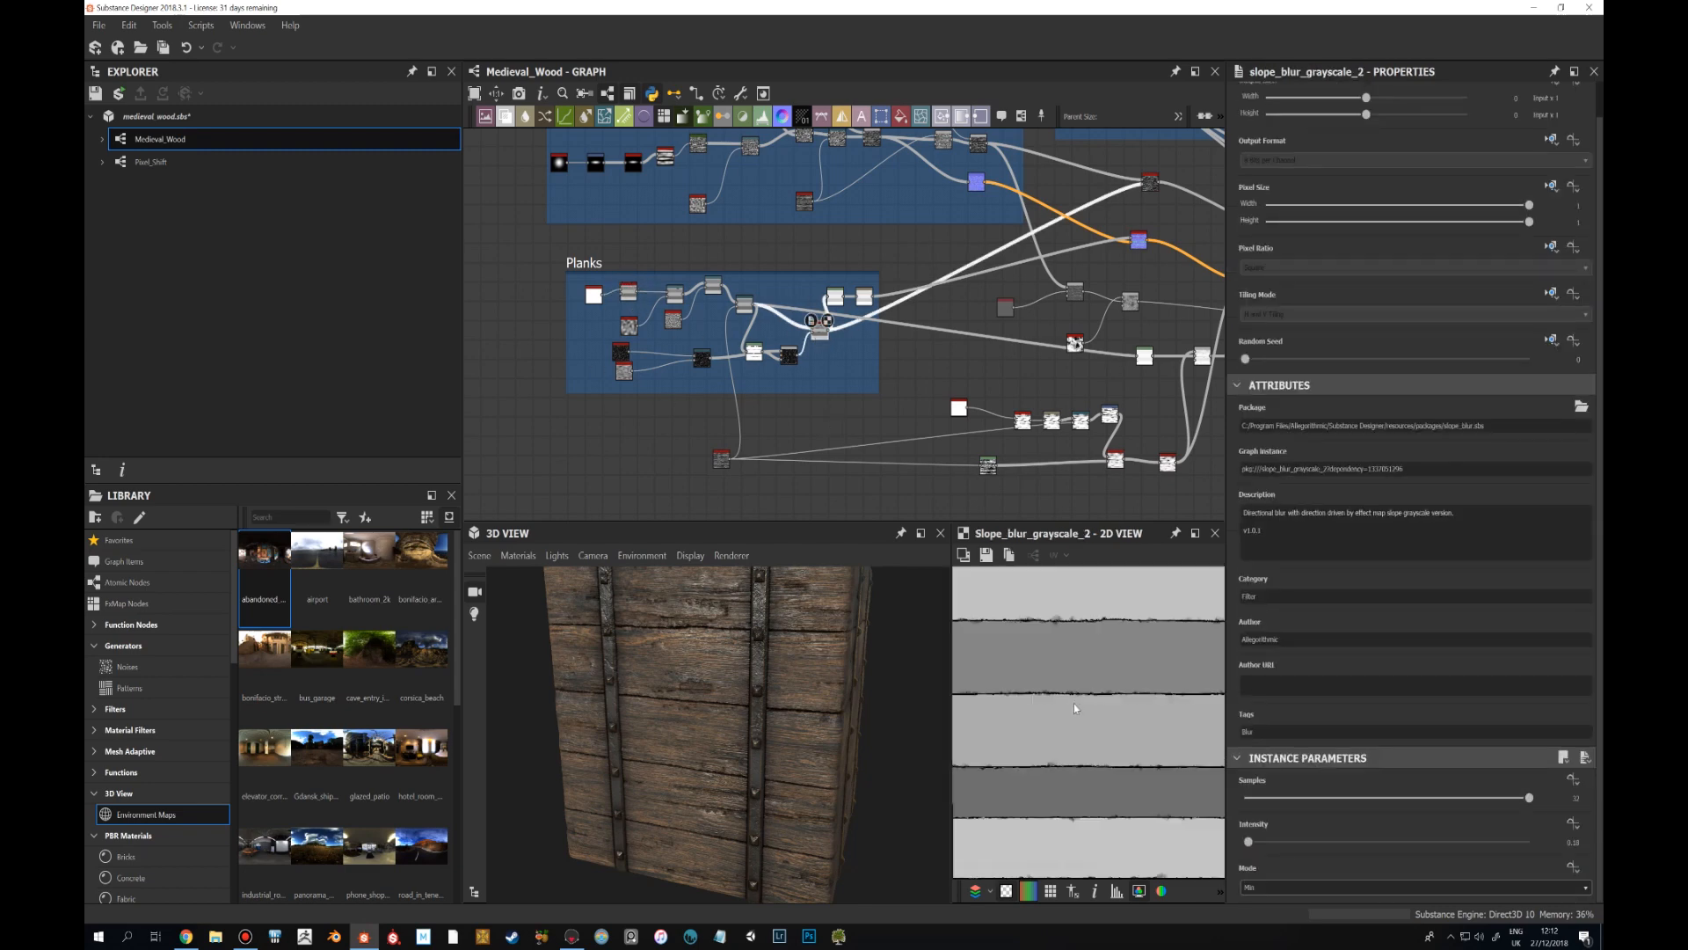
scroll(1074, 705, "up", 2)
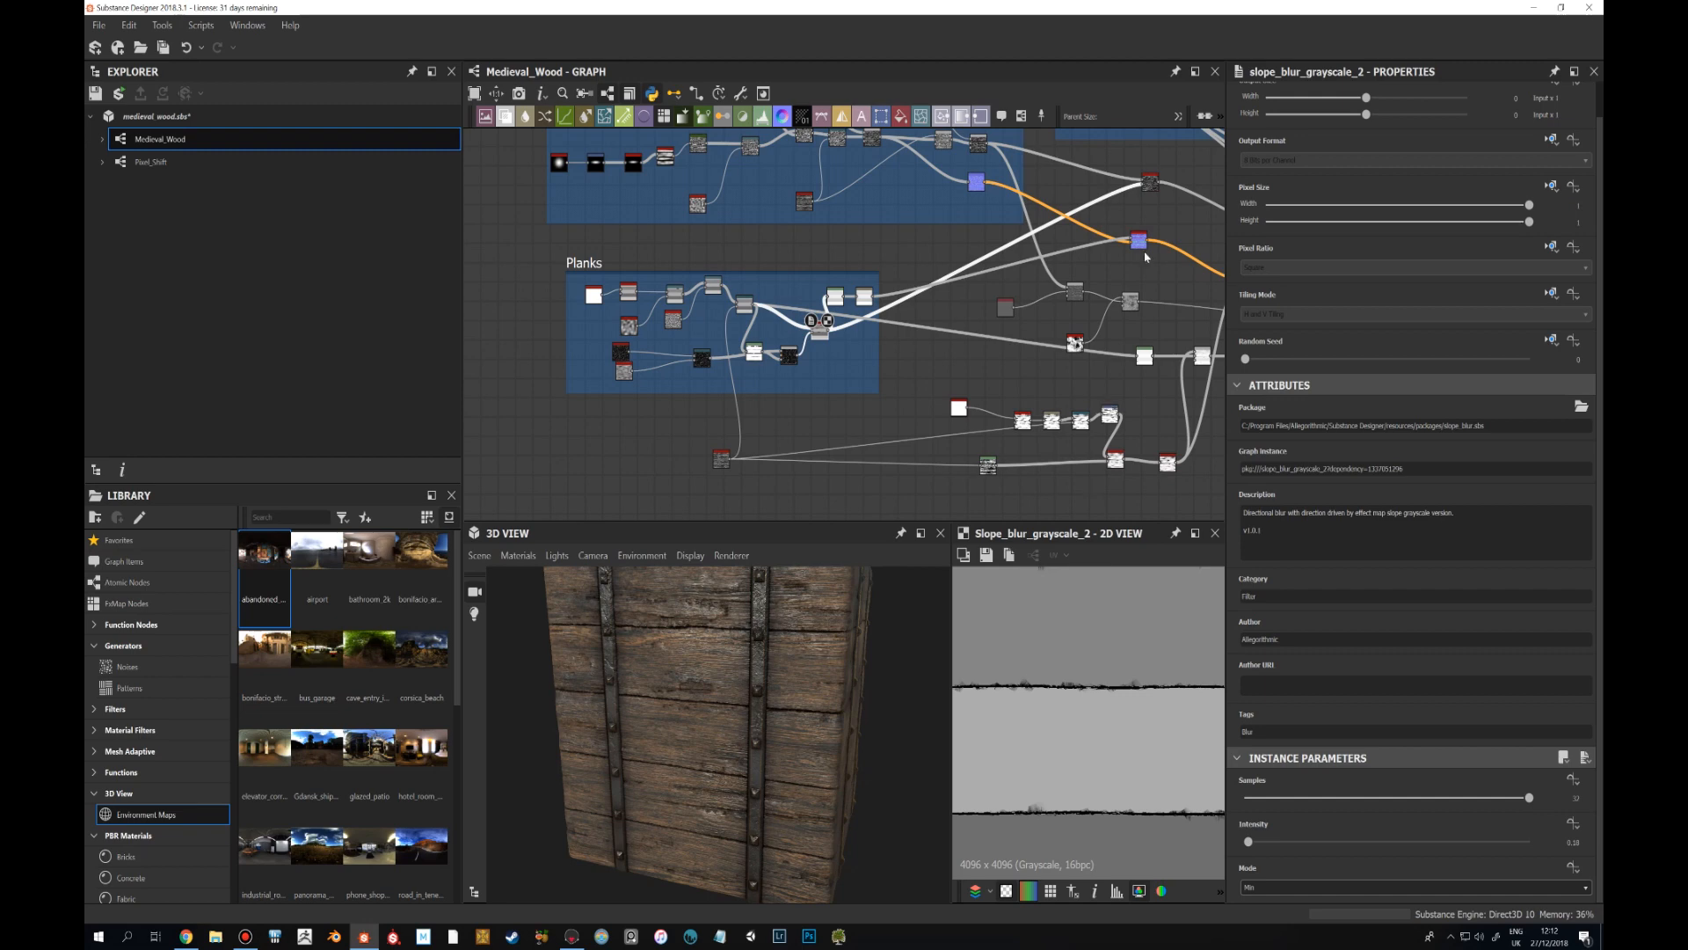
scroll(885, 381, "up", 3)
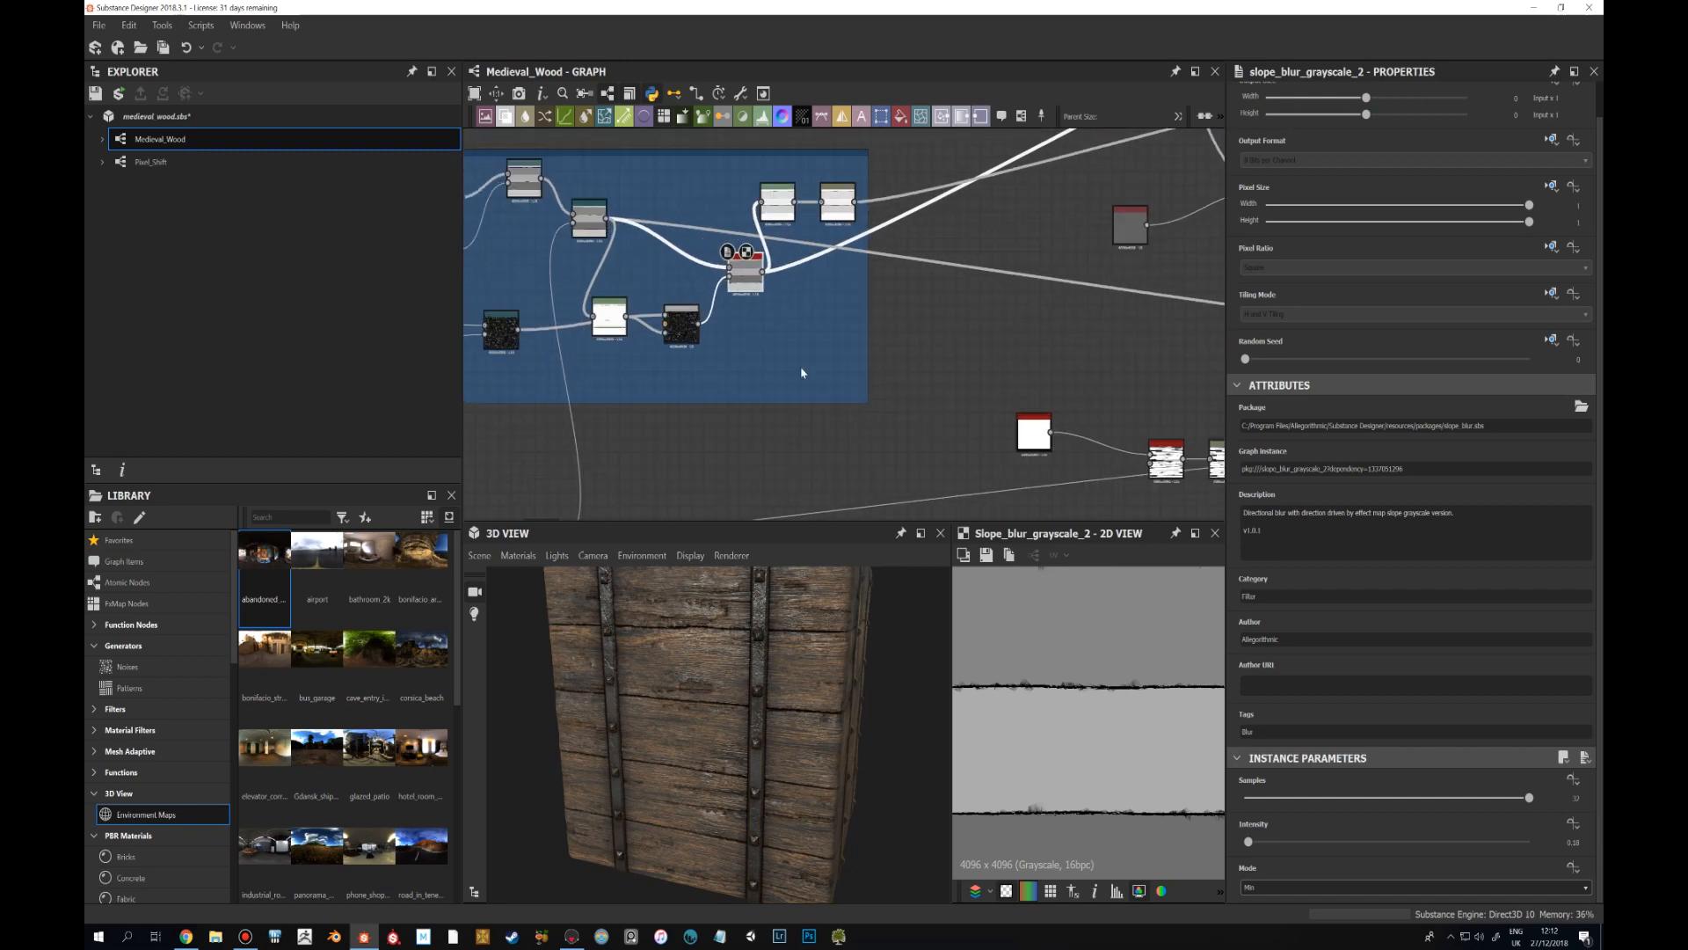
Preview the Blend that feeds the plank slope blur, and the Directional Warp earlier in that chain.
double_click(681, 325)
middle_click_drag(730, 323, 848, 290)
double_click(628, 307)
middle_click_drag(628, 310, 757, 279)
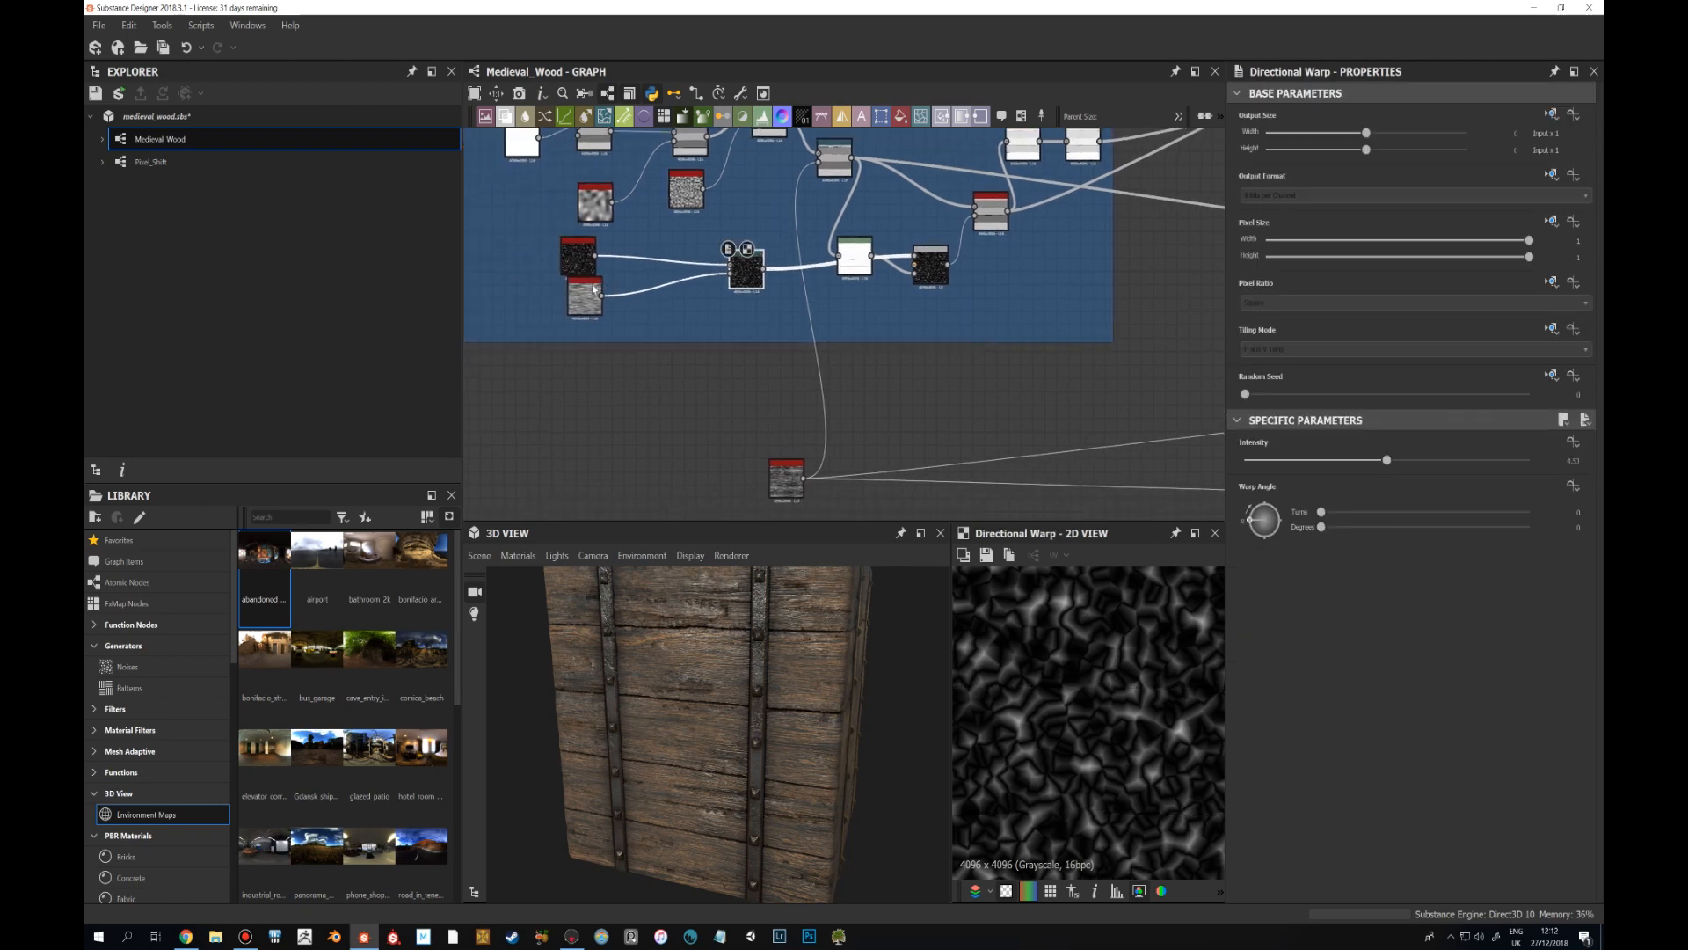
Preview the crystal_1 and directional_noise_4 inputs, and examine the Directional Warp that combines them up close.
double_click(581, 258)
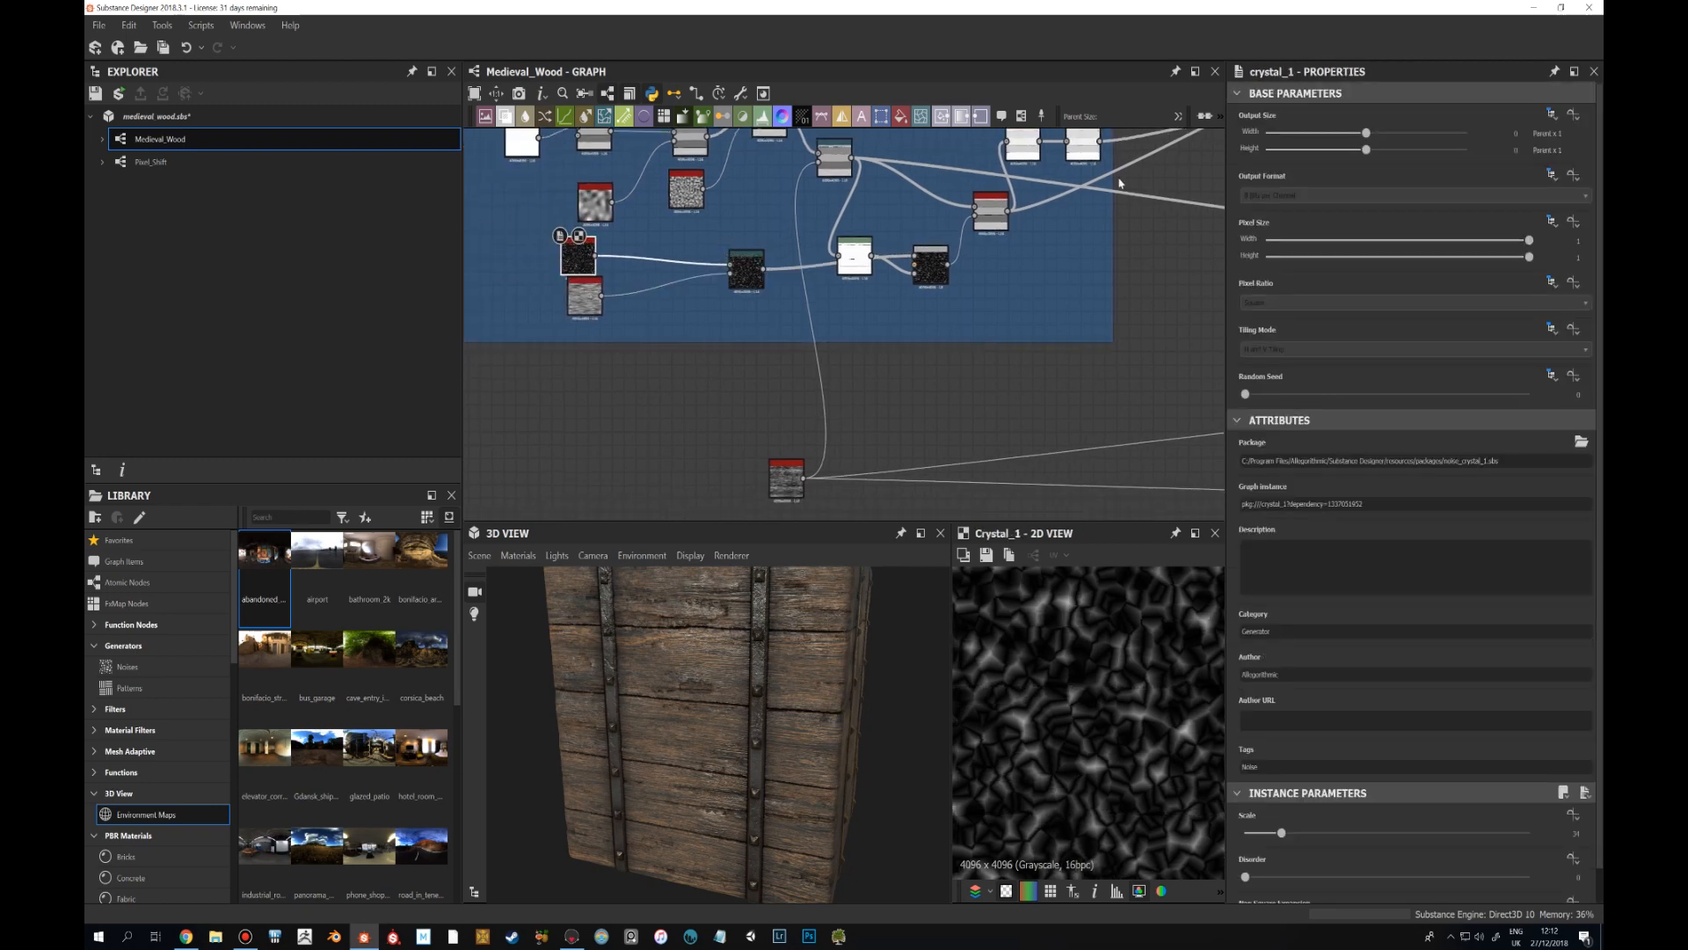
double_click(582, 292)
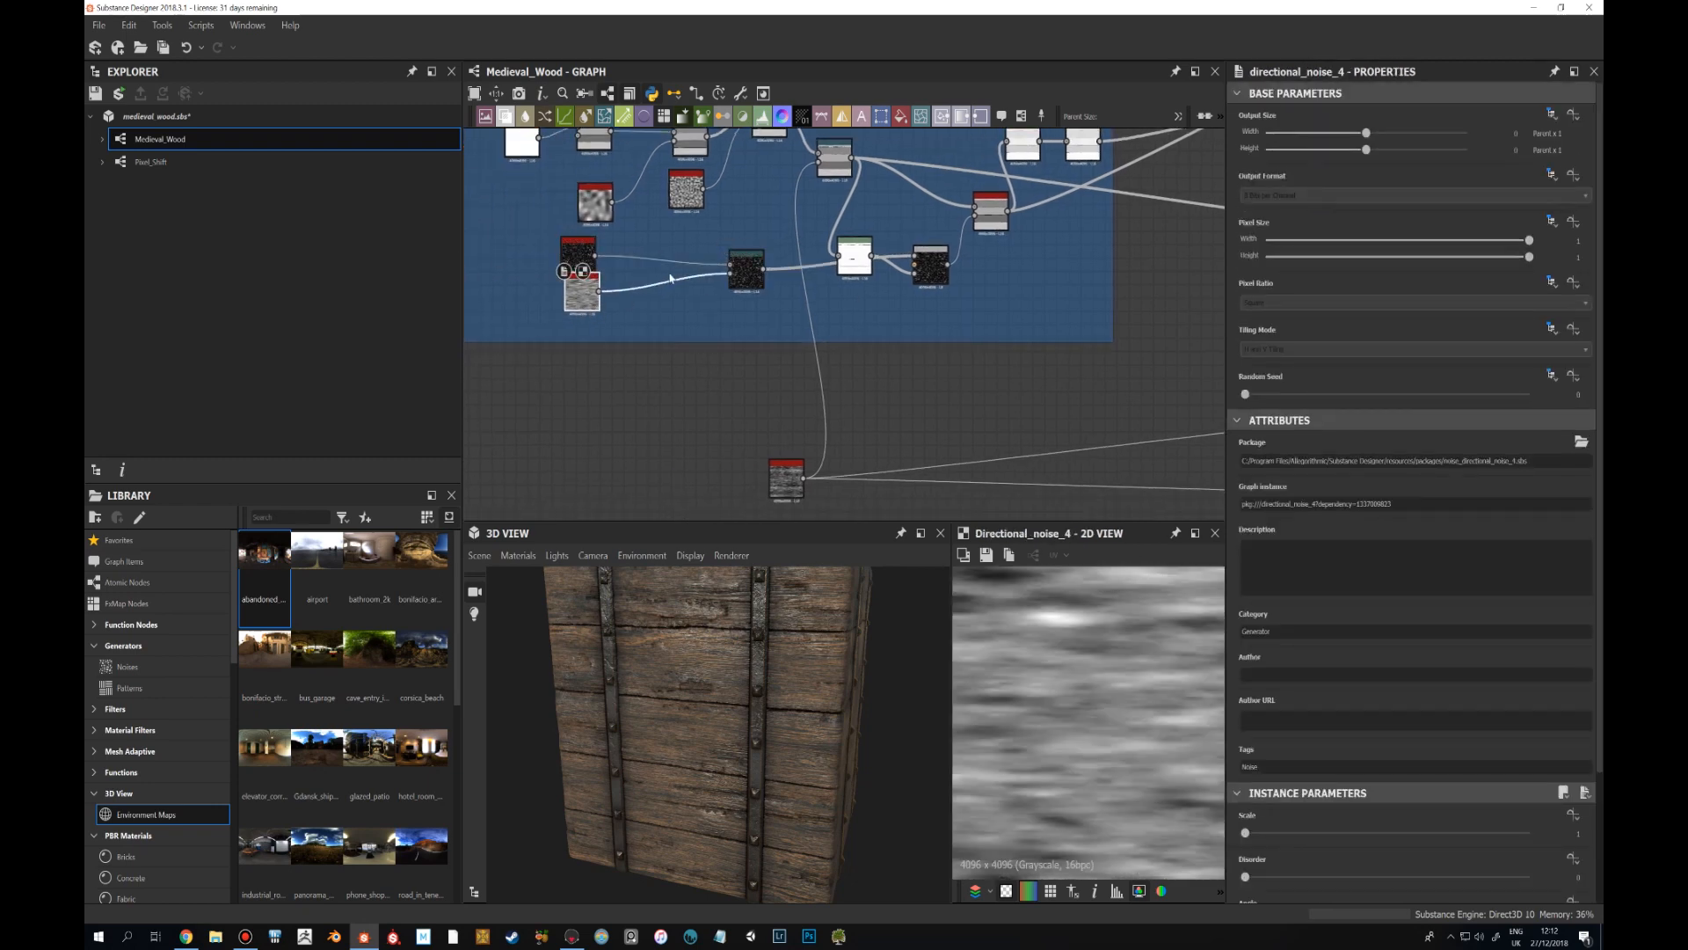
double_click(746, 271)
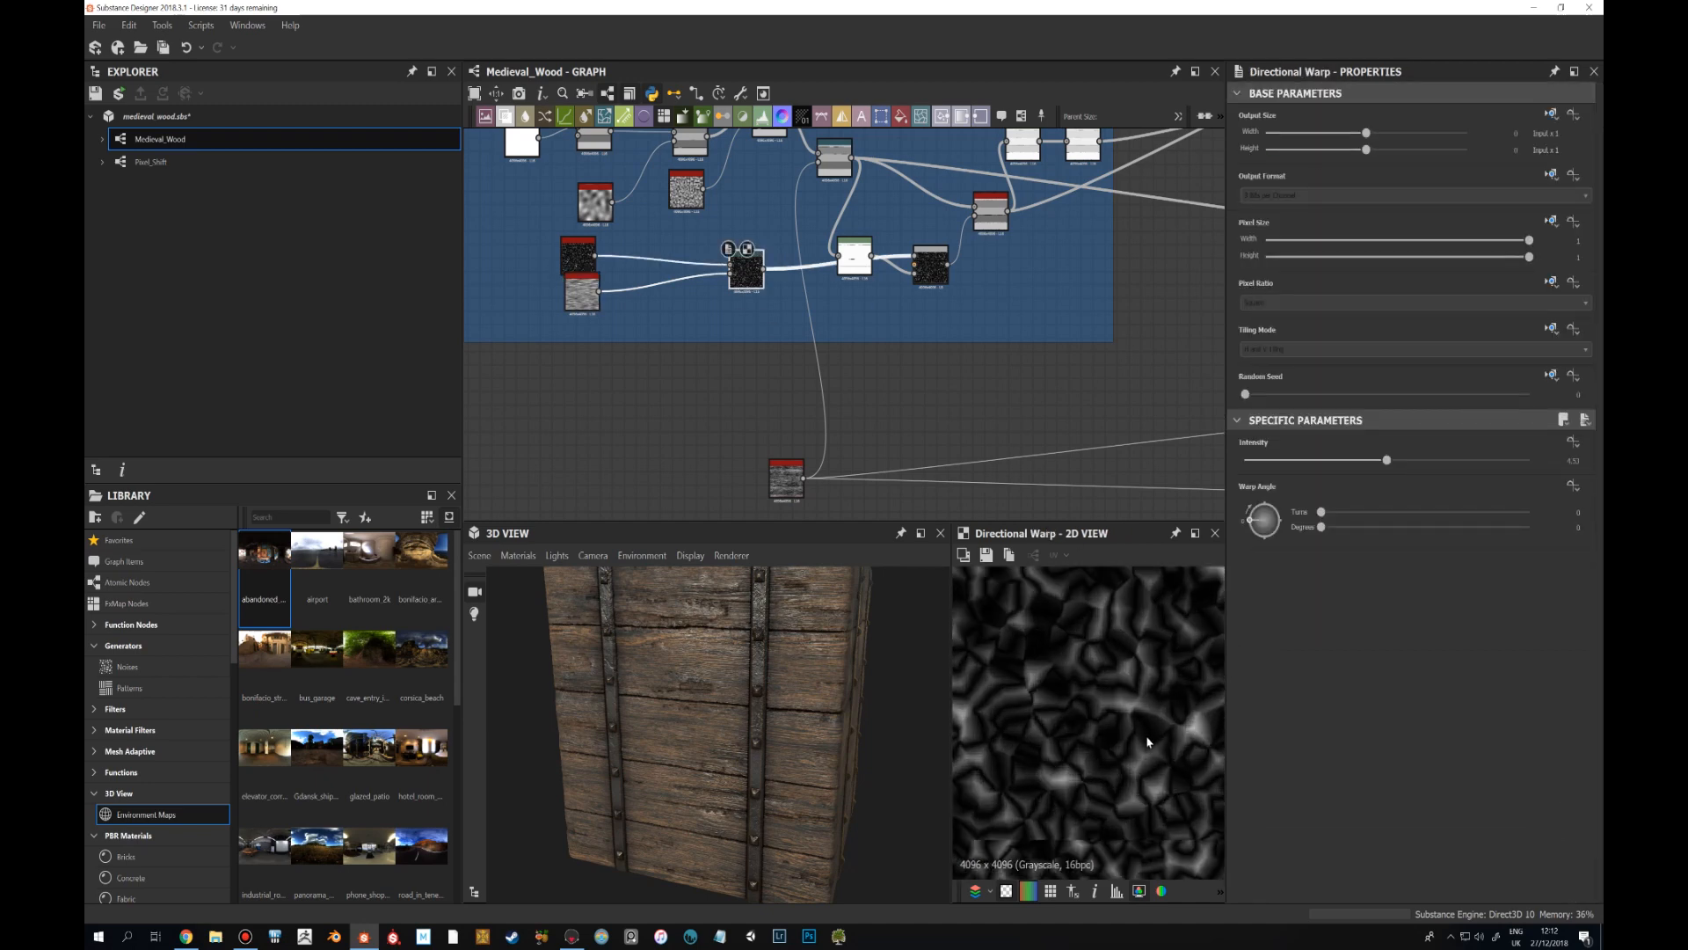
scroll(1135, 730, "up", 5)
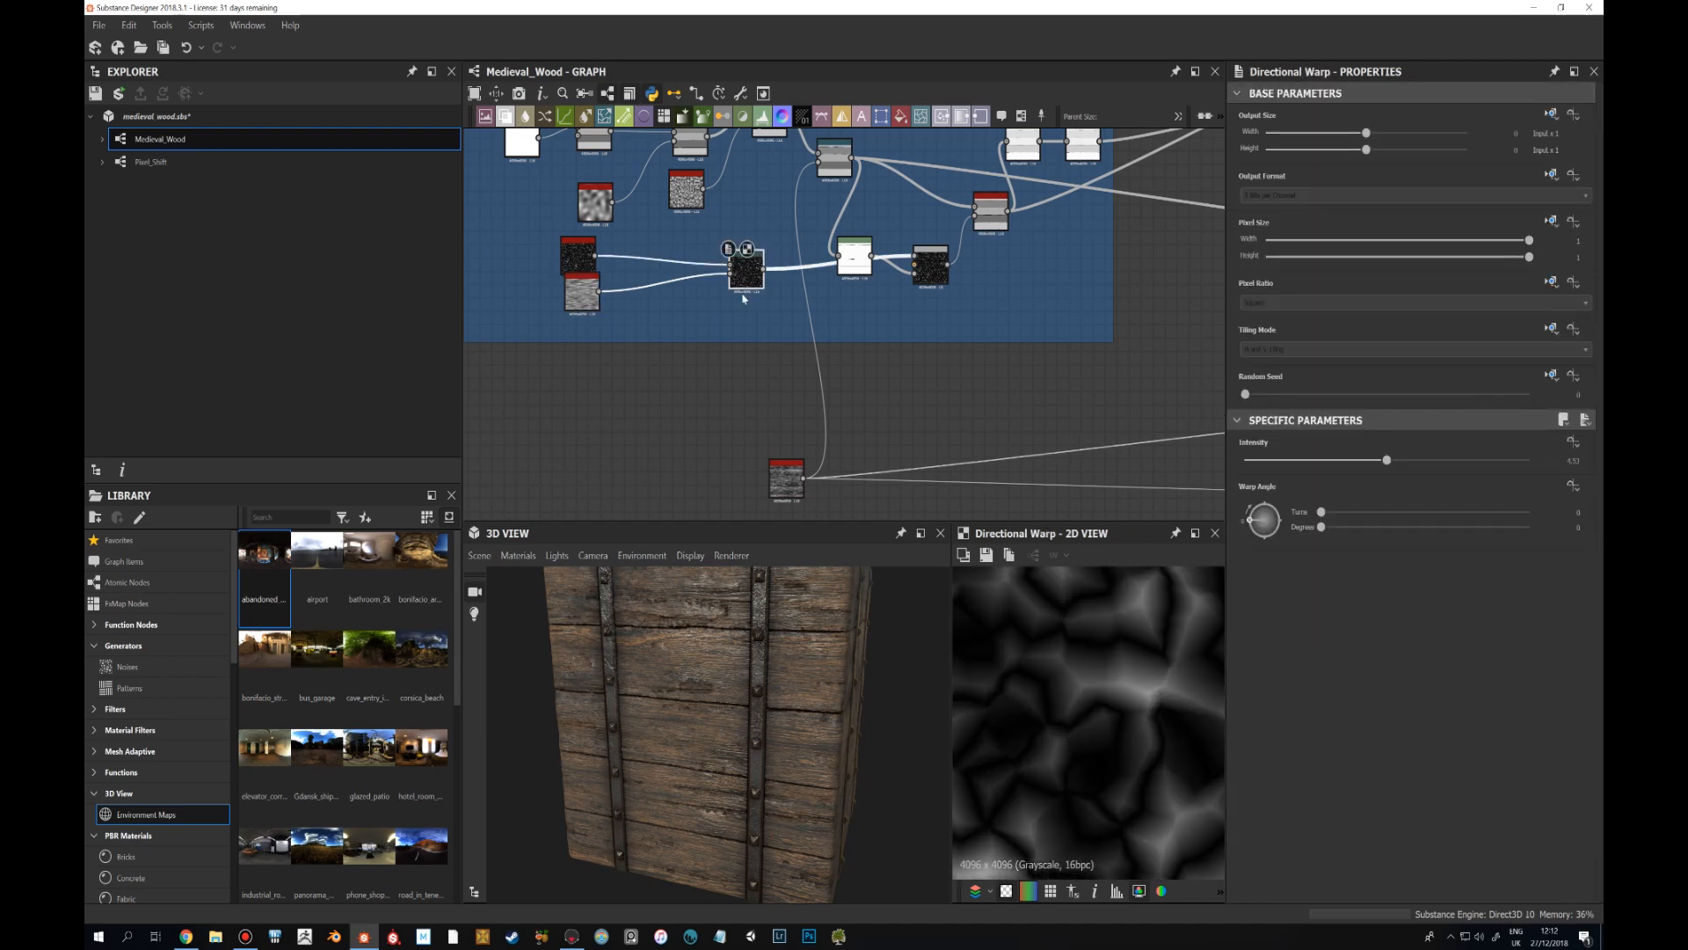
Move the Levels gap-mask node up clear of the Copy Blend in the Planks frame, previewing both nodes' outputs.
double_click(861, 261)
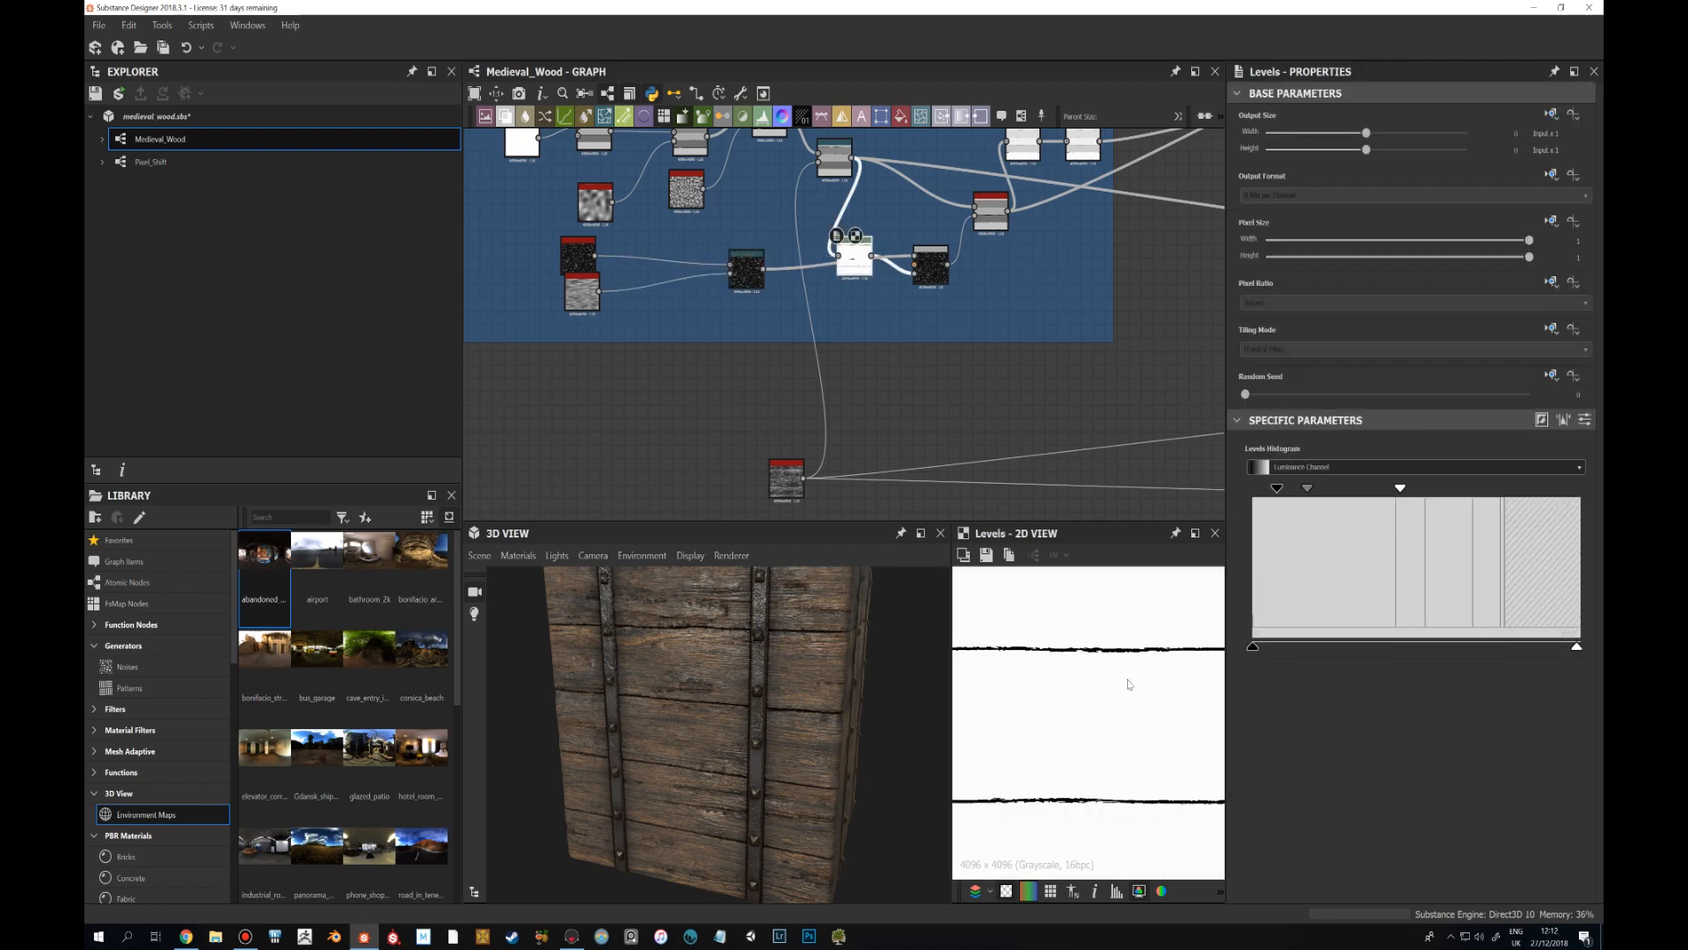
scroll(1130, 684, "down", 3)
middle_click_drag(862, 258, 861, 315)
left_click_drag(860, 315, 877, 257)
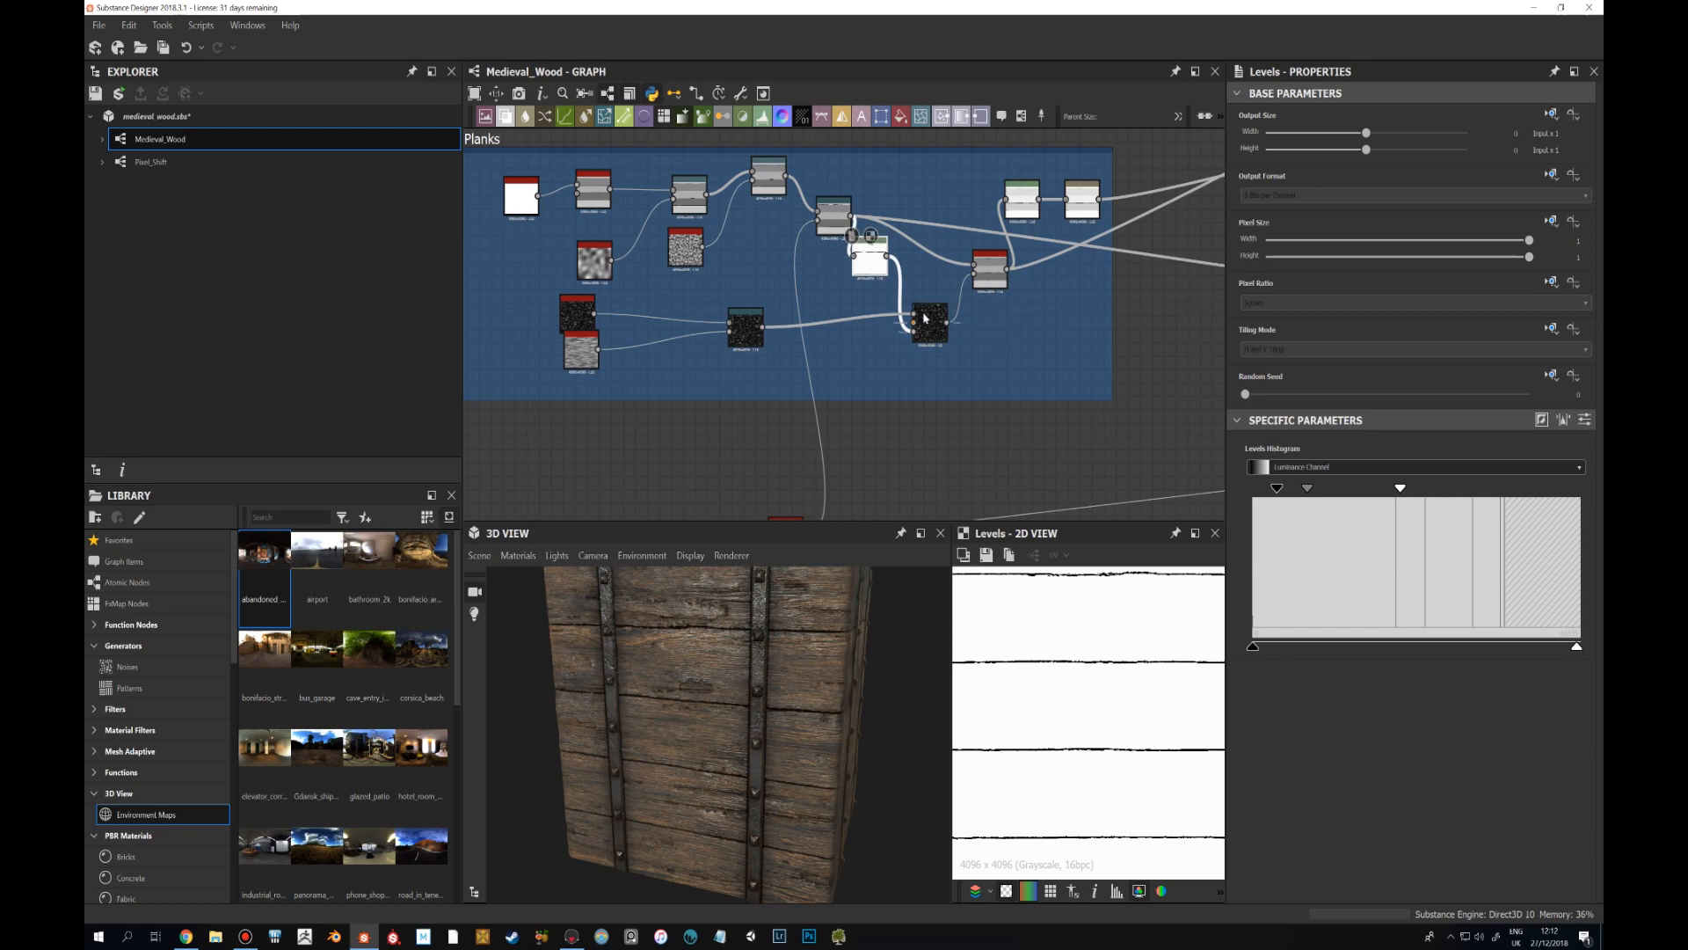
double_click(924, 320)
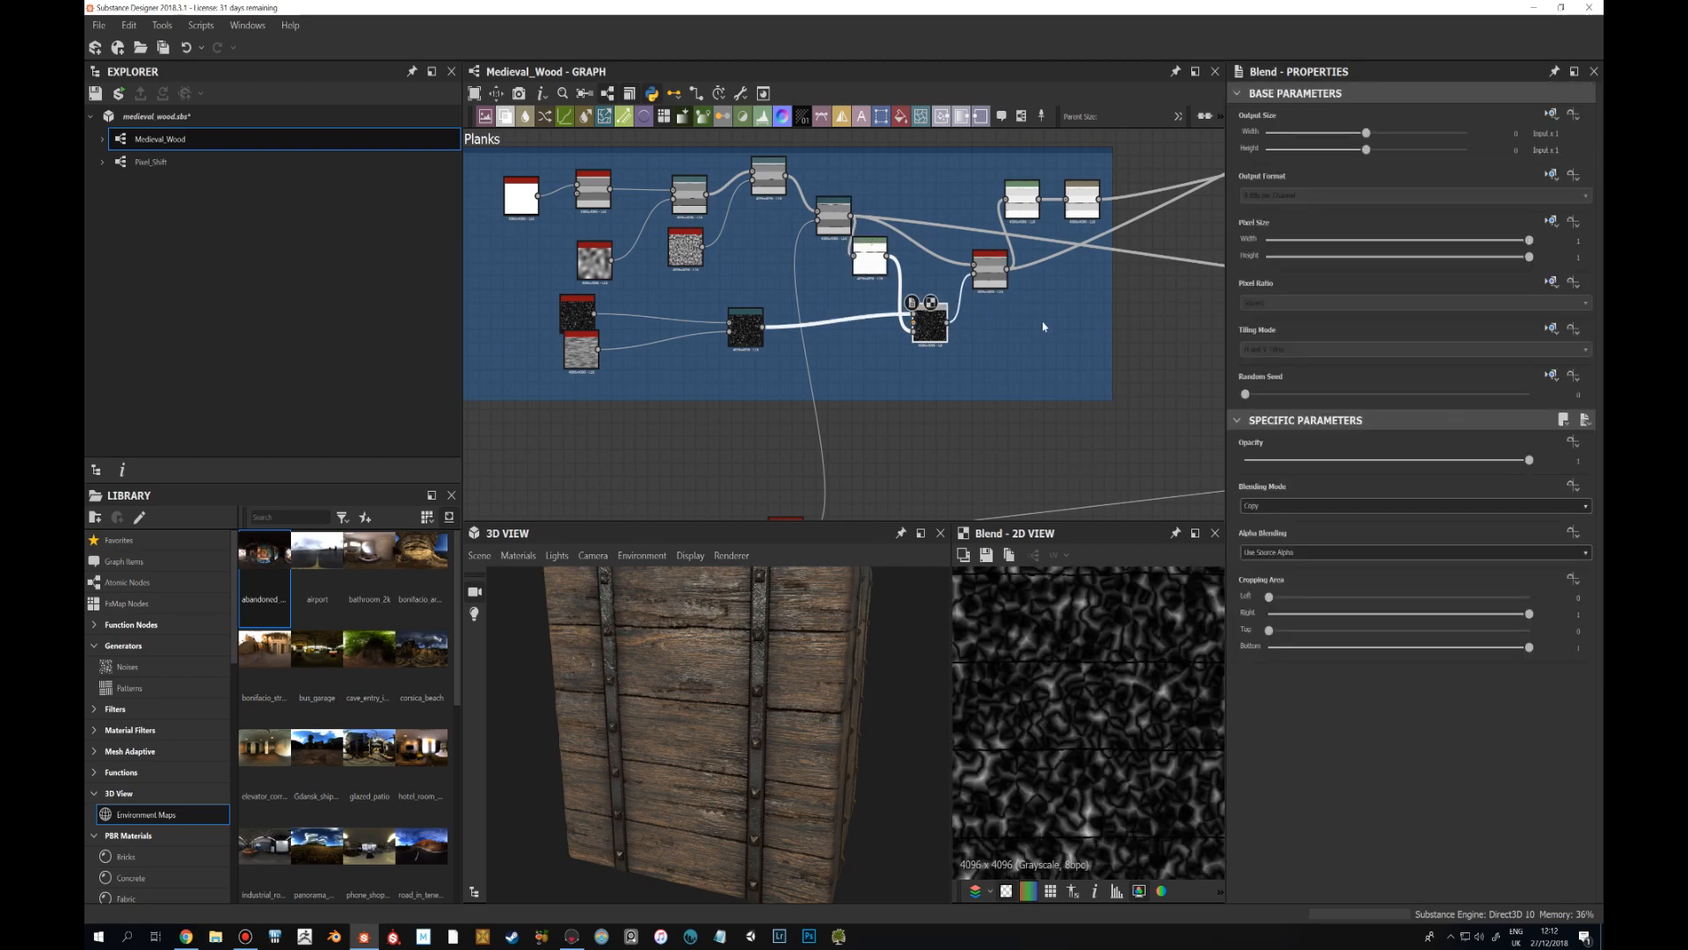
Nudge the Levels gap-mask node between the Directional Warp and Copy Blend in the Planks frame, previewing the Levels and Blend outputs.
double_click(840, 226)
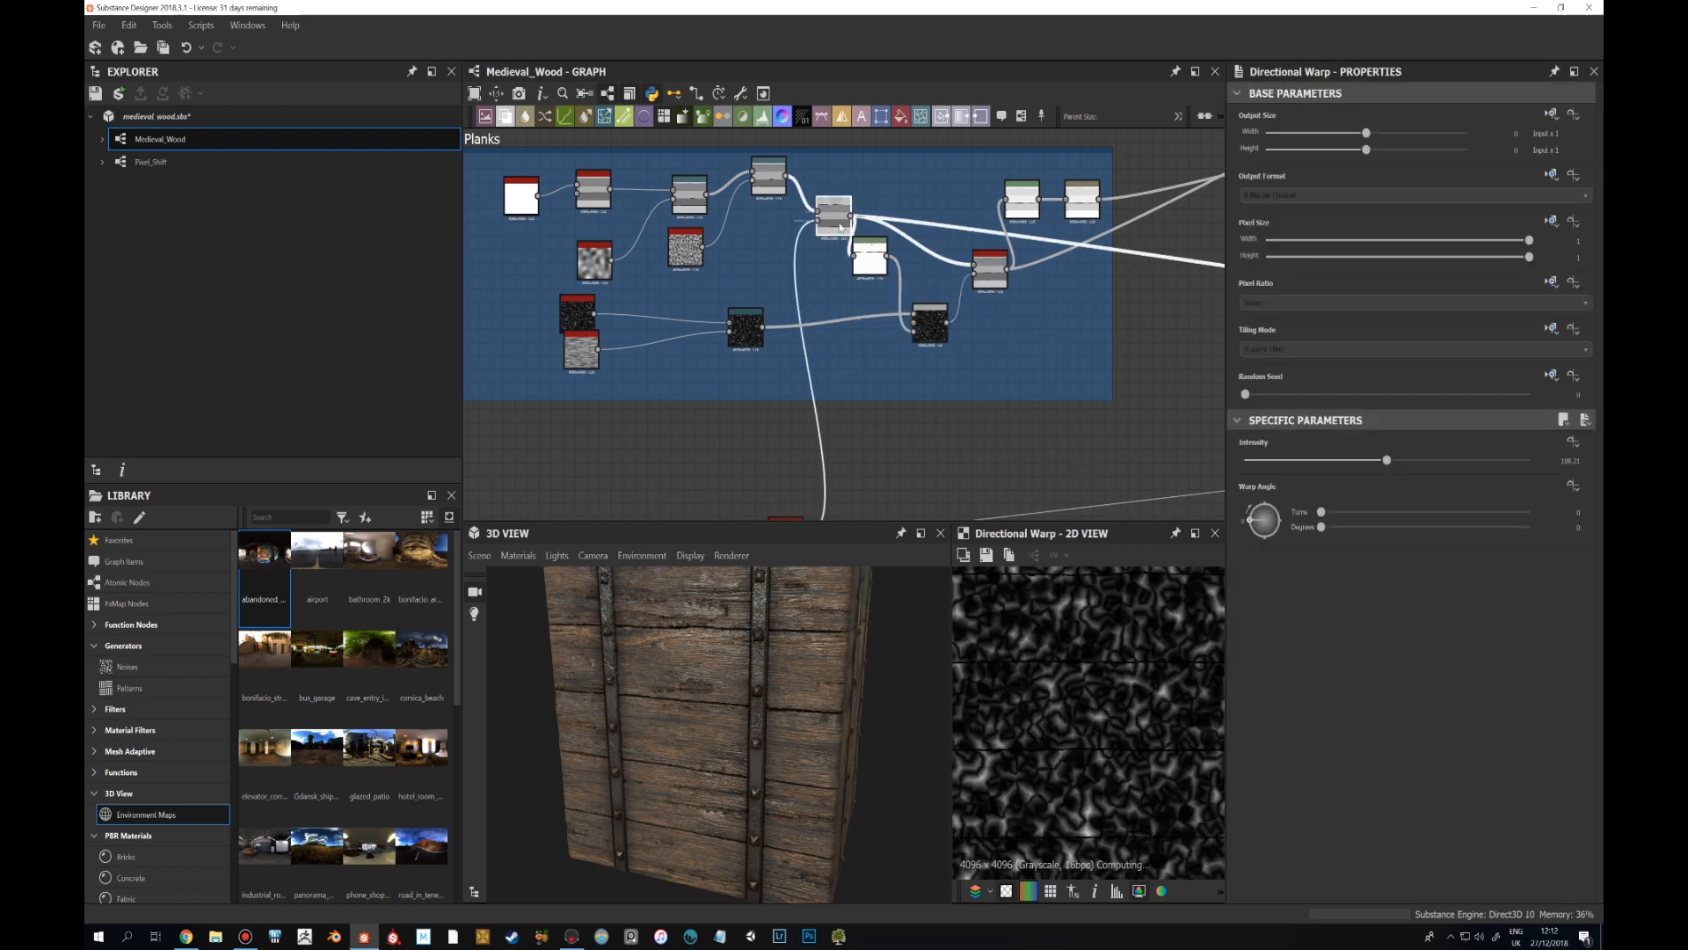
left_click_drag(875, 263, 888, 276)
double_click(887, 277)
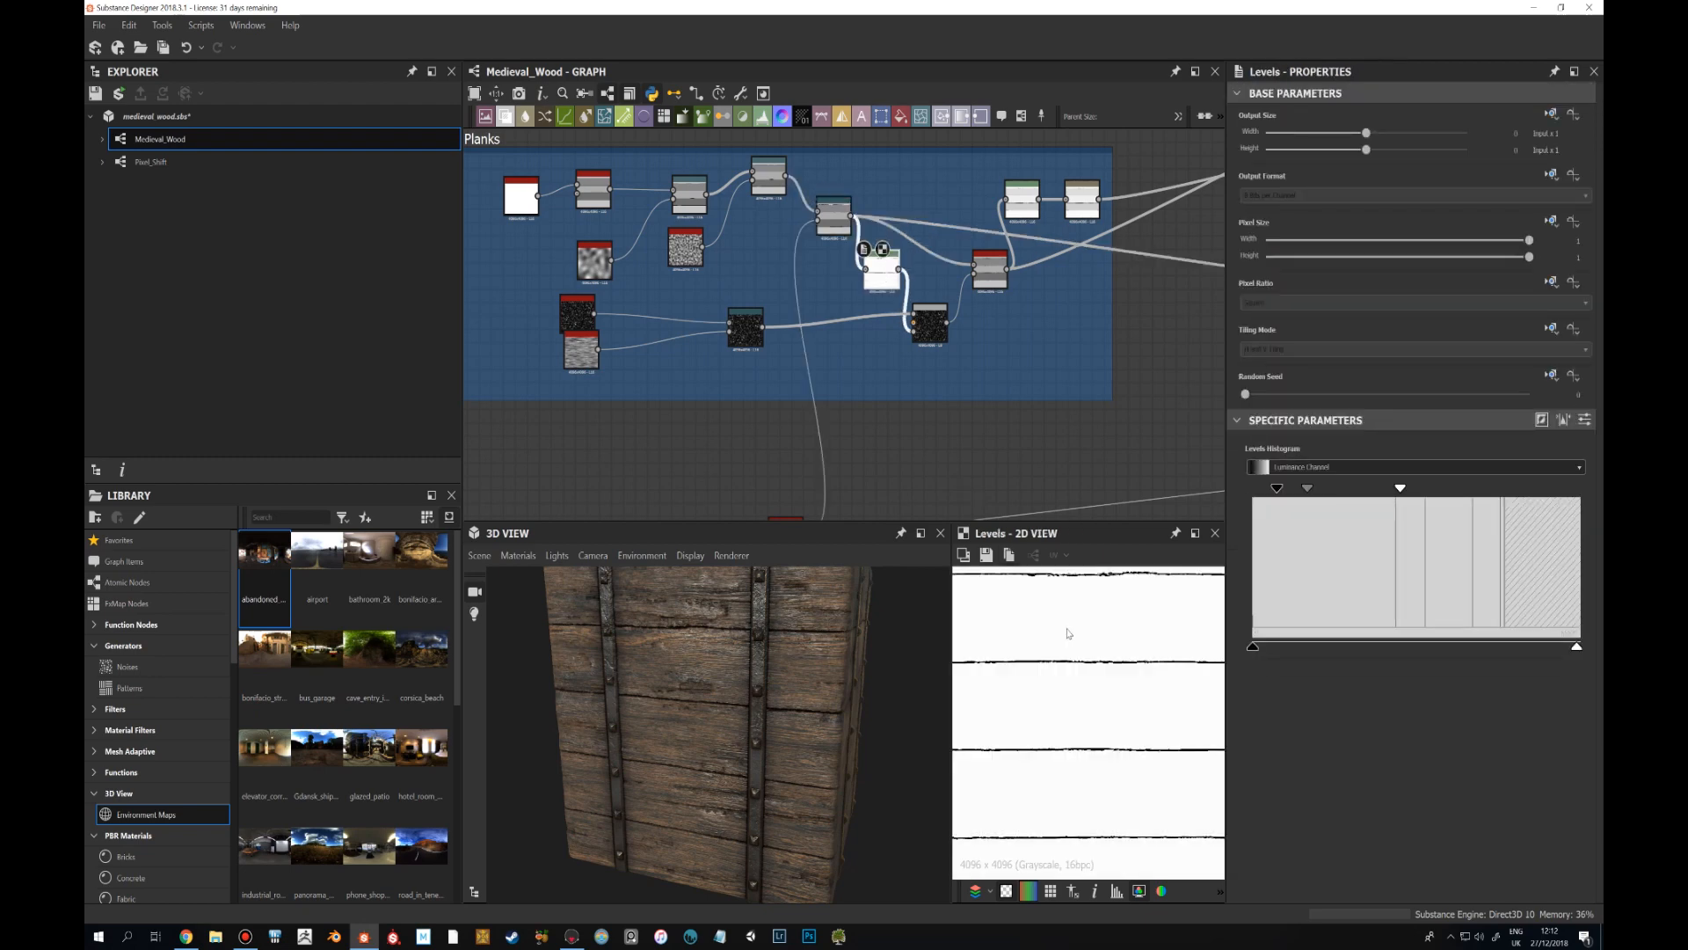
double_click(930, 323)
scroll(1071, 692, "up", 3)
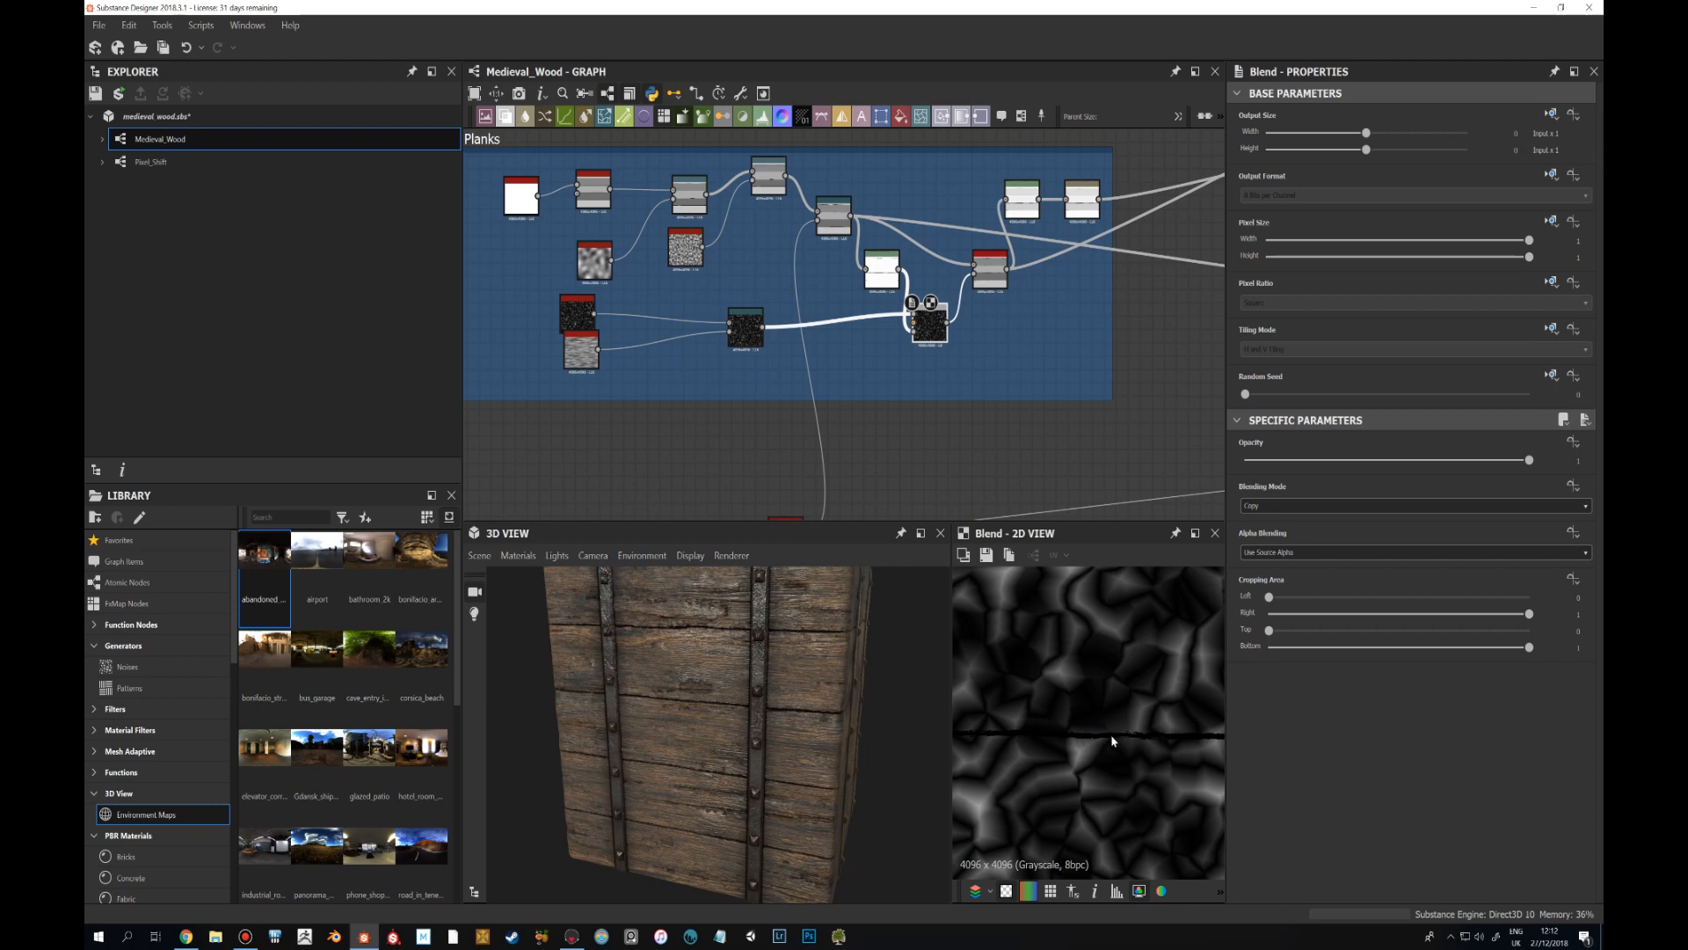
Examine the plank gaps on the 3D model alongside the slope_blur_grayscale_2 preview.
left_click_drag(837, 748, 788, 674)
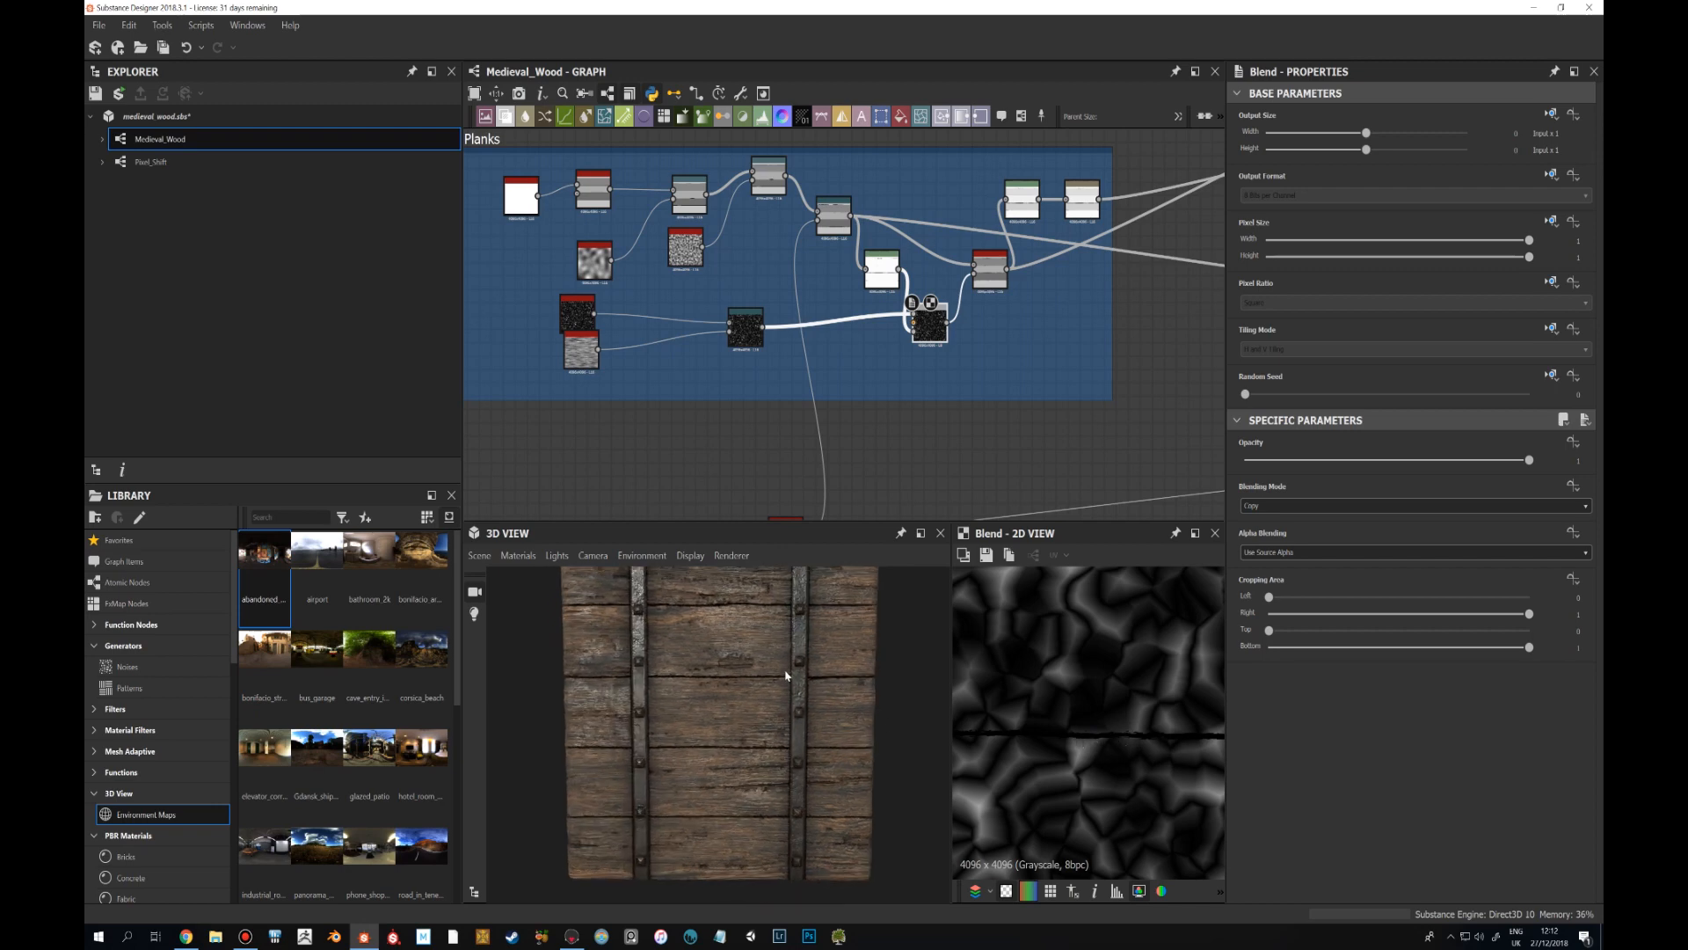
scroll(765, 670, "up", 5)
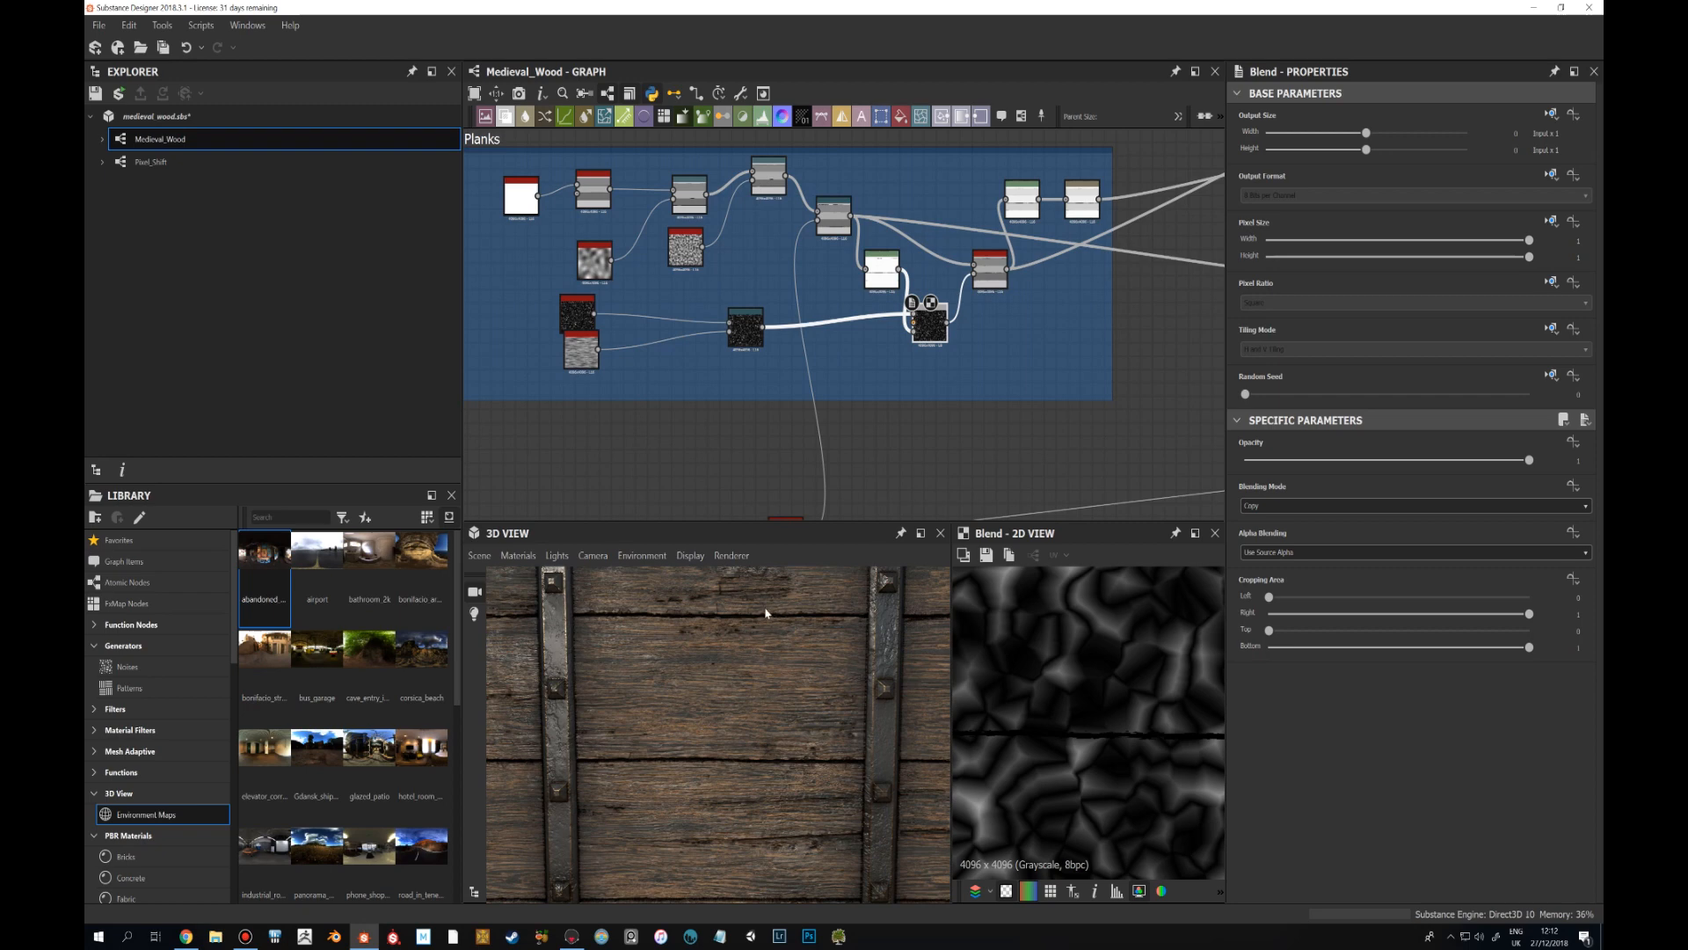
mouse_move(765, 613)
left_mouse_down()
mouse_move(771, 635)
mouse_move(794, 602)
left_mouse_up()
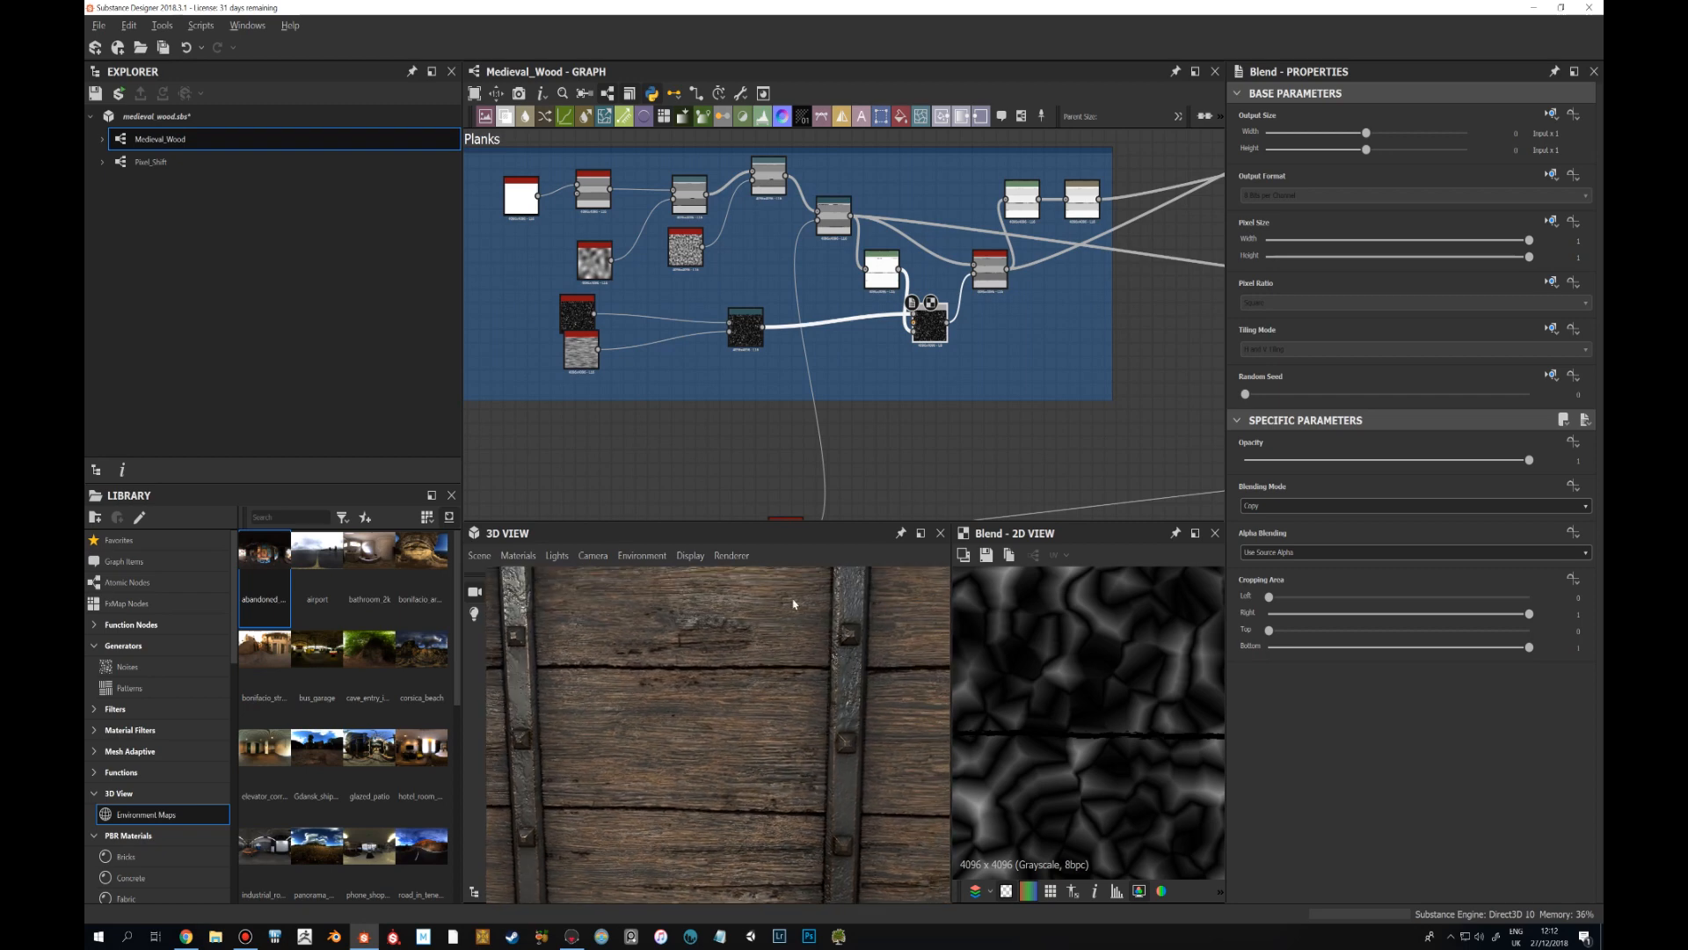
double_click(994, 279)
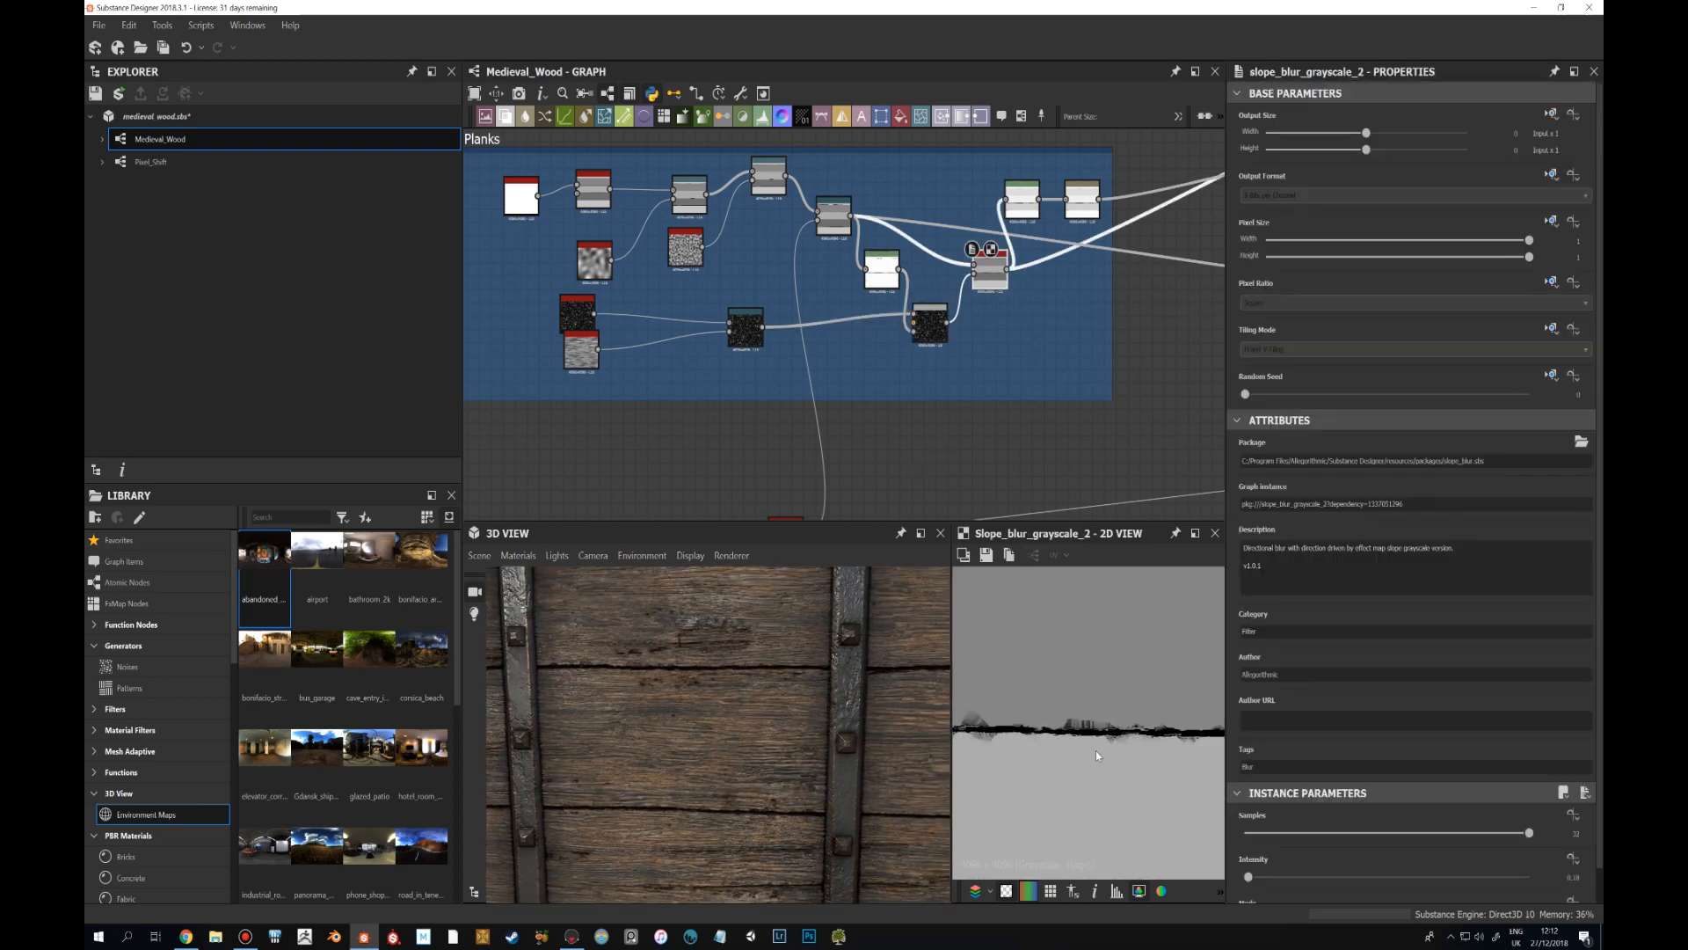
double_click(929, 326)
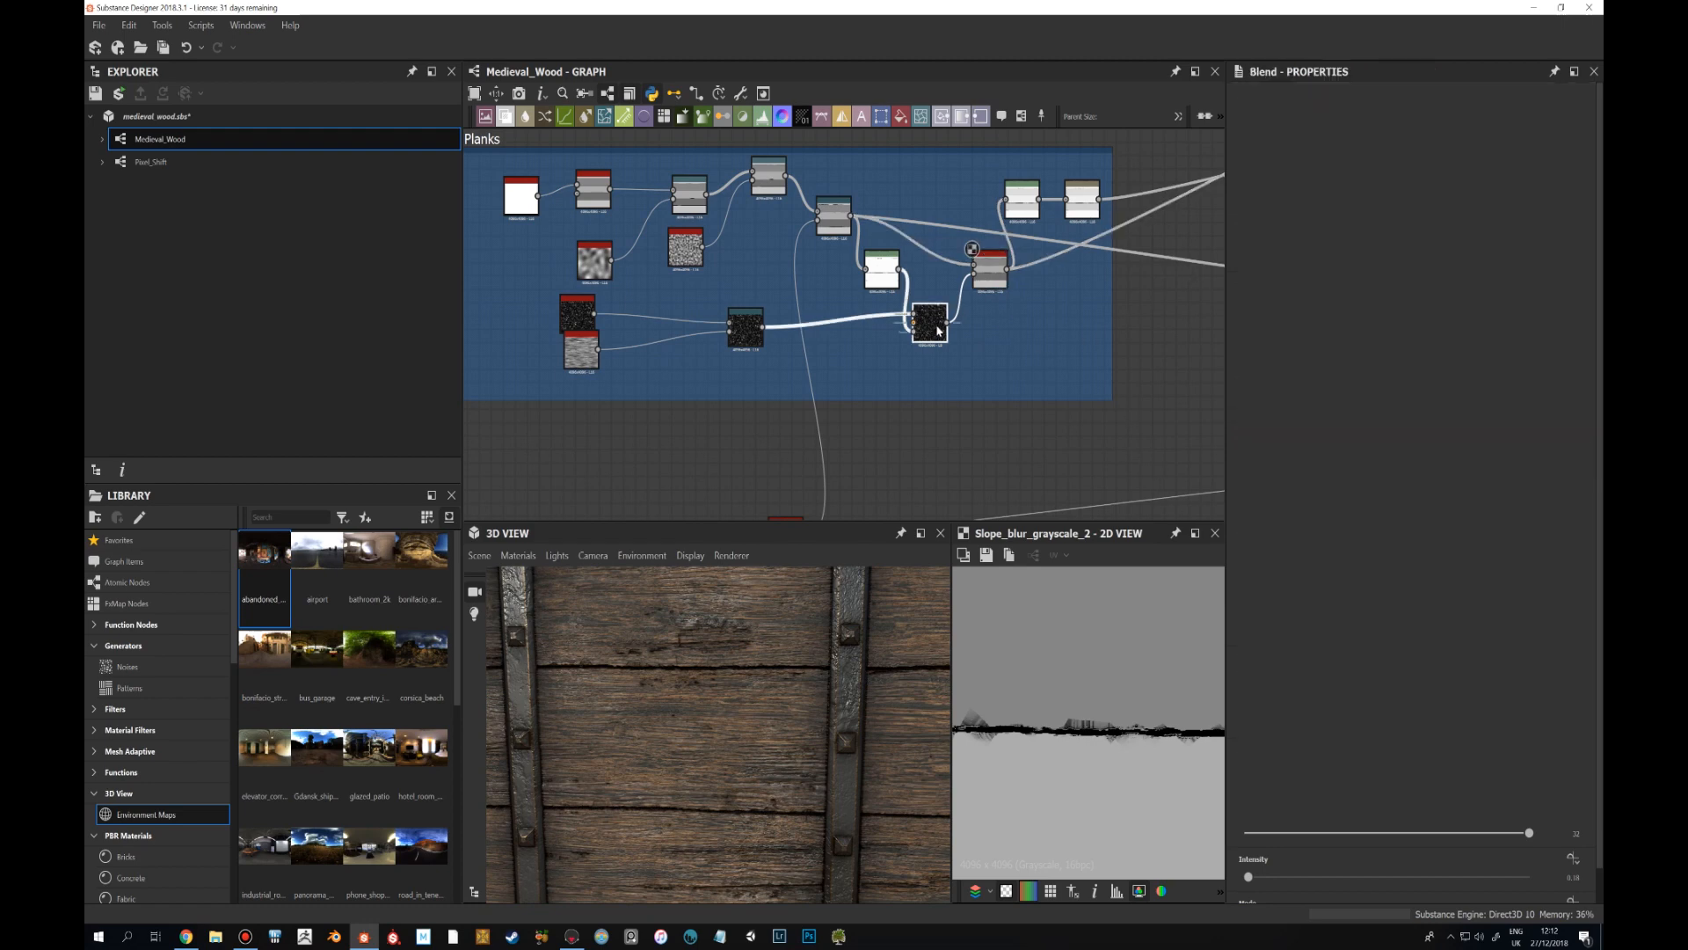
double_click(990, 275)
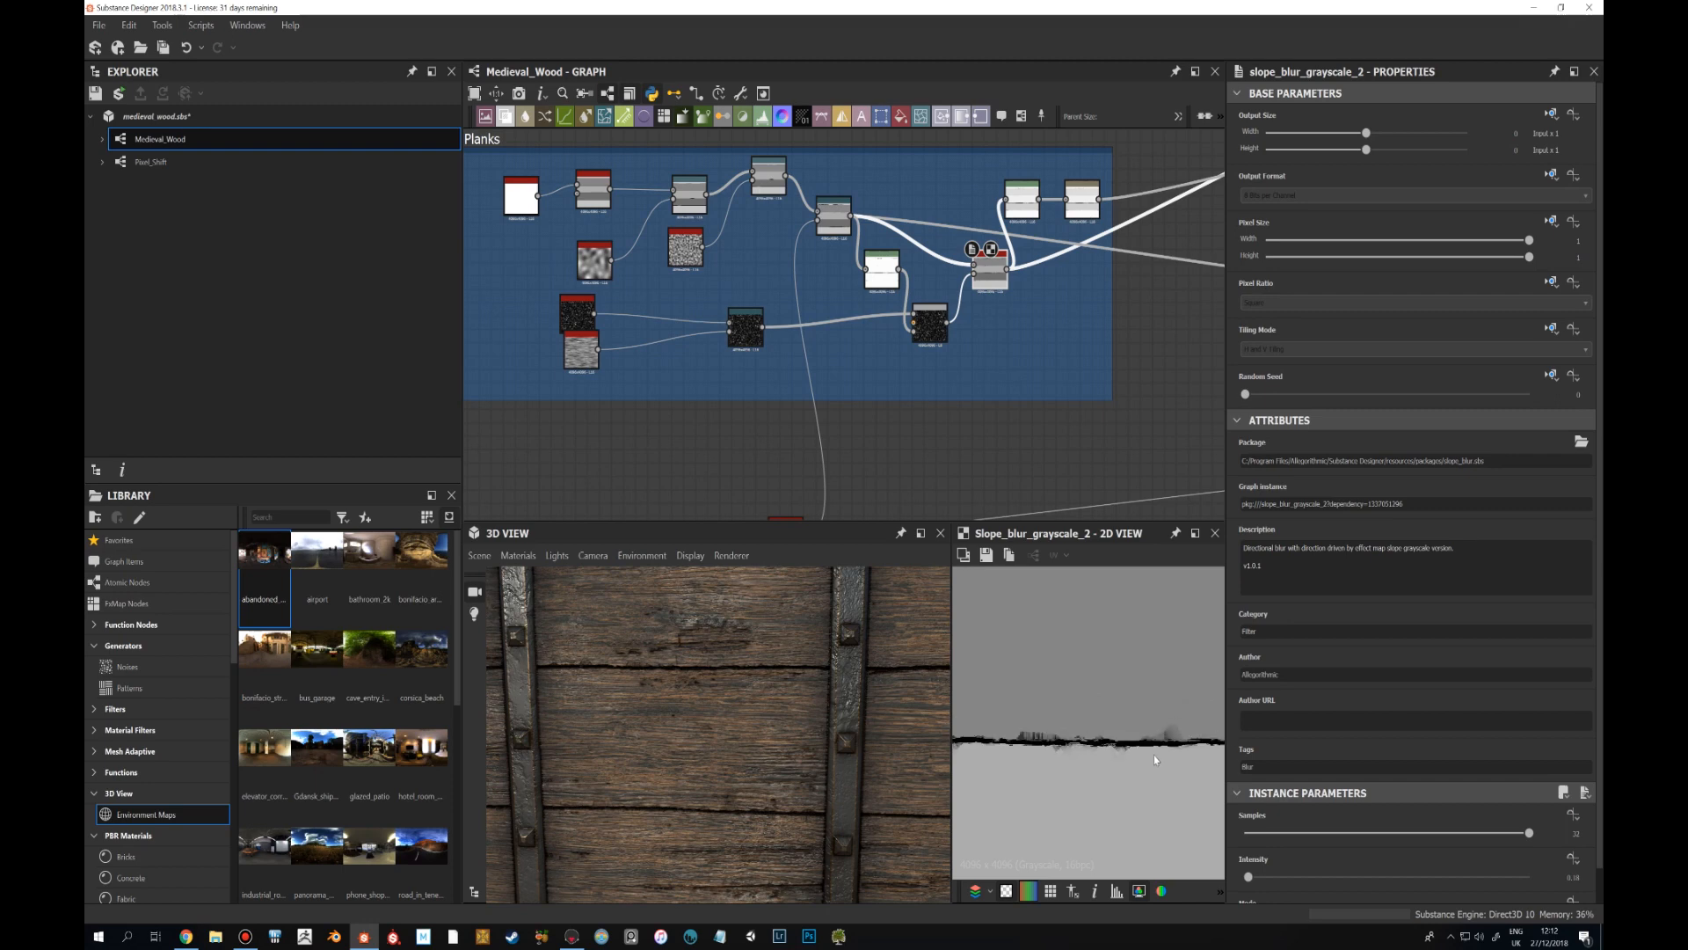
left_click_drag(861, 773, 1057, 389)
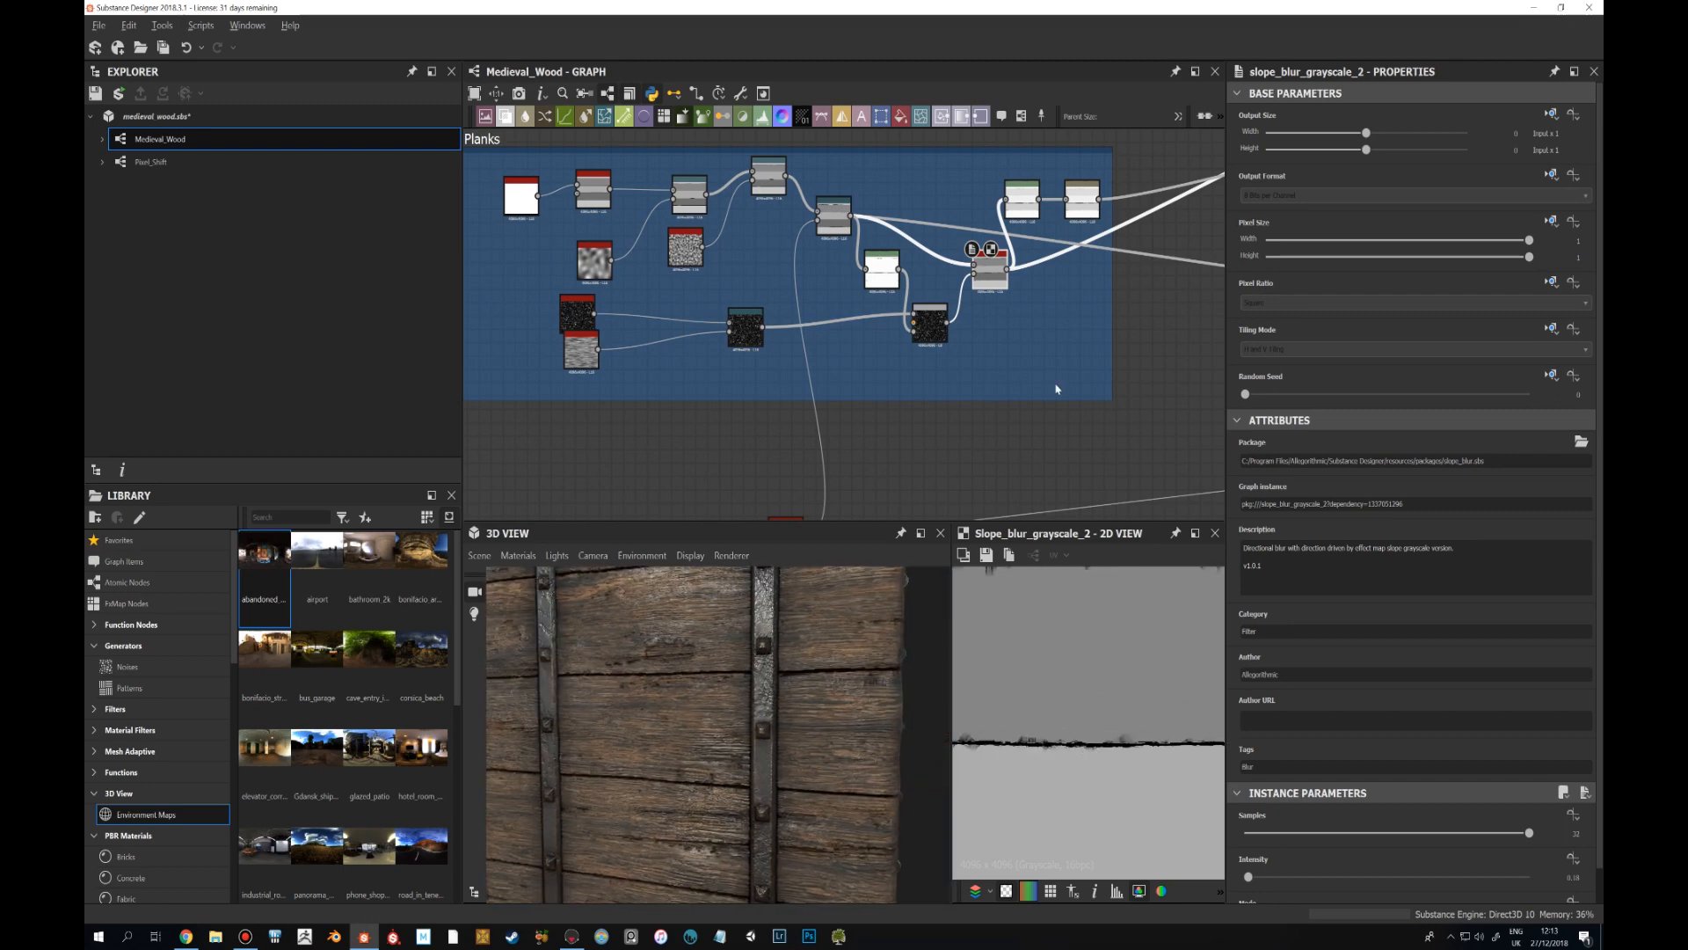
Try a scale of 5 on the crystal_1 noise and preview the plank edges in slope_blur_grayscale_2.
double_click(594, 320)
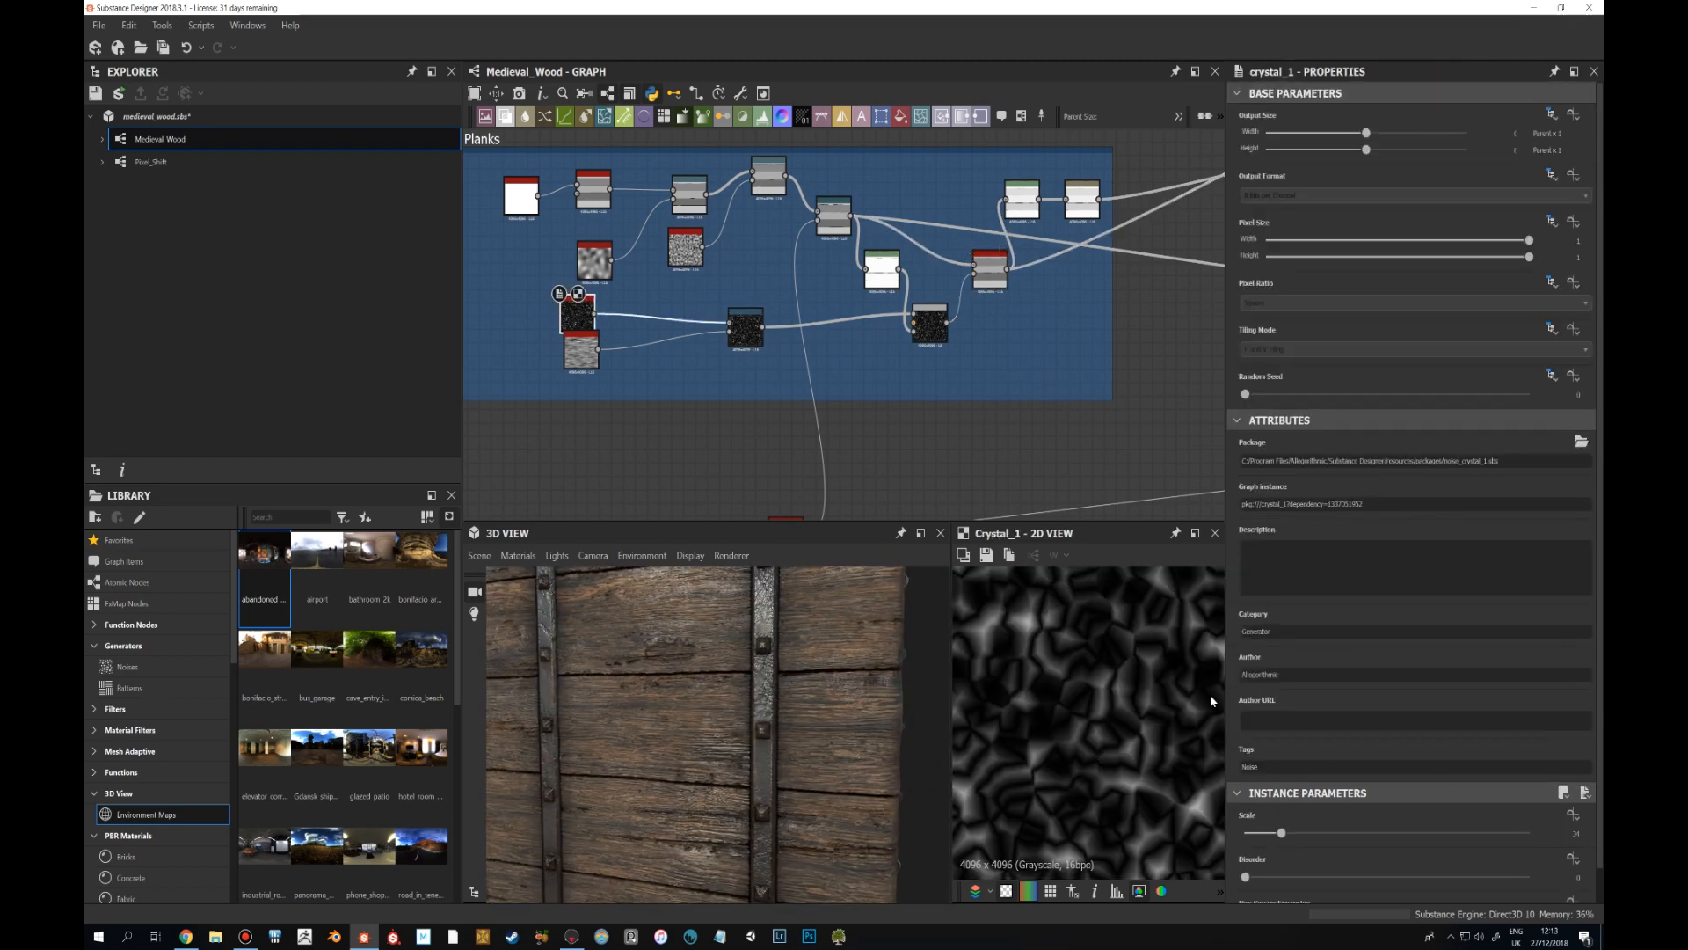
left_click_drag(1281, 832, 1338, 833)
left_click(1258, 839)
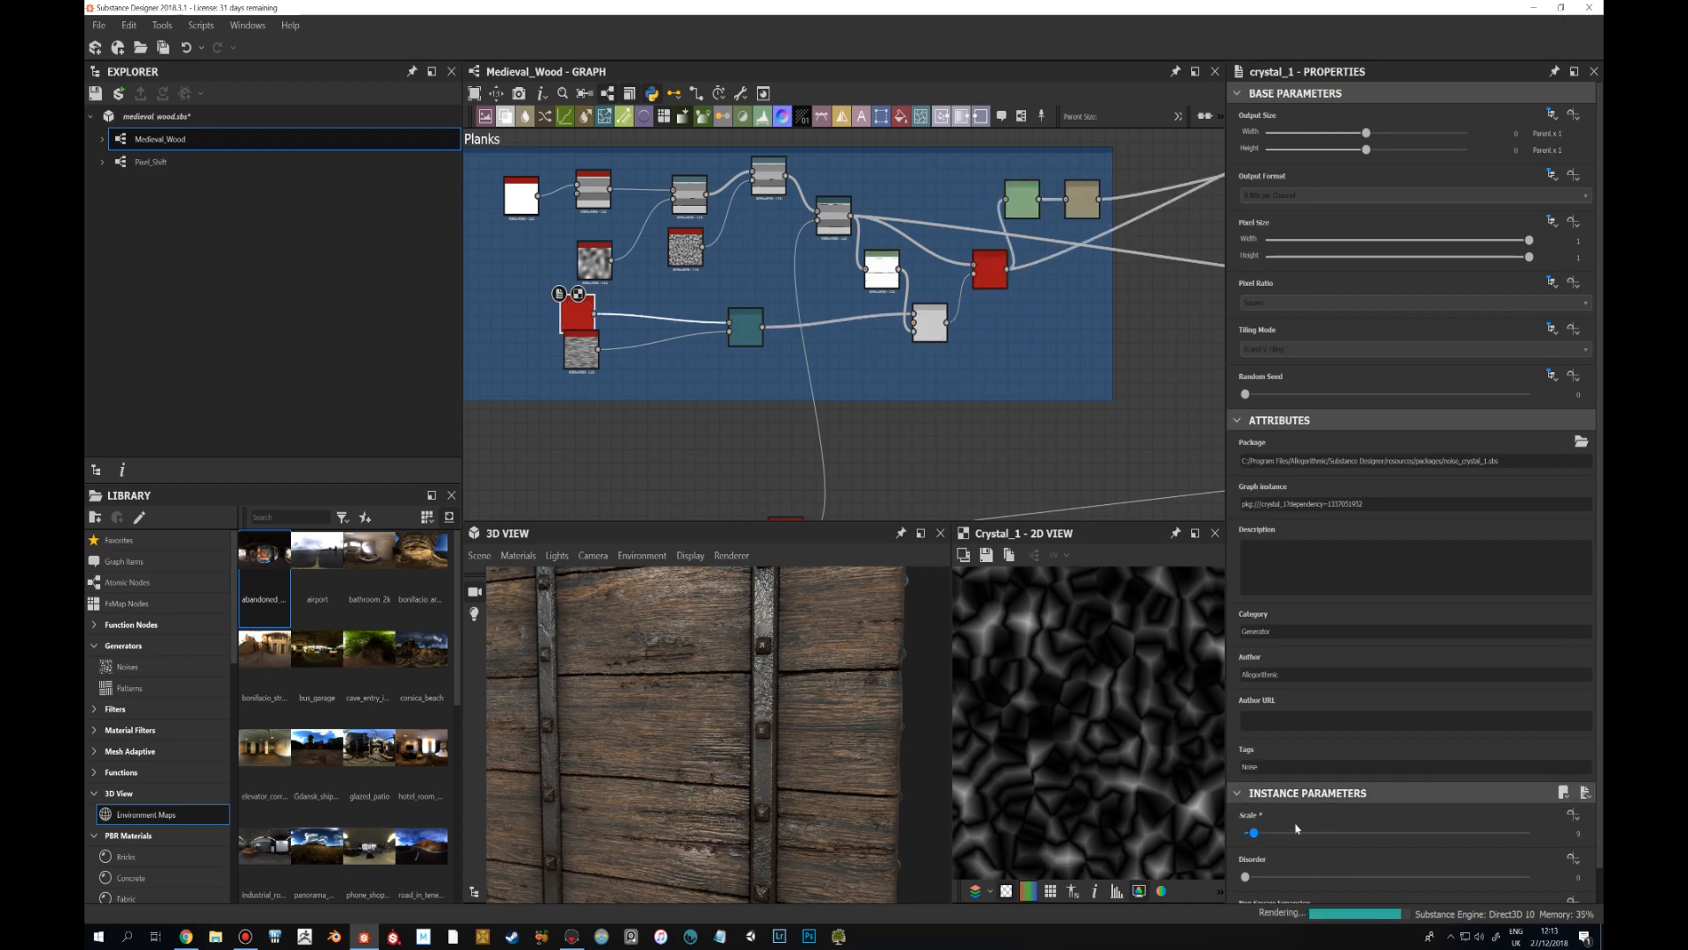
double_click(989, 268)
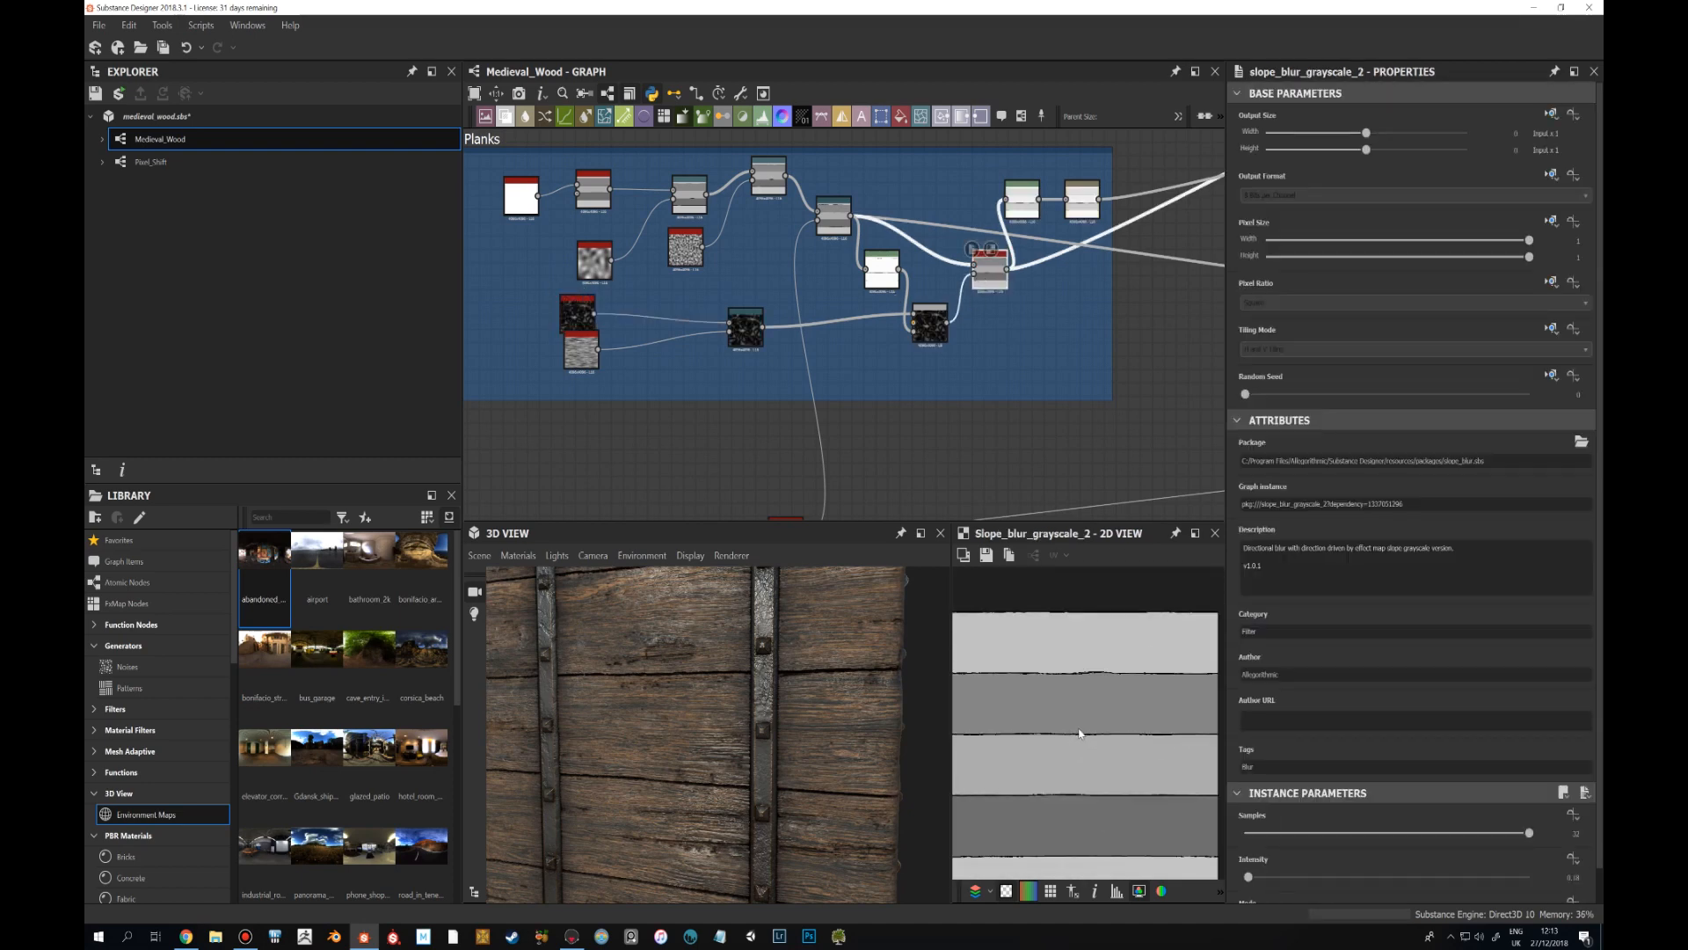
Raise the crystal_1 noise scale again and compare the slope-blurred plank edges with the 3D model.
left_click(579, 330)
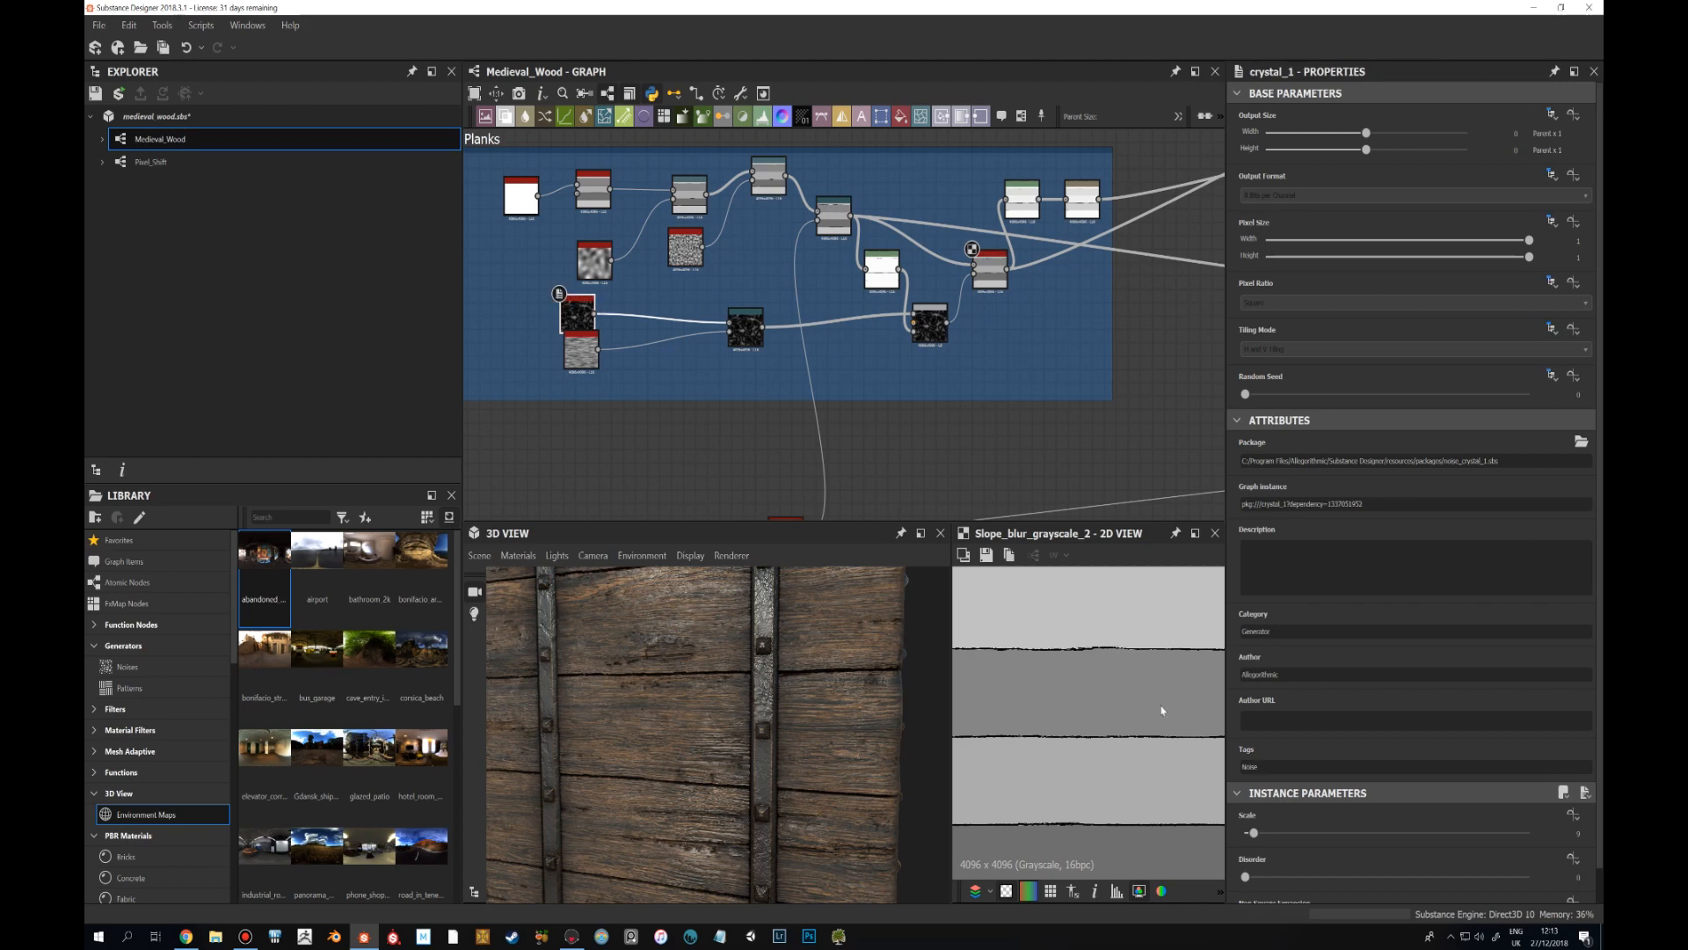
left_click_drag(1267, 835, 1278, 835)
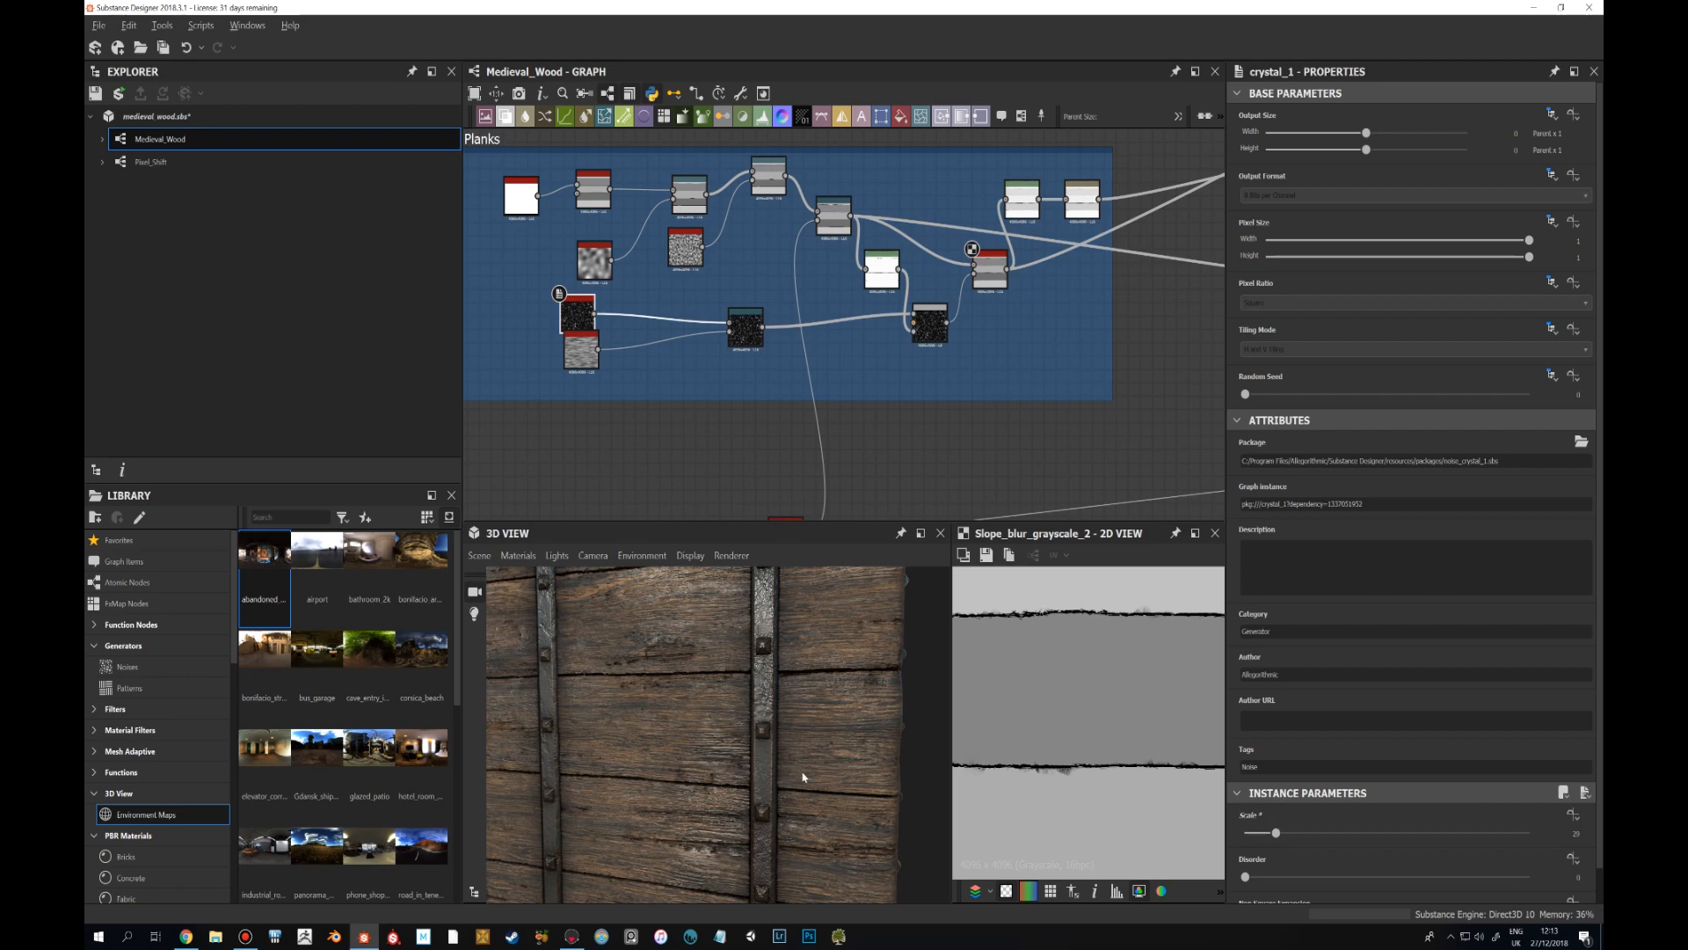
left_click_drag(803, 777, 904, 638)
scroll(1143, 617, "up", 2)
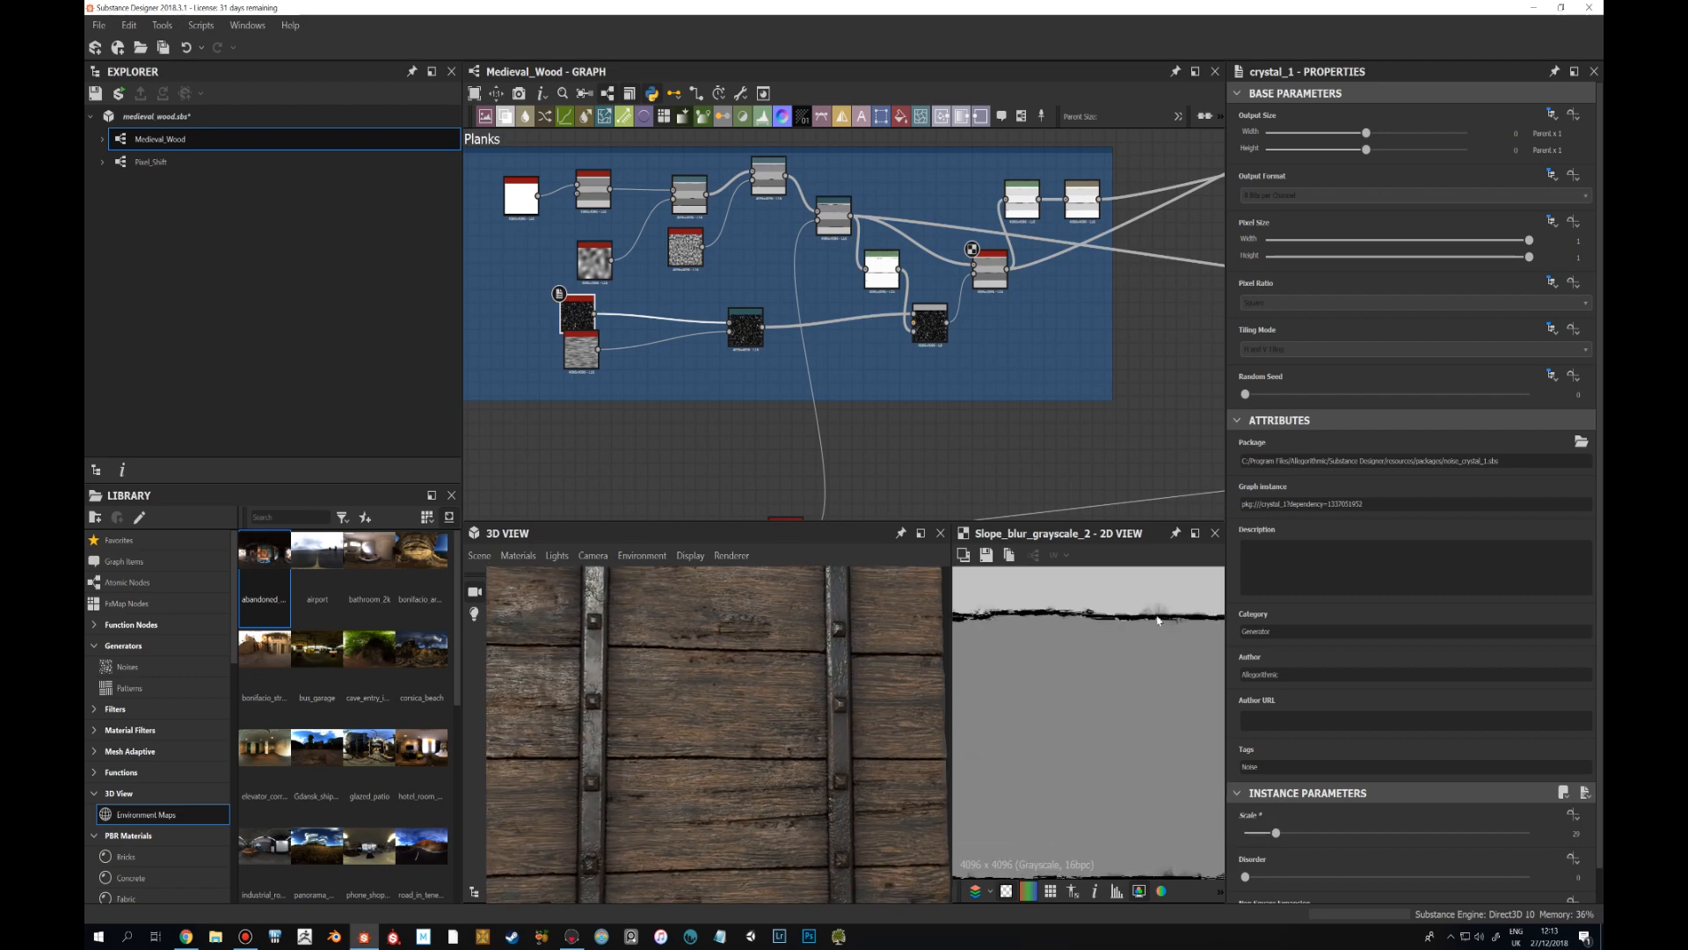
Preview the Blur at the end of the Planks frame, and the blur_hq_grayscale that ends the unframed chain below it.
middle_click_drag(815, 352, 668, 387)
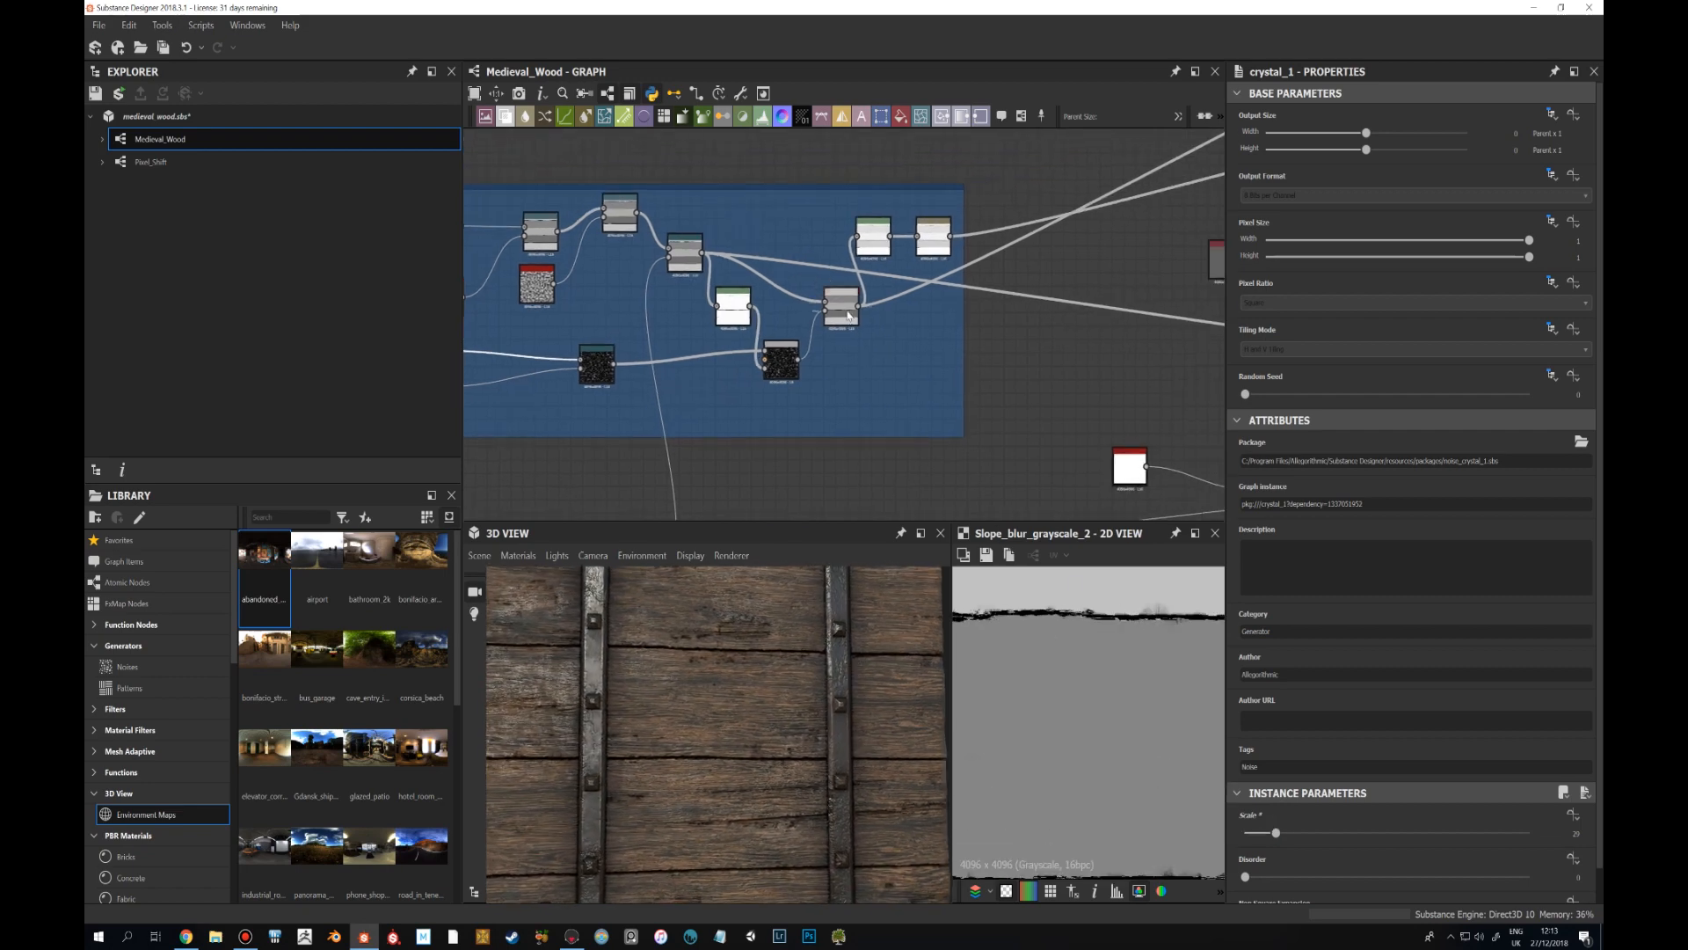
left_click(930, 239)
double_click(931, 239)
scroll(986, 373, "down", 5)
middle_click_drag(986, 377, 829, 390)
middle_click_drag(956, 403, 650, 406)
middle_click_drag(778, 436, 853, 381)
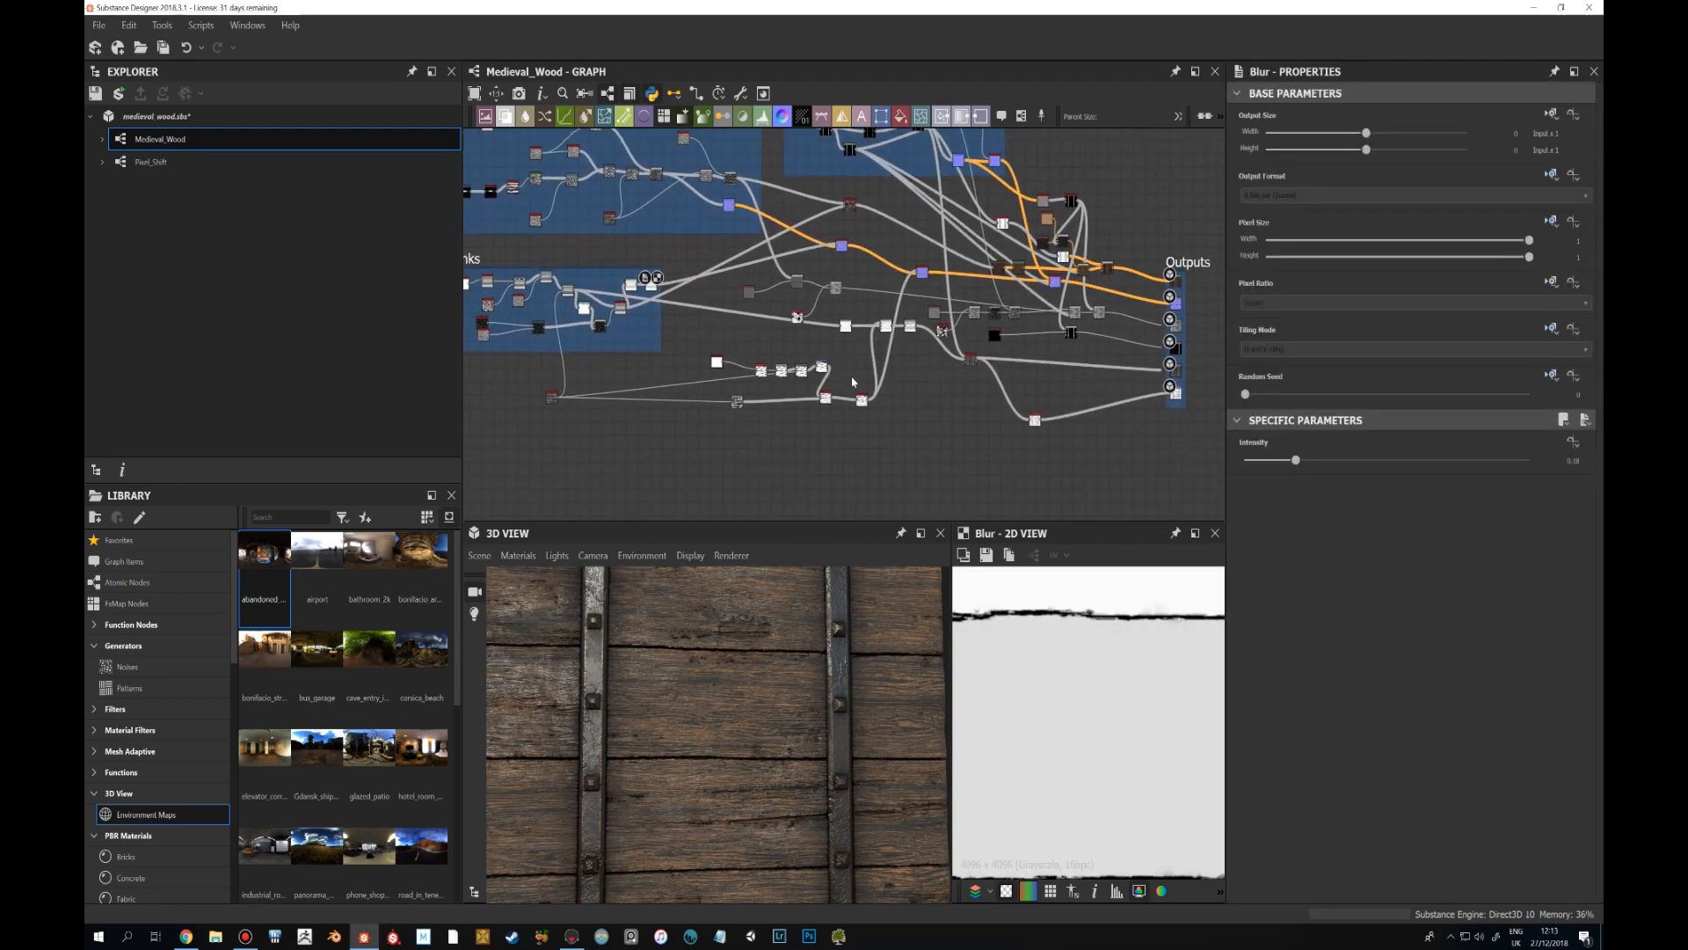
double_click(863, 400)
scroll(1000, 692, "down", 3)
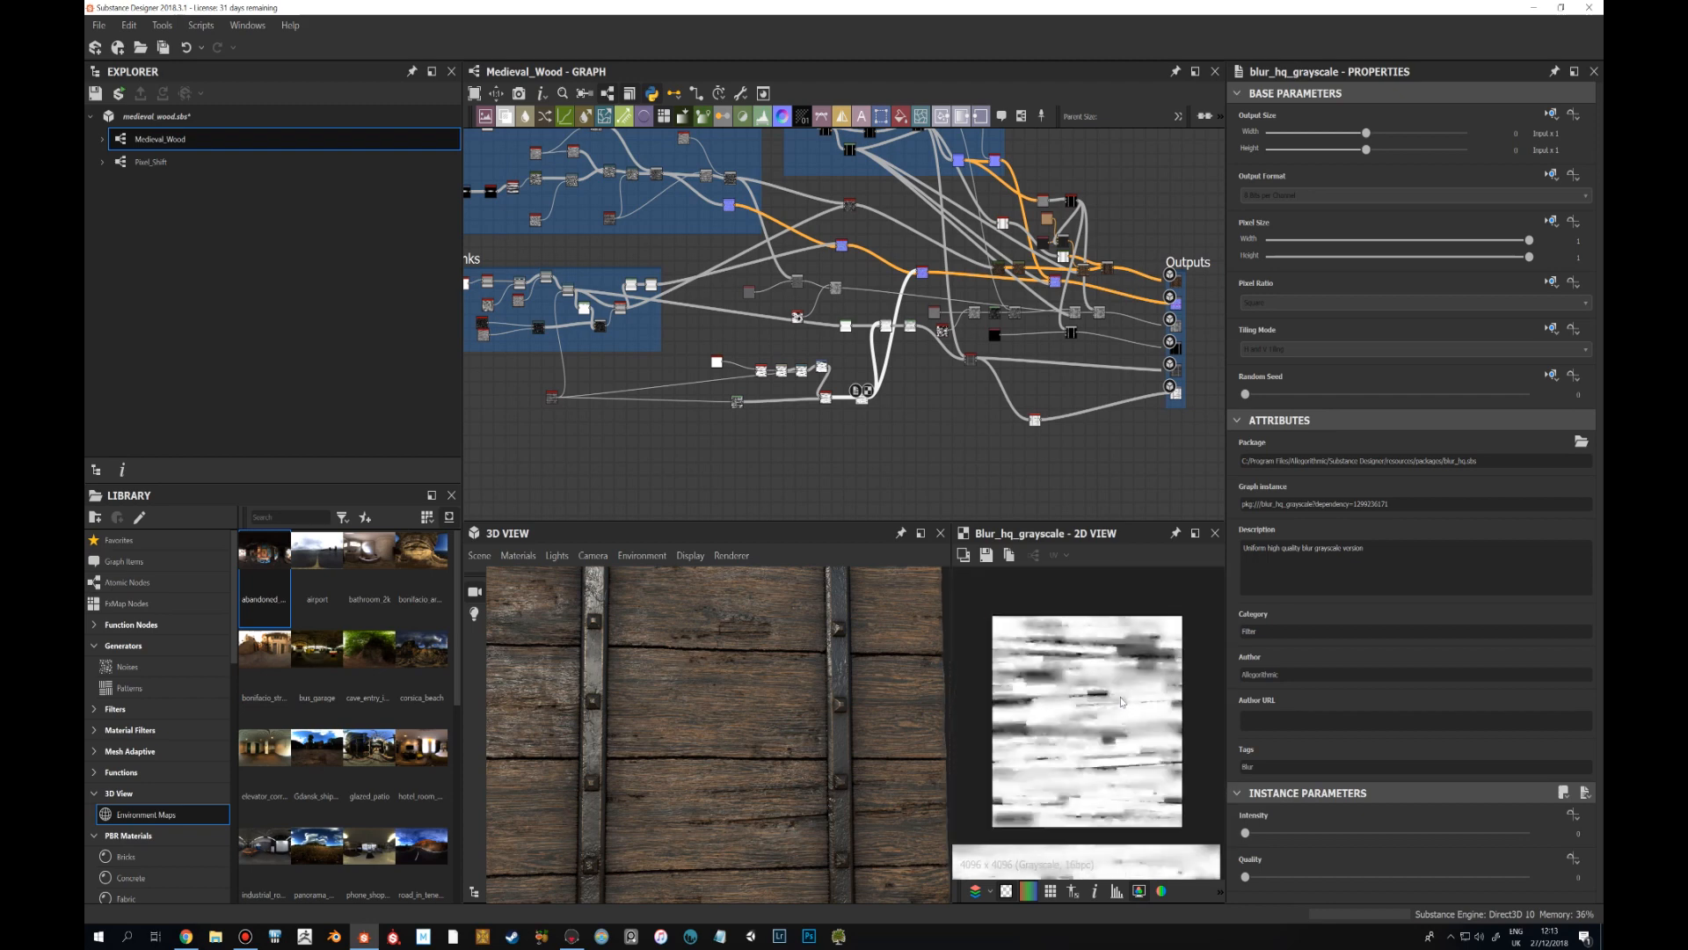
Preview the Levels and Transformation 2D nodes that feed the blur chain below the Planks frame.
middle_click_drag(781, 393, 887, 382)
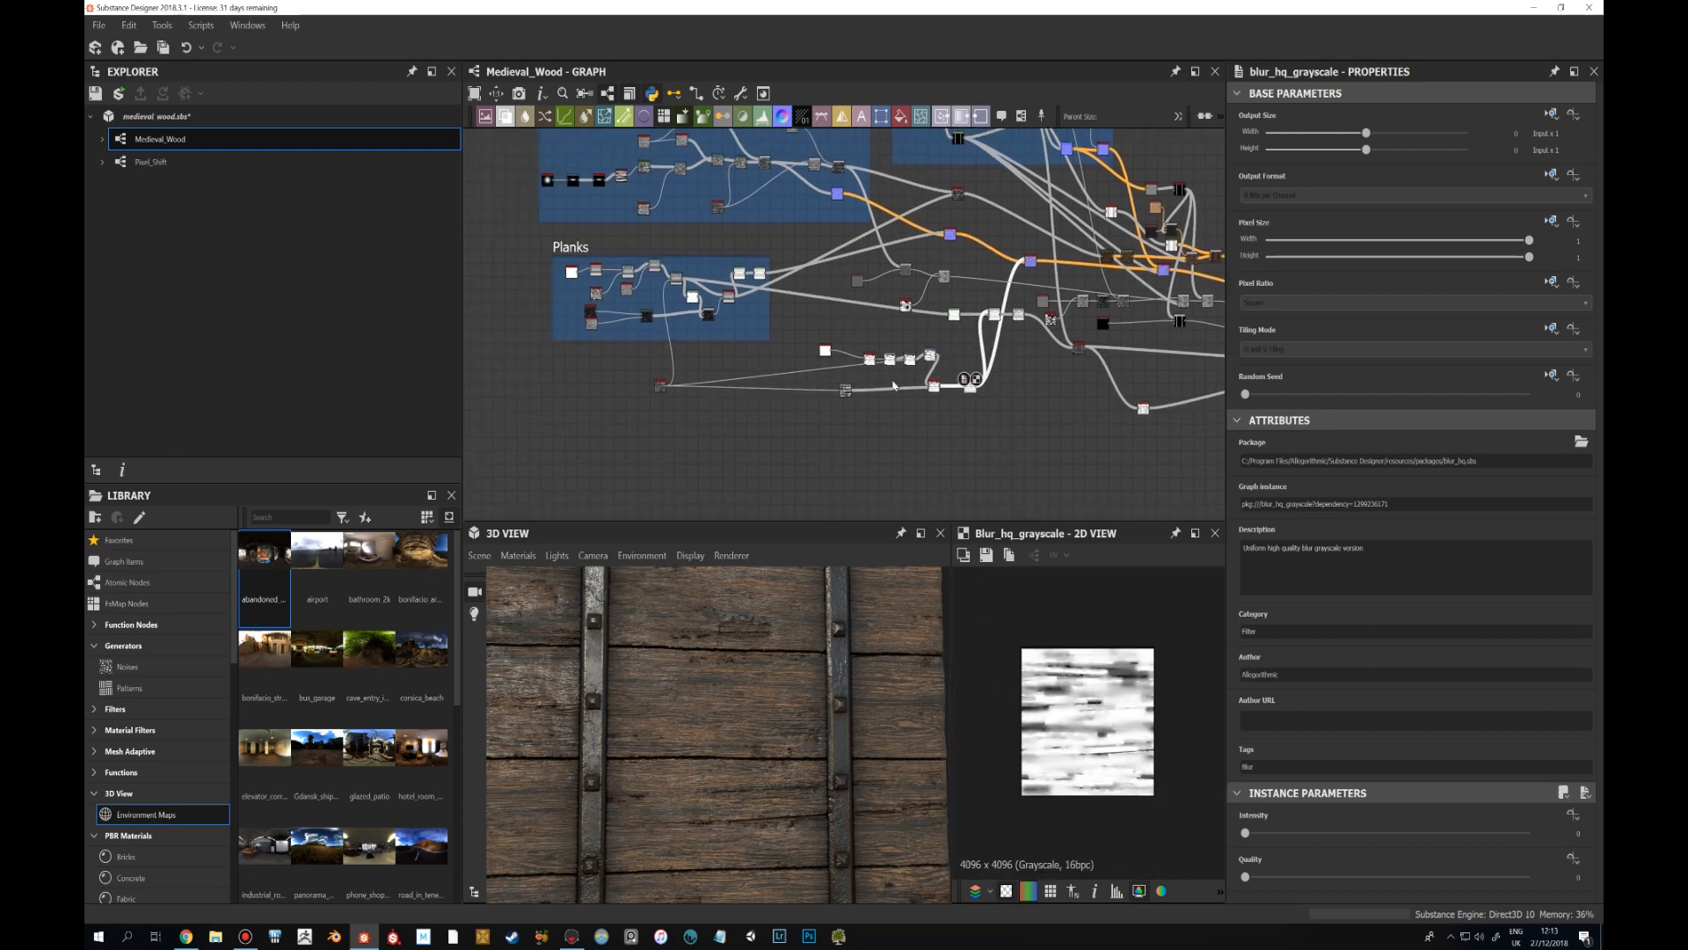
scroll(886, 387, "up", 3)
middle_click_drag(881, 449, 1012, 435)
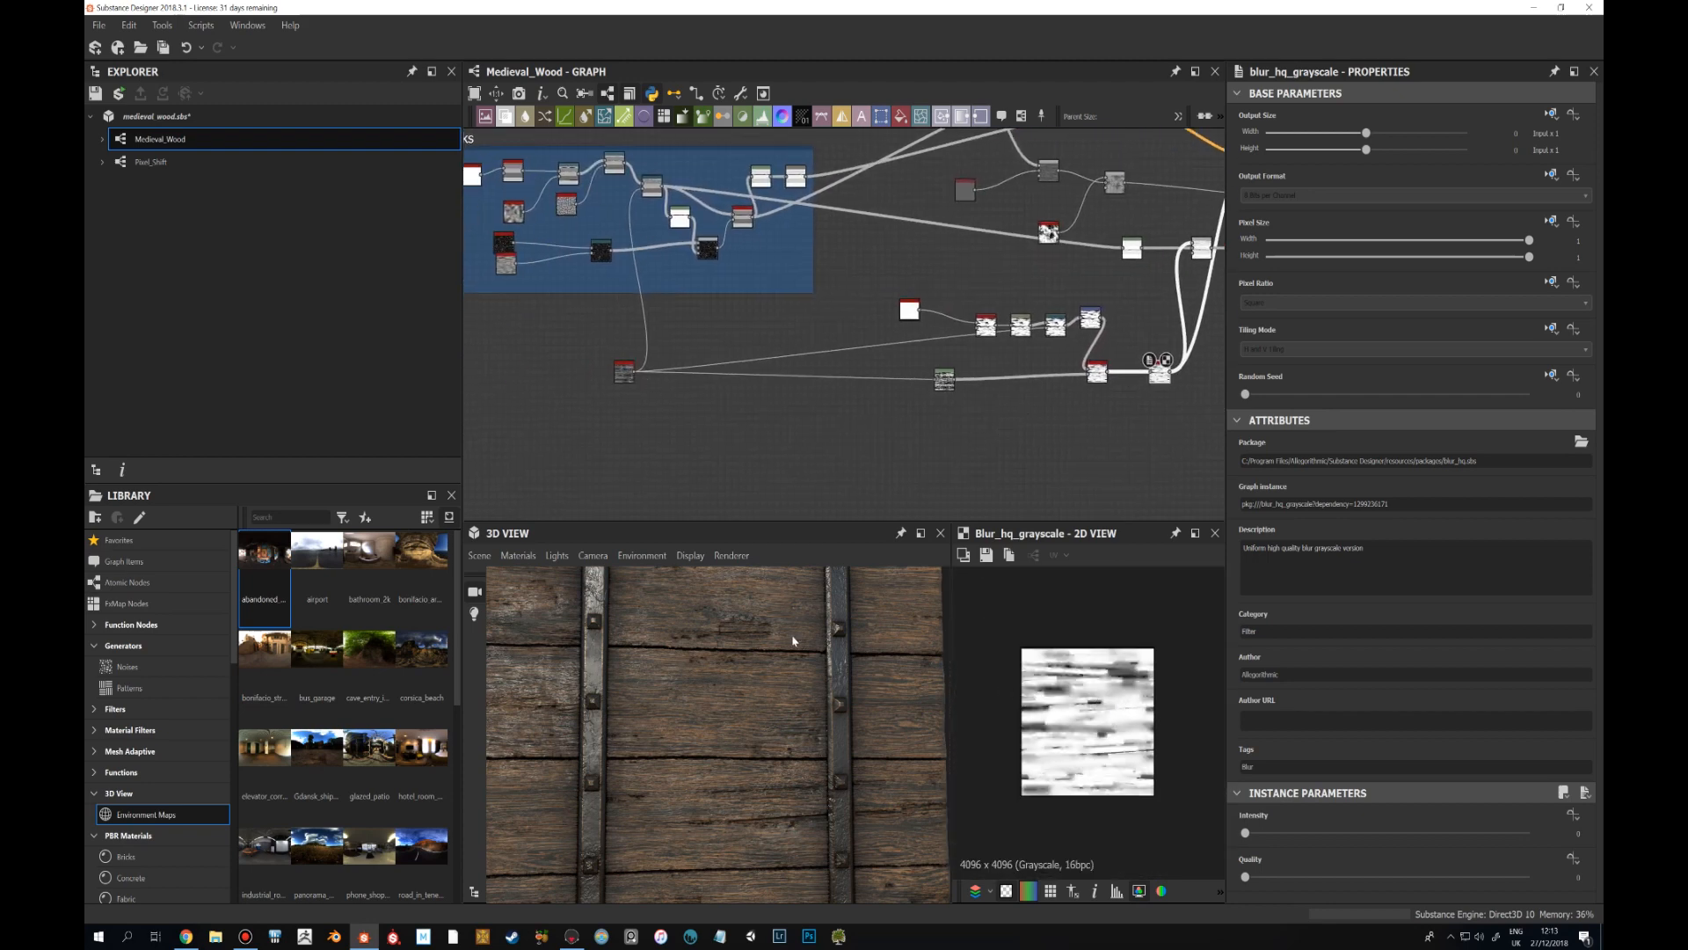
double_click(947, 382)
scroll(1080, 775, "down", 3)
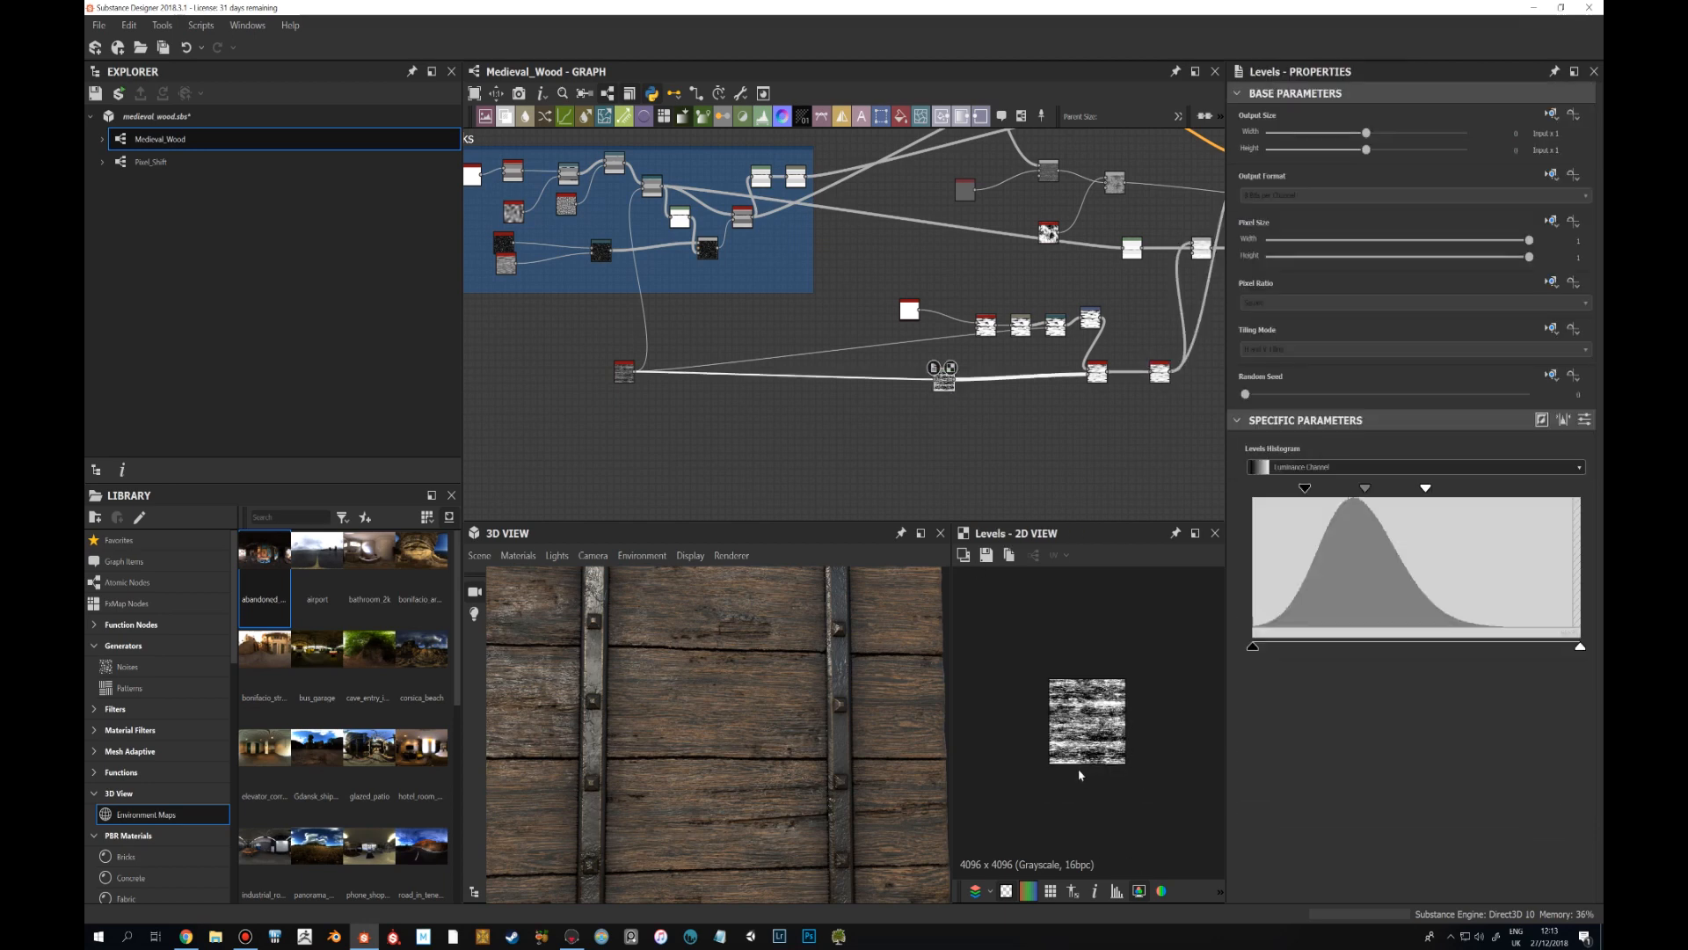
middle_click_drag(1069, 414, 962, 461)
double_click(983, 367)
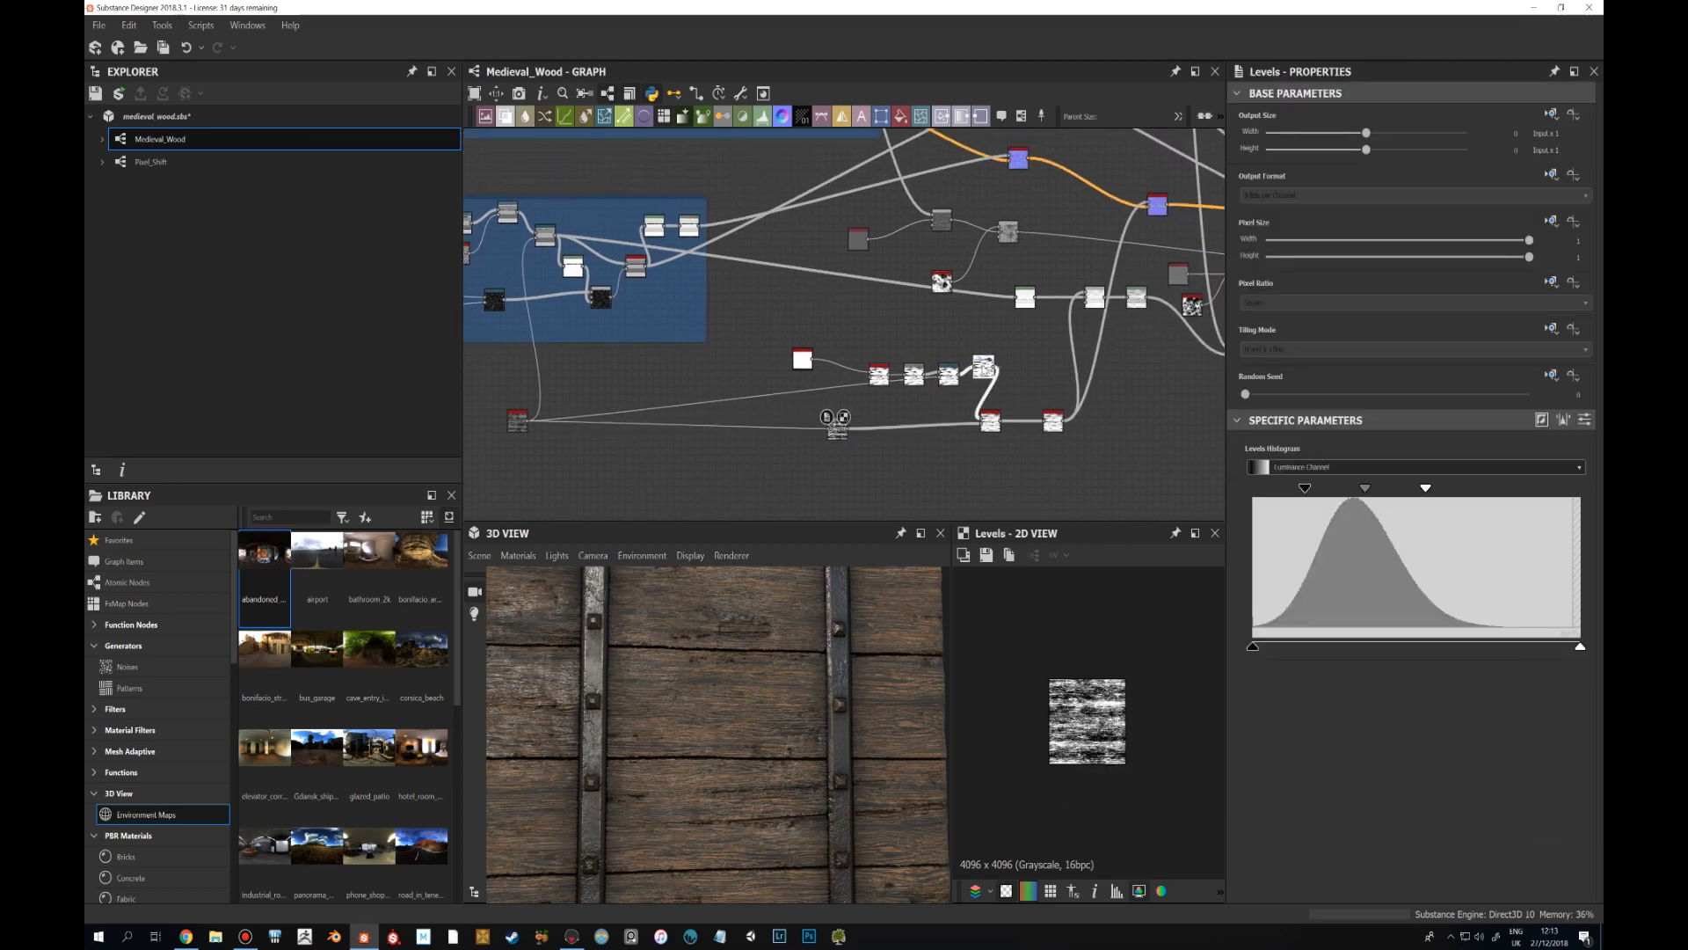
scroll(1077, 708, "up", 5)
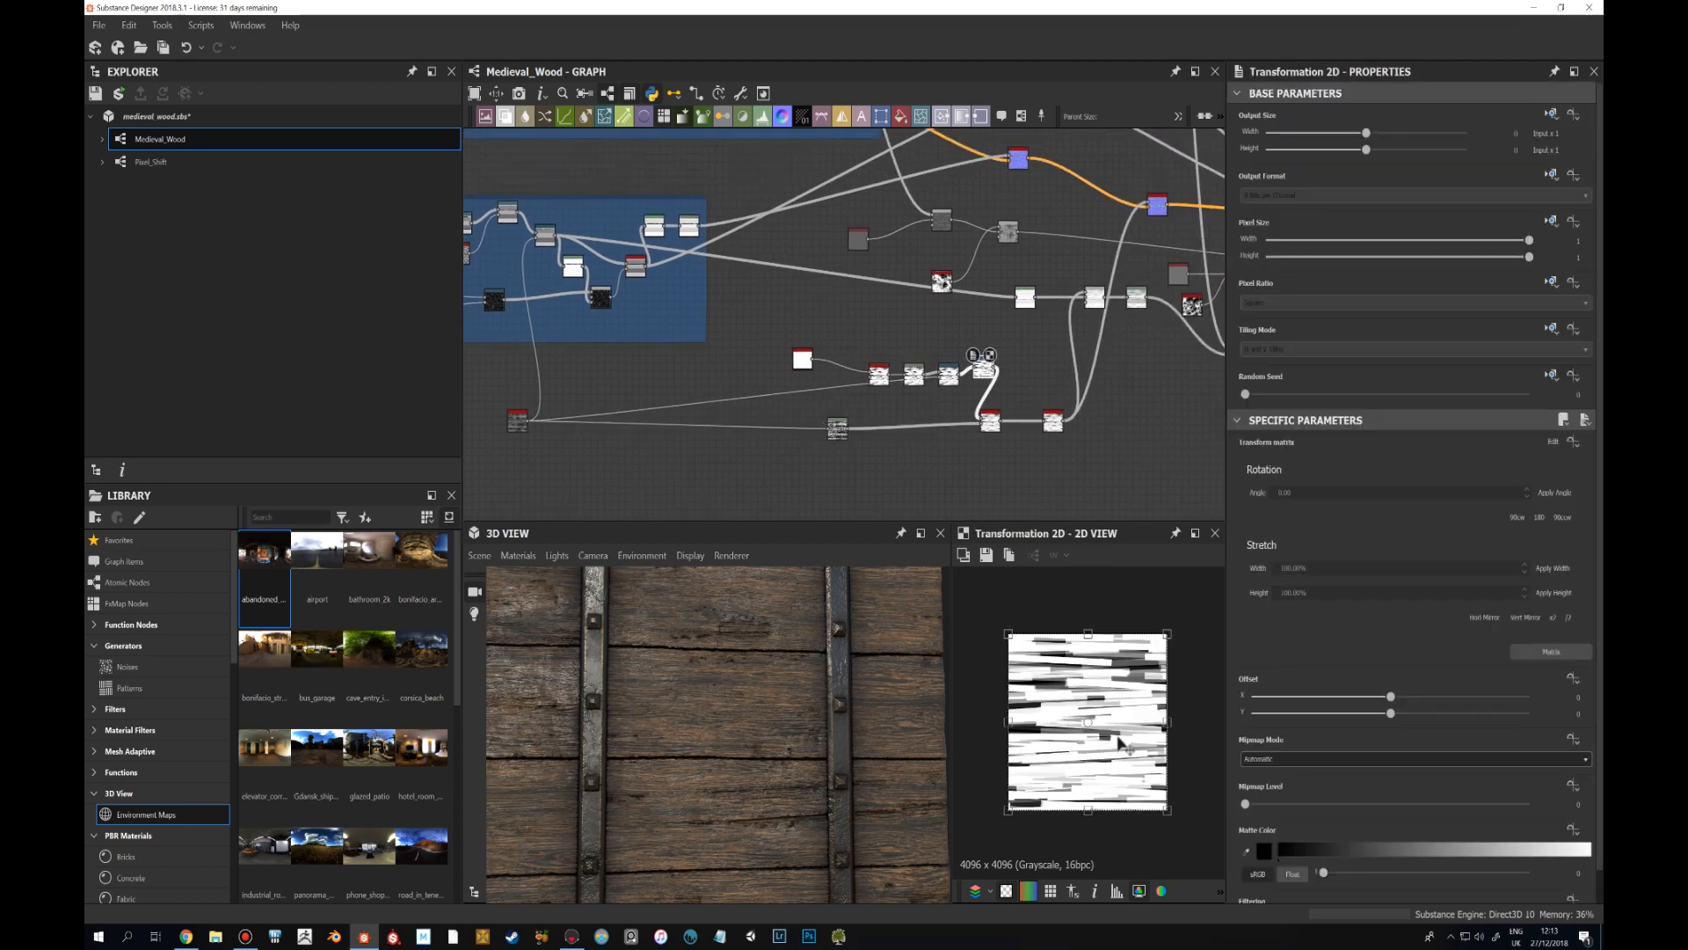
Preview the square shape and the tile_generator that scatters it, examining the overlapping horizontal strips up close.
double_click(796, 359)
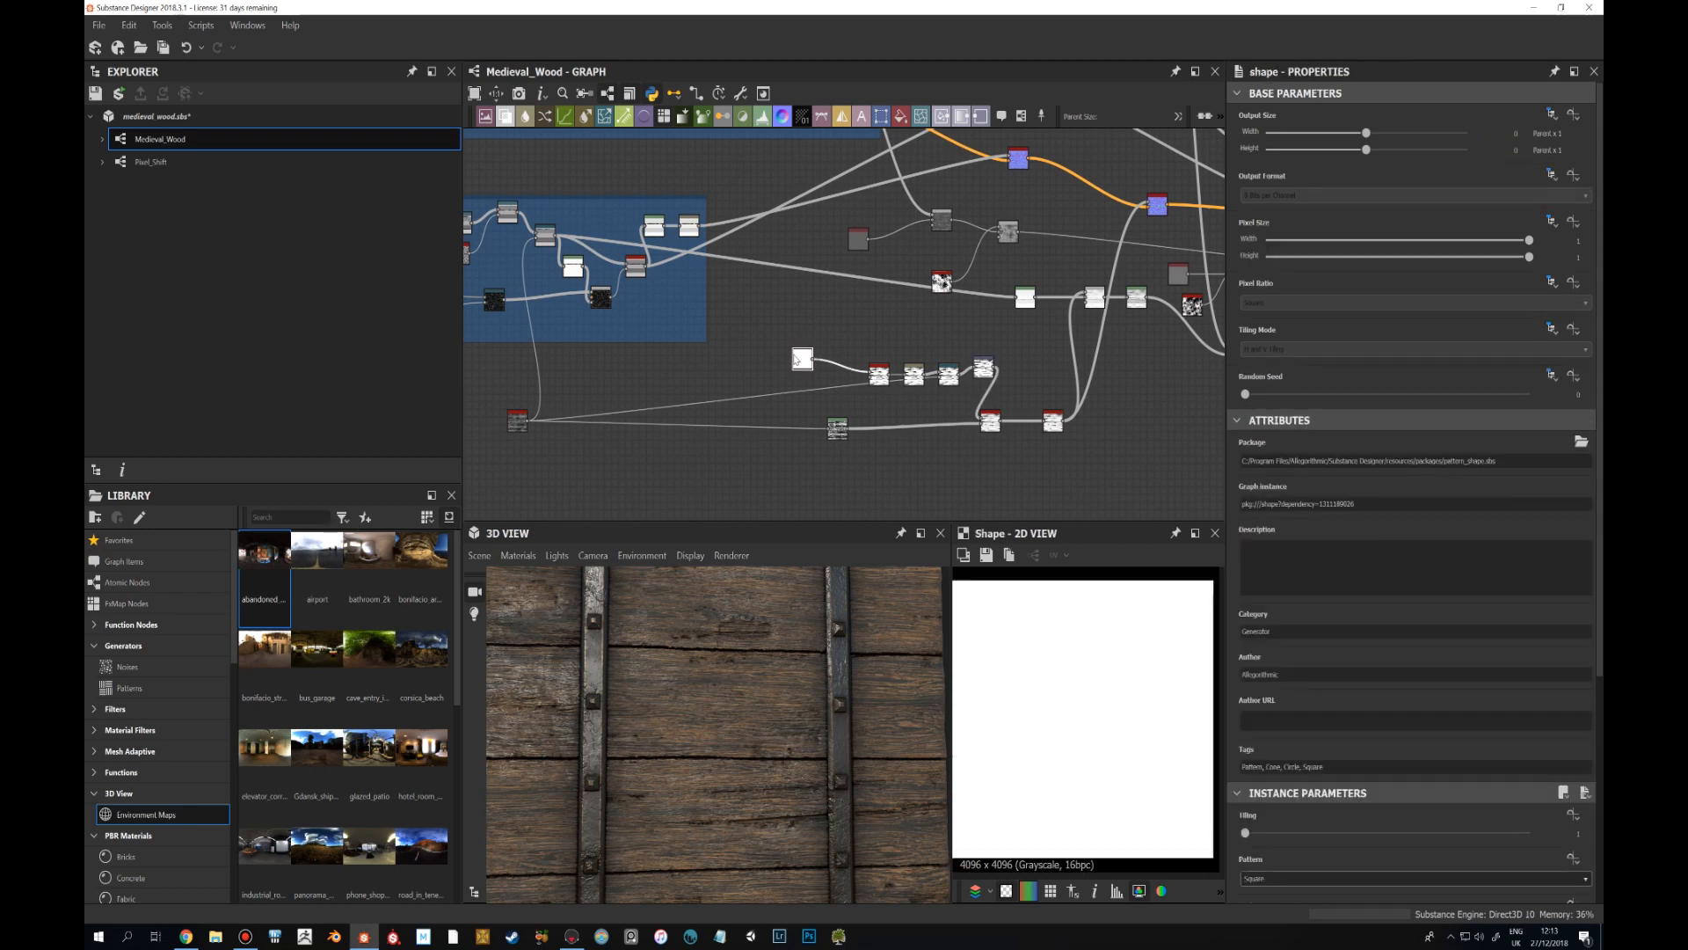
double_click(879, 374)
scroll(1087, 699, "down", 3)
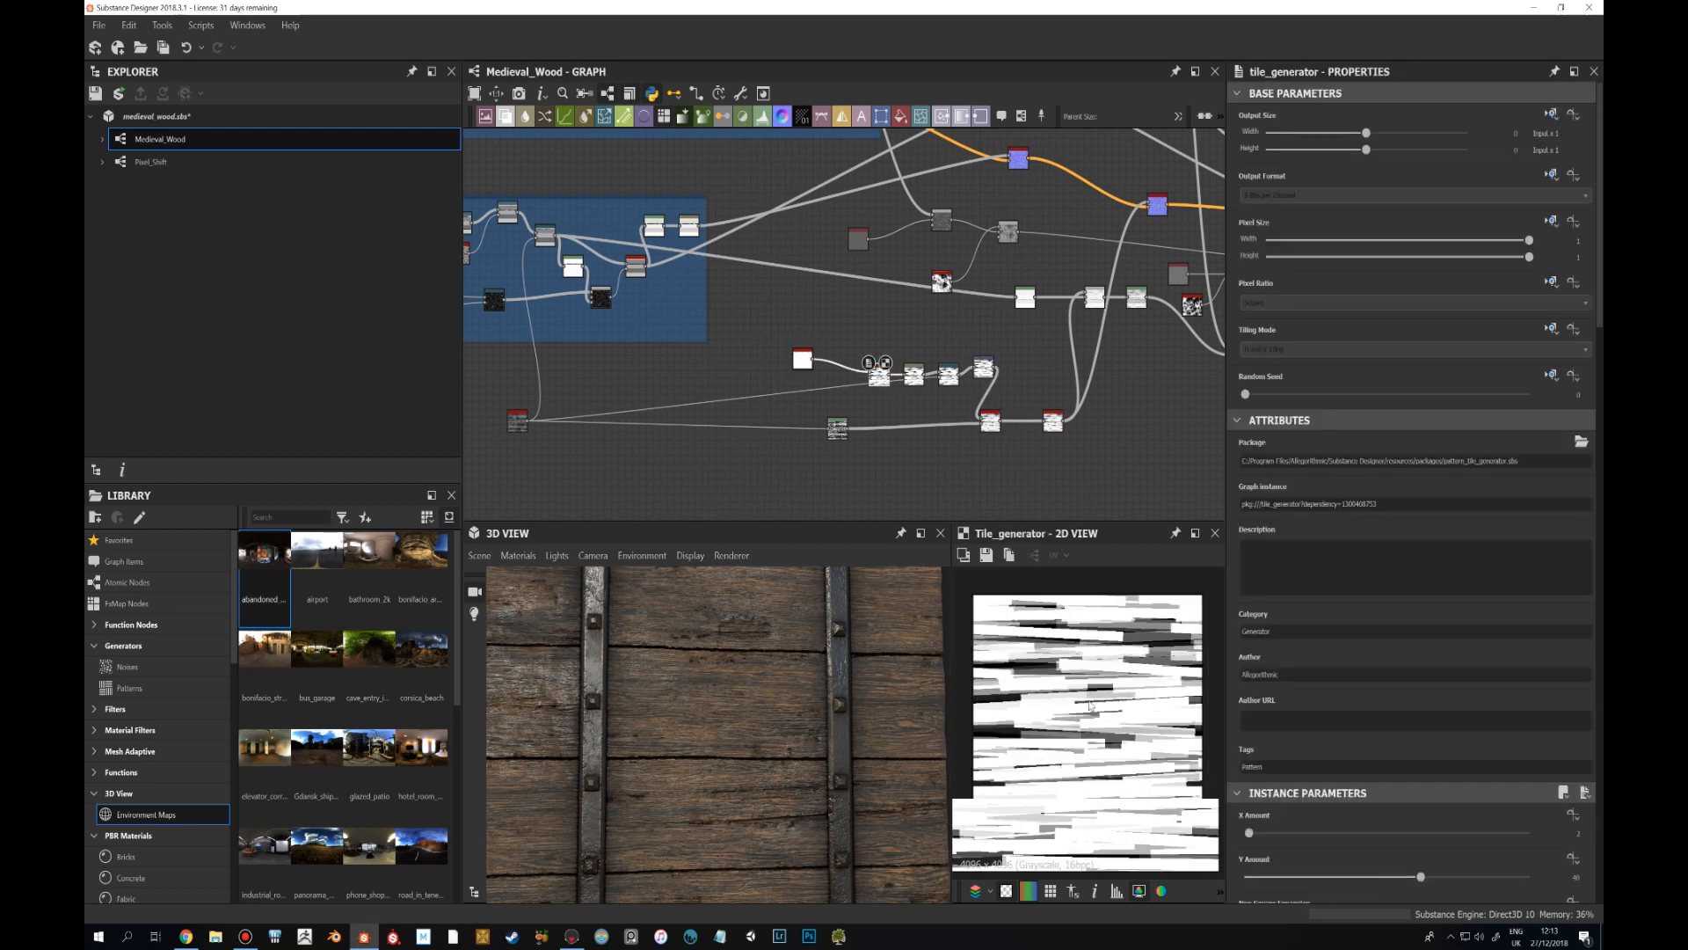
scroll(1084, 709, "up", 3)
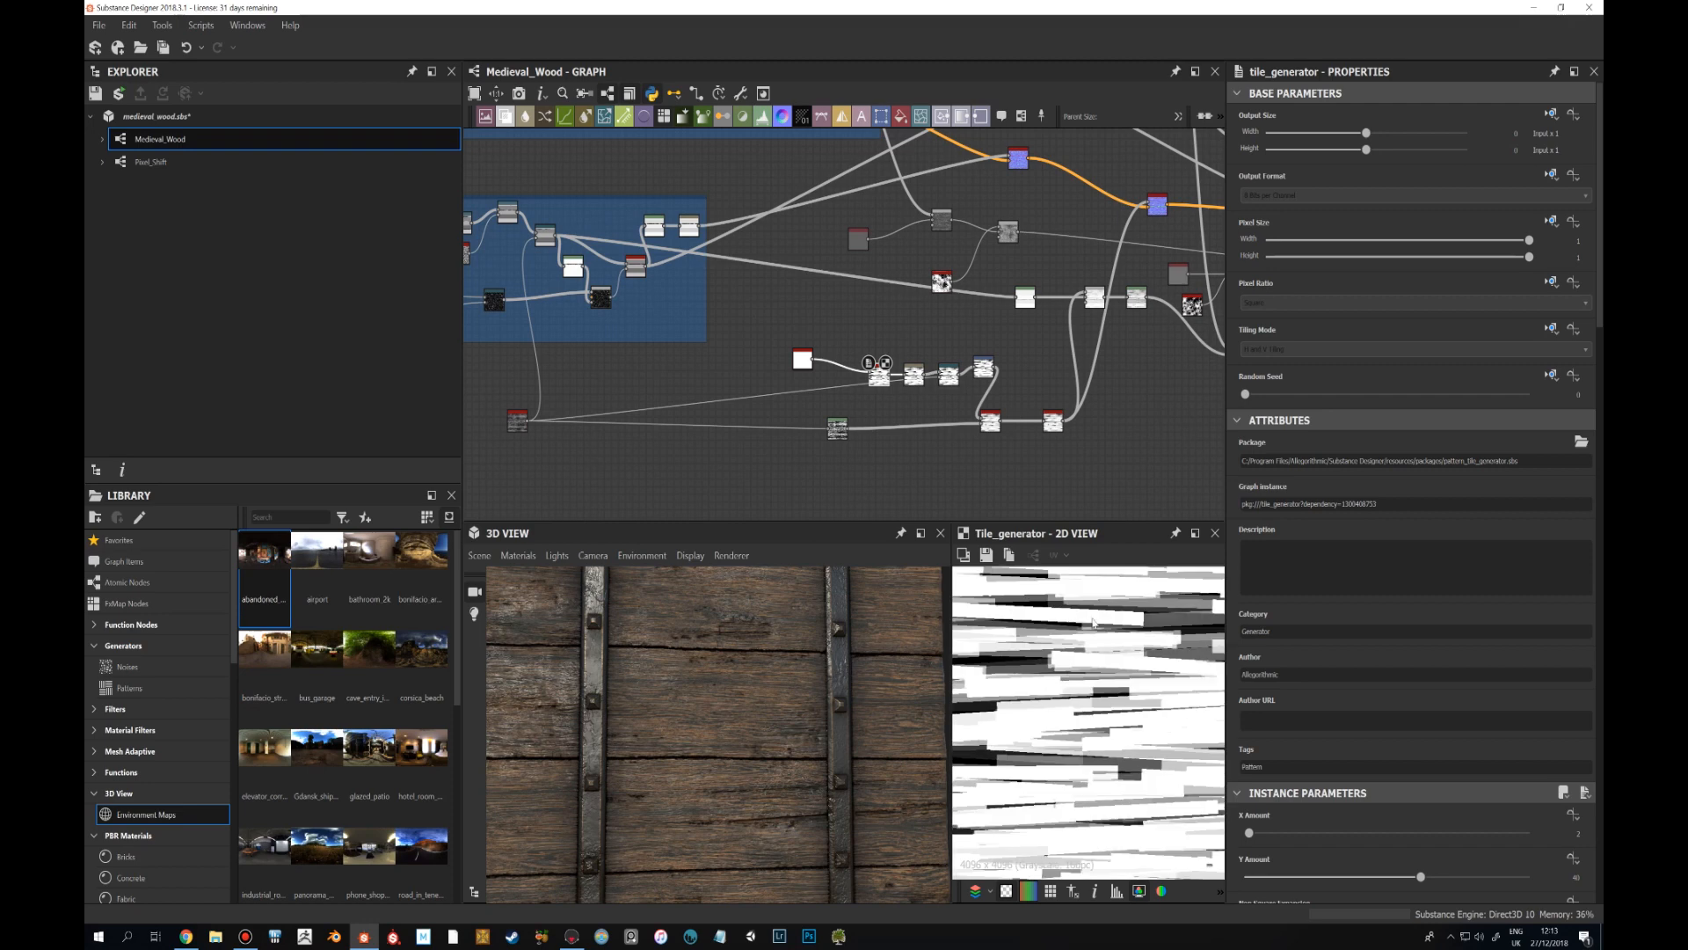
Preview the Directional Warp applied to the tiled strips and the Transformation 2D that follows it.
double_click(949, 373)
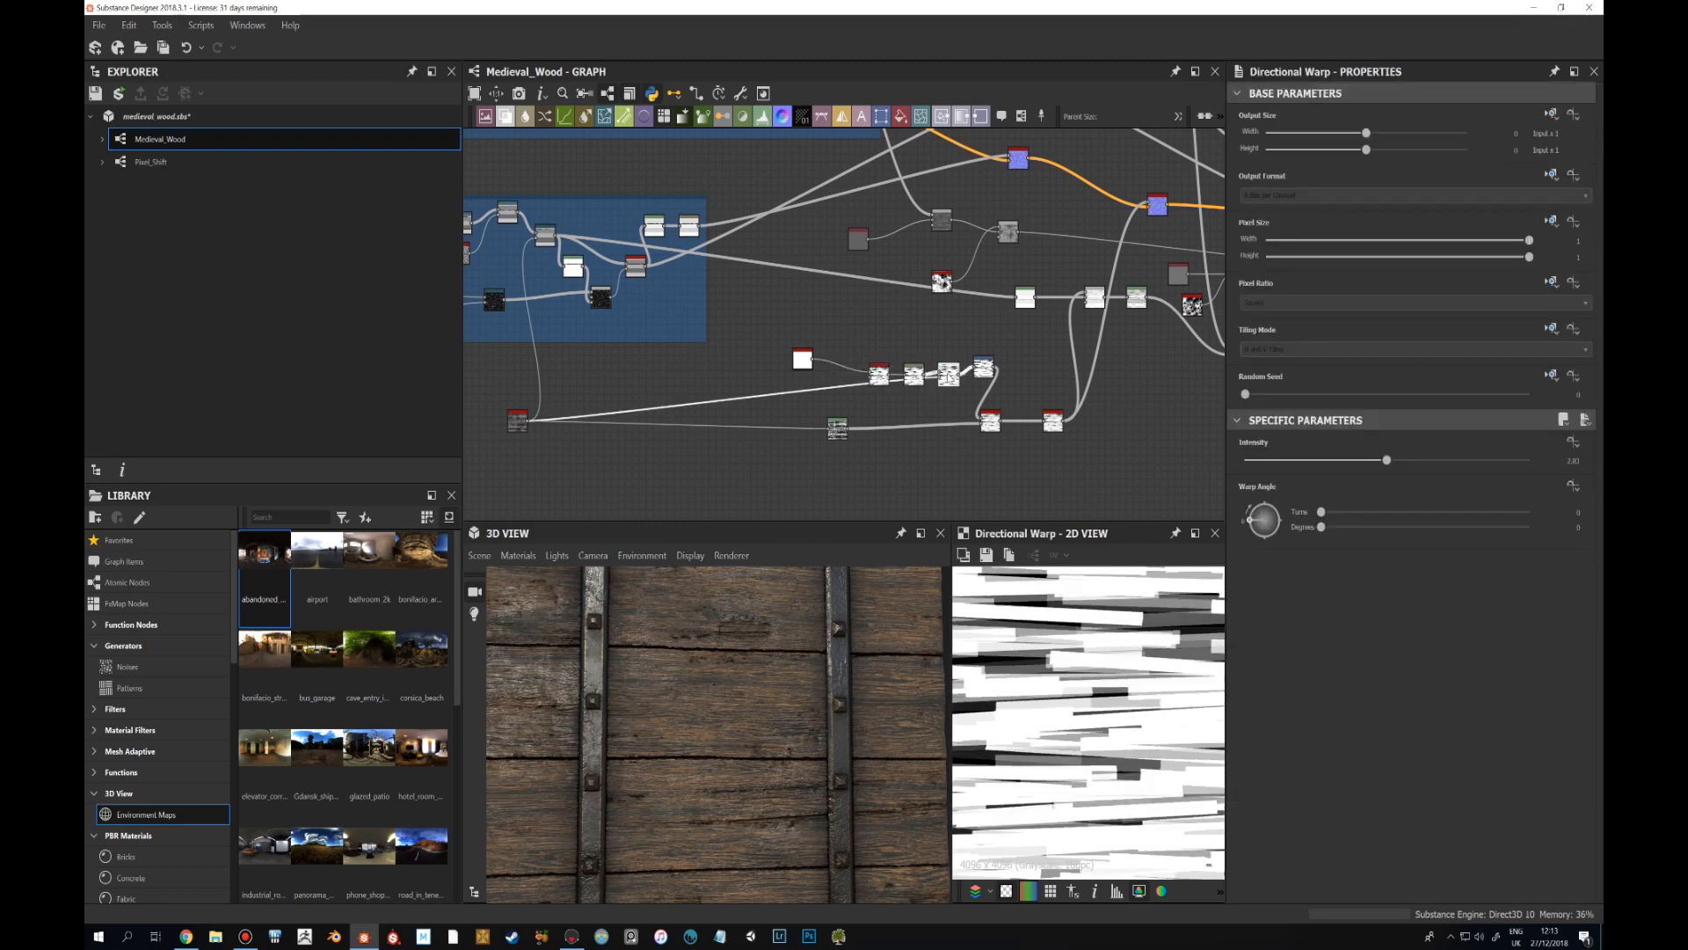
double_click(984, 367)
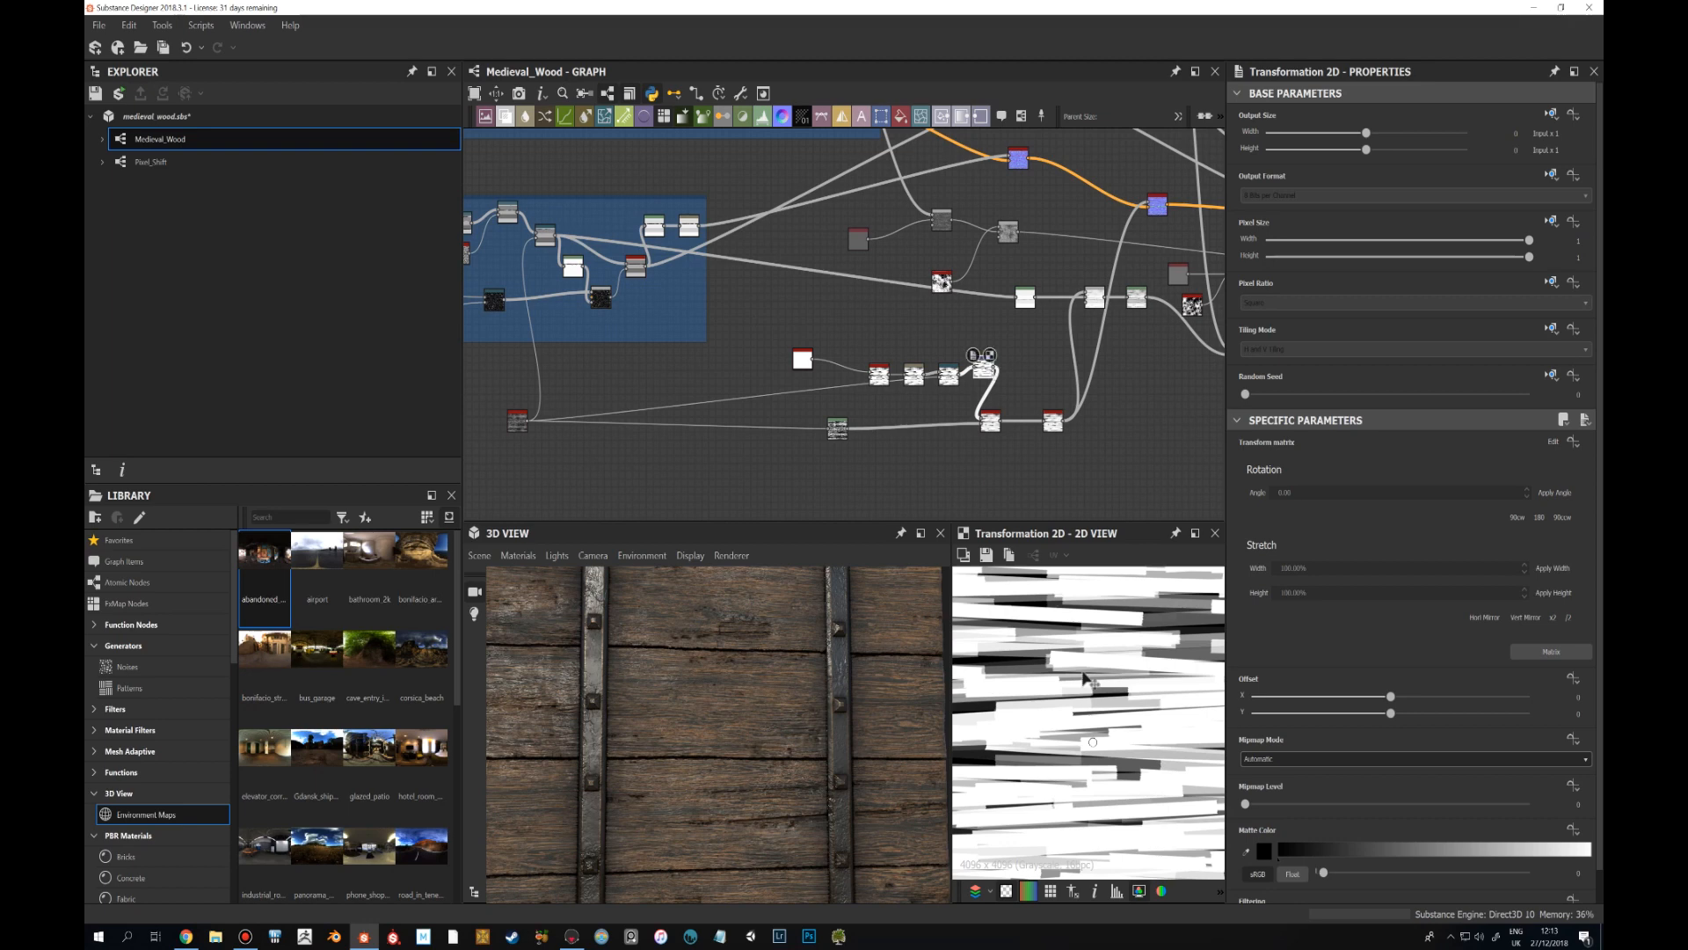
scroll(1093, 675, "down", 4)
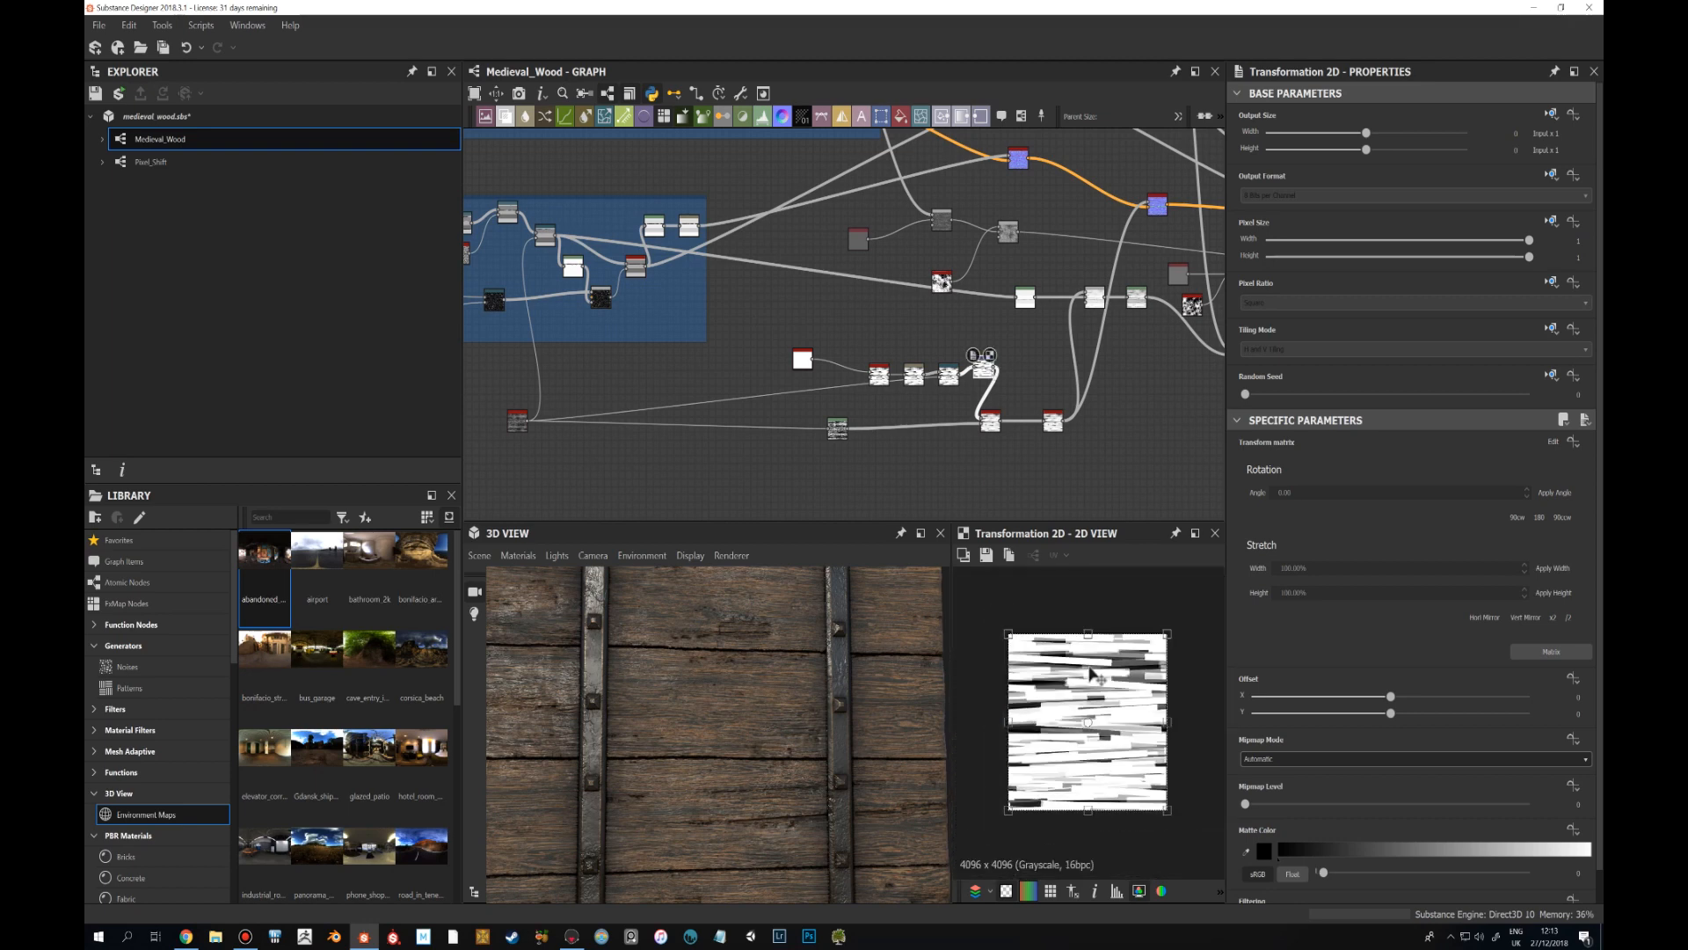
Connect the Directional Warp directly to the non_uniform_blur_grayscale node and delete the bypassed Transformation 2D.
scroll(940, 355, "up", 2)
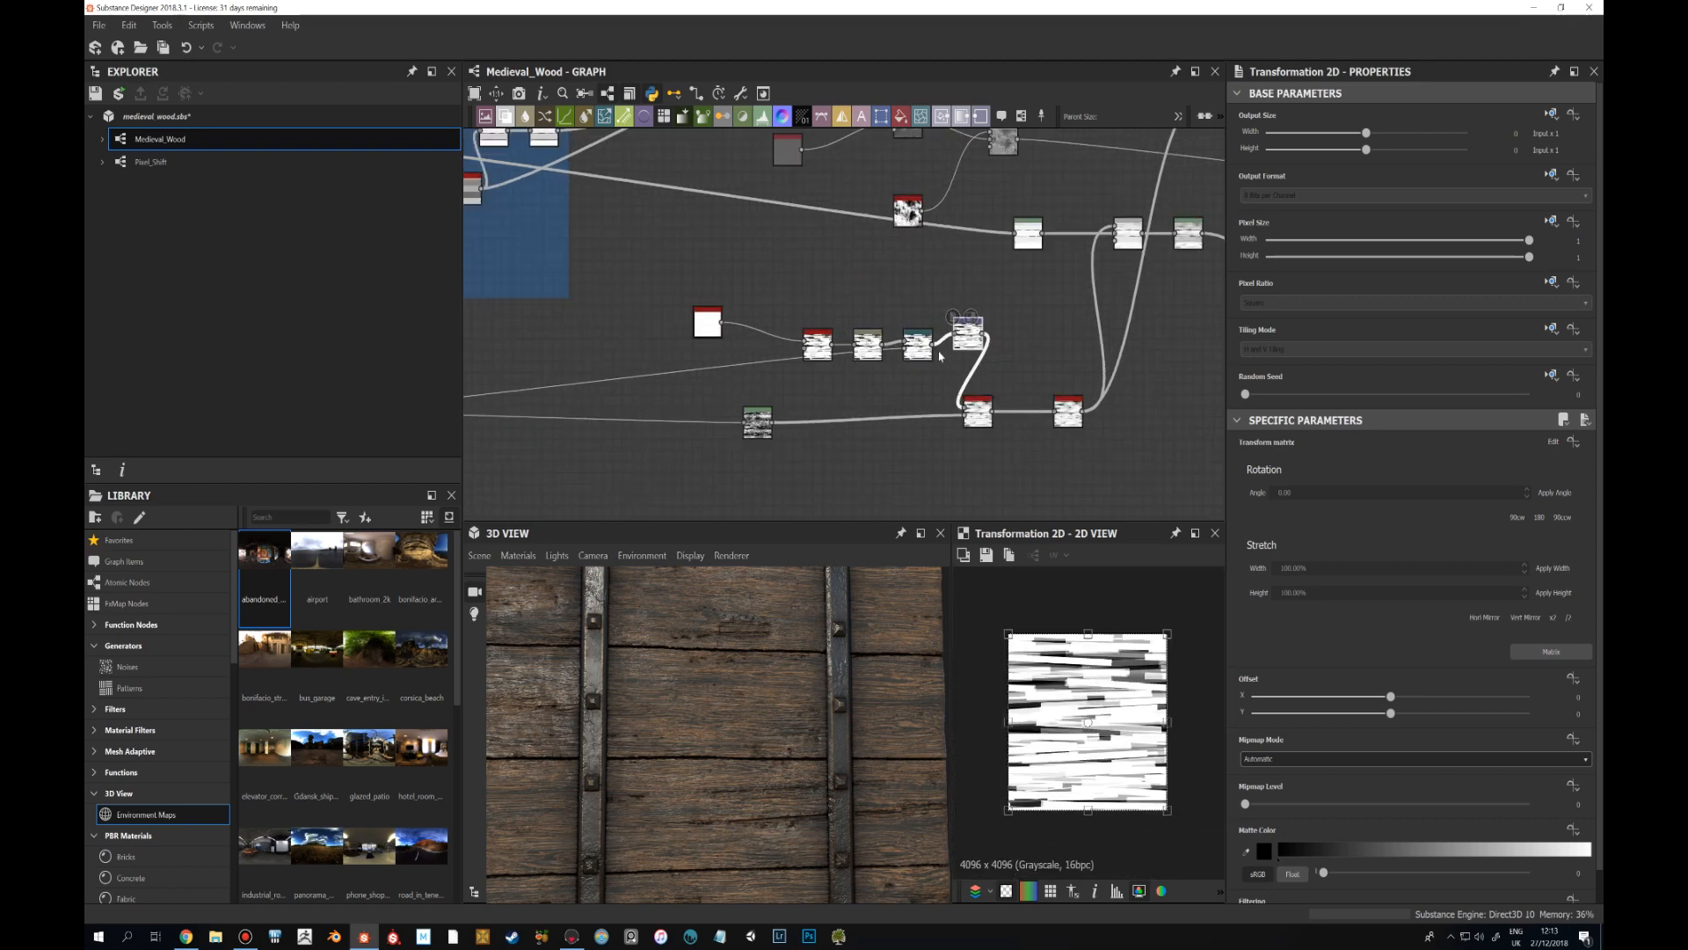
left_click_drag(933, 345, 965, 411)
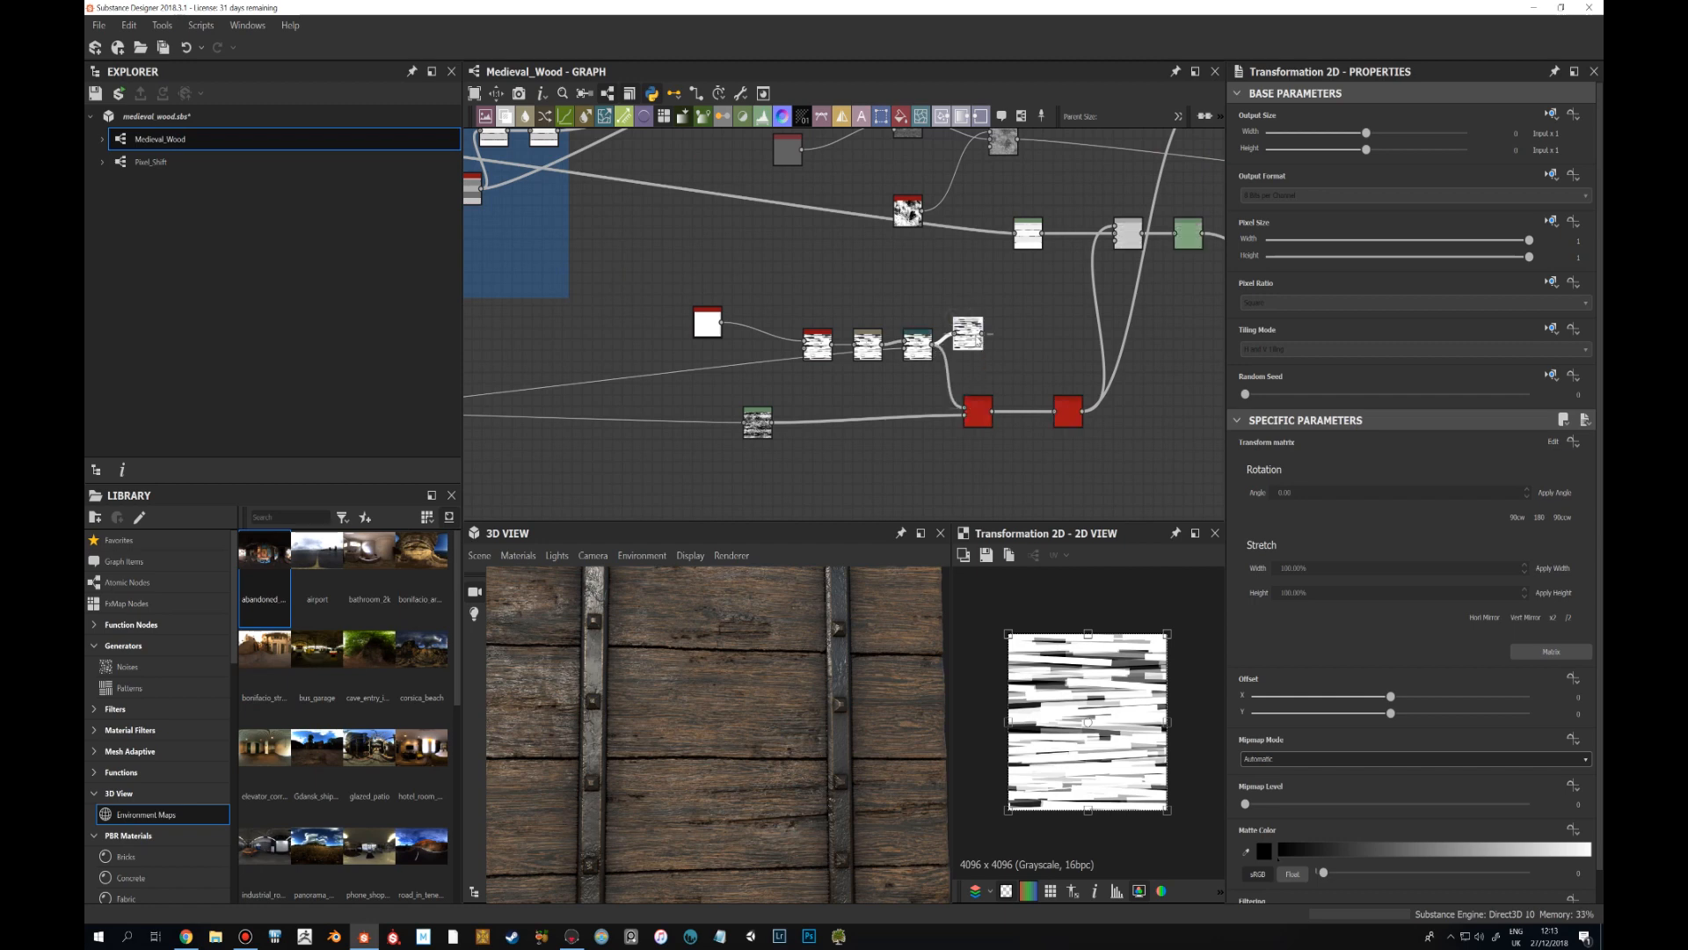
left_click_drag(980, 340, 990, 306)
key("Delete")
Preview the non_uniform_blur_grayscale output up close, and open the Levels node that drives its blur.
double_click(978, 413)
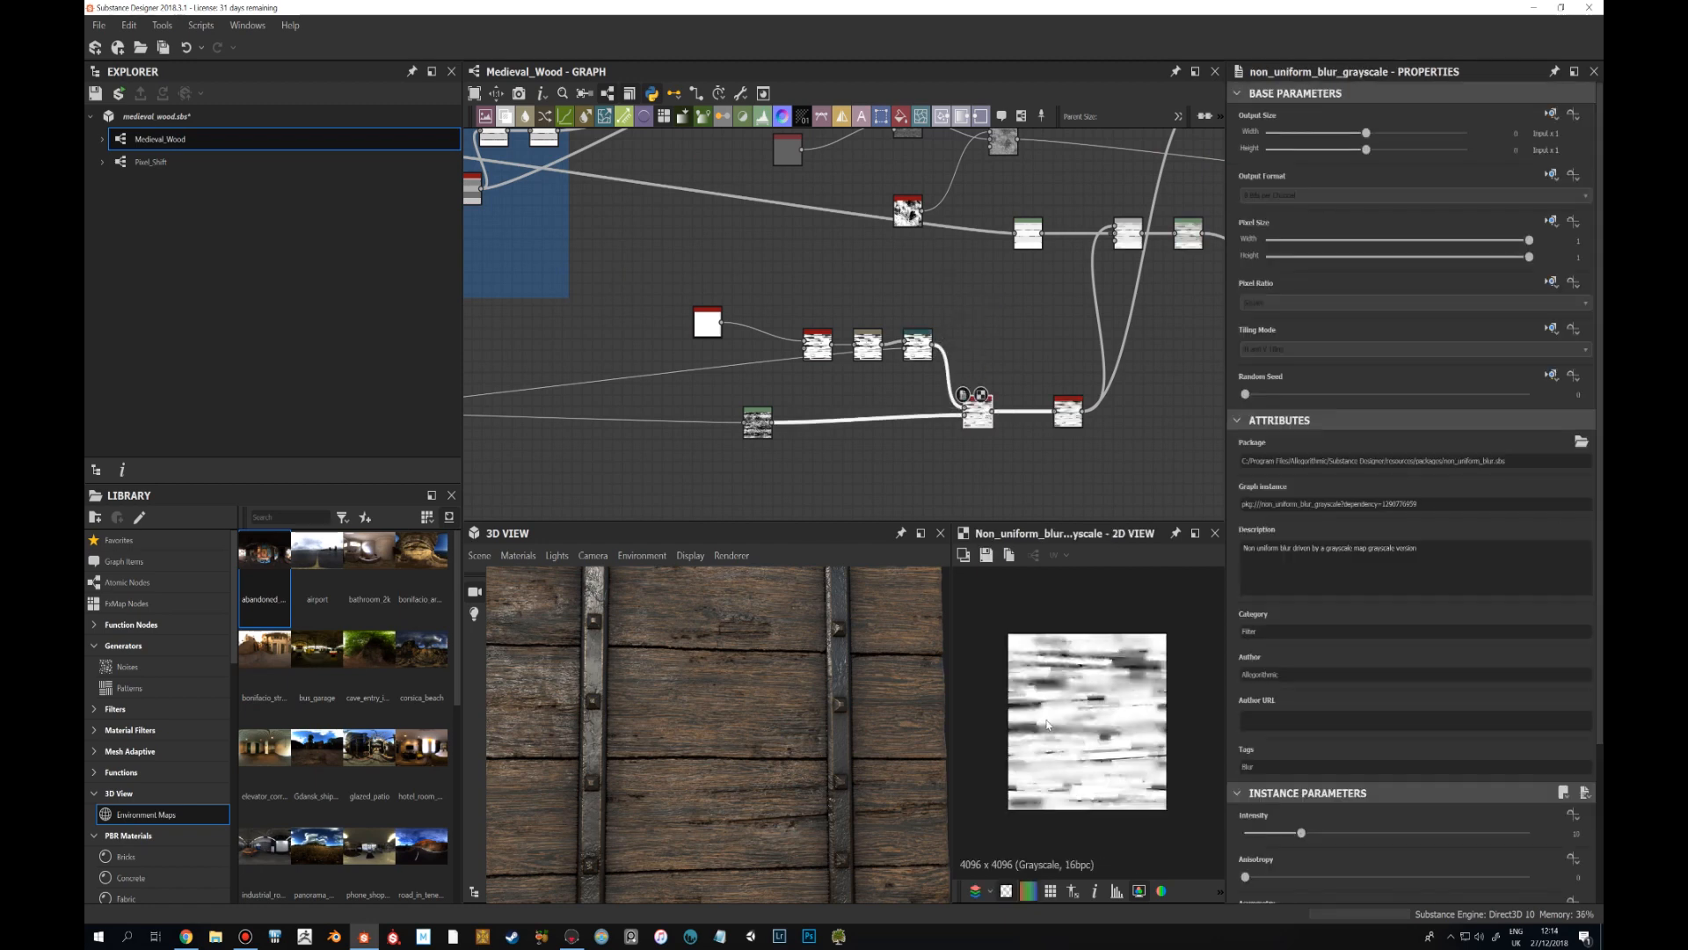
scroll(1047, 724, "up", 3)
scroll(848, 405, "up", 3)
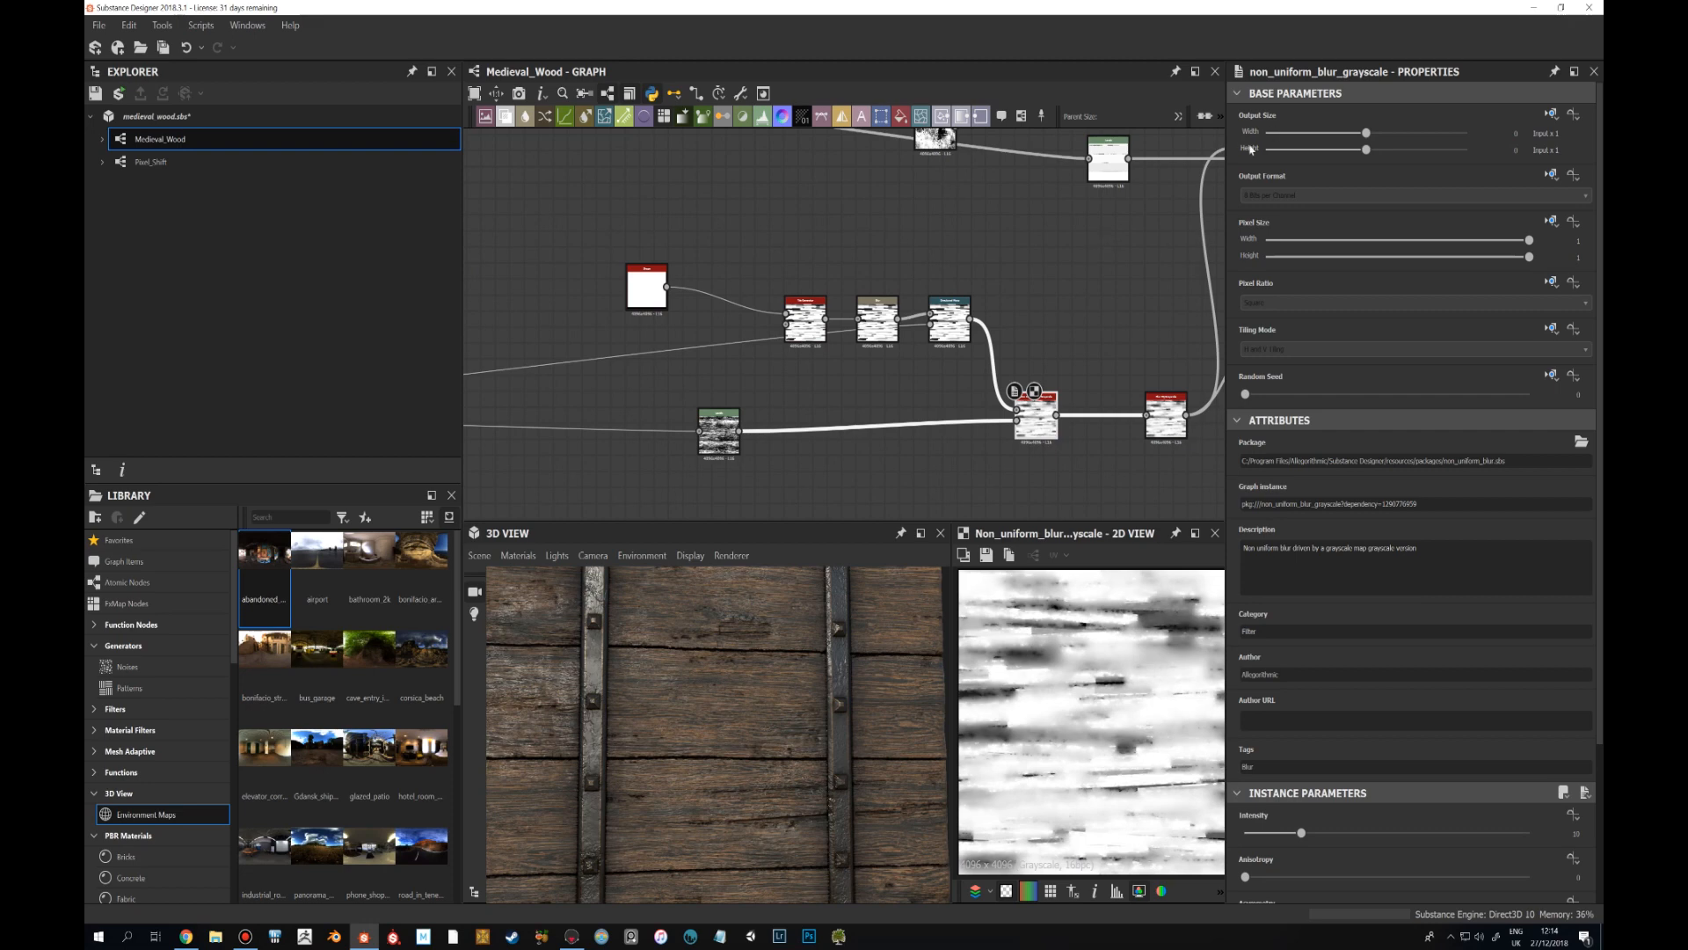
double_click(734, 431)
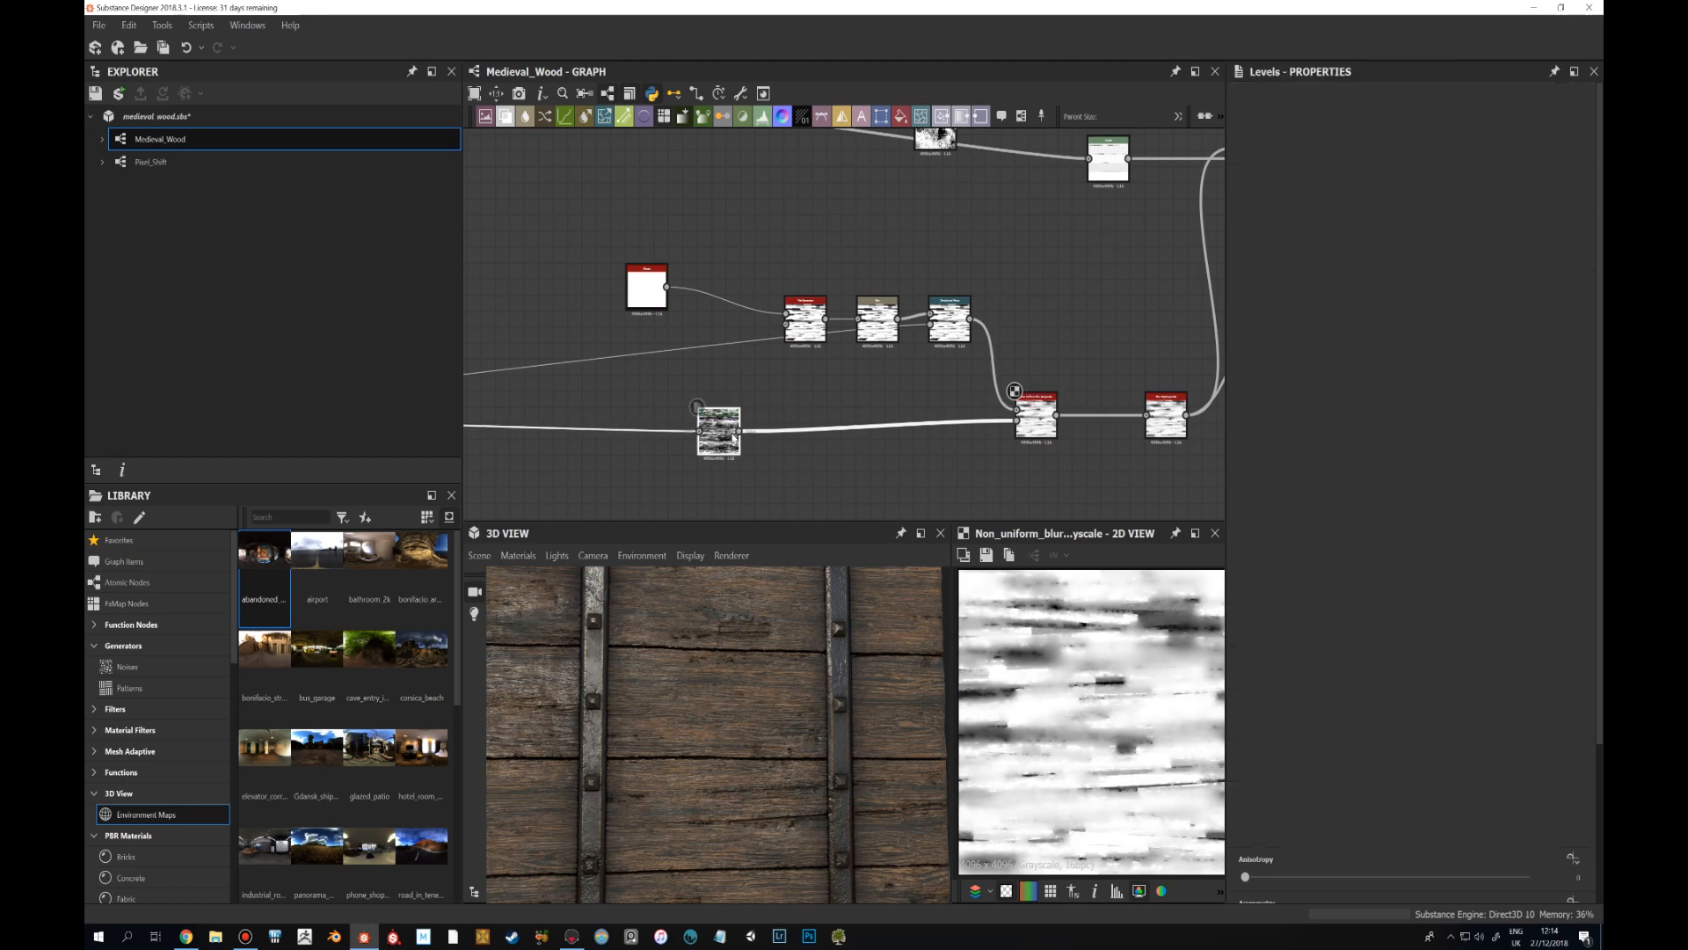
Preview the Directional_noise_2 node that feeds the Levels node driving the blur.
middle_click_drag(606, 439, 1132, 351)
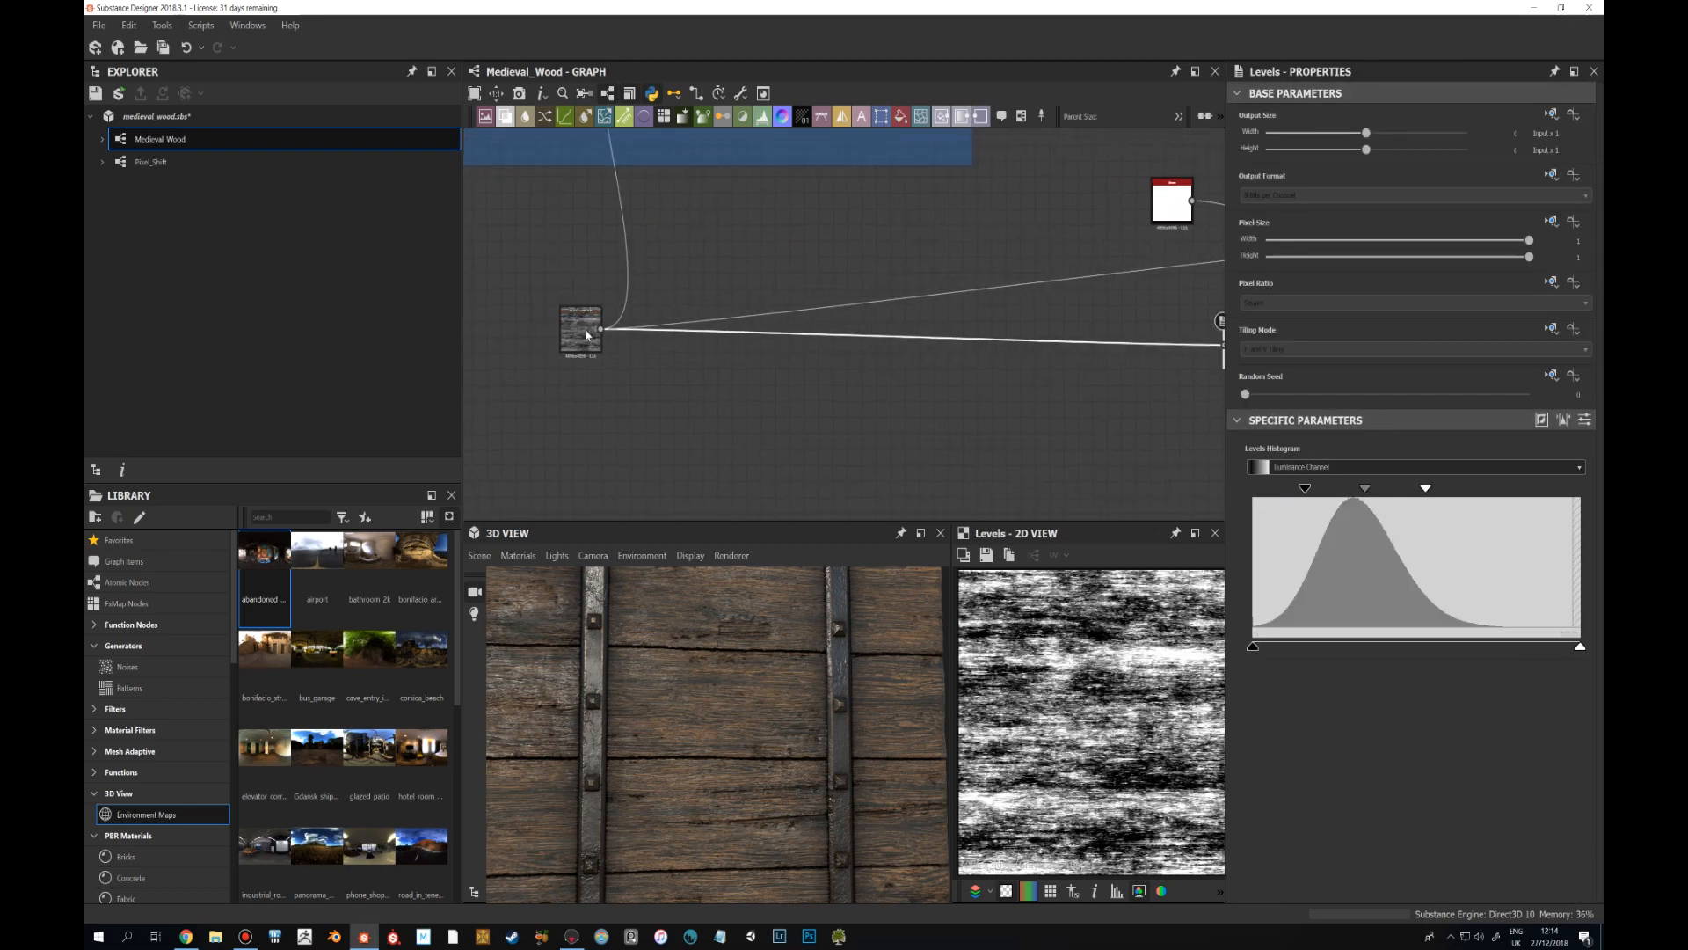
double_click(587, 335)
middle_click_drag(713, 315, 921, 331)
Preview the non_uniform_blur_grayscale output again and examine its blurred strips up close and at full extent.
left_click(1112, 335)
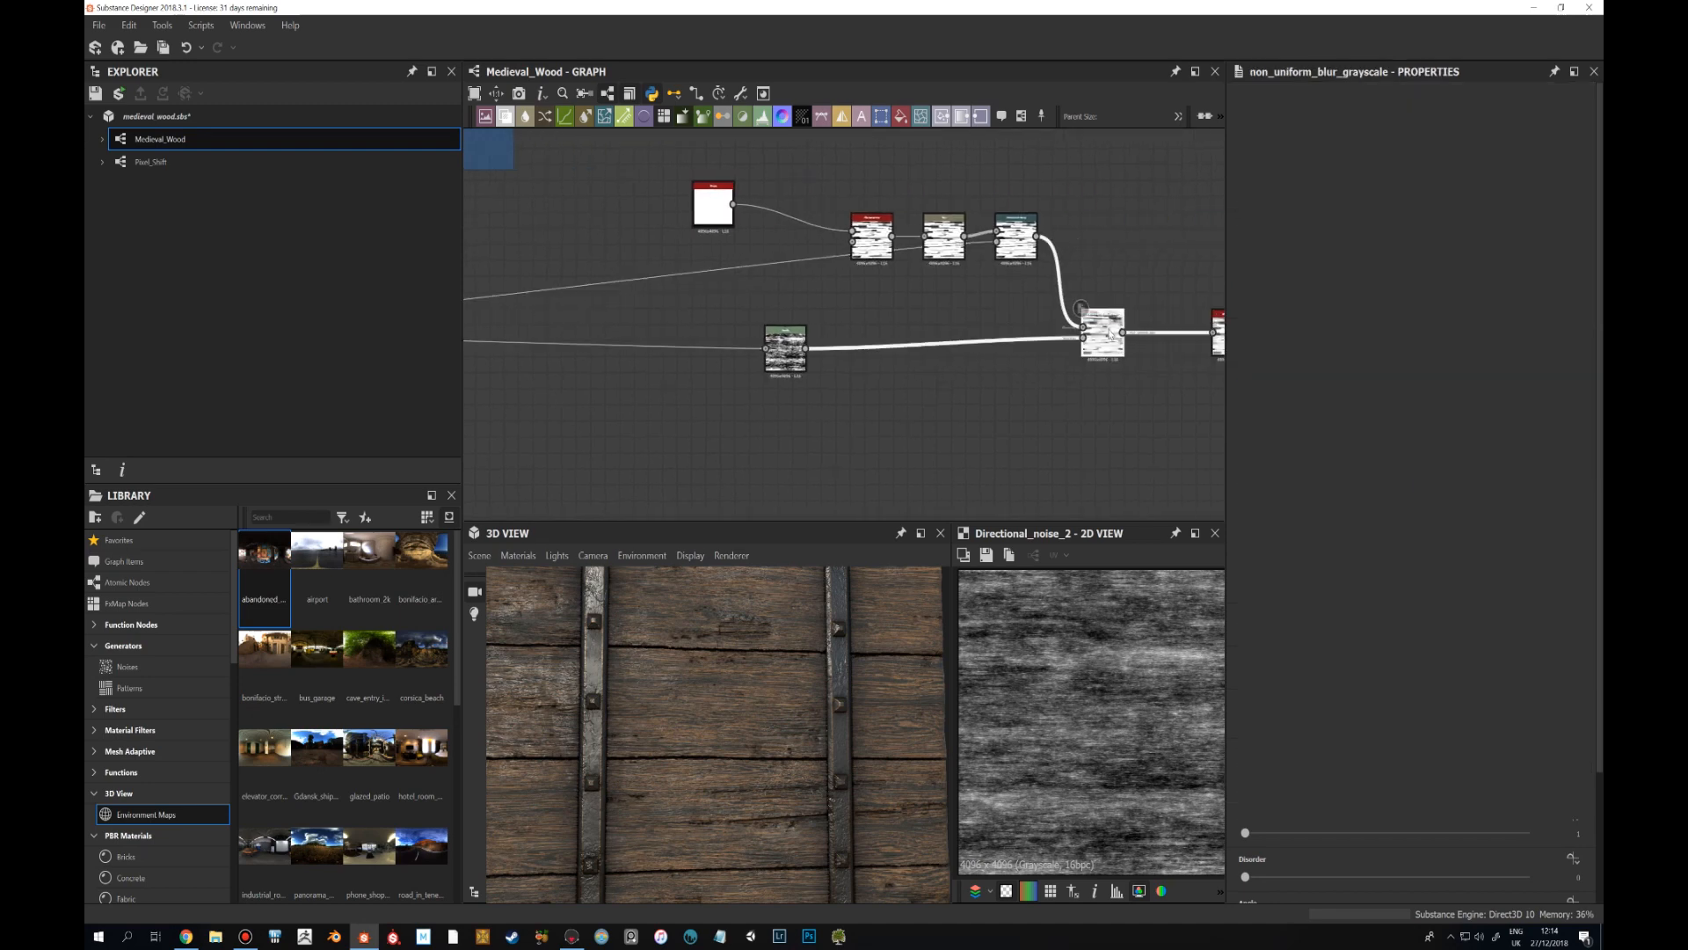
double_click(1112, 335)
scroll(1132, 711, "down", 1)
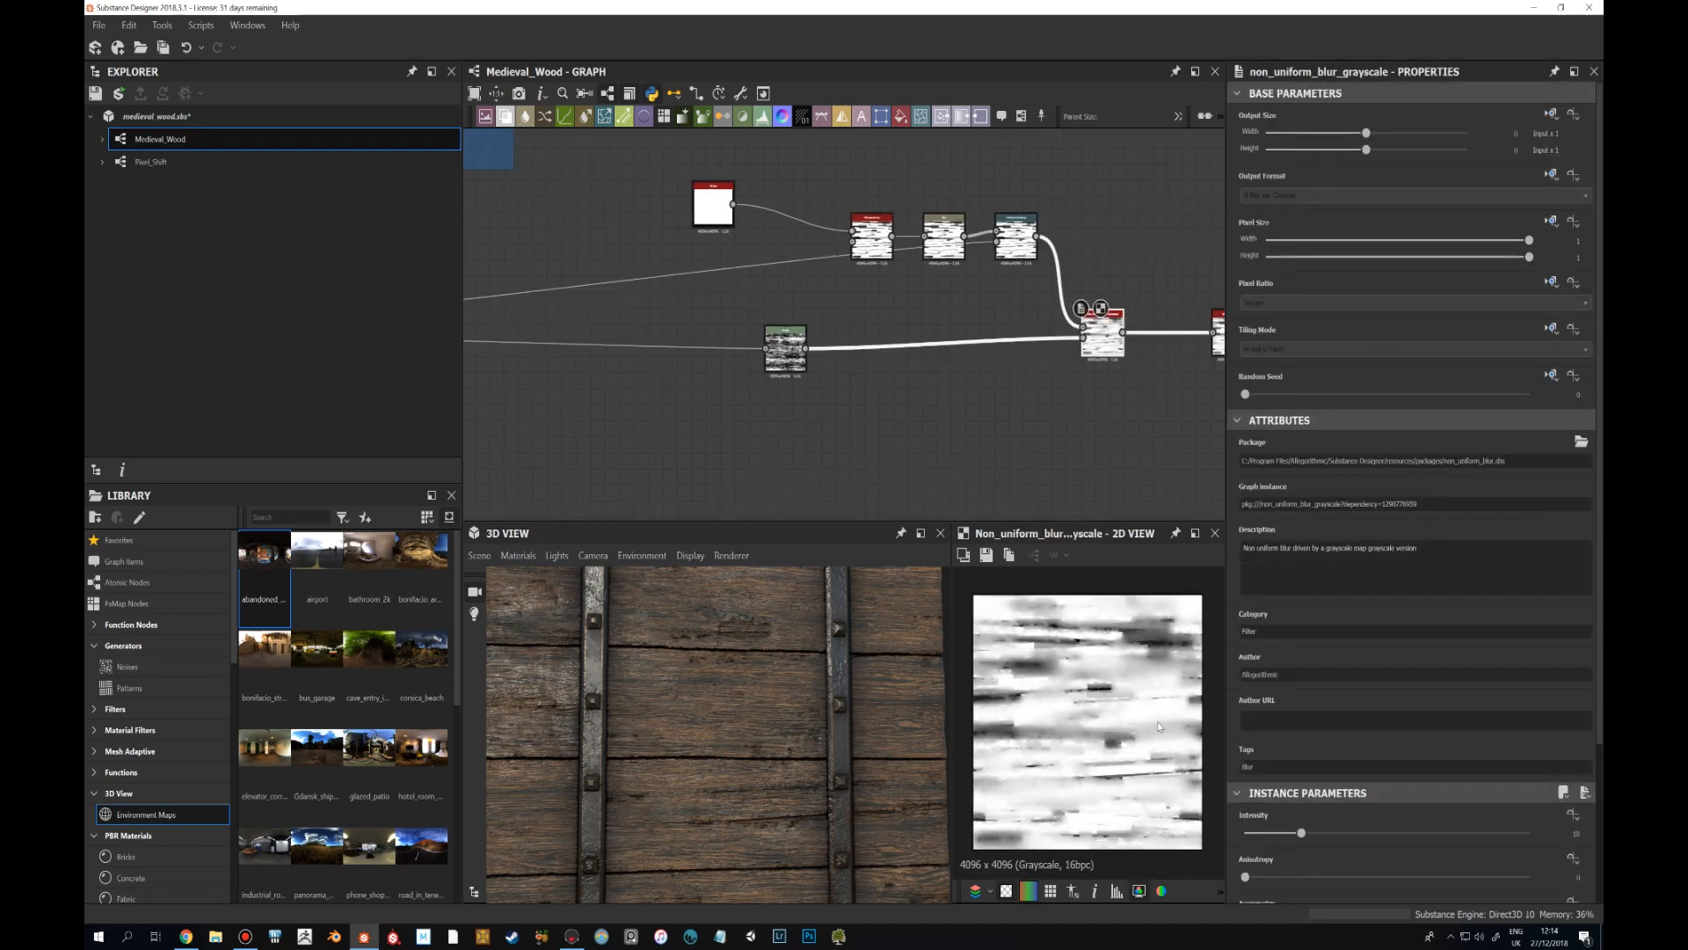
scroll(1159, 727, "up", 2)
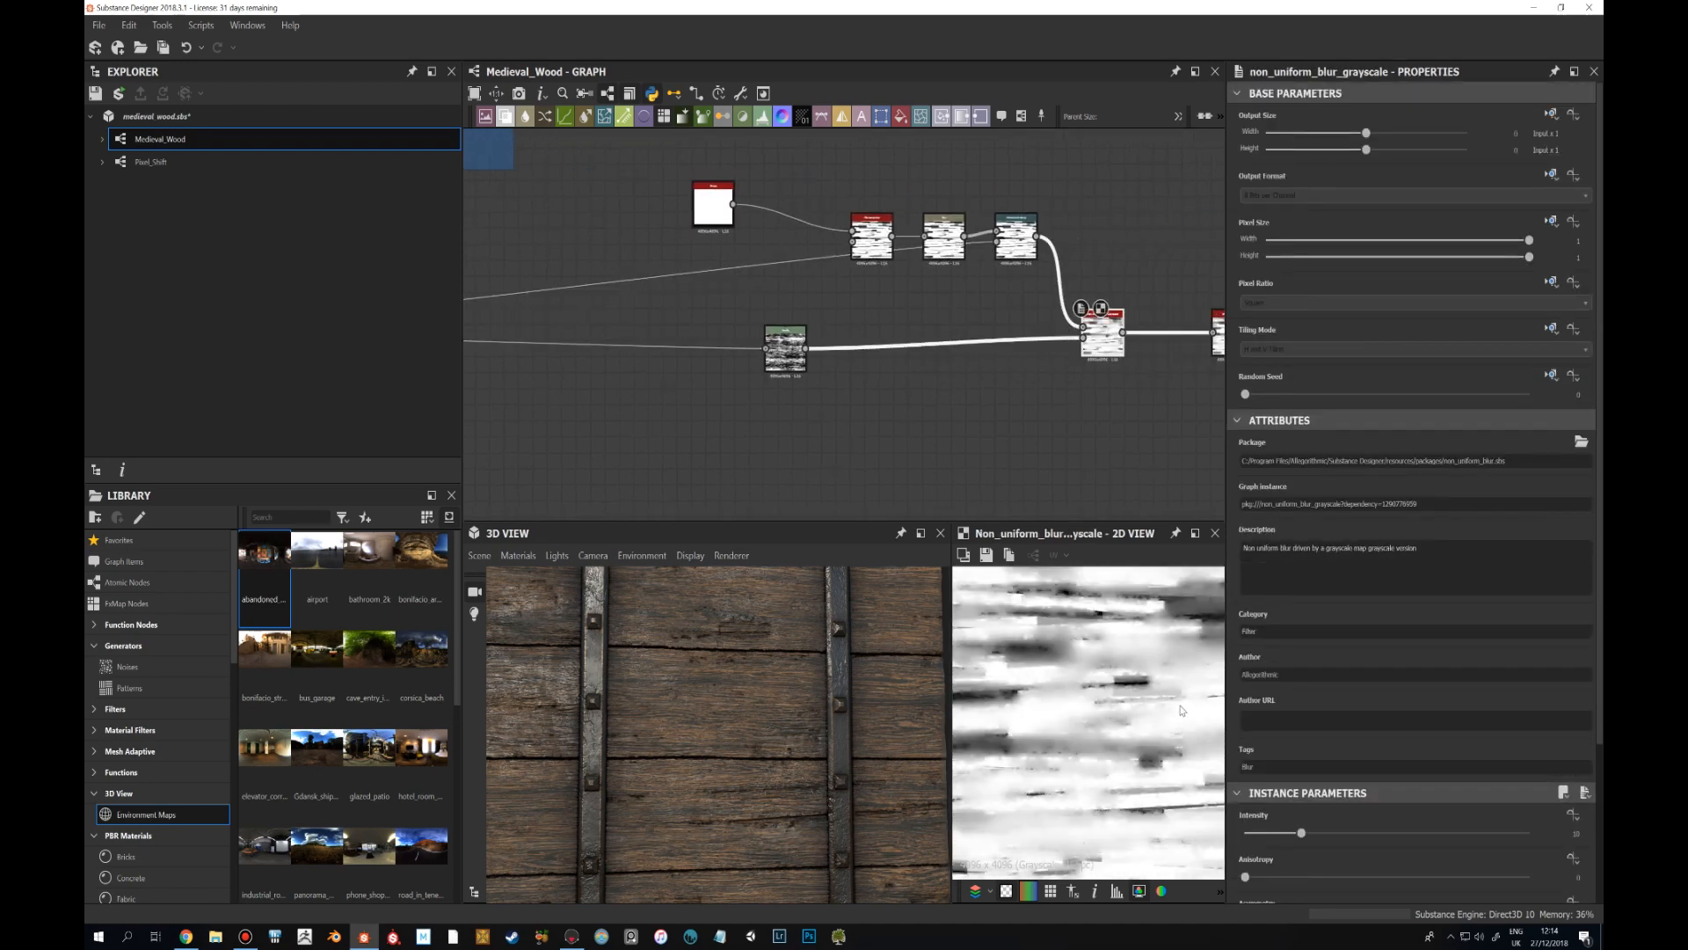
scroll(1152, 694, "down", 2)
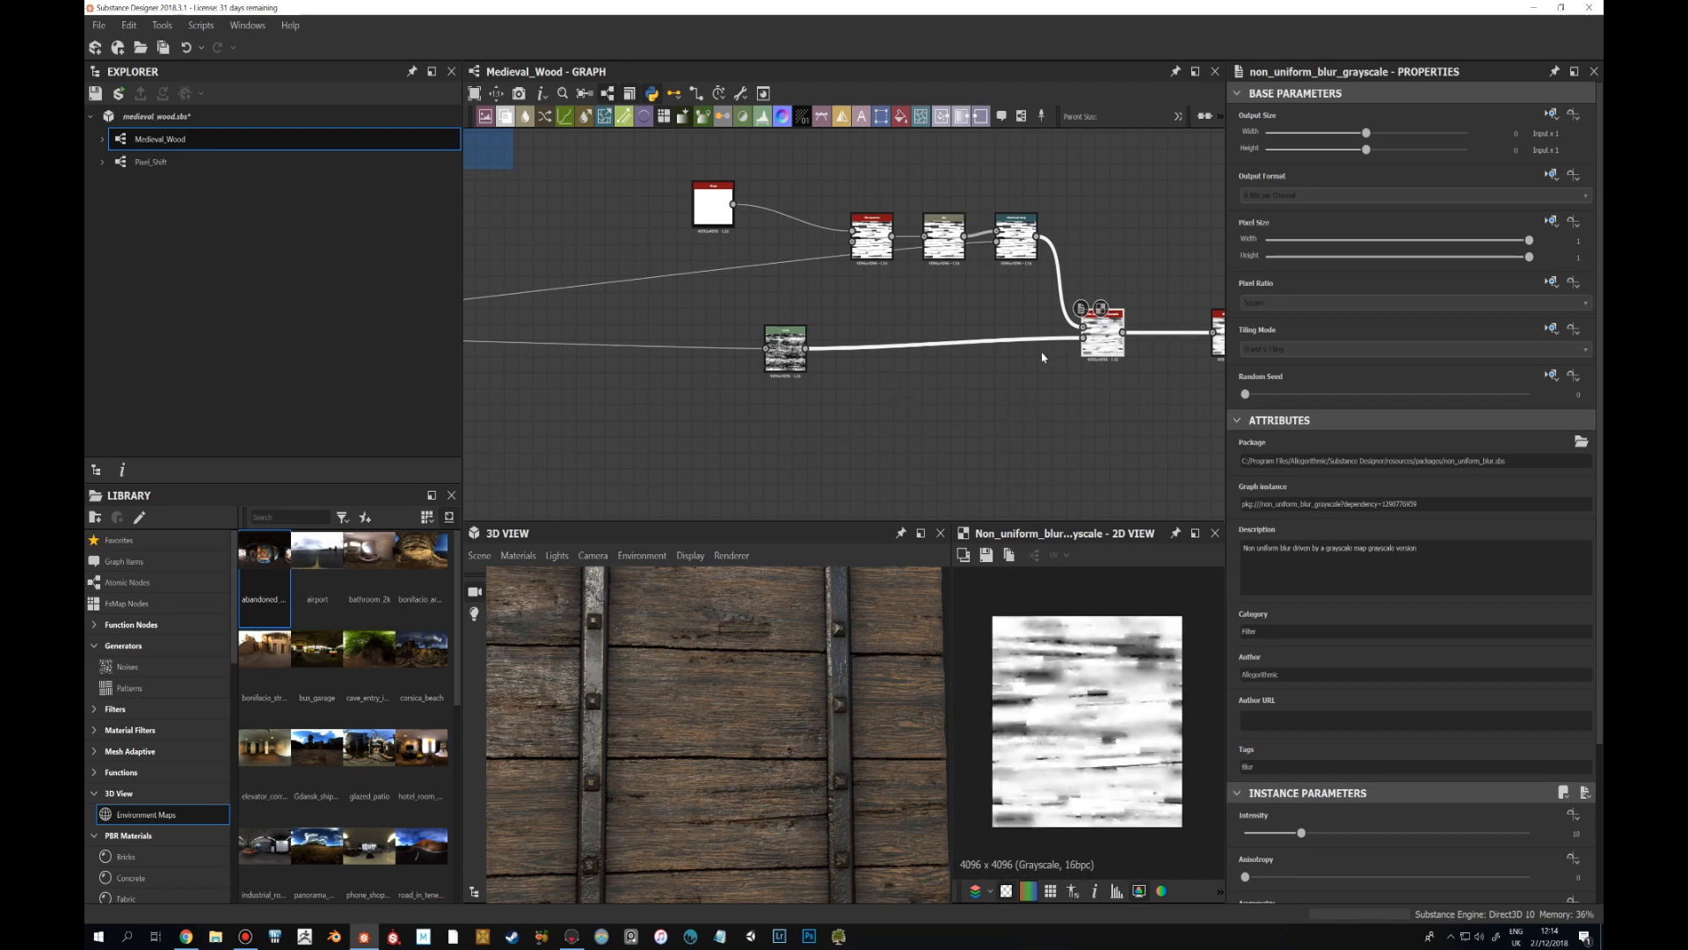
middle_click_drag(1133, 405, 876, 434)
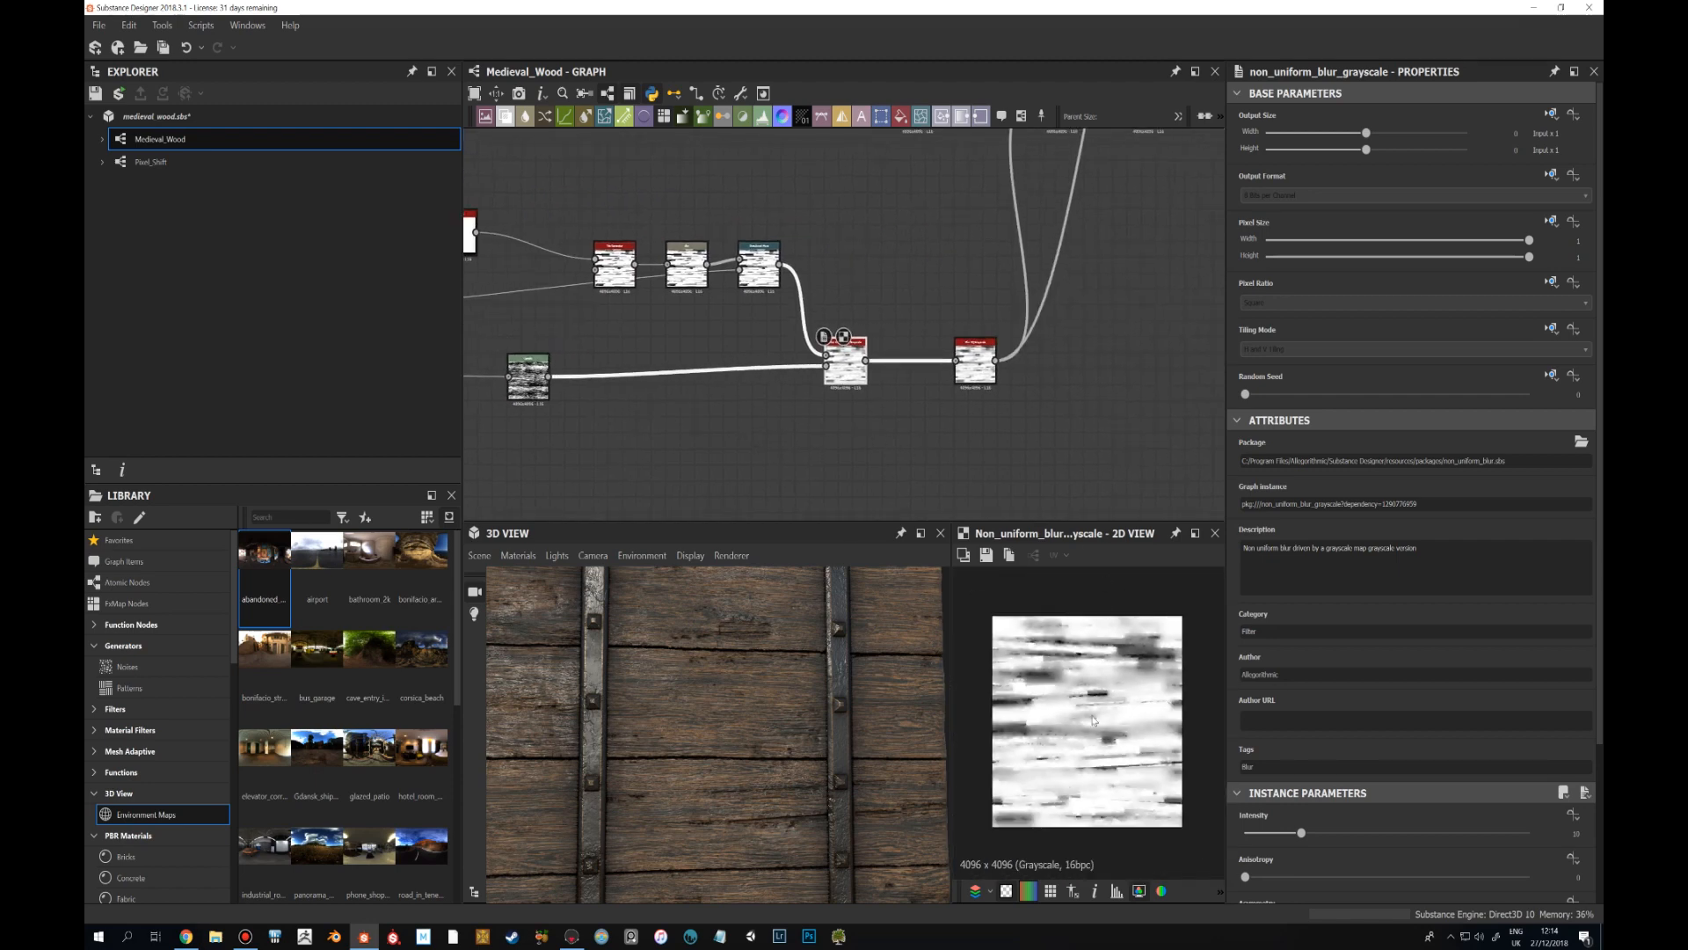
scroll(1094, 721, "up", 2)
scroll(1122, 691, "down", 1)
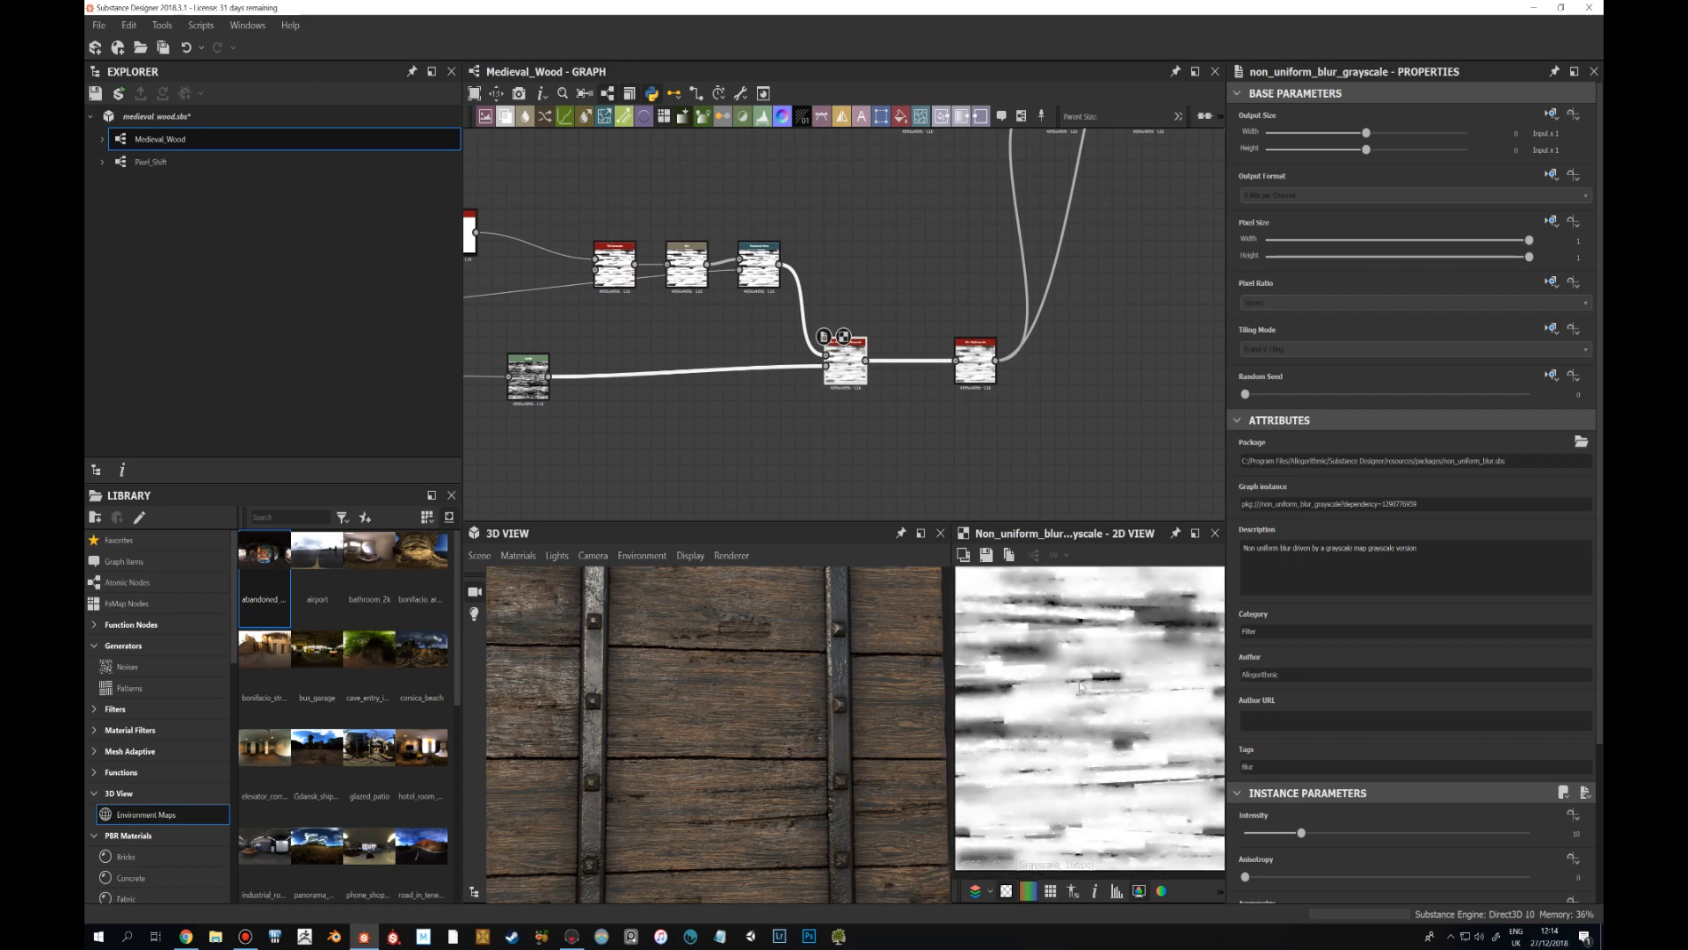
scroll(1081, 687, "down", 1)
scroll(1081, 687, "up", 1)
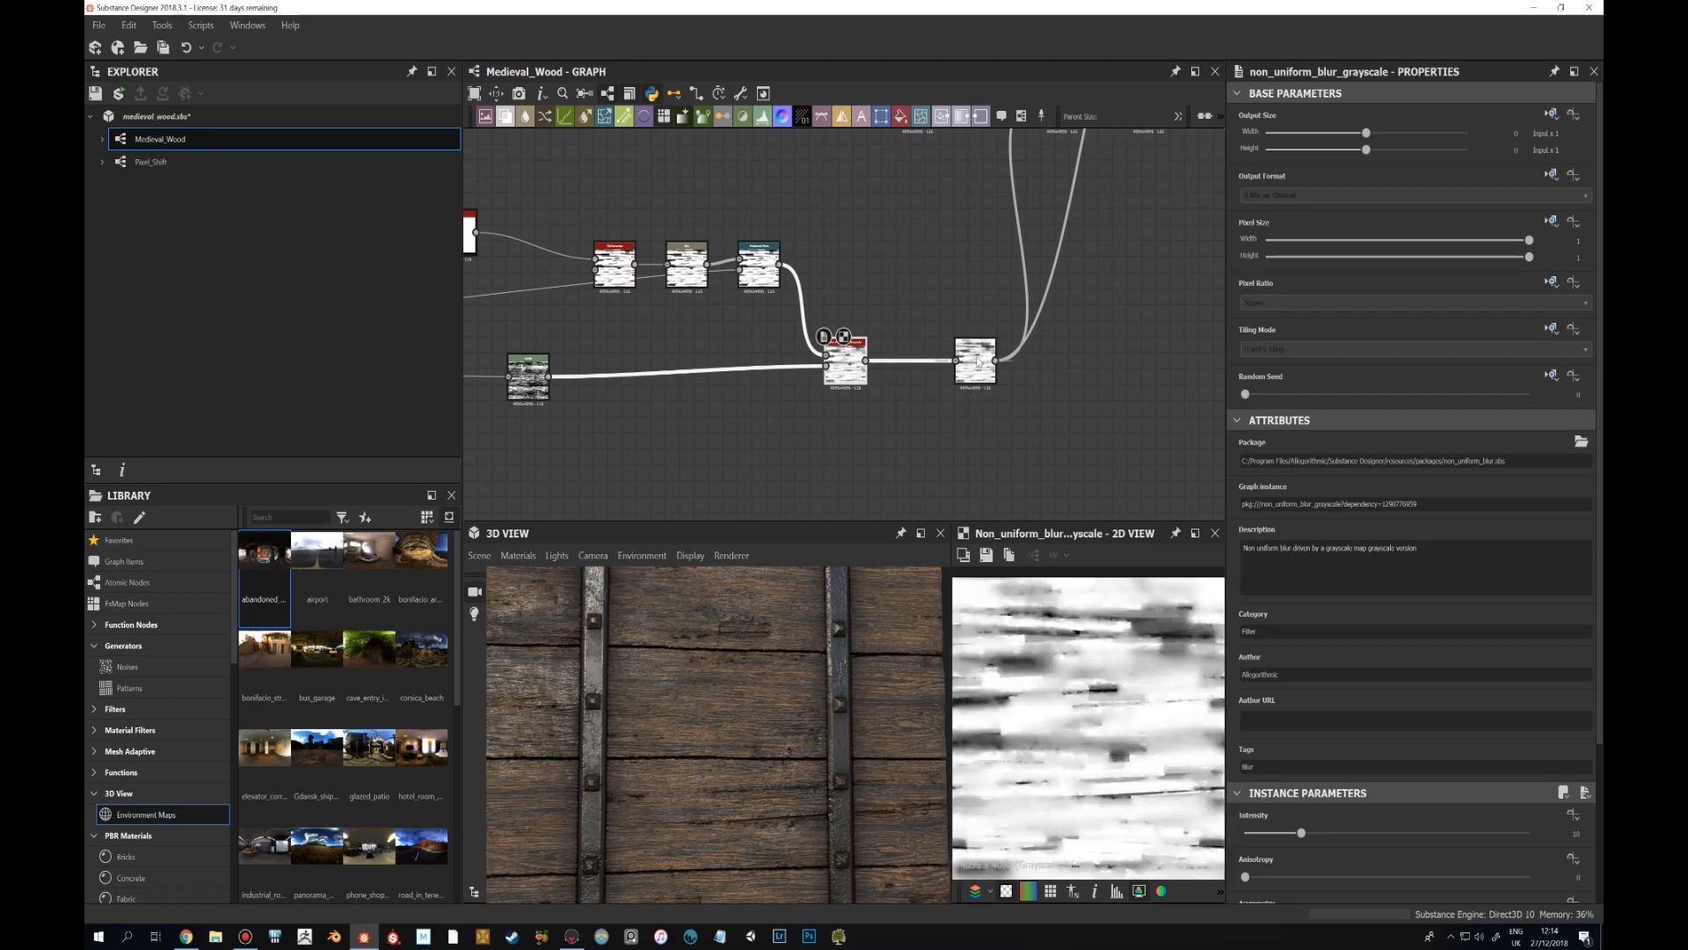
Preview the blur_hq_grayscale node after the non-uniform blur and check its output and parameters.
double_click(979, 362)
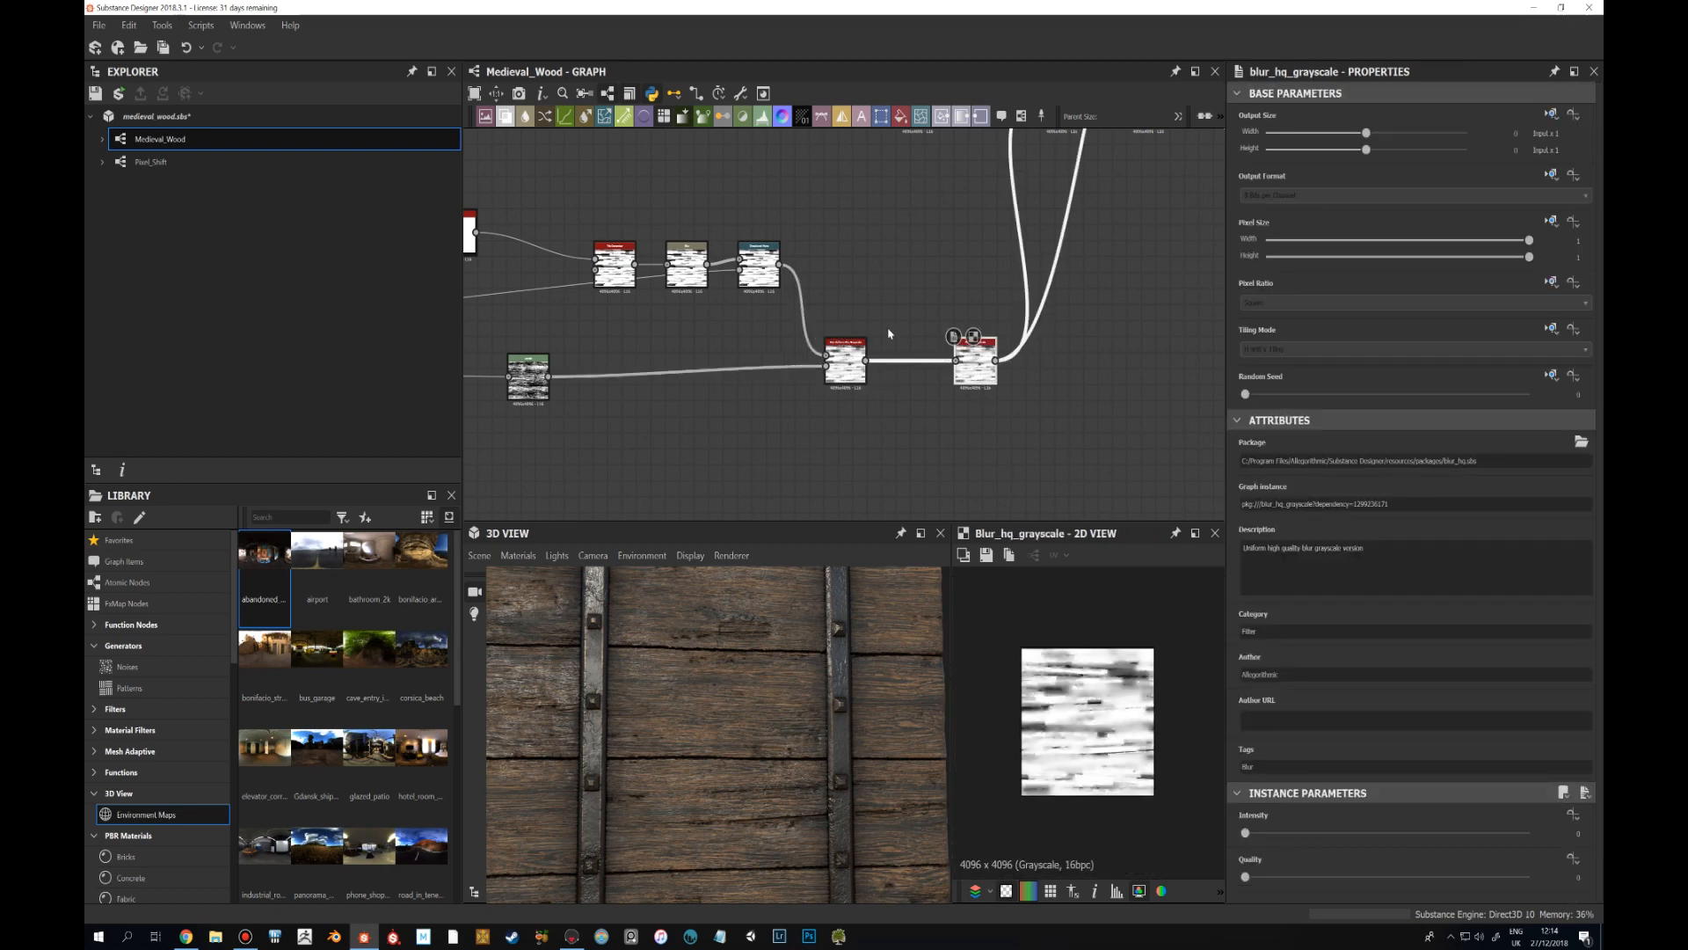
middle_click_drag(888, 334, 773, 422)
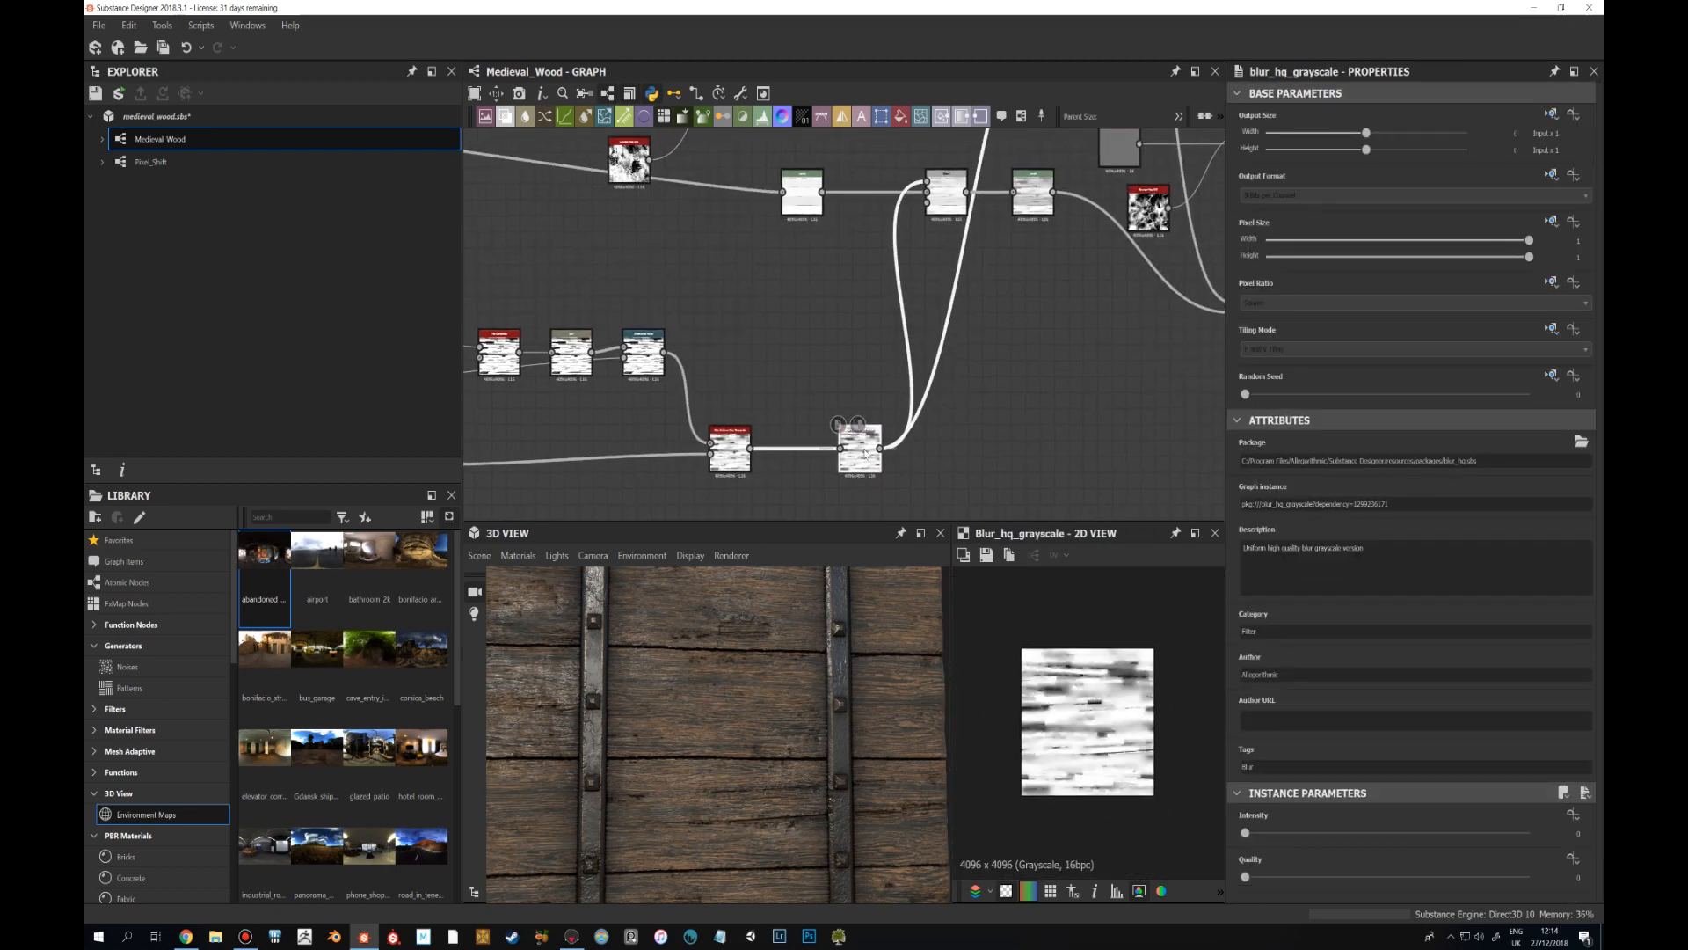
middle_click_drag(1118, 284, 1076, 337)
scroll(1083, 608, "up", 2)
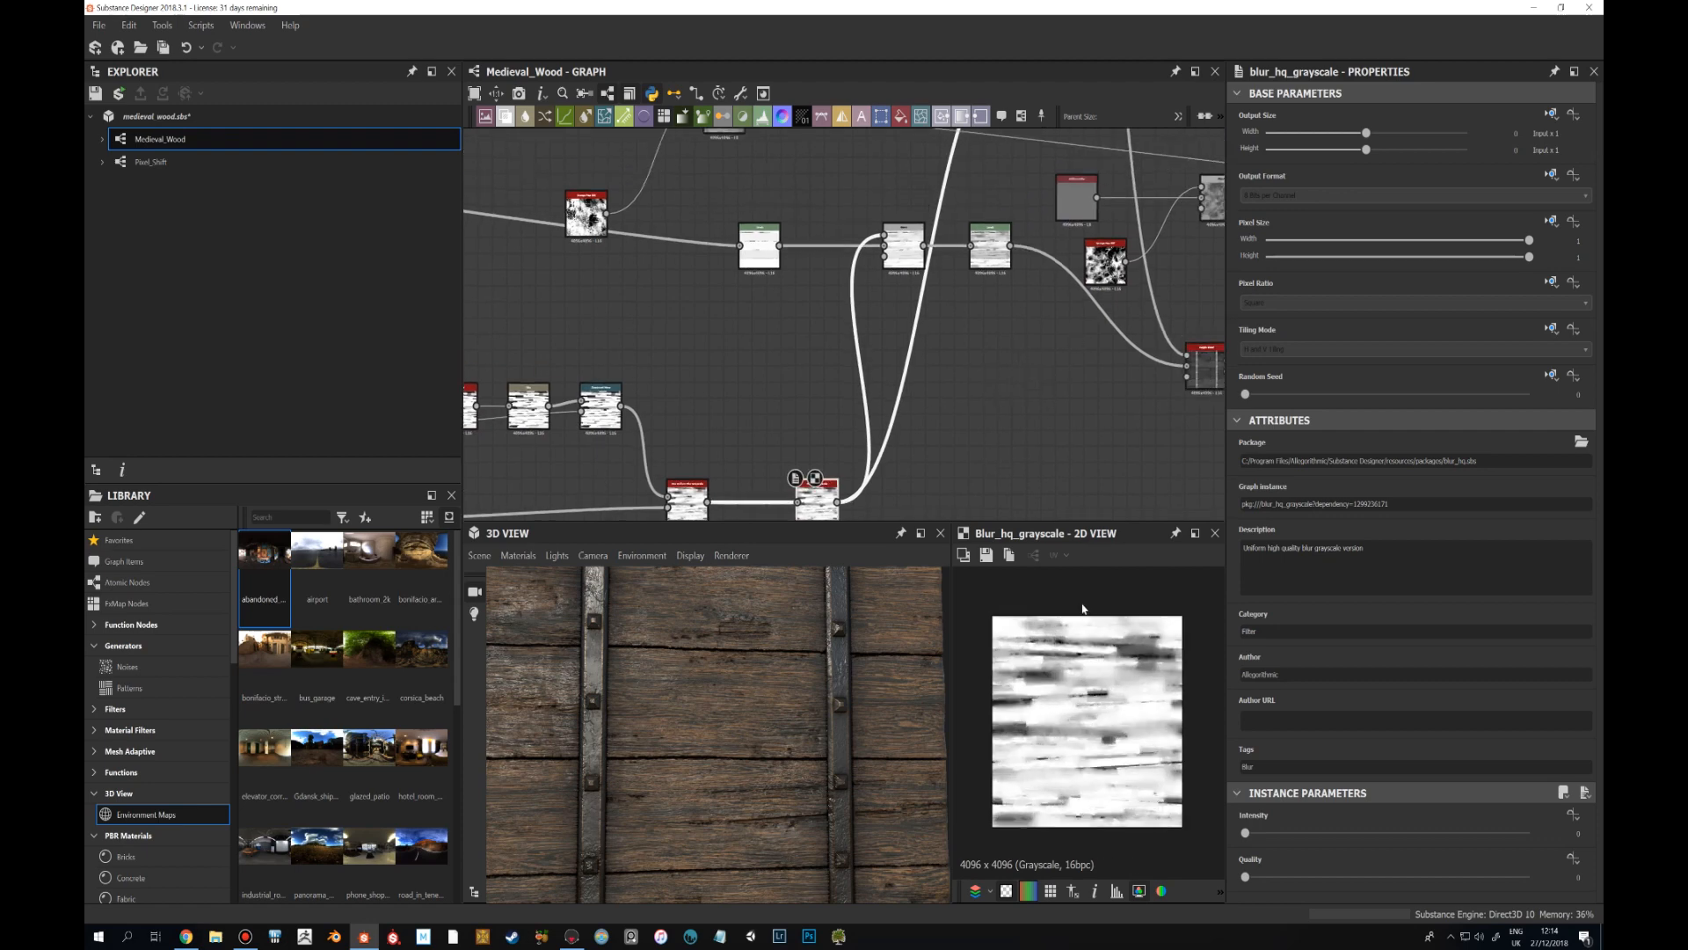
scroll(1084, 609, "up", 1)
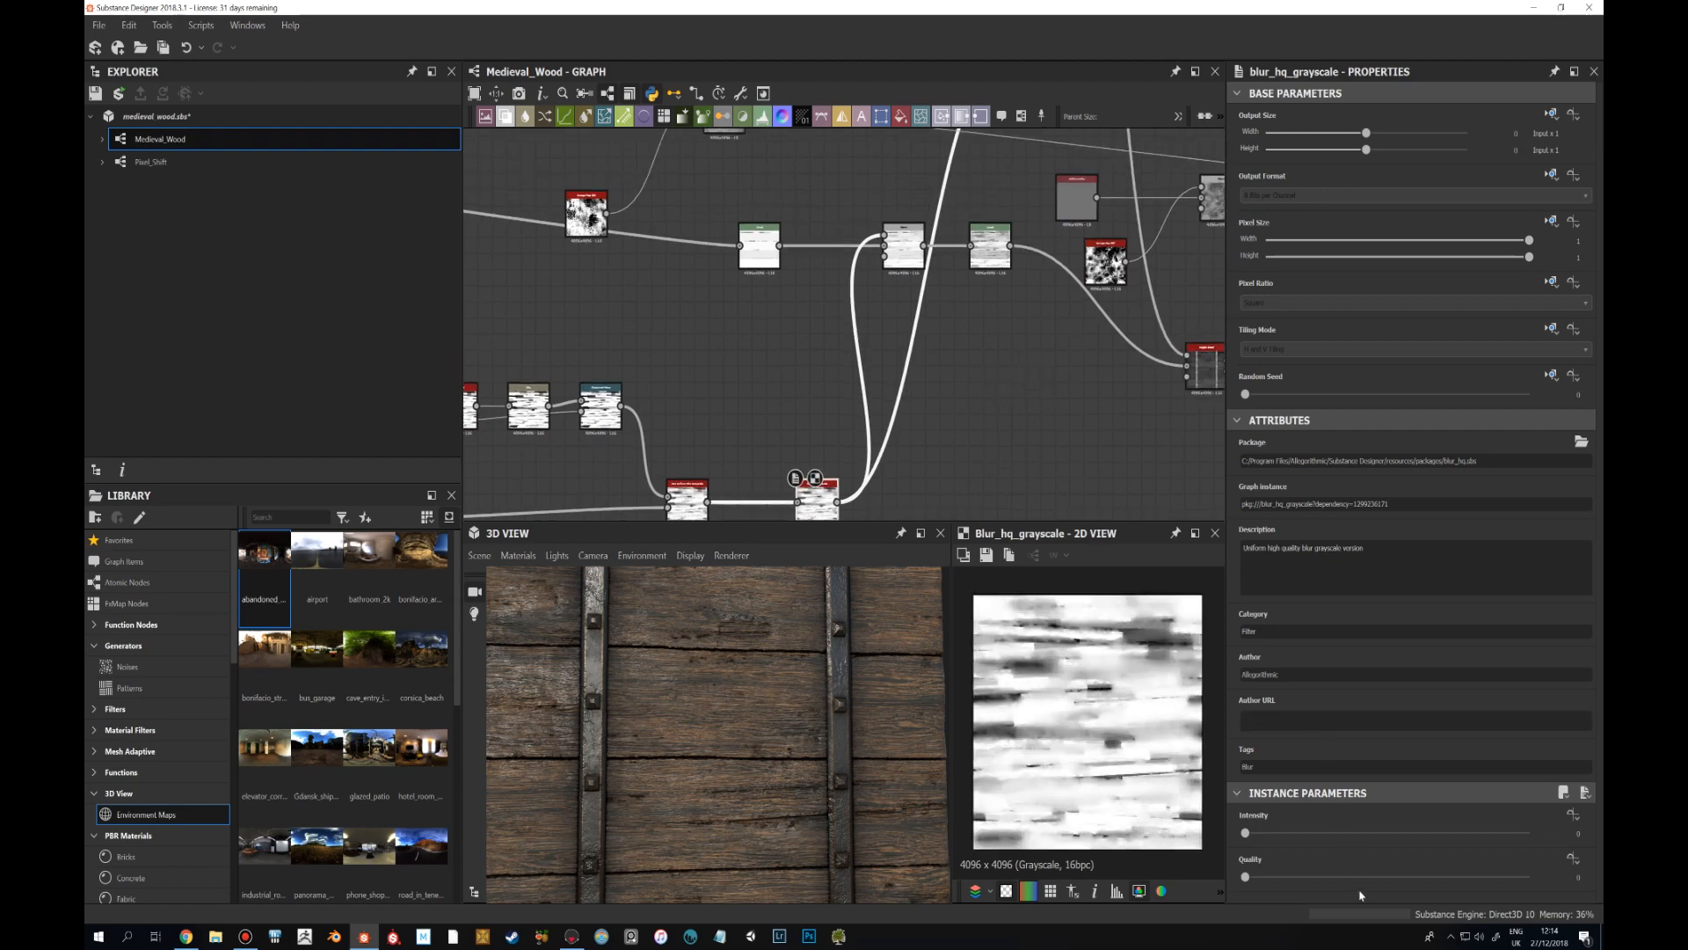
Move both outgoing connections of blur_hq_grayscale onto non_uniform_blur_grayscale and delete the bypassed blur_hq_grayscale node.
middle_click_drag(803, 475, 783, 426)
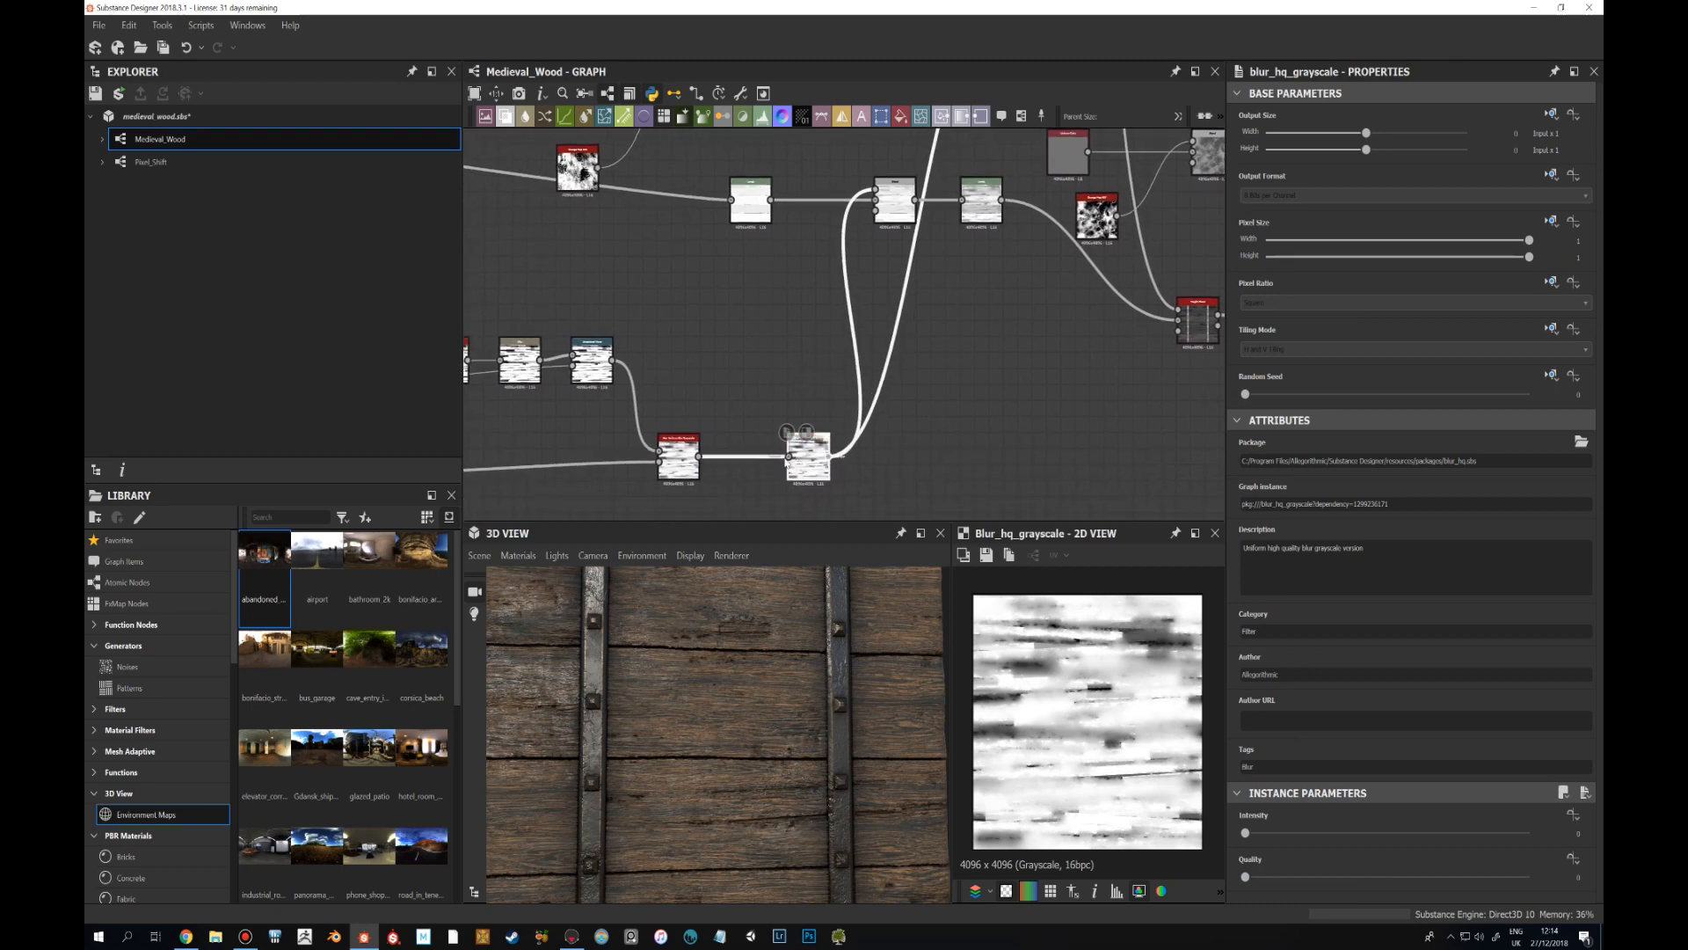
left_click_drag(829, 455, 701, 456, "shift")
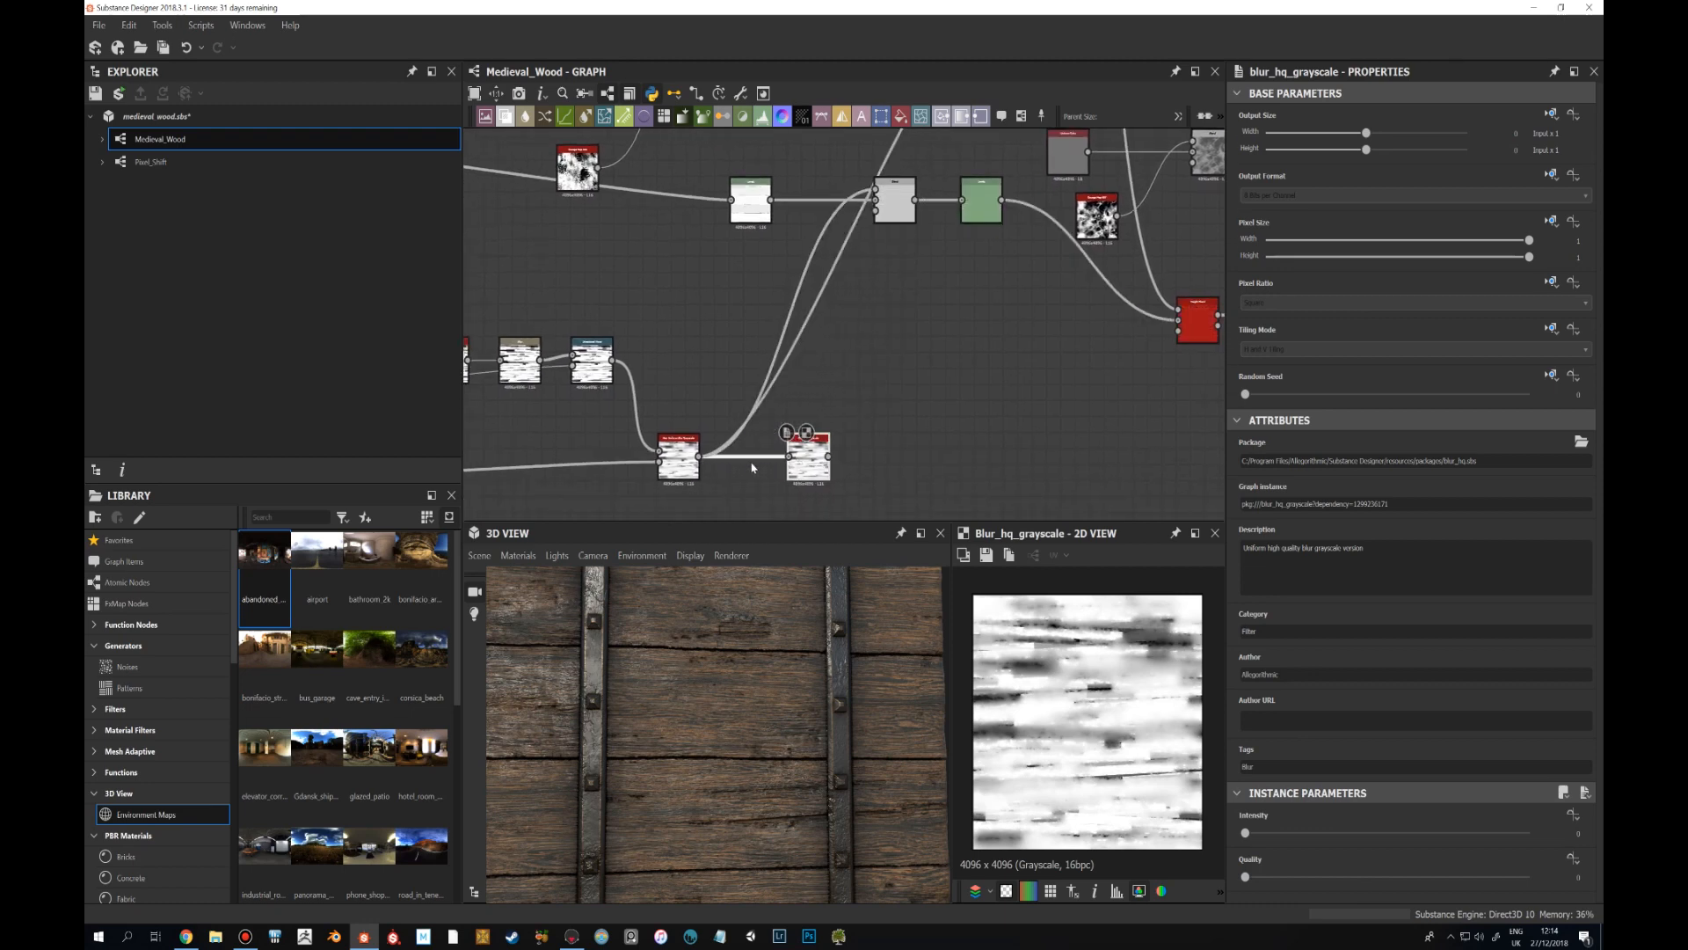
left_click_drag(814, 461, 858, 461)
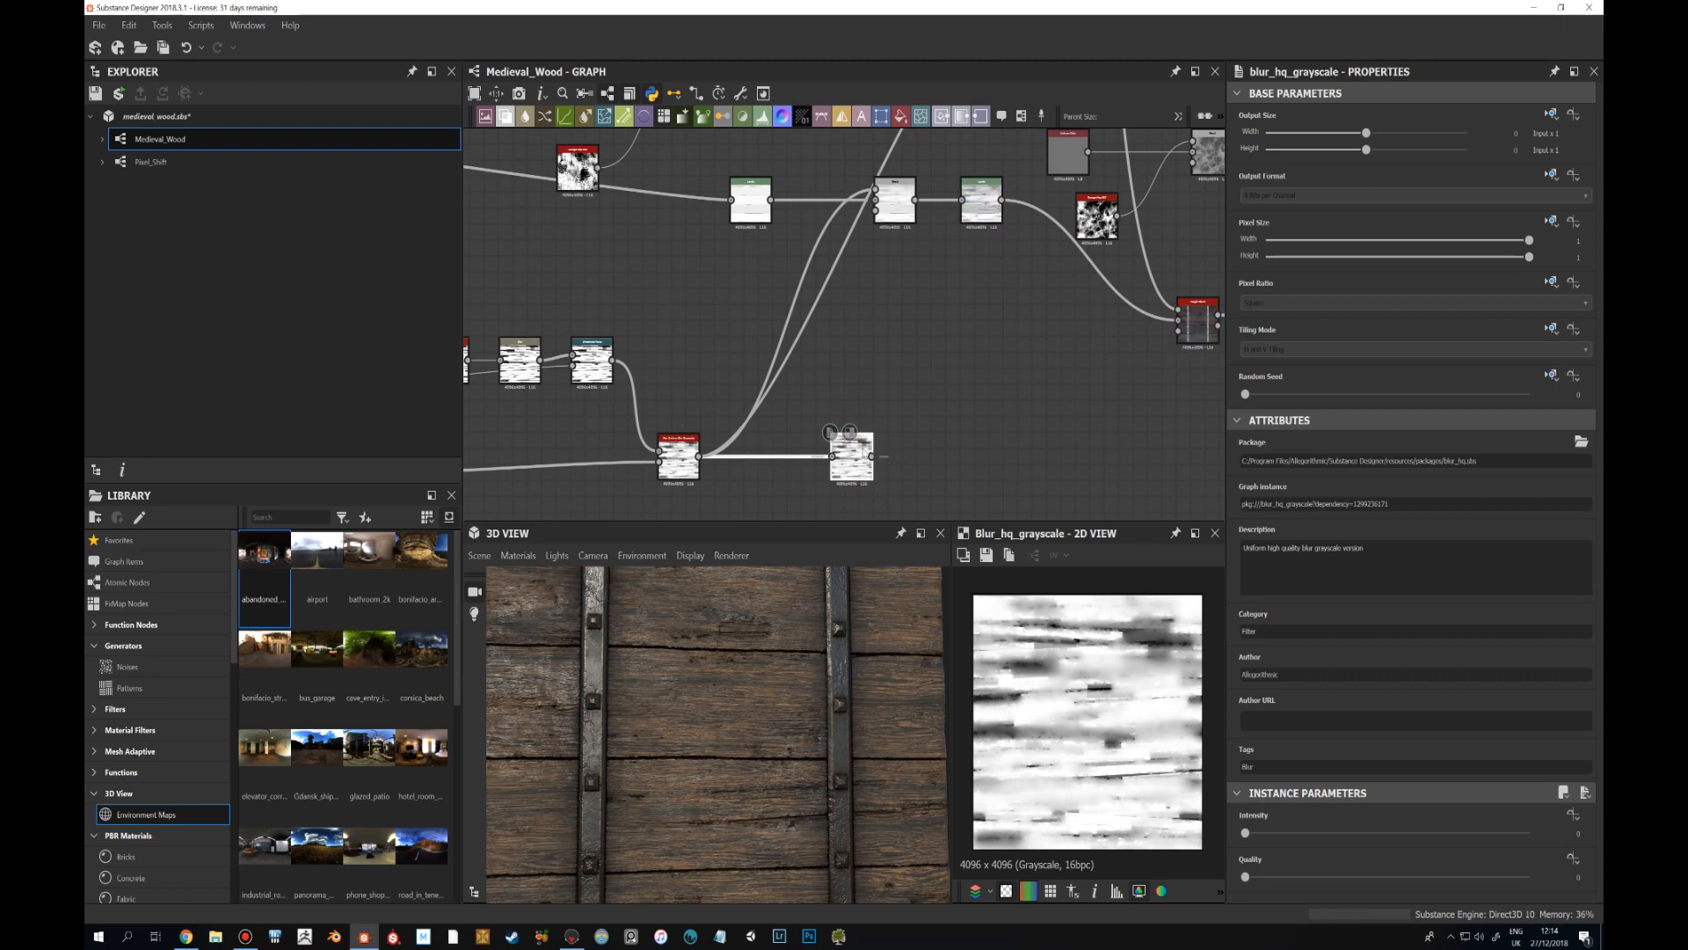
key("Delete")
Preview the height_normal_blend node that receives the blurred strips and examine its normal map up close.
scroll(979, 295, "down", 3)
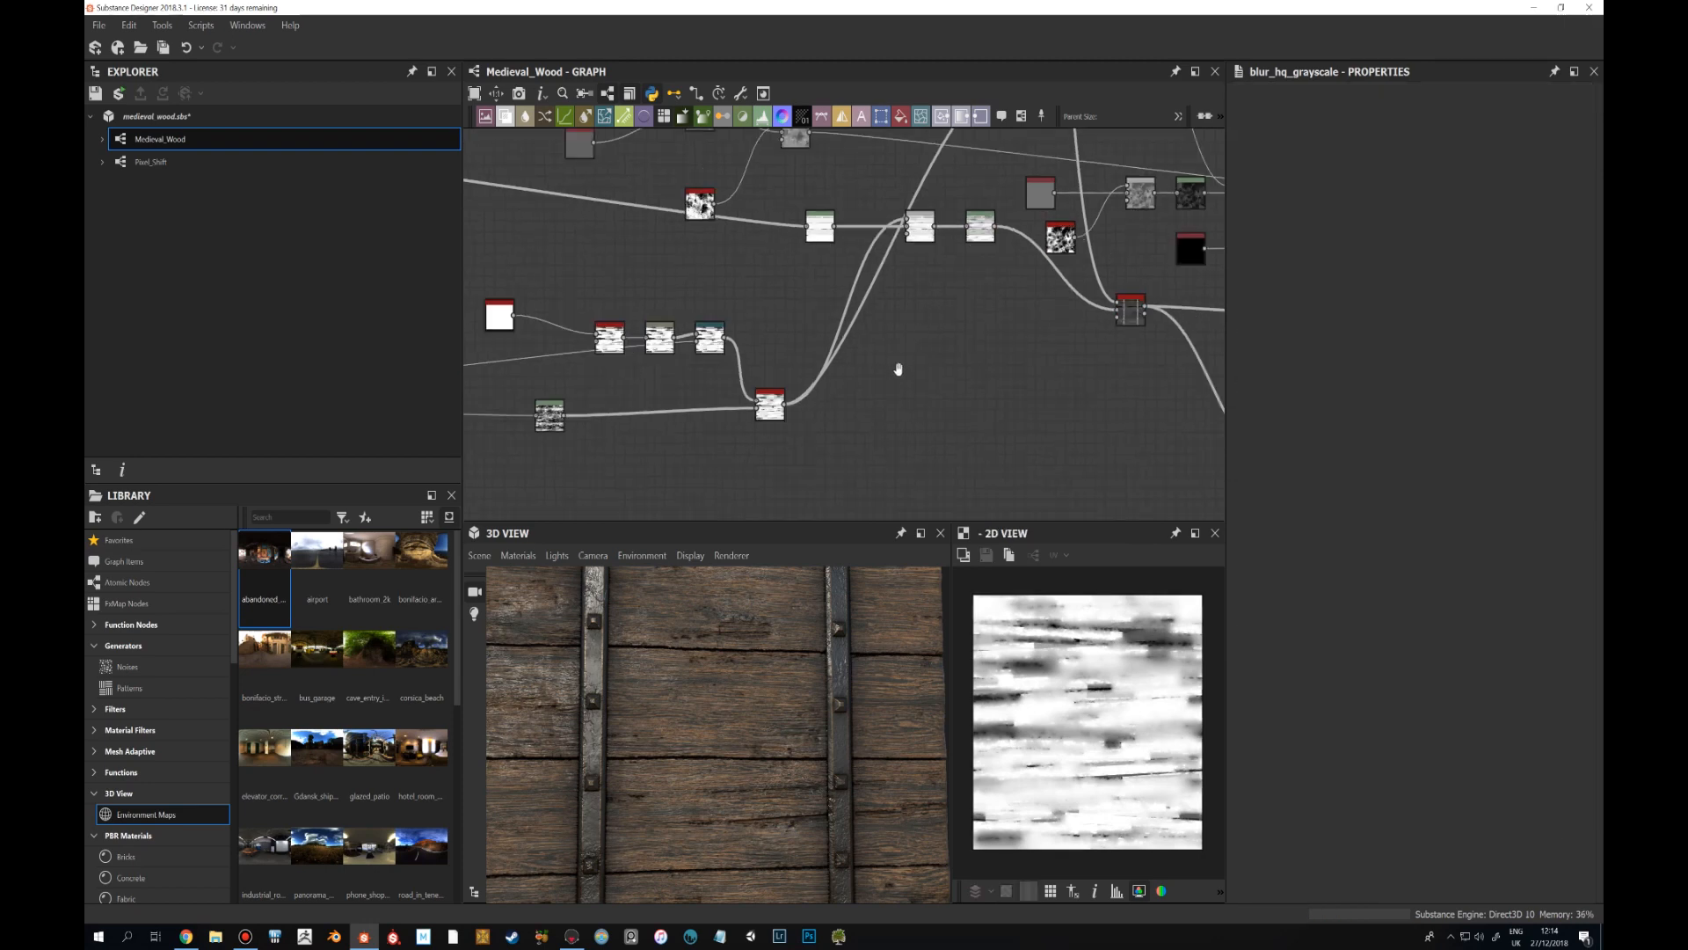
scroll(897, 366, "up", 3)
double_click(910, 261)
scroll(1030, 690, "up", 2)
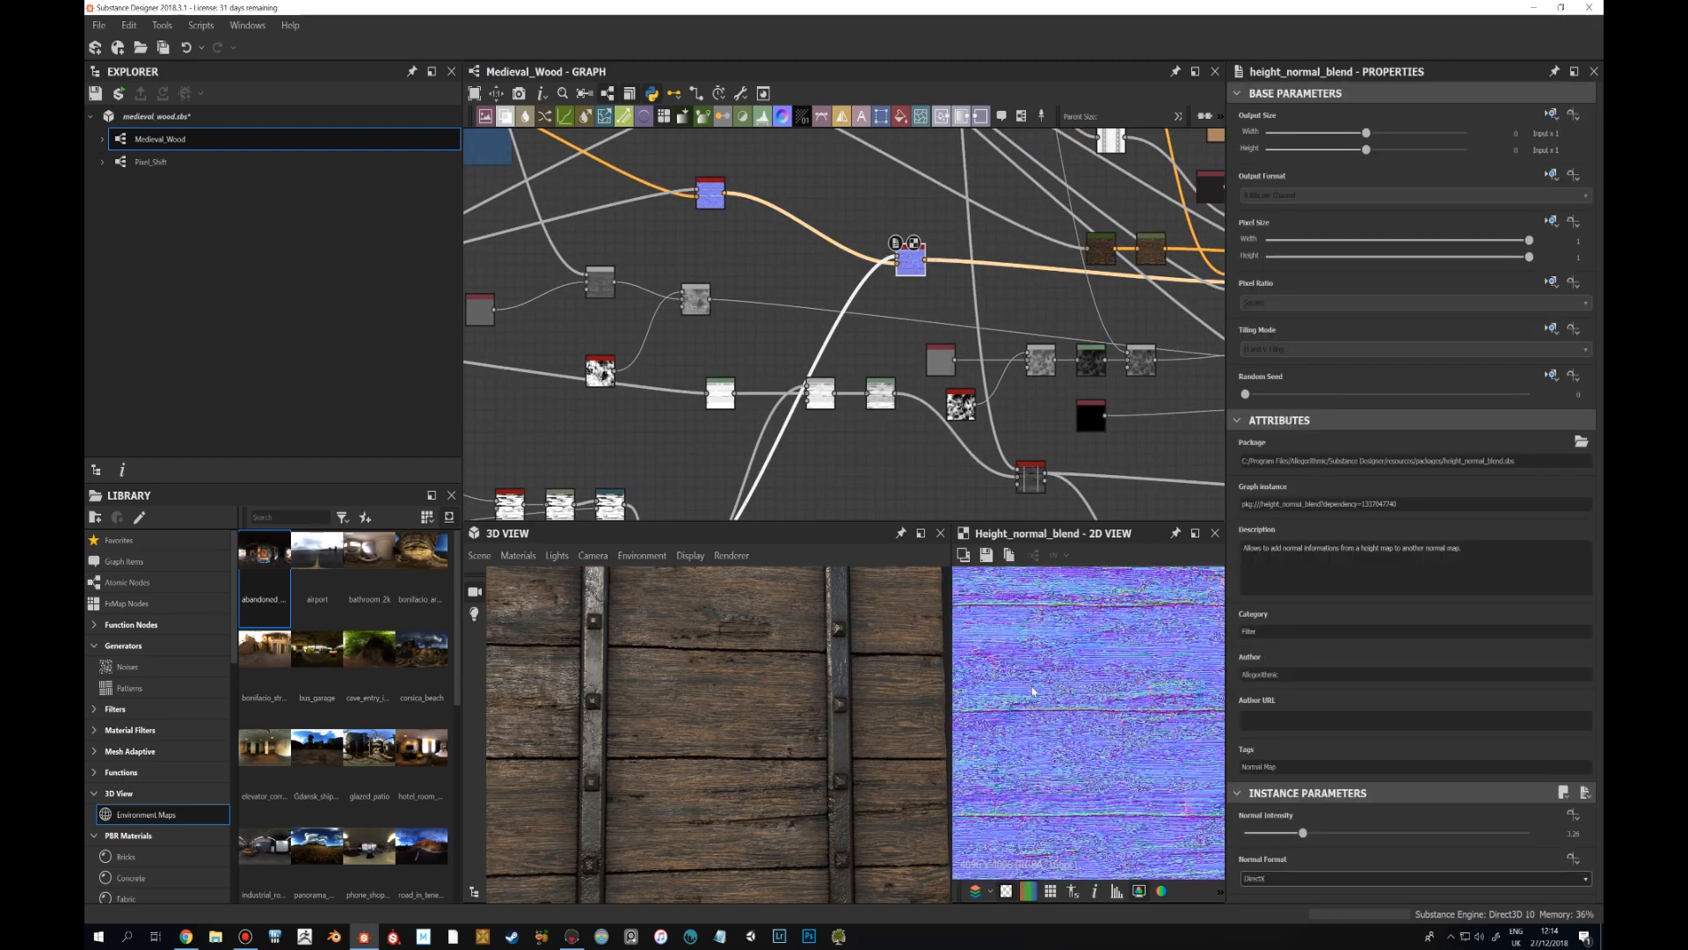
scroll(1135, 708, "down", 3)
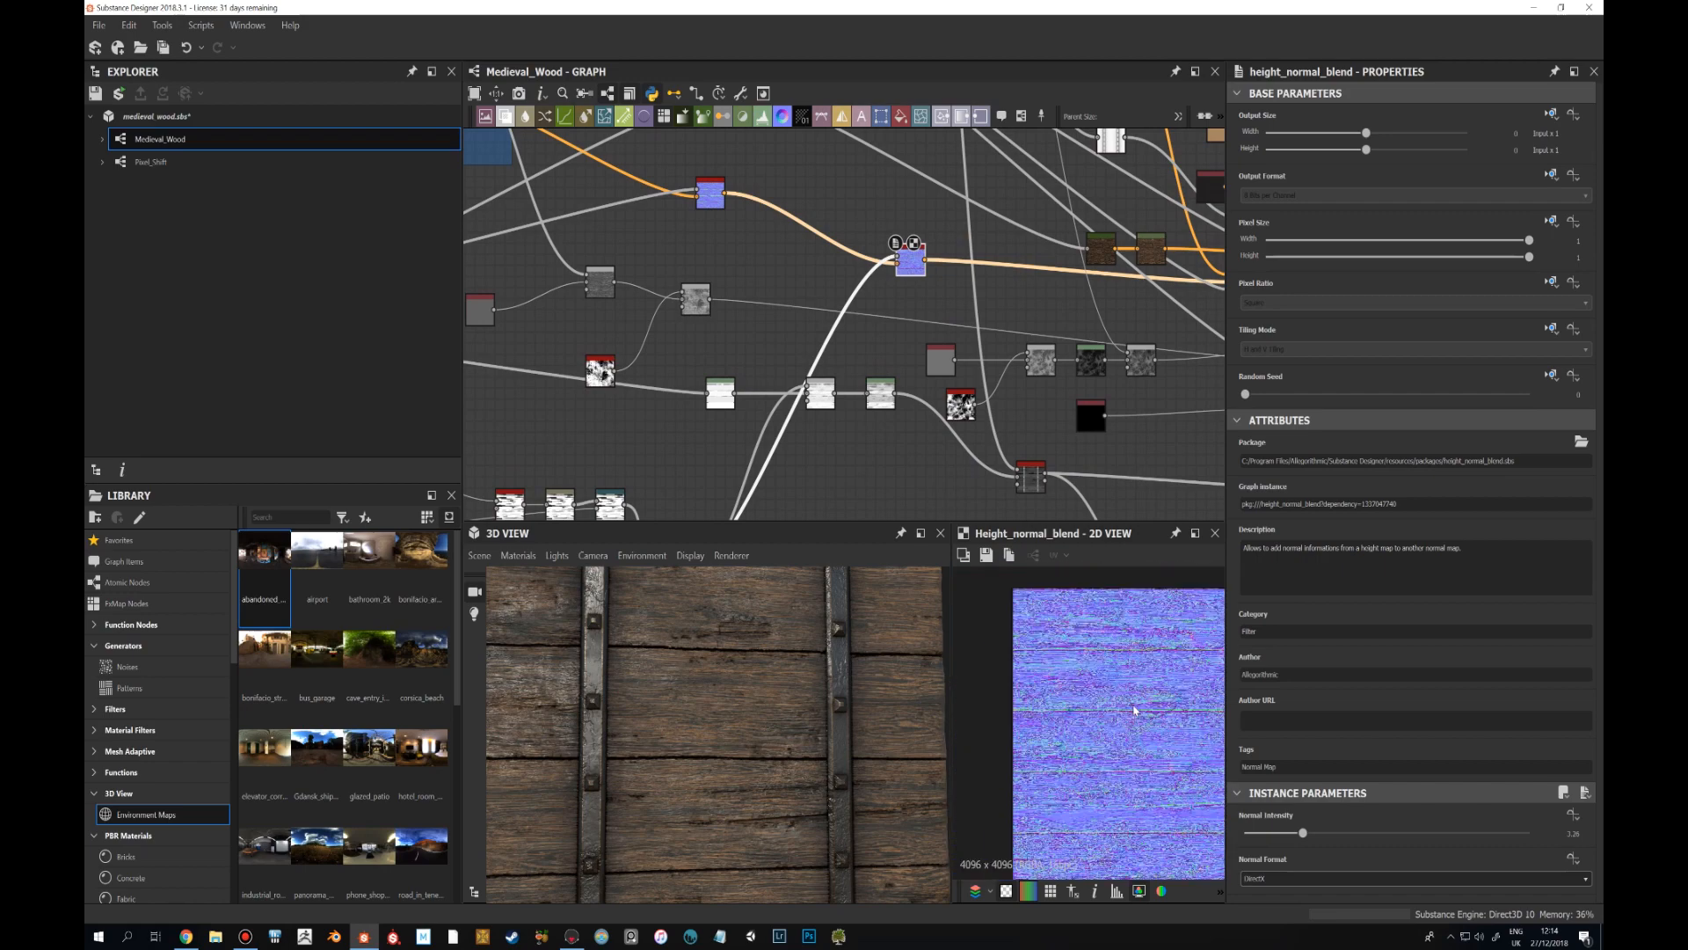
scroll(1134, 708, "up", 1)
middle_click_drag(917, 381, 961, 218)
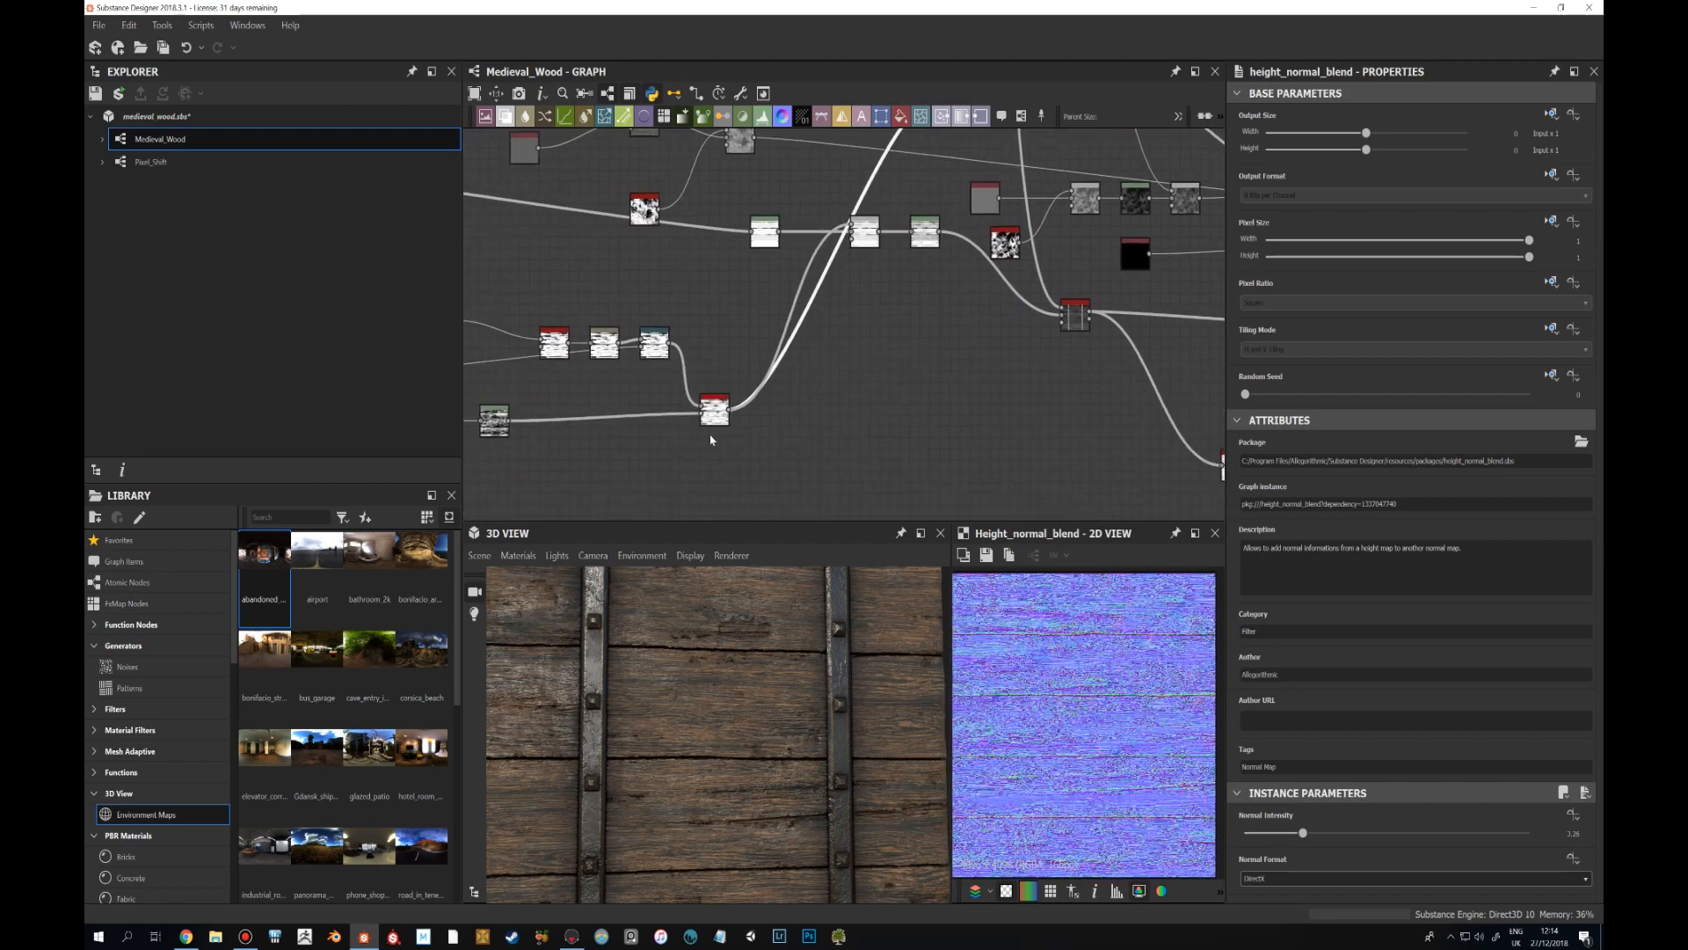
Preview the non-uniform blur and then the height_normal_blend again, comparing the blended normals with the planks in the 3D view.
double_click(714, 411)
middle_click_drag(1011, 370, 902, 476)
double_click(846, 206)
left_click_drag(828, 719, 693, 795)
scroll(935, 386, "down", 2)
scroll(936, 385, "down", 4)
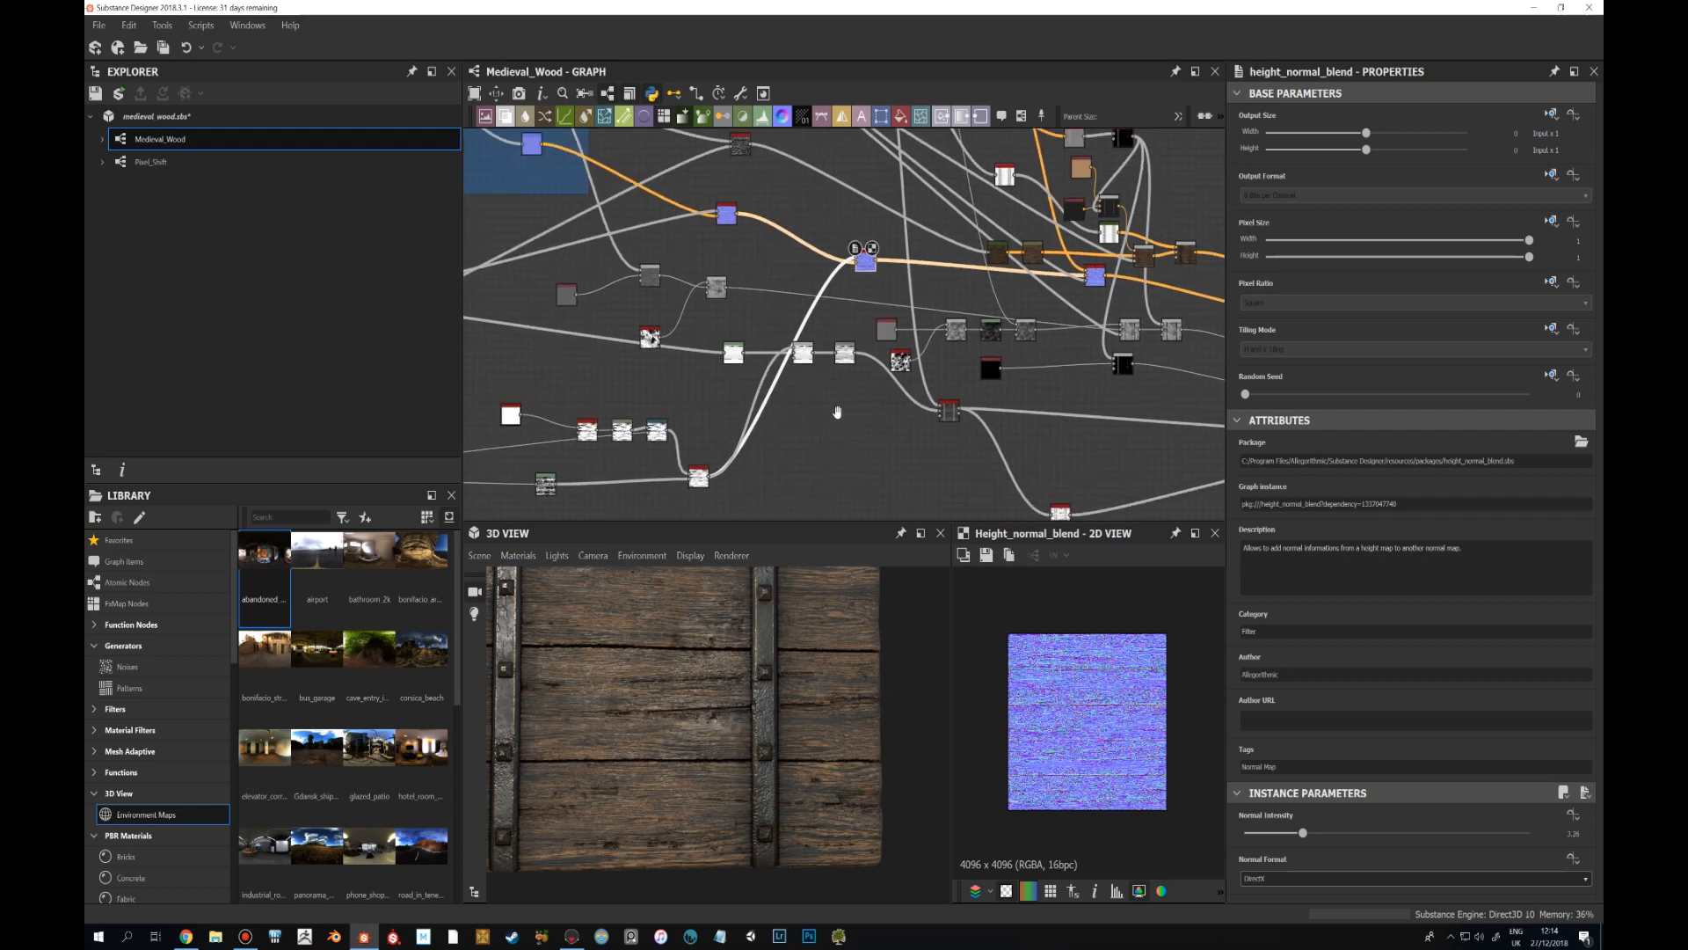
Trace the graph from the metal bands to the outputs, previewing the Gradient Map that colours the wood up close.
scroll(804, 310, "up", 3)
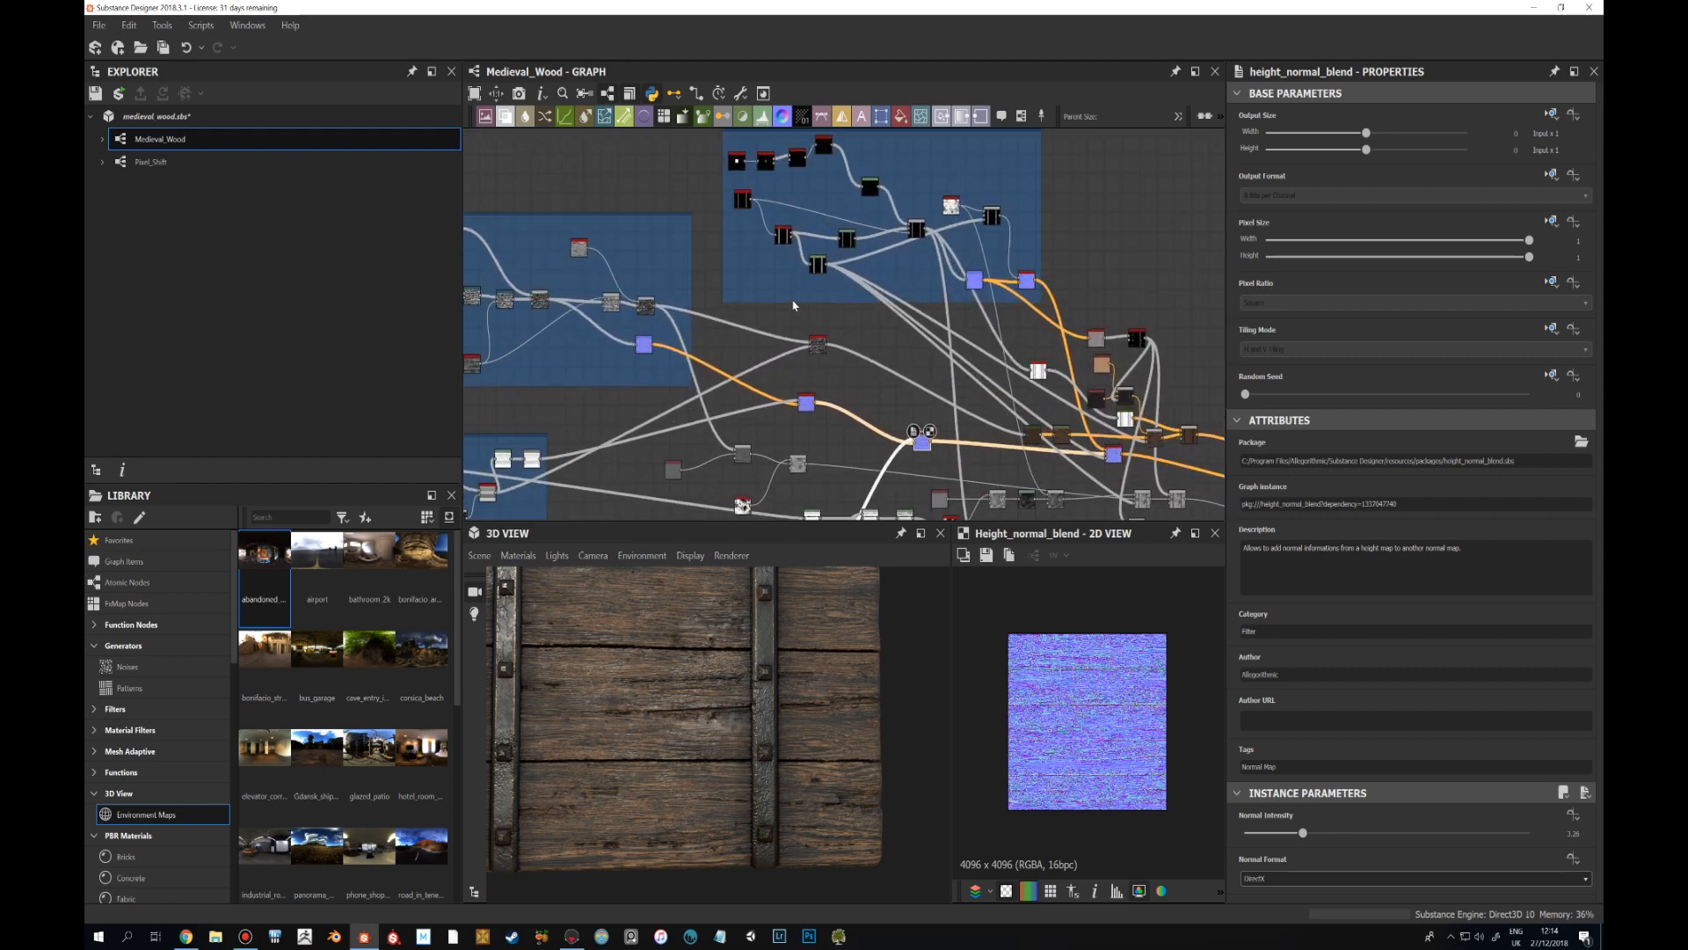
middle_click_drag(865, 288, 1037, 235)
scroll(921, 297, "down", 3)
middle_click_drag(1008, 388, 772, 379)
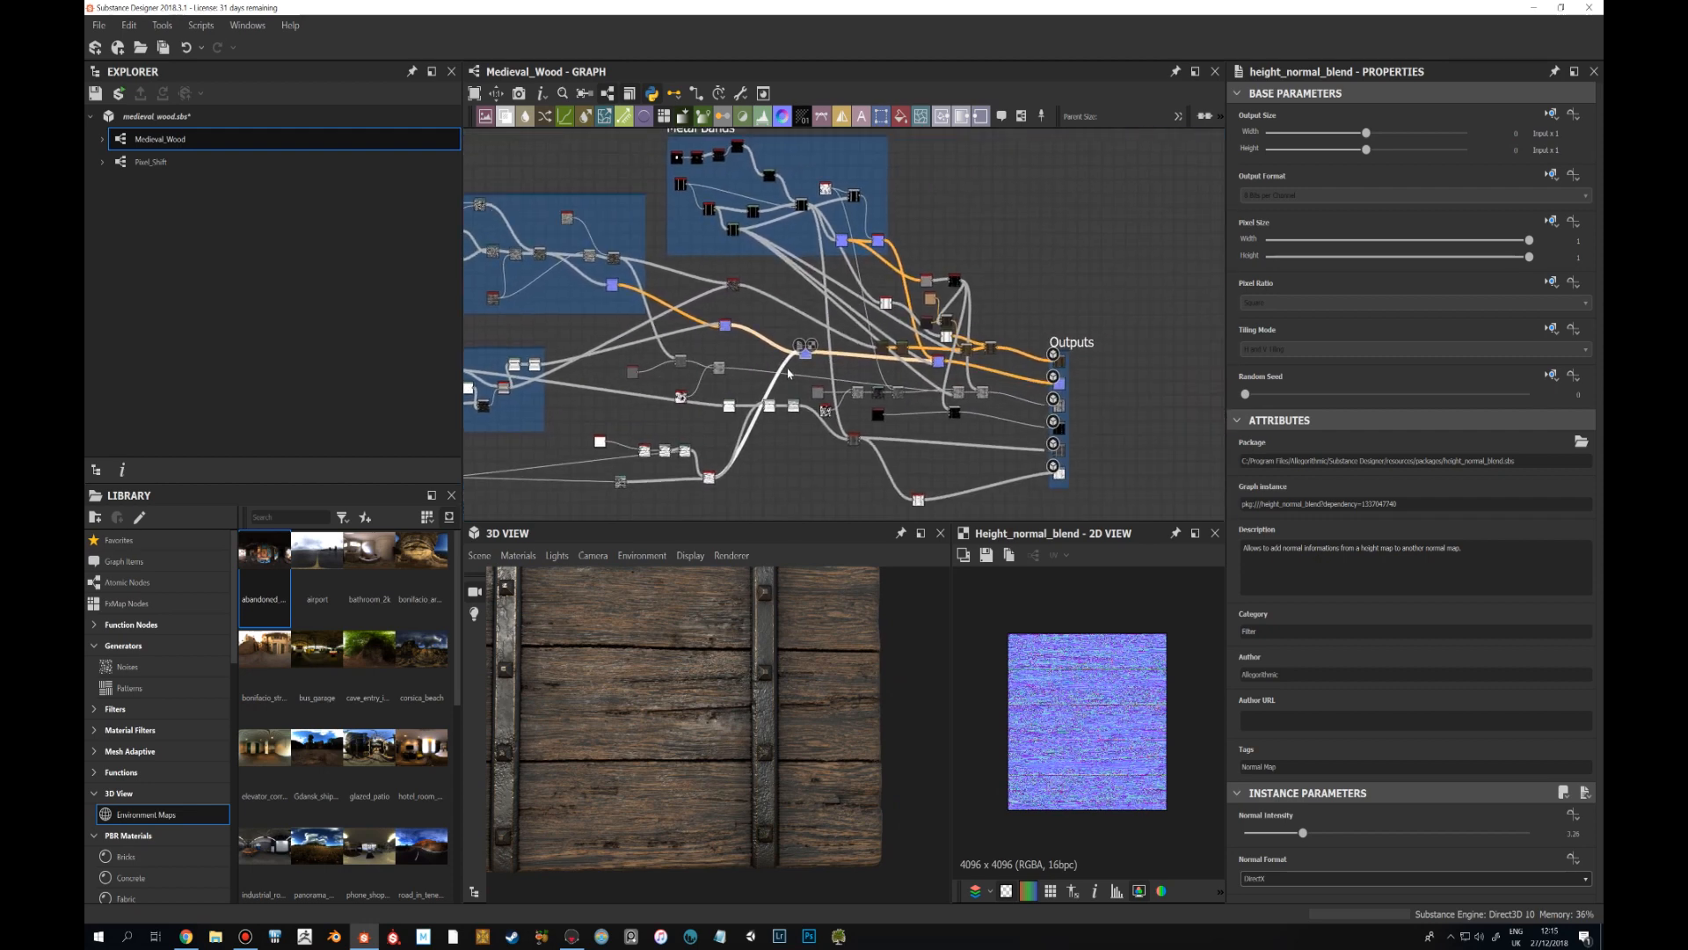
scroll(771, 373, "up", 3)
left_click(951, 332)
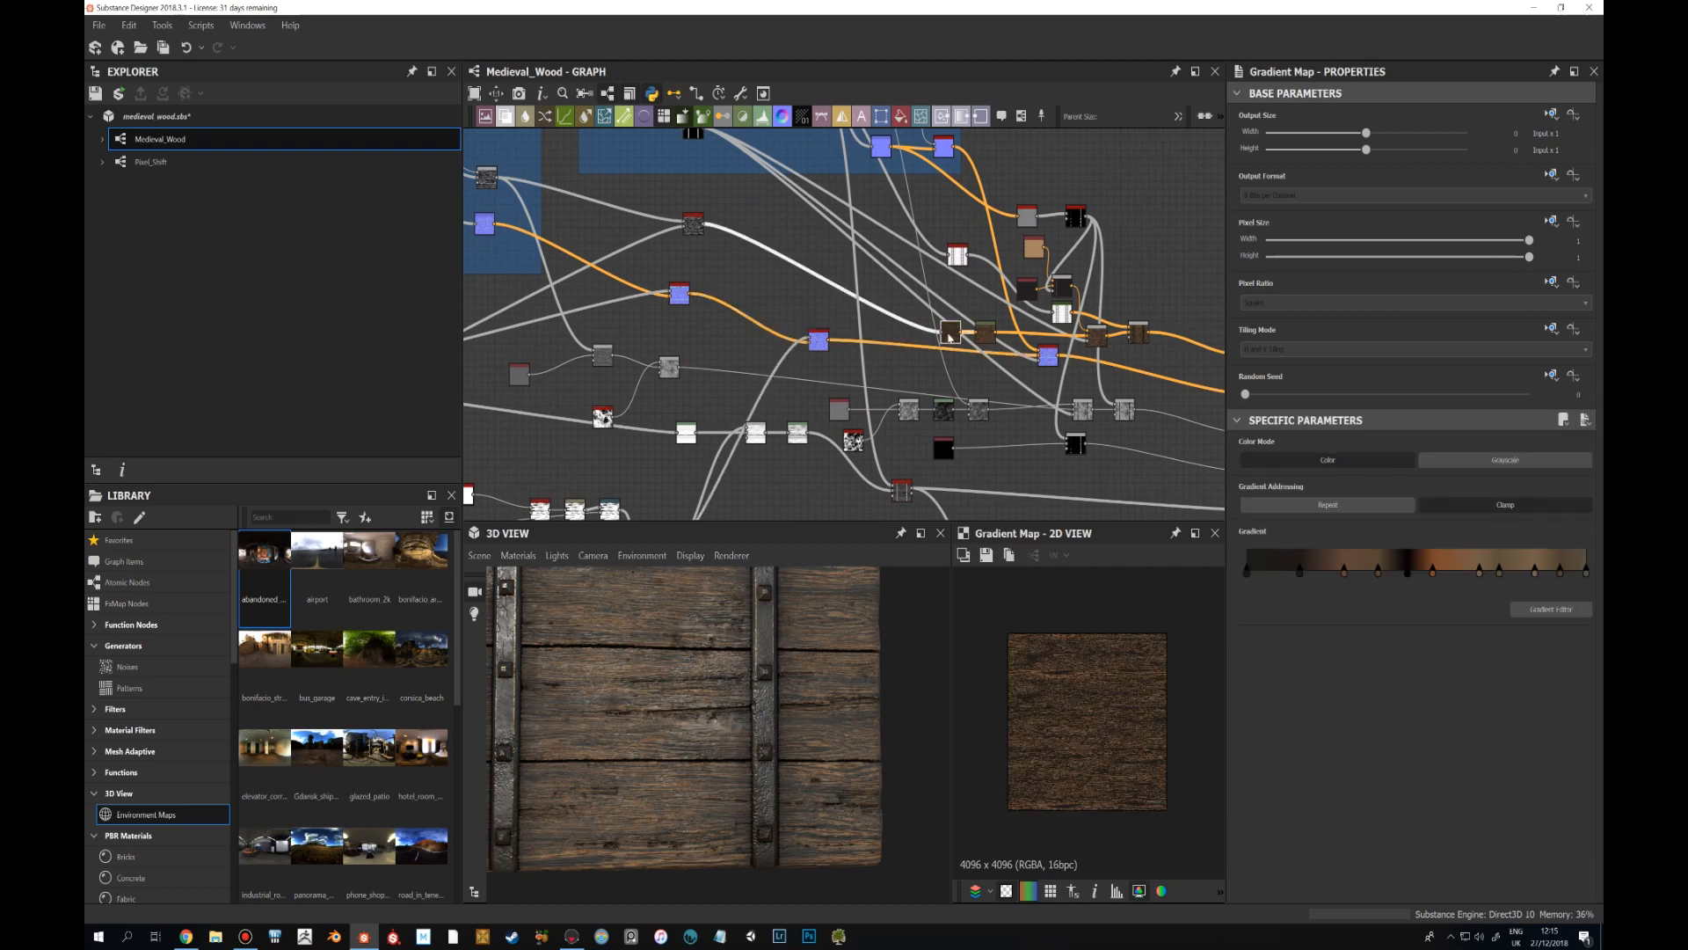
scroll(1107, 757, "up", 4)
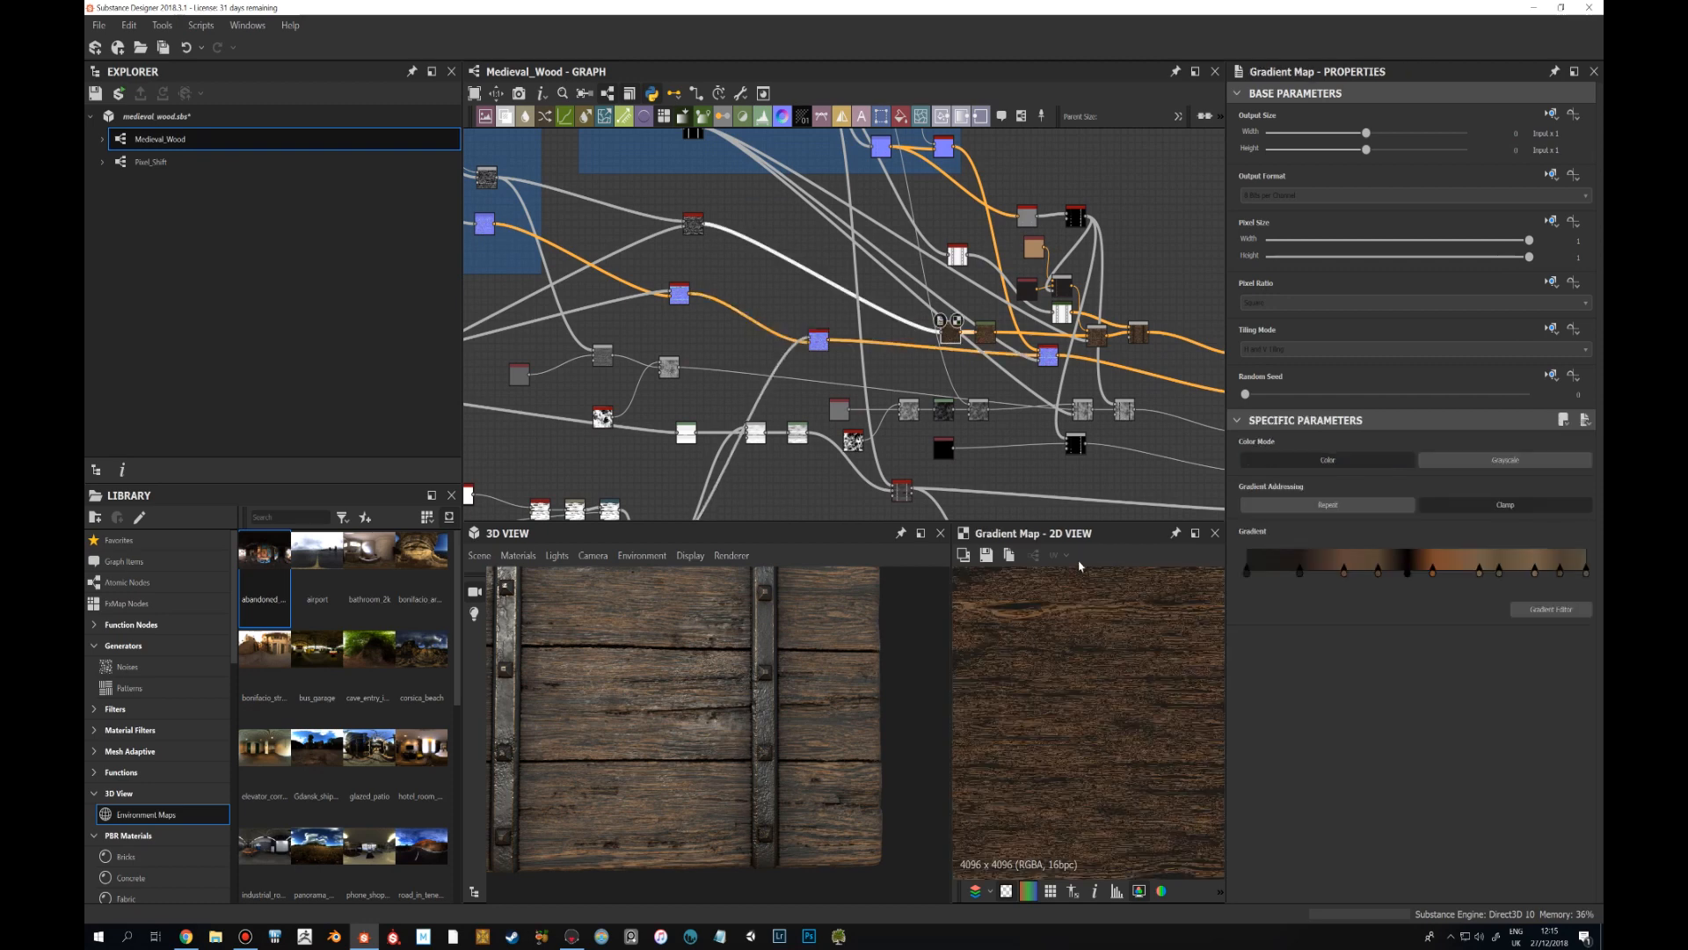
middle_click_drag(1129, 392, 943, 372)
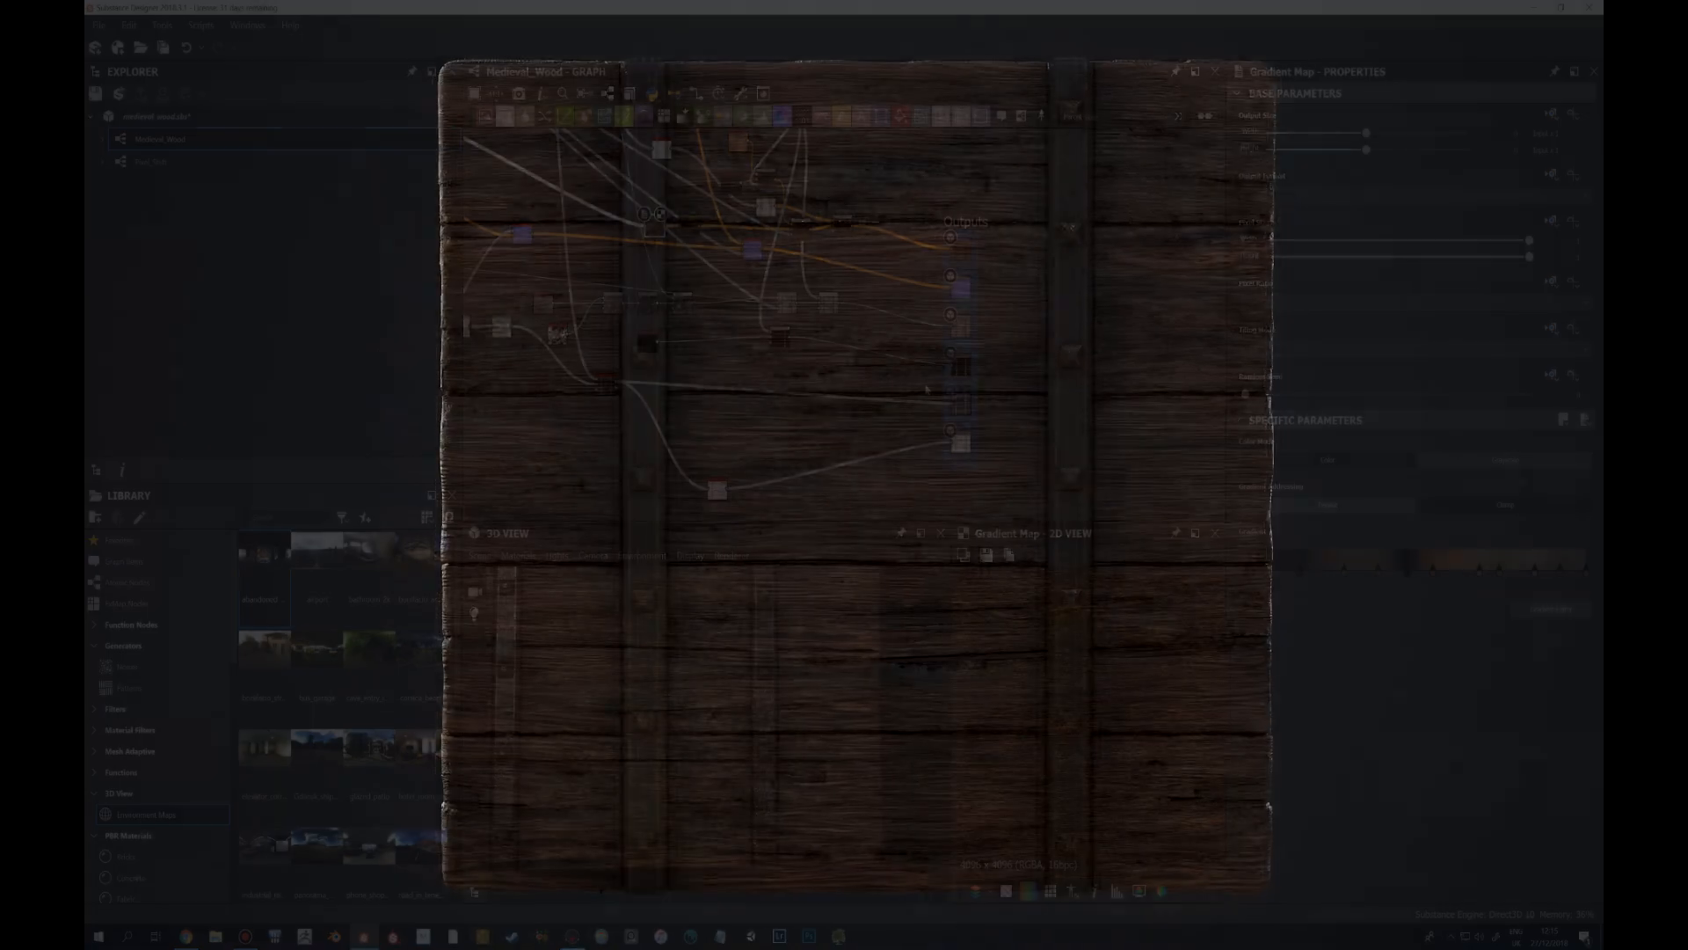